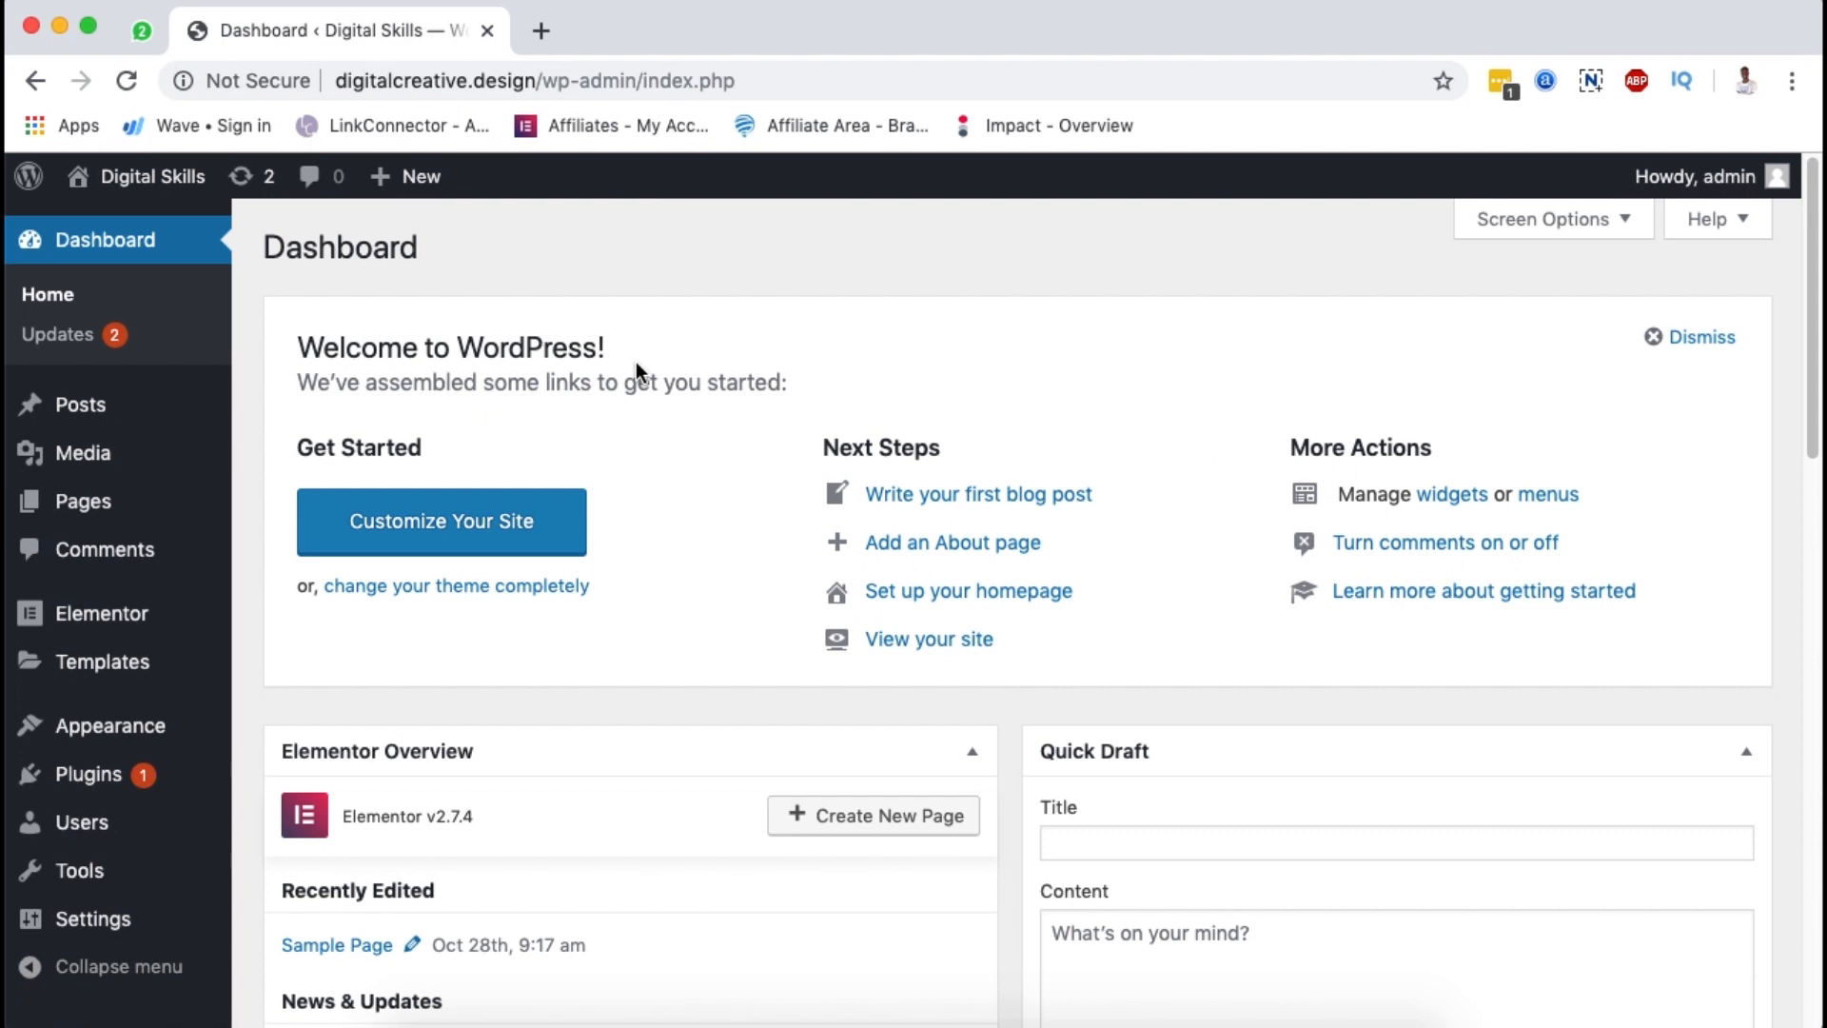
pyautogui.scroll(-2, 635, 364)
pyautogui.scroll(-5, 635, 364)
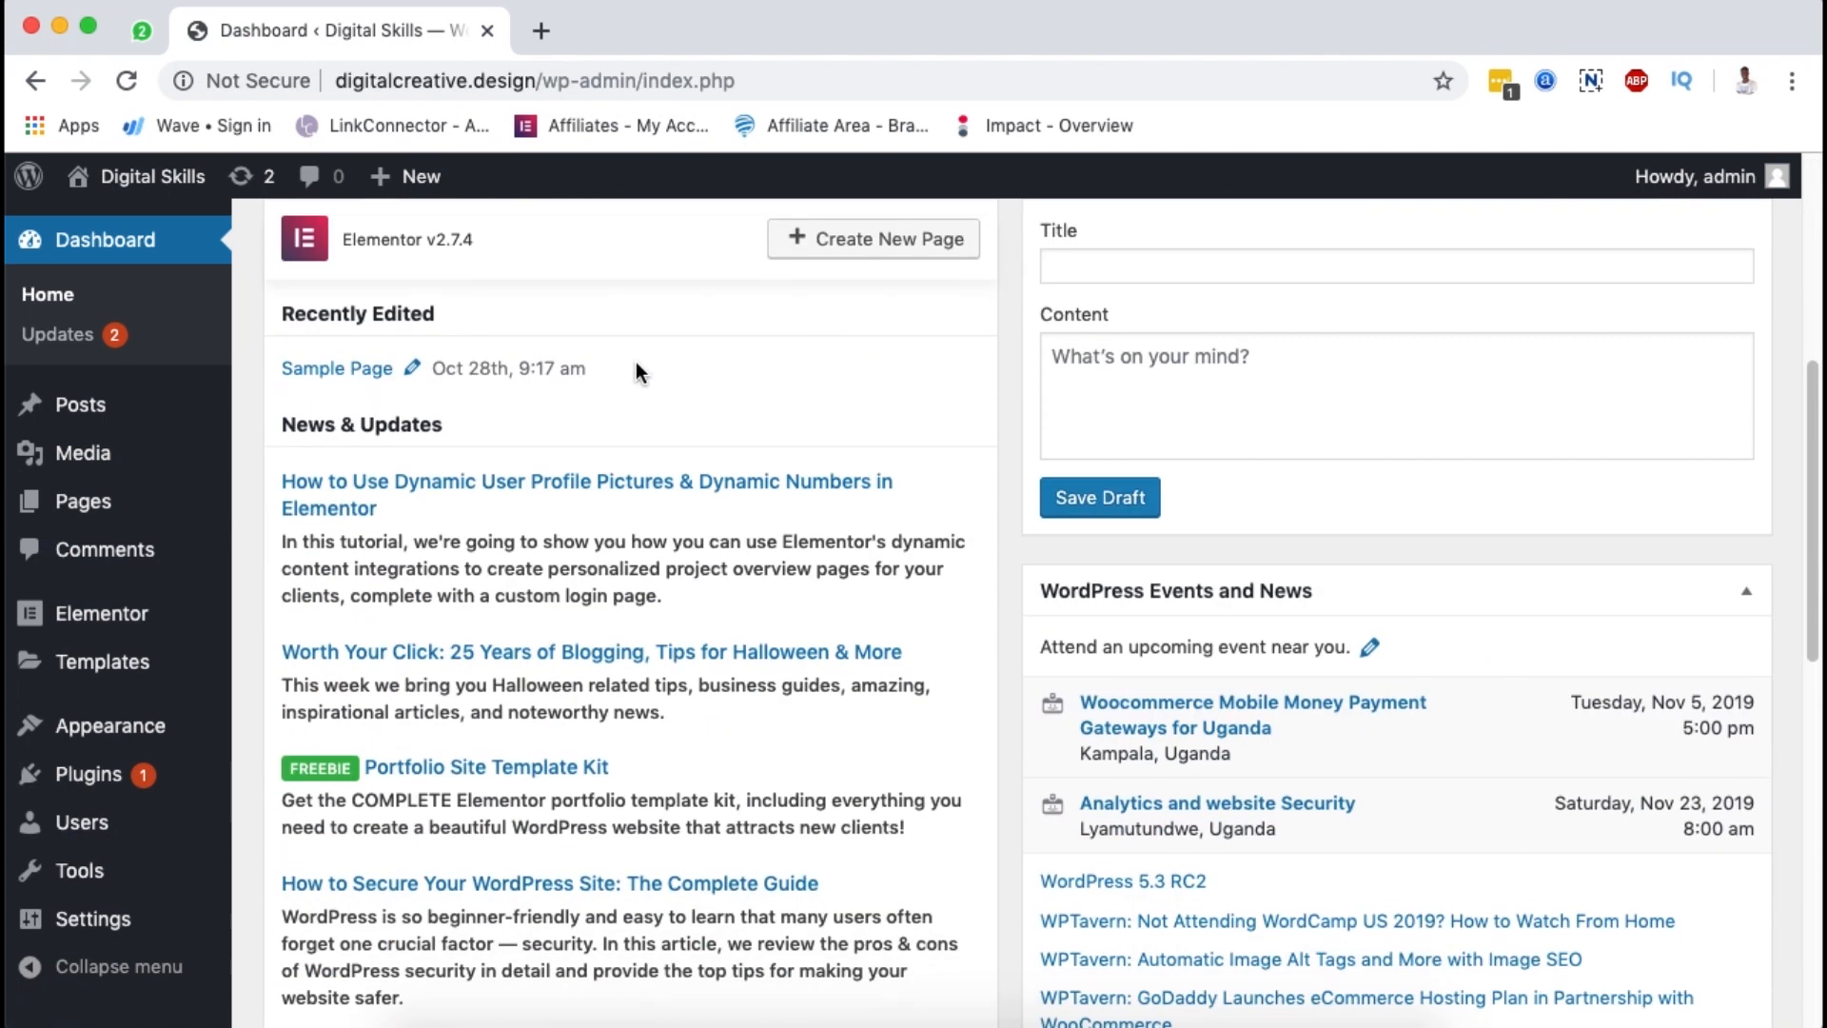
pyautogui.scroll(-3, 637, 369)
pyautogui.scroll(10, 640, 362)
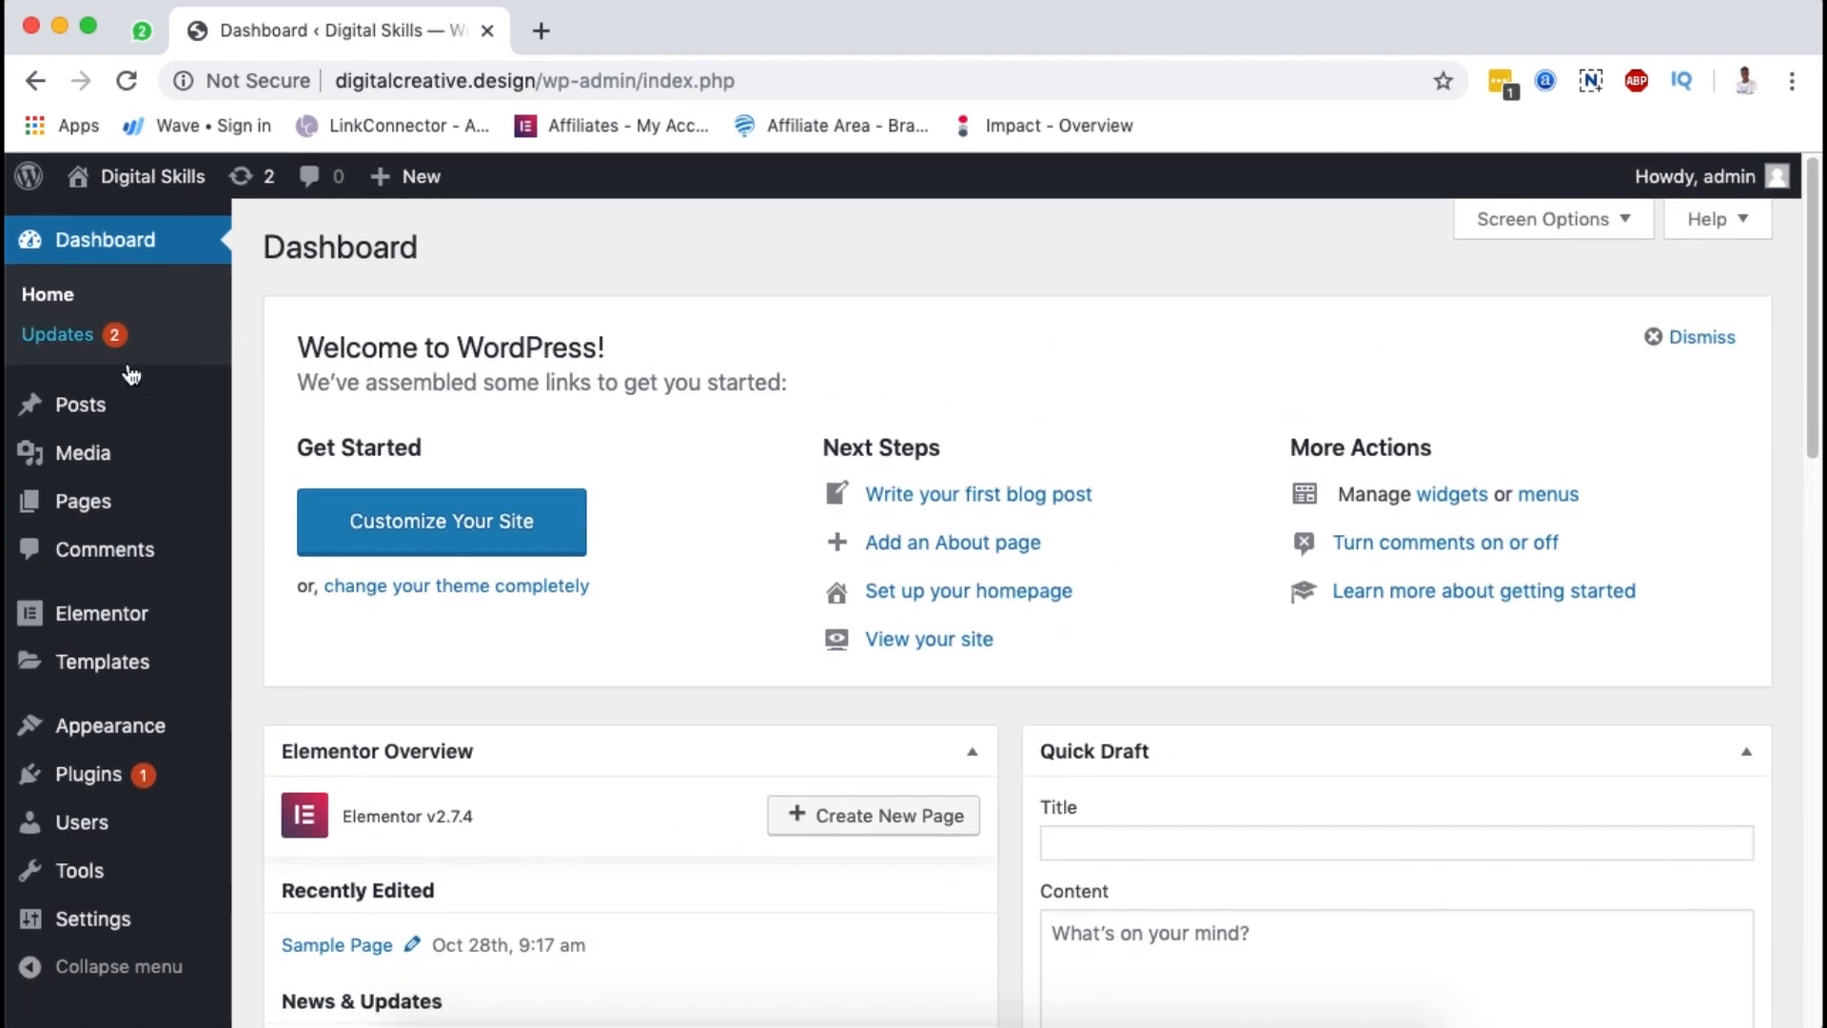
# Step: Search the plugin directory for "elementor" and update the Elementor Page Builder plugin
pyautogui.click(86, 779)
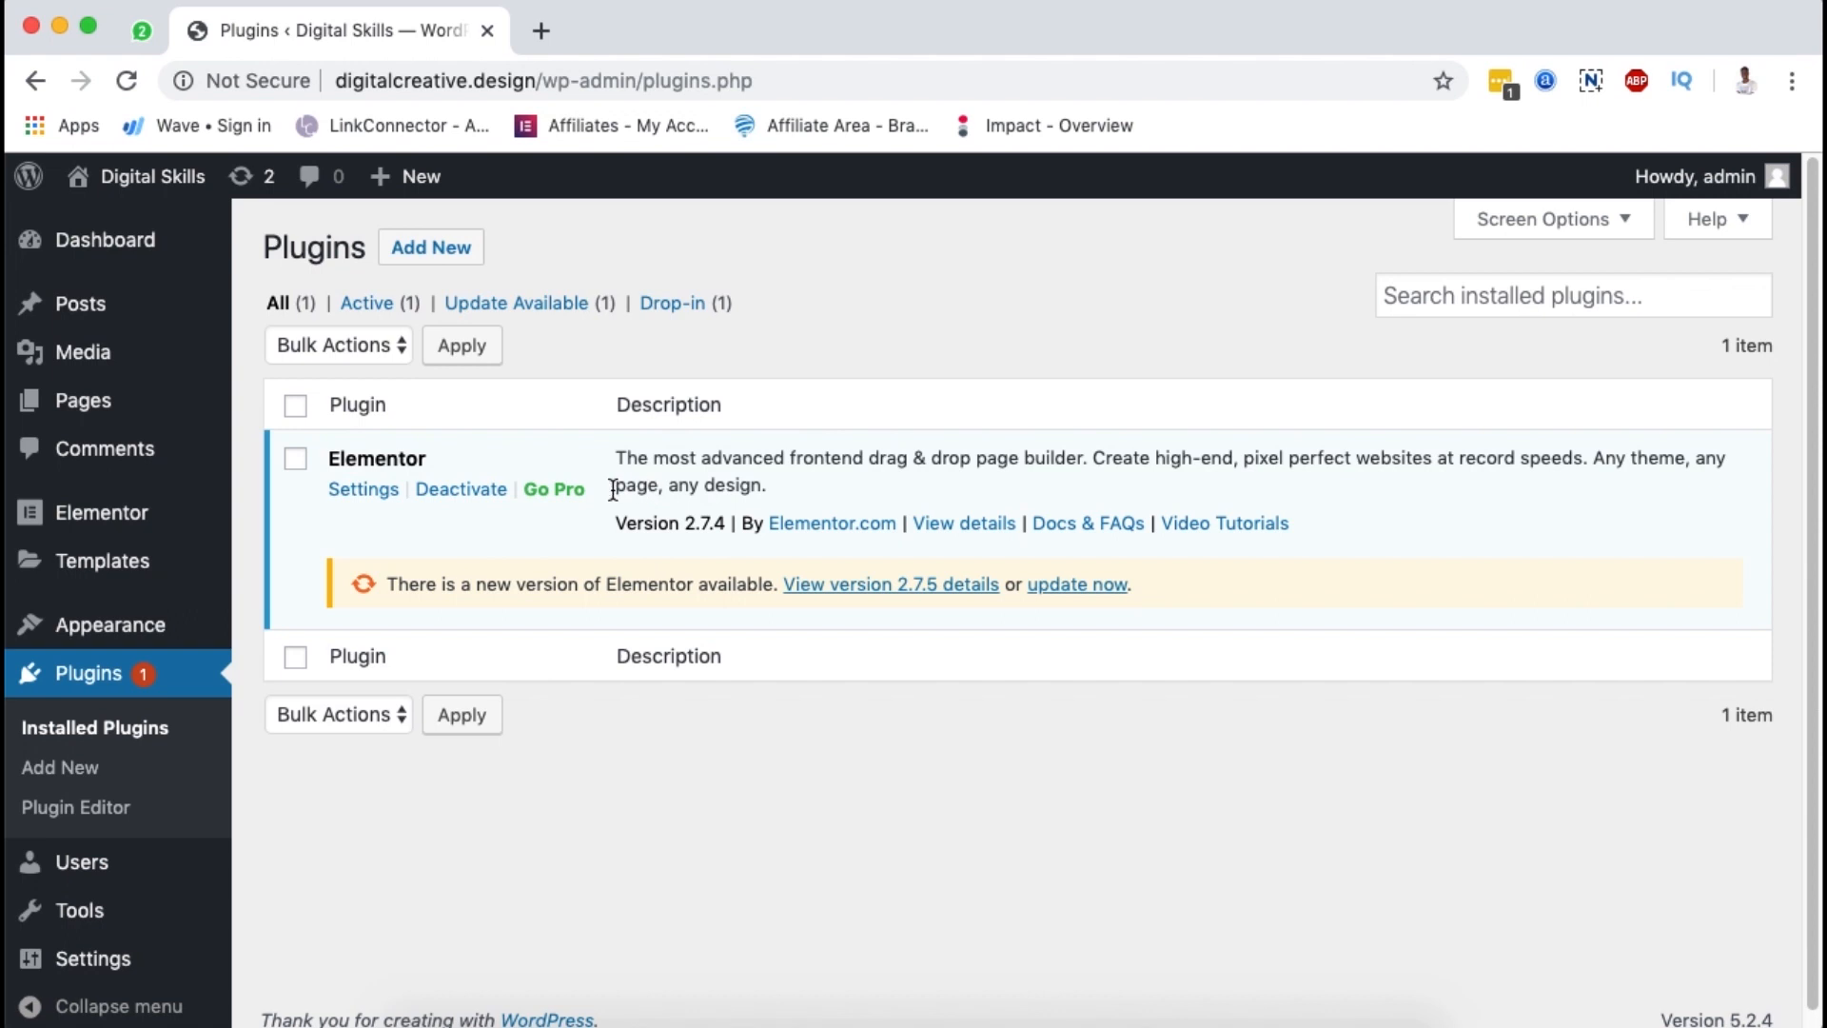
pyautogui.click(434, 250)
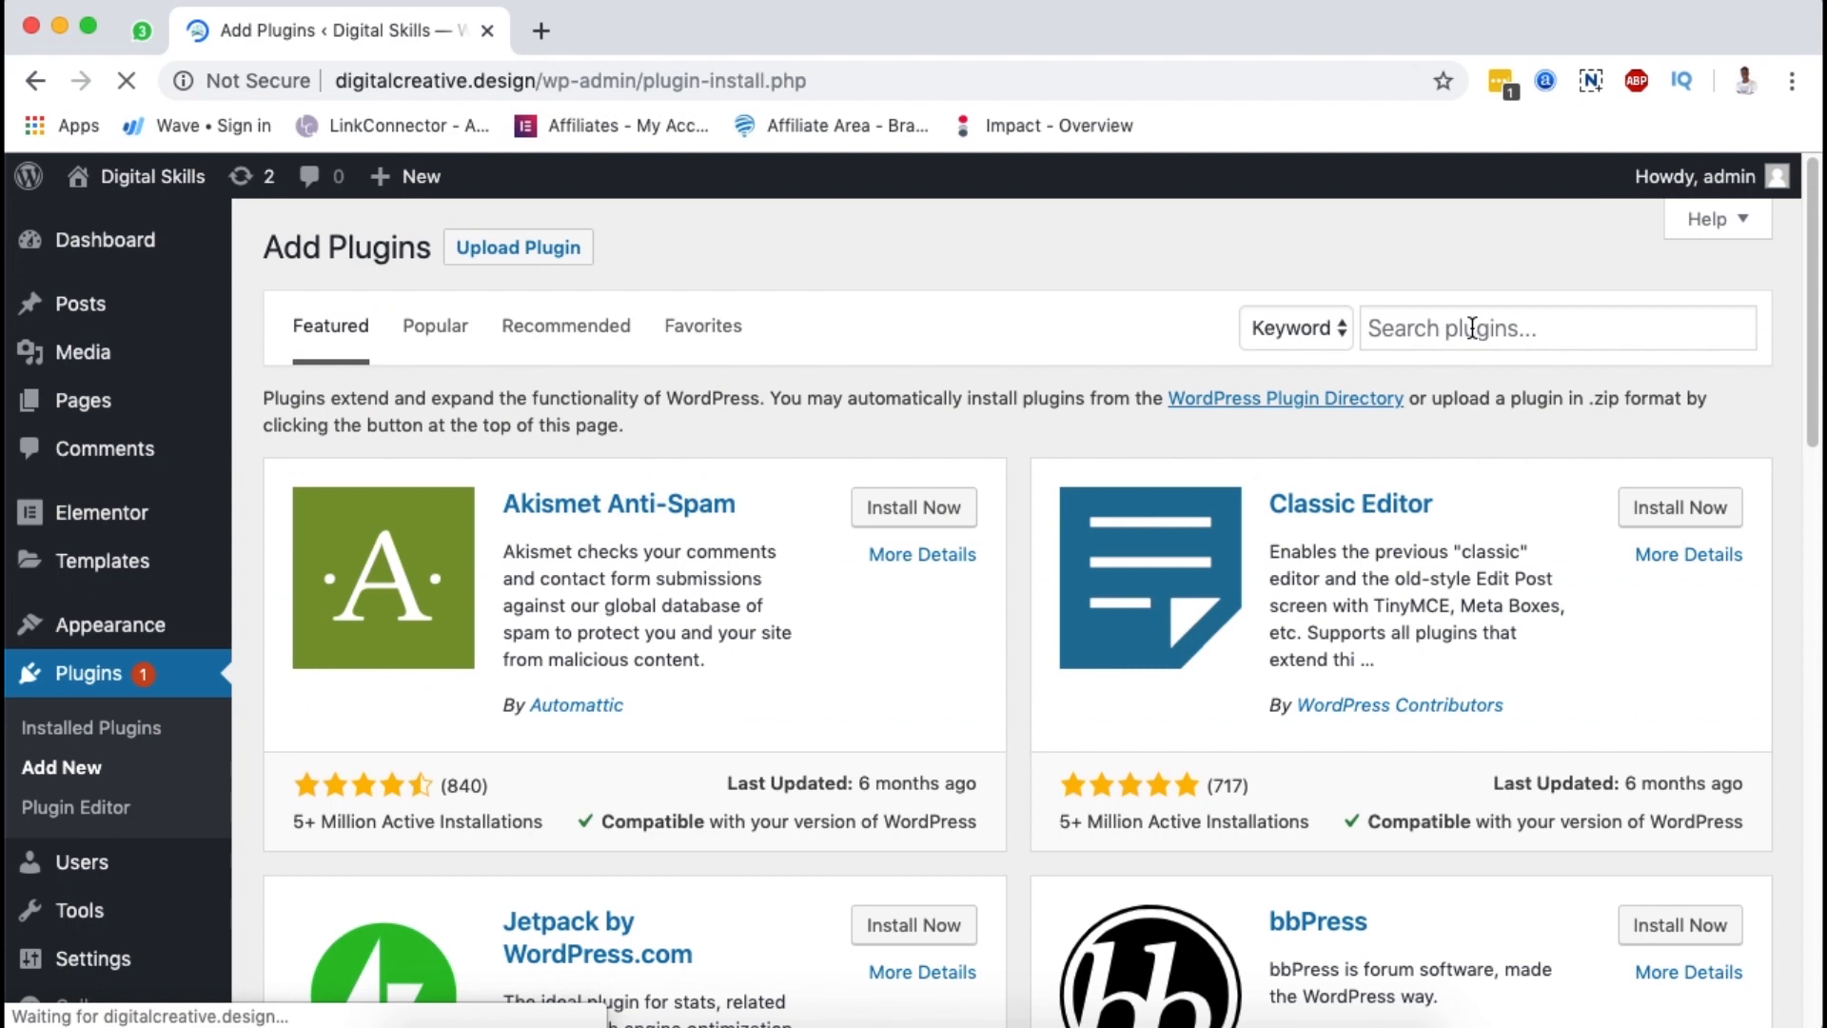
pyautogui.click(1472, 328)
pyautogui.write('elementor')
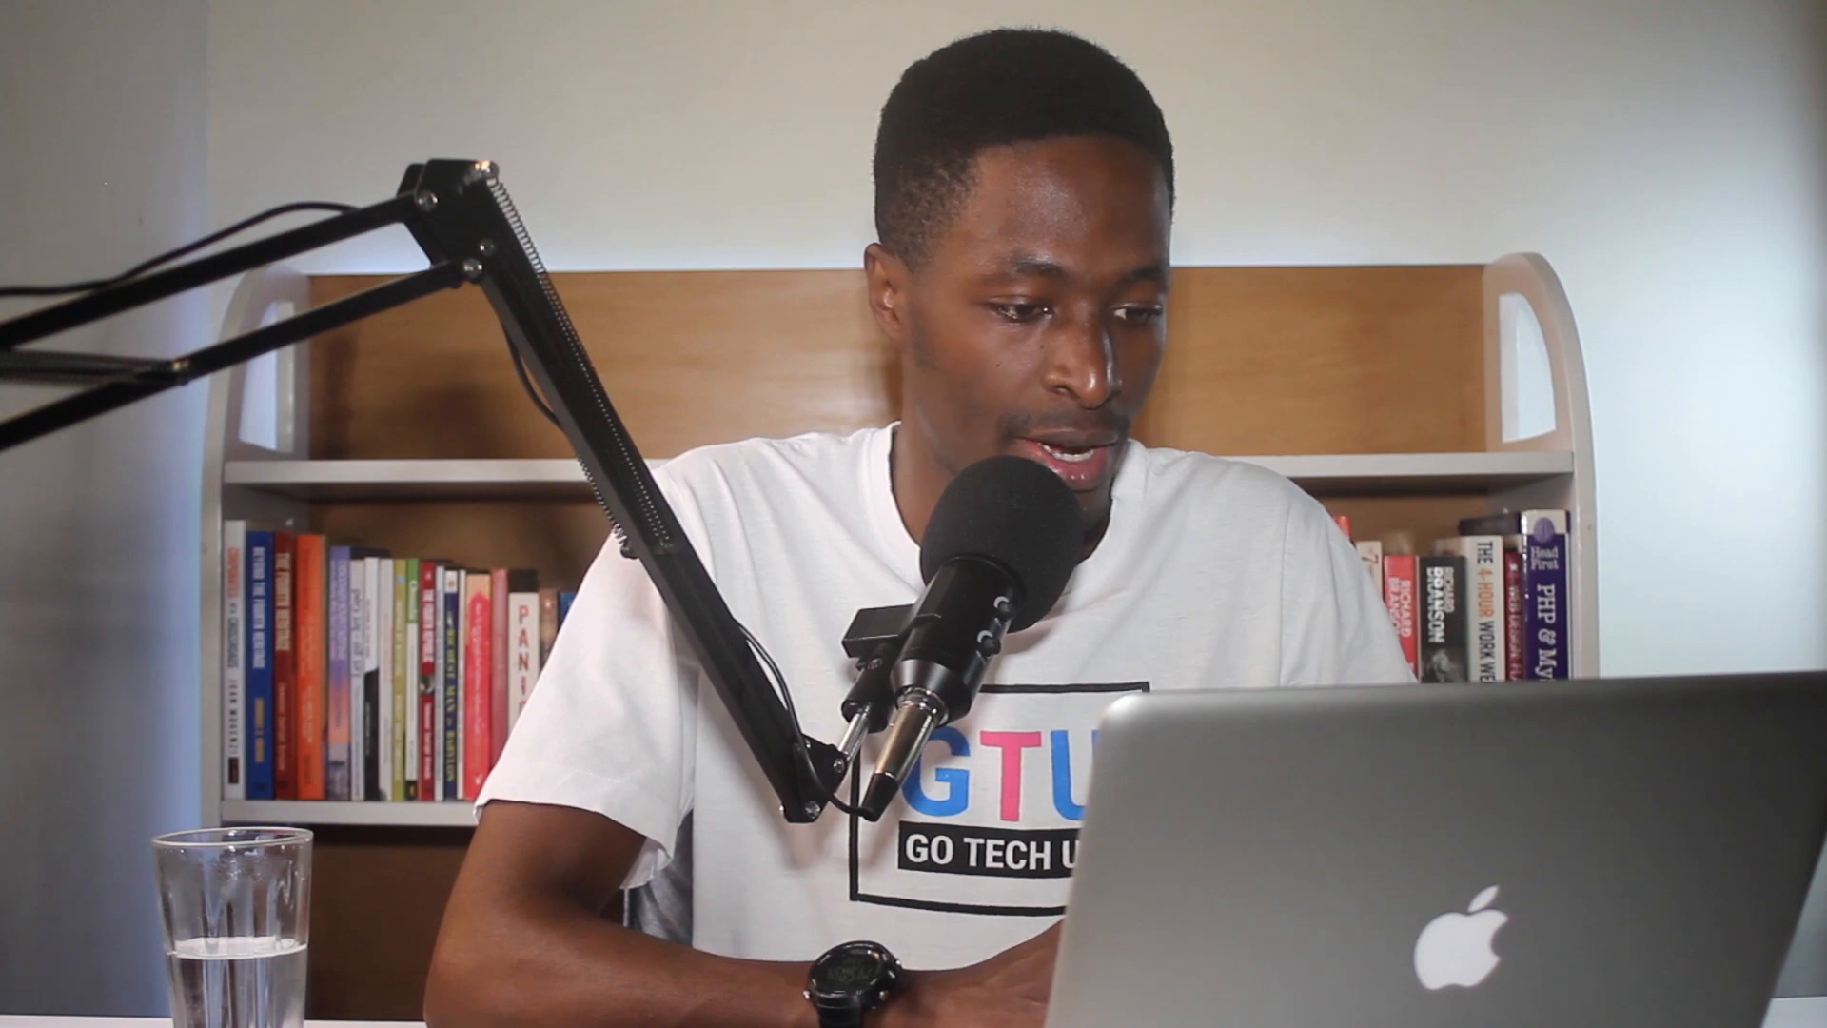
pyautogui.click(876, 484)
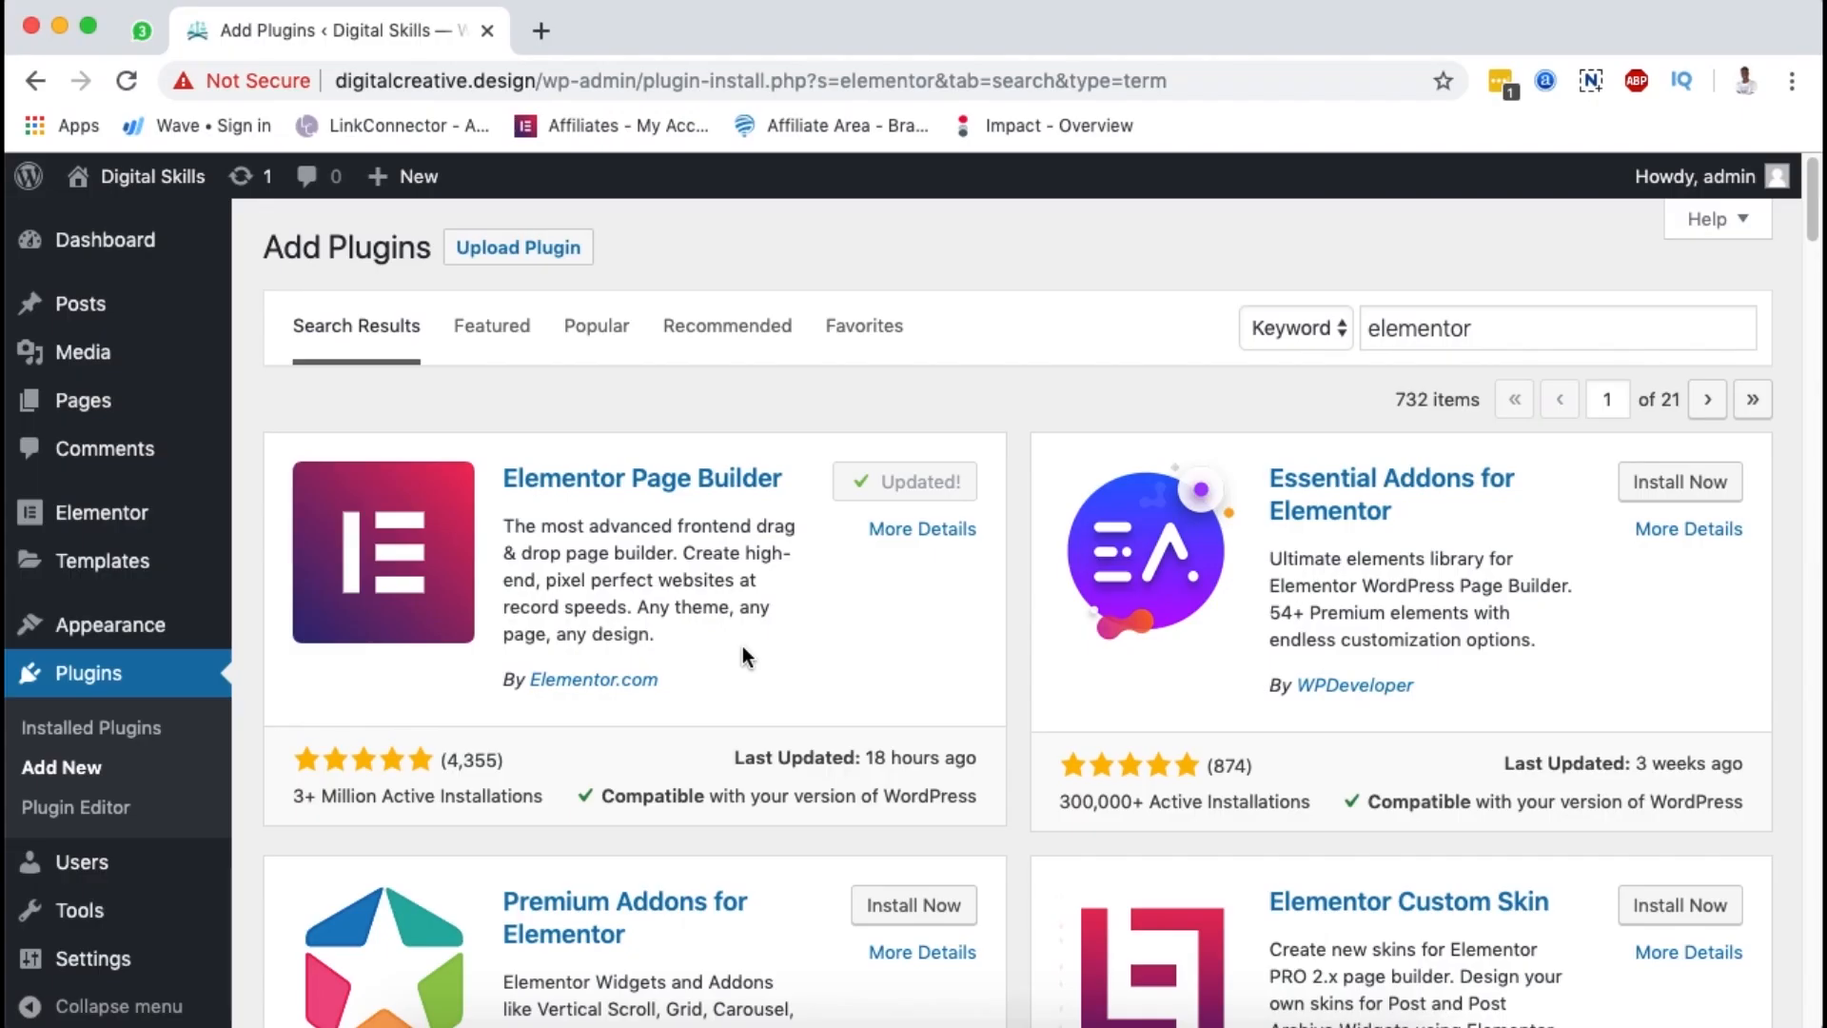
pyautogui.scroll(-1, 742, 645)
pyautogui.scroll(1, 743, 647)
pyautogui.scroll(1, 648, 543)
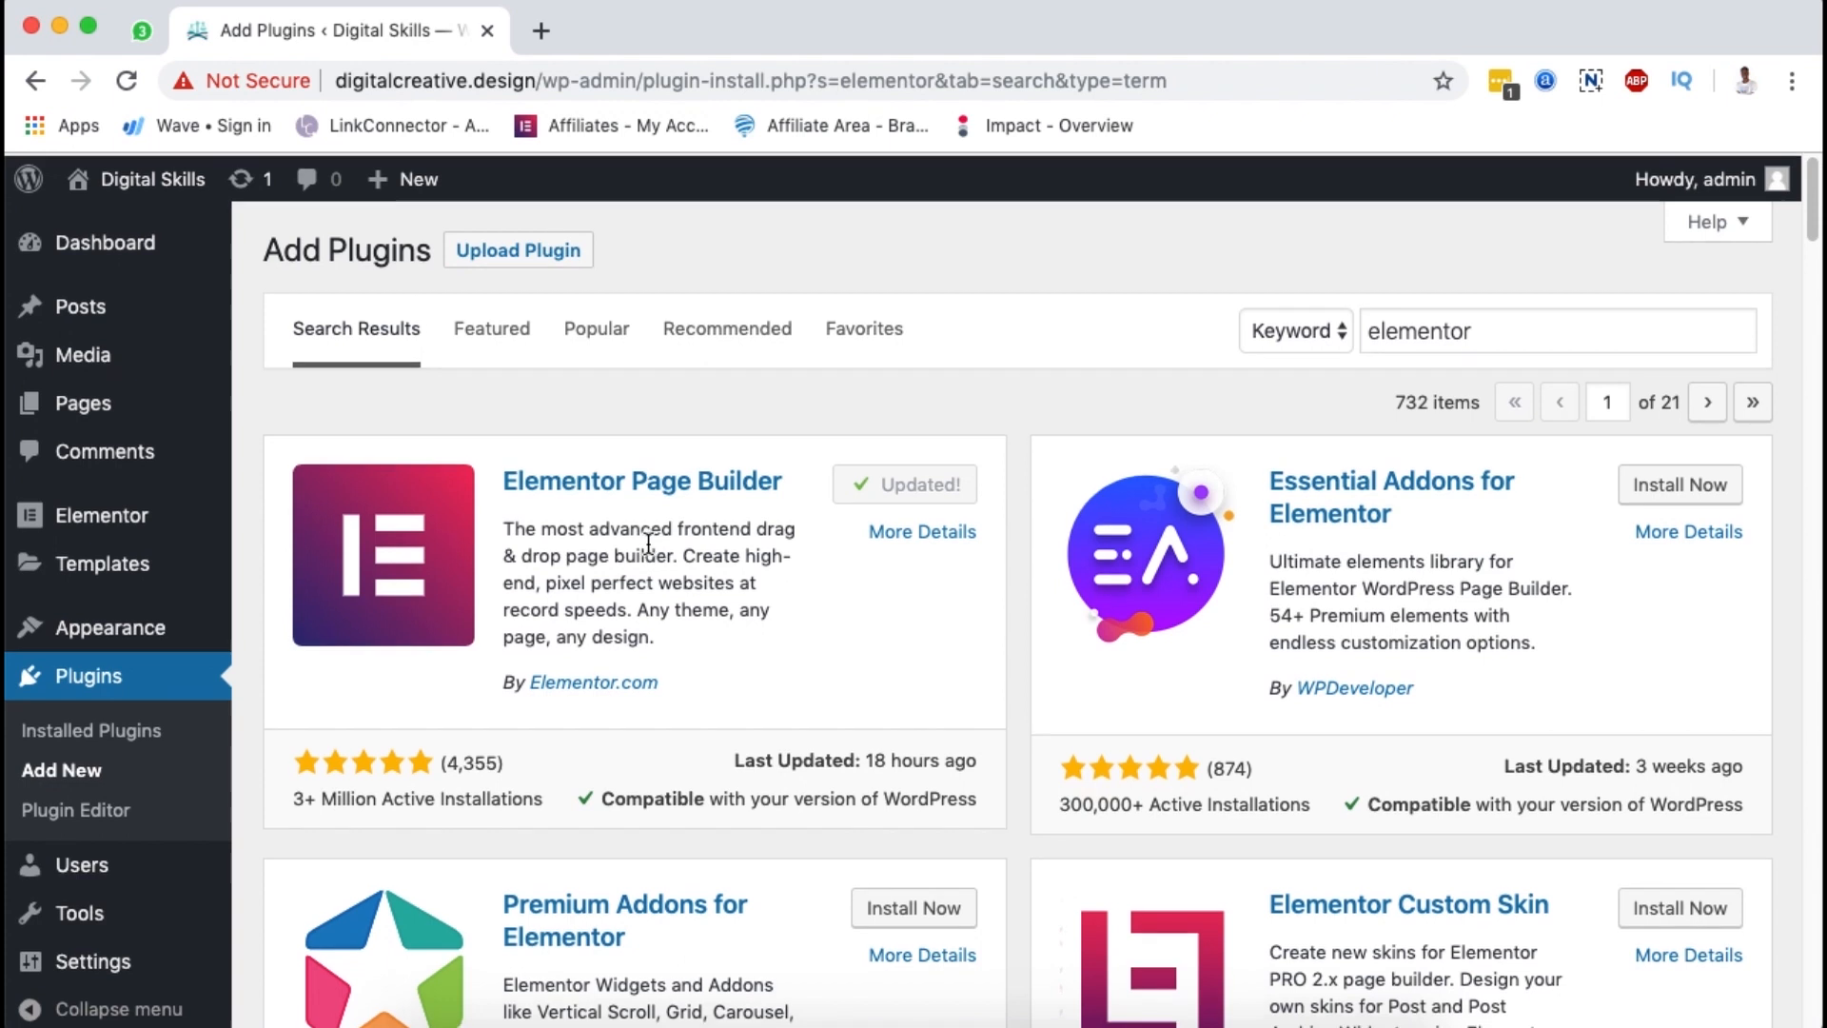
# Step: Open the site's front end in a separate browser tab and look through its current home page
pyautogui.keyDown('super'); pyautogui.click(410, 177); pyautogui.keyUp('super')
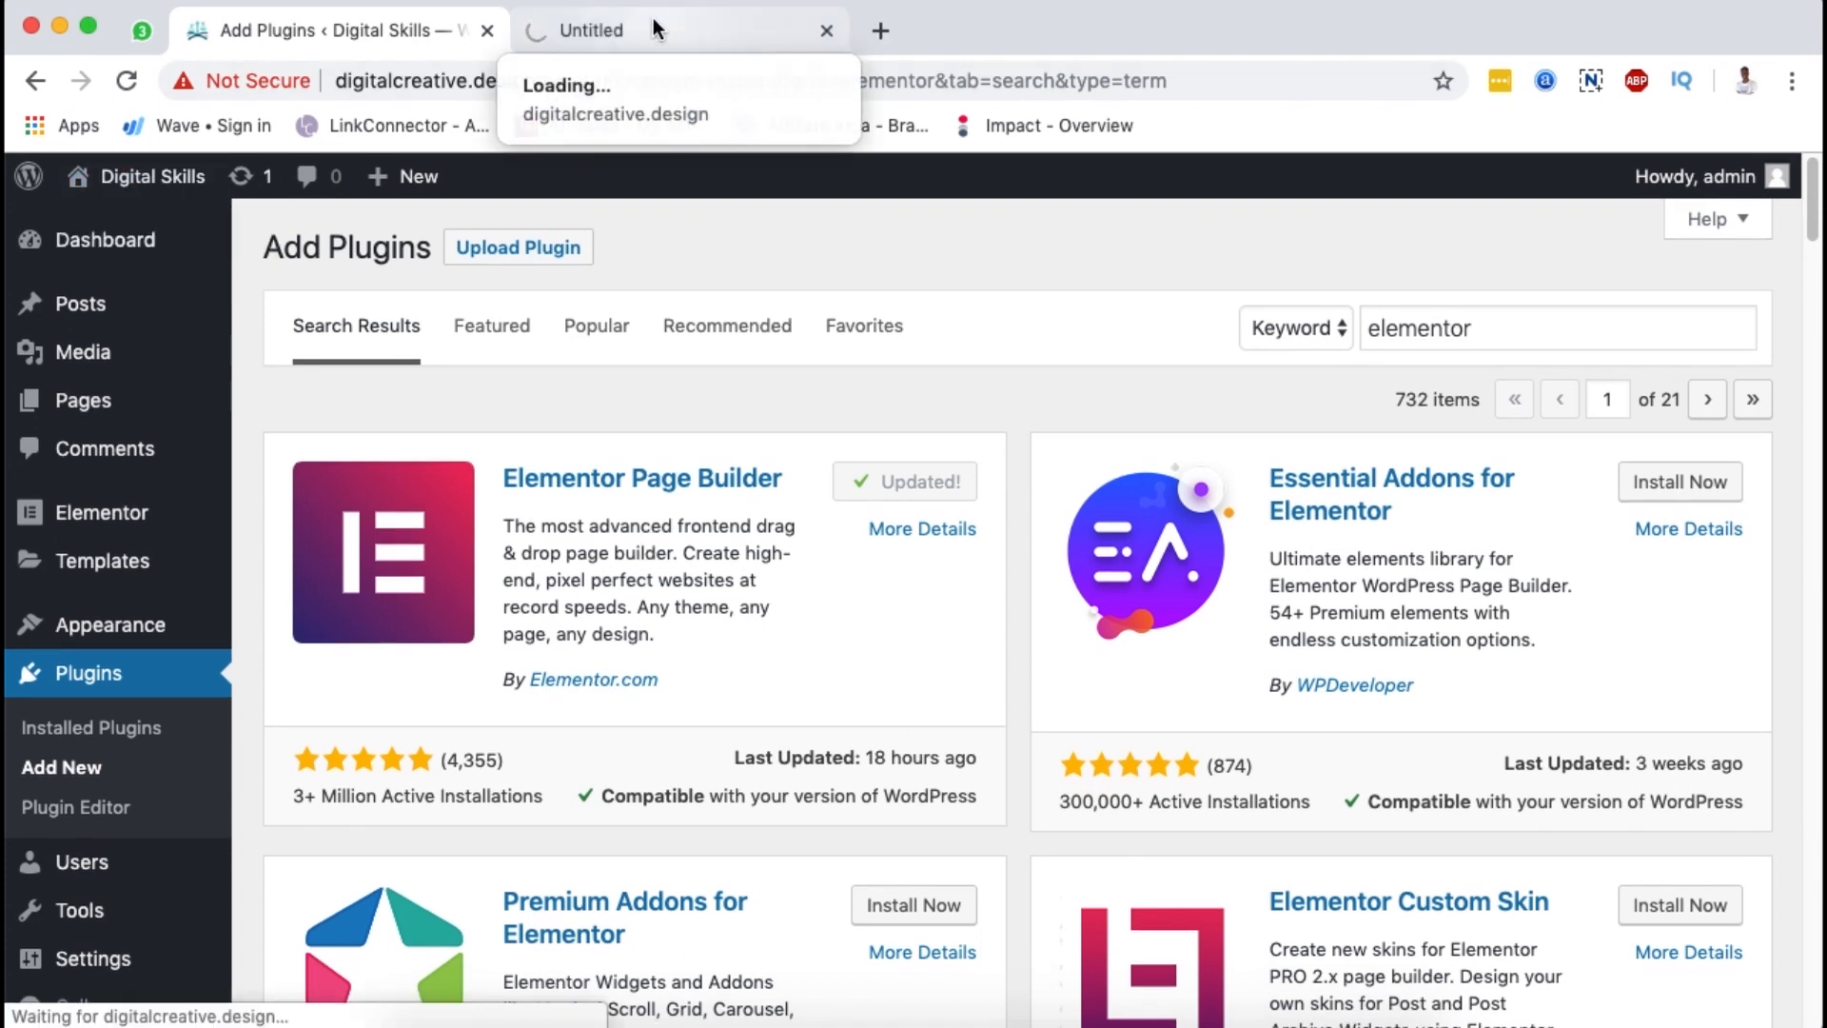
pyautogui.click(723, 30)
pyautogui.scroll(5, 628, 636)
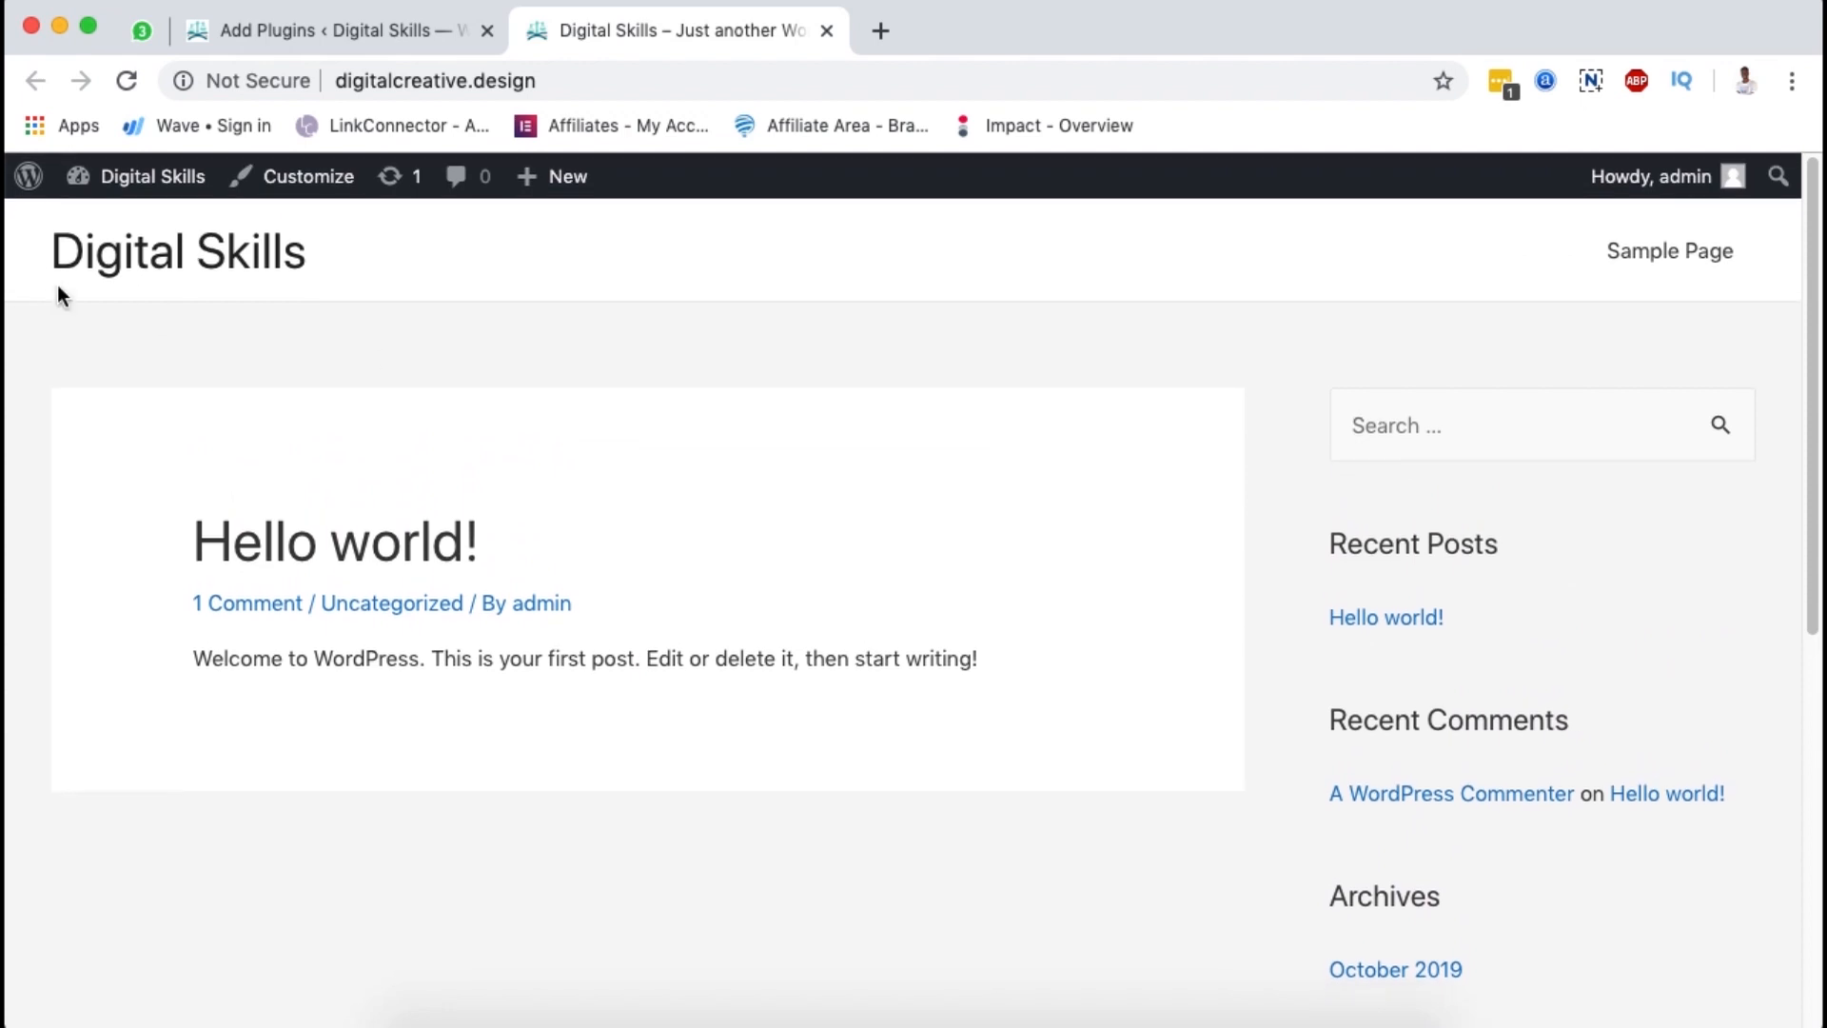
pyautogui.scroll(-10, 866, 583)
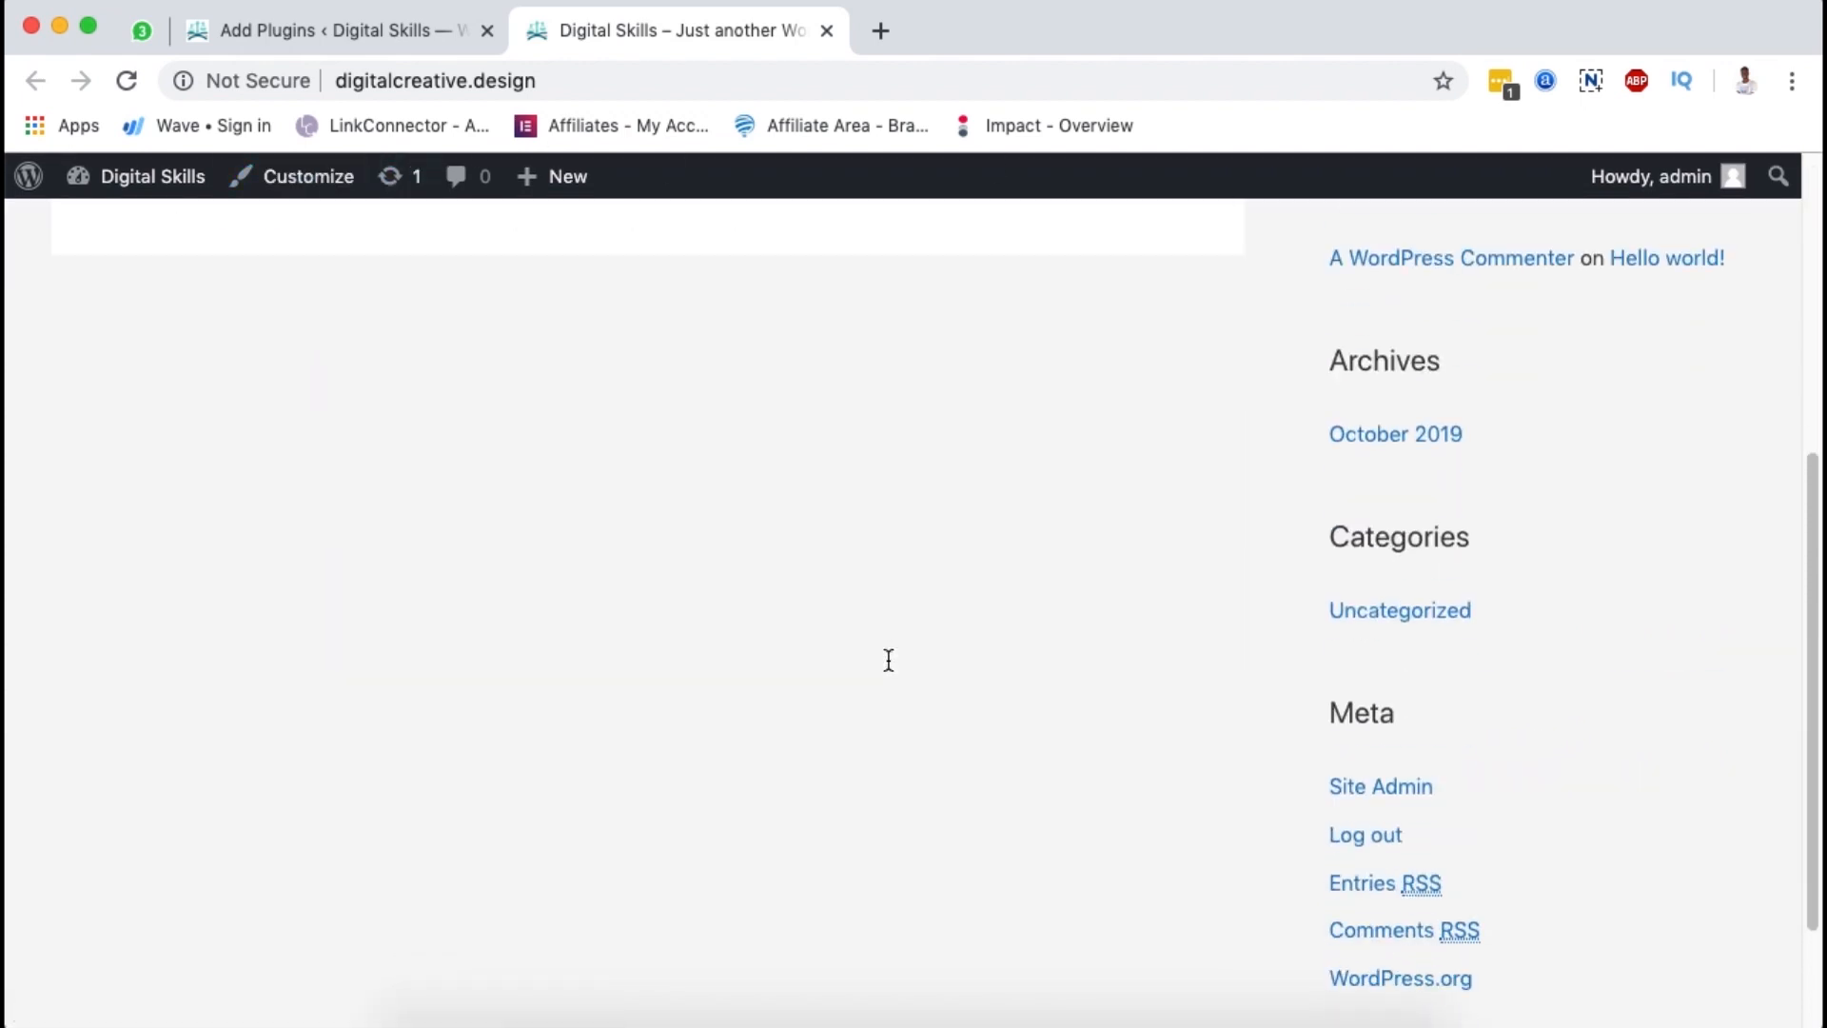
pyautogui.scroll(10, 962, 740)
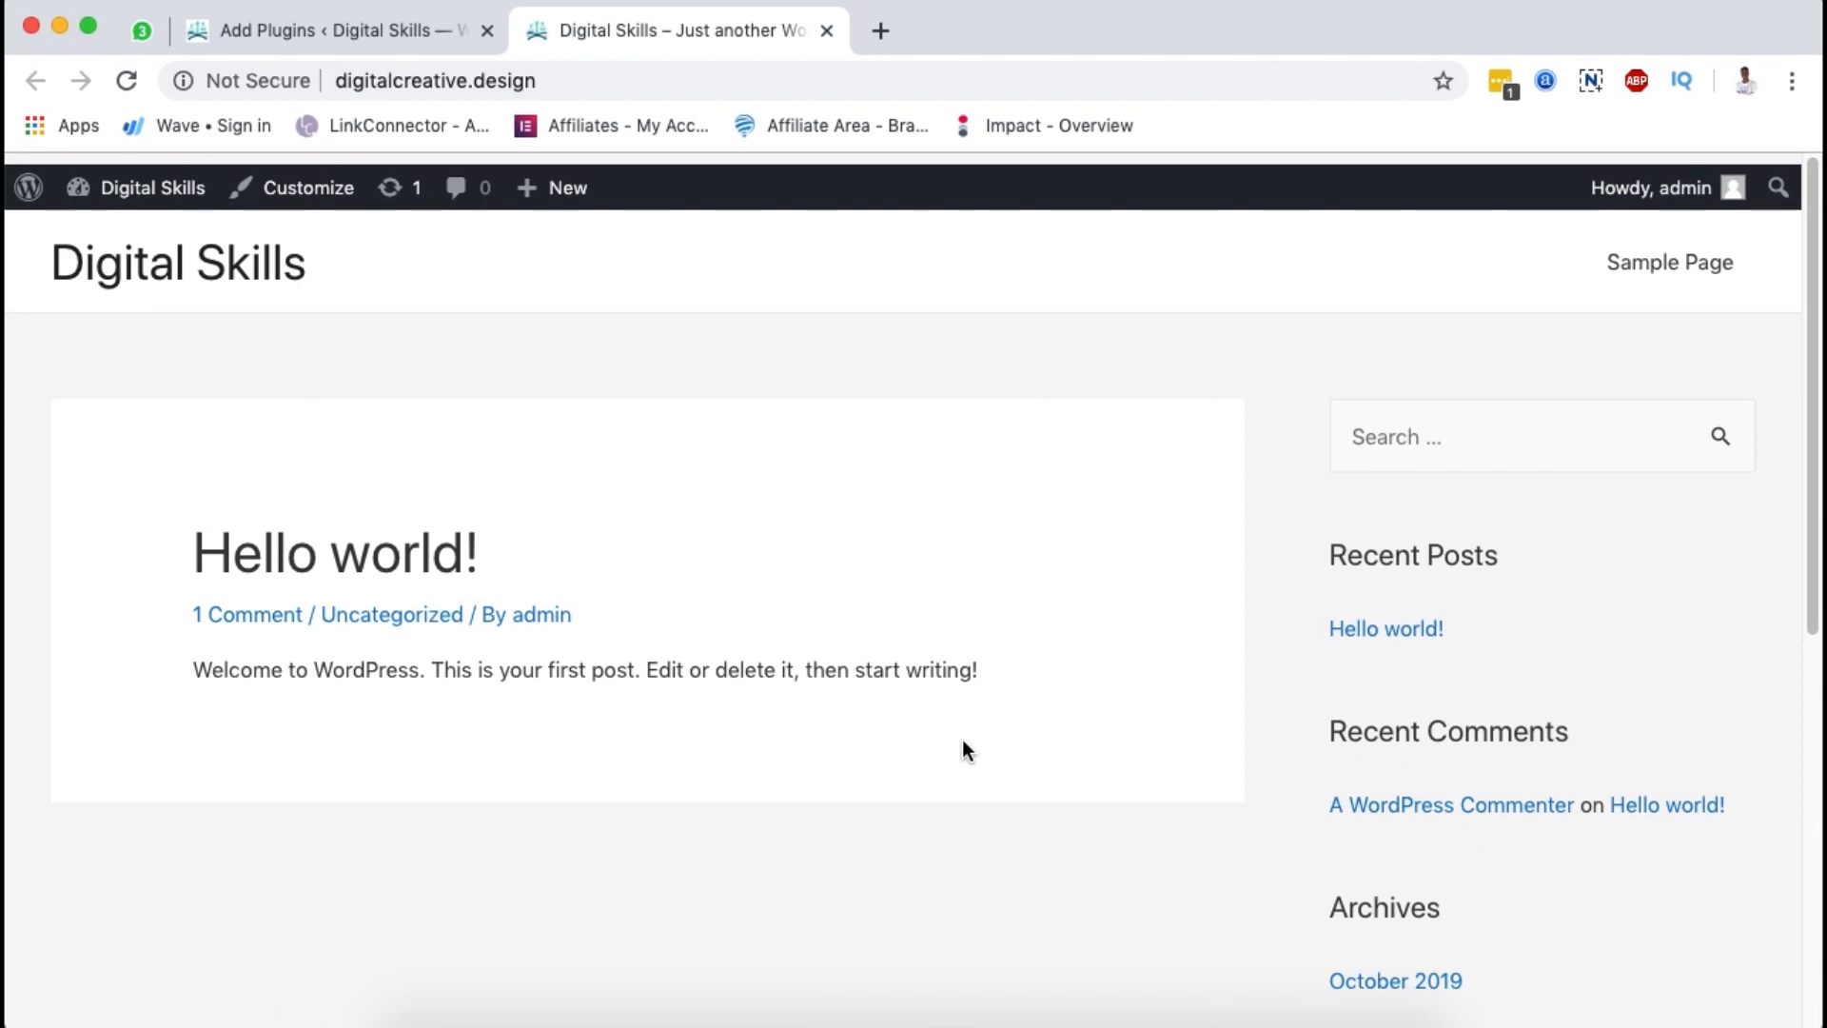
# Step: Create and publish a new page titled "Home" in the WordPress admin and open it for editing with Elementor
pyautogui.click(276, 35)
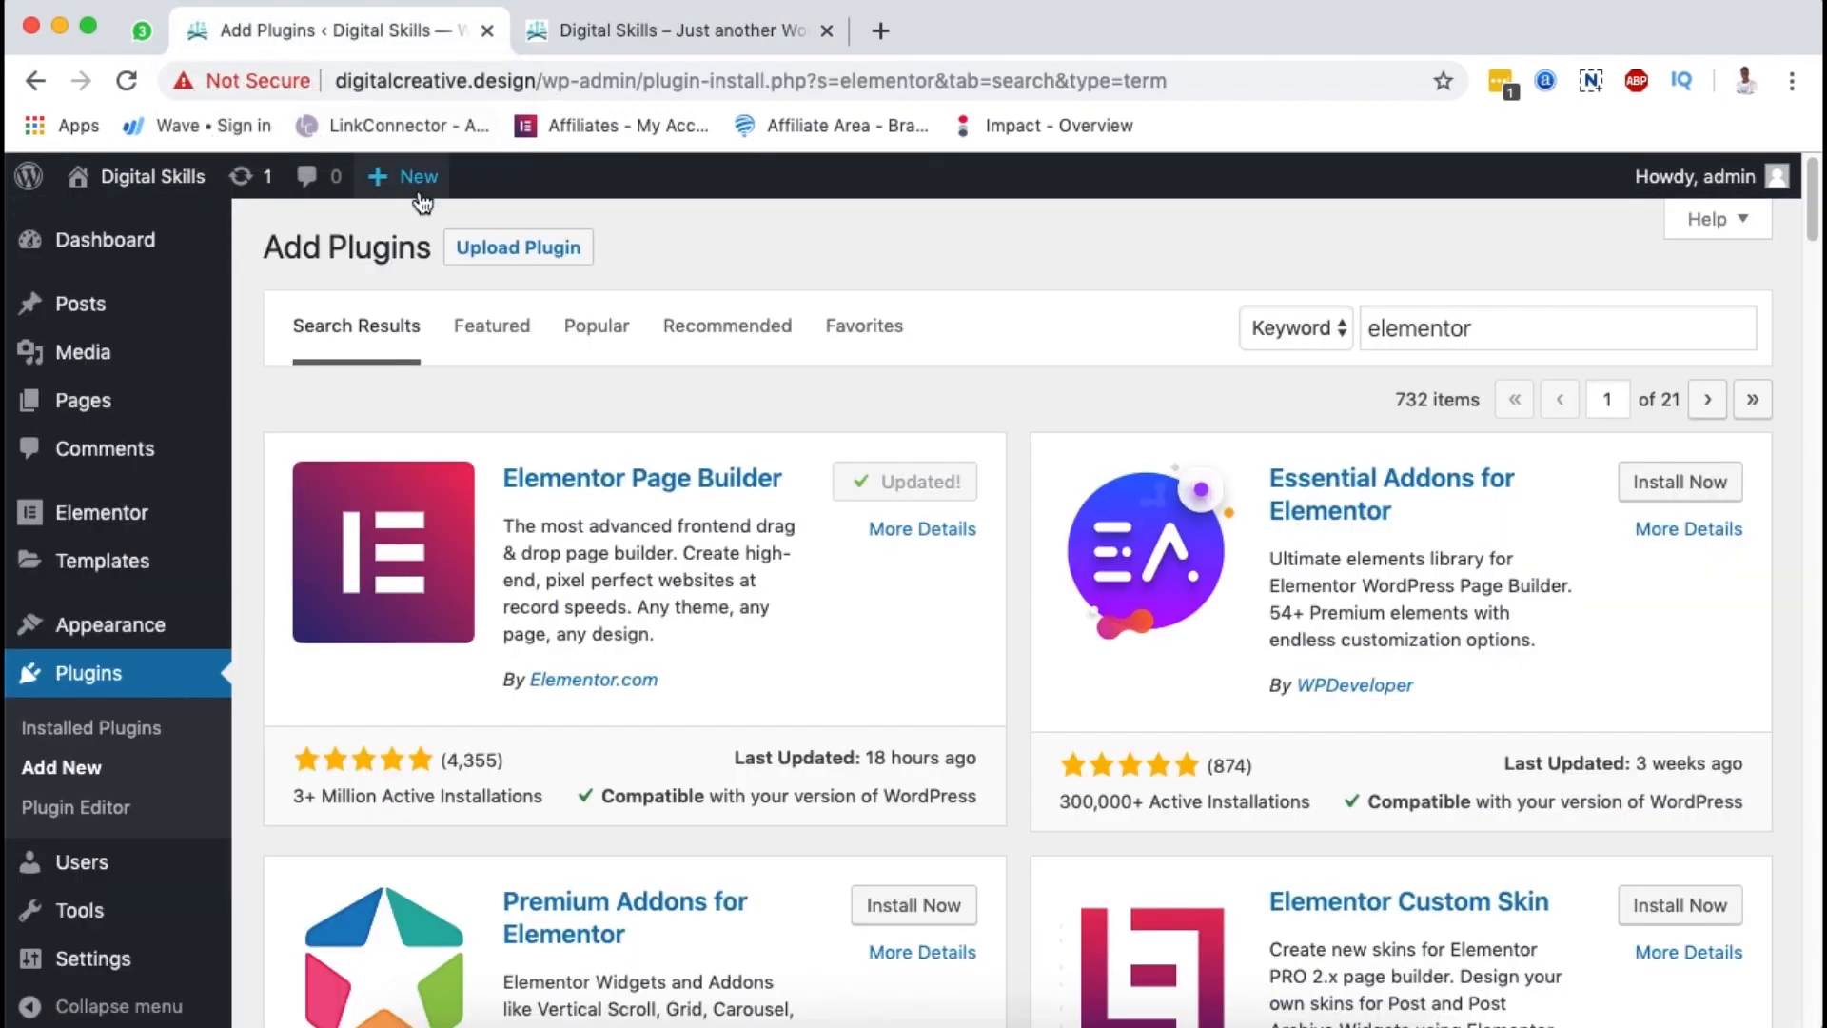
pyautogui.click(64, 419)
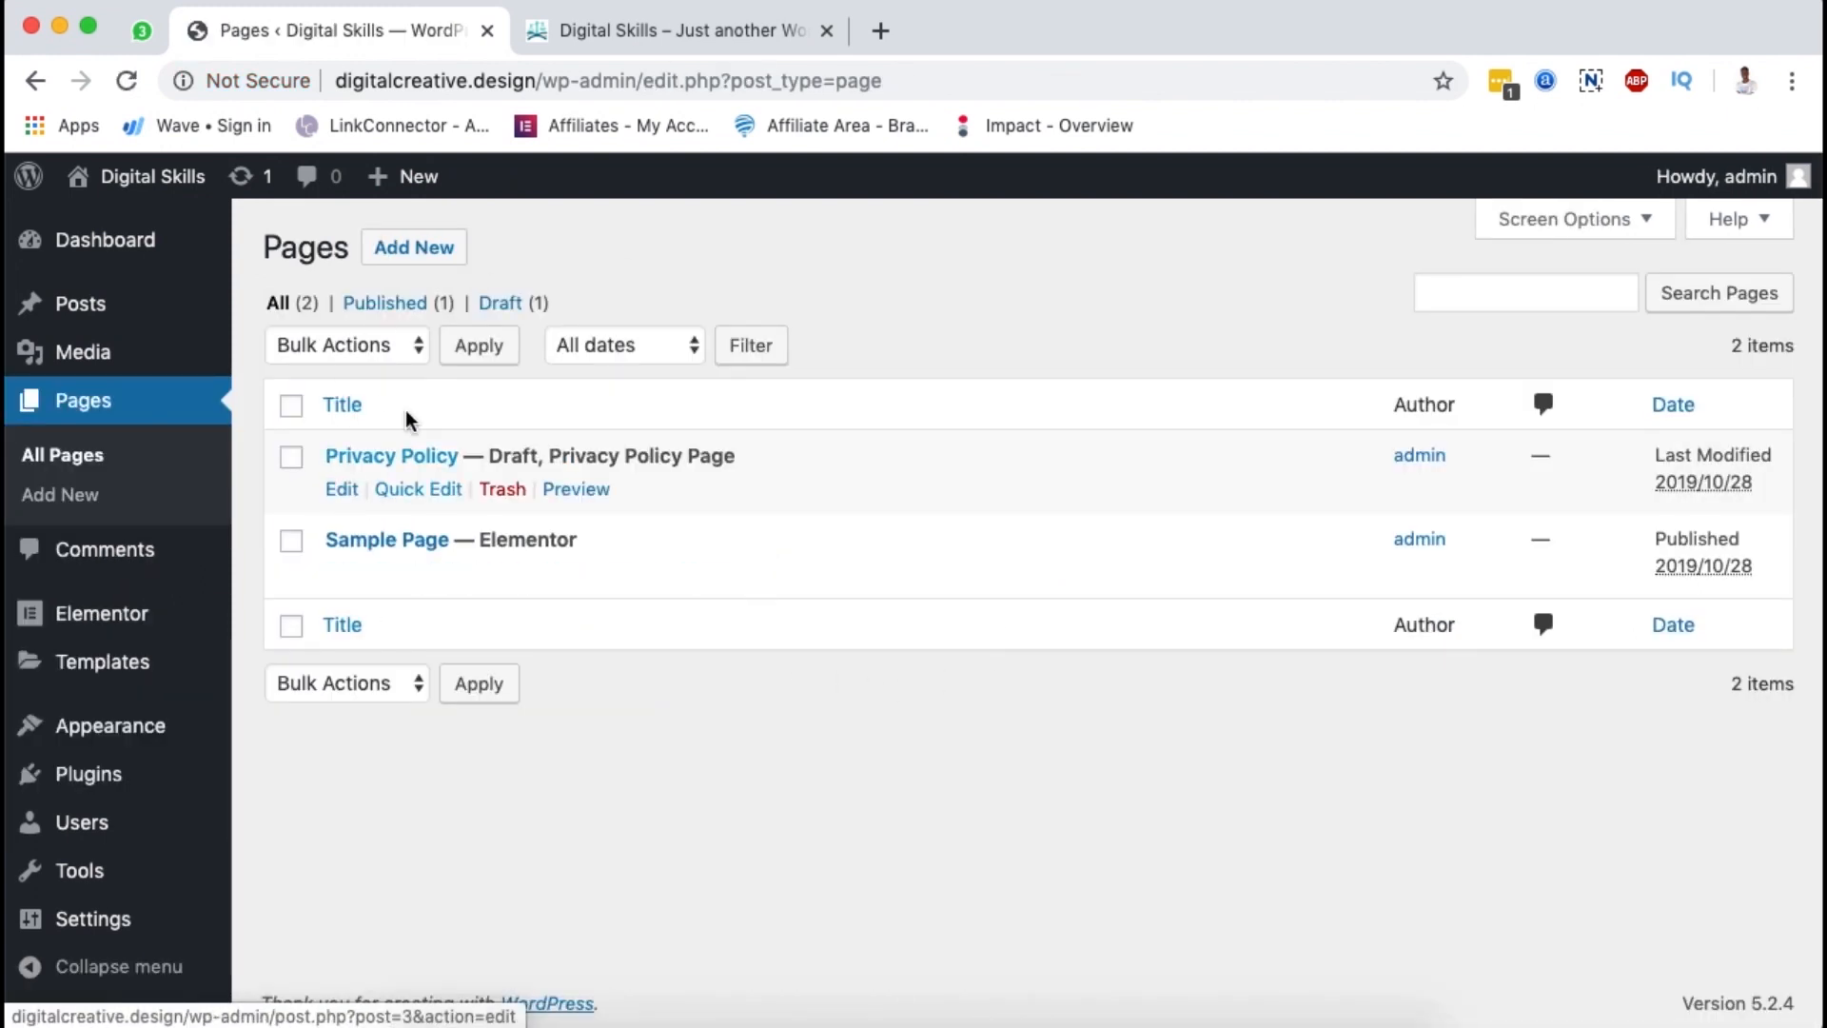
pyautogui.click(431, 253)
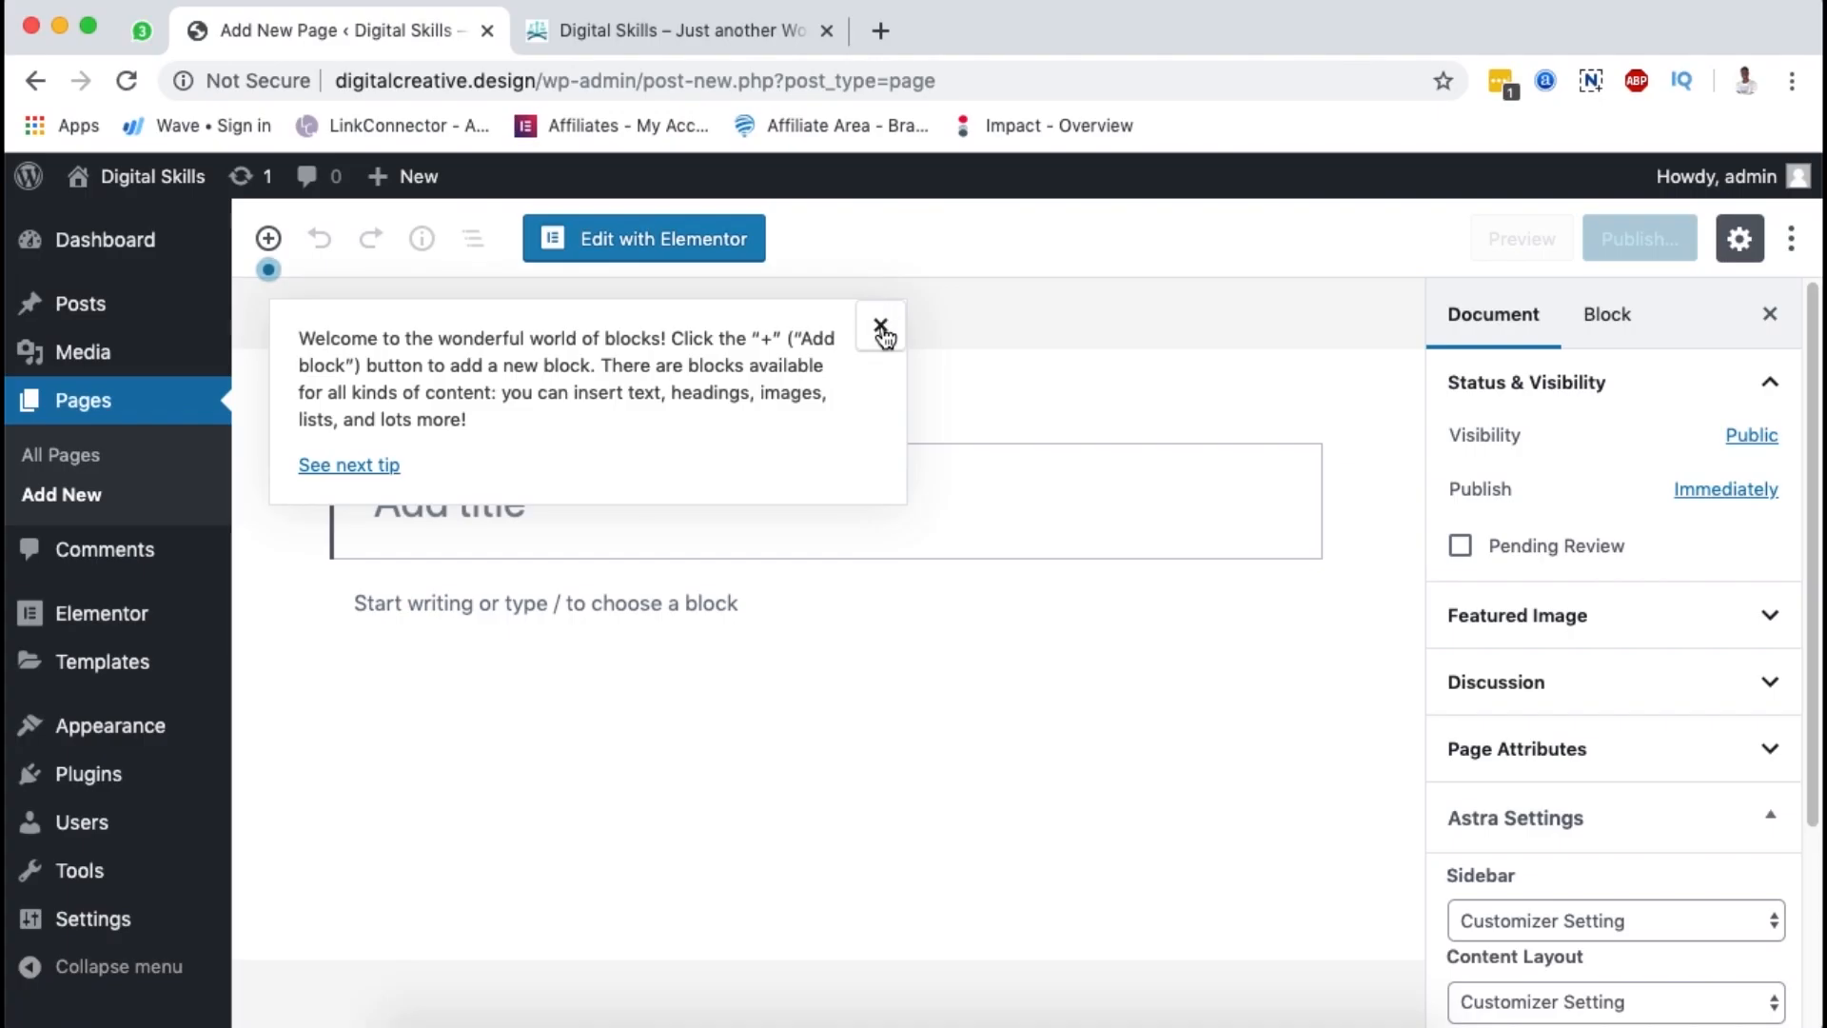
pyautogui.click(881, 327)
pyautogui.click(525, 506)
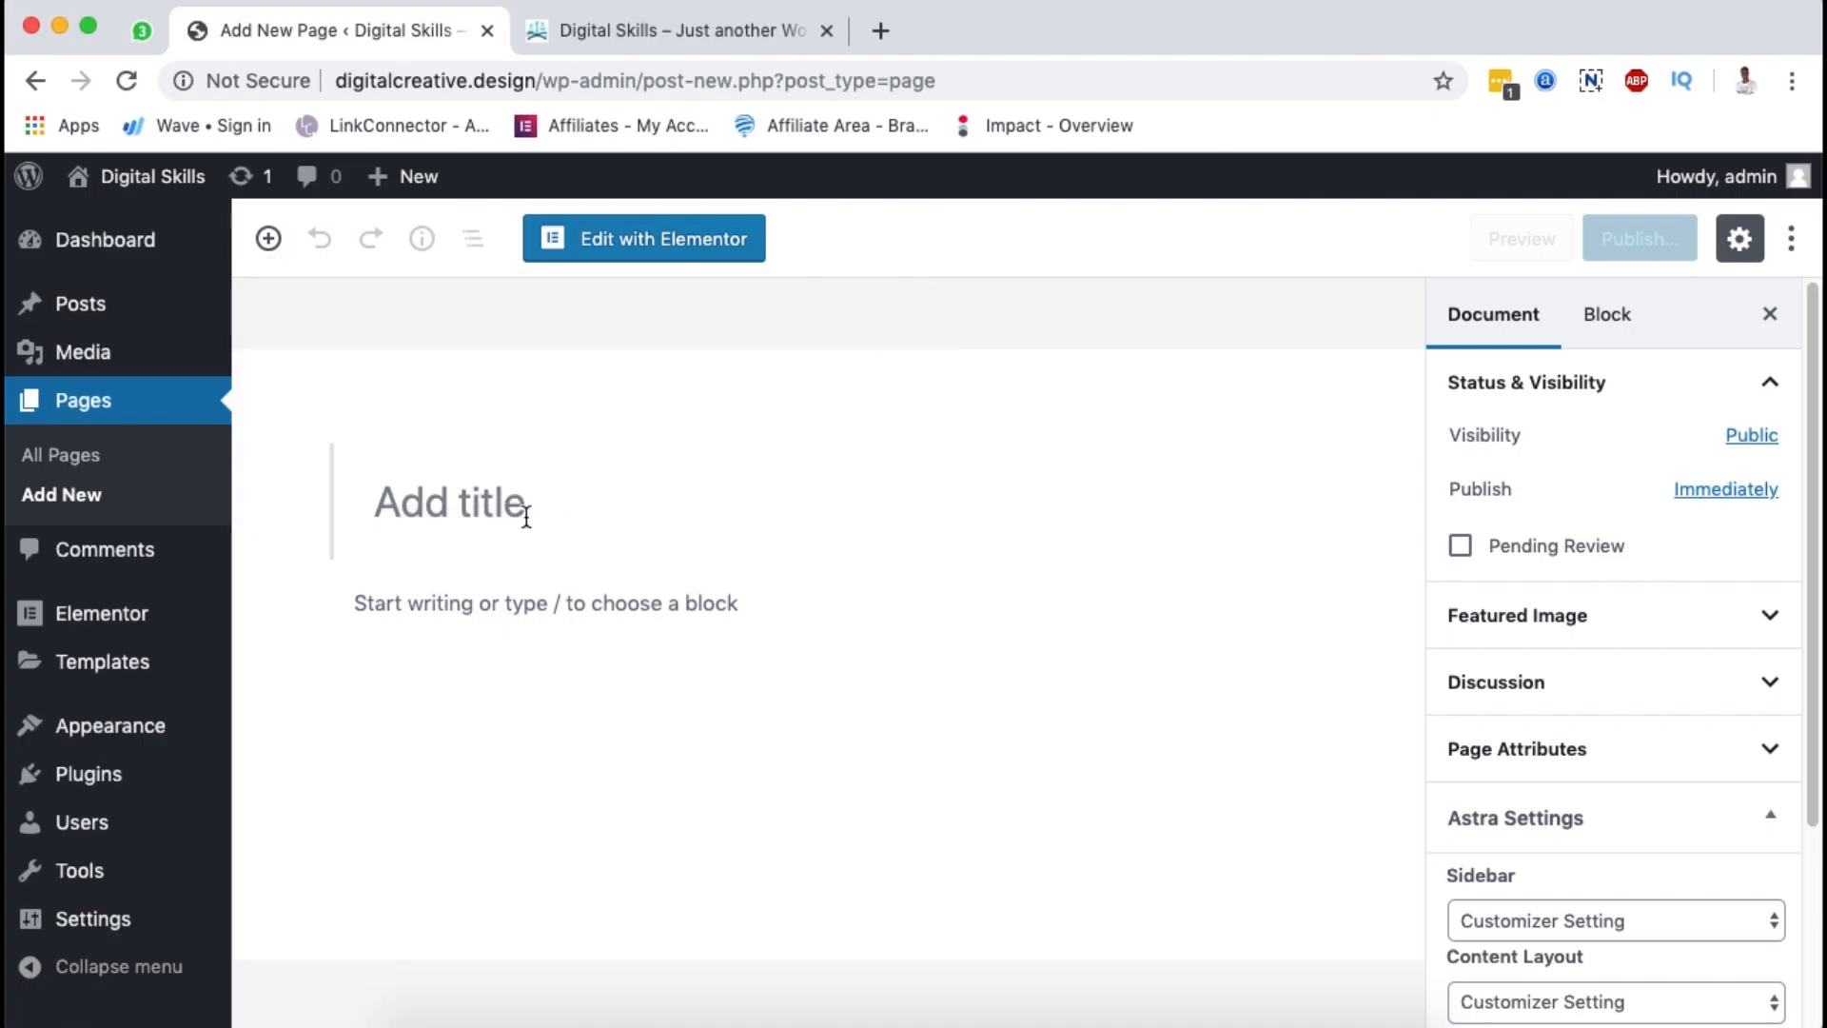
pyautogui.write('Home')
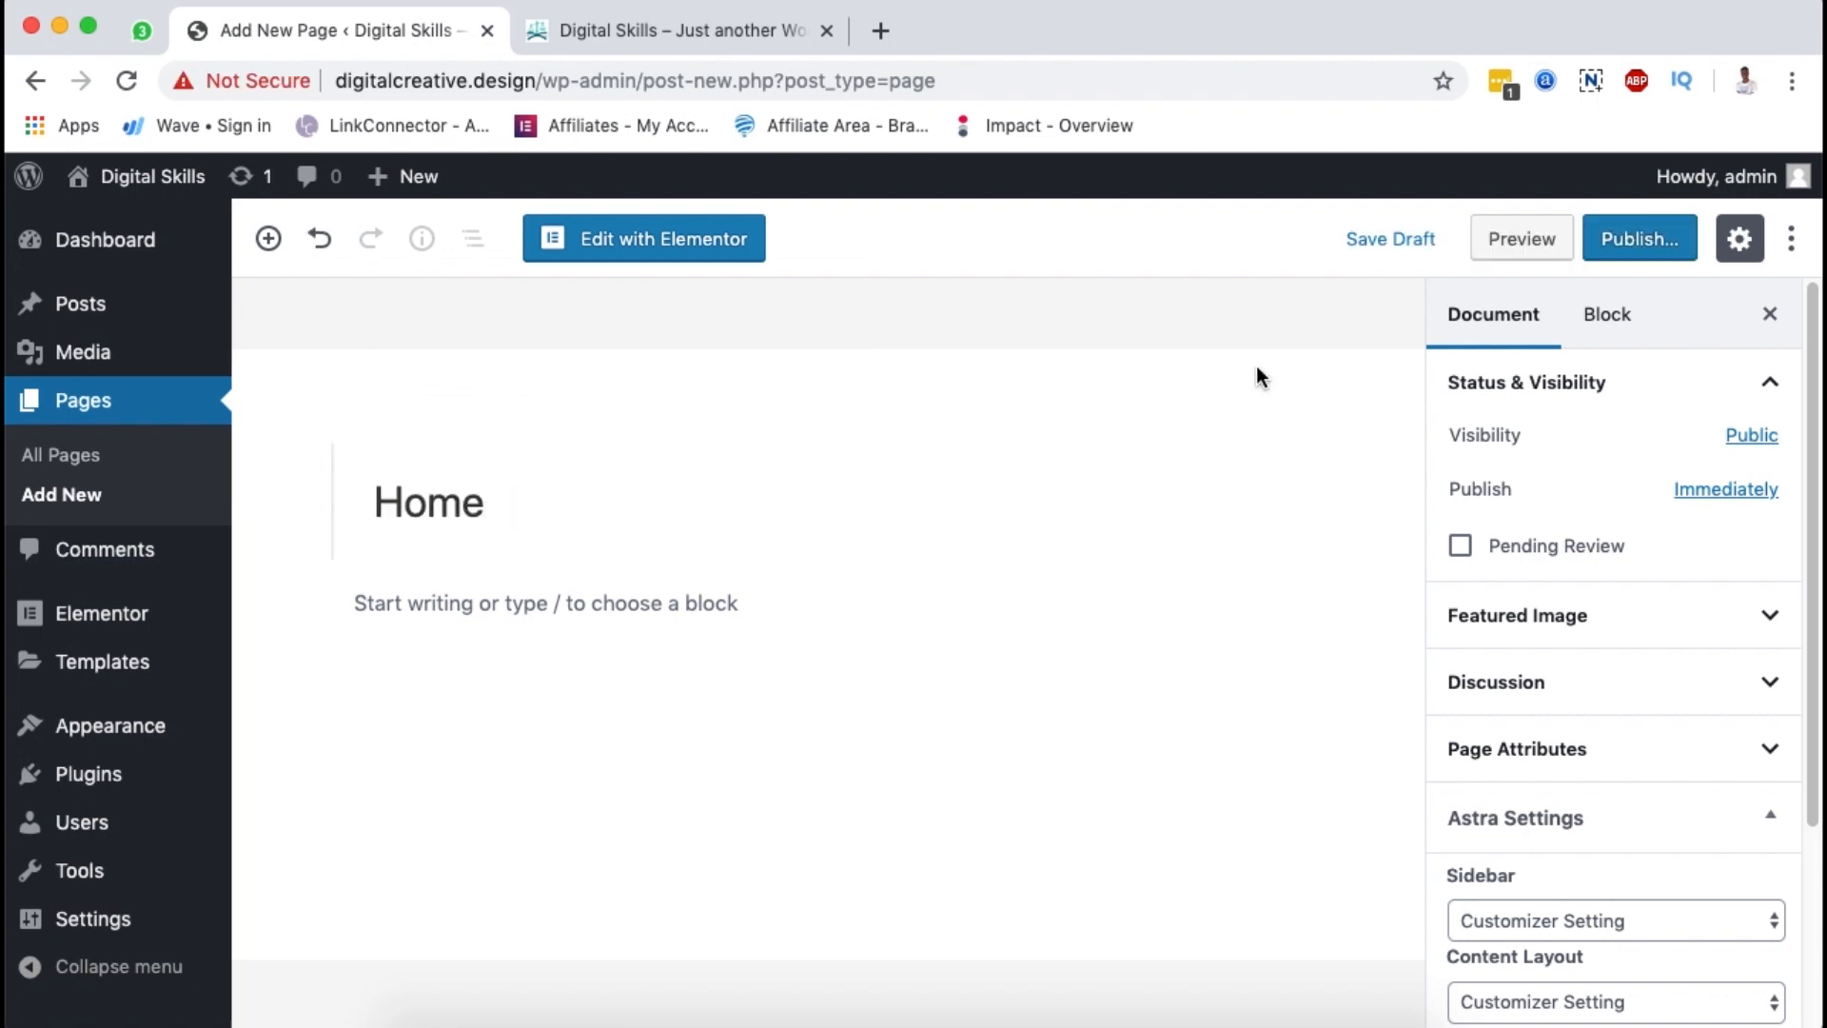
pyautogui.click(1617, 250)
pyautogui.click(1612, 244)
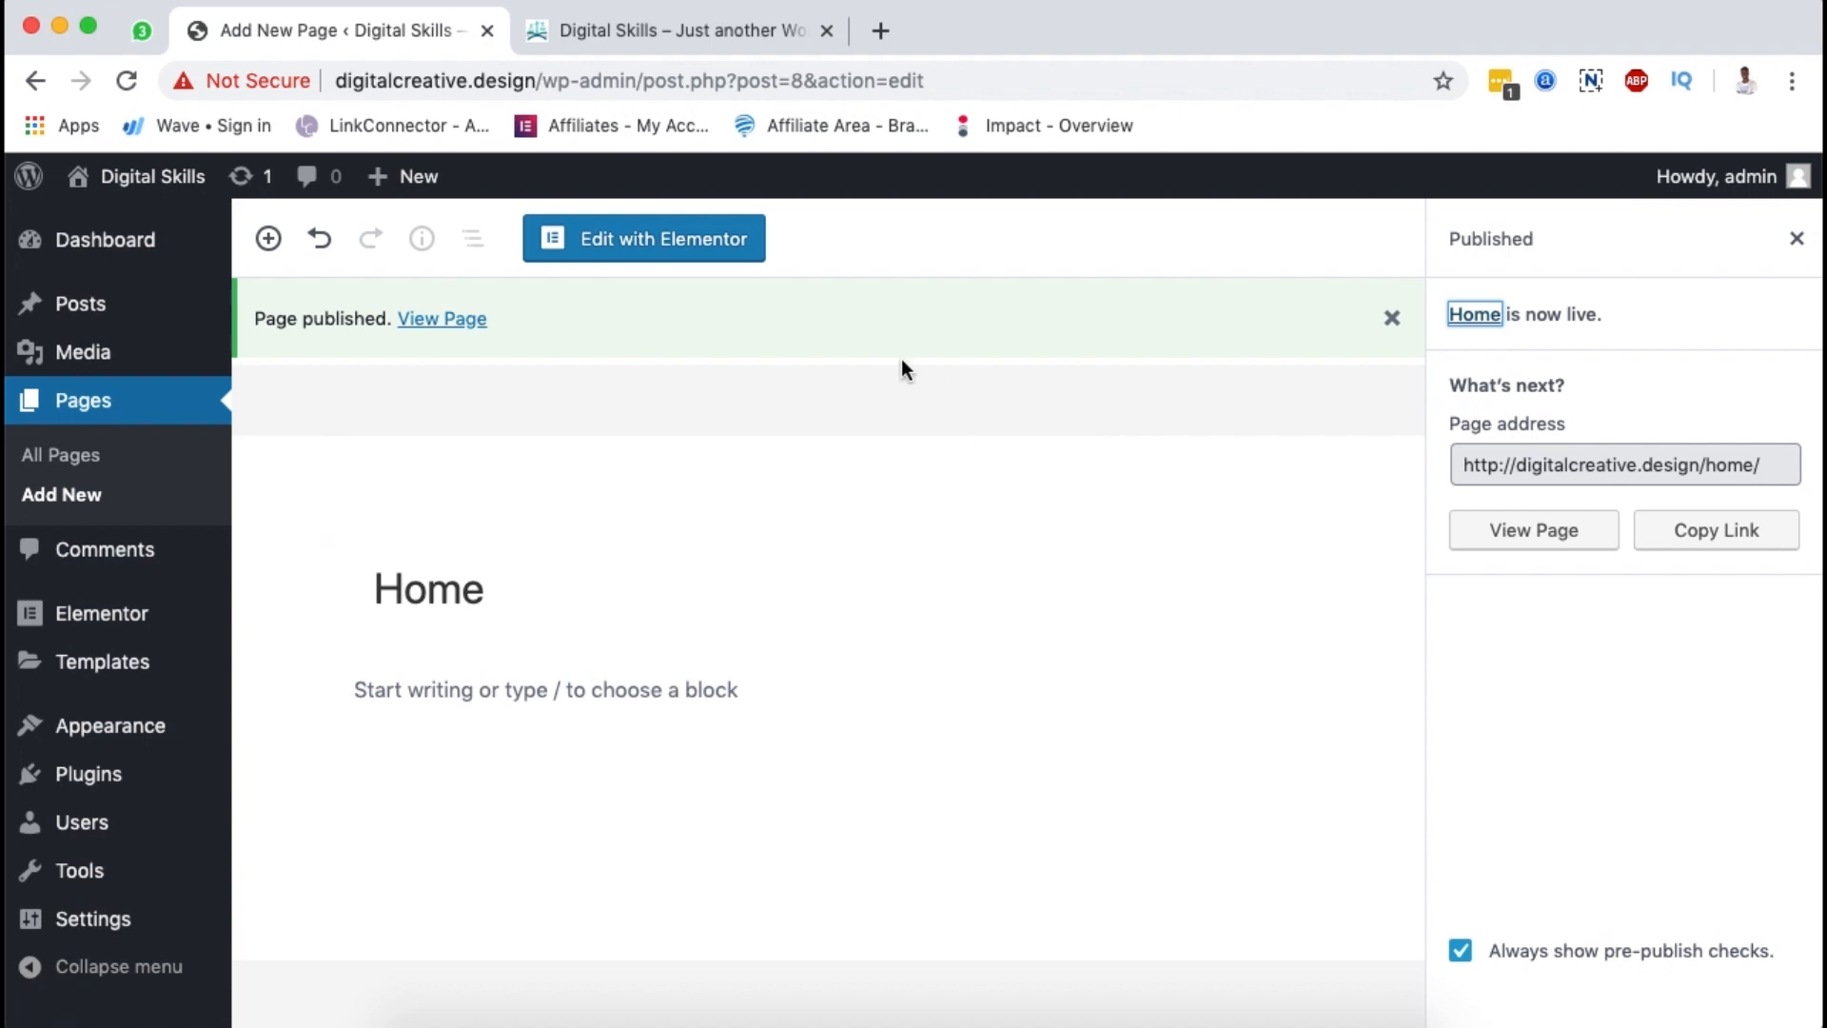
pyautogui.click(646, 240)
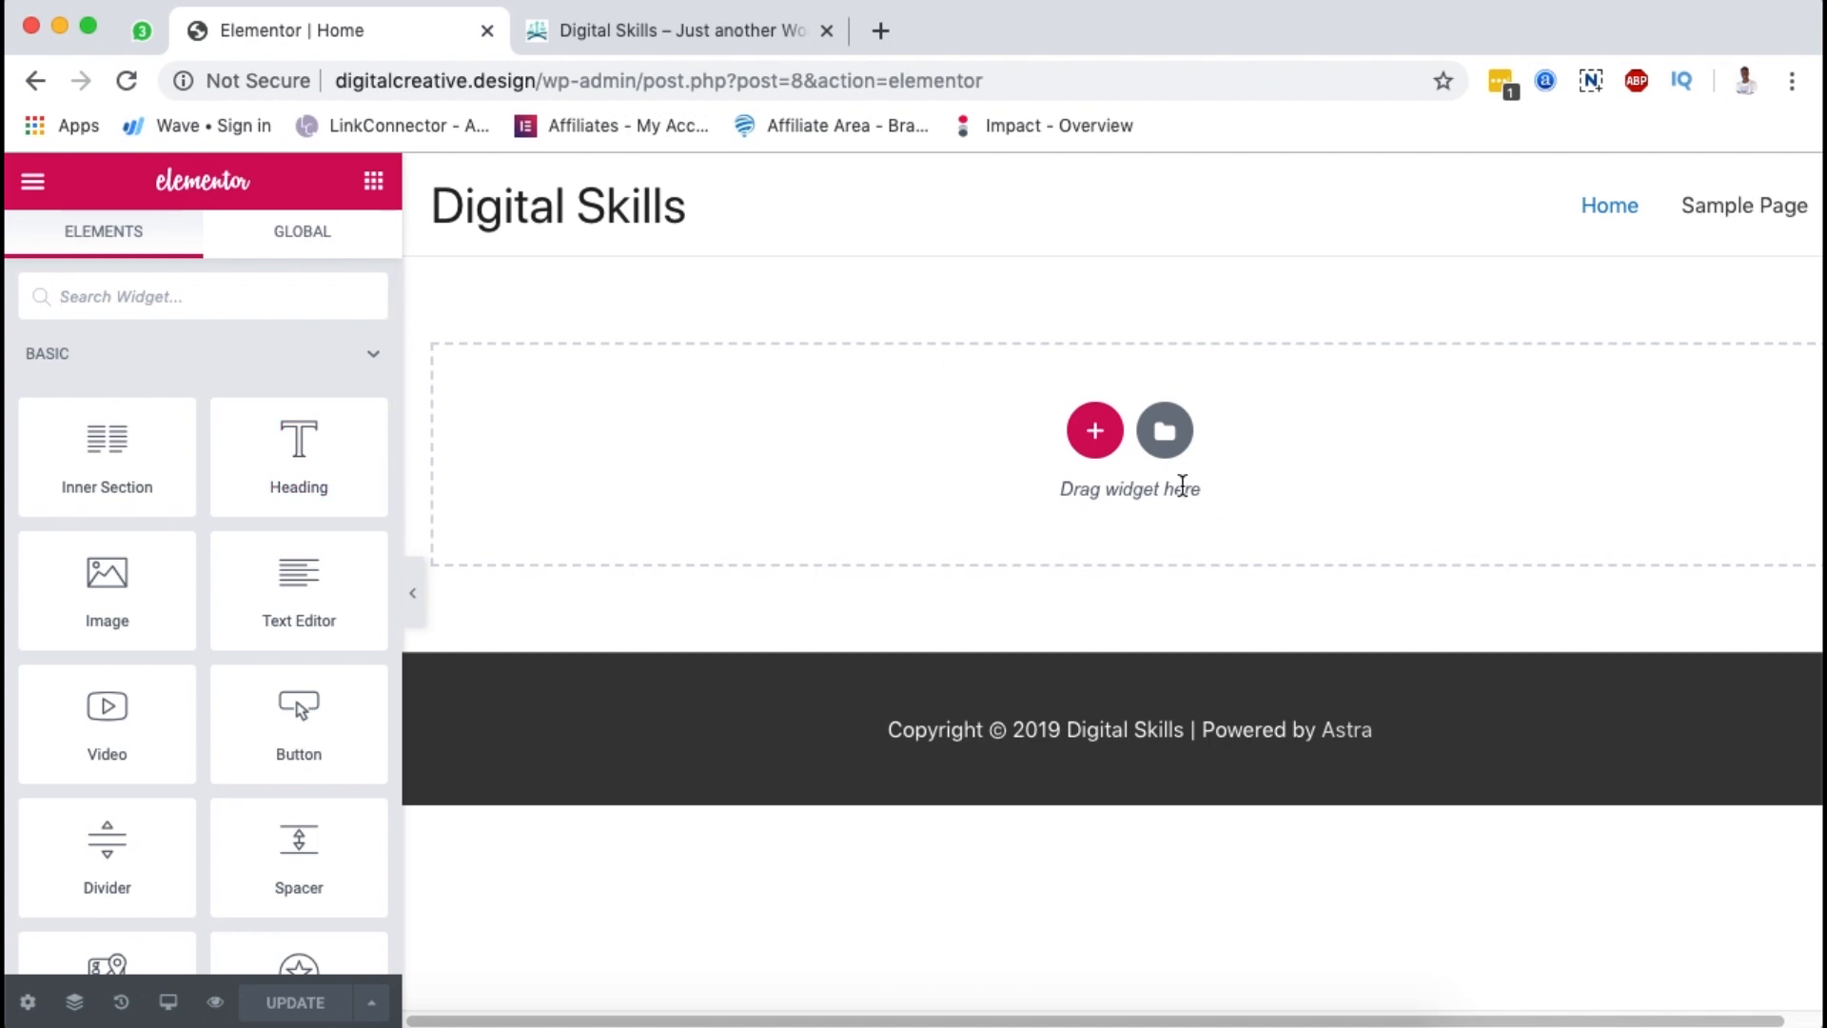
# Step: Create a new navigation menu named "Main menu" from the site's admin, keeping the Elementor editor open in its own tab
pyautogui.click(615, 38)
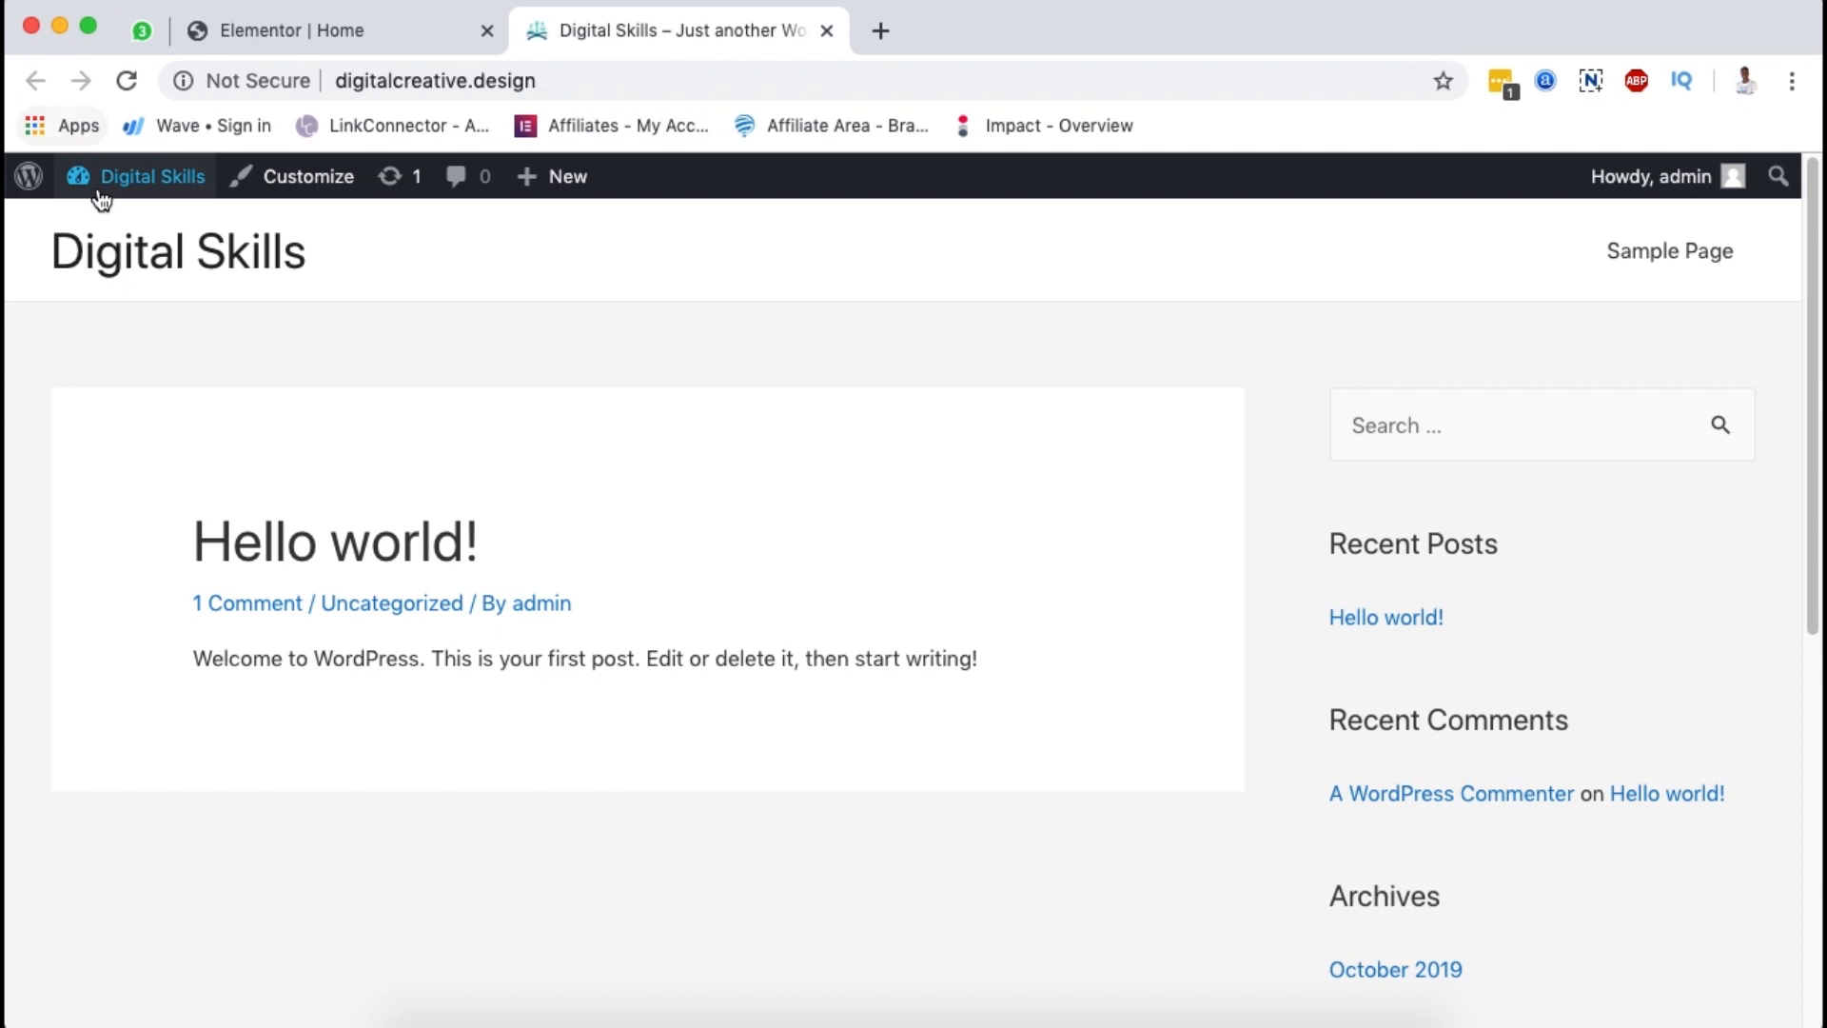
pyautogui.moveTo(103, 200)
pyautogui.click(108, 231)
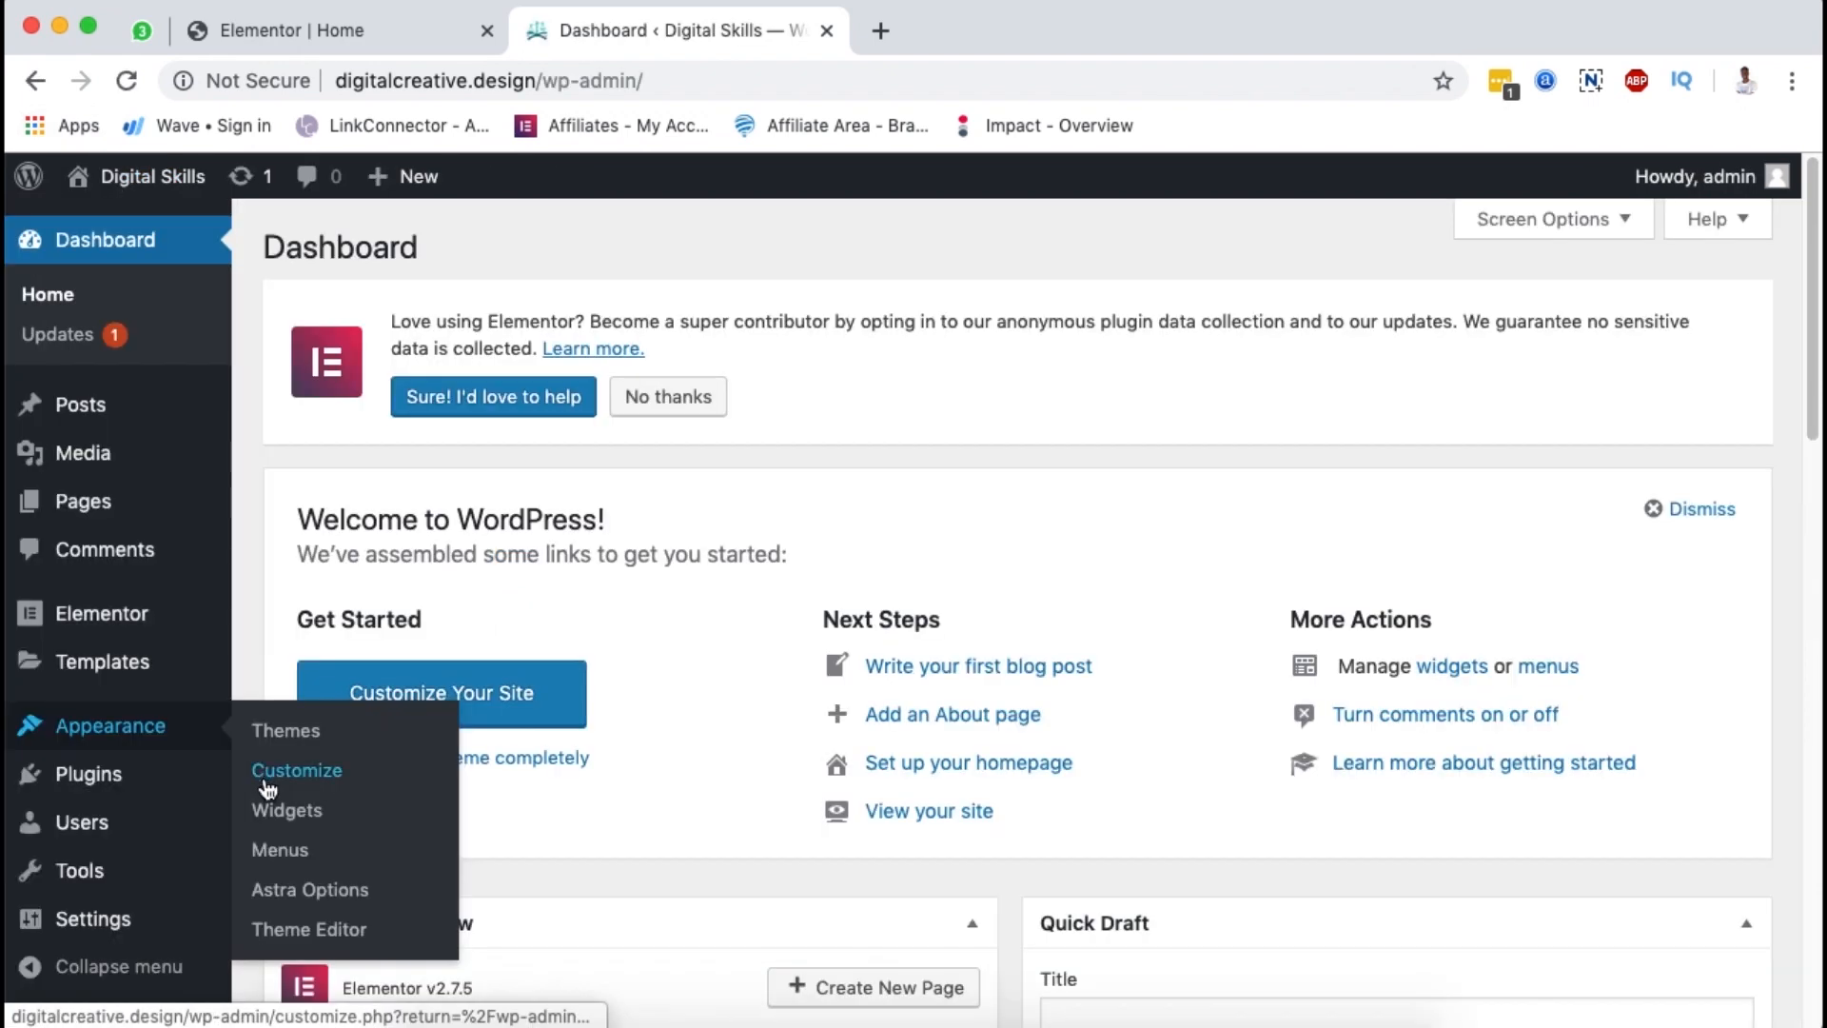
pyautogui.click(142, 847)
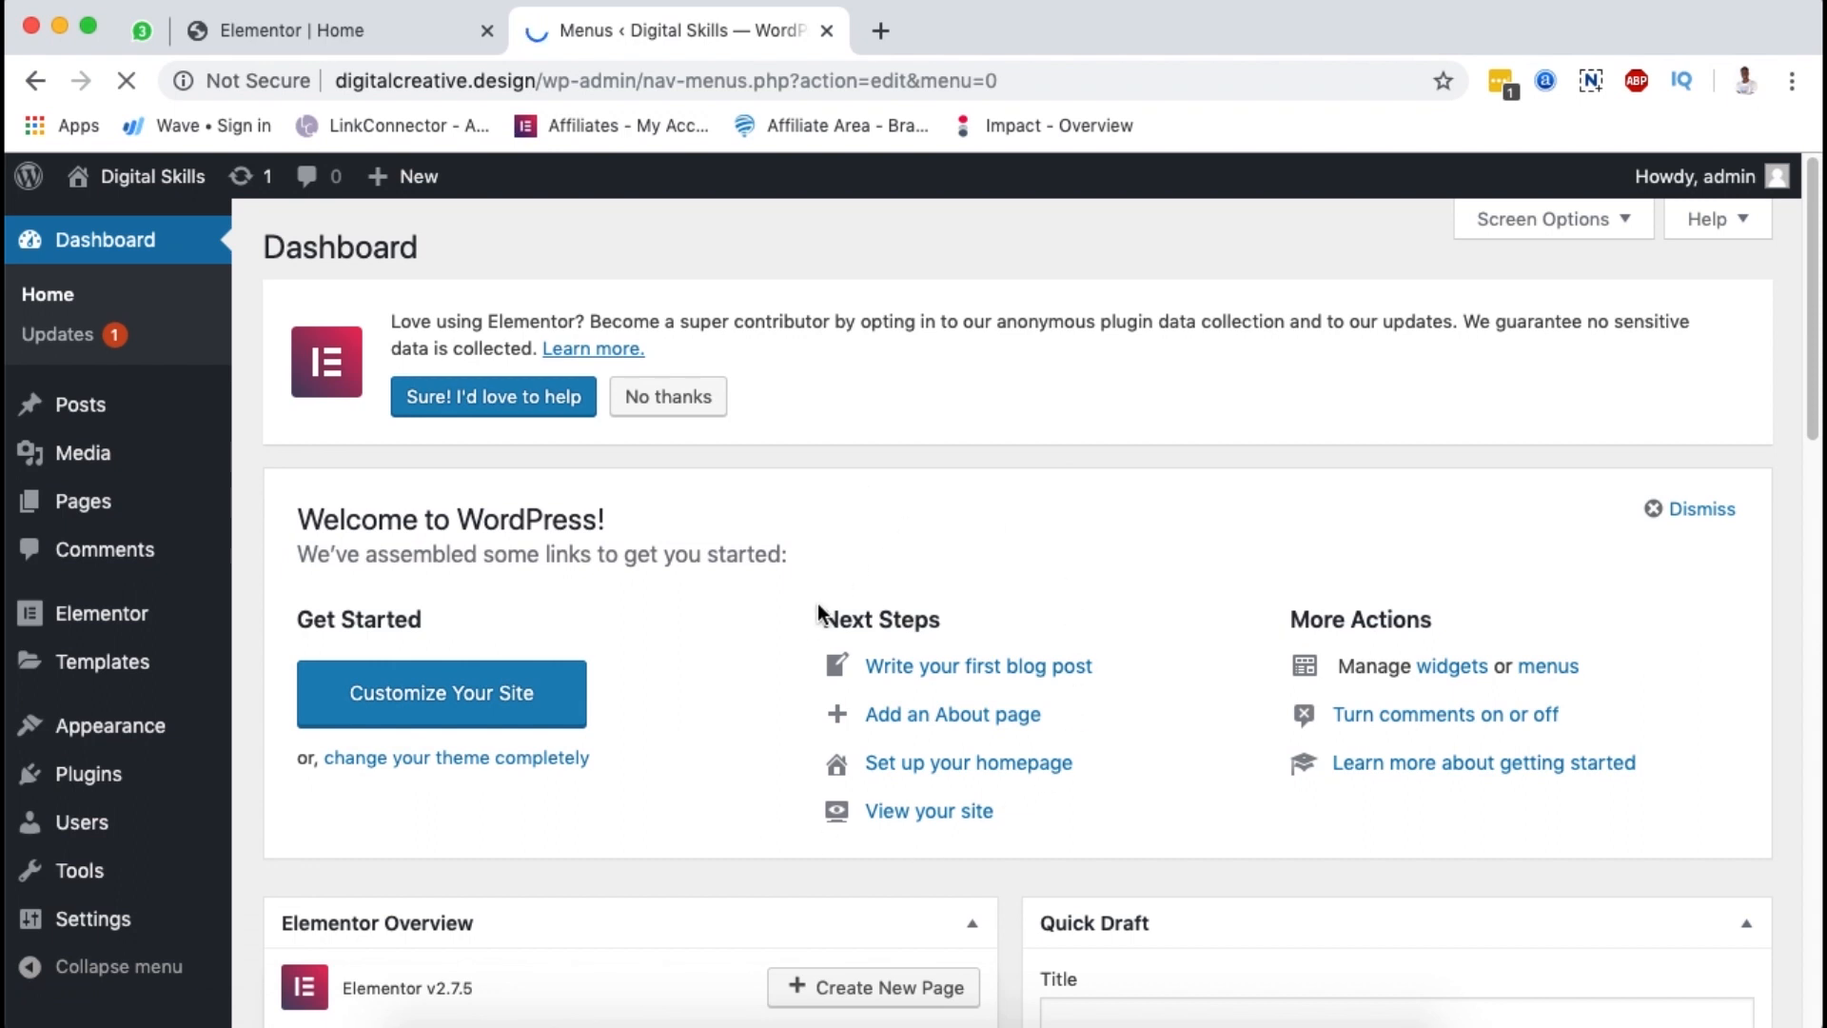
pyautogui.scroll(-2, 843, 866)
pyautogui.scroll(-1, 846, 870)
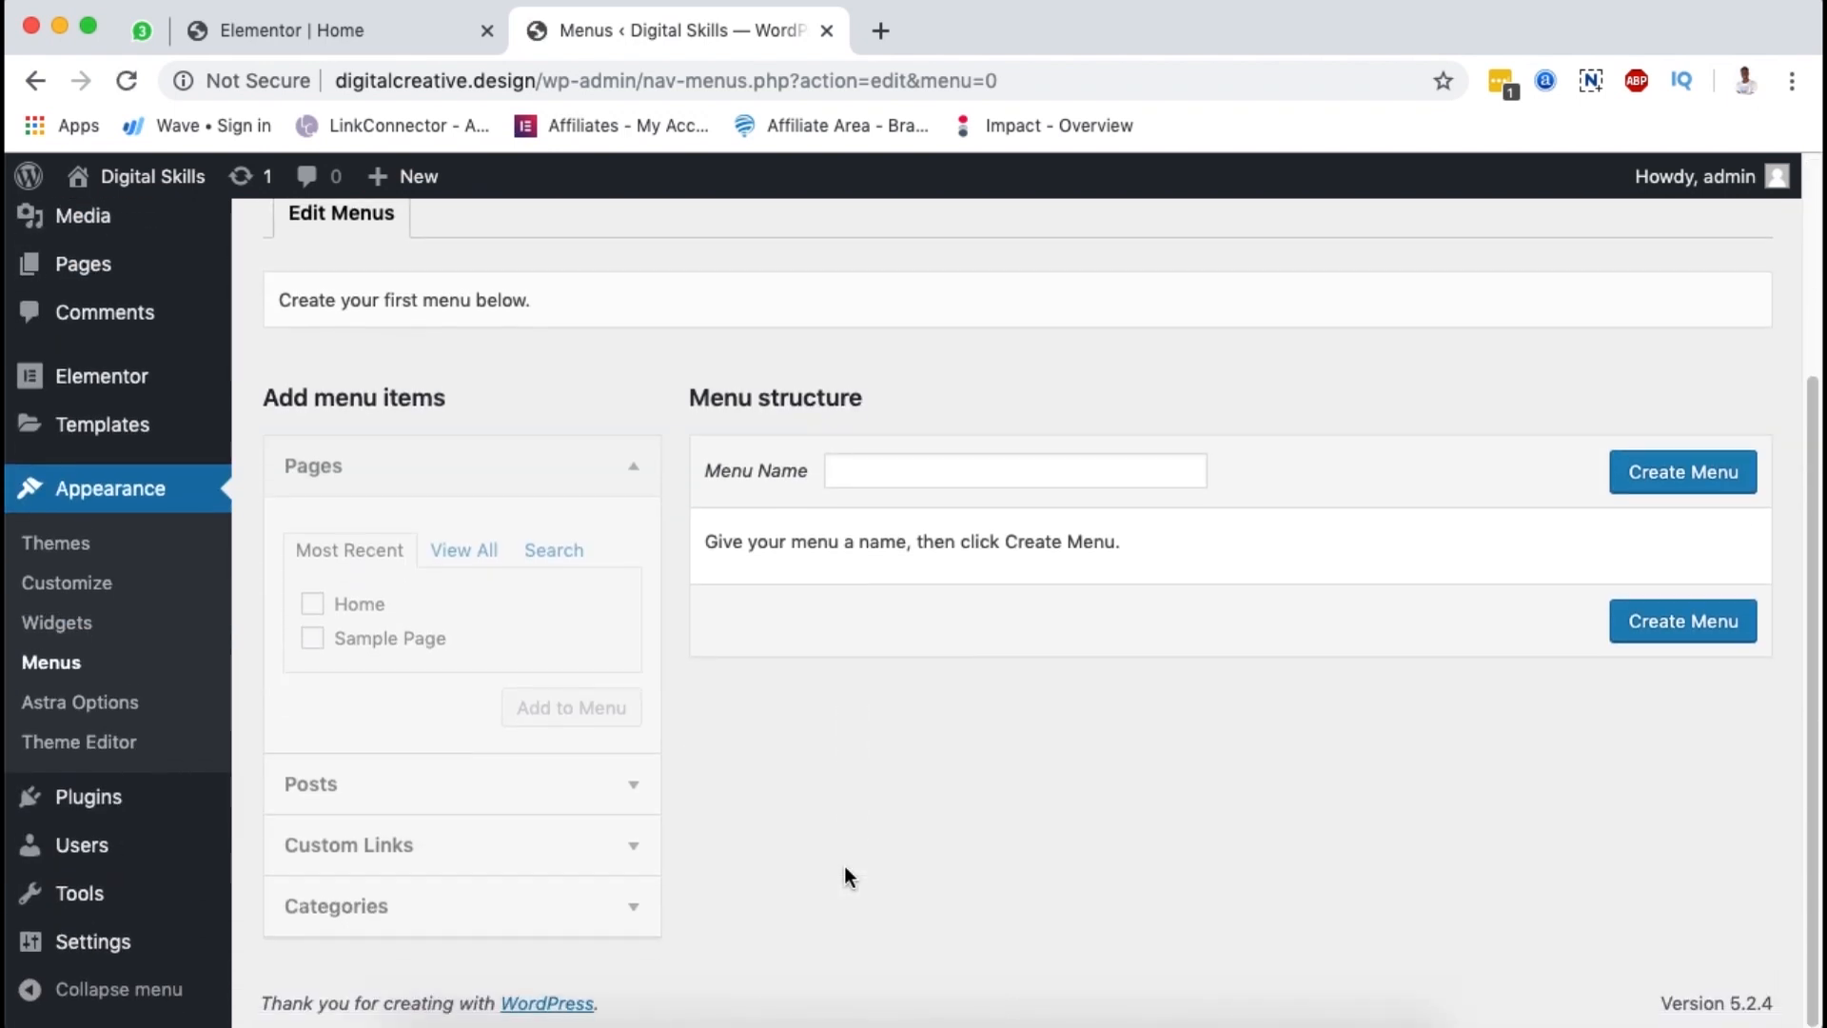
pyautogui.scroll(1, 843, 866)
pyautogui.scroll(2, 721, 856)
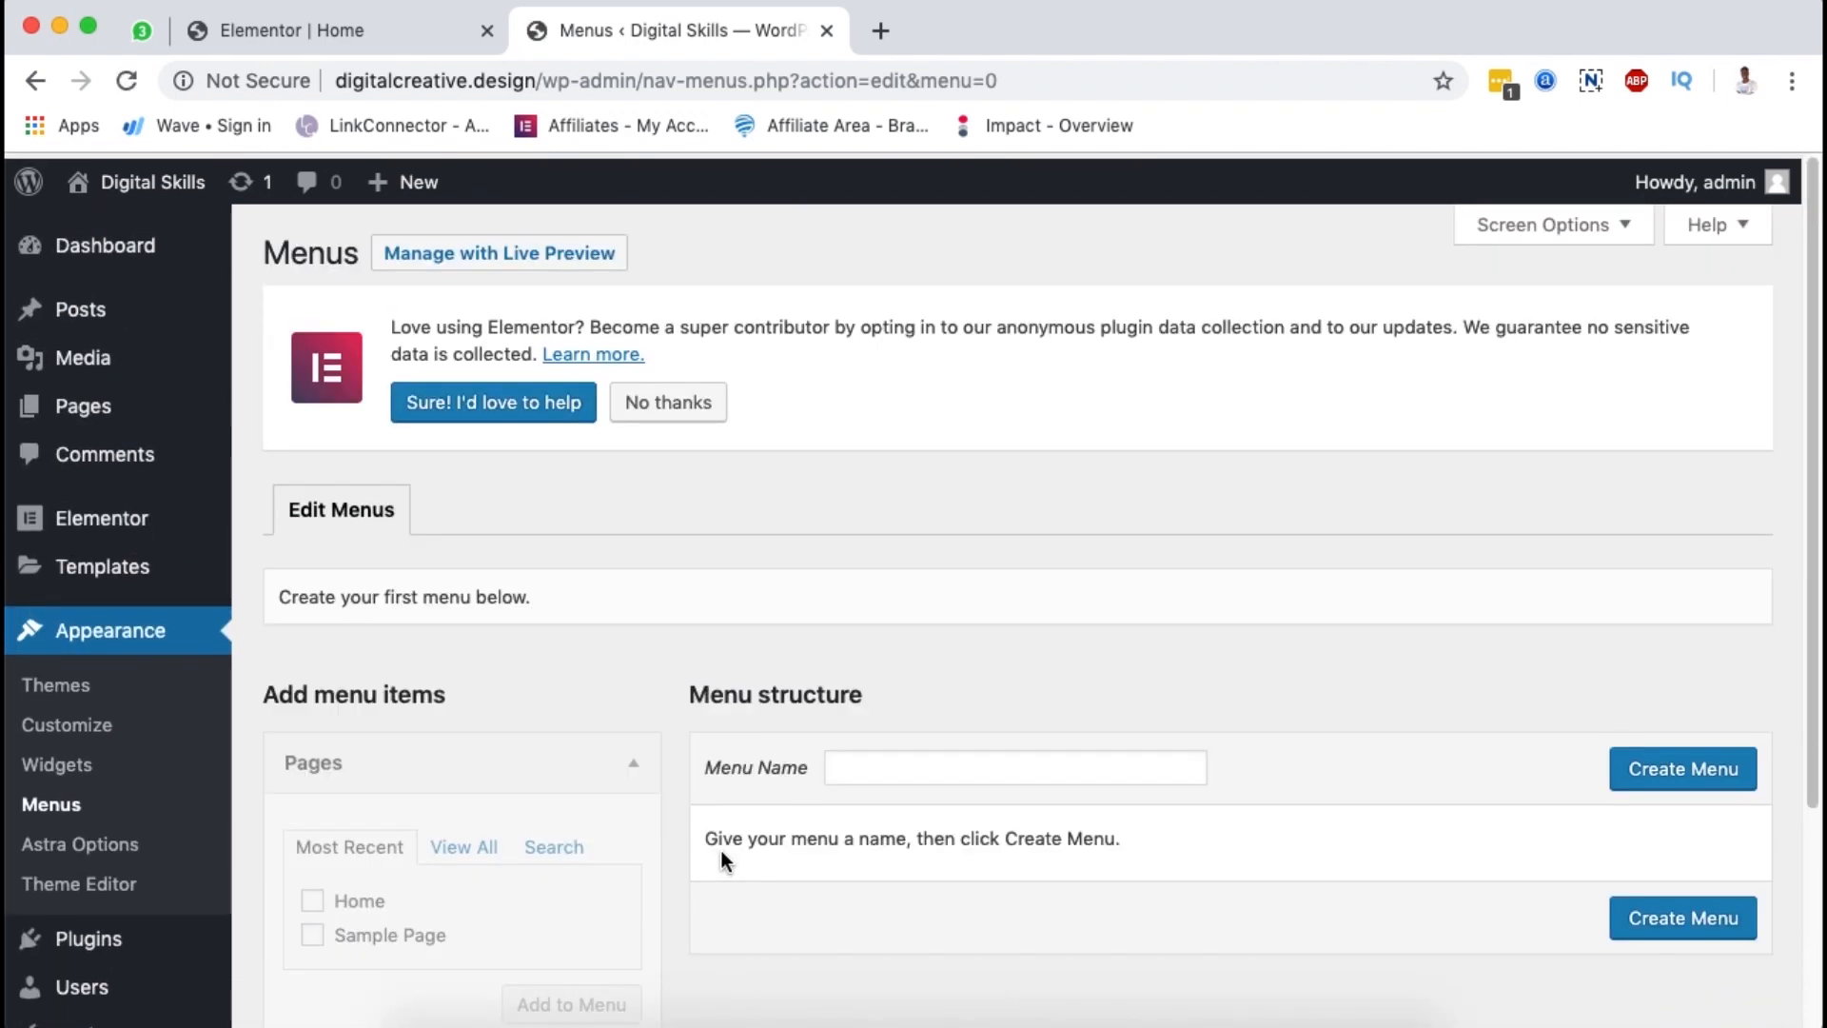
pyautogui.click(910, 778)
pyautogui.write('Main')
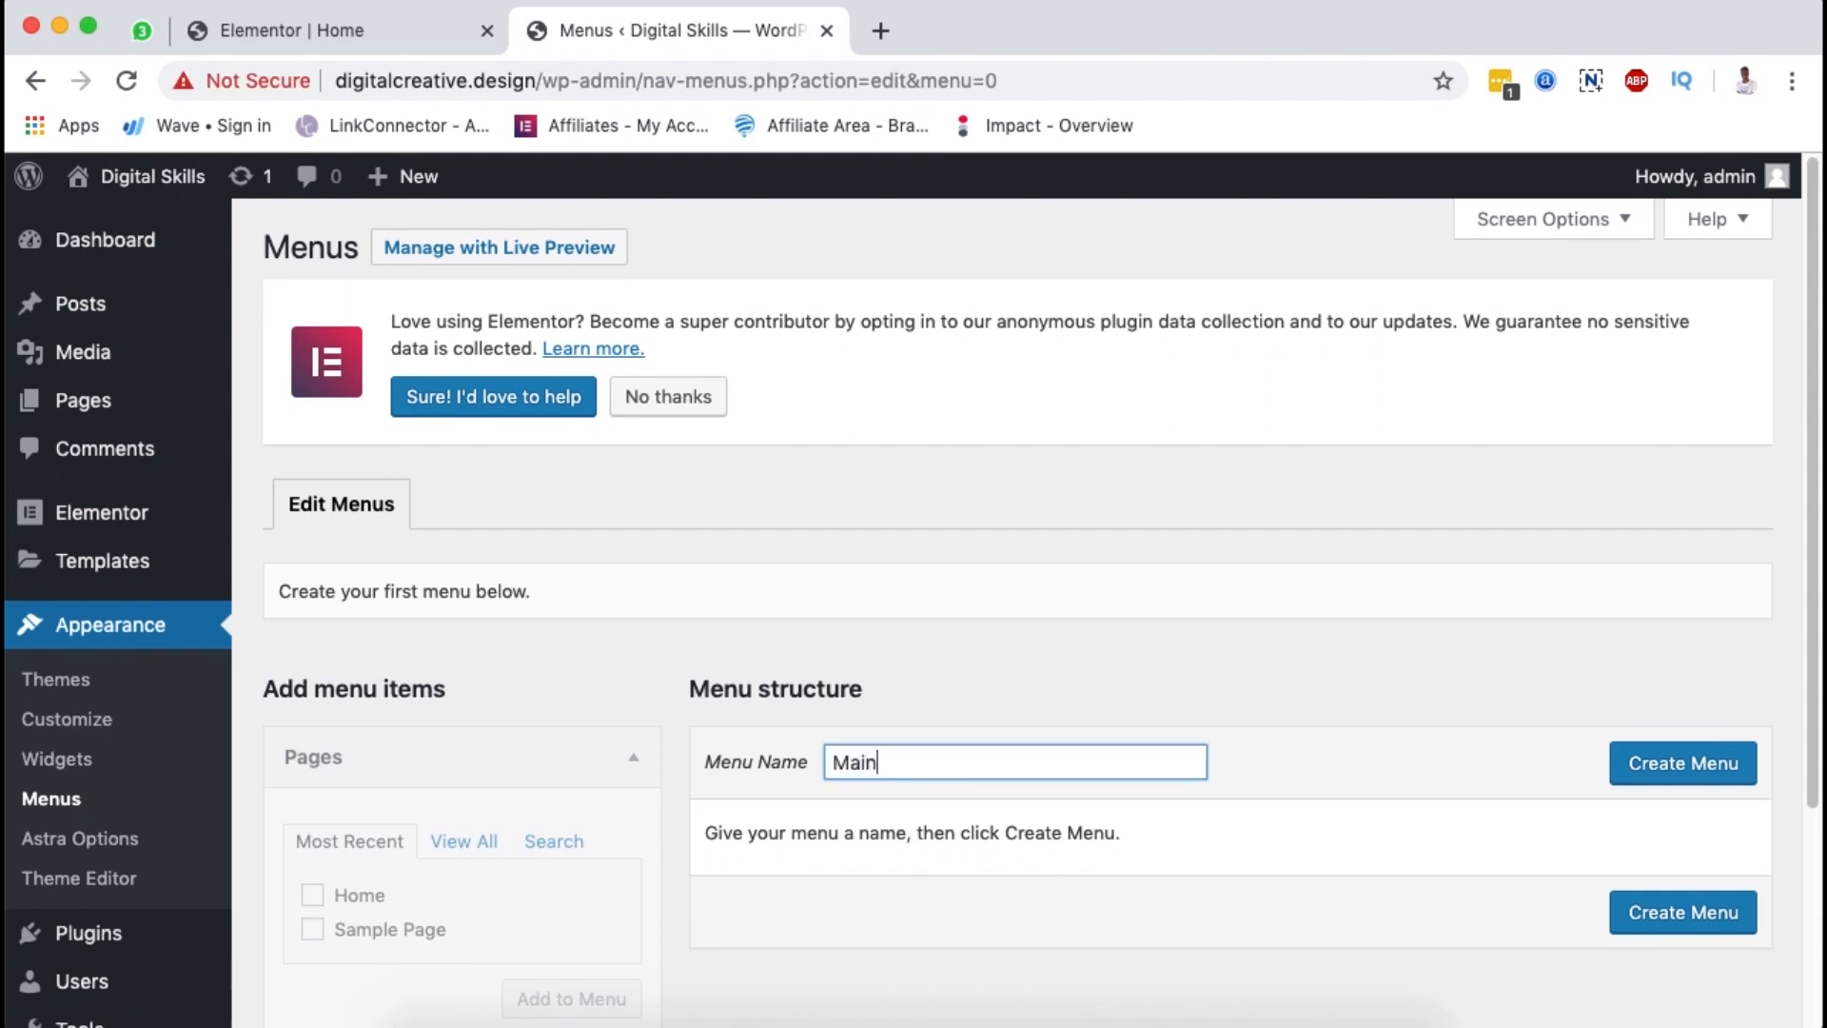
pyautogui.write(' menu')
pyautogui.click(1649, 771)
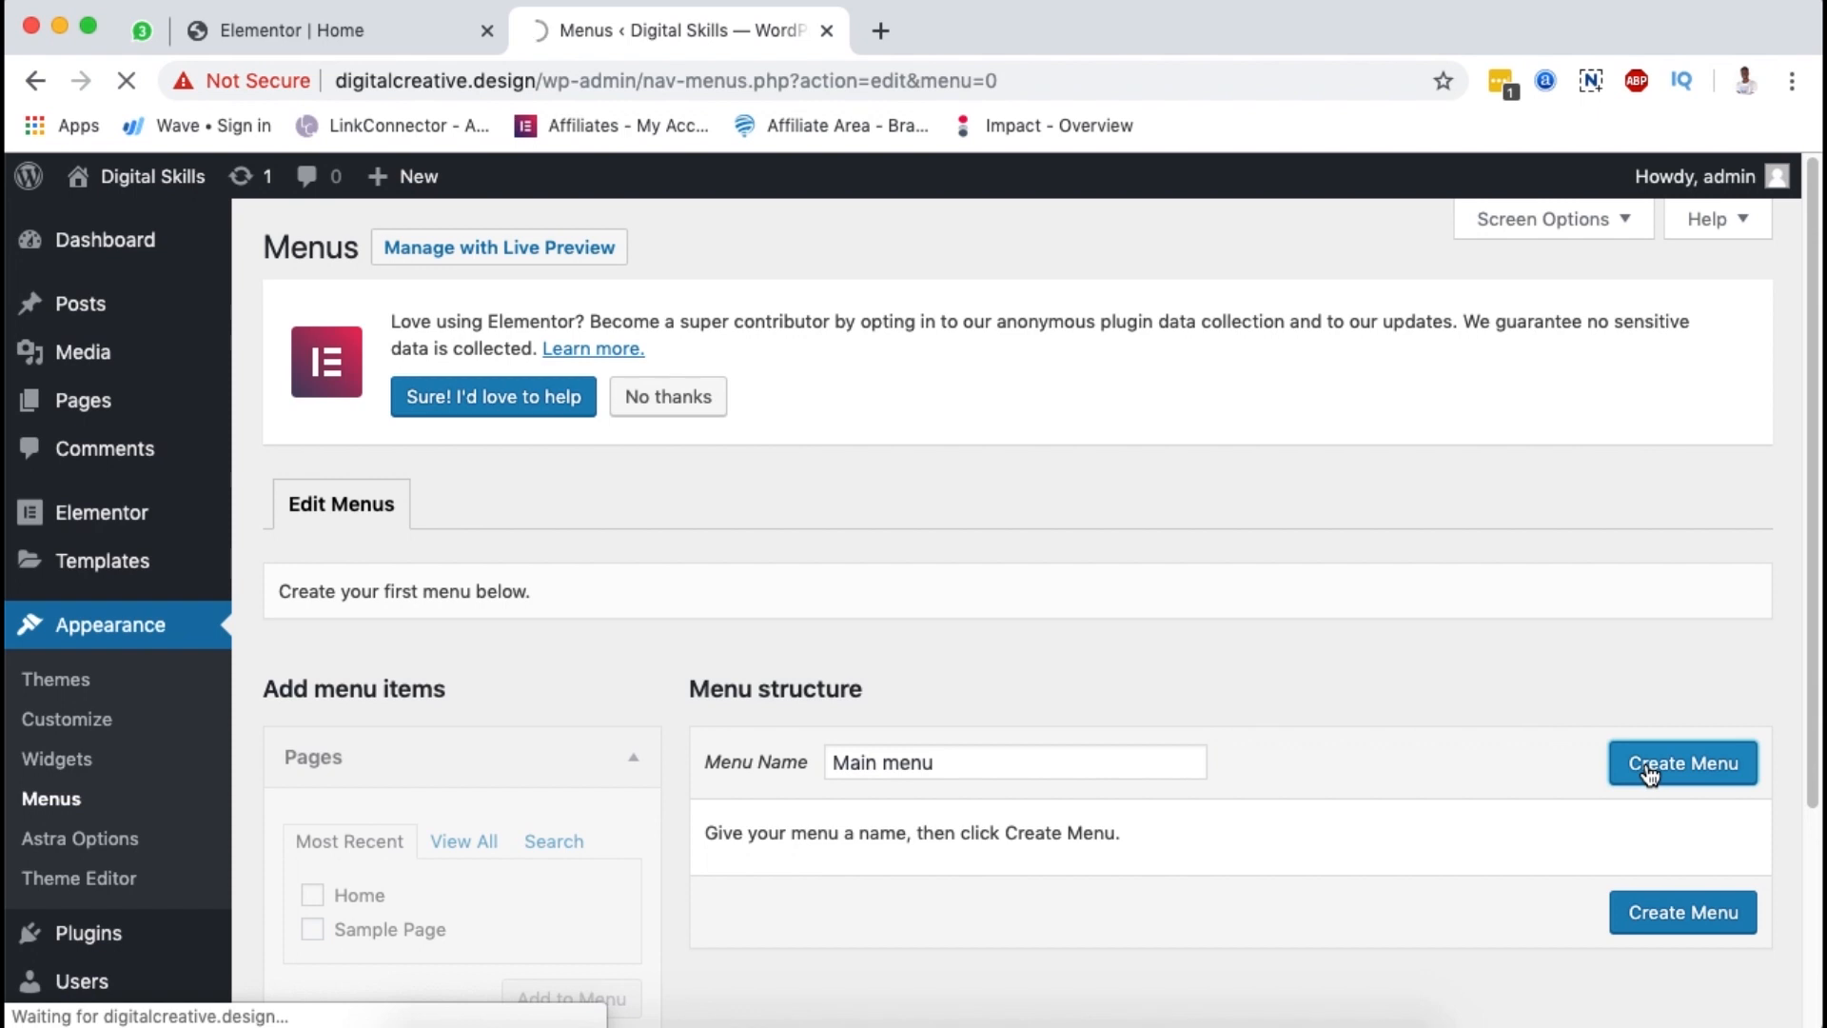
# Step: Add the first Home entry and Sample Page to Main menu and save it with Primary Menu as its display location
pyautogui.scroll(-3, 1365, 799)
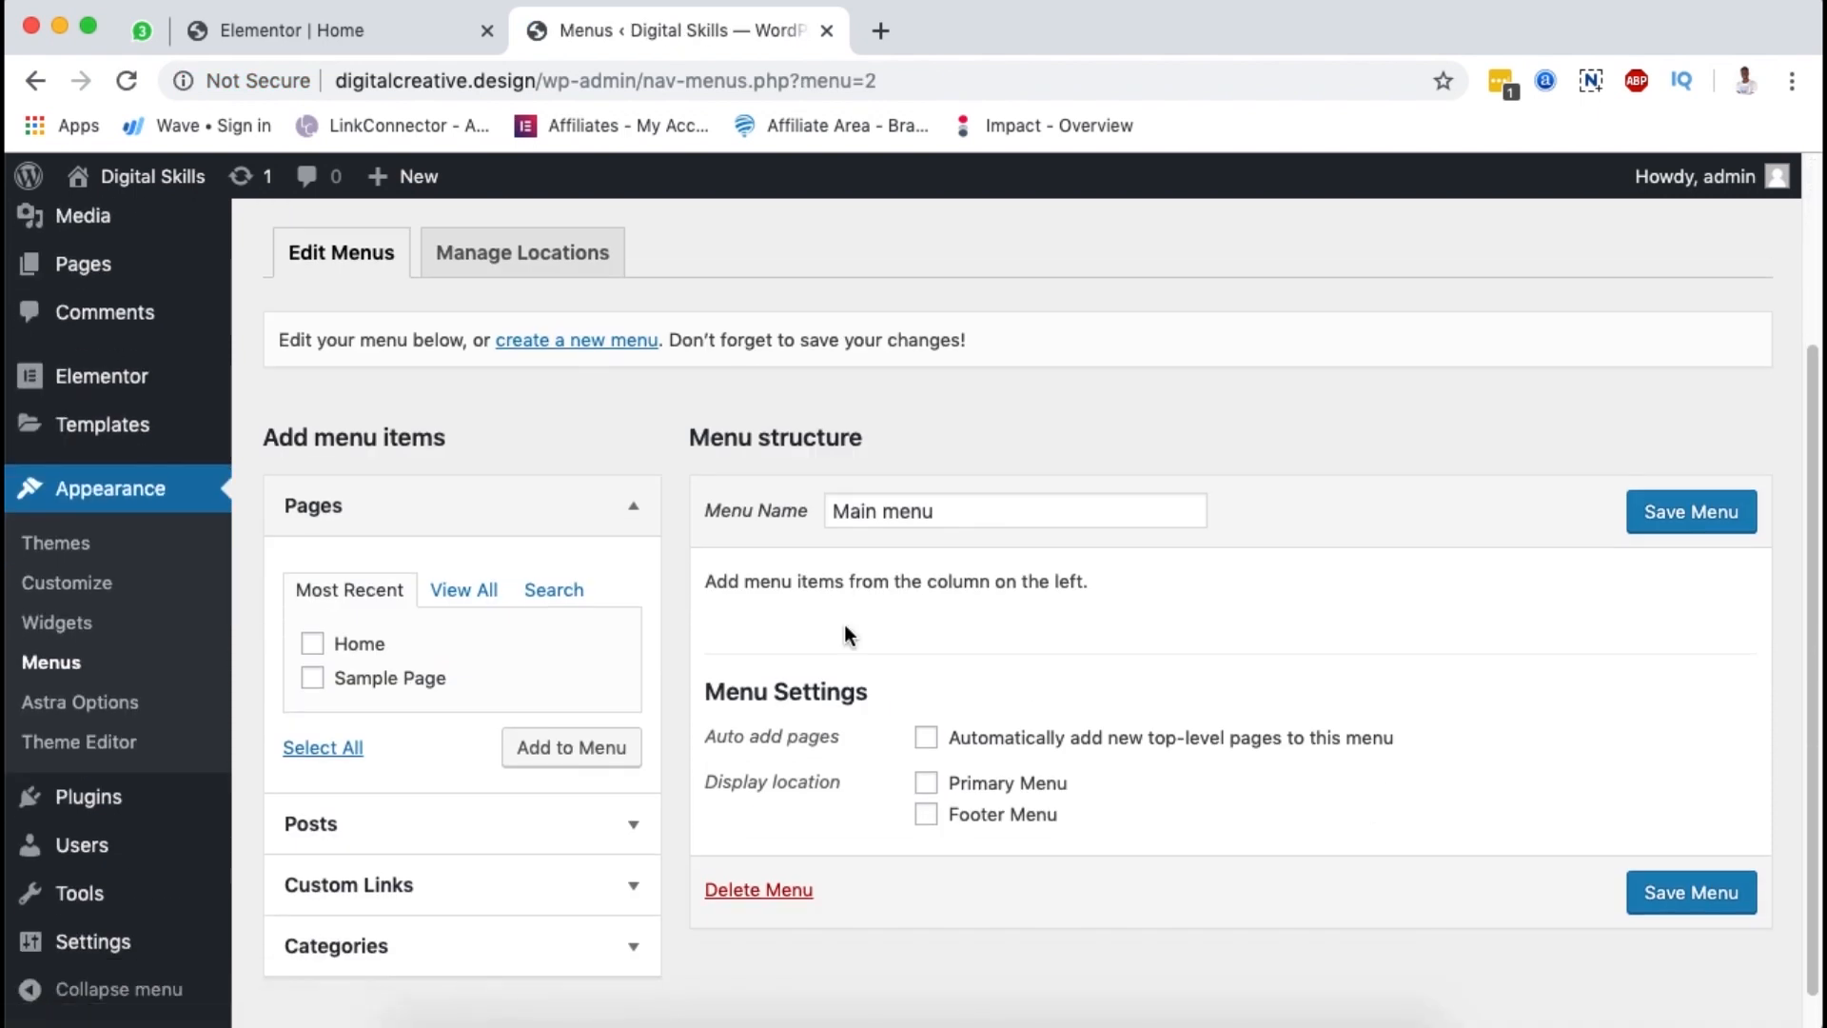
pyautogui.click(358, 649)
pyautogui.click(462, 592)
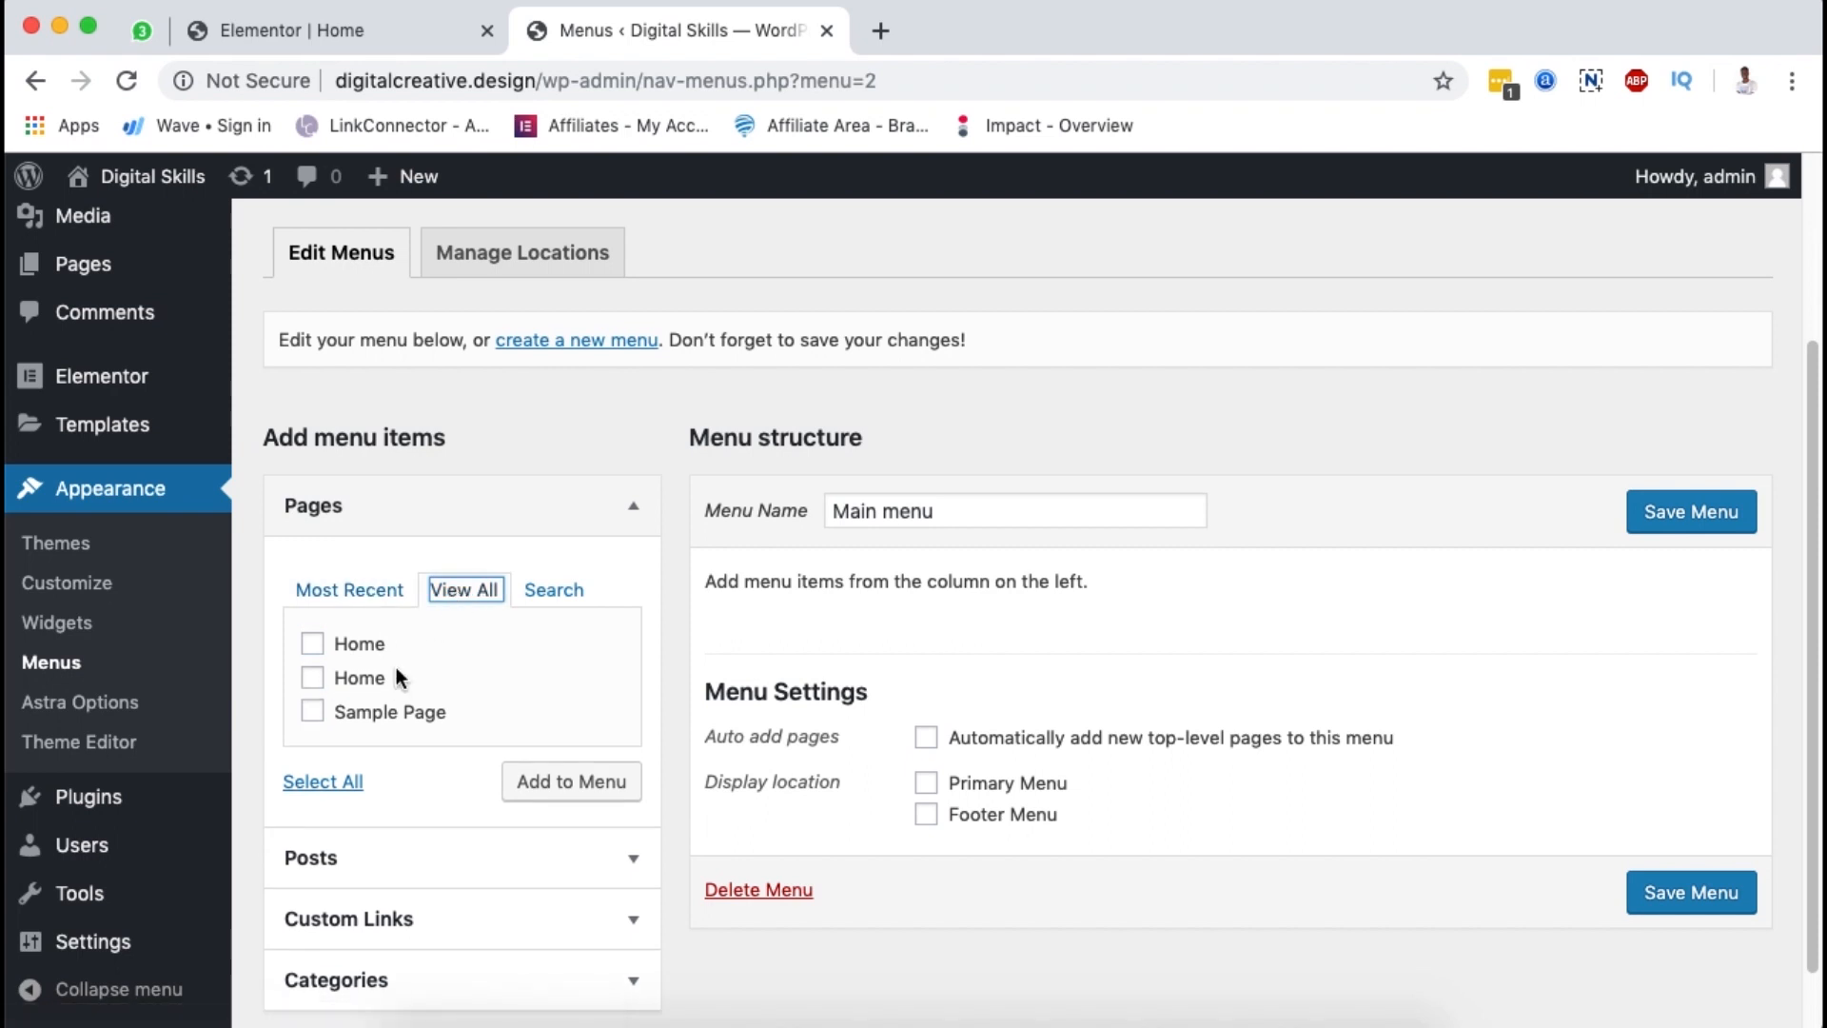
pyautogui.click(361, 651)
pyautogui.scroll(-1, 584, 636)
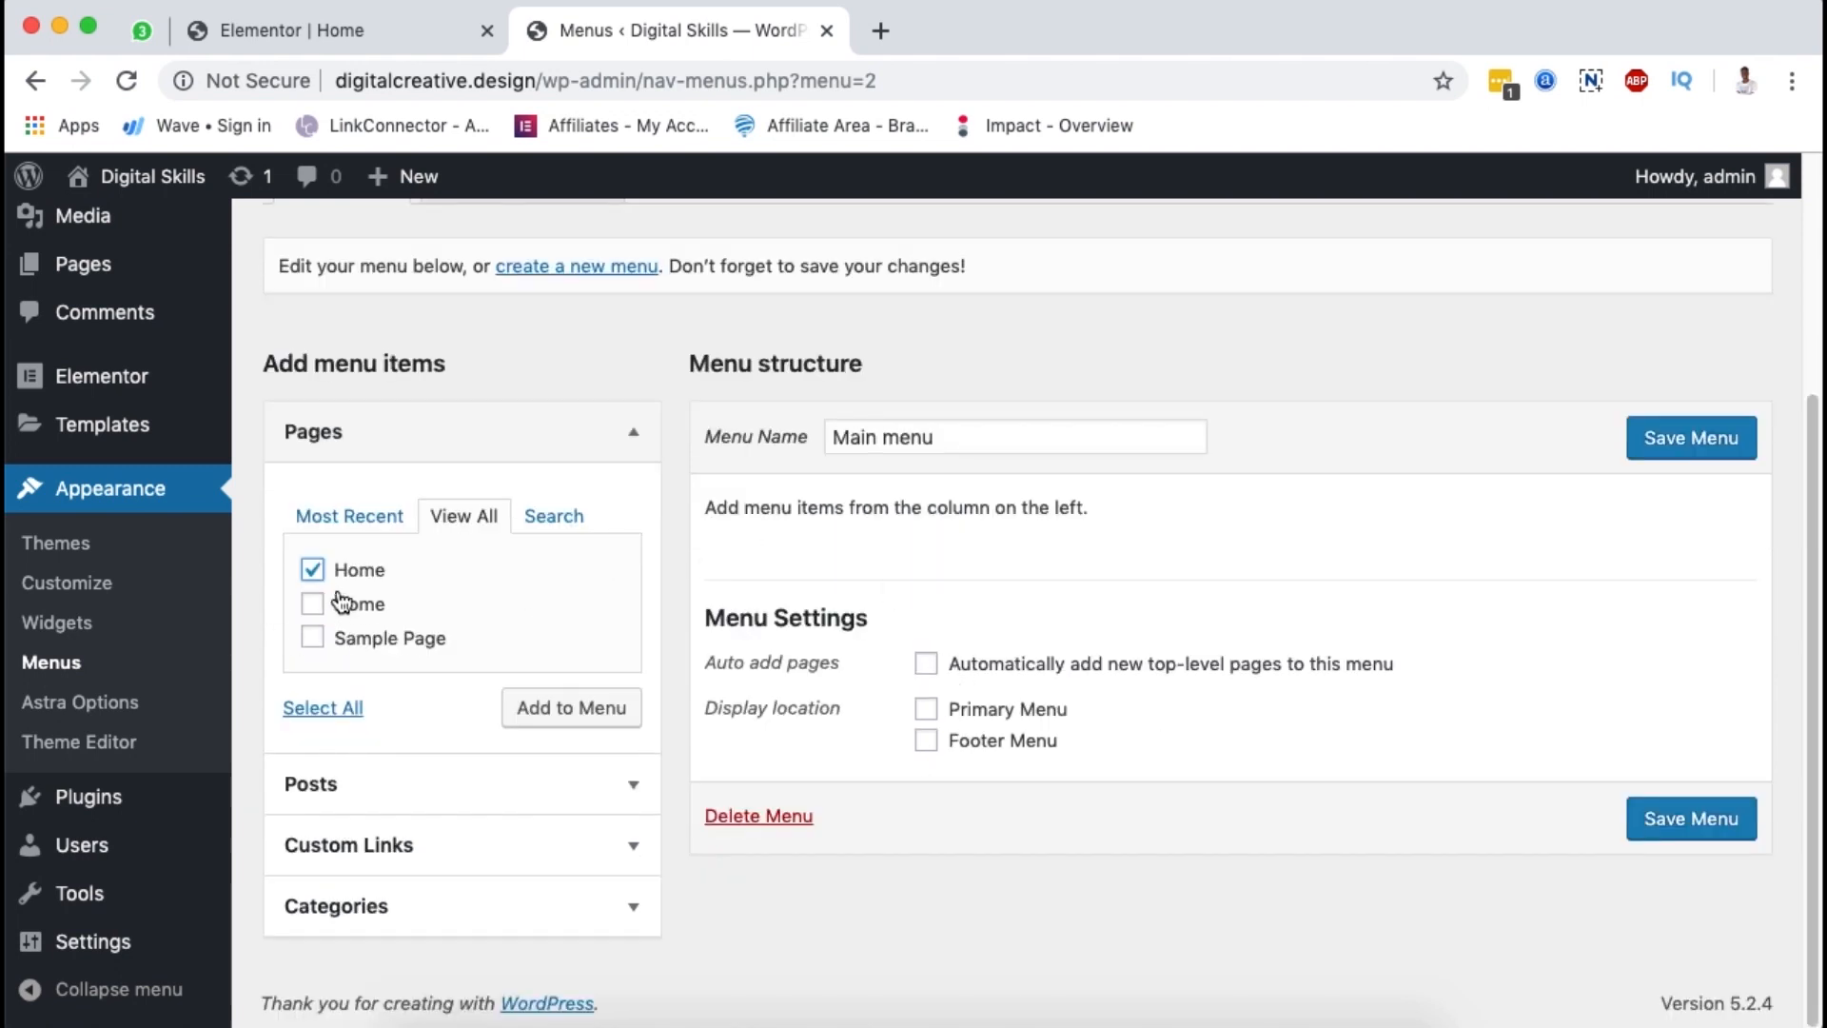
pyautogui.click(312, 637)
pyautogui.click(549, 713)
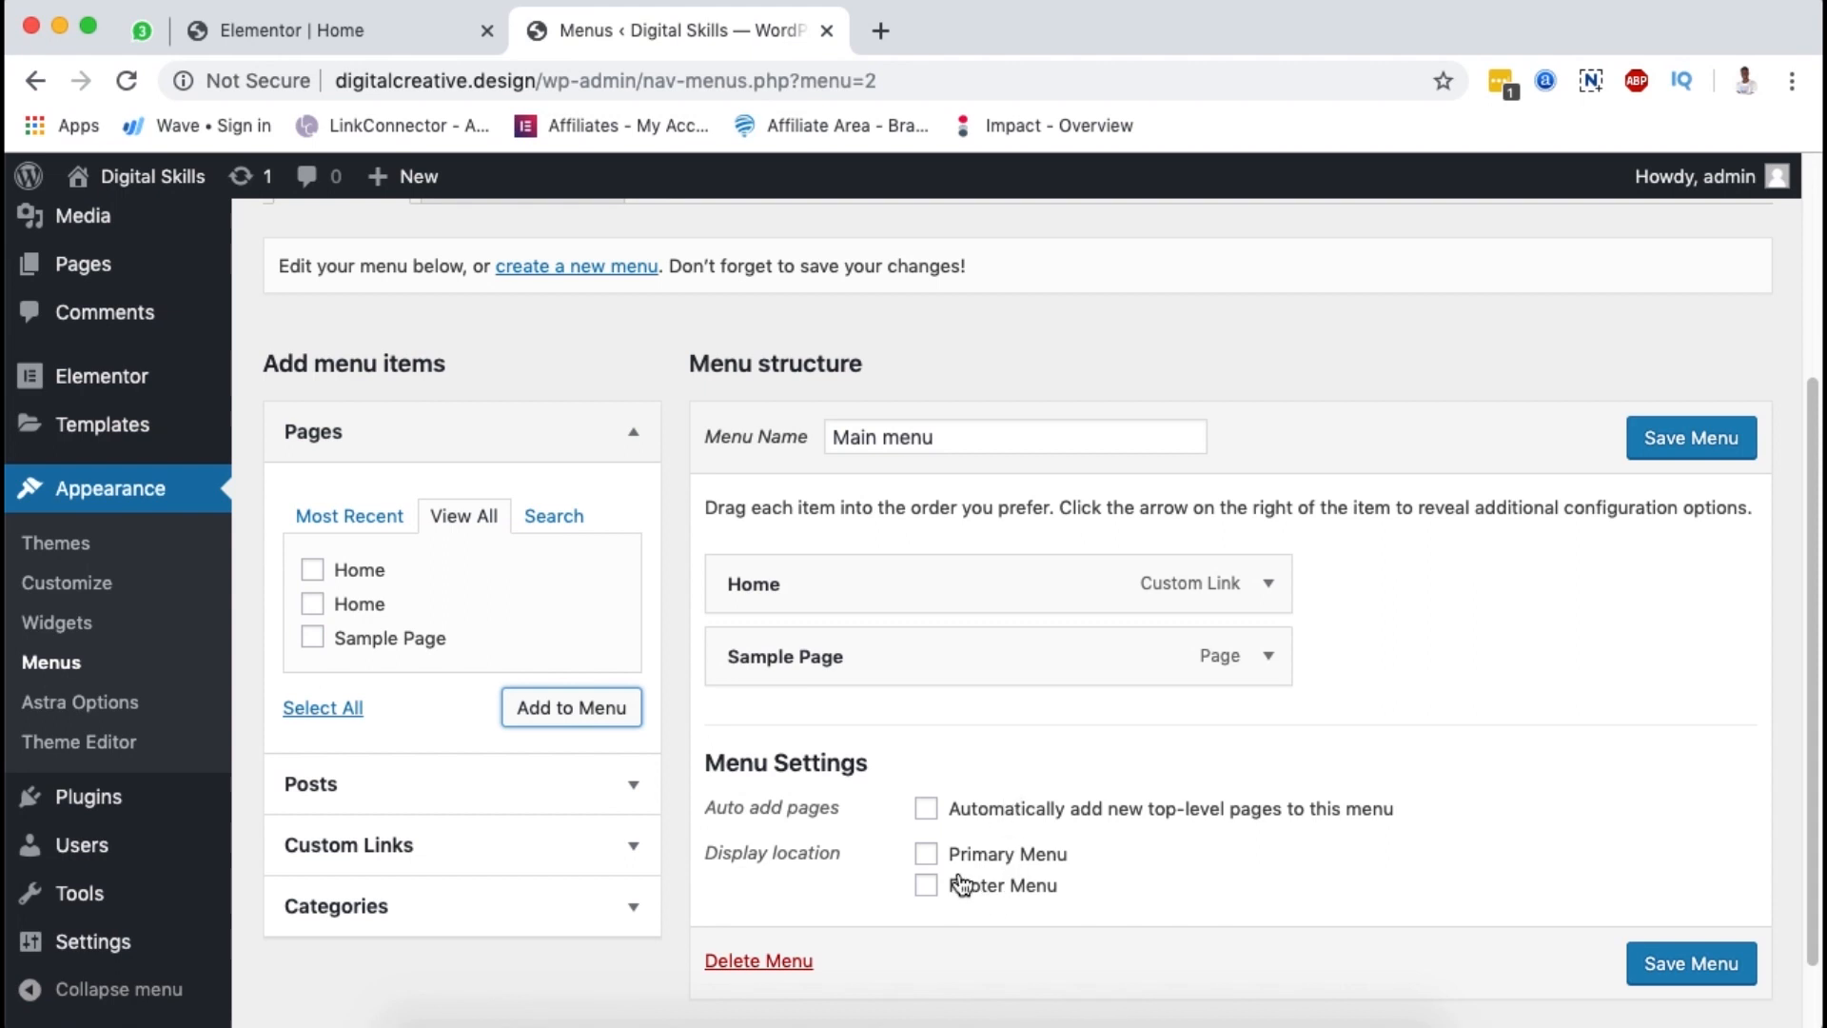
pyautogui.click(928, 855)
pyautogui.click(1656, 963)
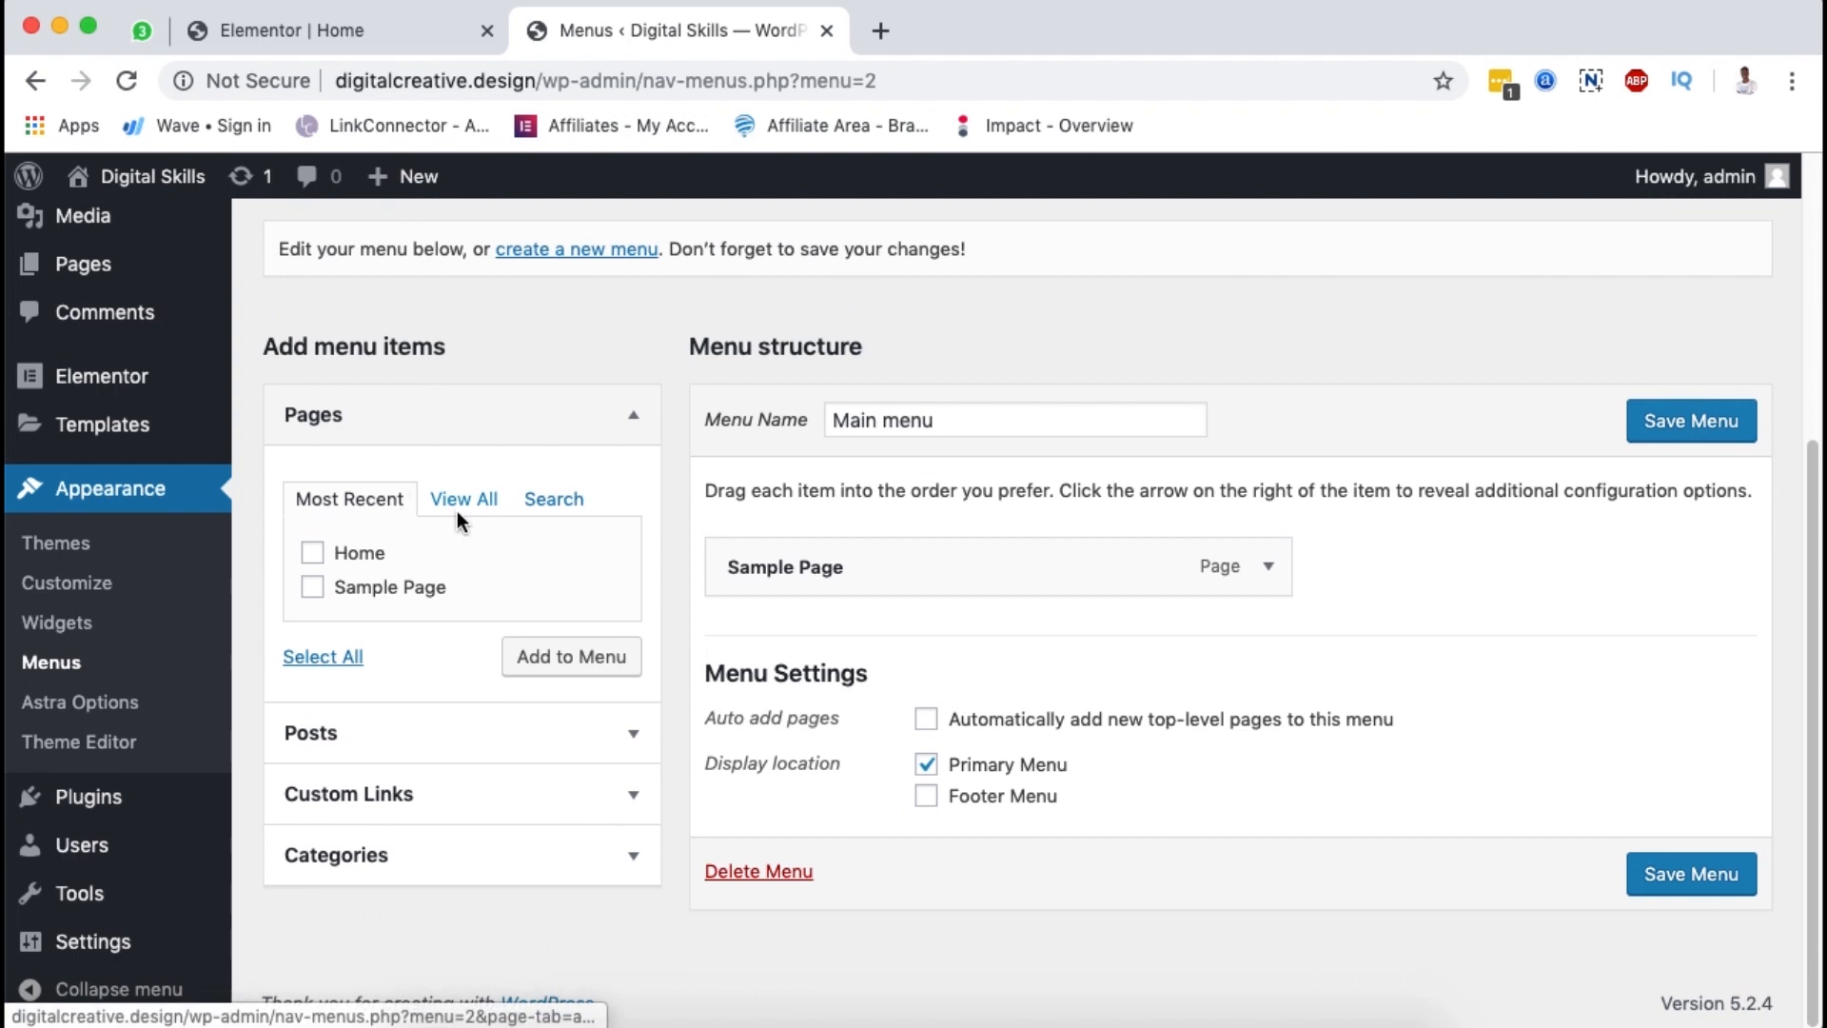
# Step: Add the published Home page to Main menu above Sample Page and save the menu
pyautogui.click(463, 501)
pyautogui.click(352, 498)
pyautogui.click(343, 562)
pyautogui.click(557, 661)
pyautogui.moveTo(897, 579); pyautogui.dragTo(1031, 559)
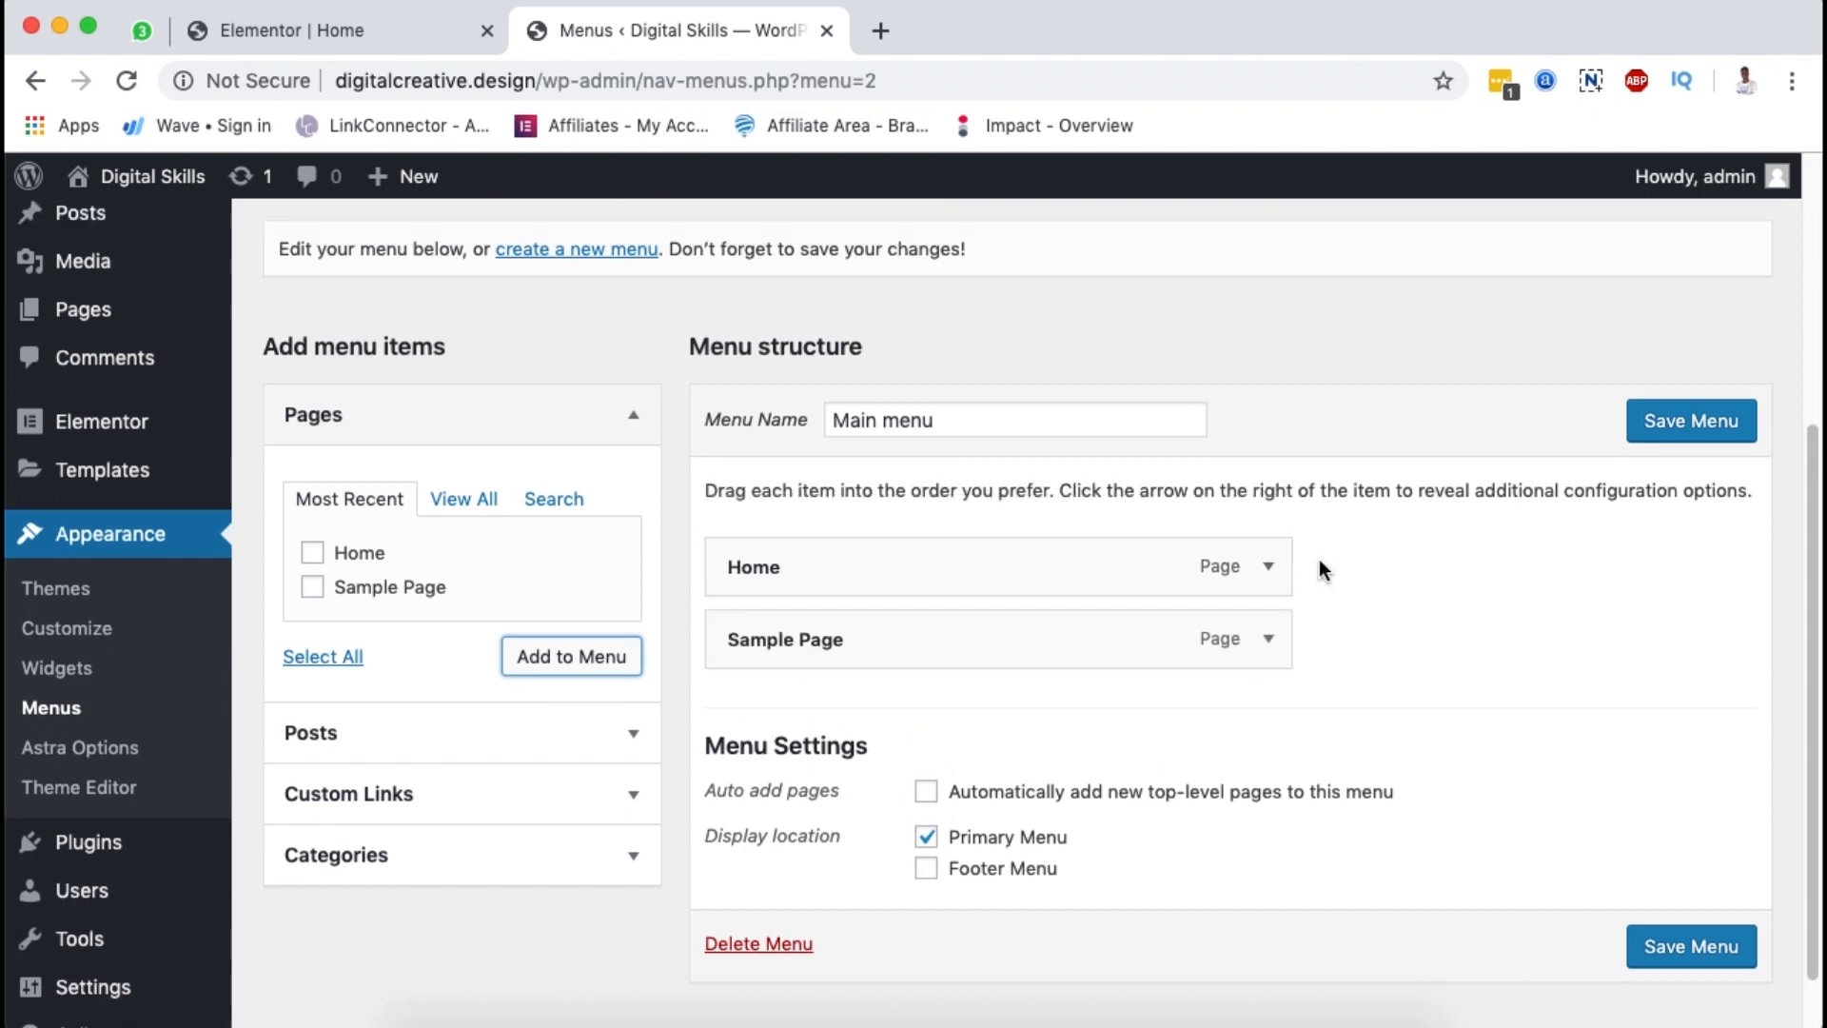
pyautogui.click(1663, 428)
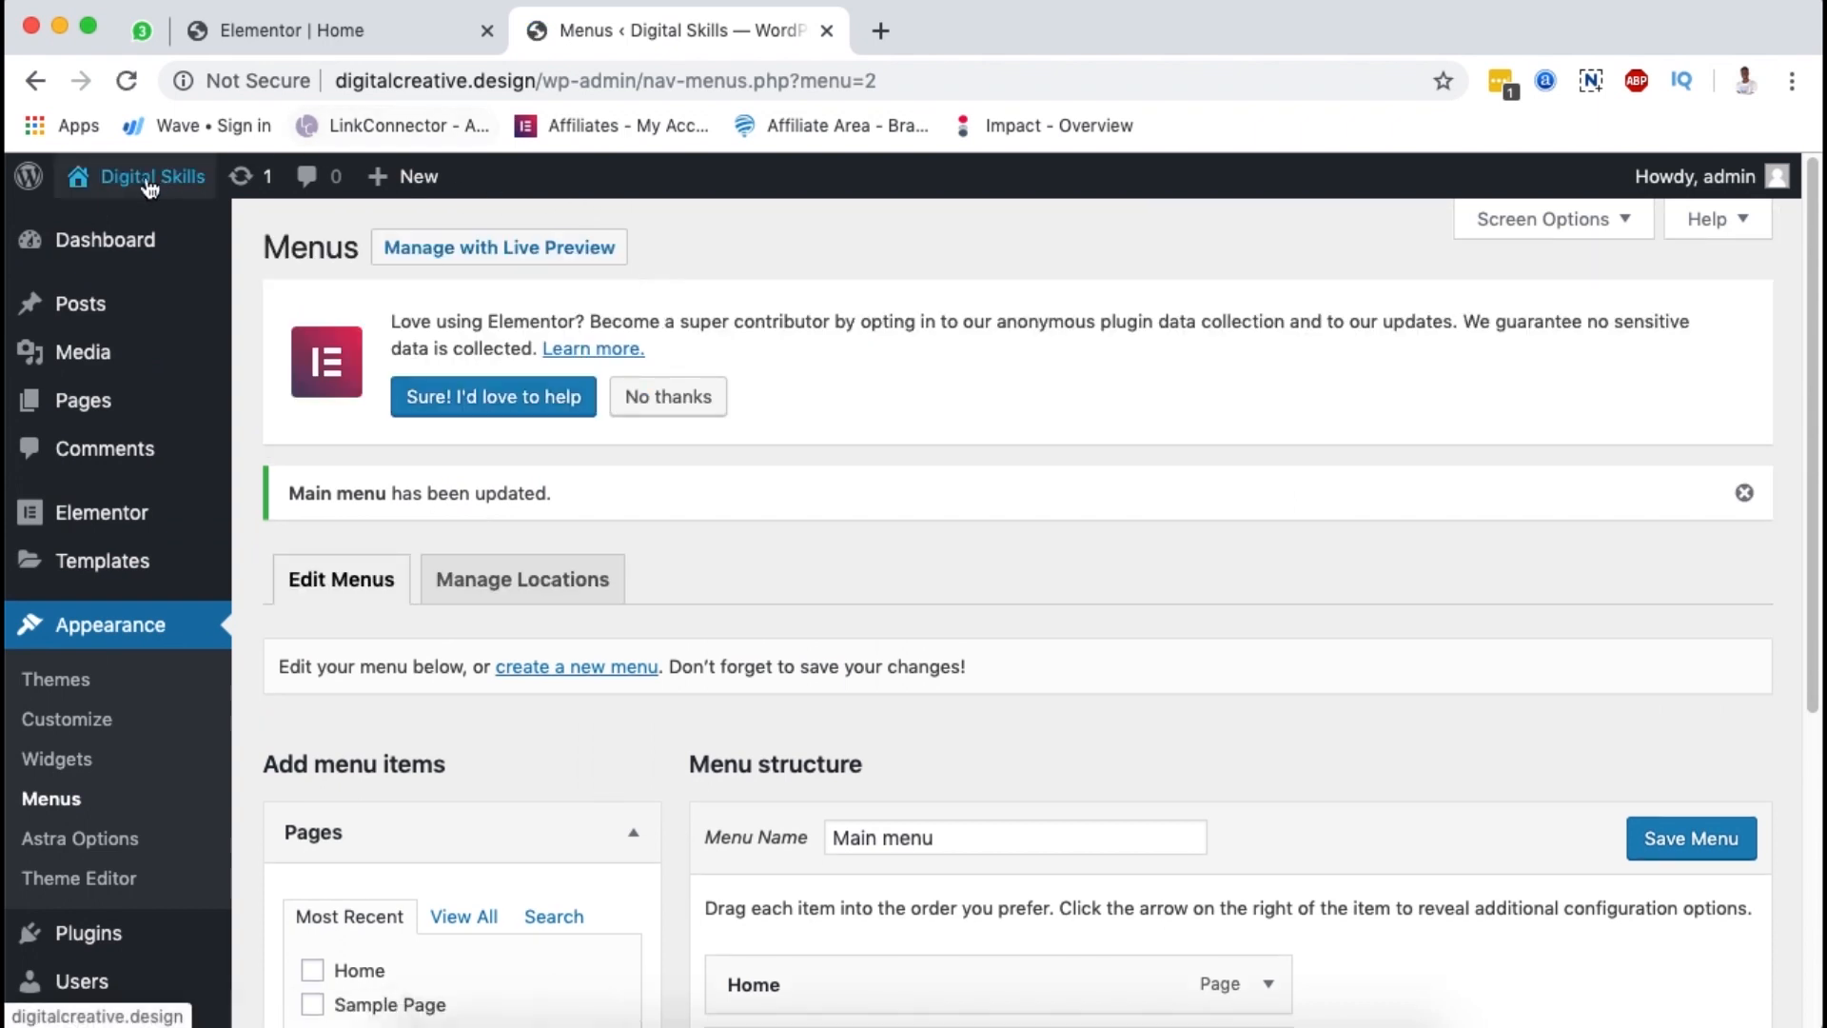
# Step: Check the navigation menu on the site's front page and return to the Home page in the Elementor editor
pyautogui.moveTo(152, 176)
pyautogui.click(121, 224)
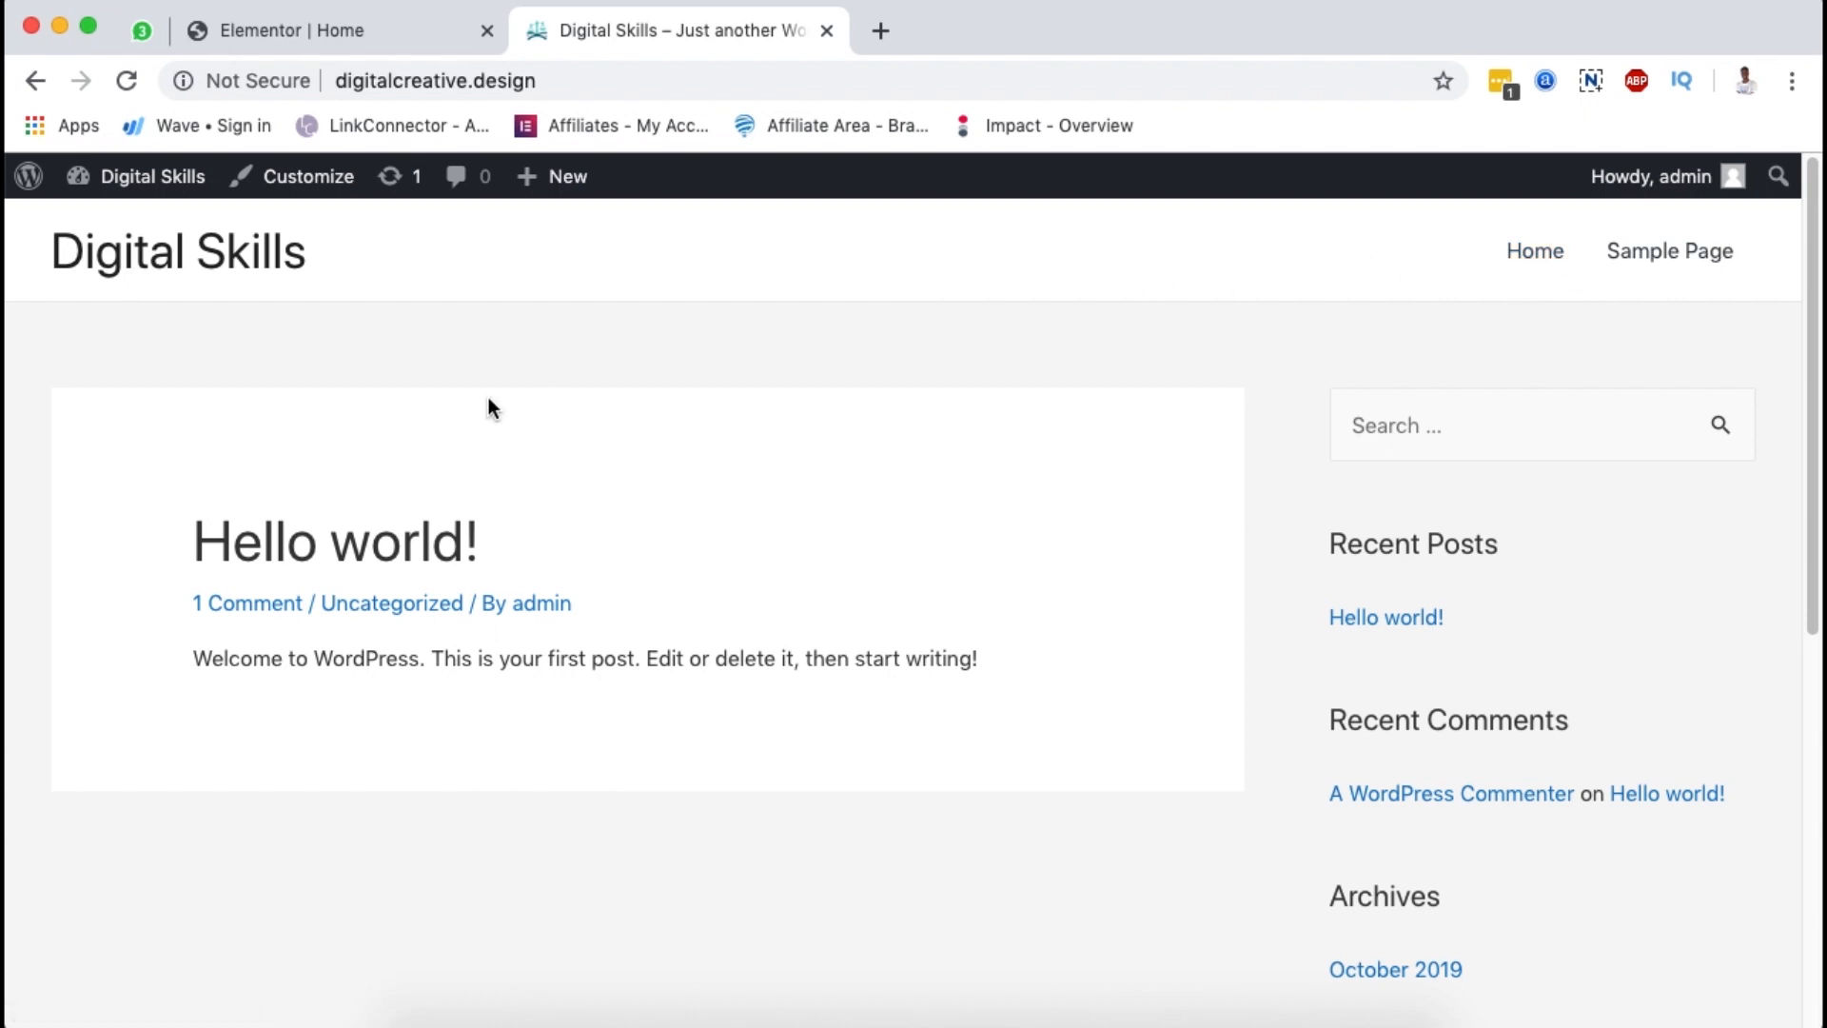
pyautogui.scroll(-2, 488, 408)
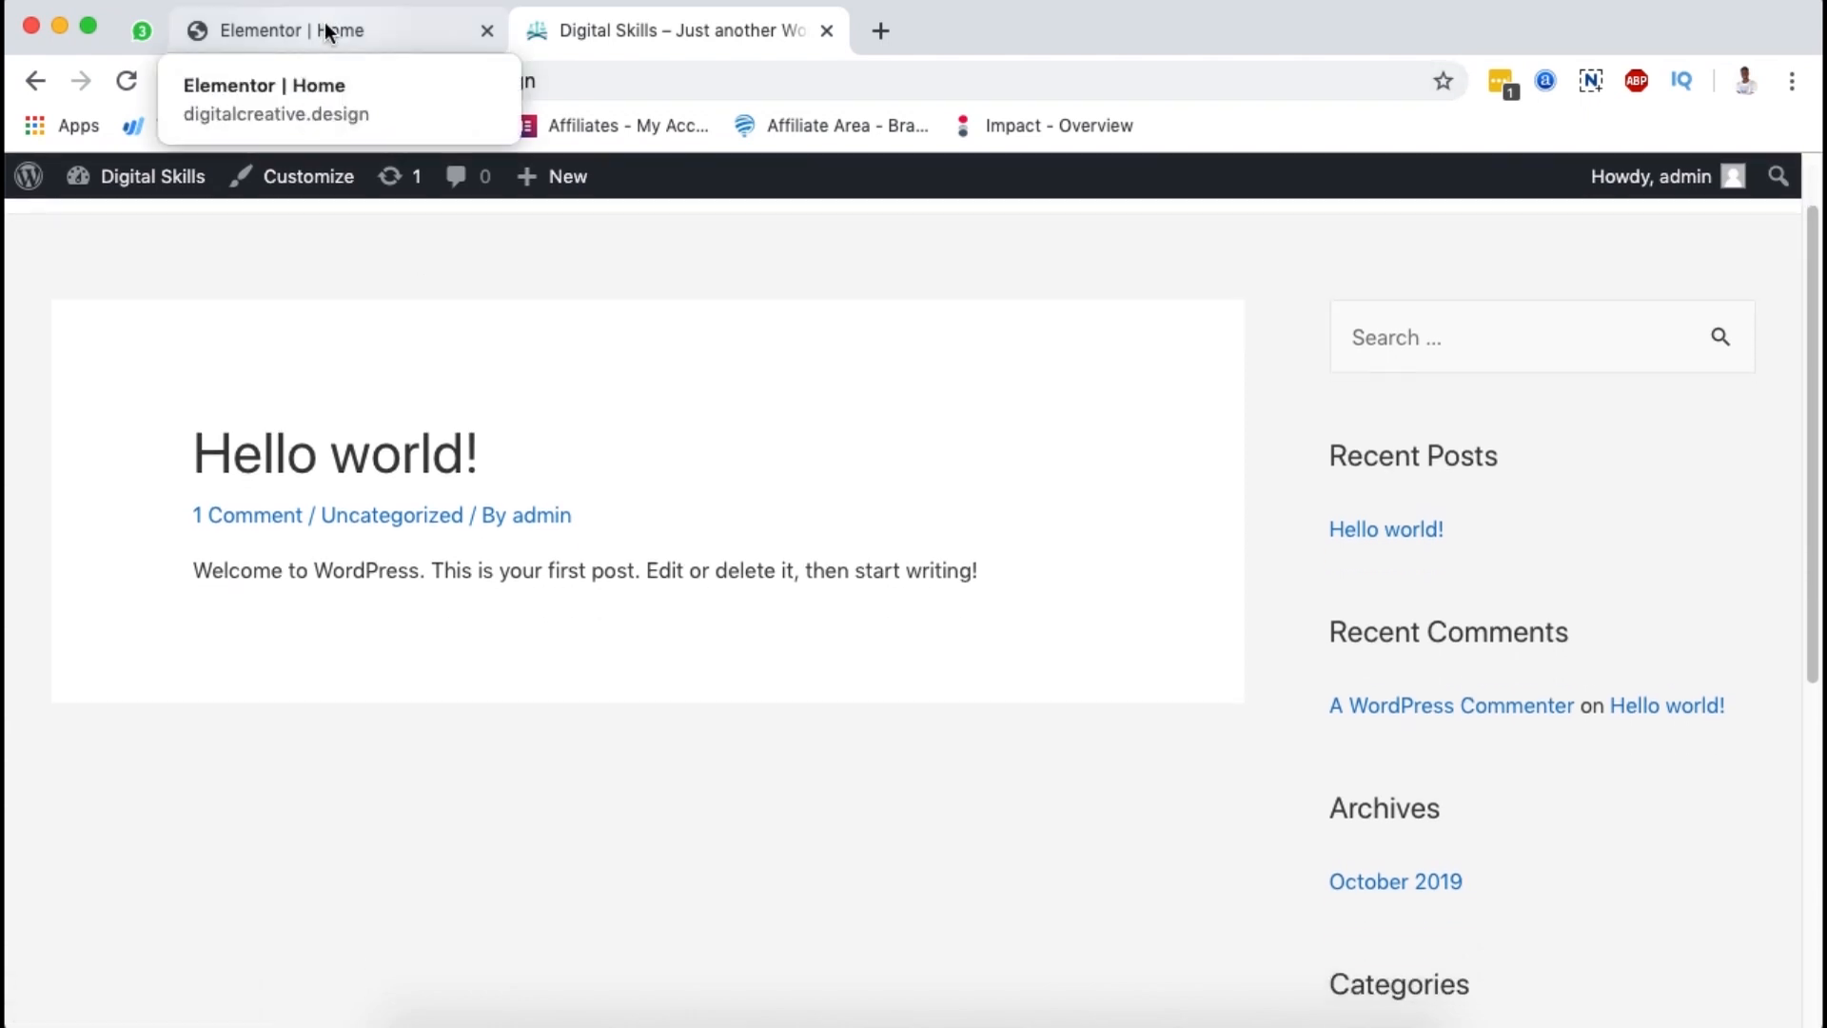
pyautogui.click(328, 32)
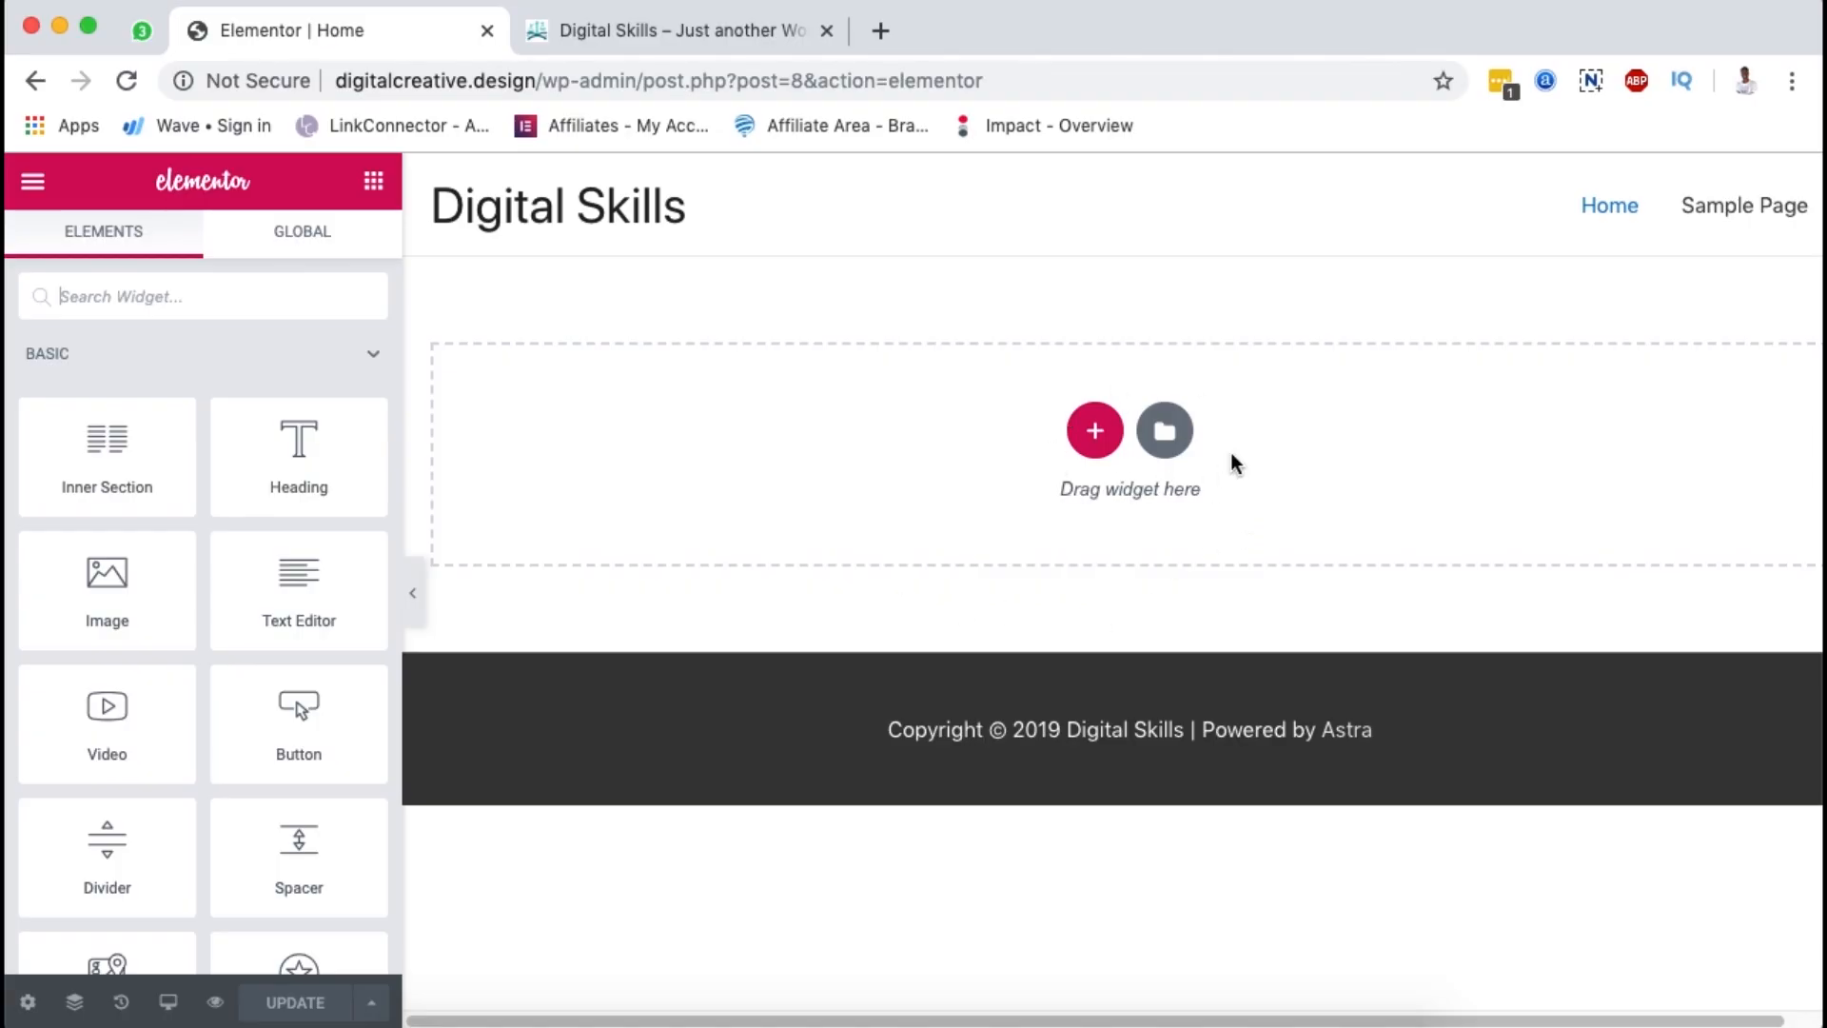
# Step: Insert the Homepage – Business page template from the template library into the empty Home page
pyautogui.click(1163, 434)
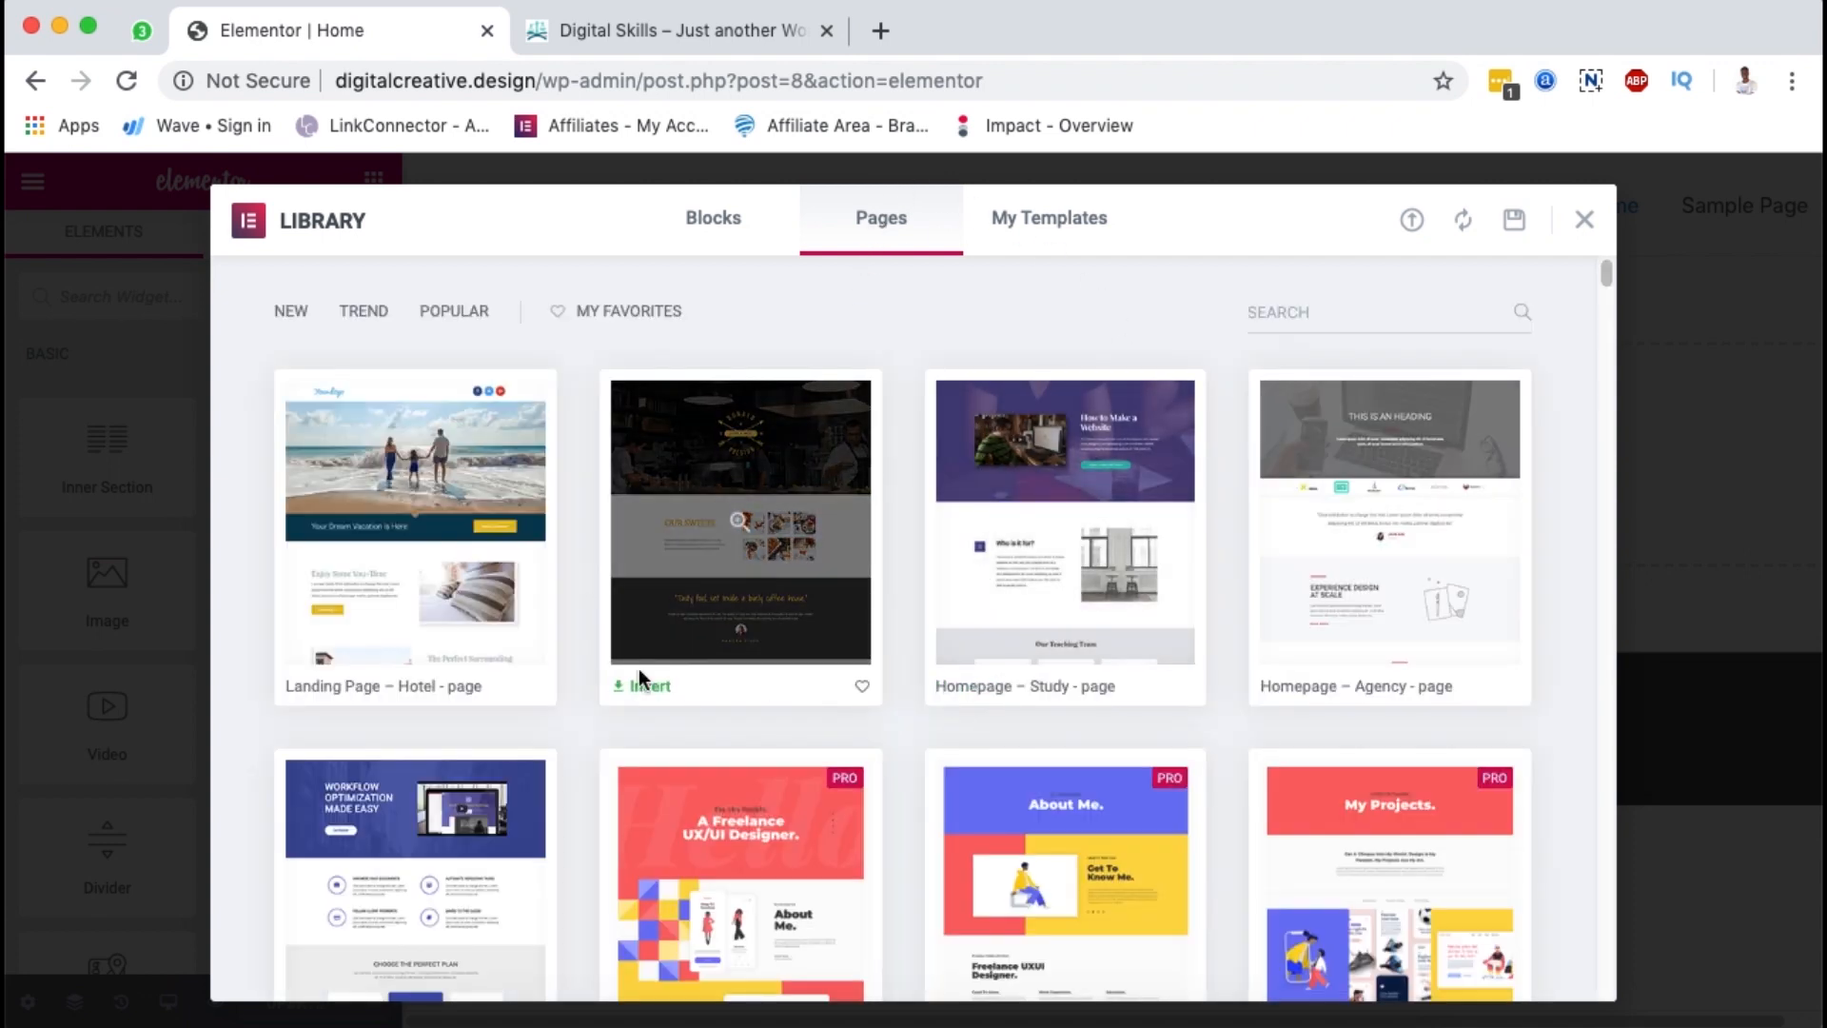
pyautogui.scroll(-1, 716, 769)
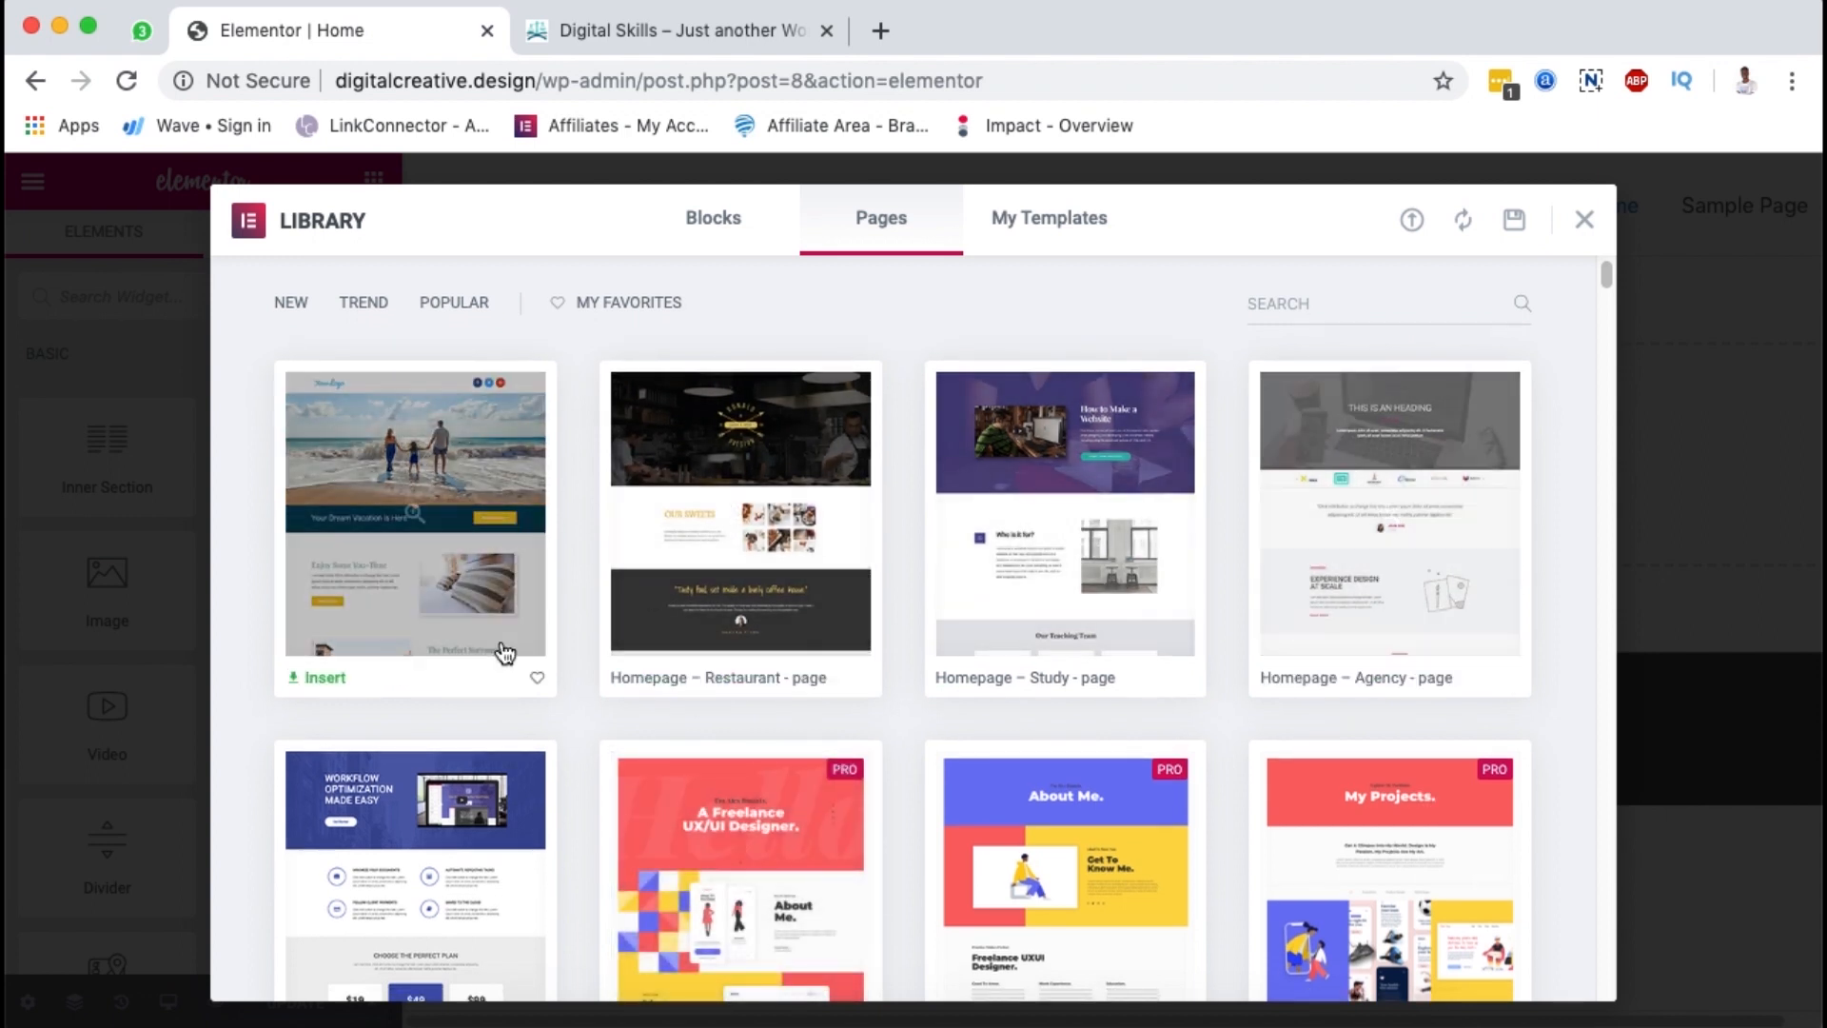
pyautogui.scroll(-5, 501, 644)
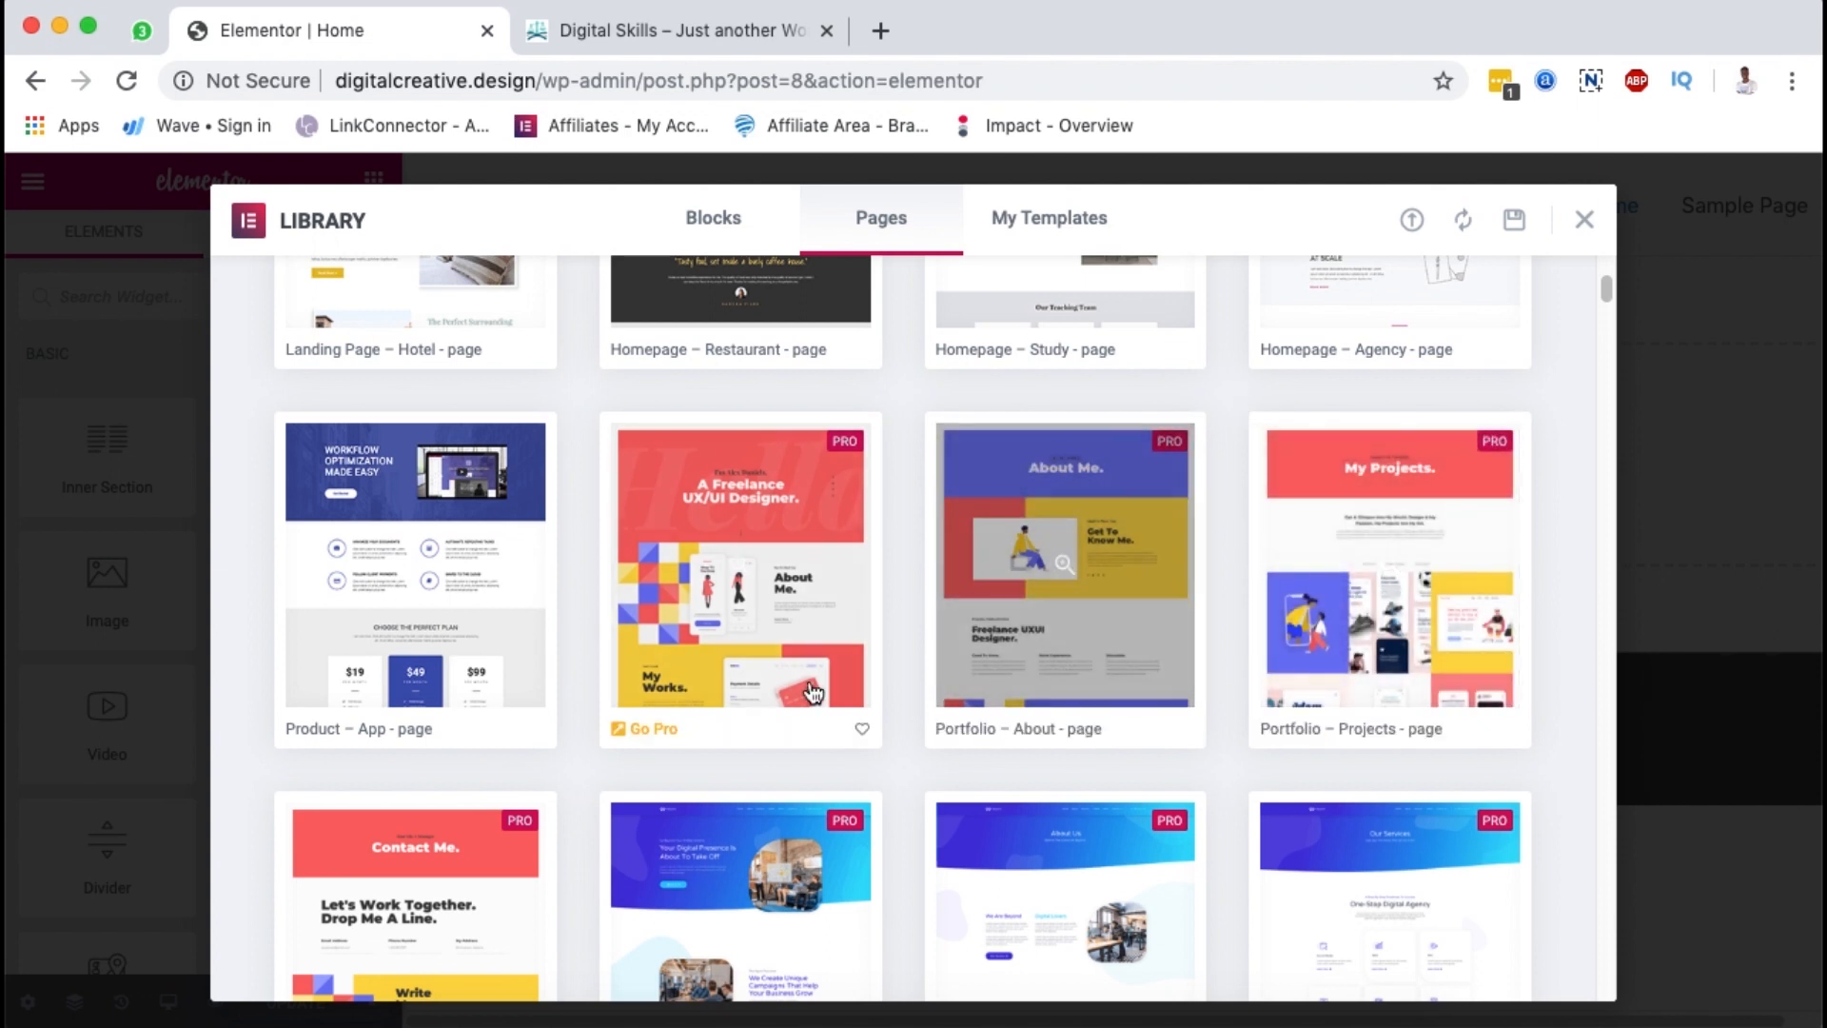
pyautogui.scroll(-7, 866, 792)
pyautogui.scroll(-10, 866, 792)
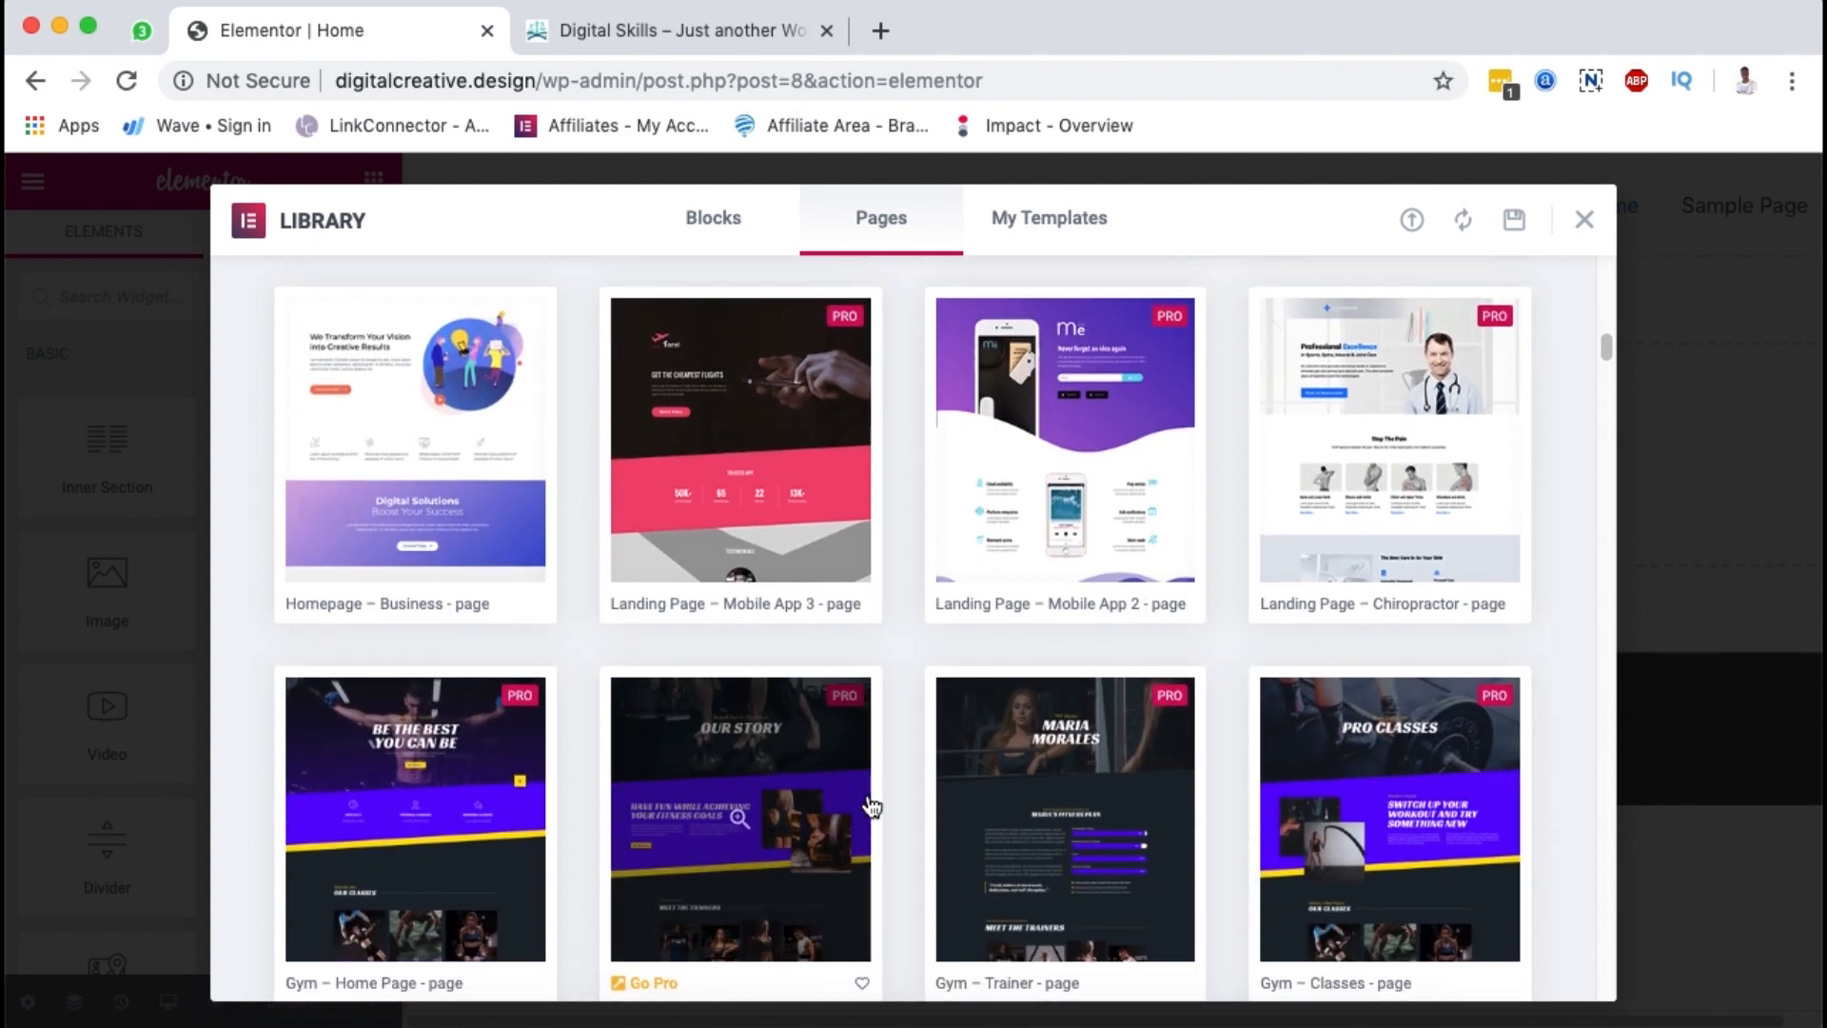
pyautogui.scroll(15, 868, 804)
pyautogui.scroll(5, 869, 805)
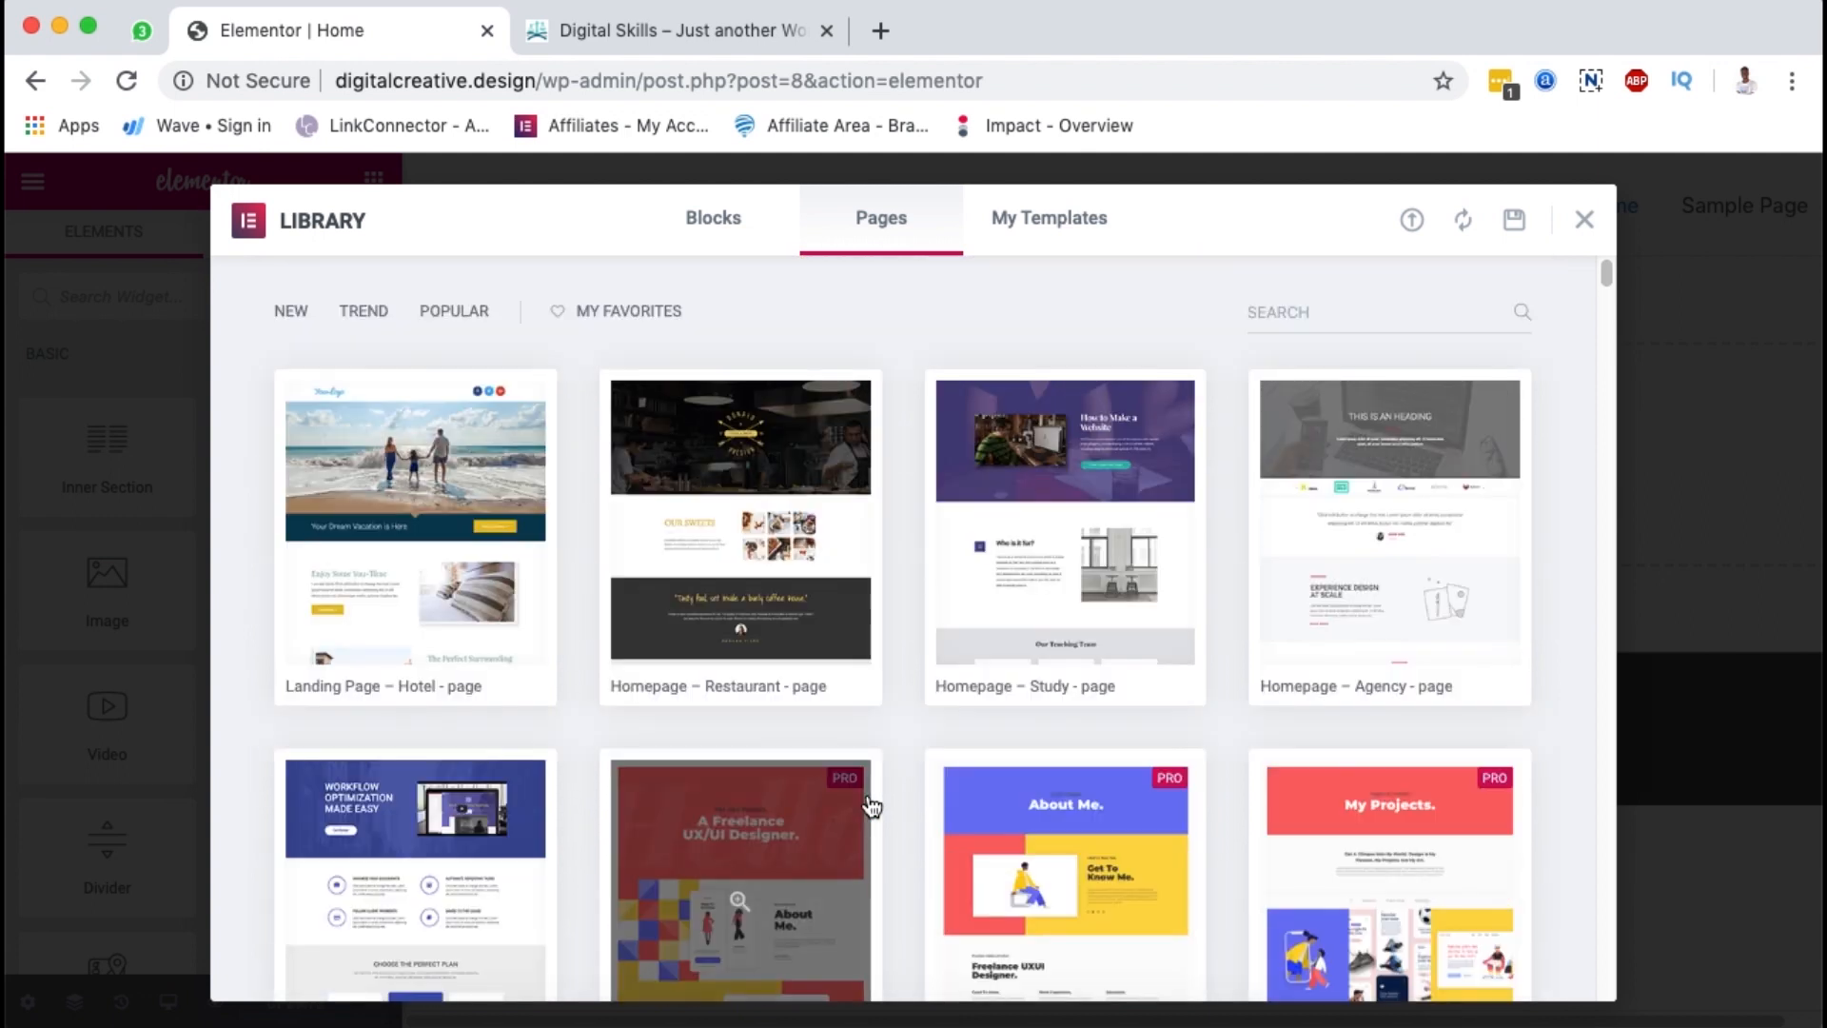
pyautogui.scroll(-20, 869, 805)
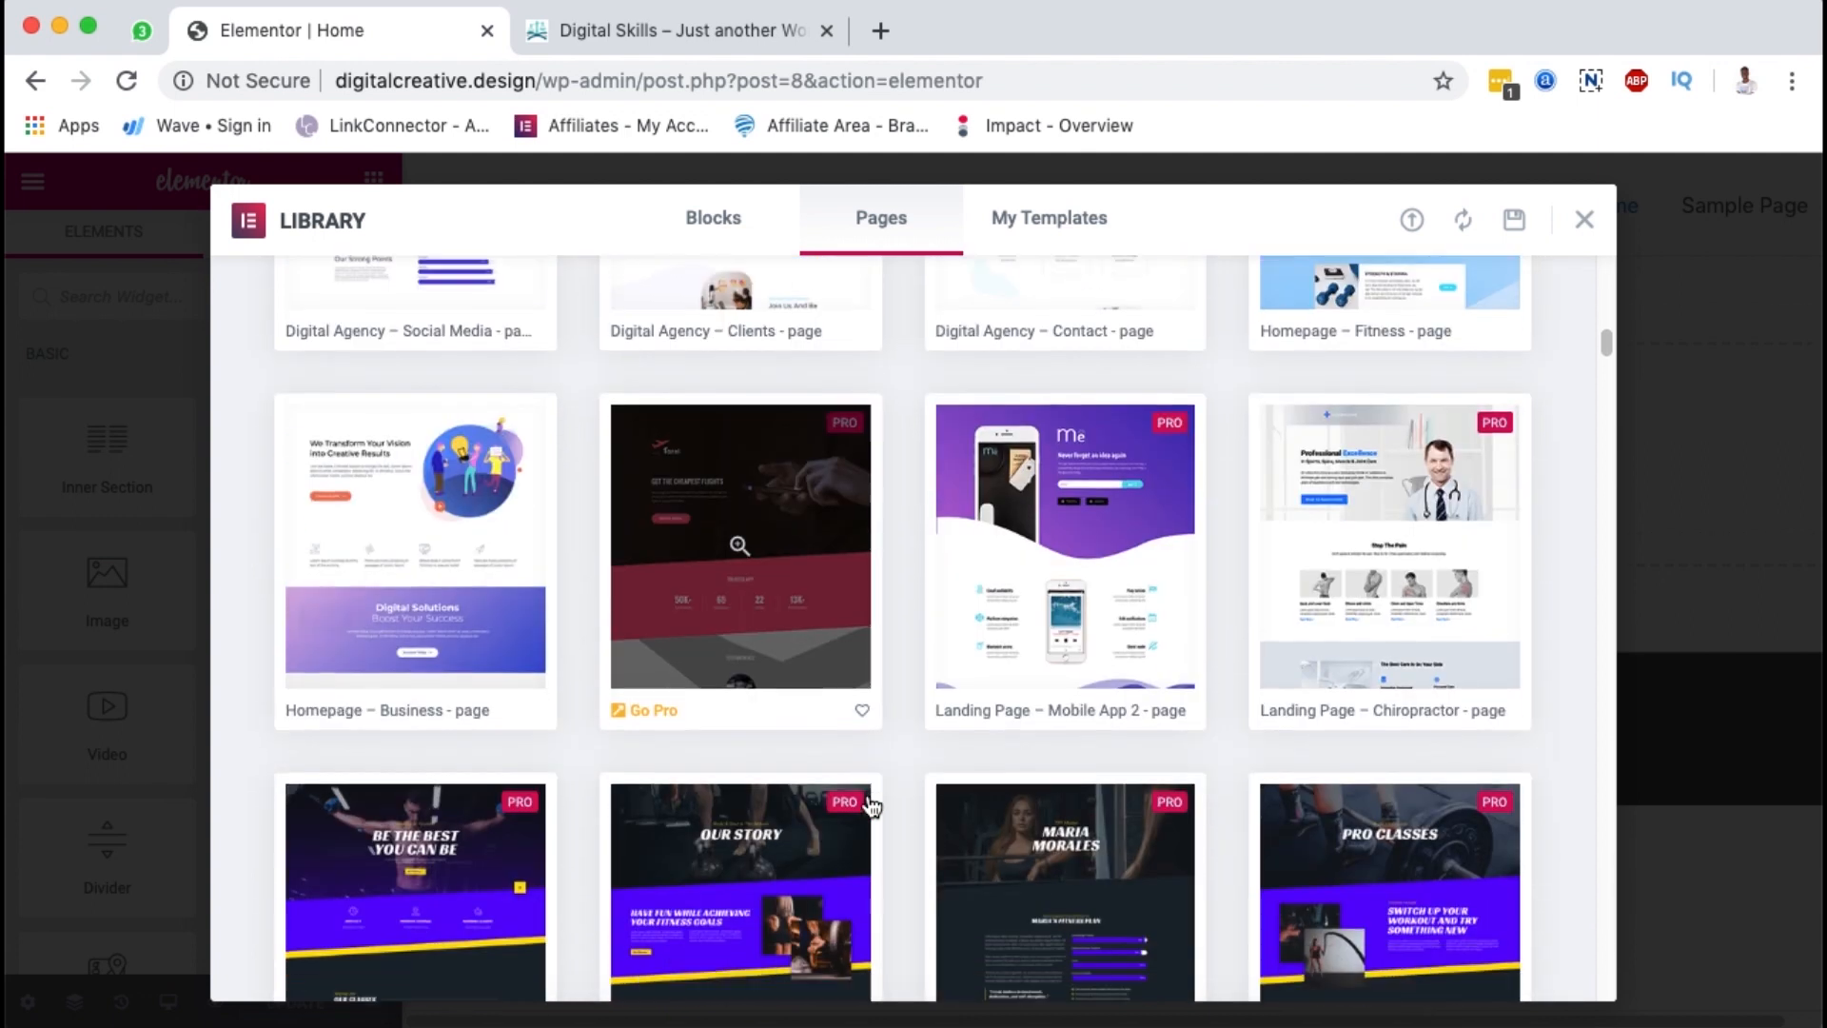
pyautogui.scroll(4, 869, 805)
pyautogui.scroll(1, 848, 795)
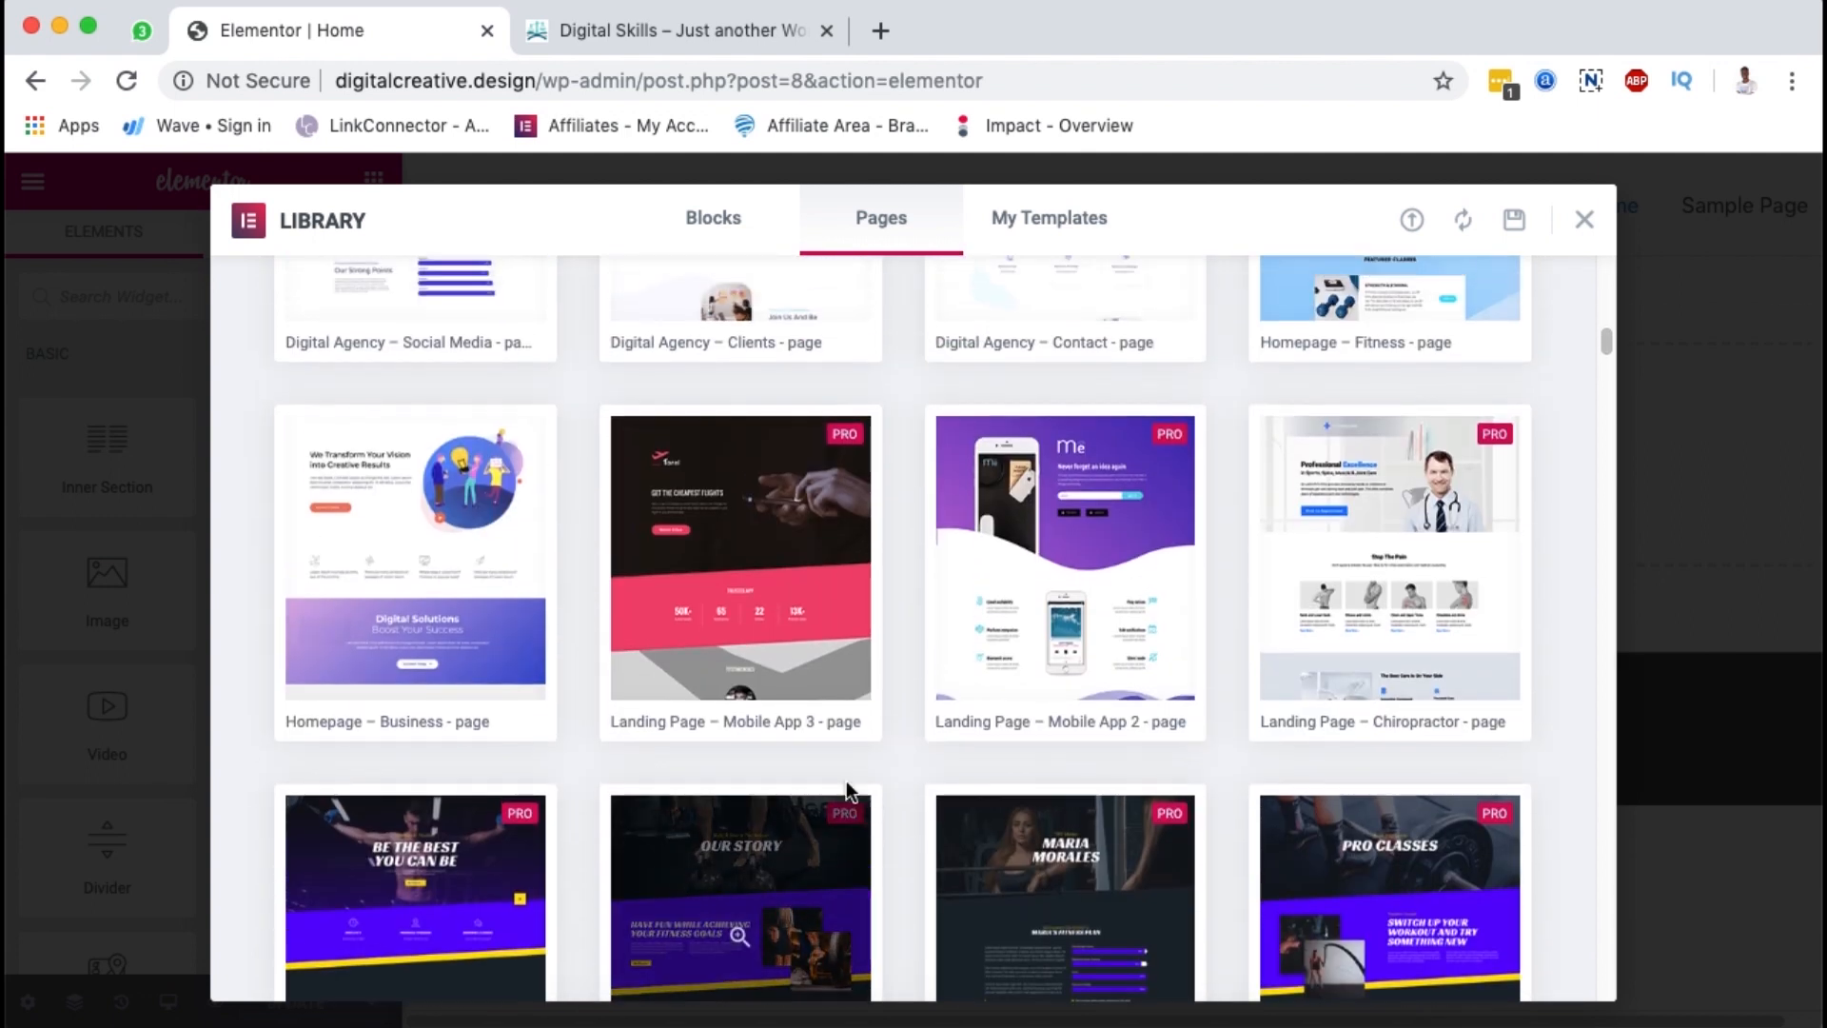
pyautogui.click(325, 723)
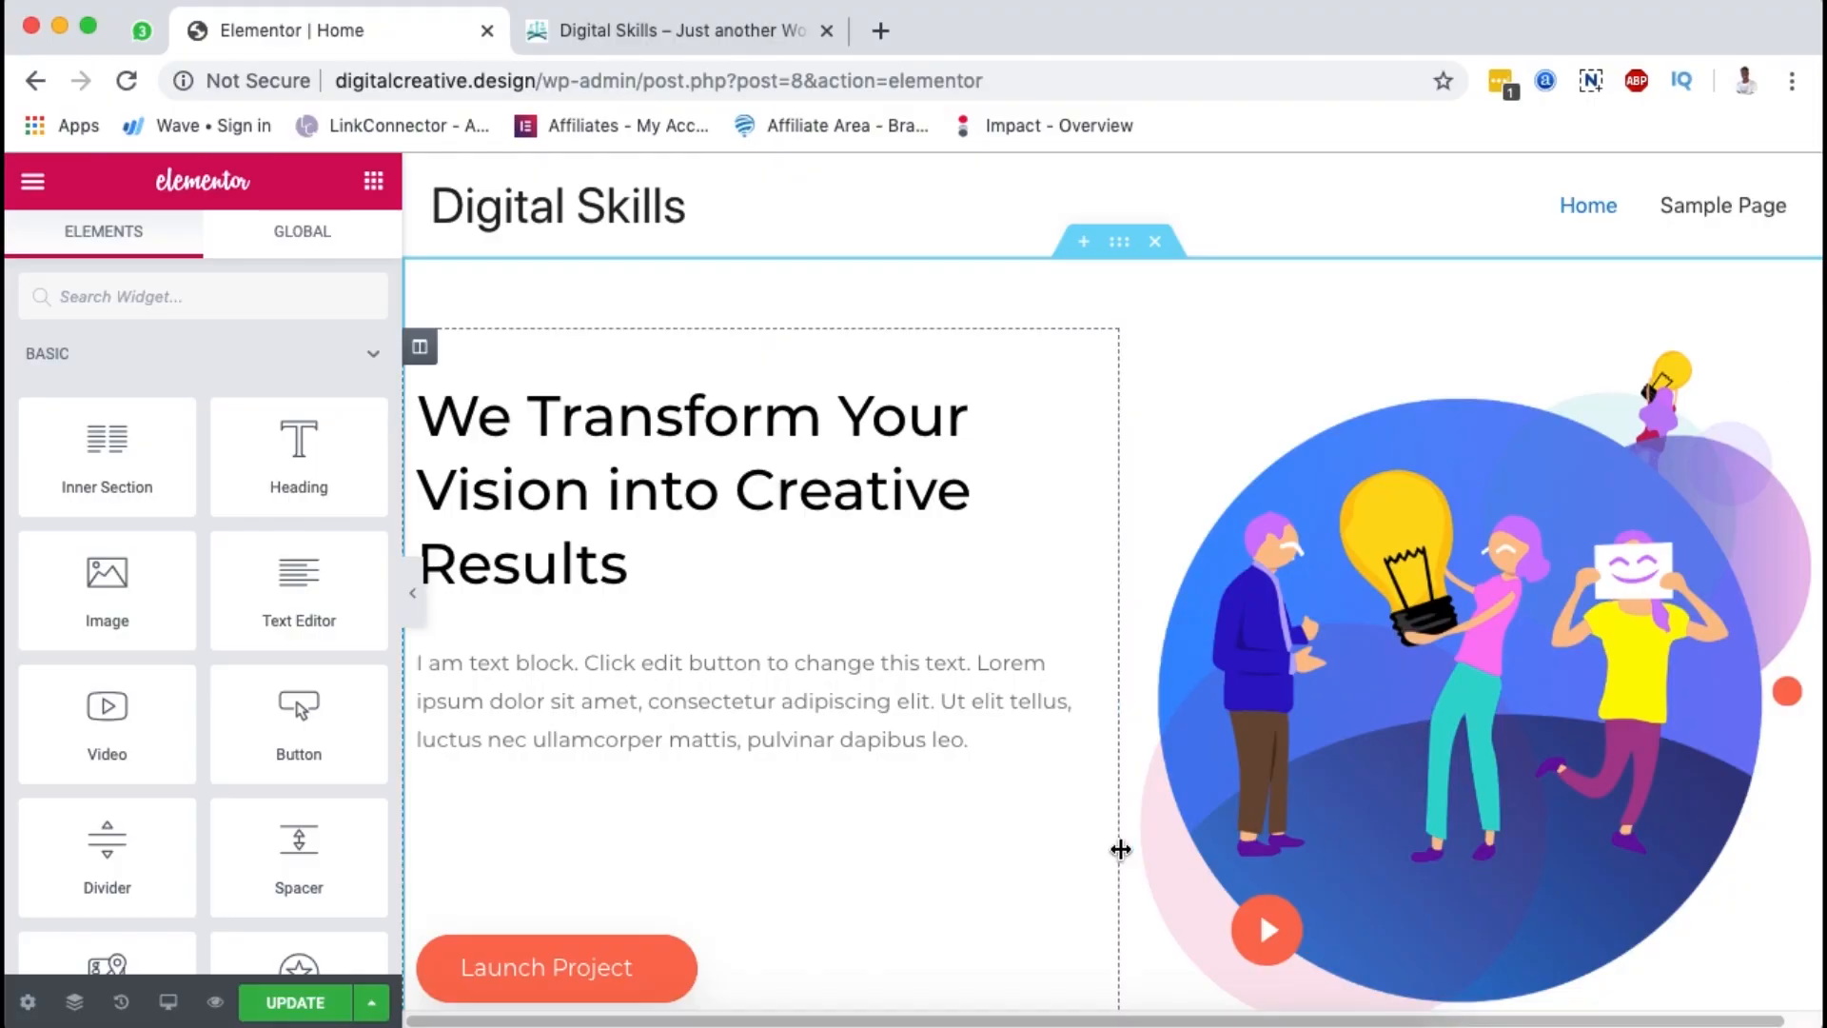
# Step: Review all sections of the inserted template from the hero area down to the footer
pyautogui.scroll(-20, 1120, 849)
pyautogui.scroll(-12, 1121, 846)
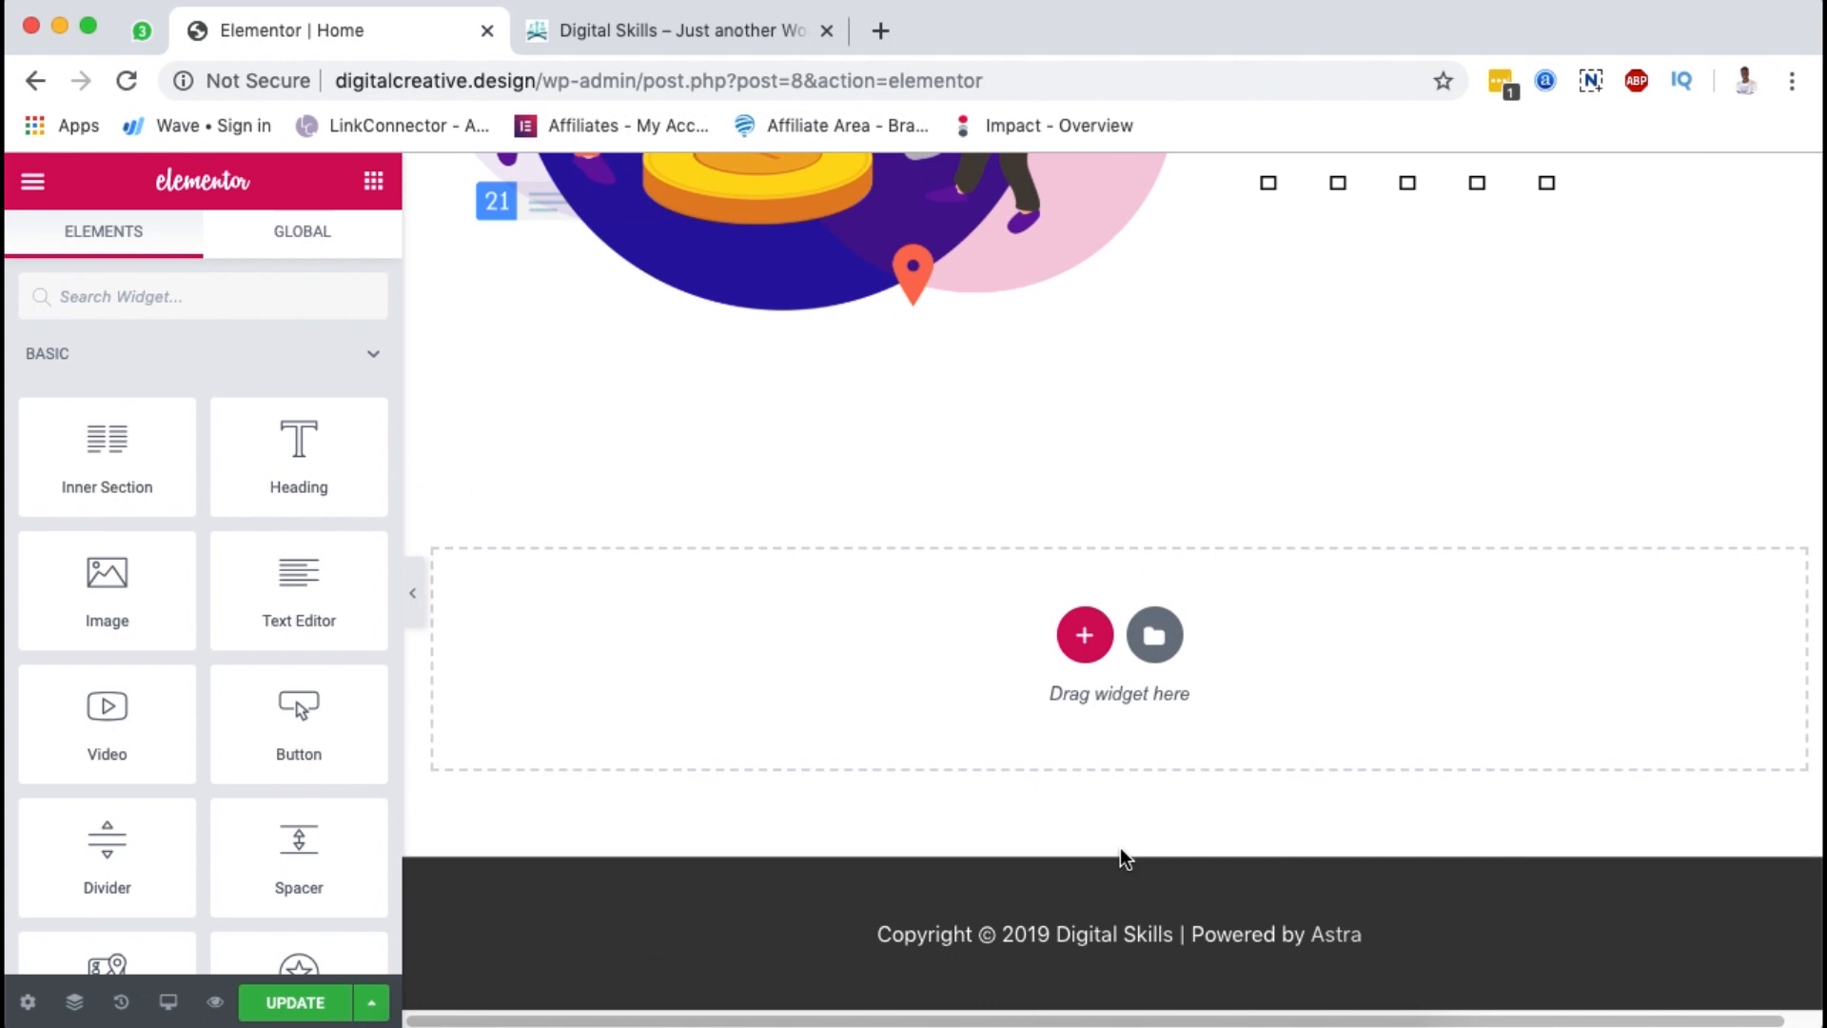
pyautogui.scroll(20, 1121, 846)
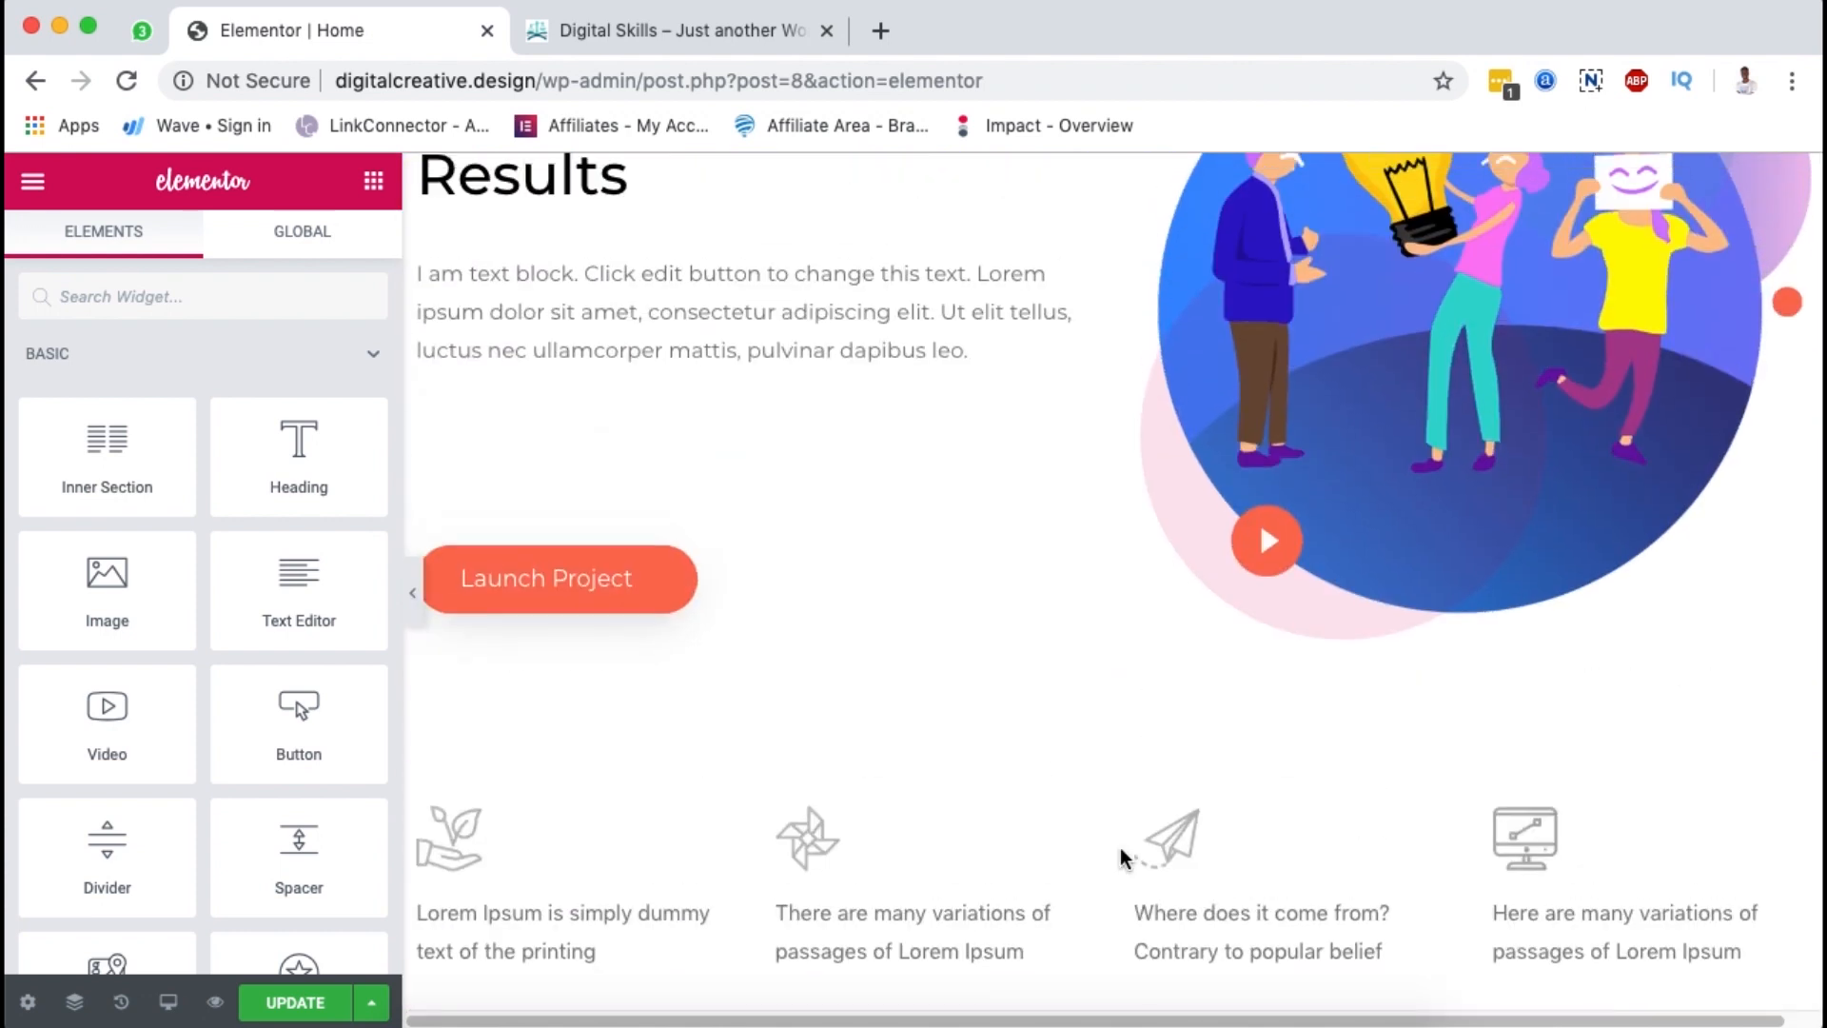
pyautogui.scroll(5, 1120, 847)
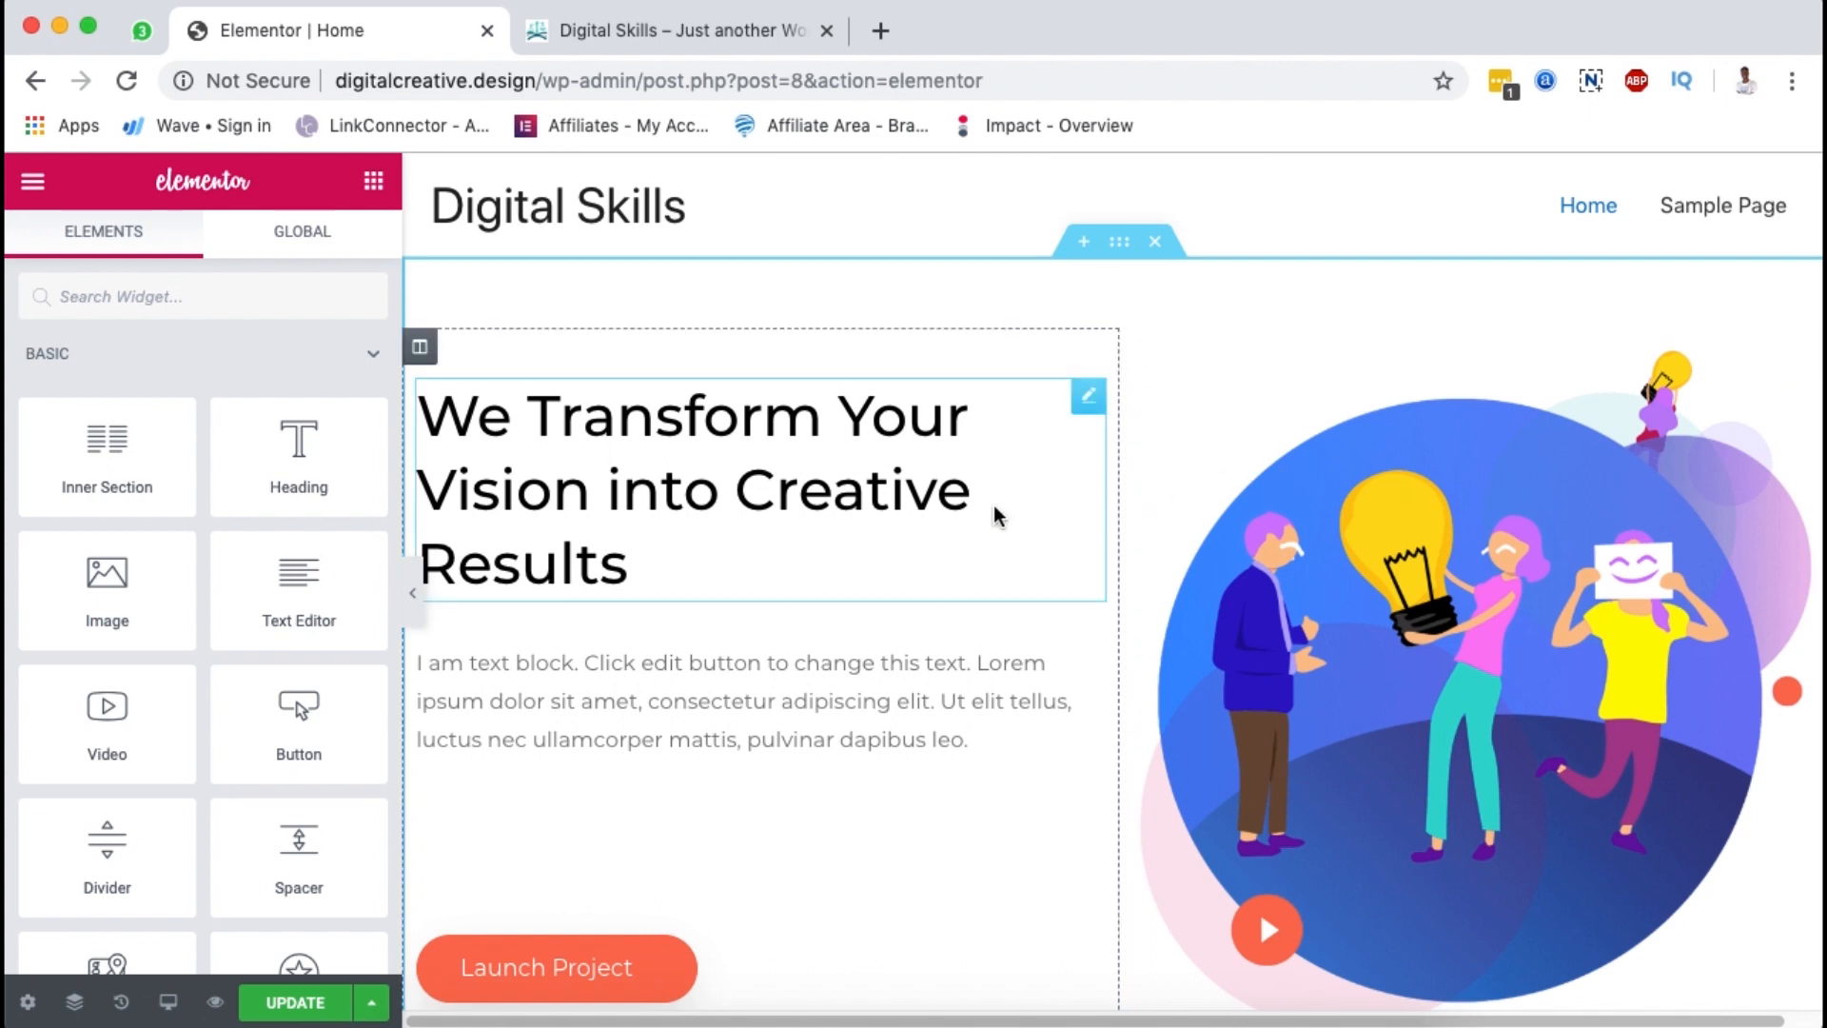
pyautogui.scroll(-10, 1003, 706)
pyautogui.scroll(-9, 1003, 706)
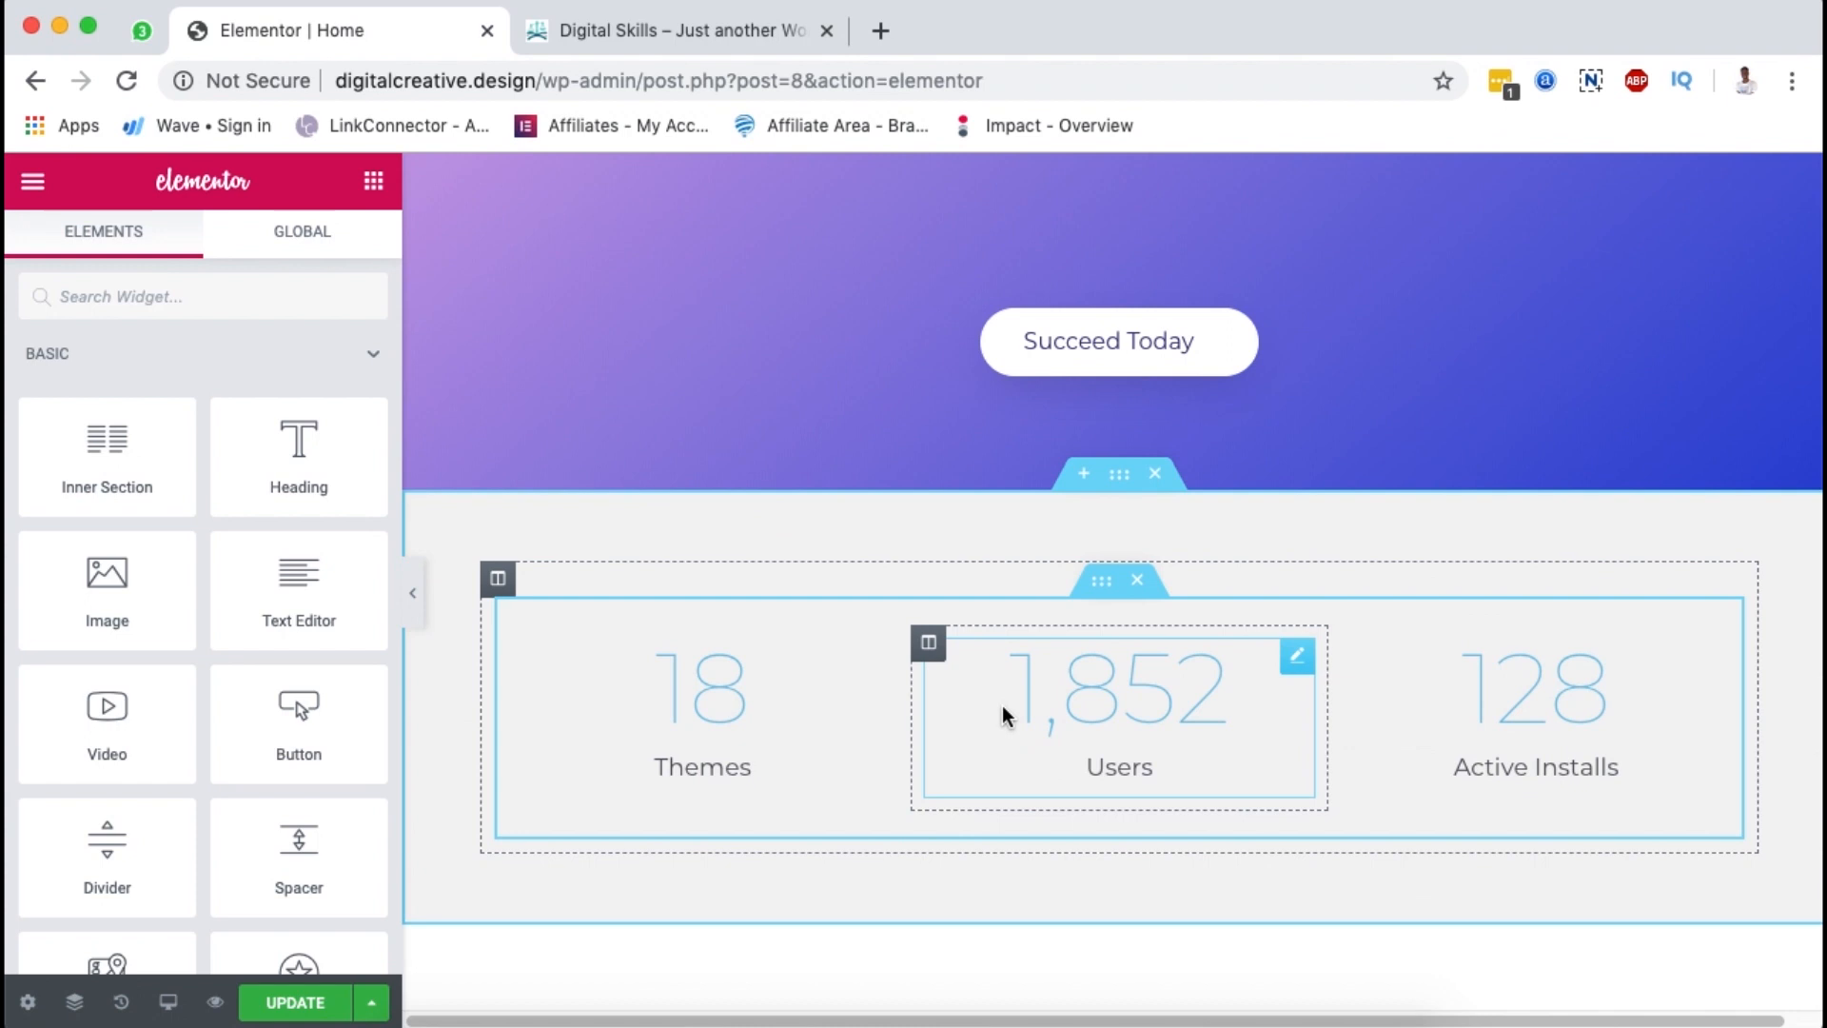
pyautogui.scroll(-10, 1003, 706)
pyautogui.scroll(15, 1003, 706)
pyautogui.scroll(15, 1002, 705)
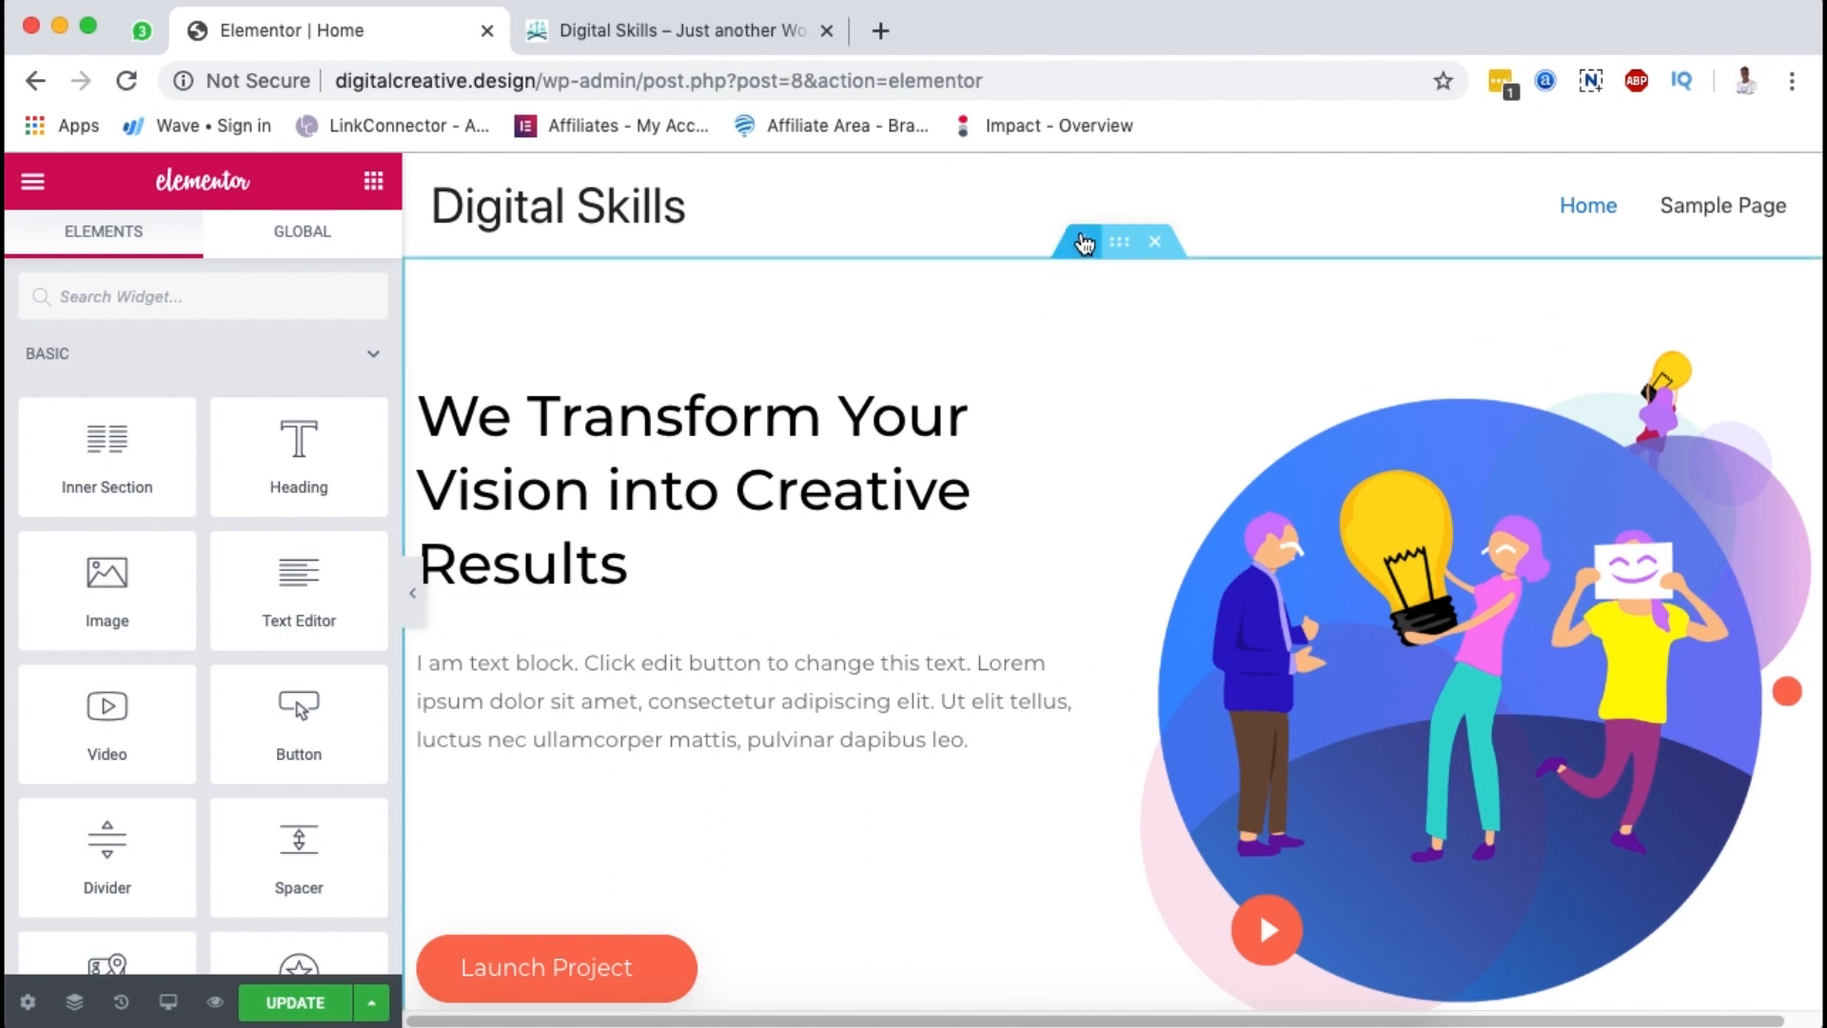
# Step: Add a single-column section above the template's first section and add a second column to it
pyautogui.click(1083, 243)
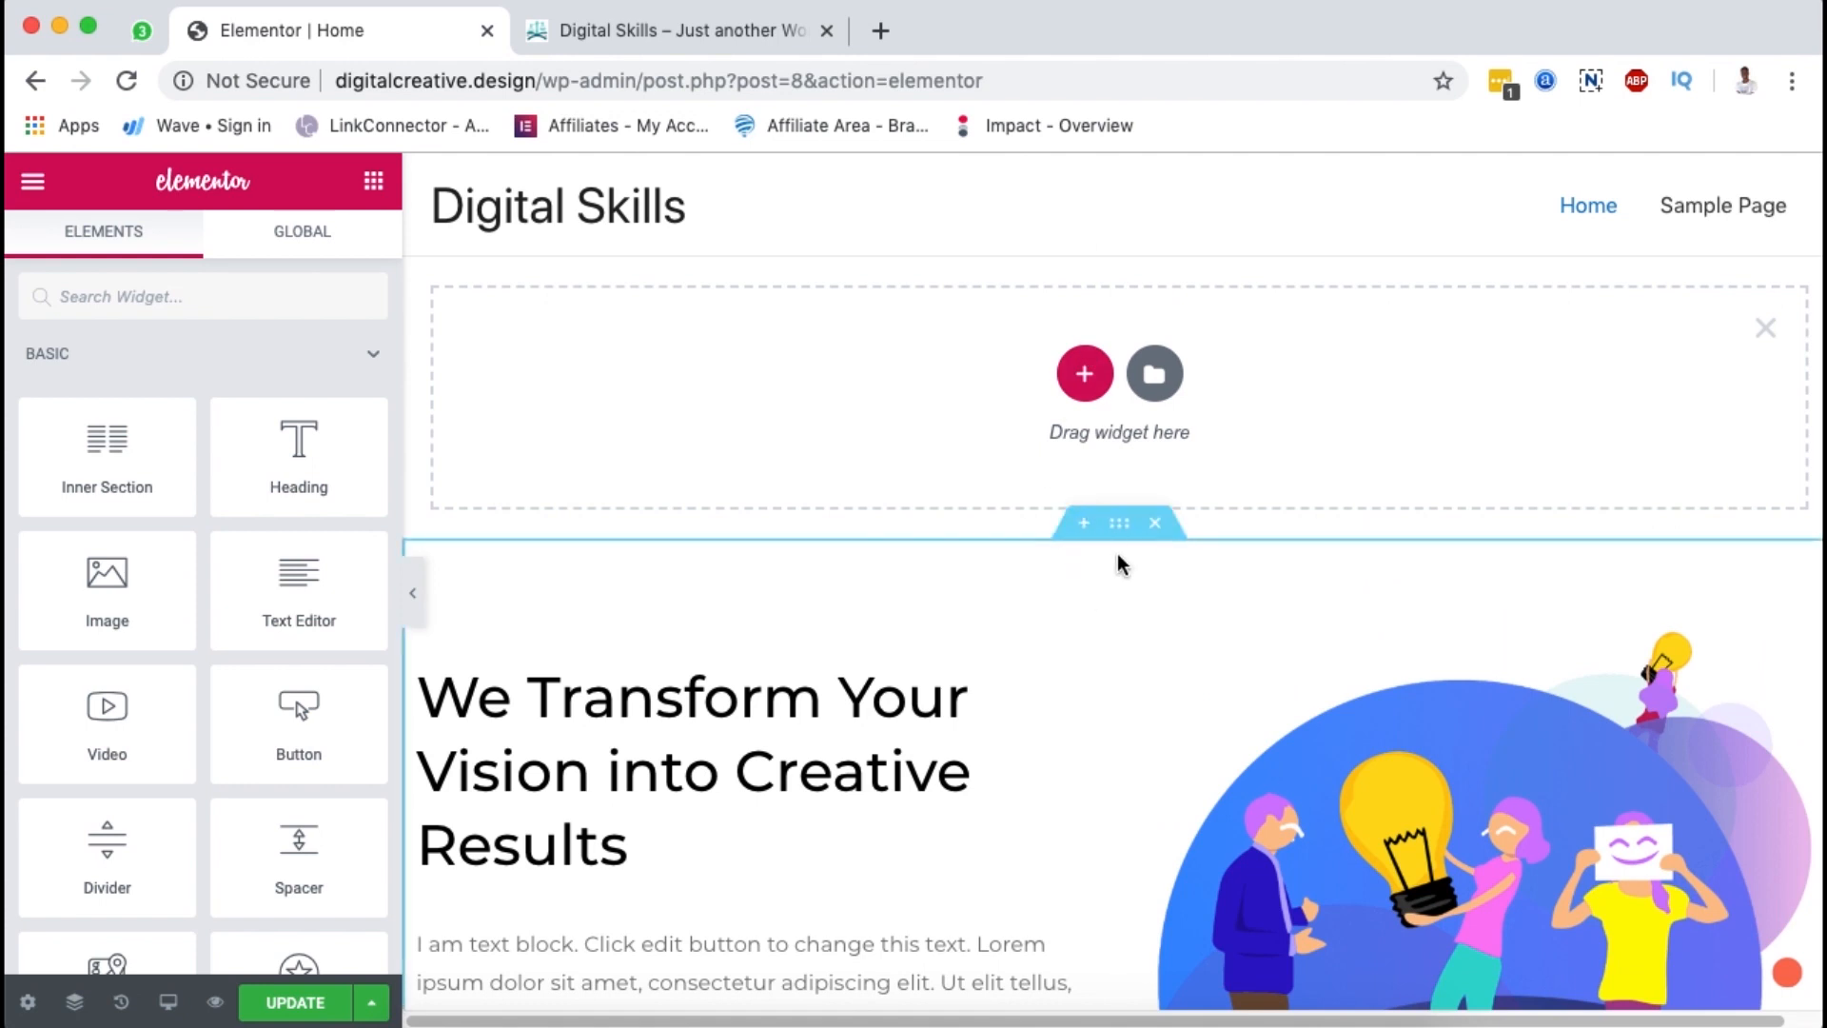
pyautogui.click(1082, 380)
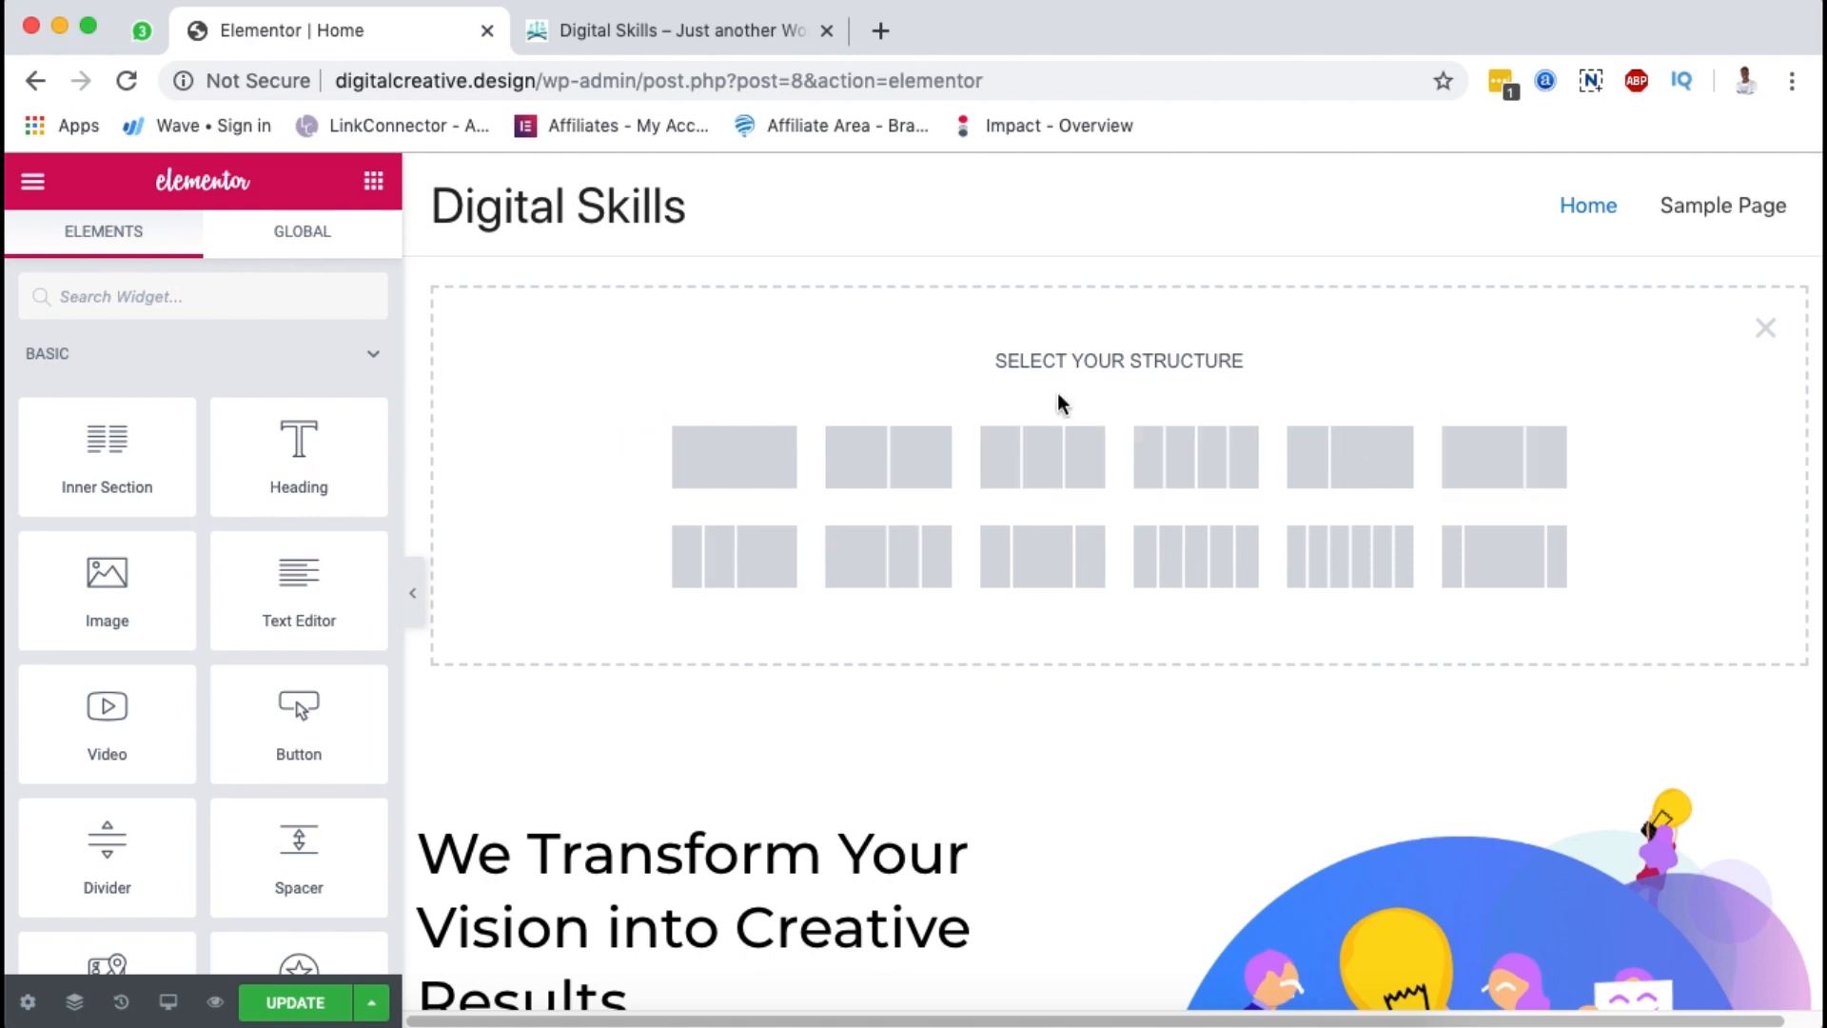
pyautogui.click(726, 465)
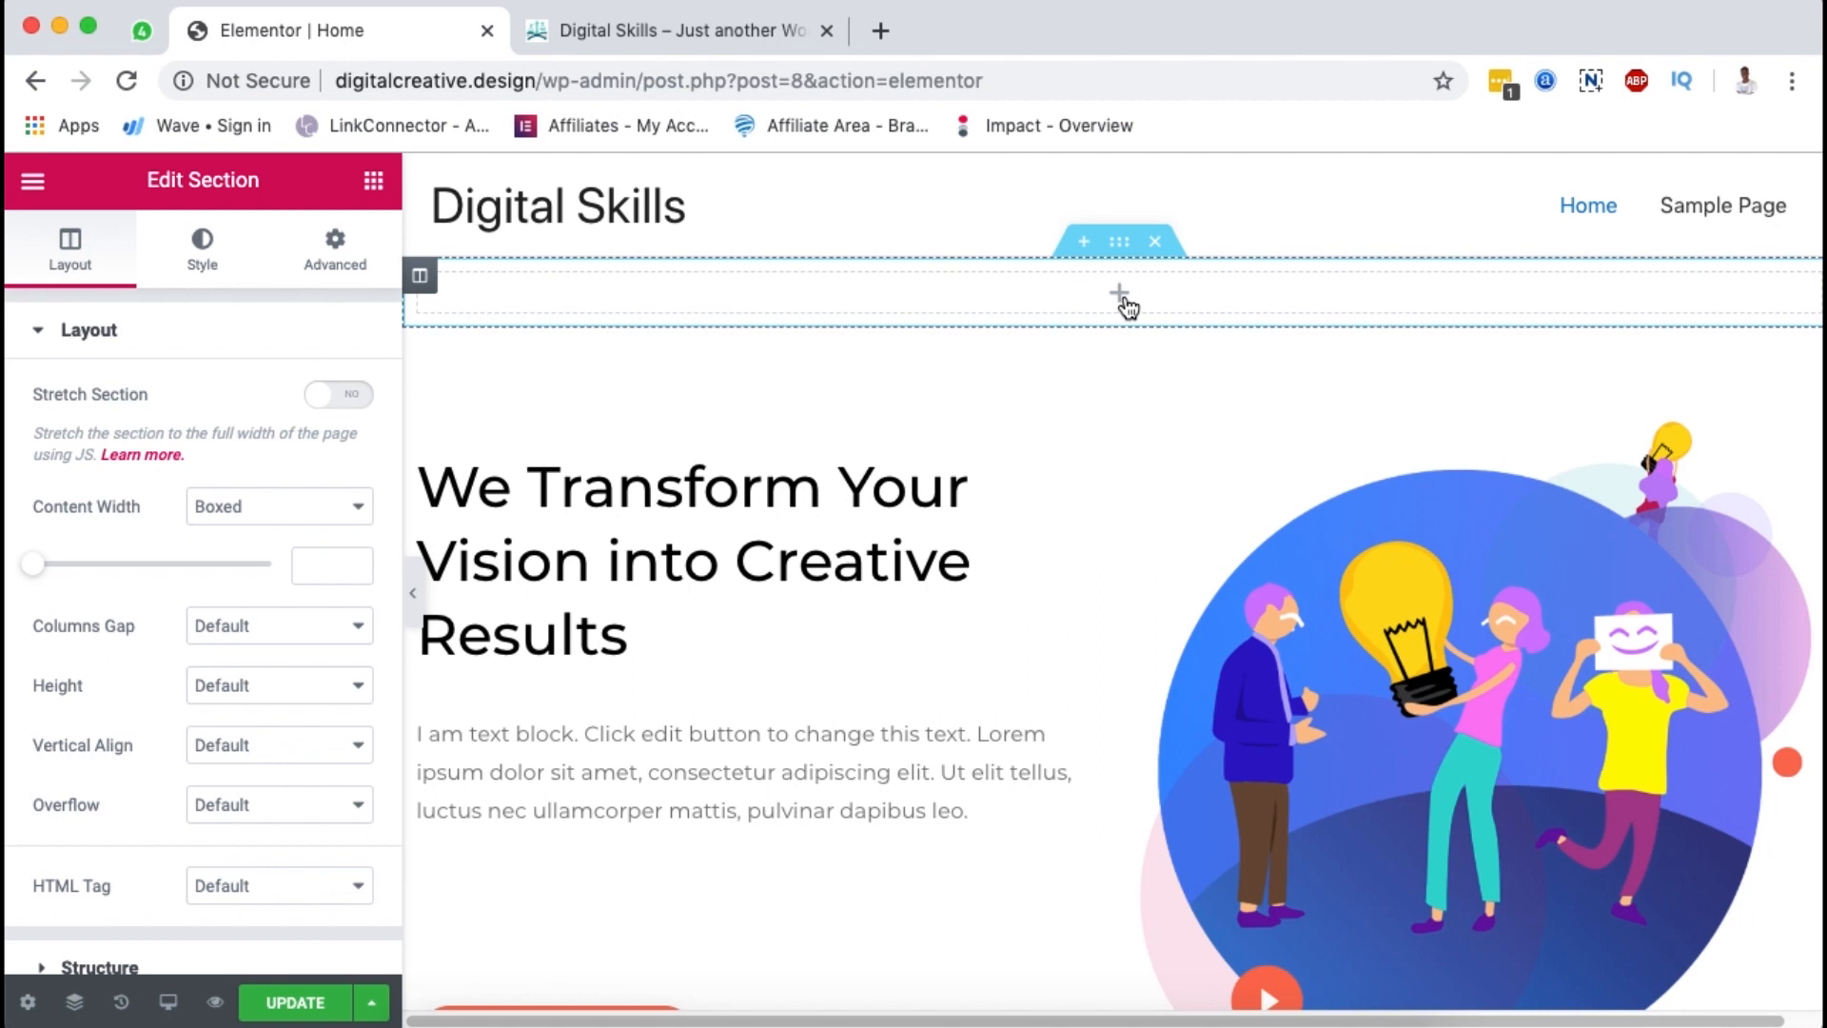
pyautogui.rightClick(419, 282)
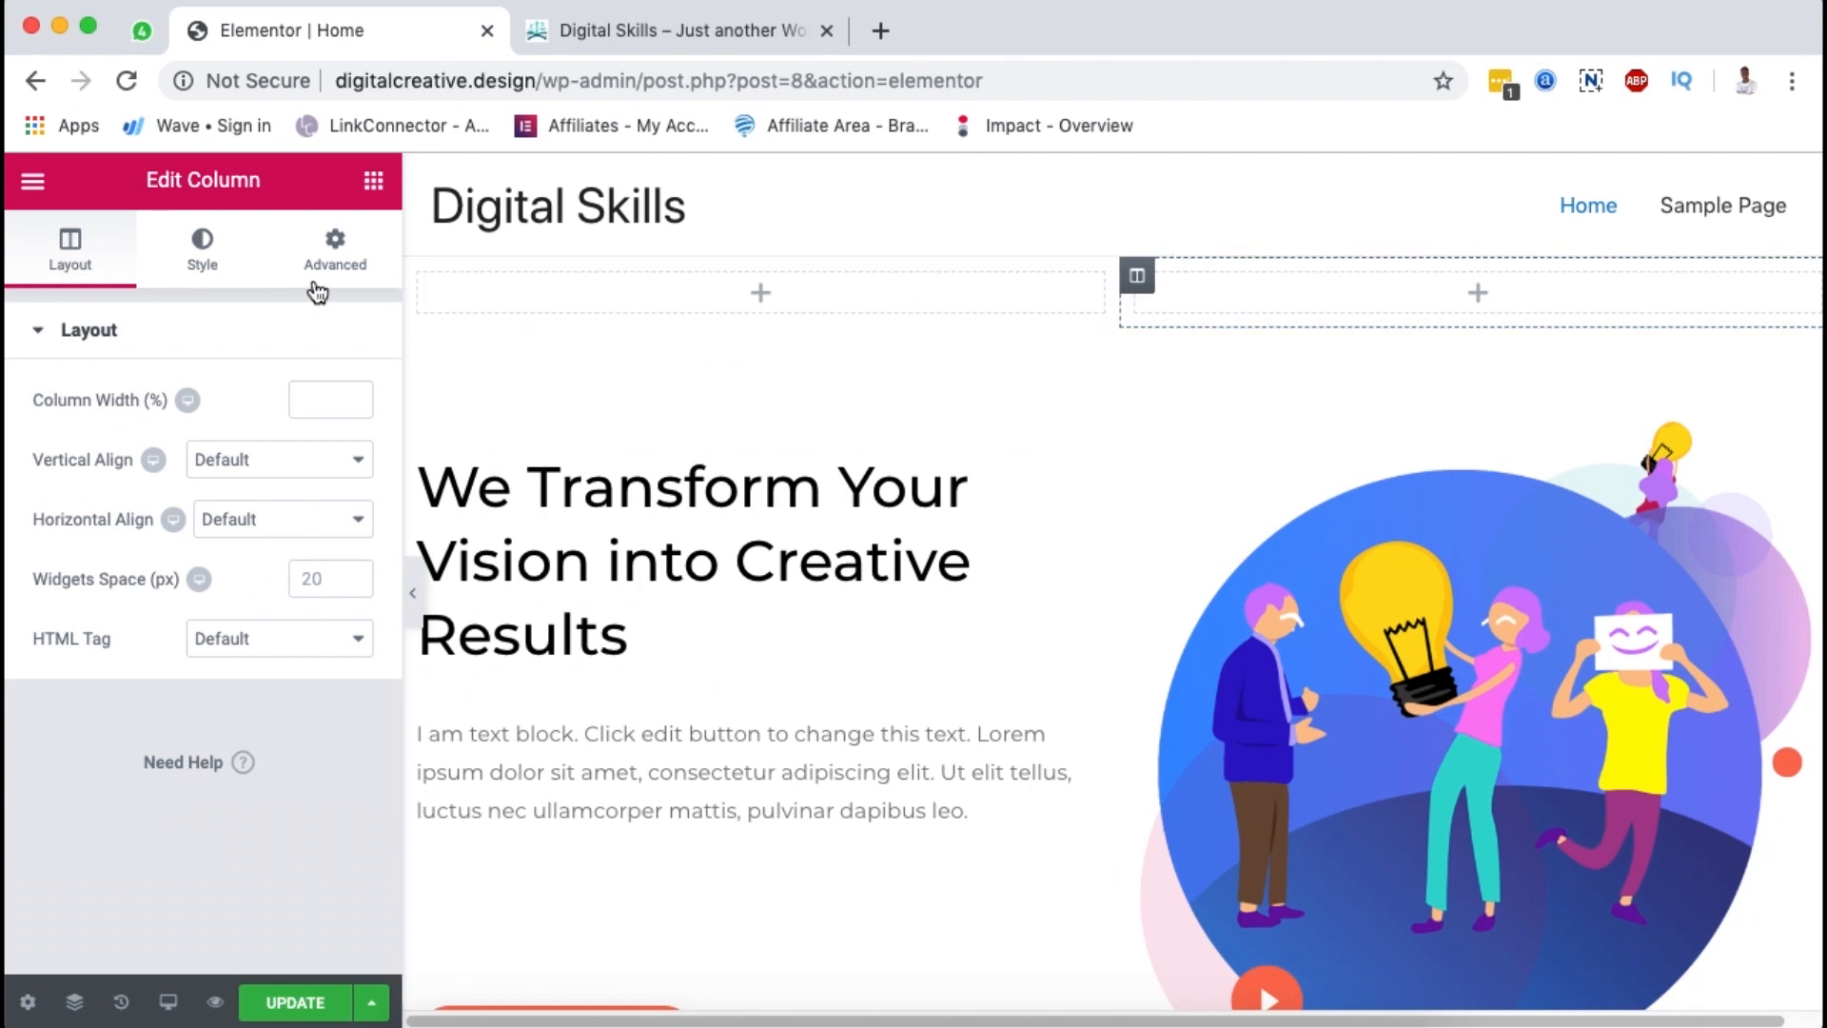
# Step: Place a Heading widget in the new section's first column with the title "Best Digital School"
pyautogui.click(373, 180)
pyautogui.moveTo(339, 477); pyautogui.dragTo(733, 293)
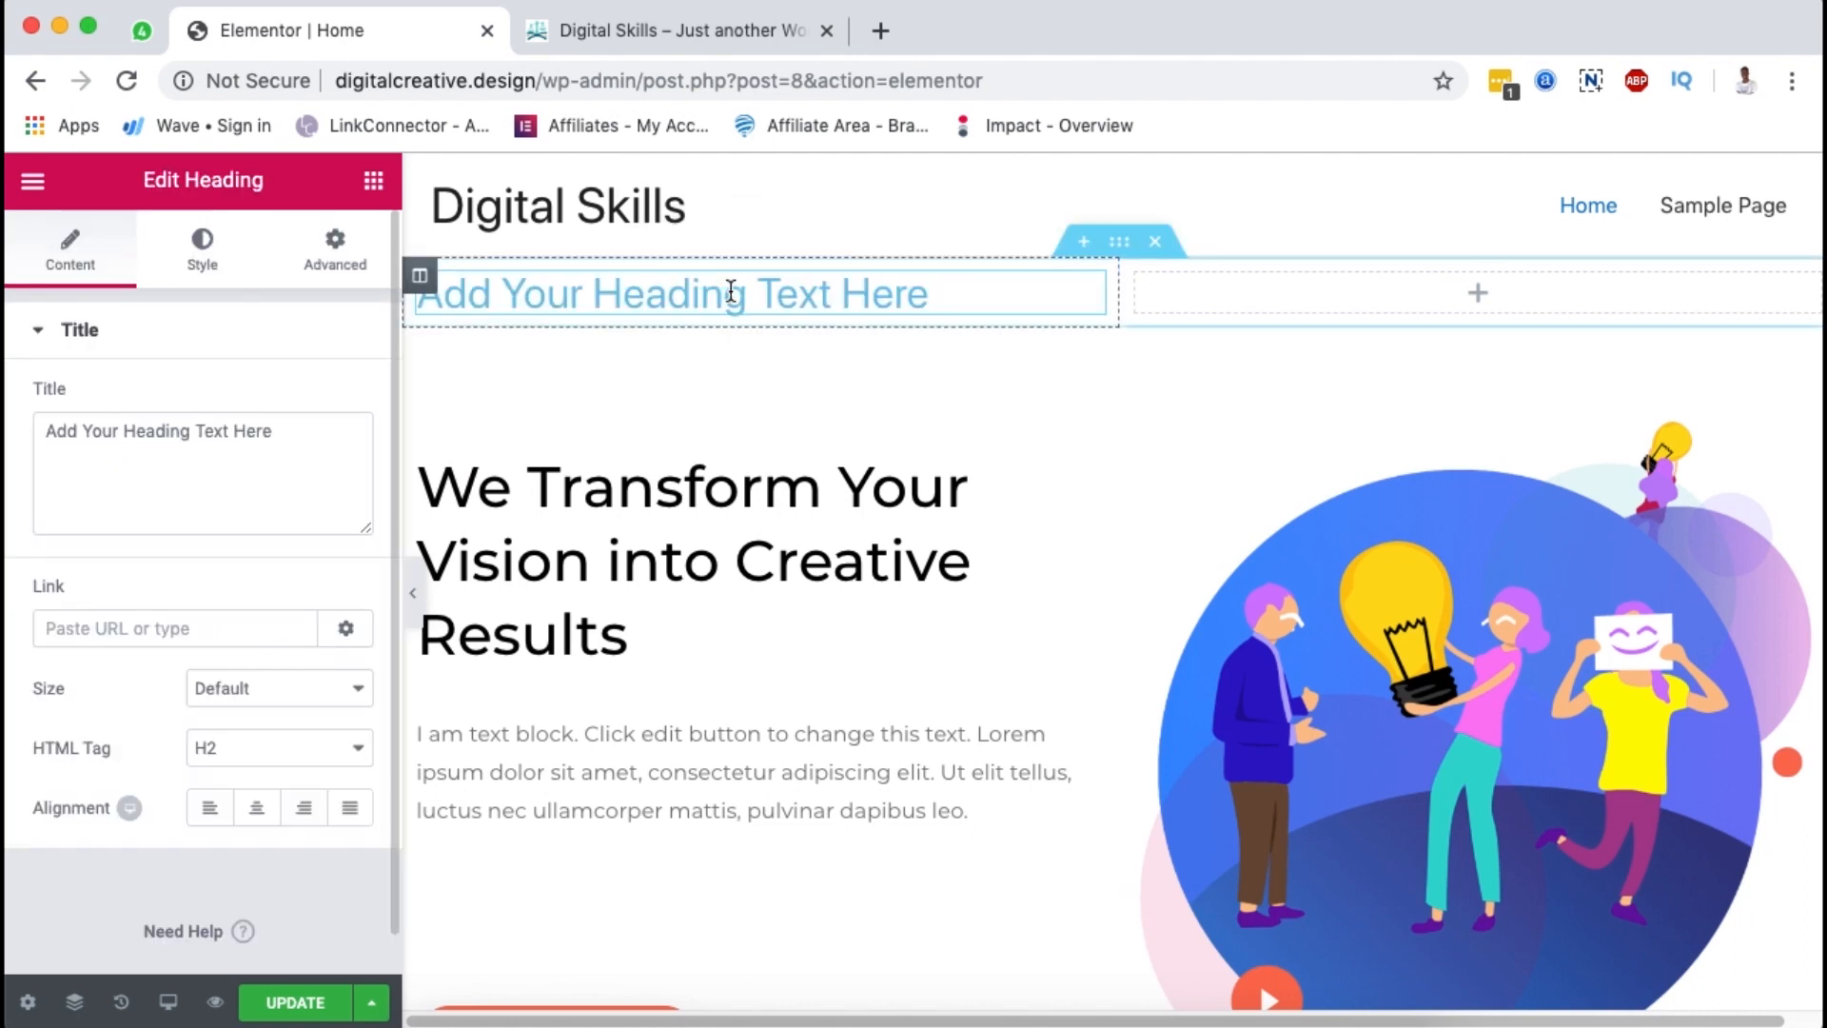
pyautogui.click(199, 457)
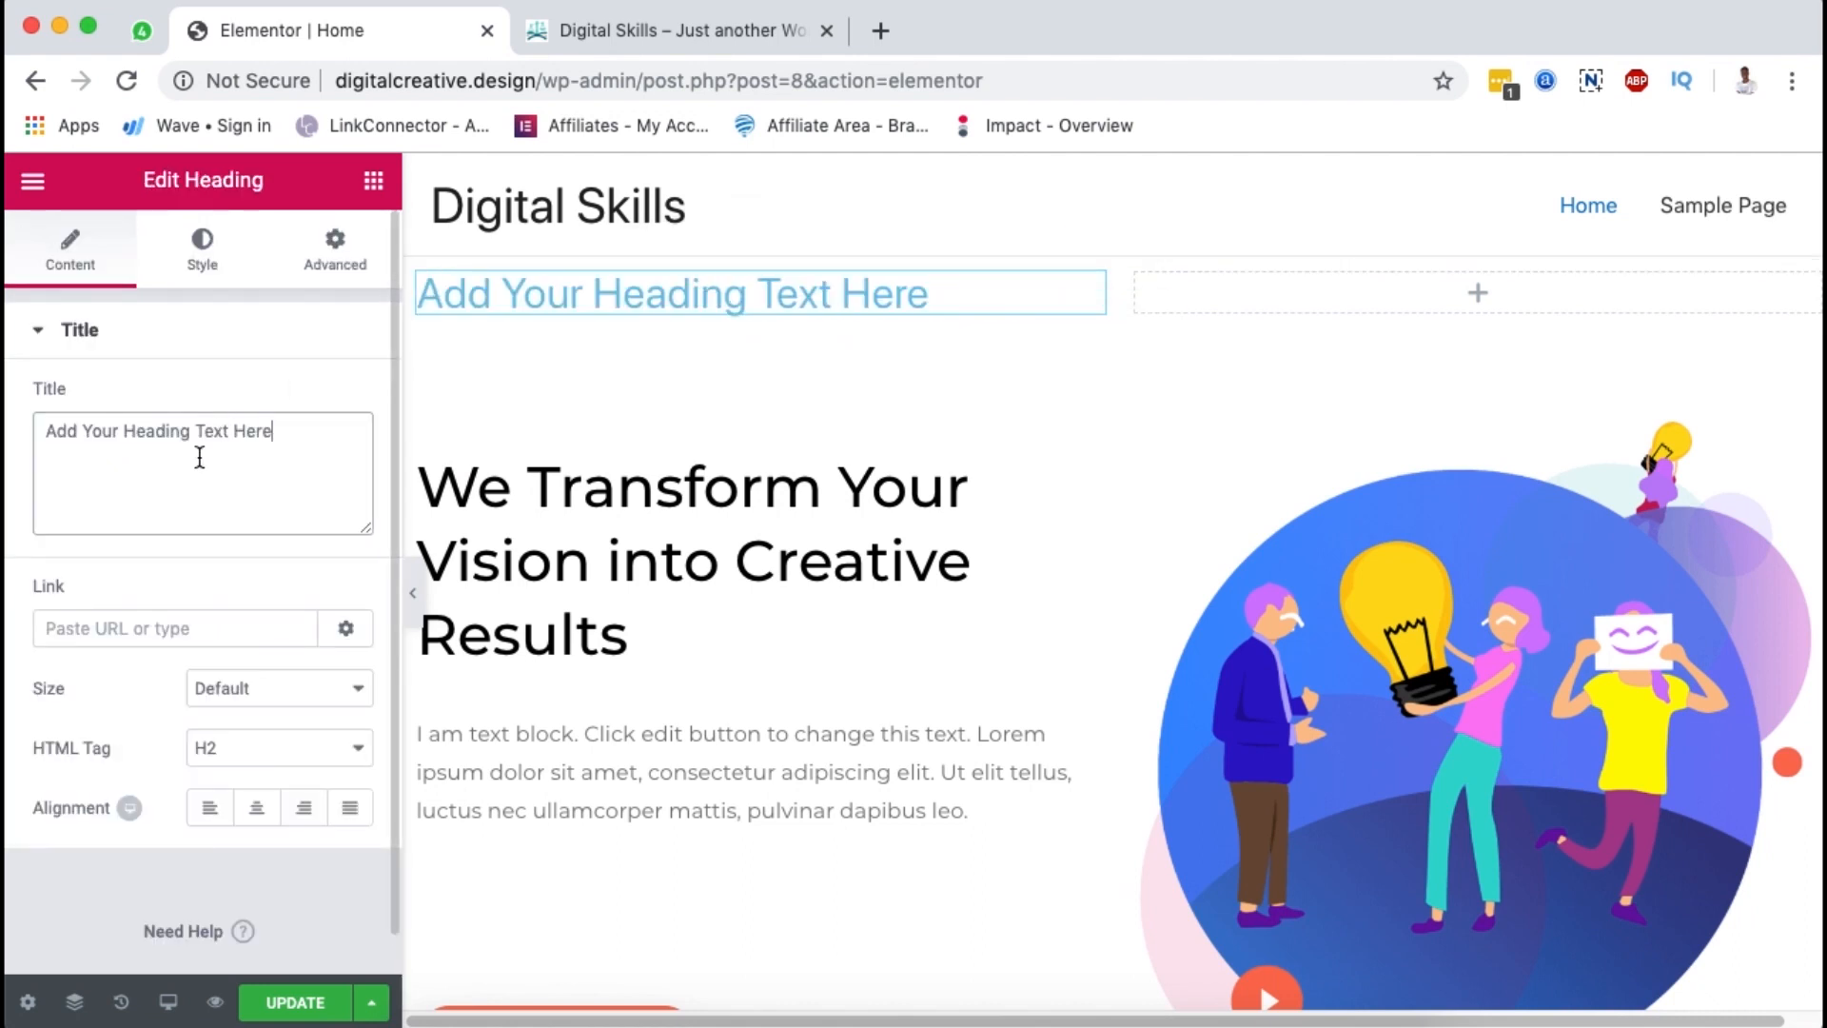
pyautogui.tripleClick(194, 441)
pyautogui.write('Best Digital School')
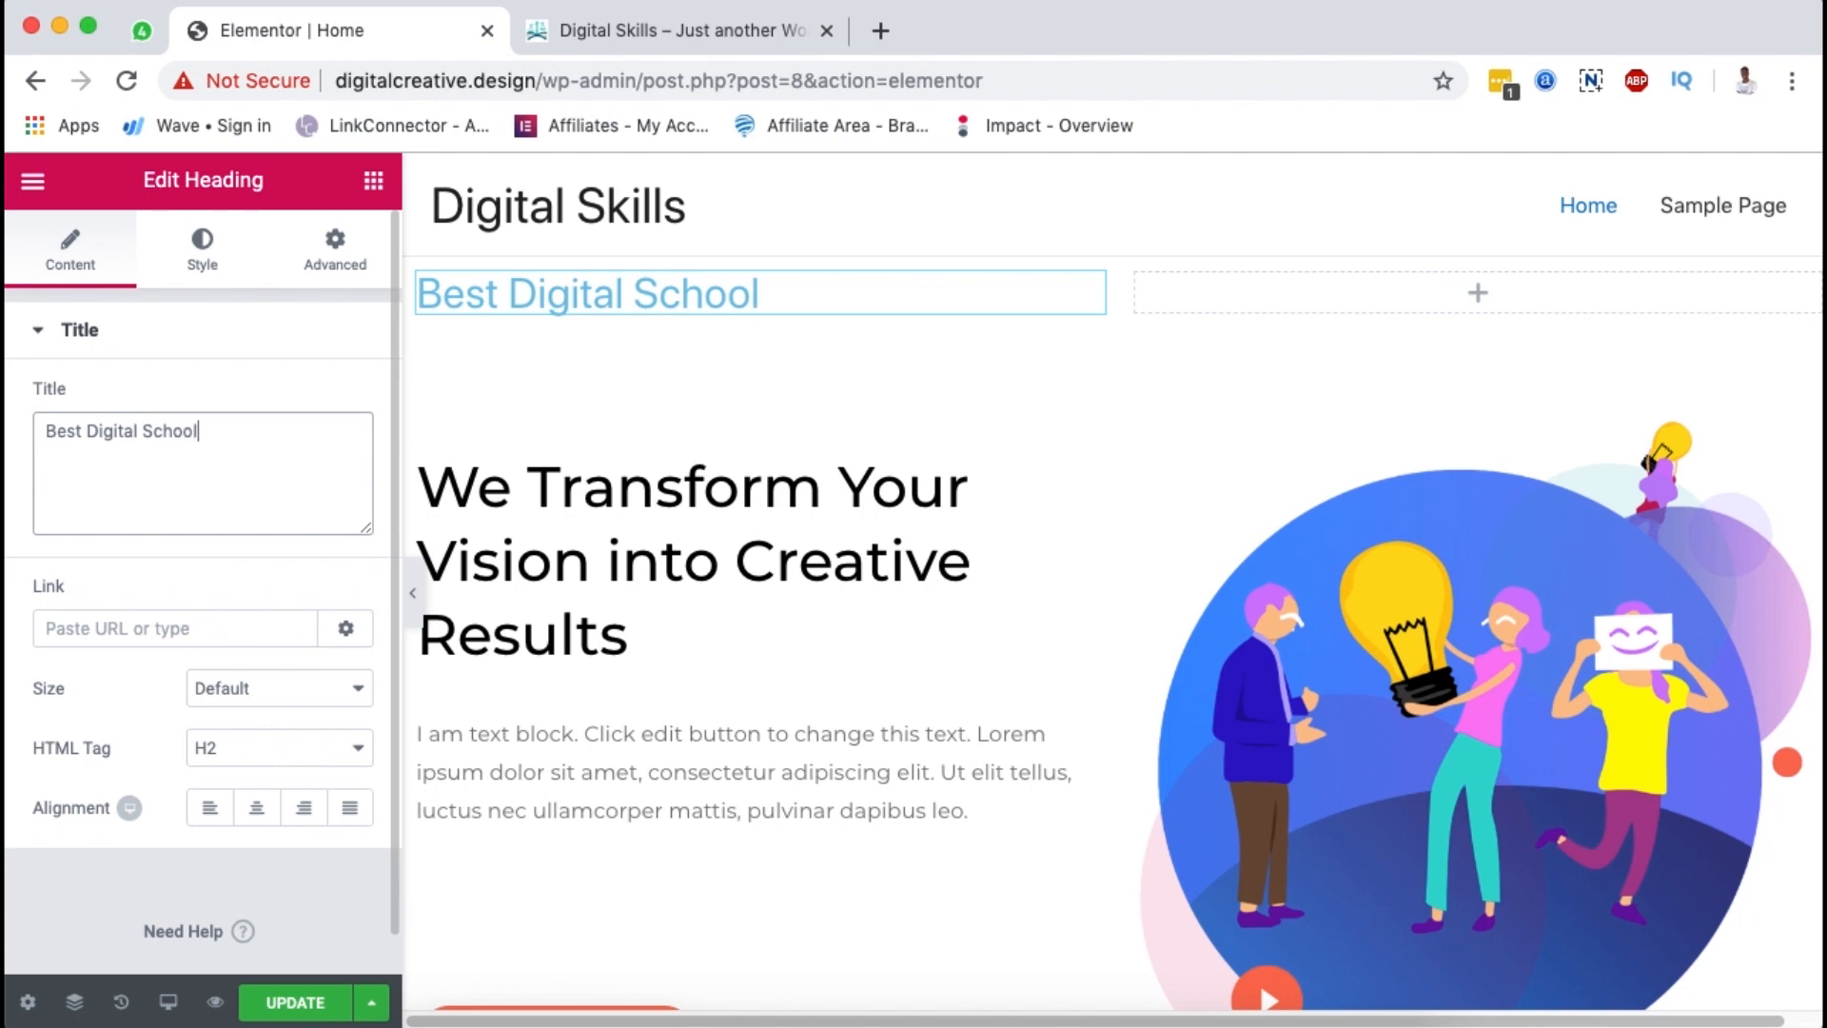
# Step: Set the font family of the "Best Digital School" heading to PT Sans
pyautogui.click(201, 252)
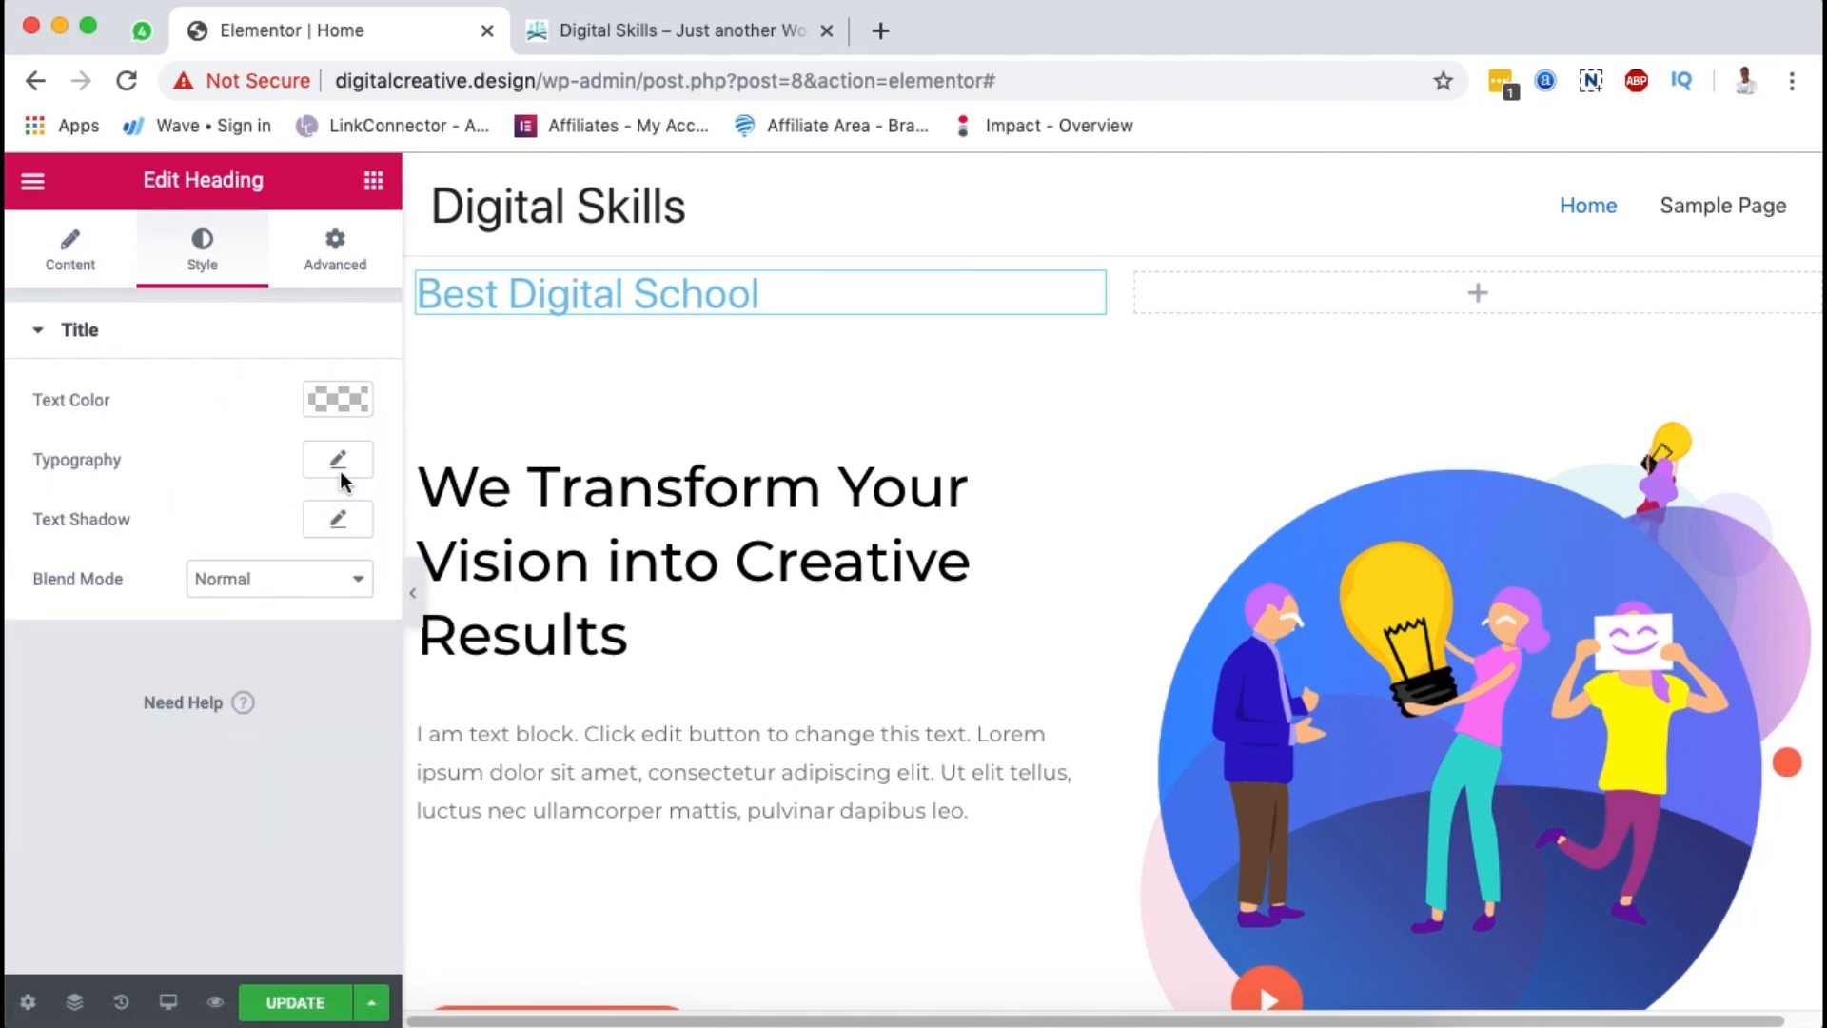
pyautogui.click(338, 460)
pyautogui.scroll(-3, 250, 687)
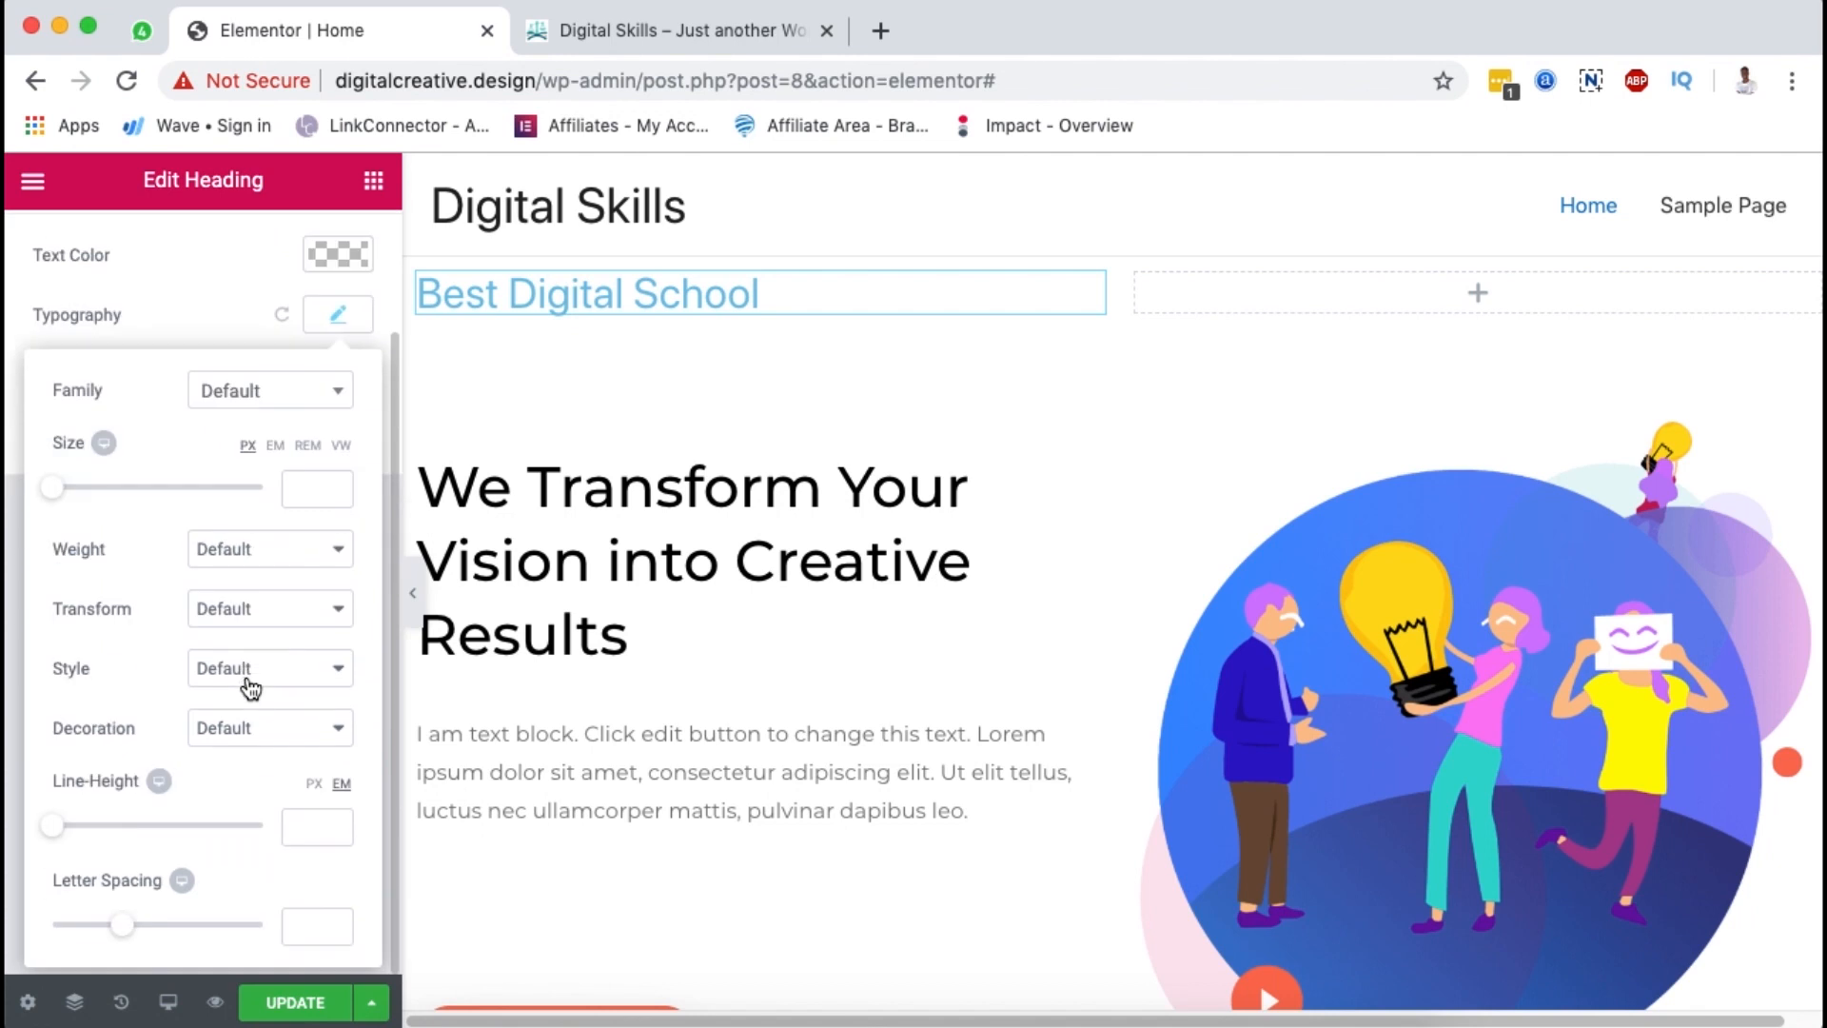
pyautogui.click(264, 390)
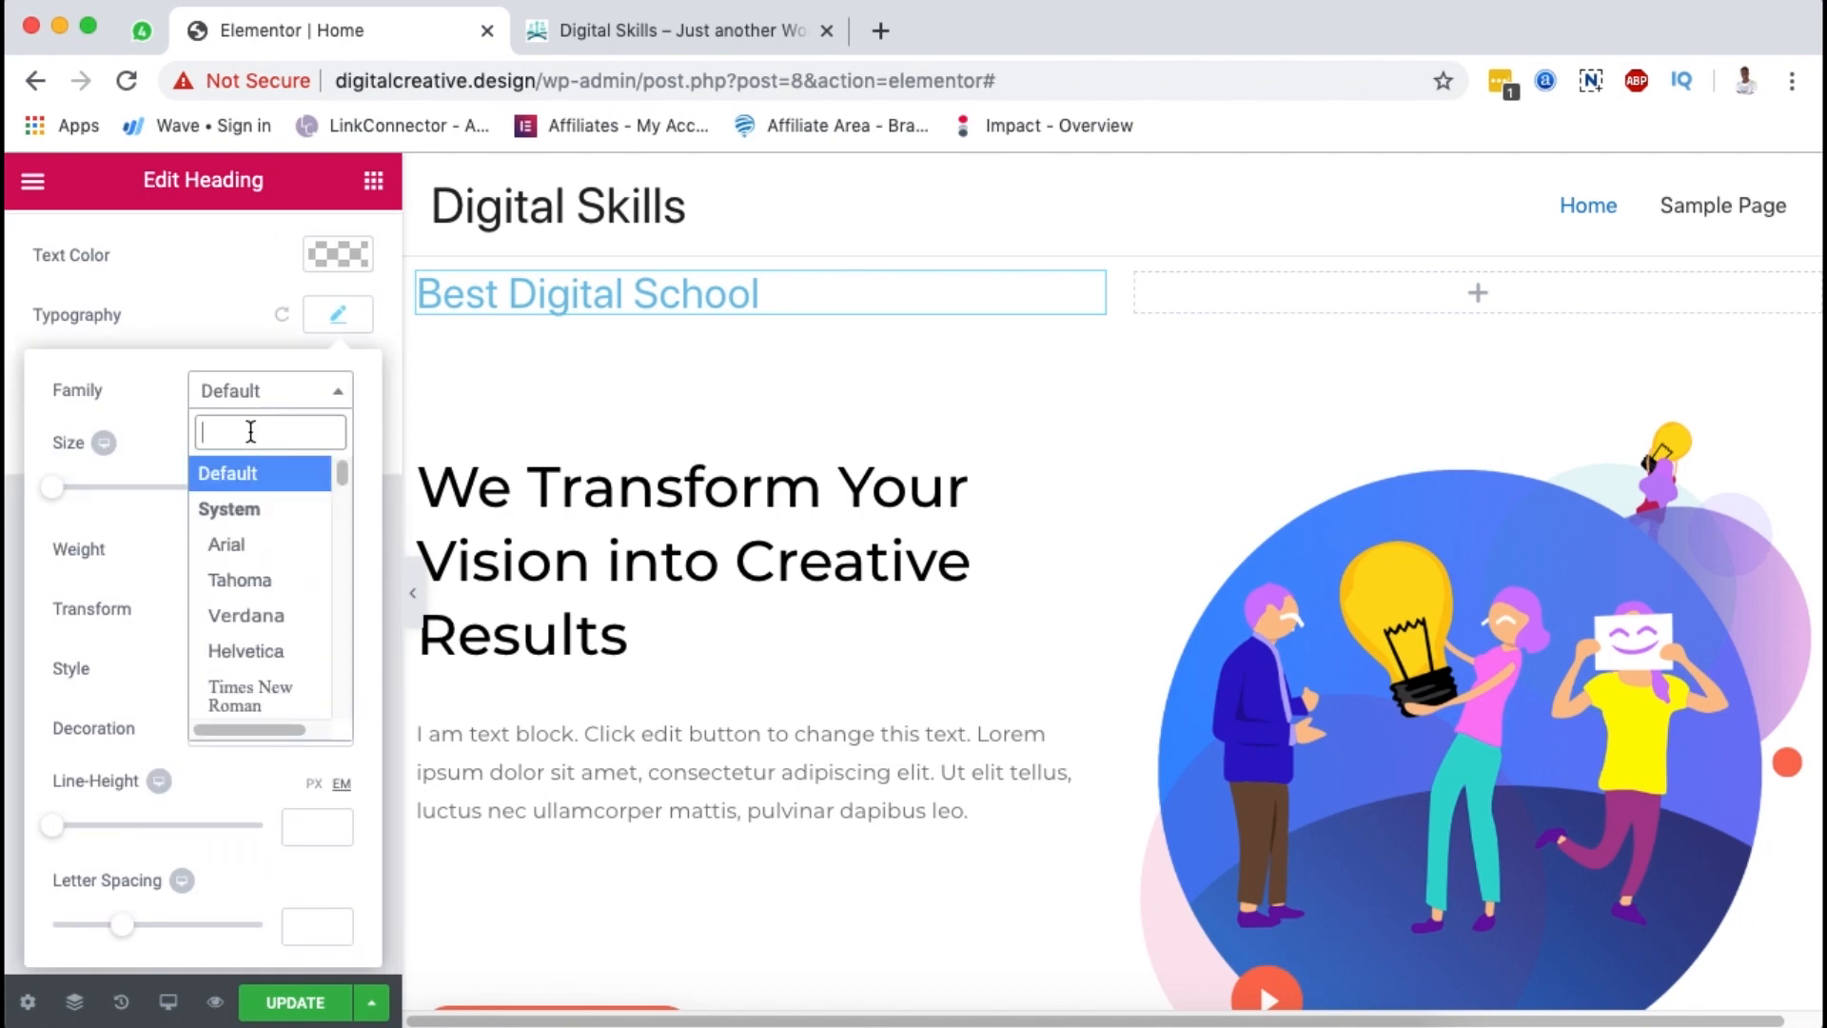
pyautogui.write('pt')
pyautogui.click(249, 511)
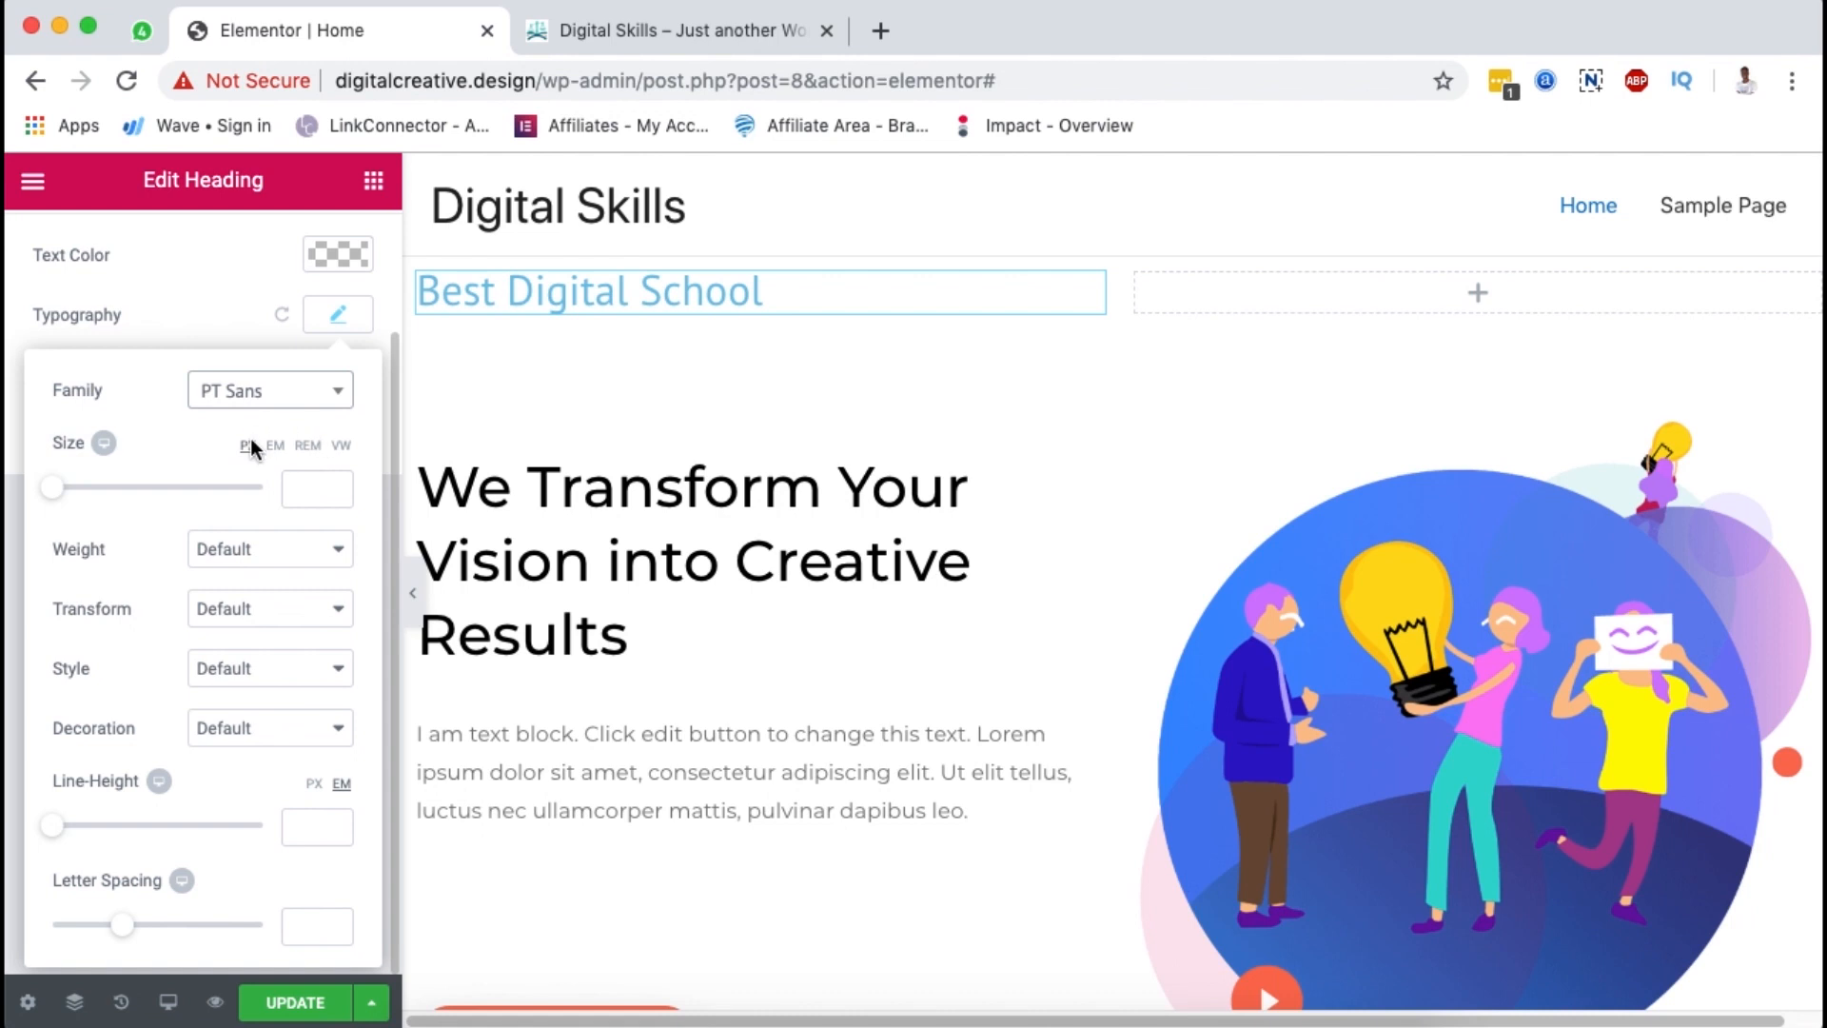
# Step: Set the heading's font size to 72 px and its weight to 700, leaving the text transform at Default
pyautogui.moveTo(121, 487); pyautogui.dragTo(122, 496)
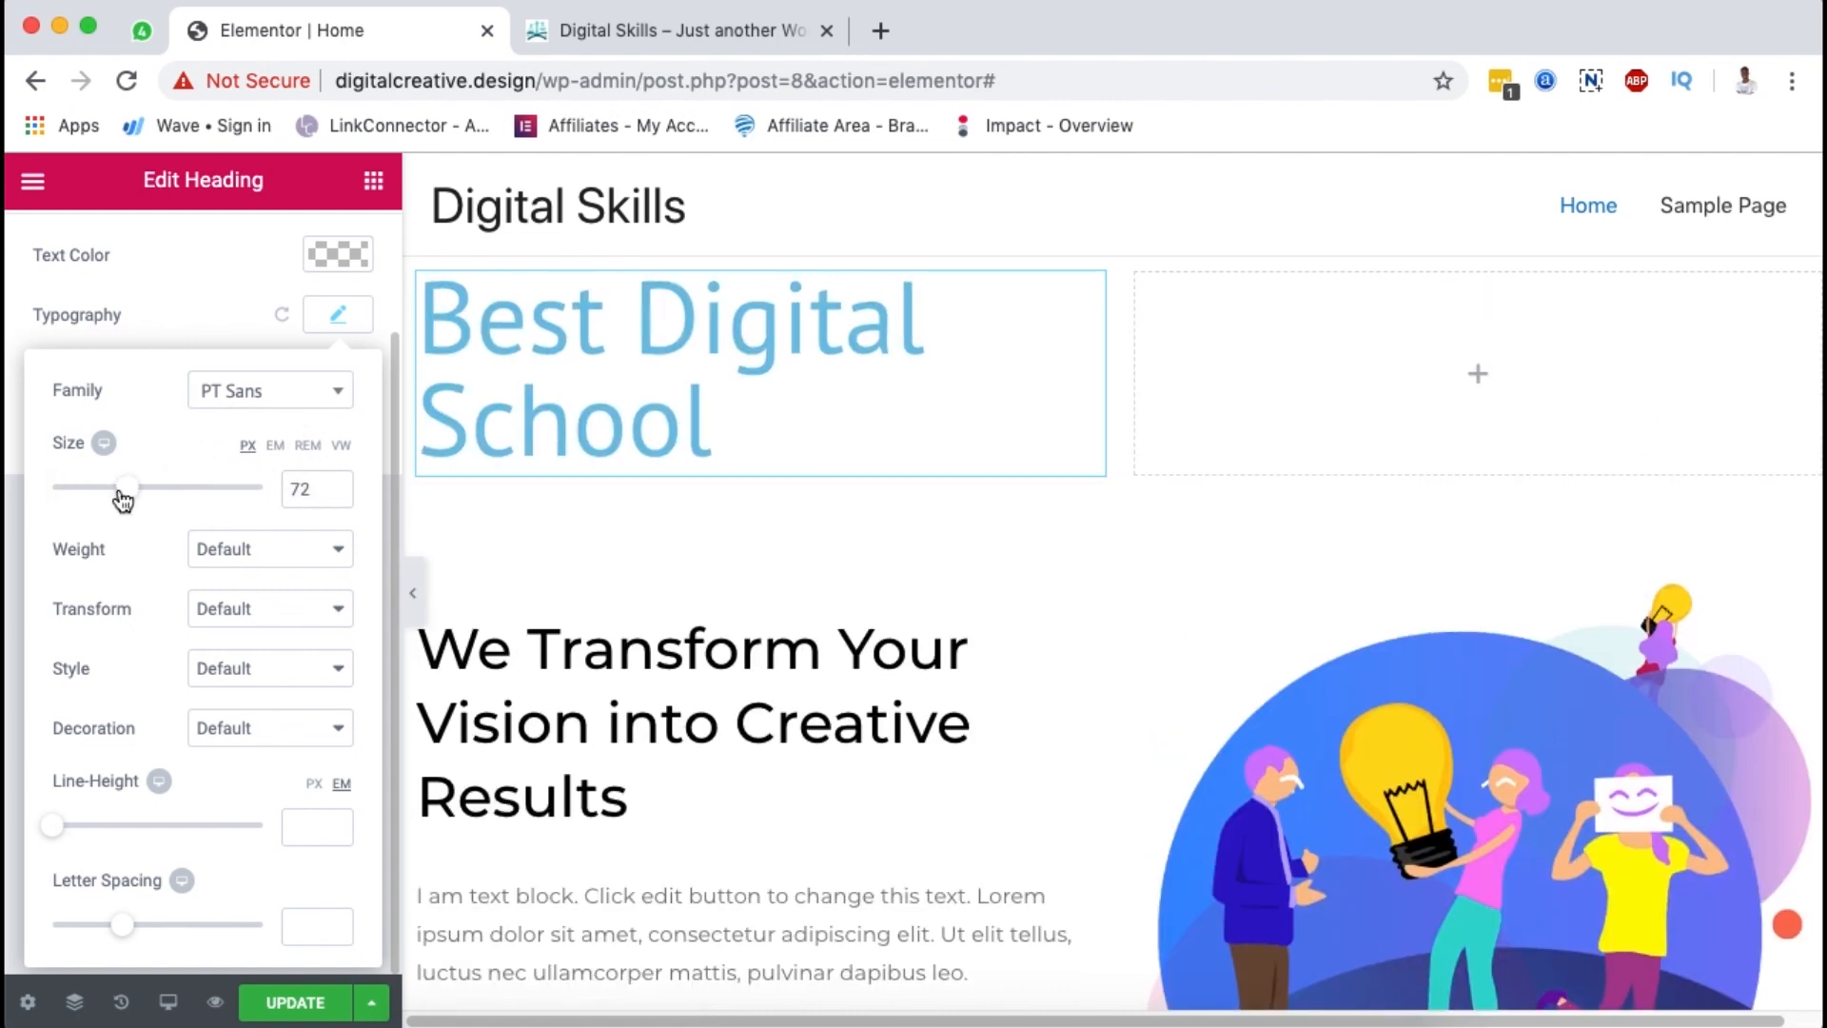
pyautogui.click(274, 561)
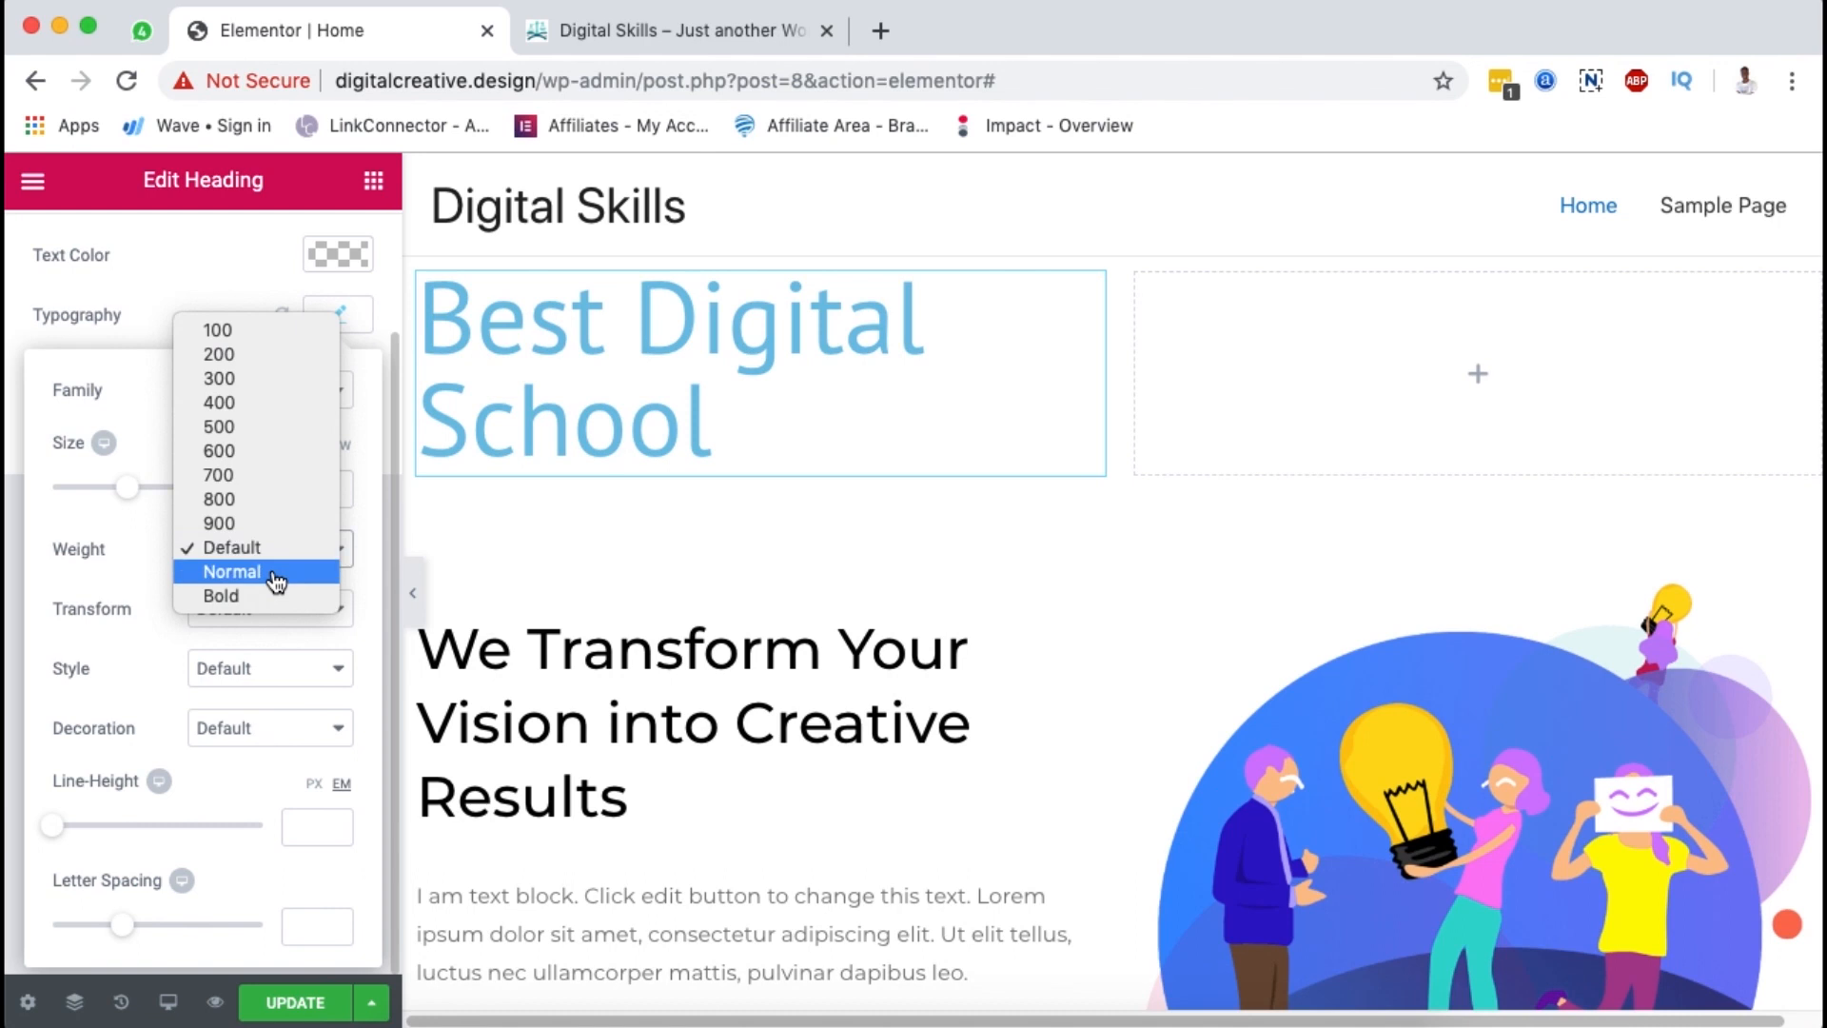
pyautogui.click(254, 475)
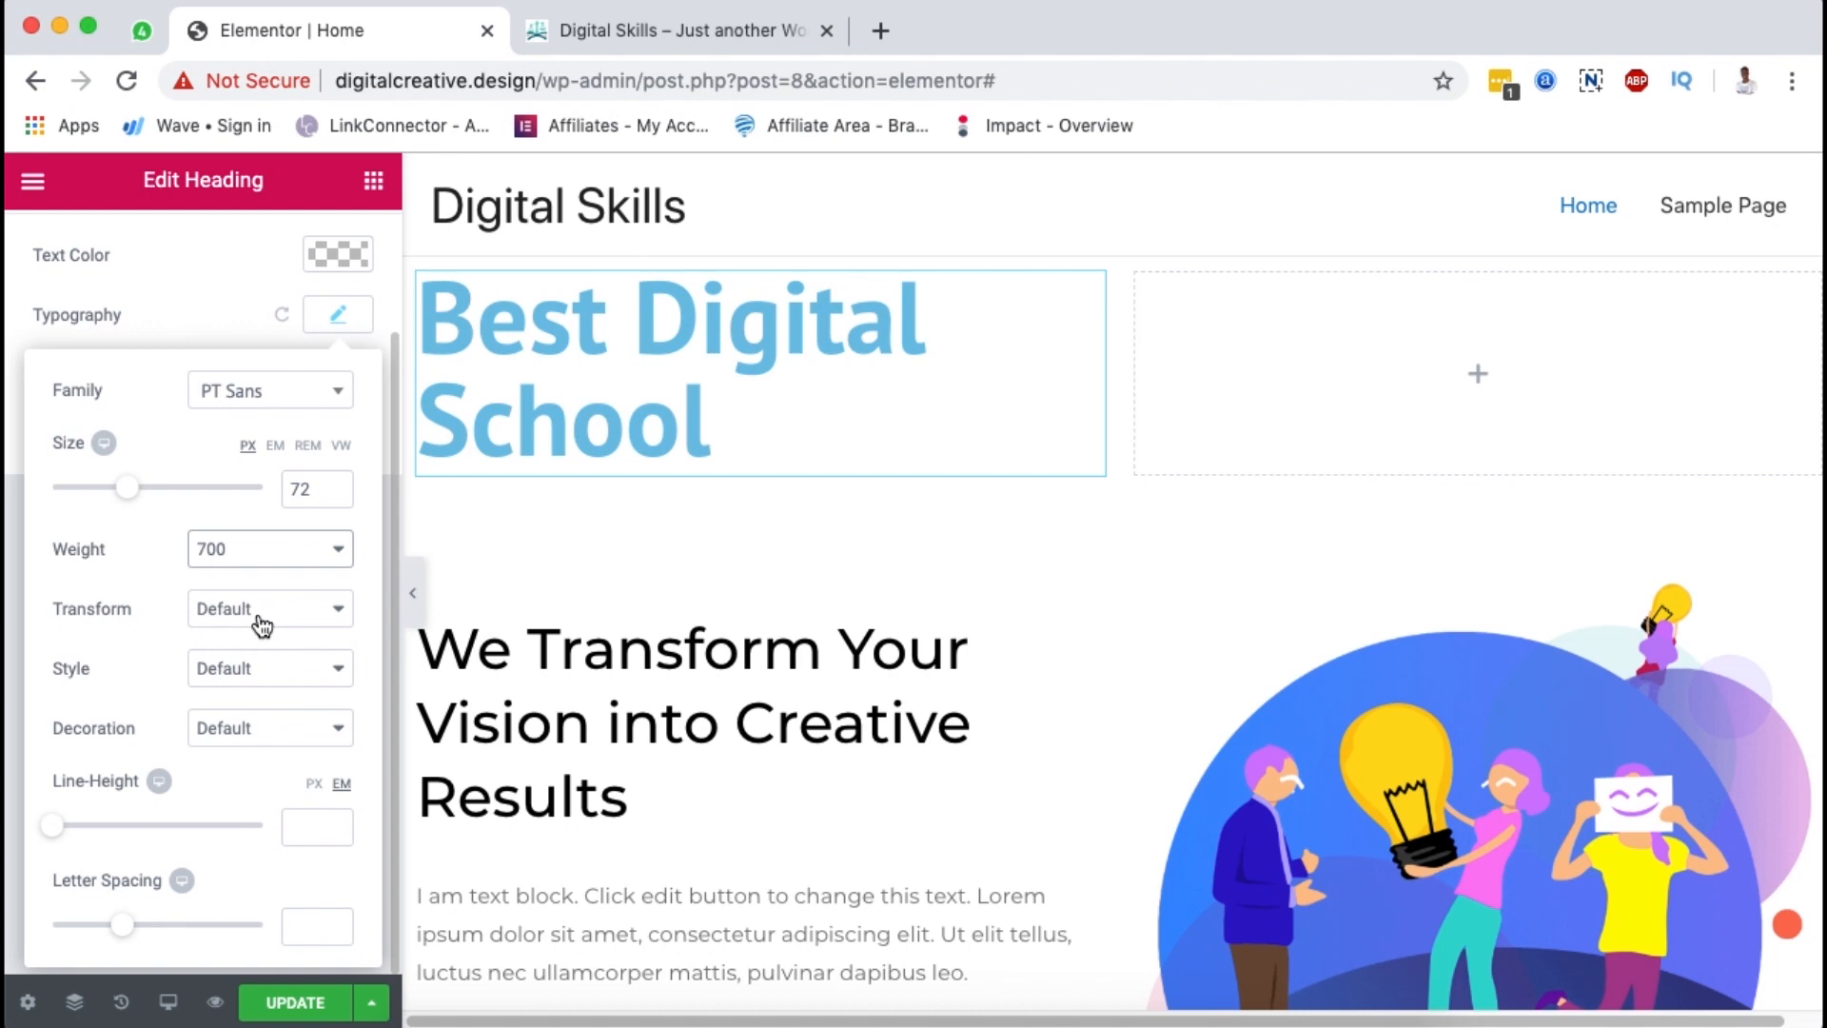
pyautogui.click(257, 618)
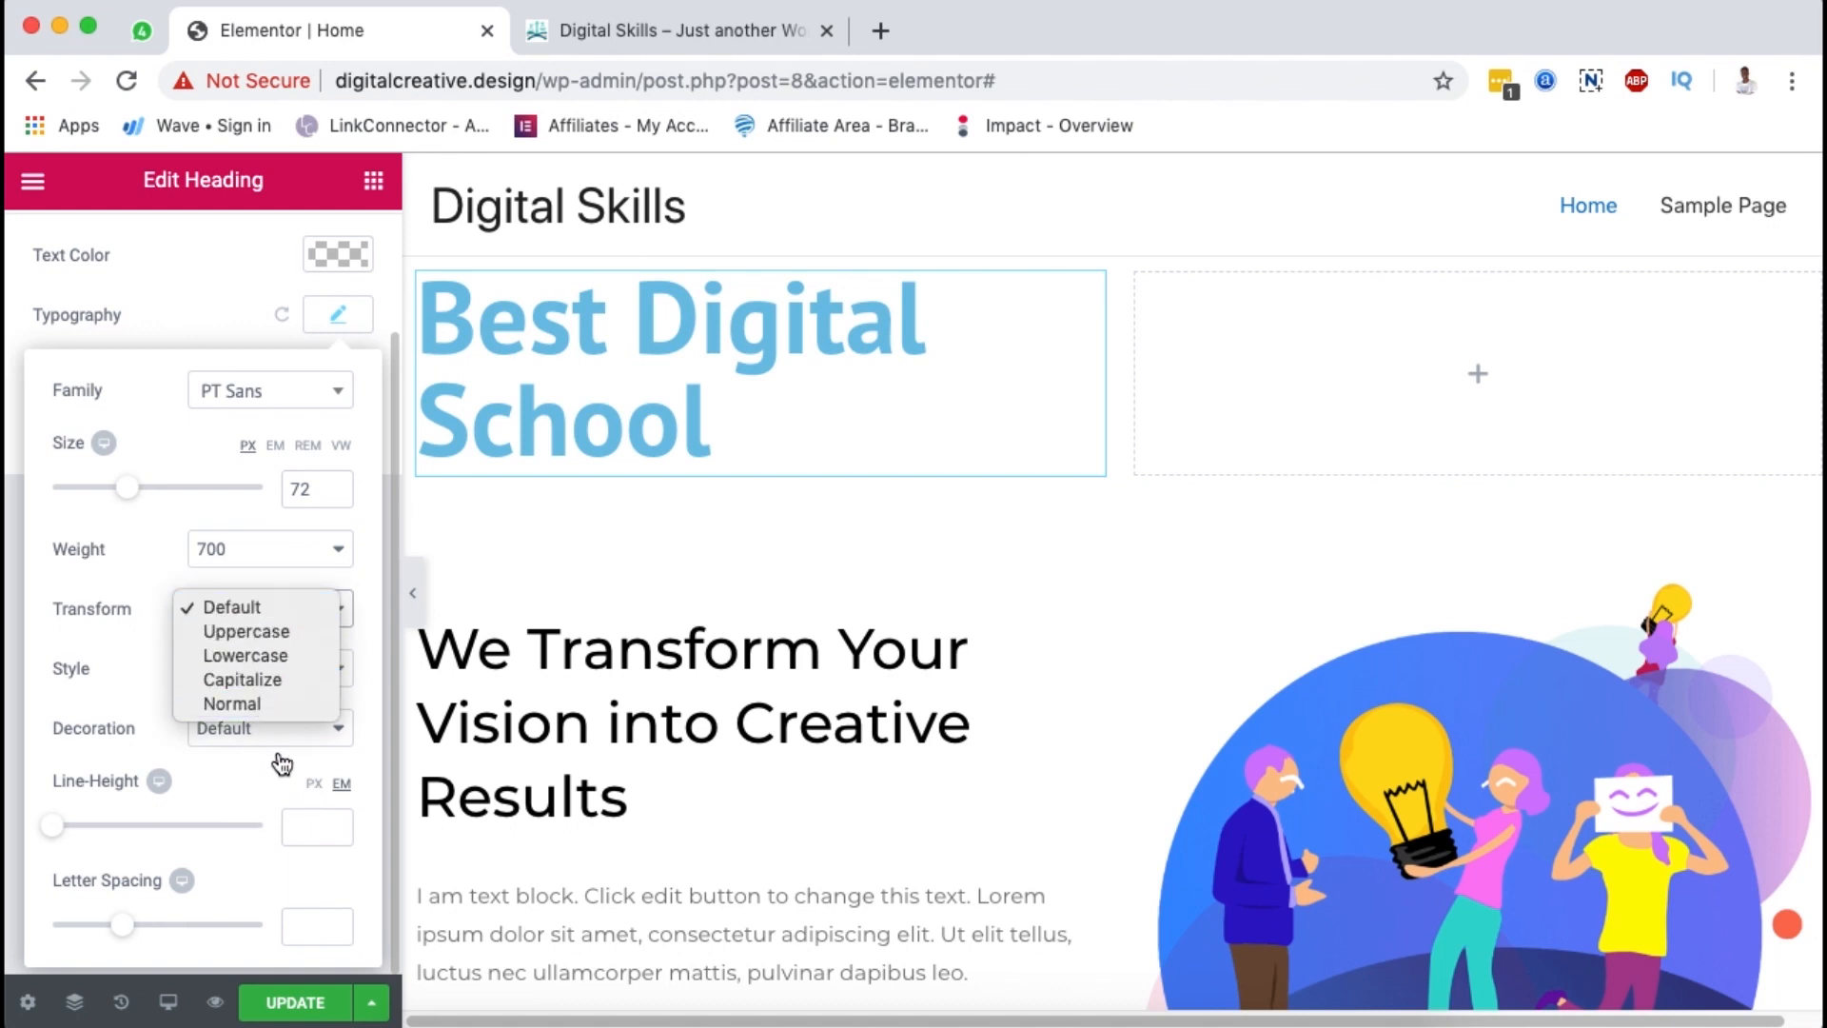
pyautogui.click(93, 651)
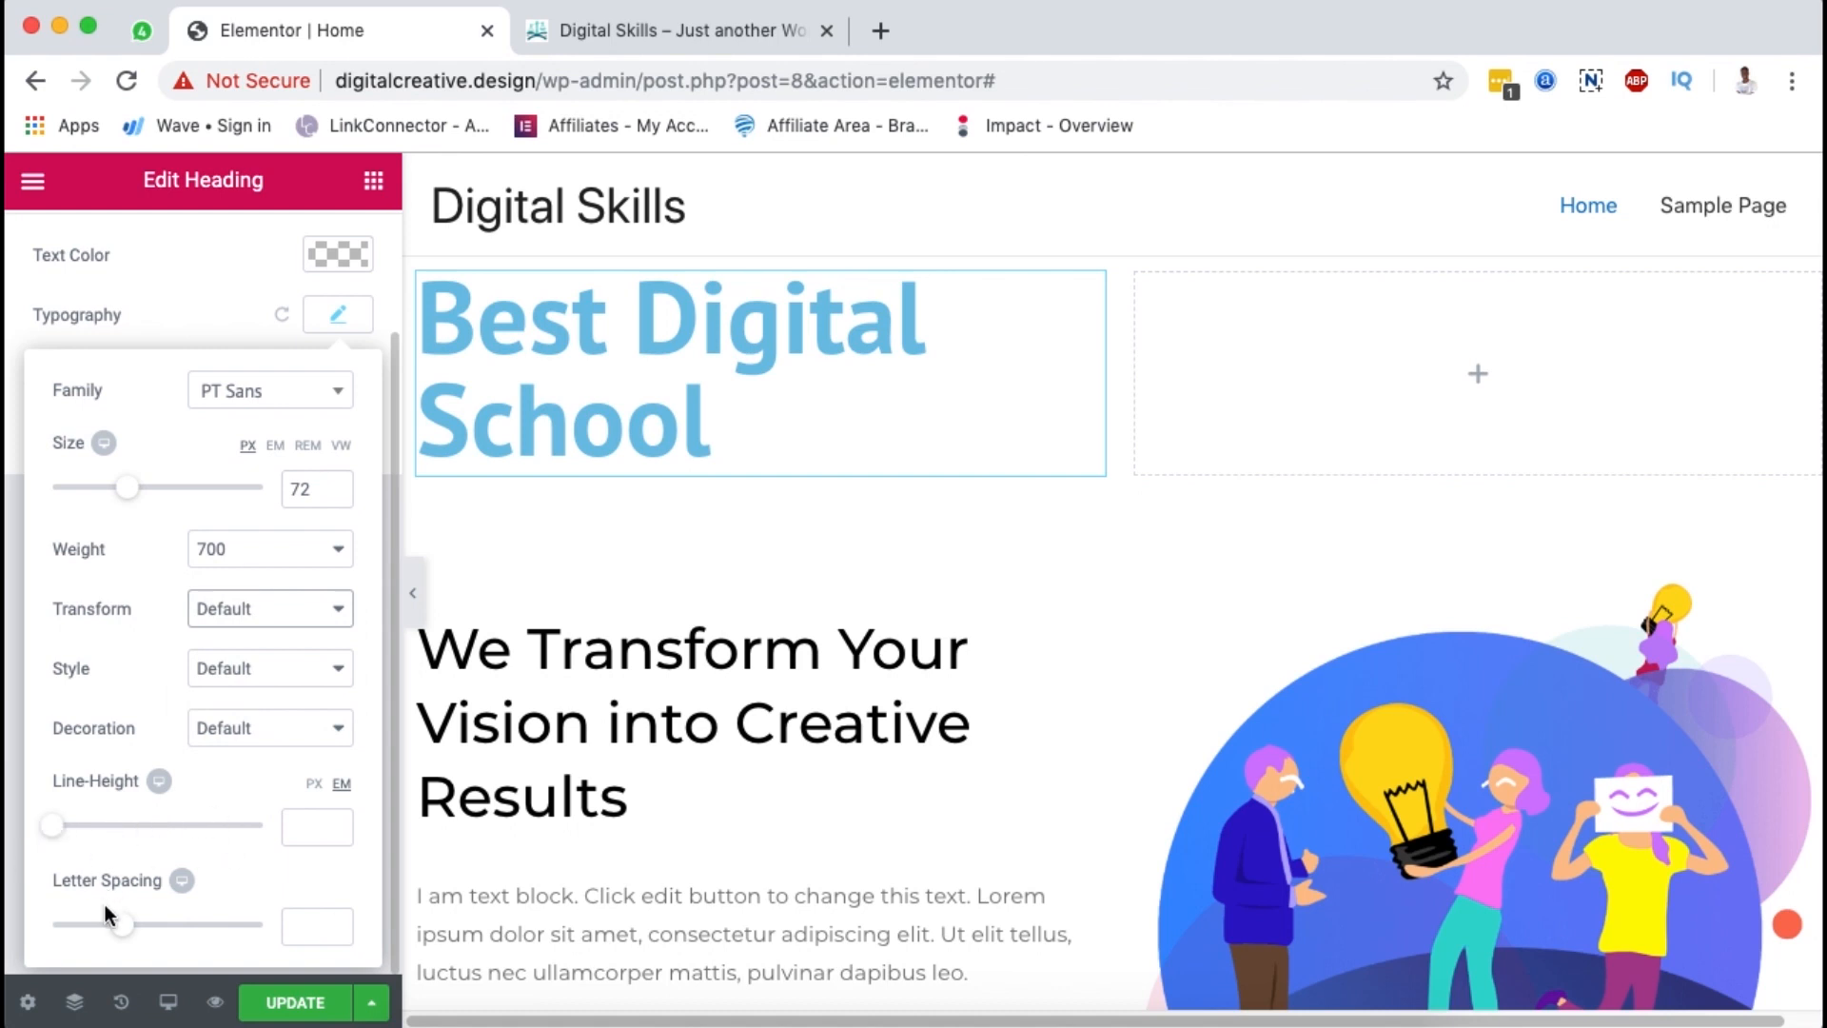
pyautogui.click(335, 317)
# Step: Set the text color of the "Best Digital School" heading to purple
pyautogui.click(322, 259)
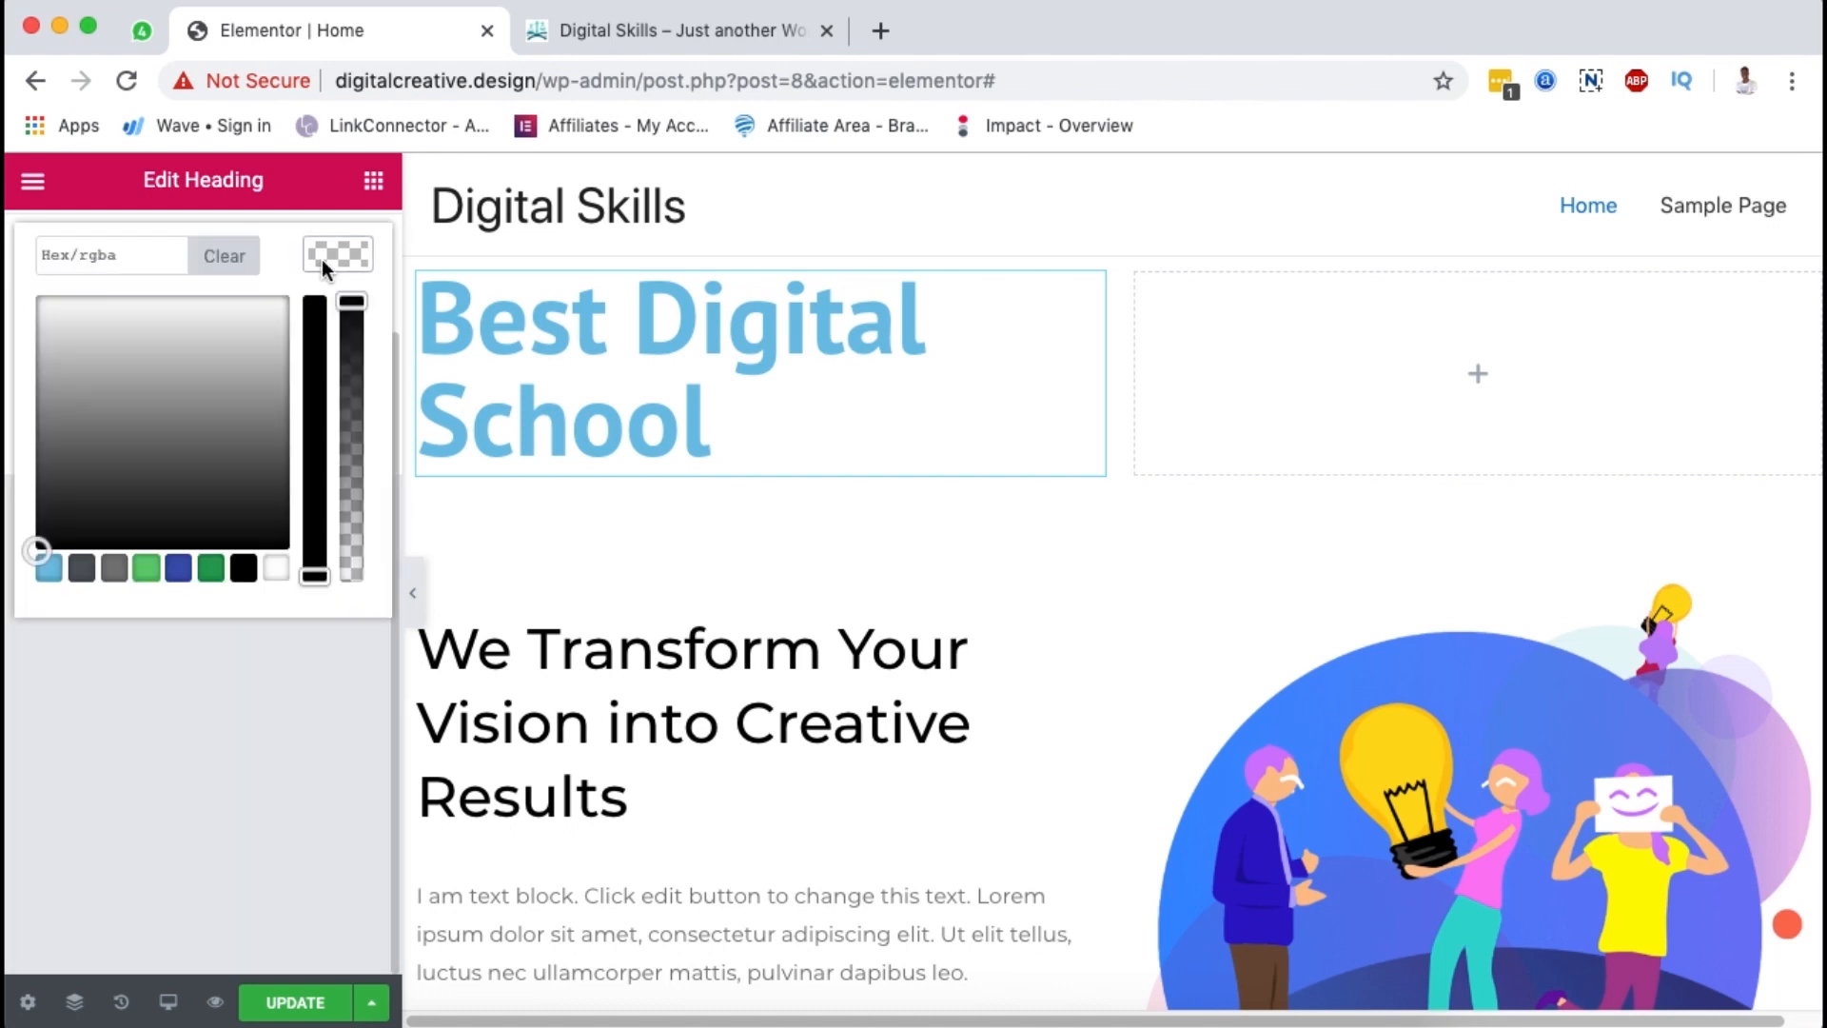
pyautogui.click(136, 489)
pyautogui.moveTo(138, 633); pyautogui.dragTo(130, 505)
pyautogui.moveTo(200, 633); pyautogui.dragTo(188, 542)
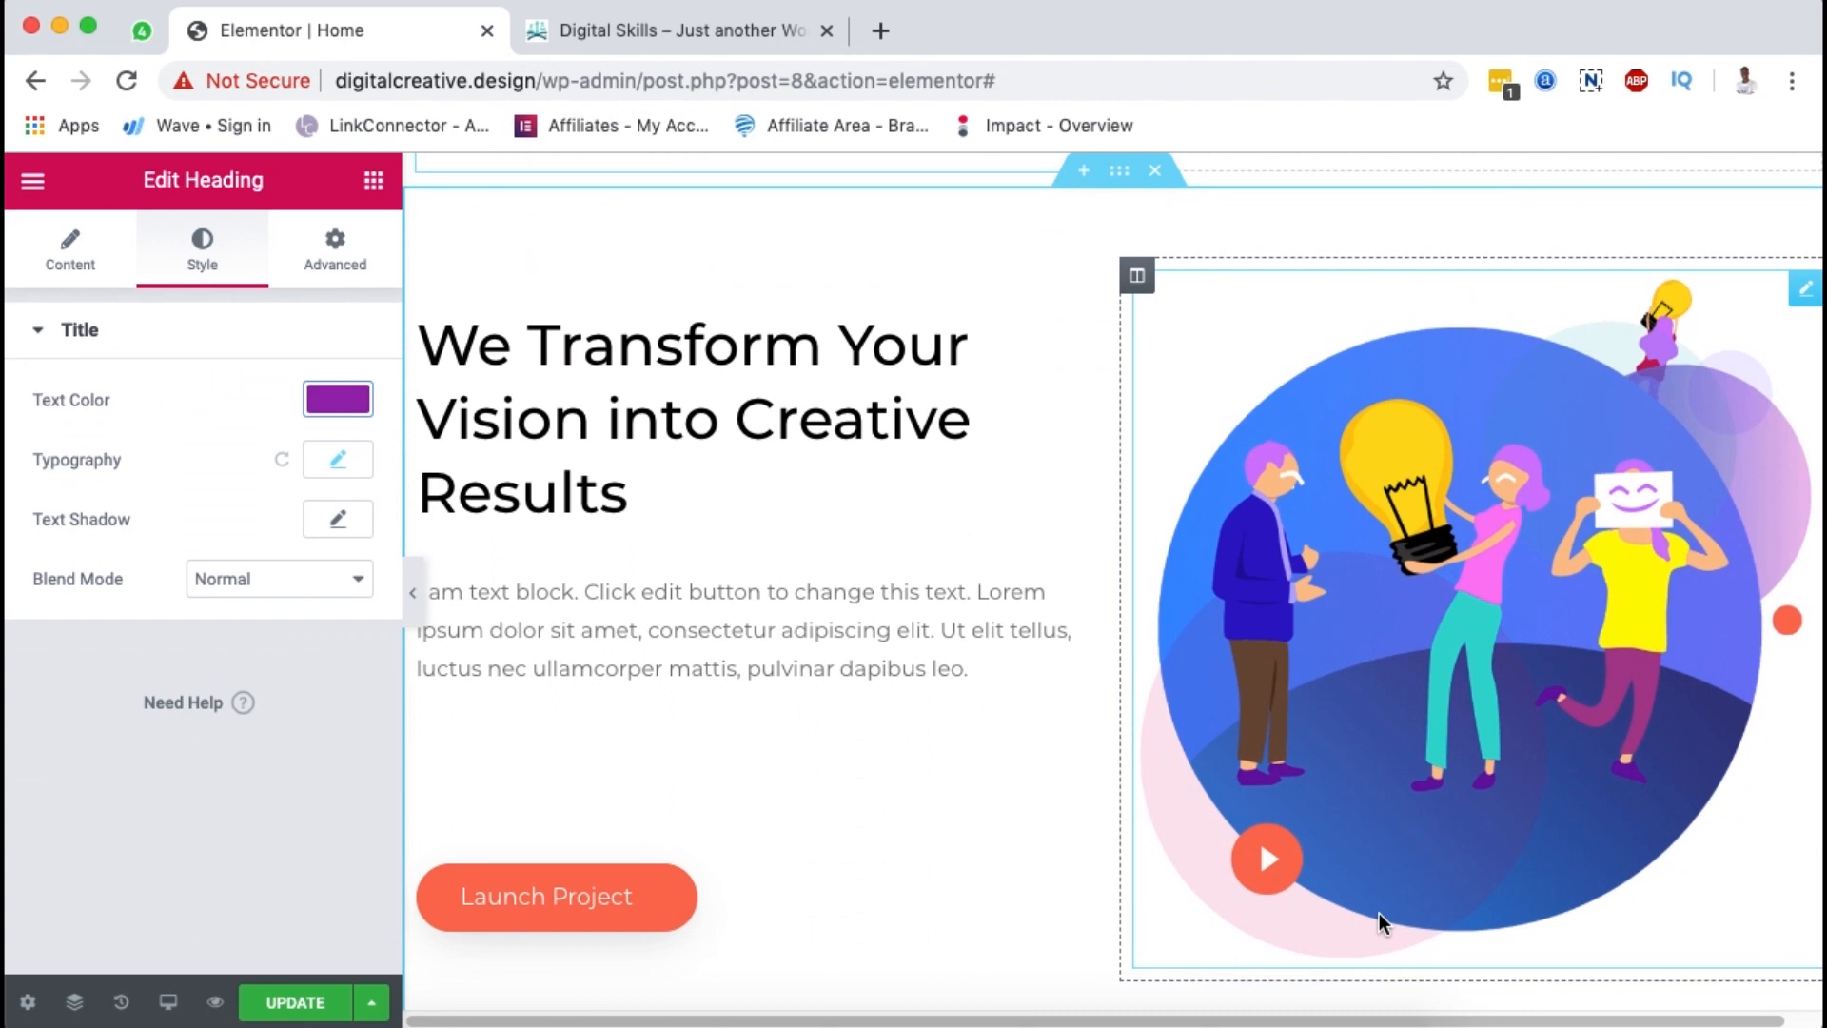
# Step: Copy the light-bulb illustration from the "We Transform Your Vision" section and paste it into the empty column beside the new heading
pyautogui.scroll(3, 1379, 912)
pyautogui.scroll(-2, 1379, 911)
pyautogui.scroll(-1, 1378, 912)
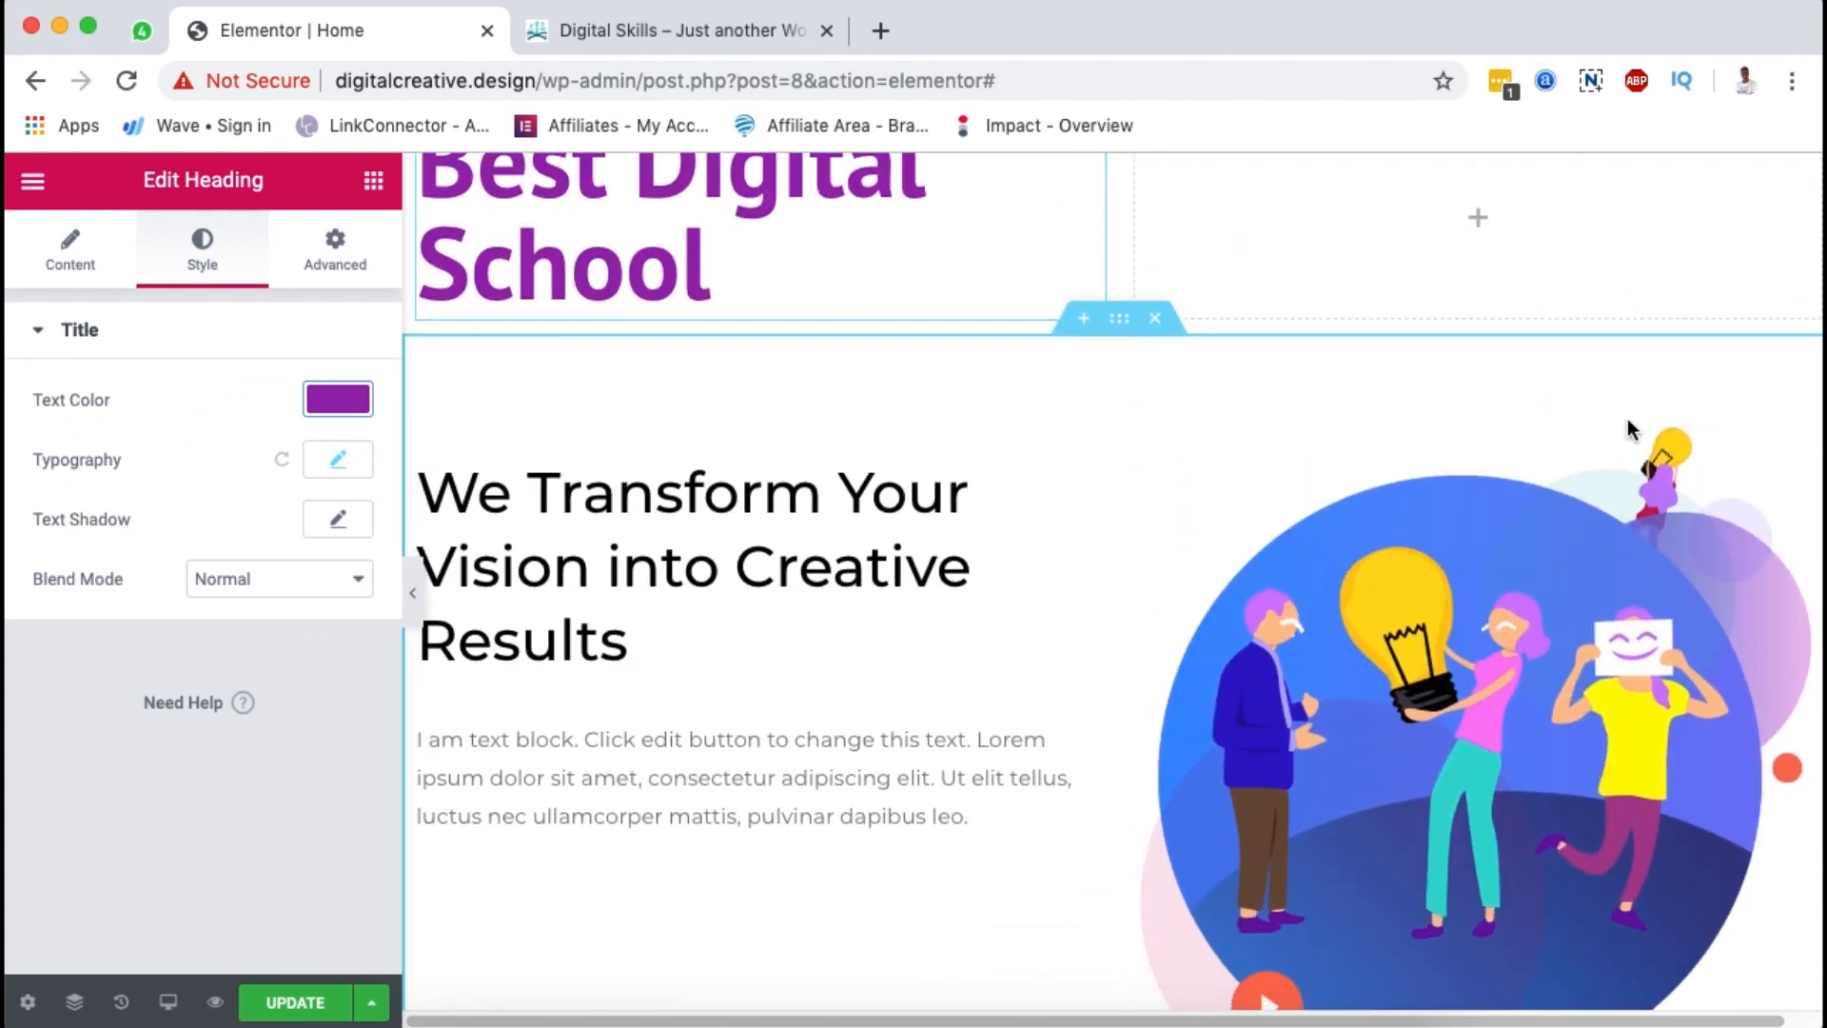
pyautogui.scroll(-3, 1429, 786)
pyautogui.scroll(3, 1429, 787)
pyautogui.scroll(1, 1429, 776)
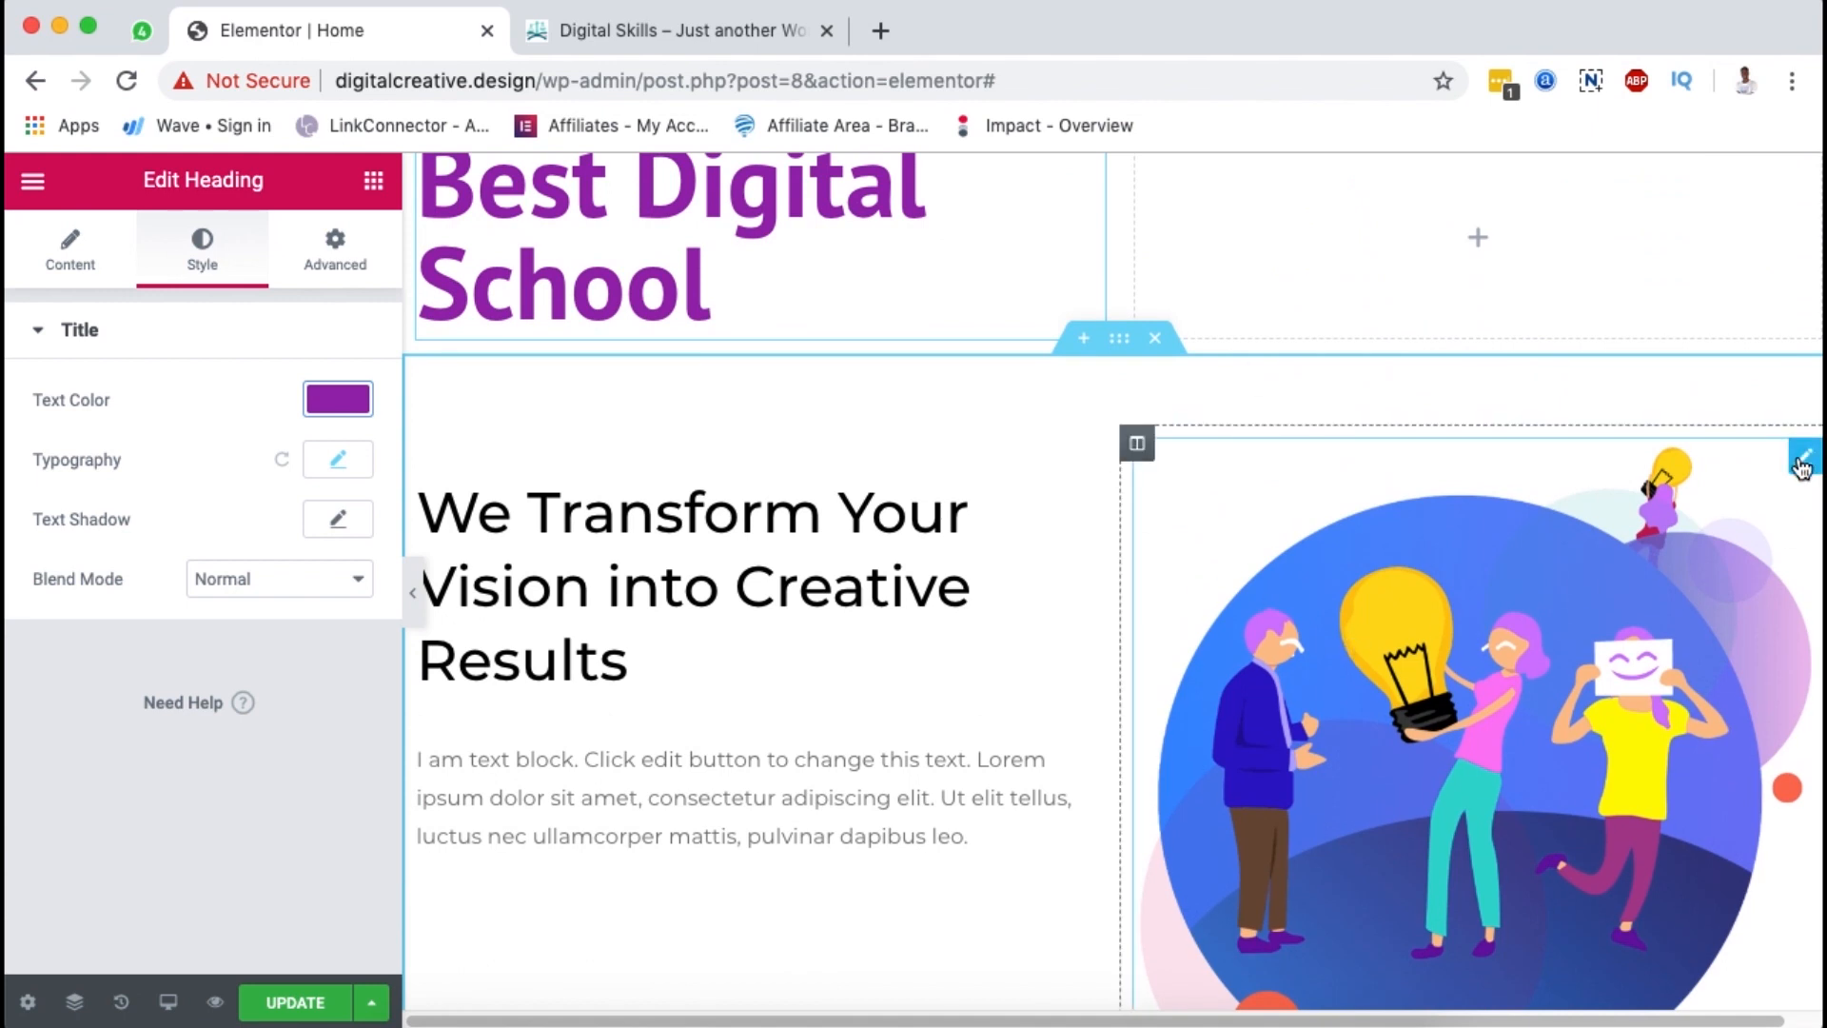
pyautogui.rightClick(1801, 466)
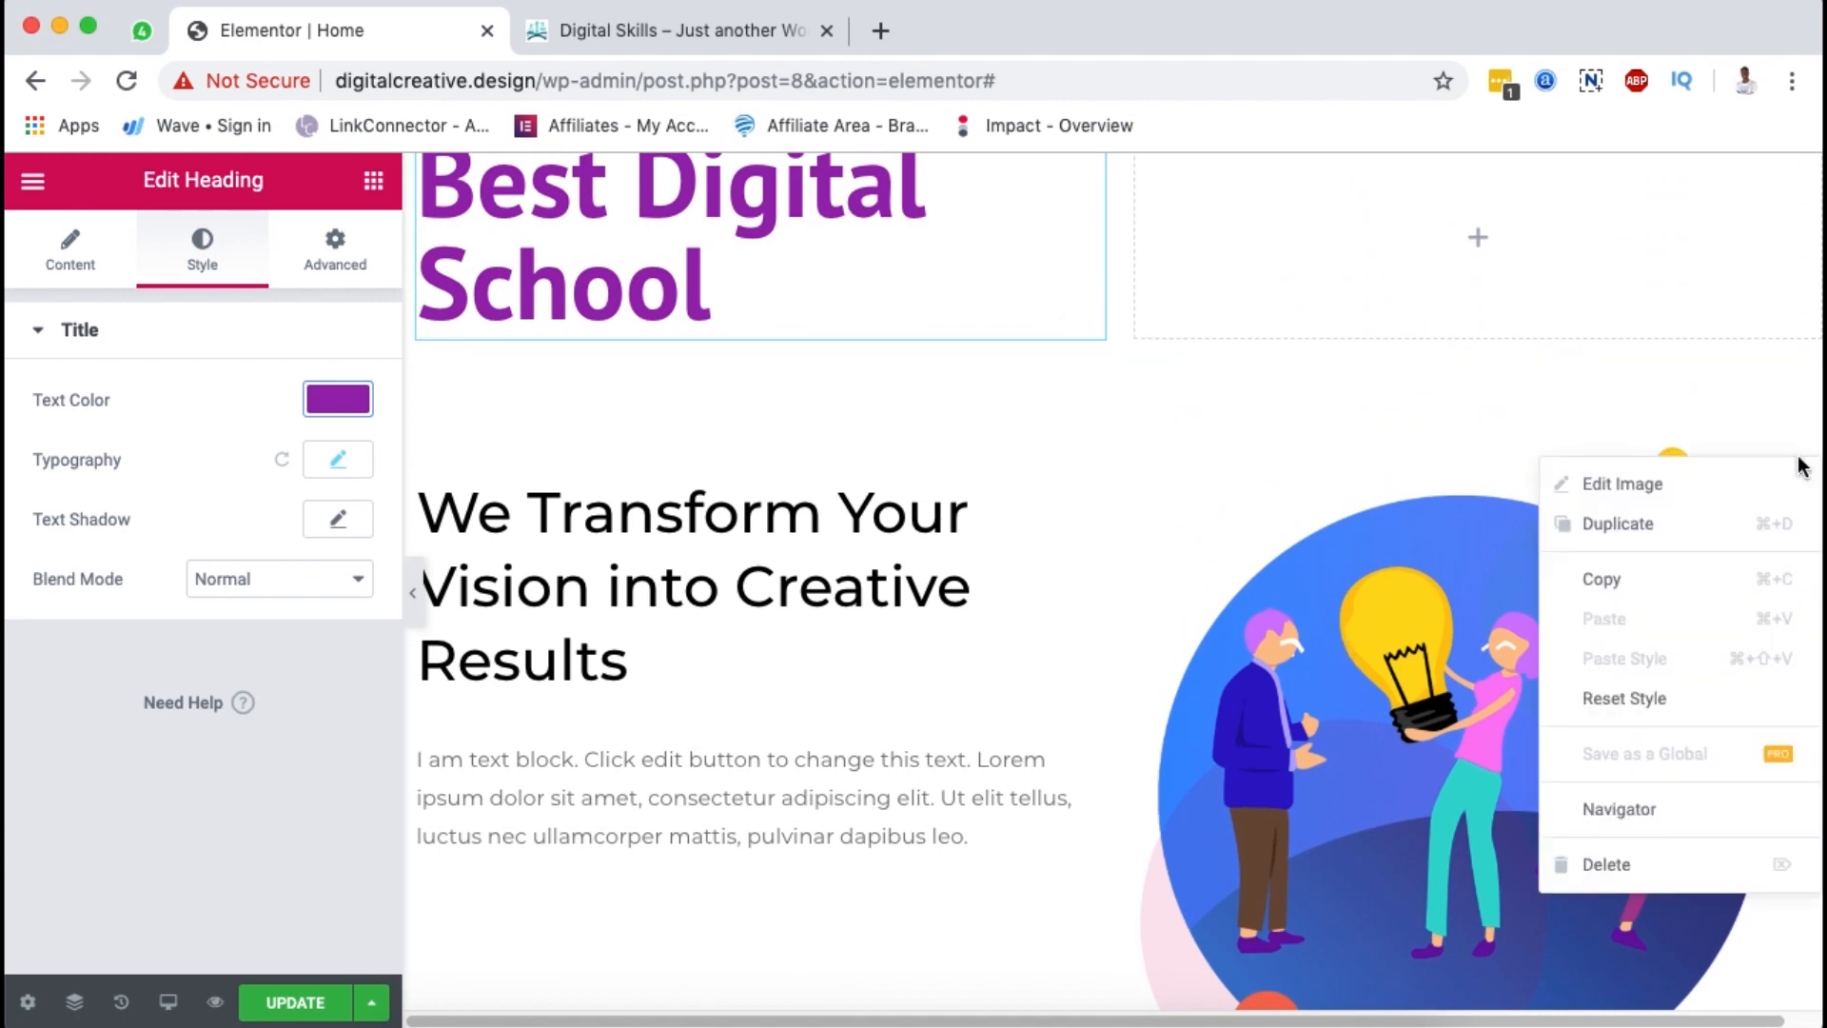
pyautogui.click(1637, 588)
pyautogui.scroll(3, 1545, 293)
pyautogui.click(1138, 283)
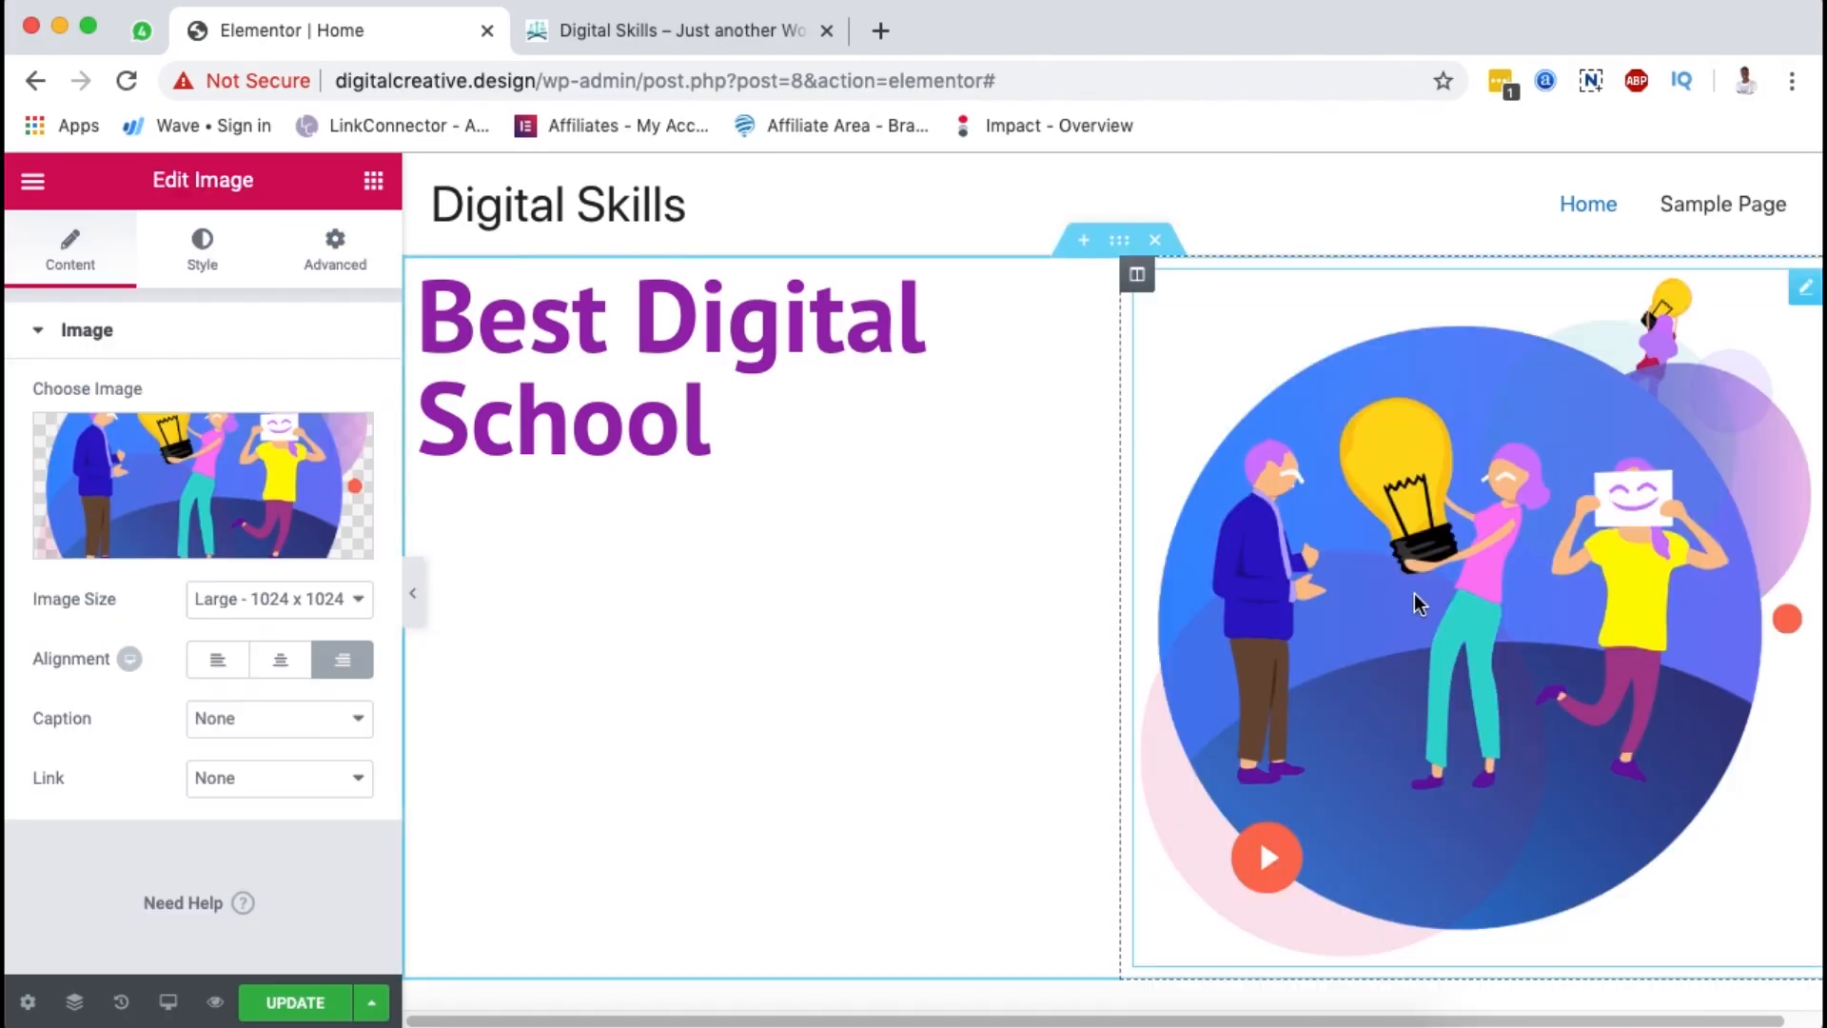
pyautogui.scroll(-4, 1415, 597)
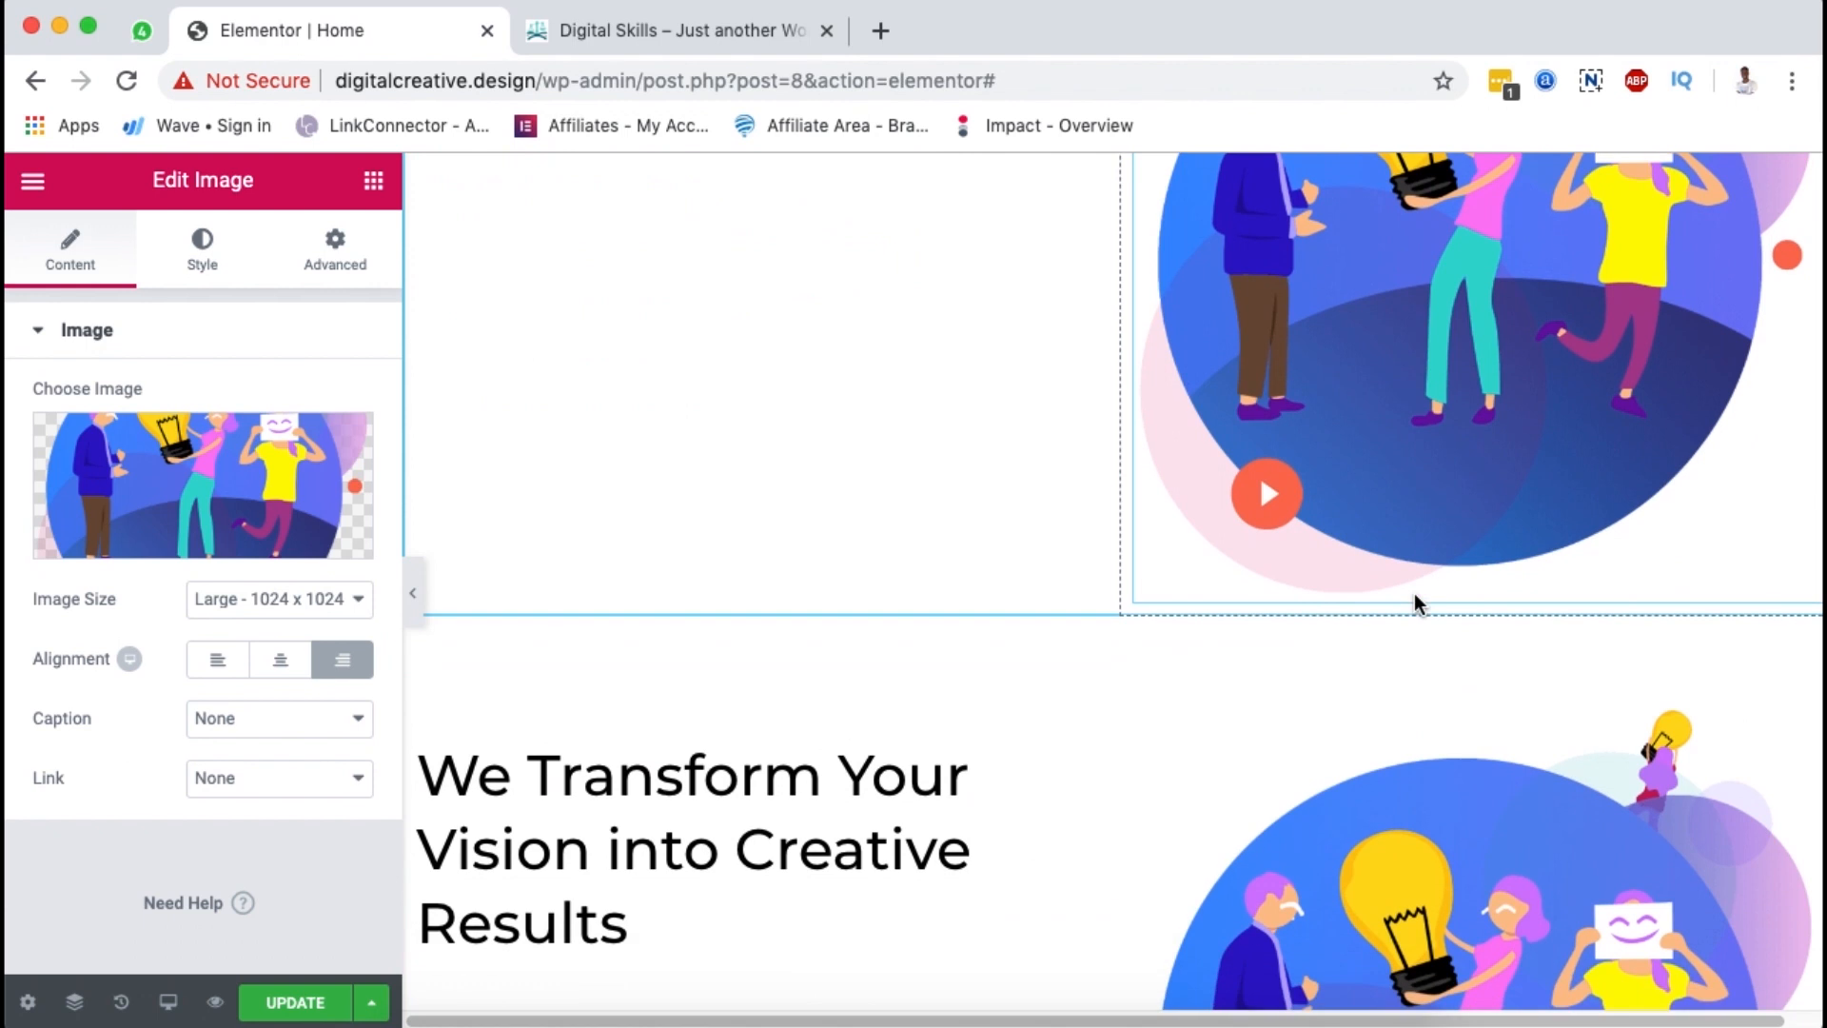
pyautogui.scroll(-5, 1389, 571)
pyautogui.scroll(4, 1360, 547)
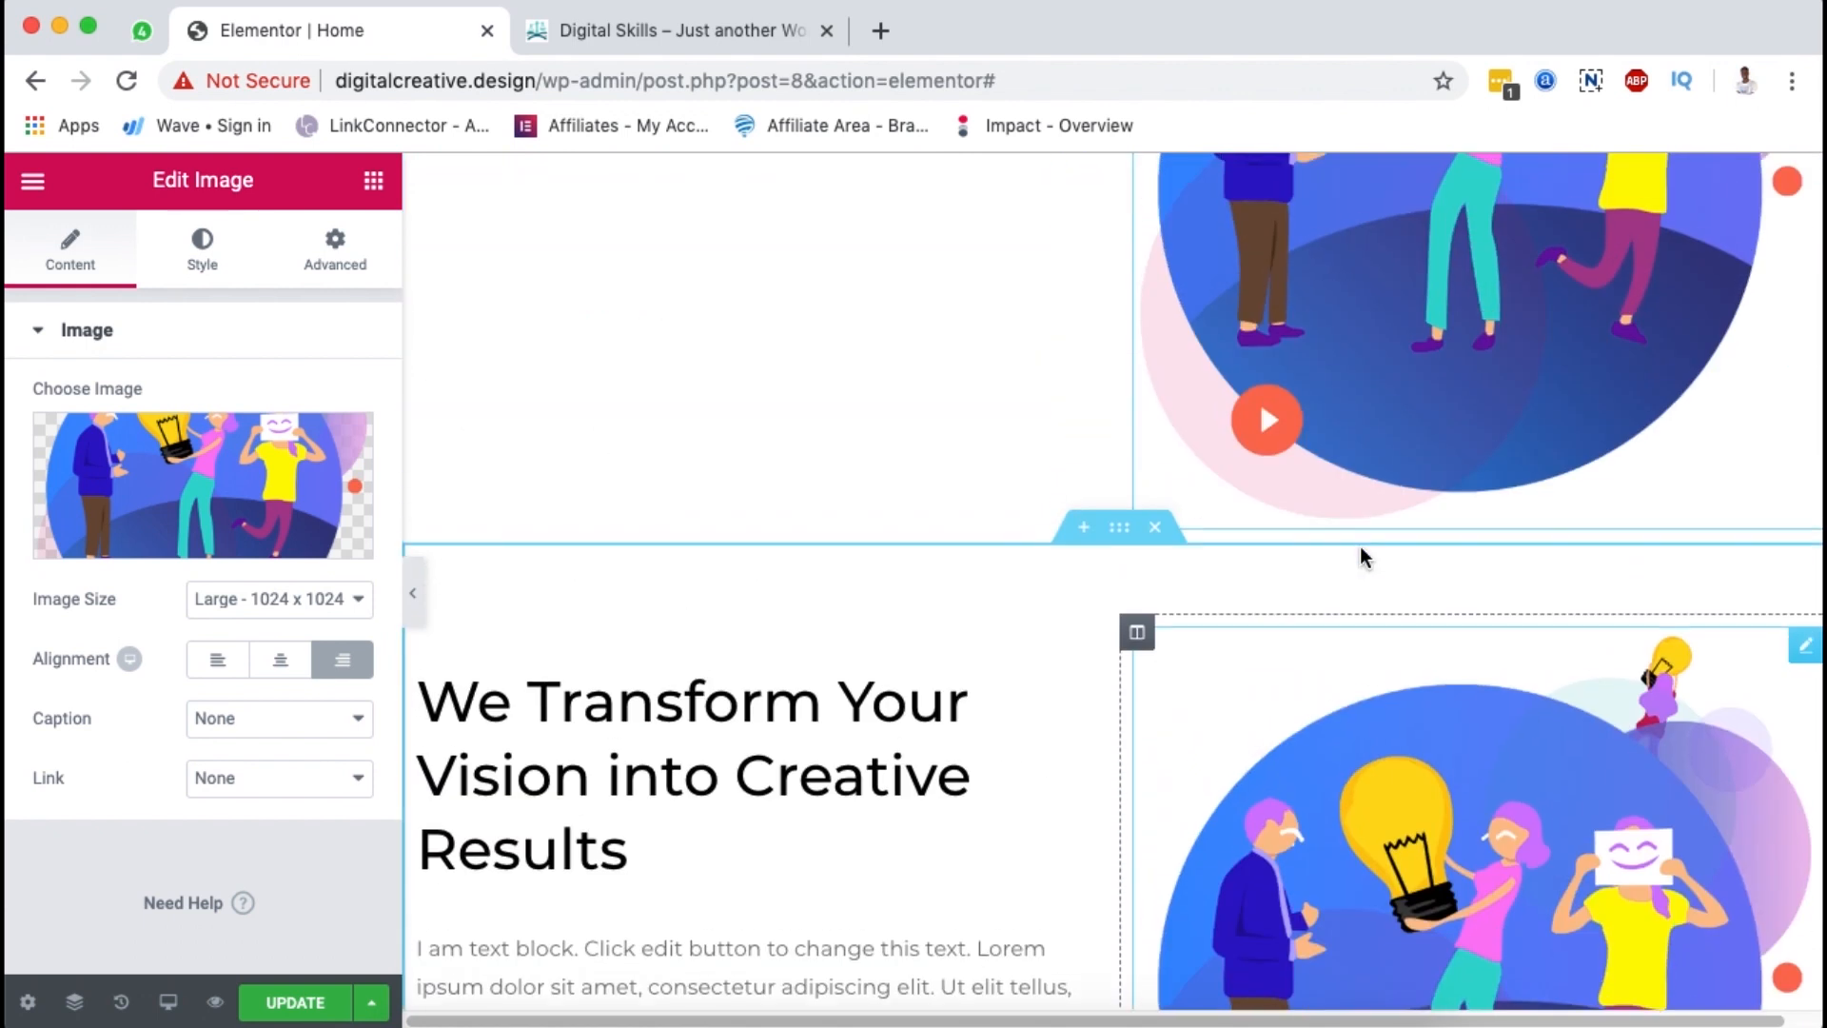
pyautogui.scroll(5, 1355, 769)
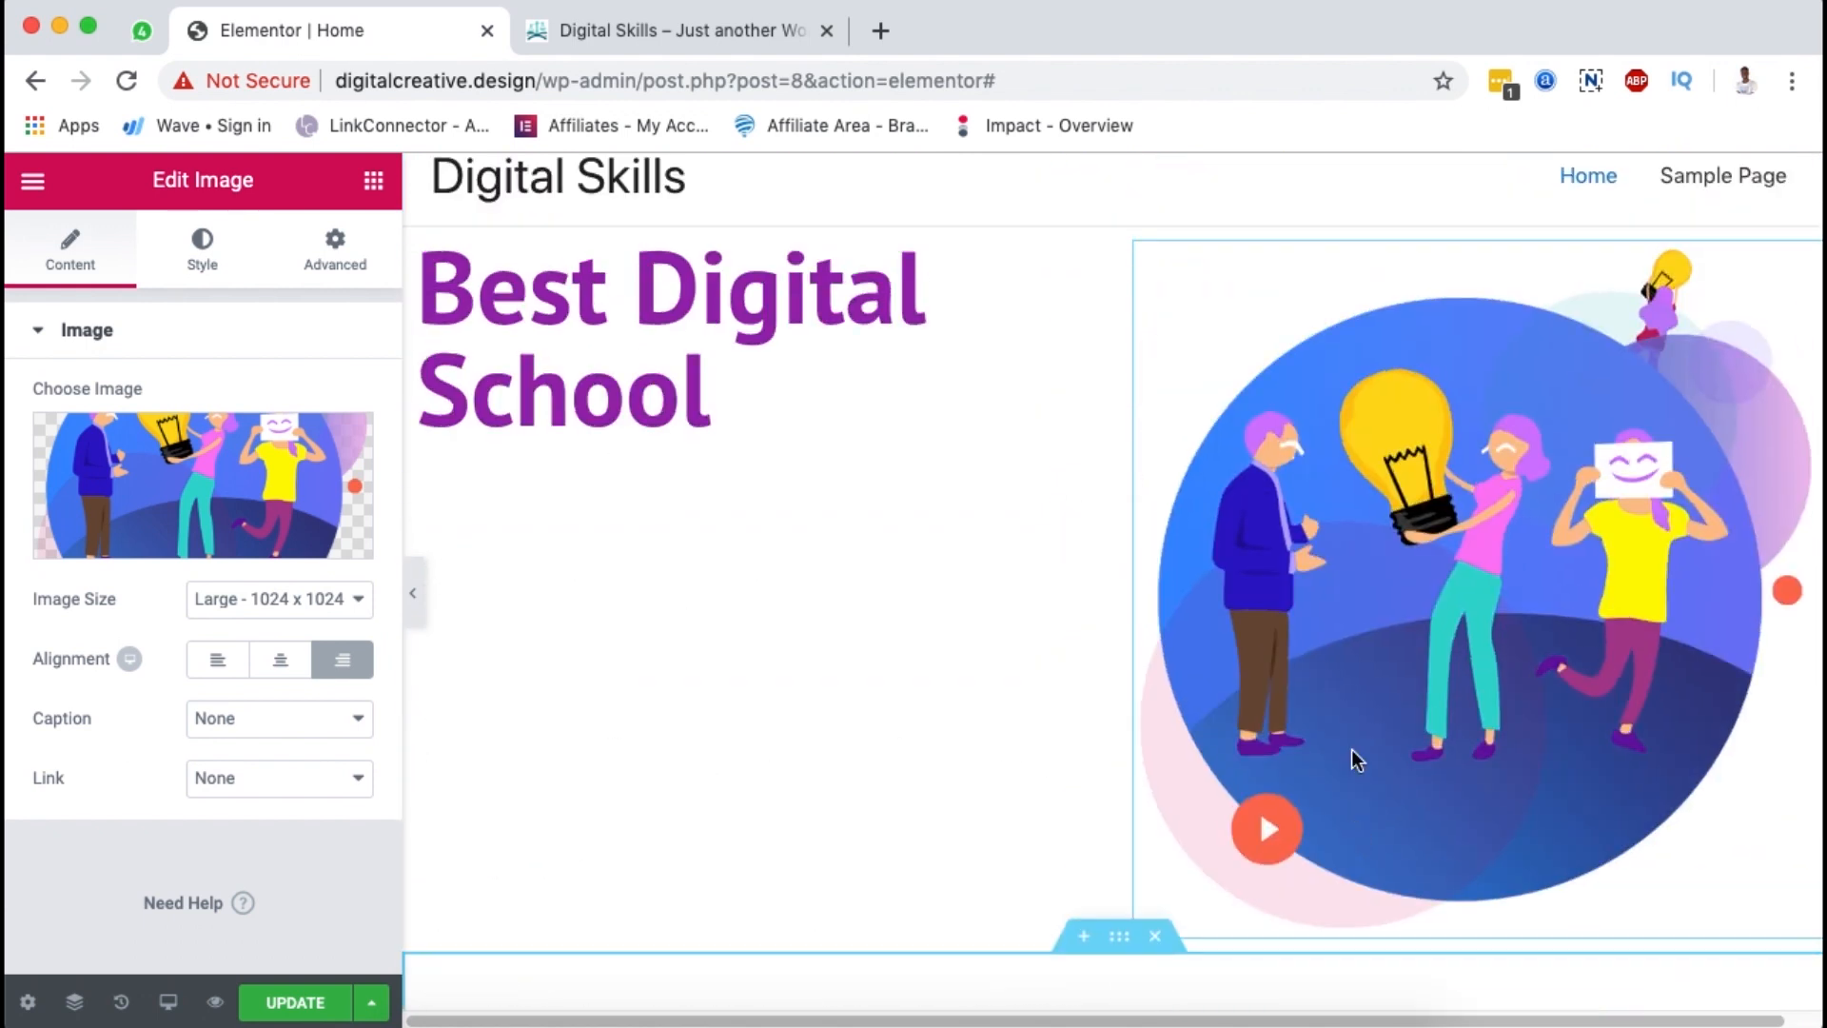
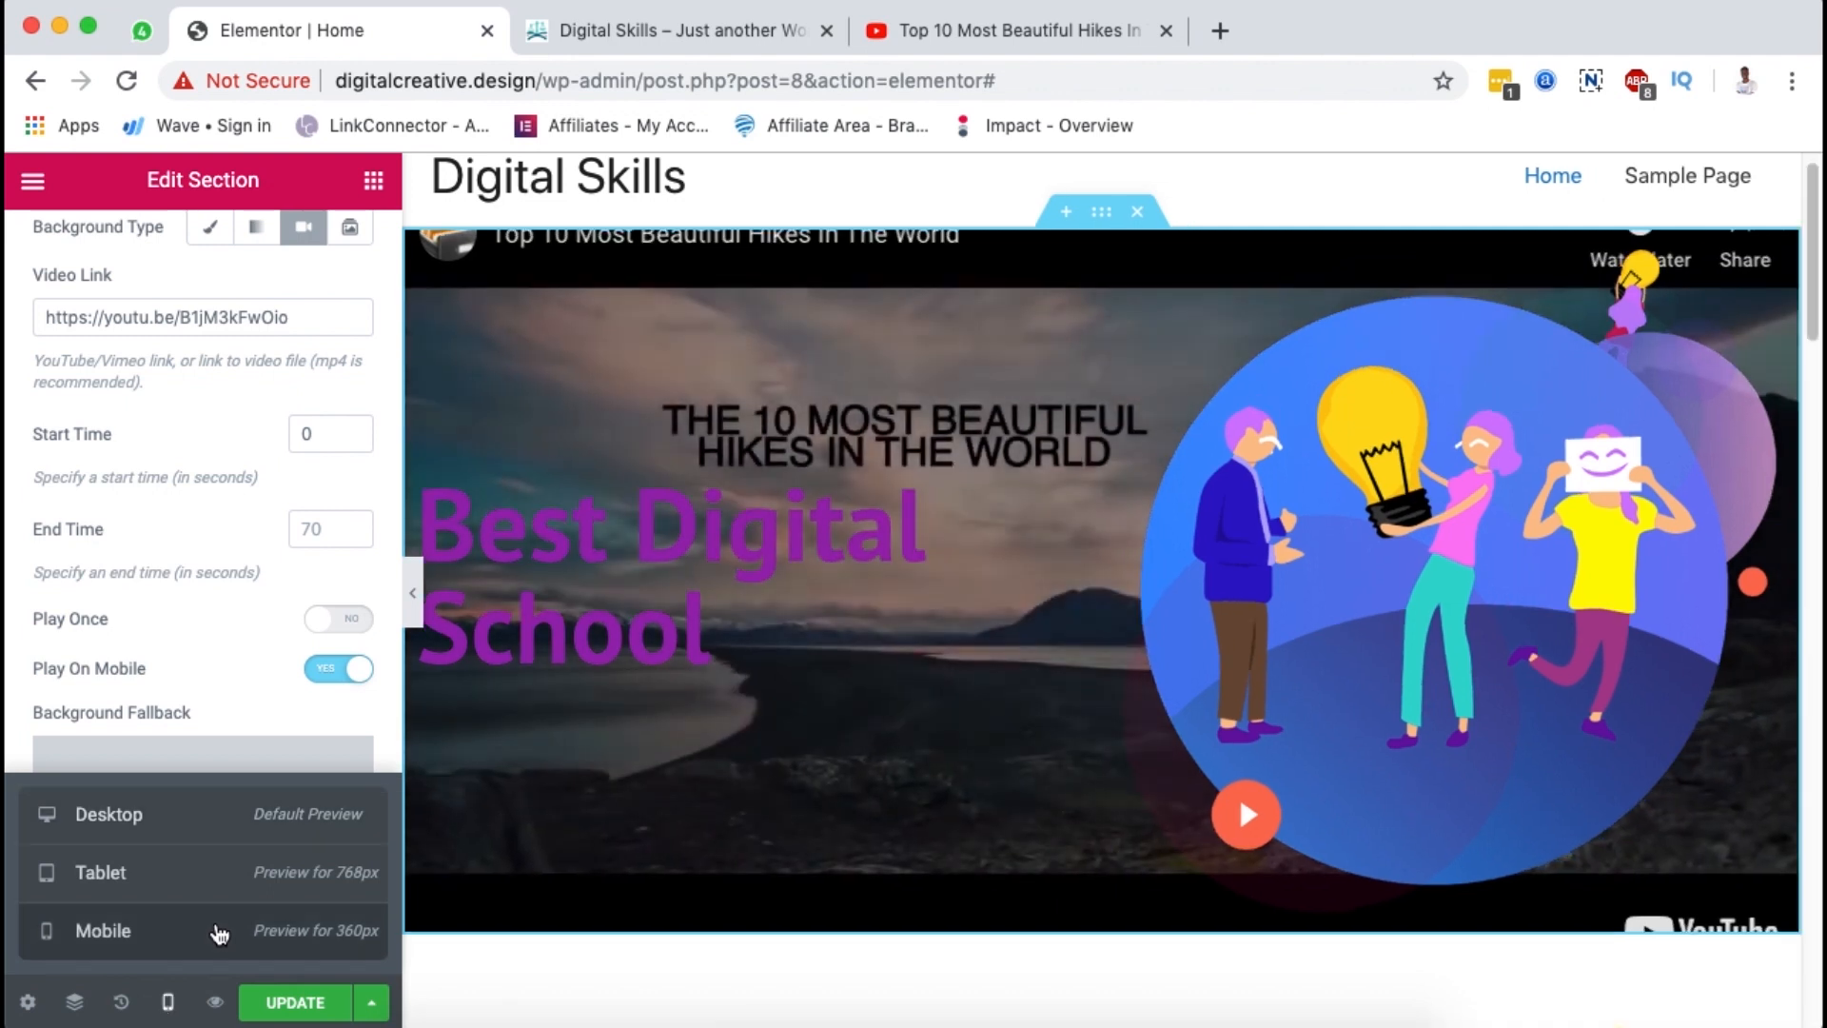
# Step: Preview the heading section and its video background in the mobile layout and return to the desktop layout
pyautogui.click(217, 871)
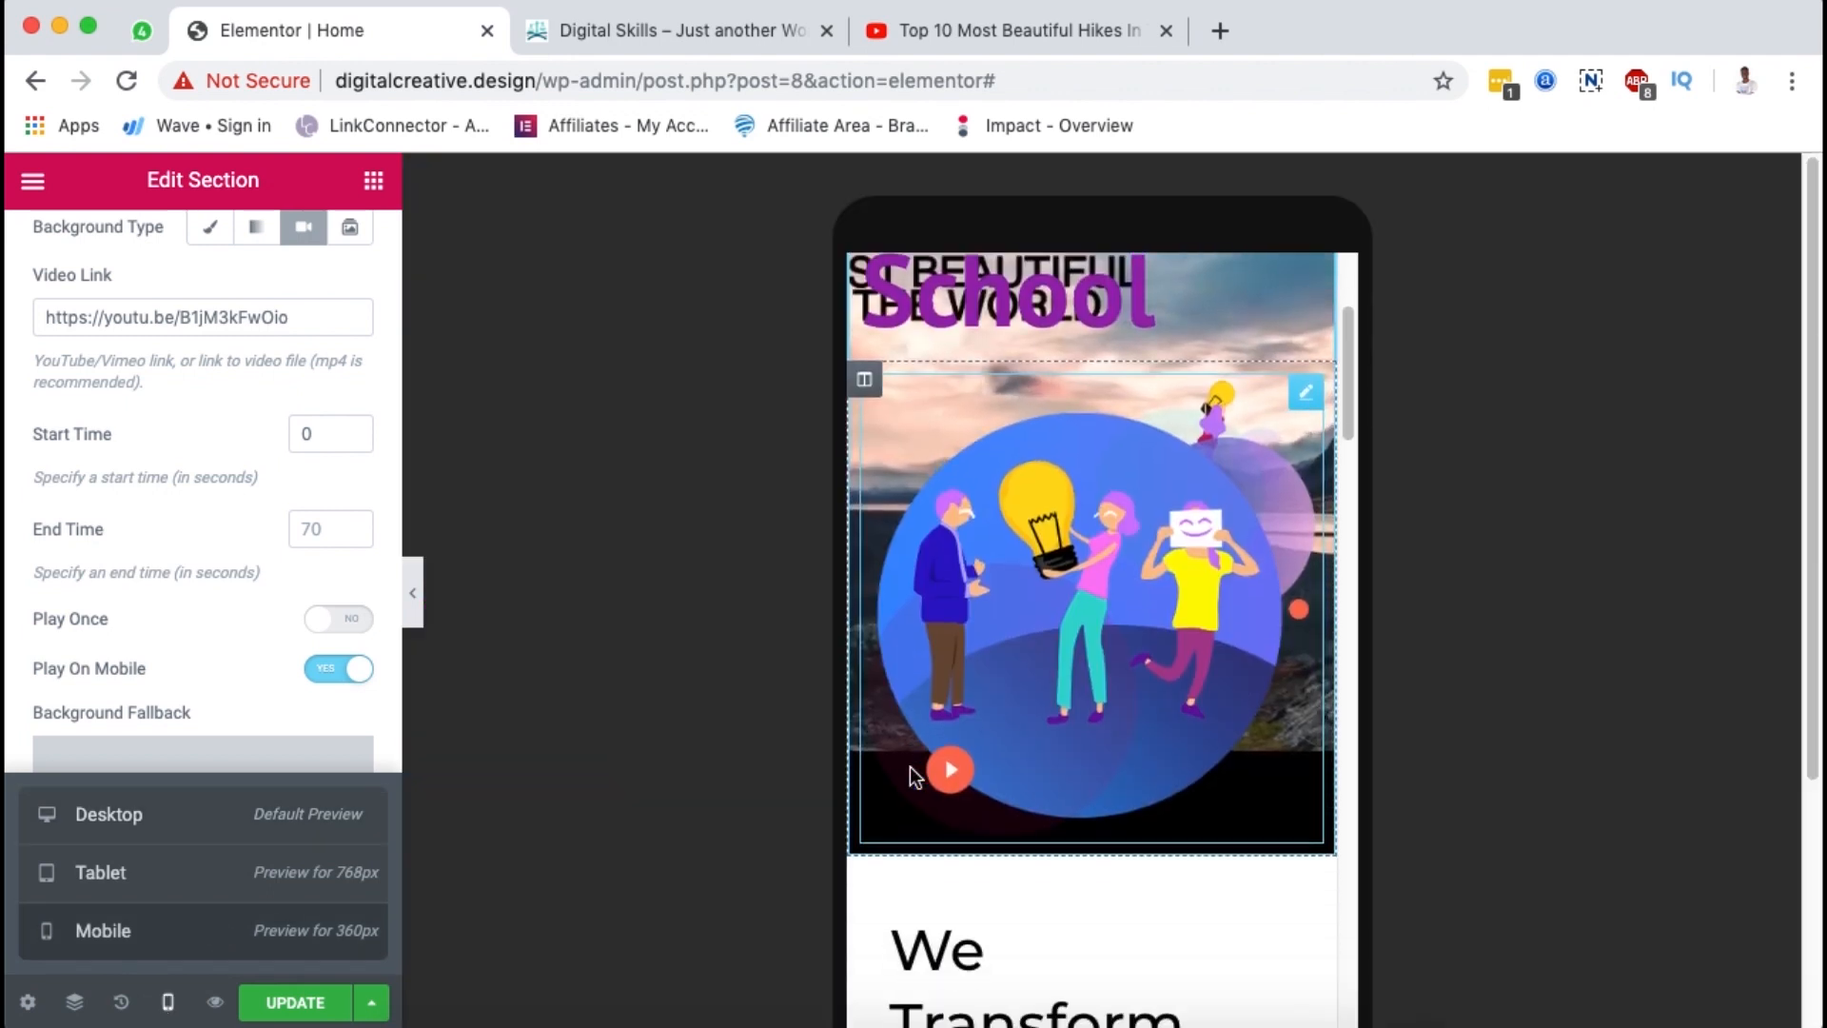
pyautogui.scroll(-5, 1151, 700)
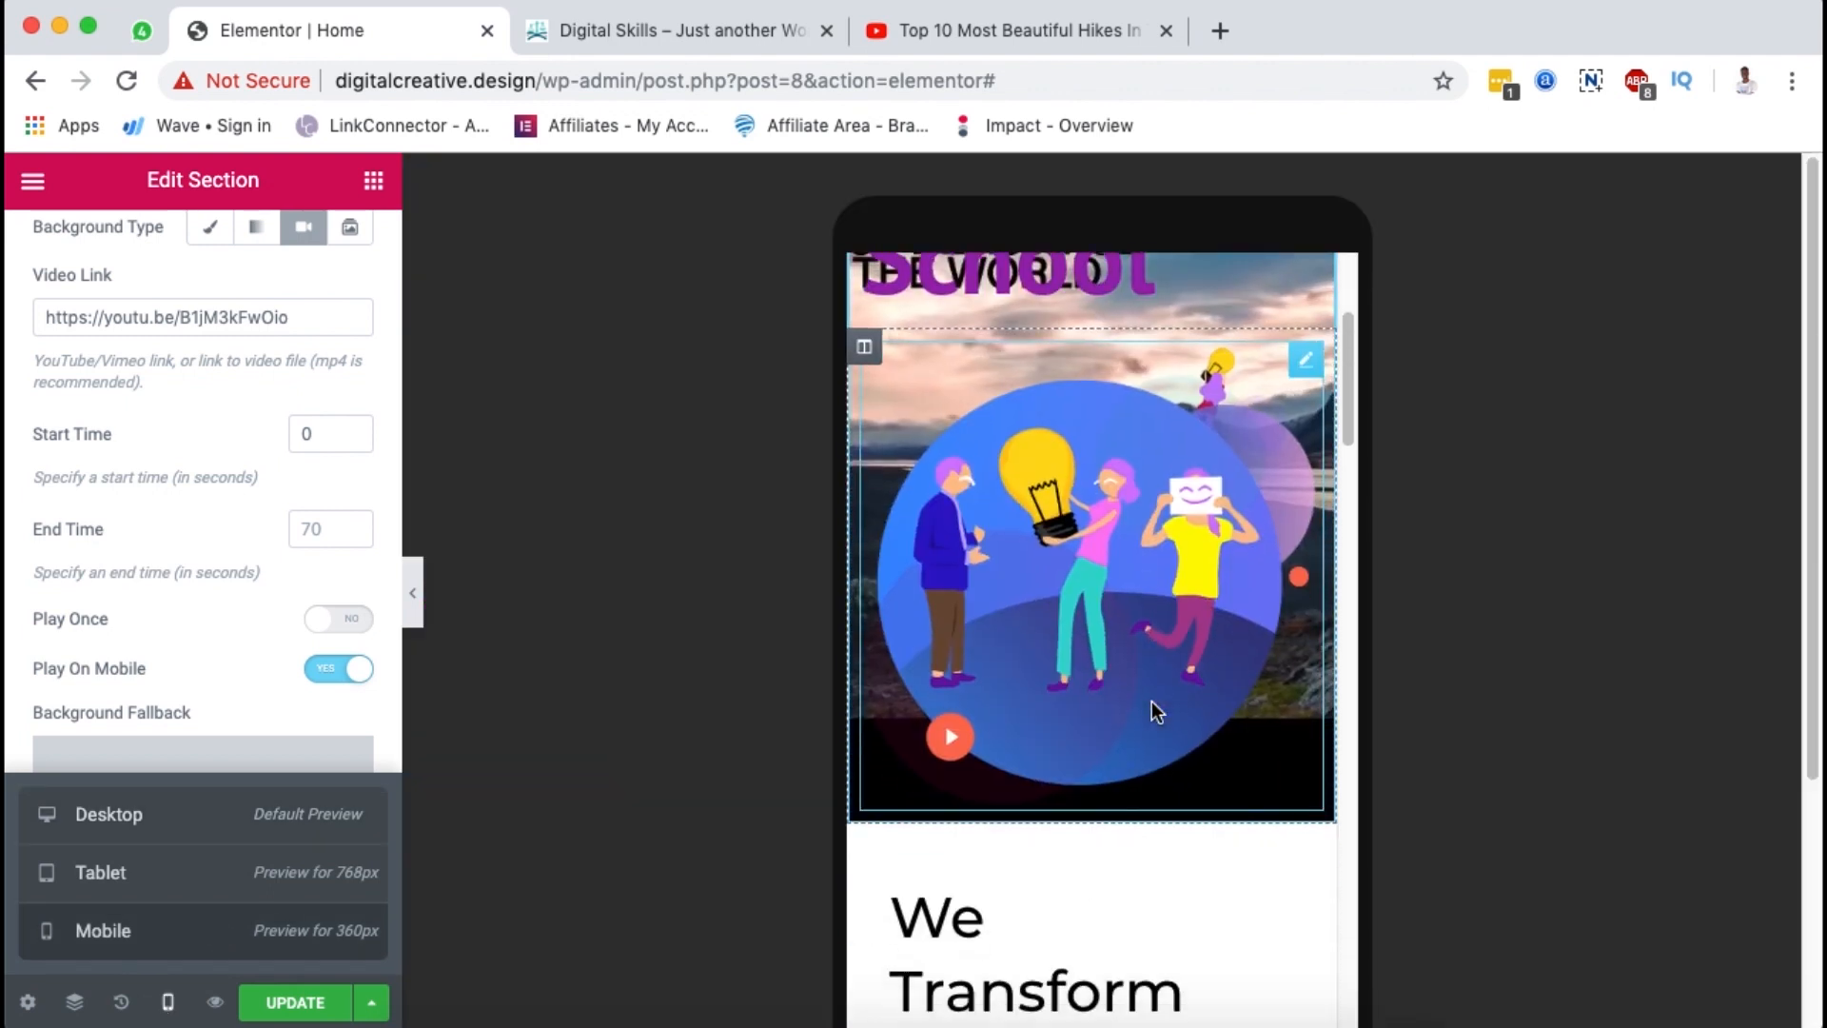
pyautogui.scroll(4, 1168, 584)
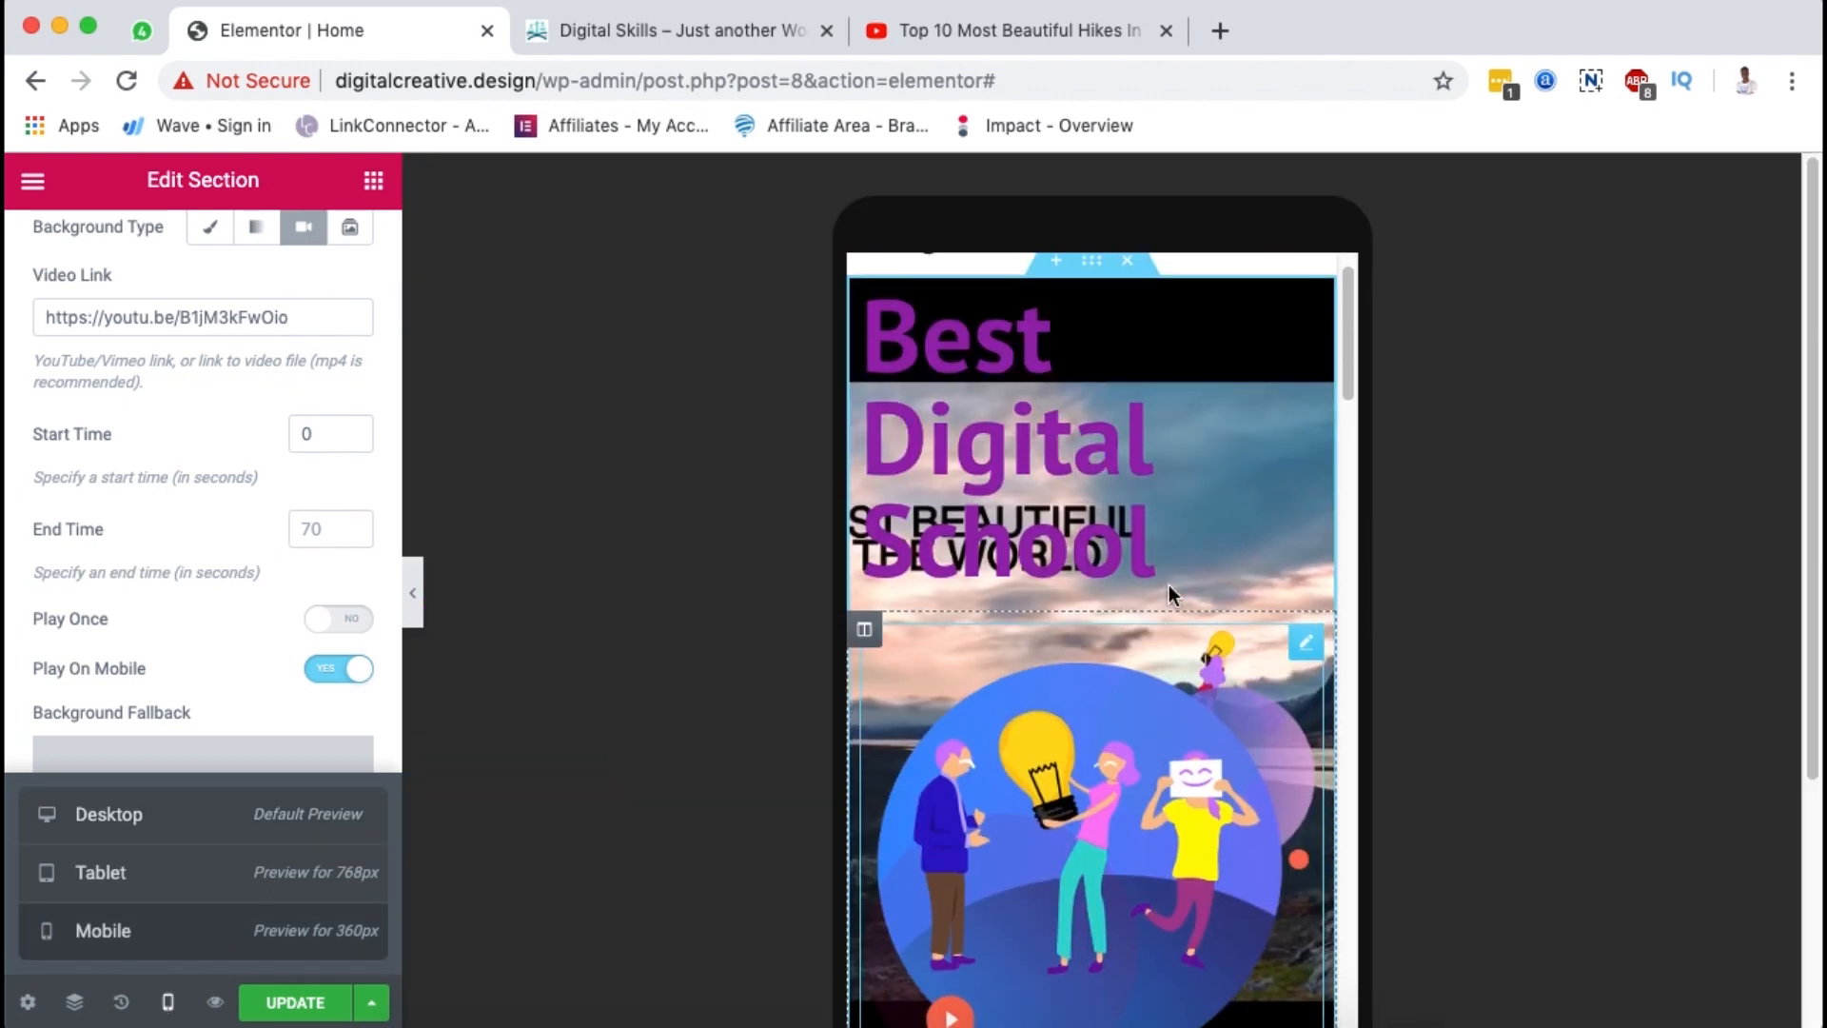
pyautogui.click(150, 835)
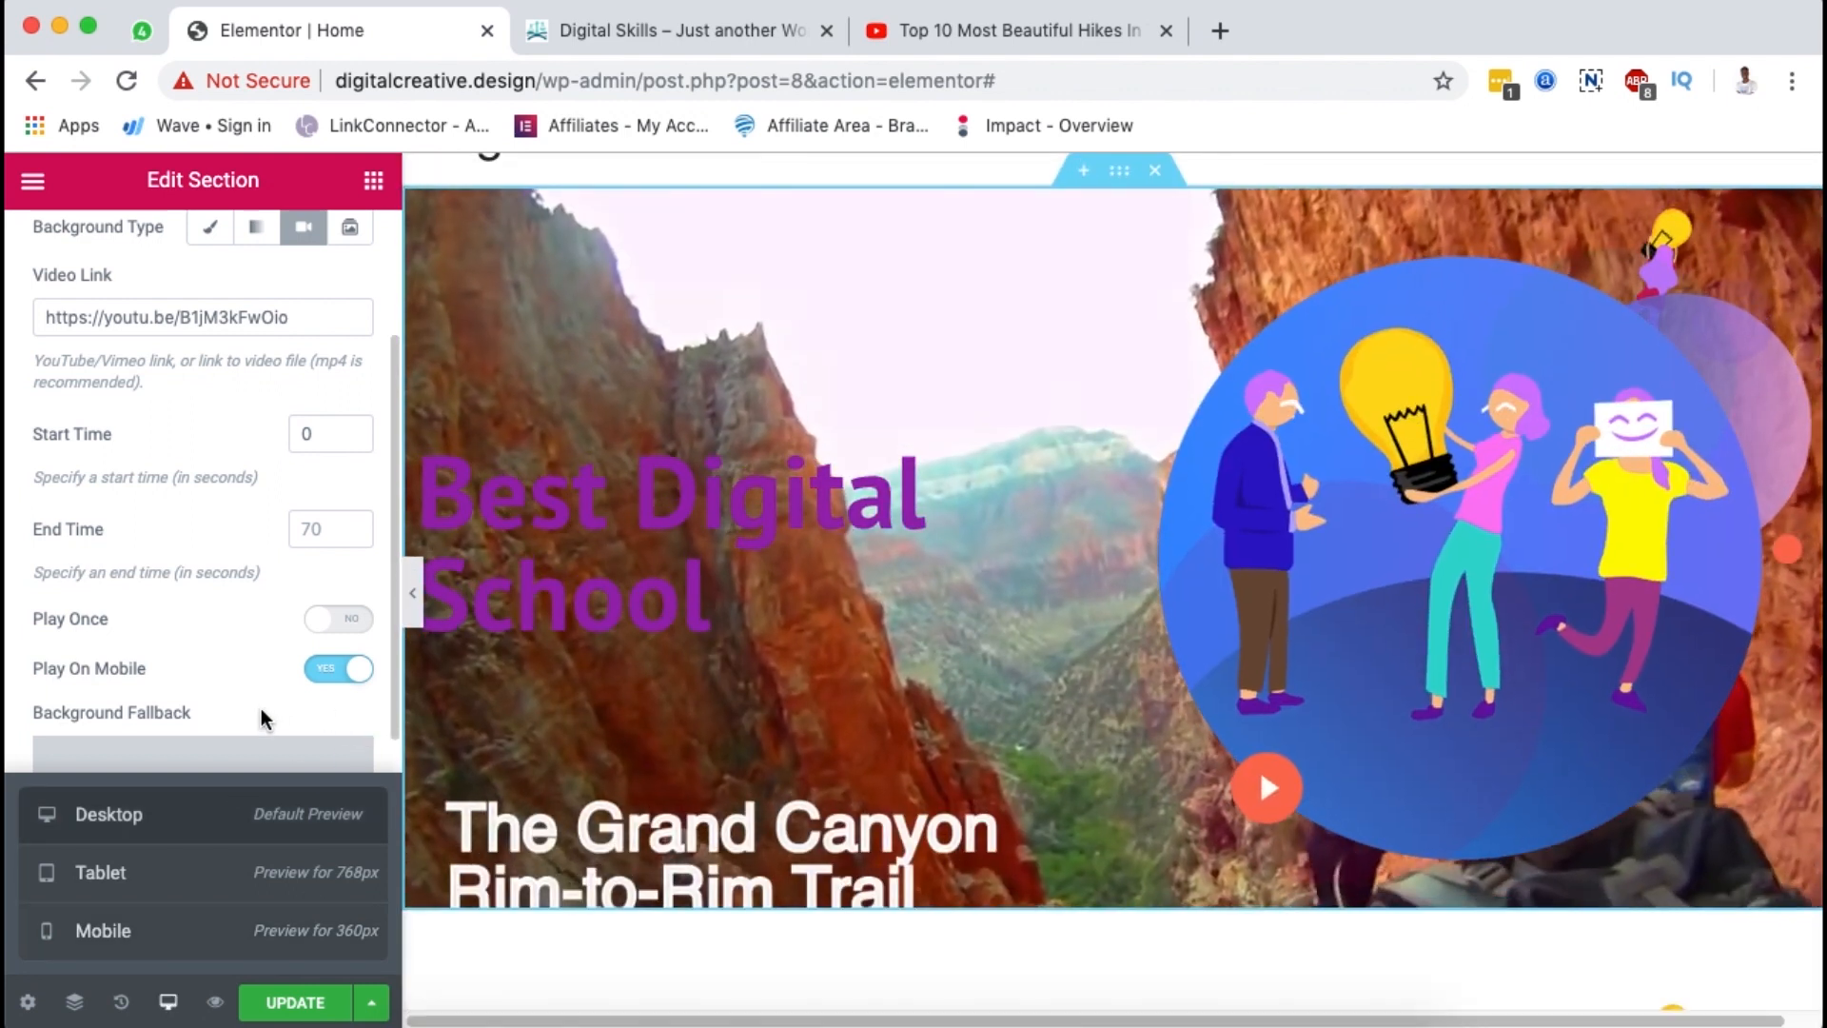
# Step: Turn off Play On Mobile for the heading section's background video
pyautogui.click(337, 668)
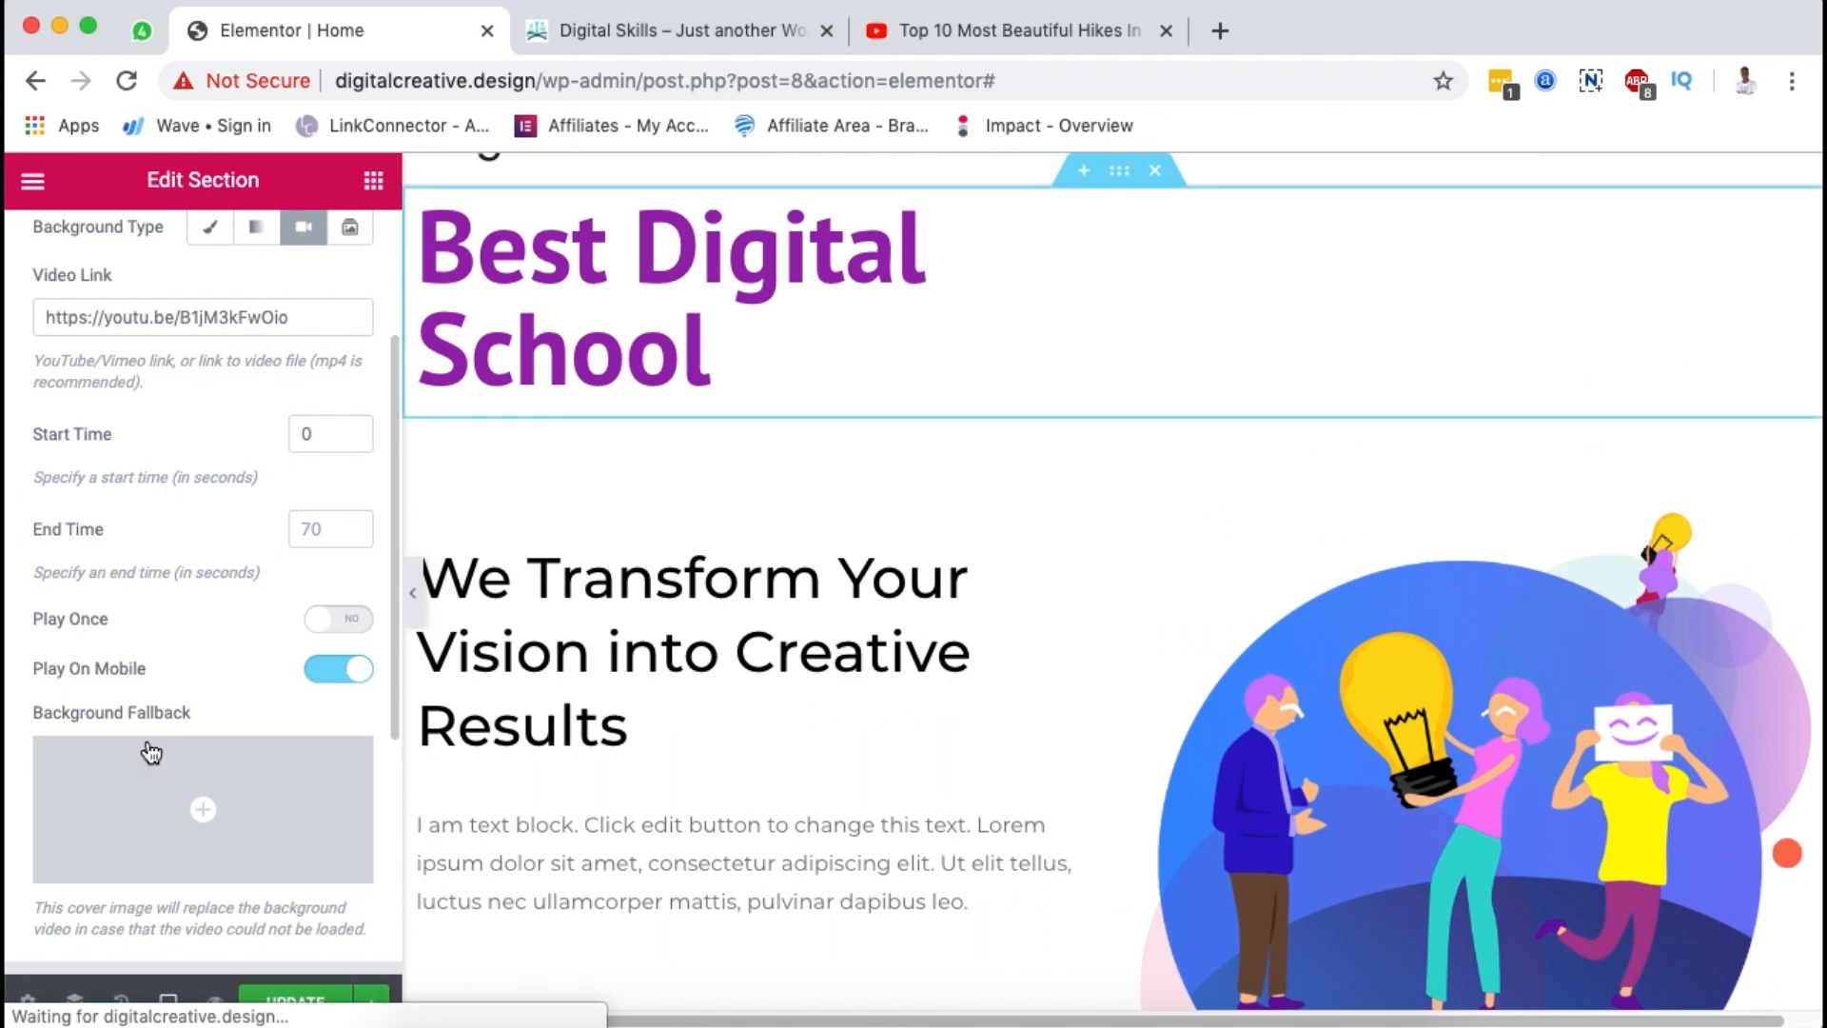
pyautogui.scroll(3, 281, 561)
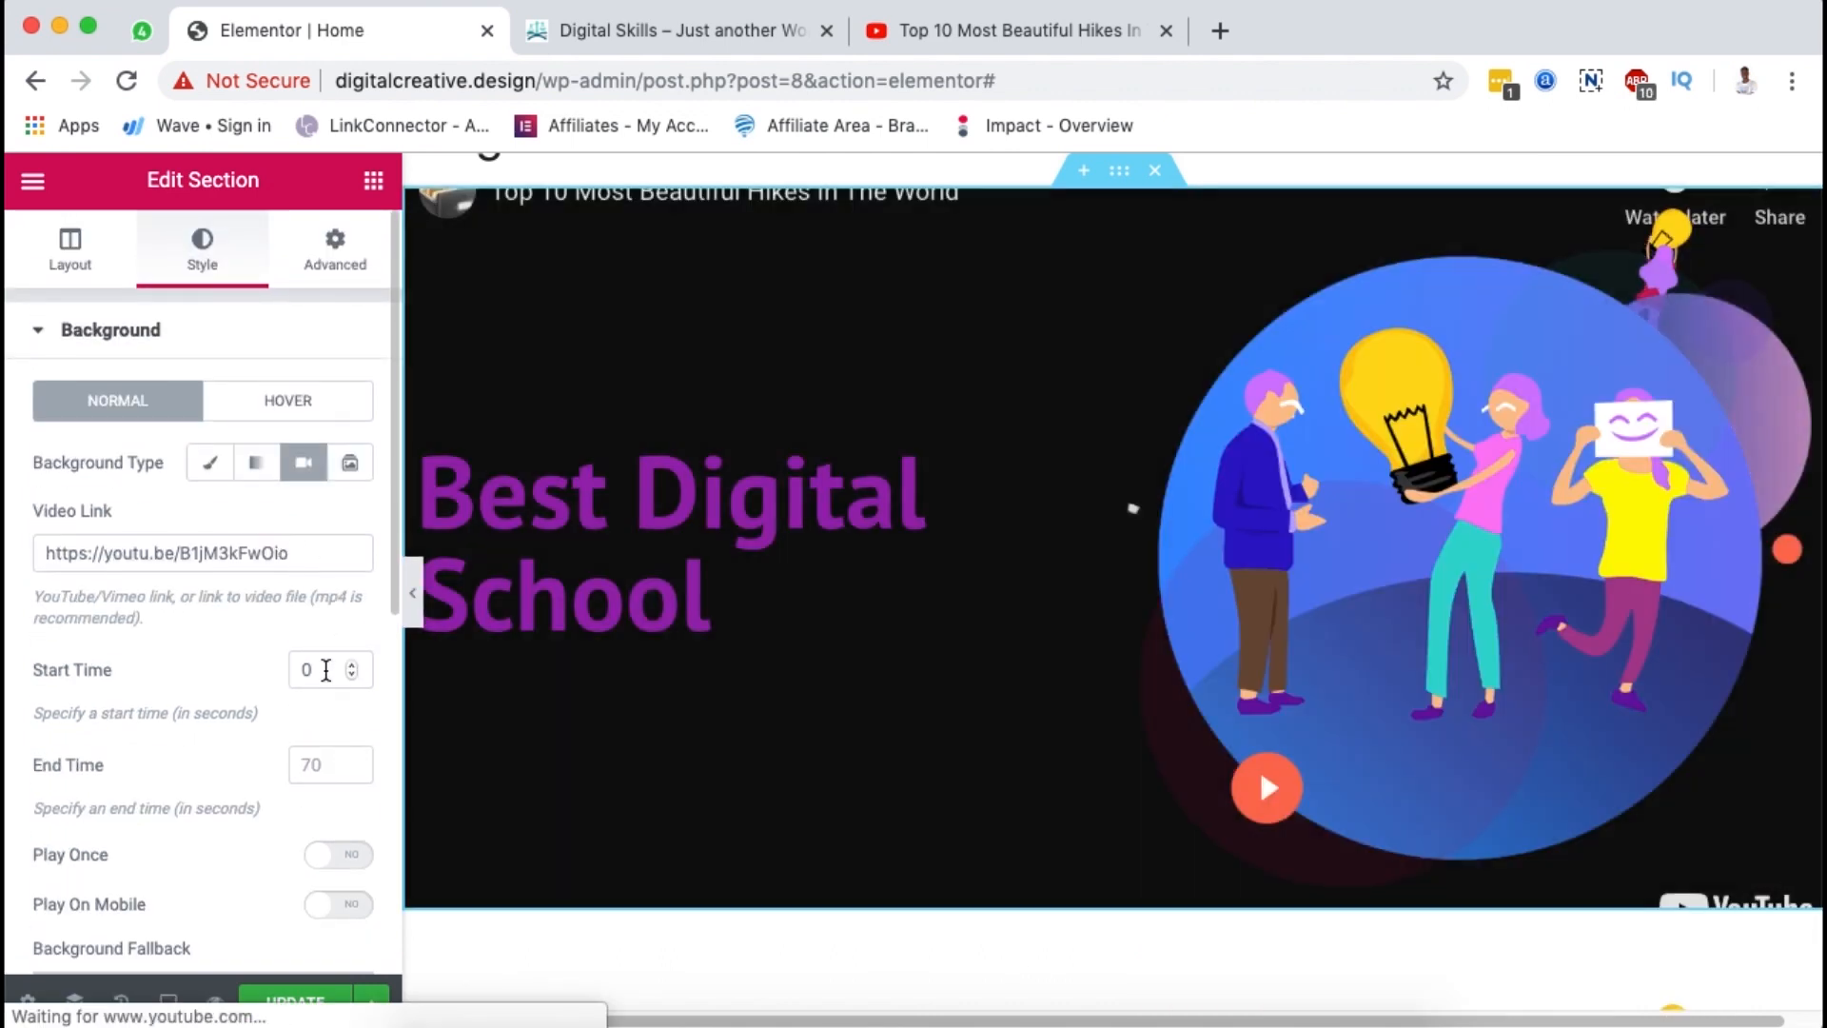
pyautogui.click(310, 668)
pyautogui.scroll(-5, 294, 794)
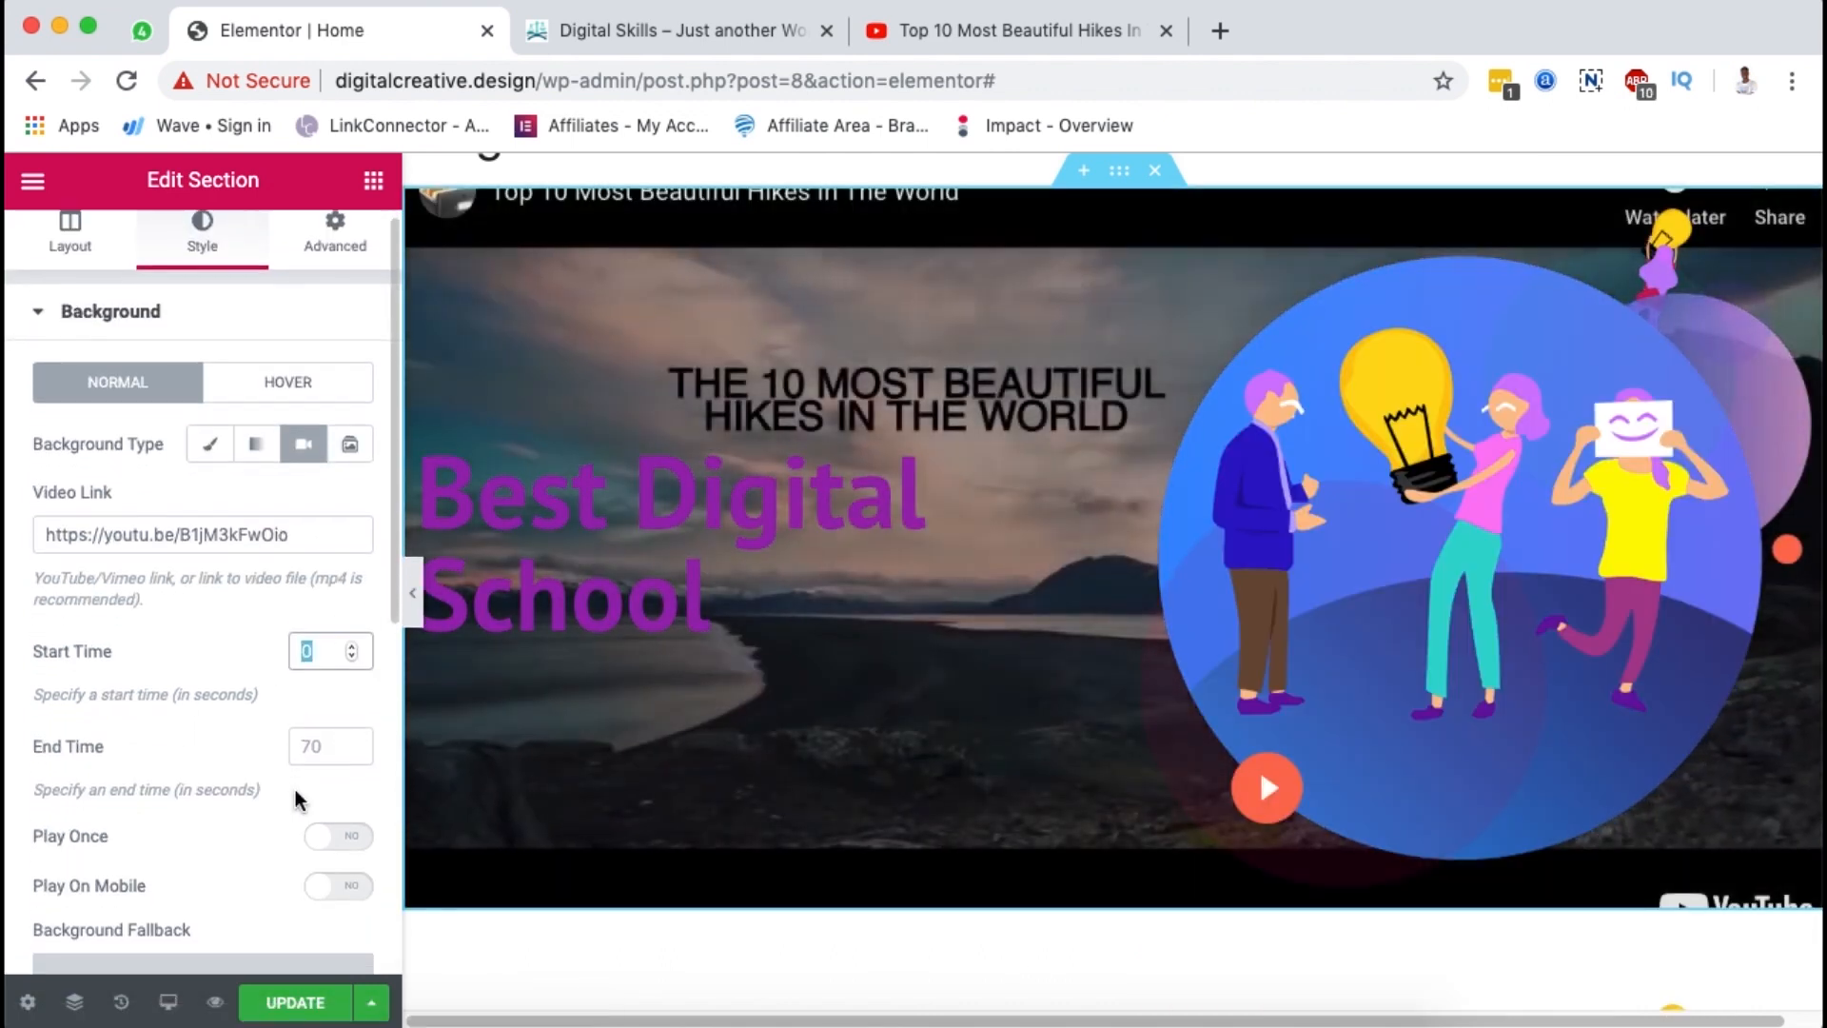
# Step: Add a classic white (#ffffff) background overlay to the heading section and set its opacity to 0.9
pyautogui.click(106, 640)
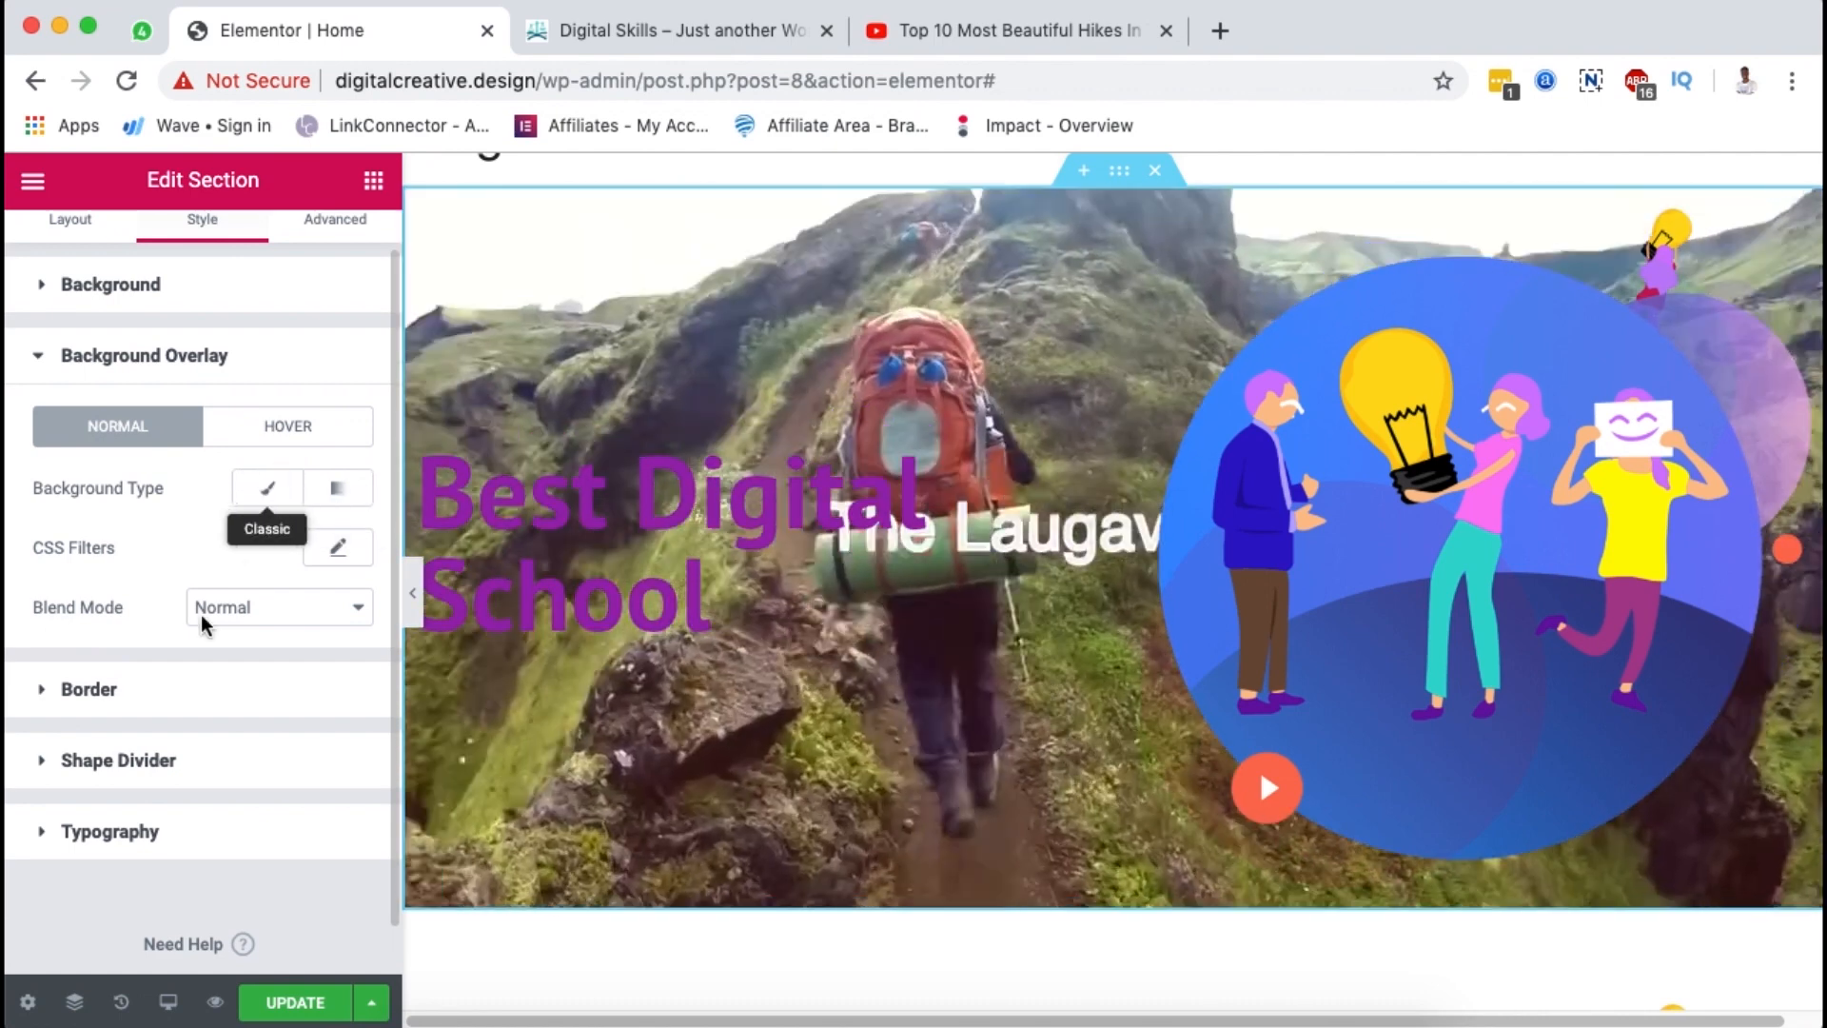
pyautogui.click(268, 490)
pyautogui.click(338, 547)
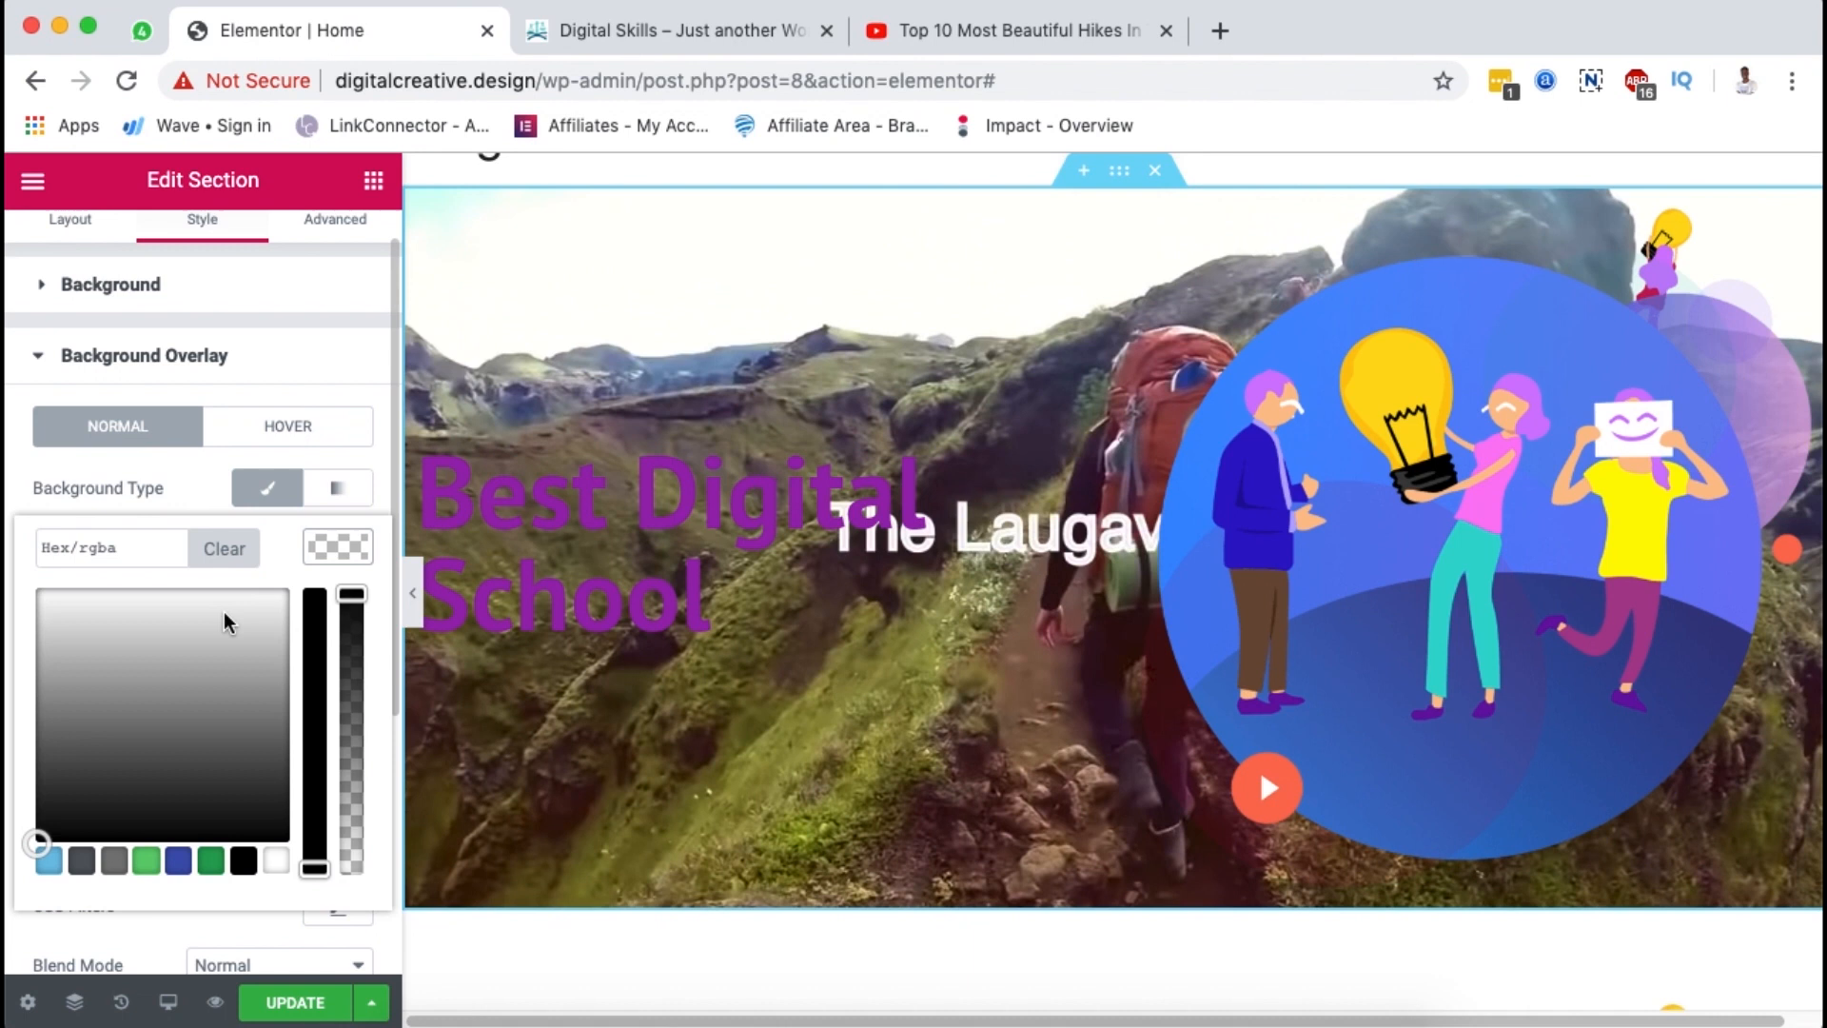
pyautogui.moveTo(270, 628); pyautogui.dragTo(281, 590)
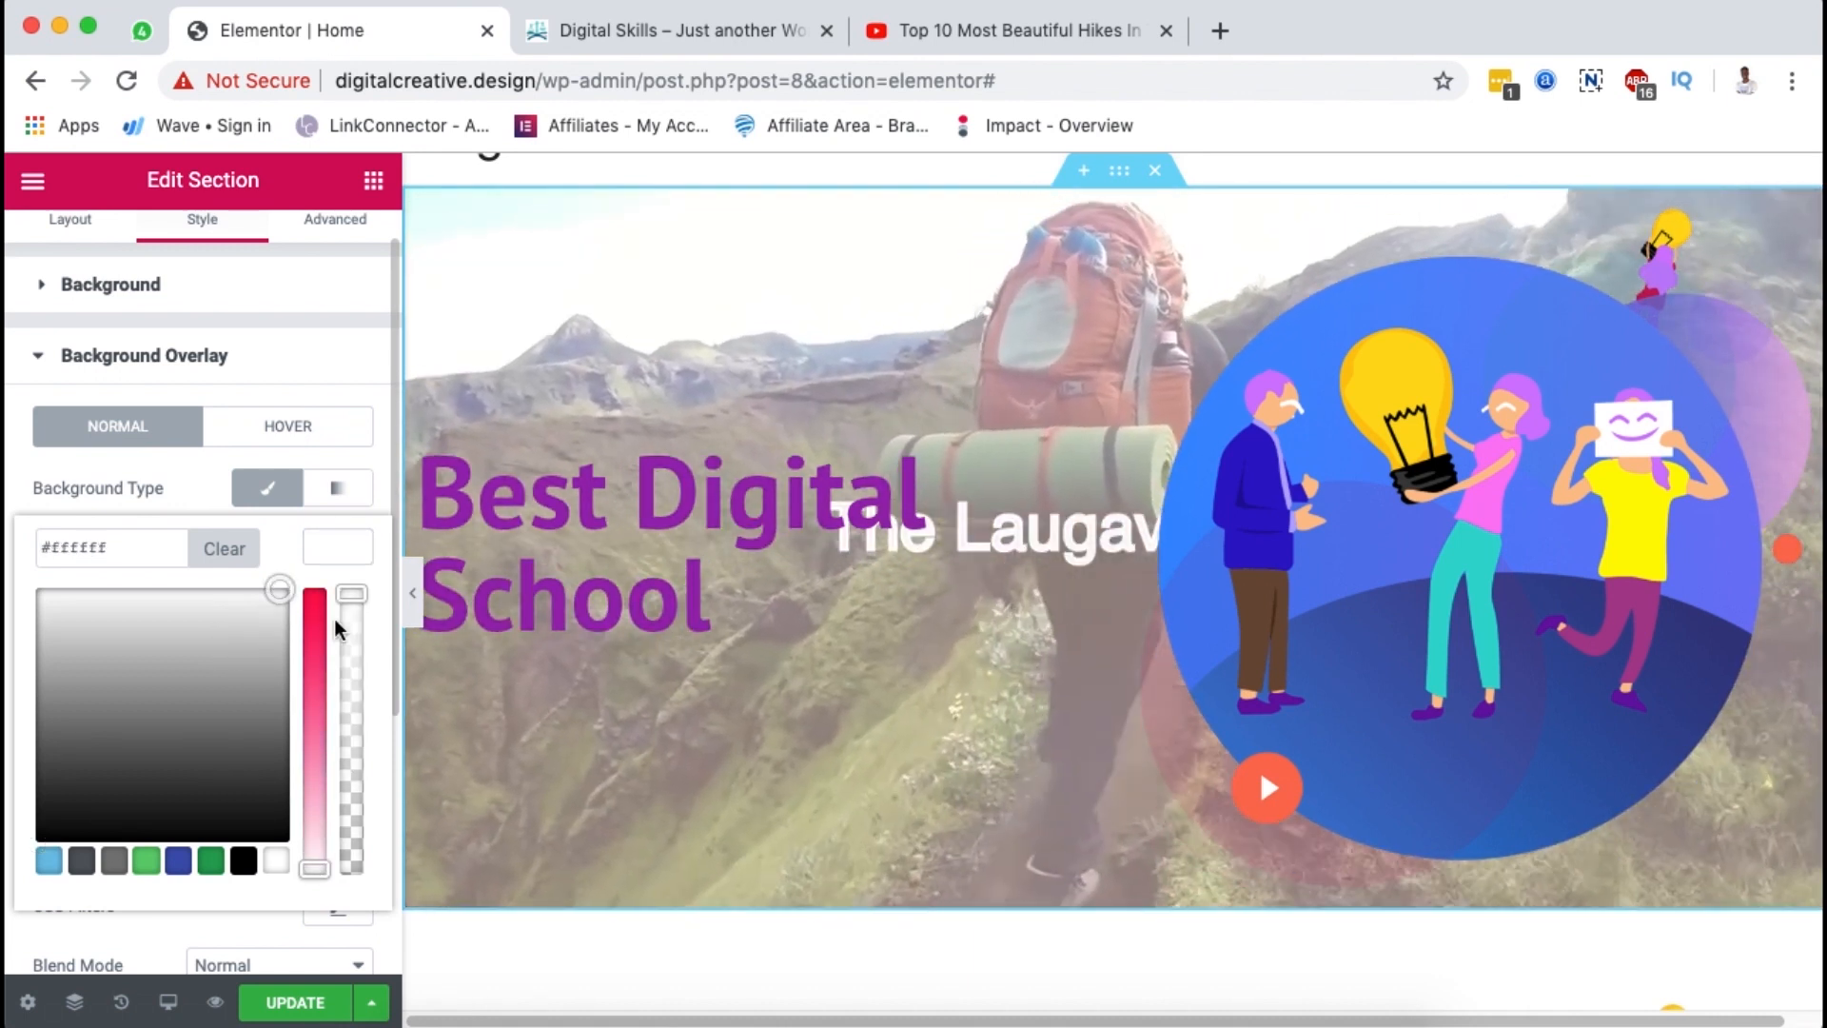
pyautogui.click(328, 555)
pyautogui.moveTo(152, 845); pyautogui.dragTo(248, 863)
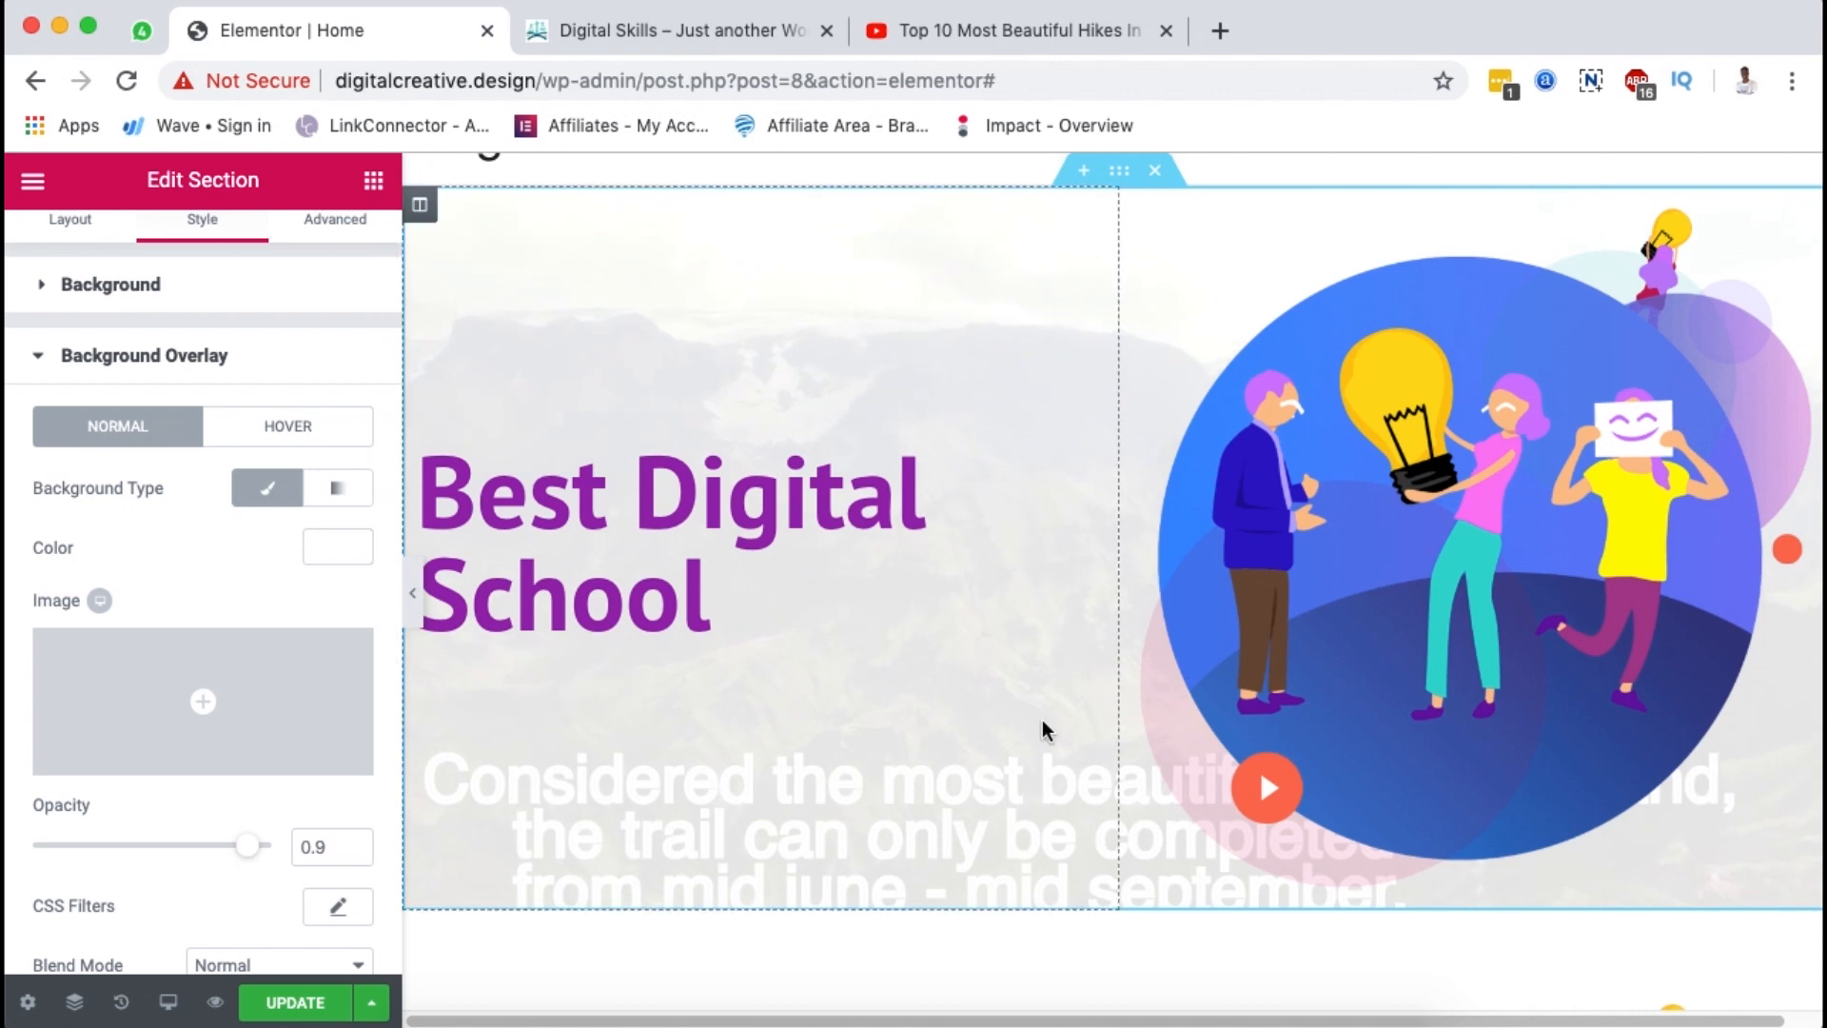
# Step: Close the browser tab holding the YouTube video used as the background
pyautogui.scroll(-5, 1040, 734)
pyautogui.click(1166, 31)
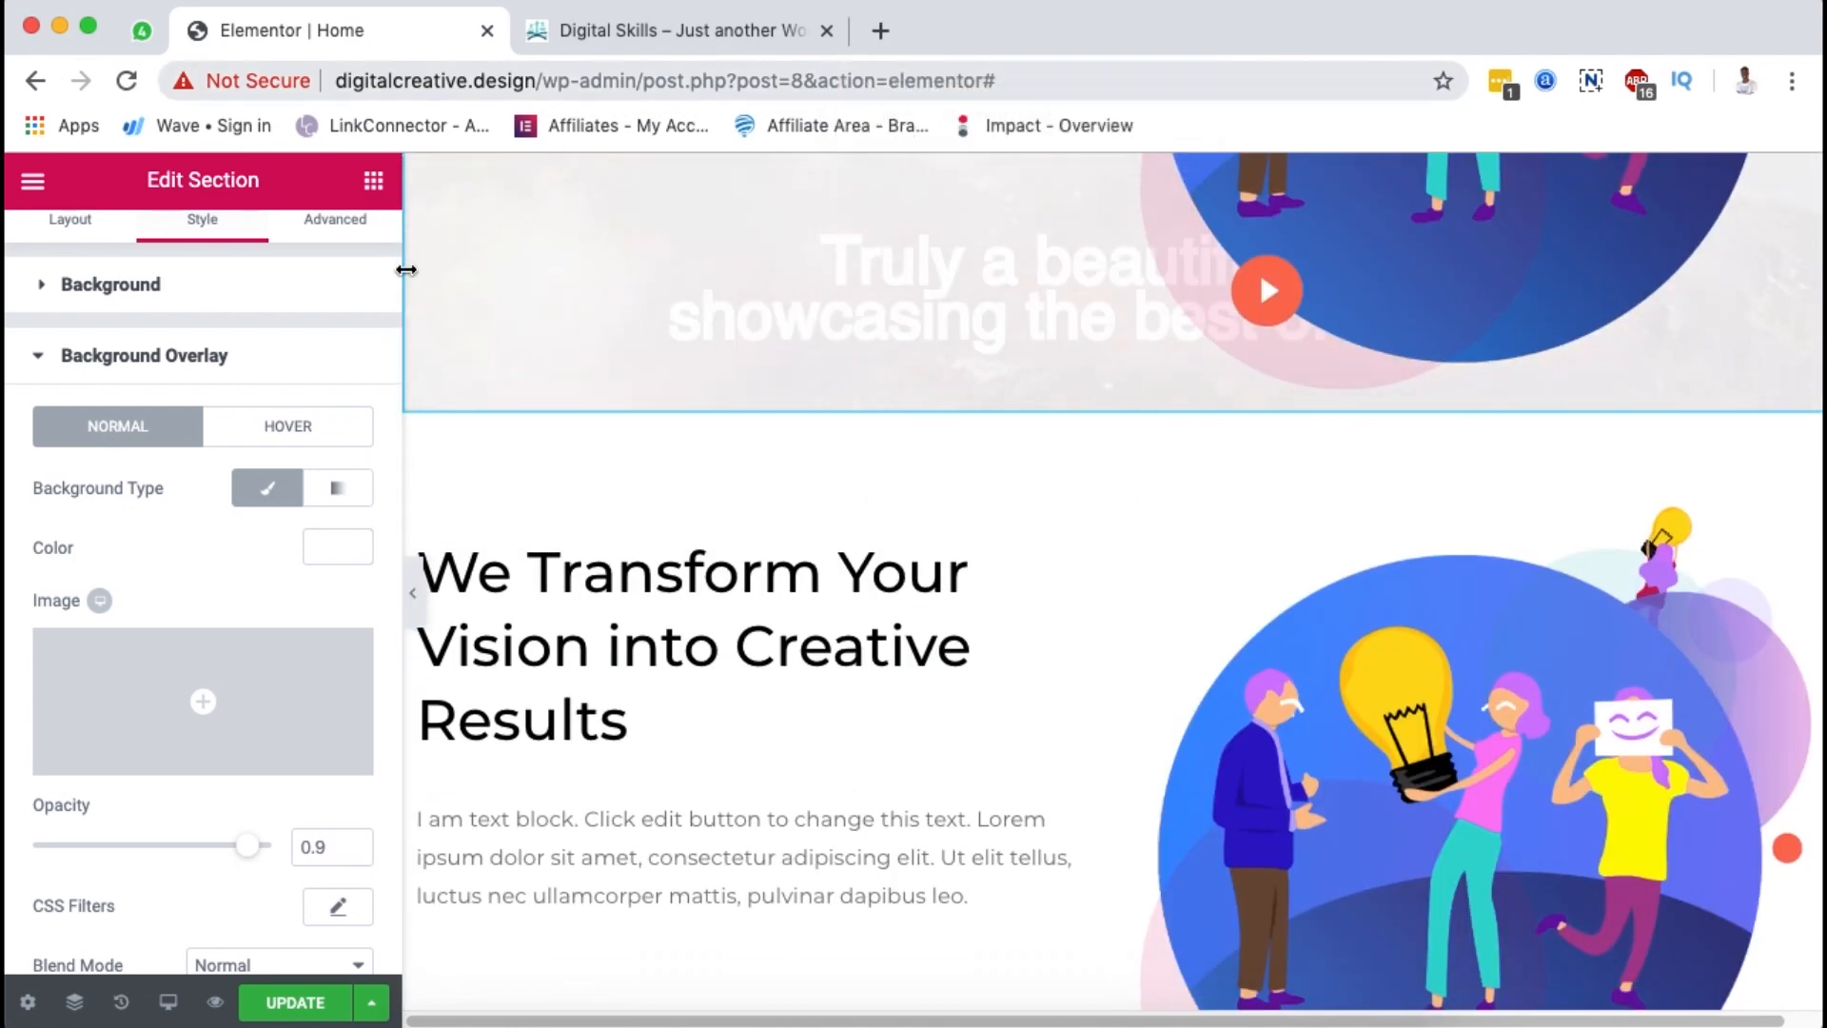
# Step: Examine the overlay's blend mode options and the remaining style settings of the heading section
pyautogui.scroll(-2, 267, 742)
pyautogui.scroll(-4, 259, 775)
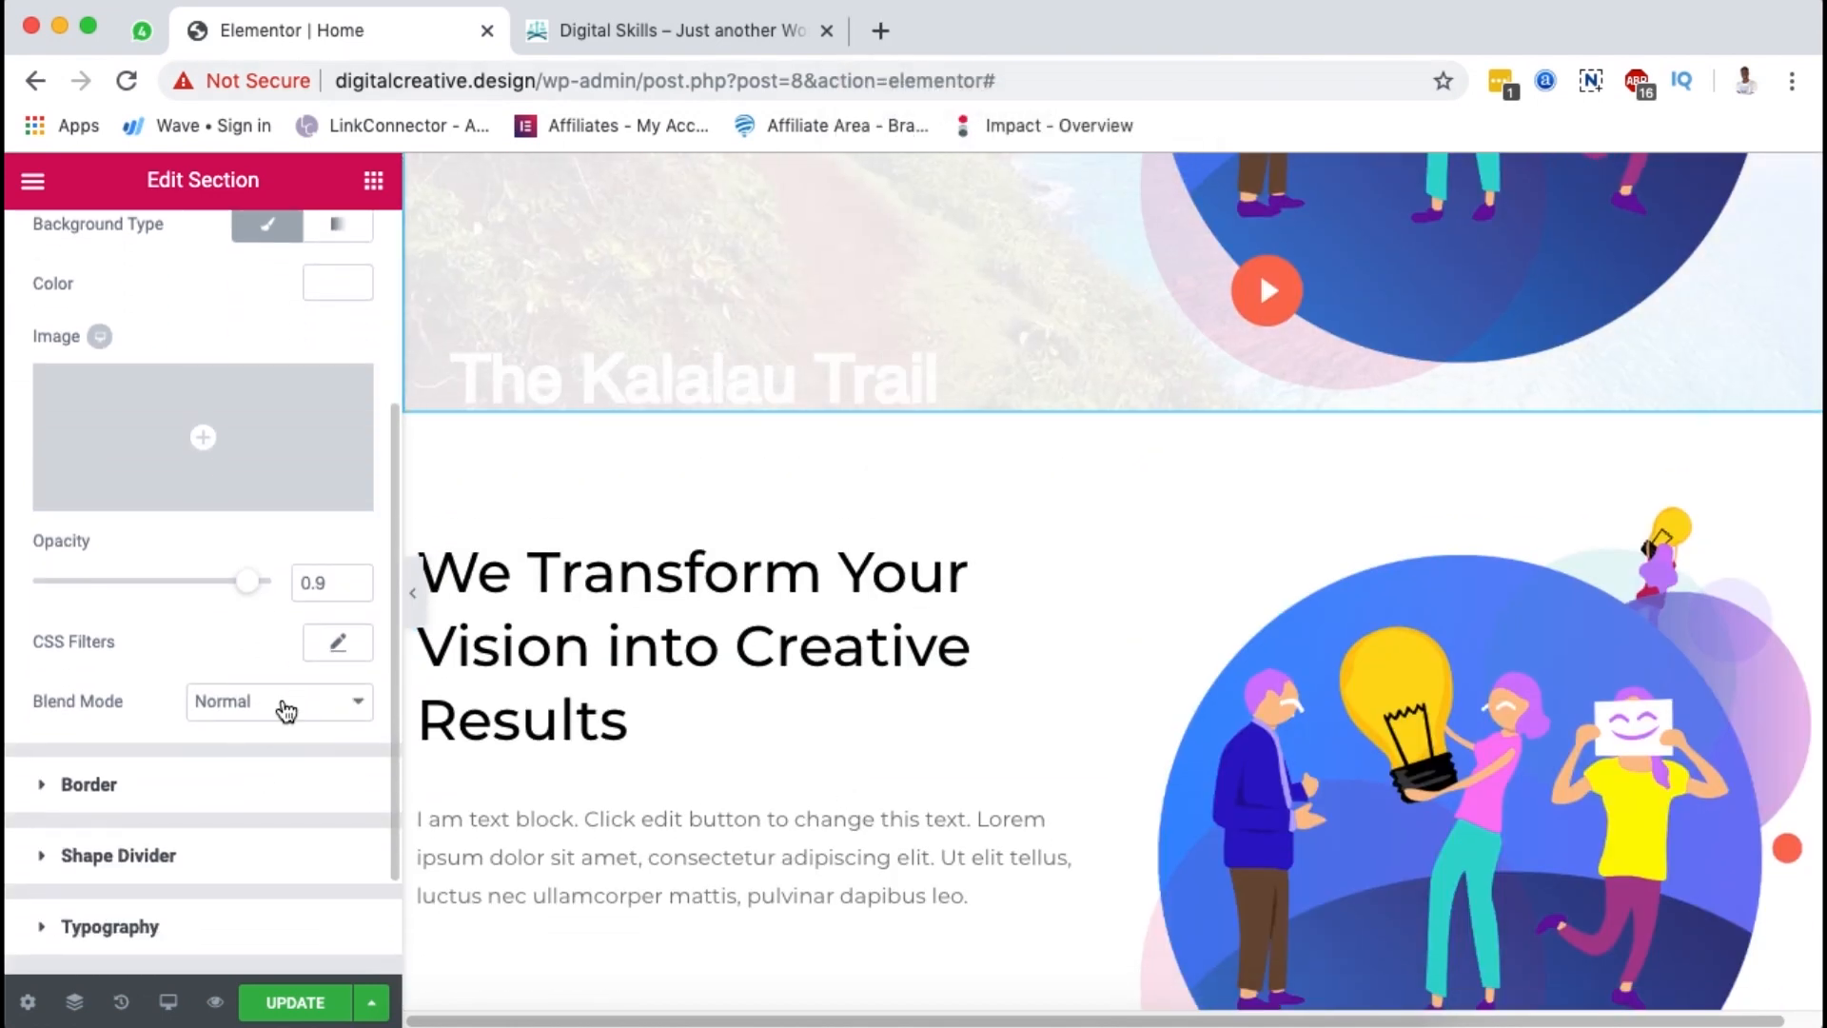
pyautogui.click(286, 705)
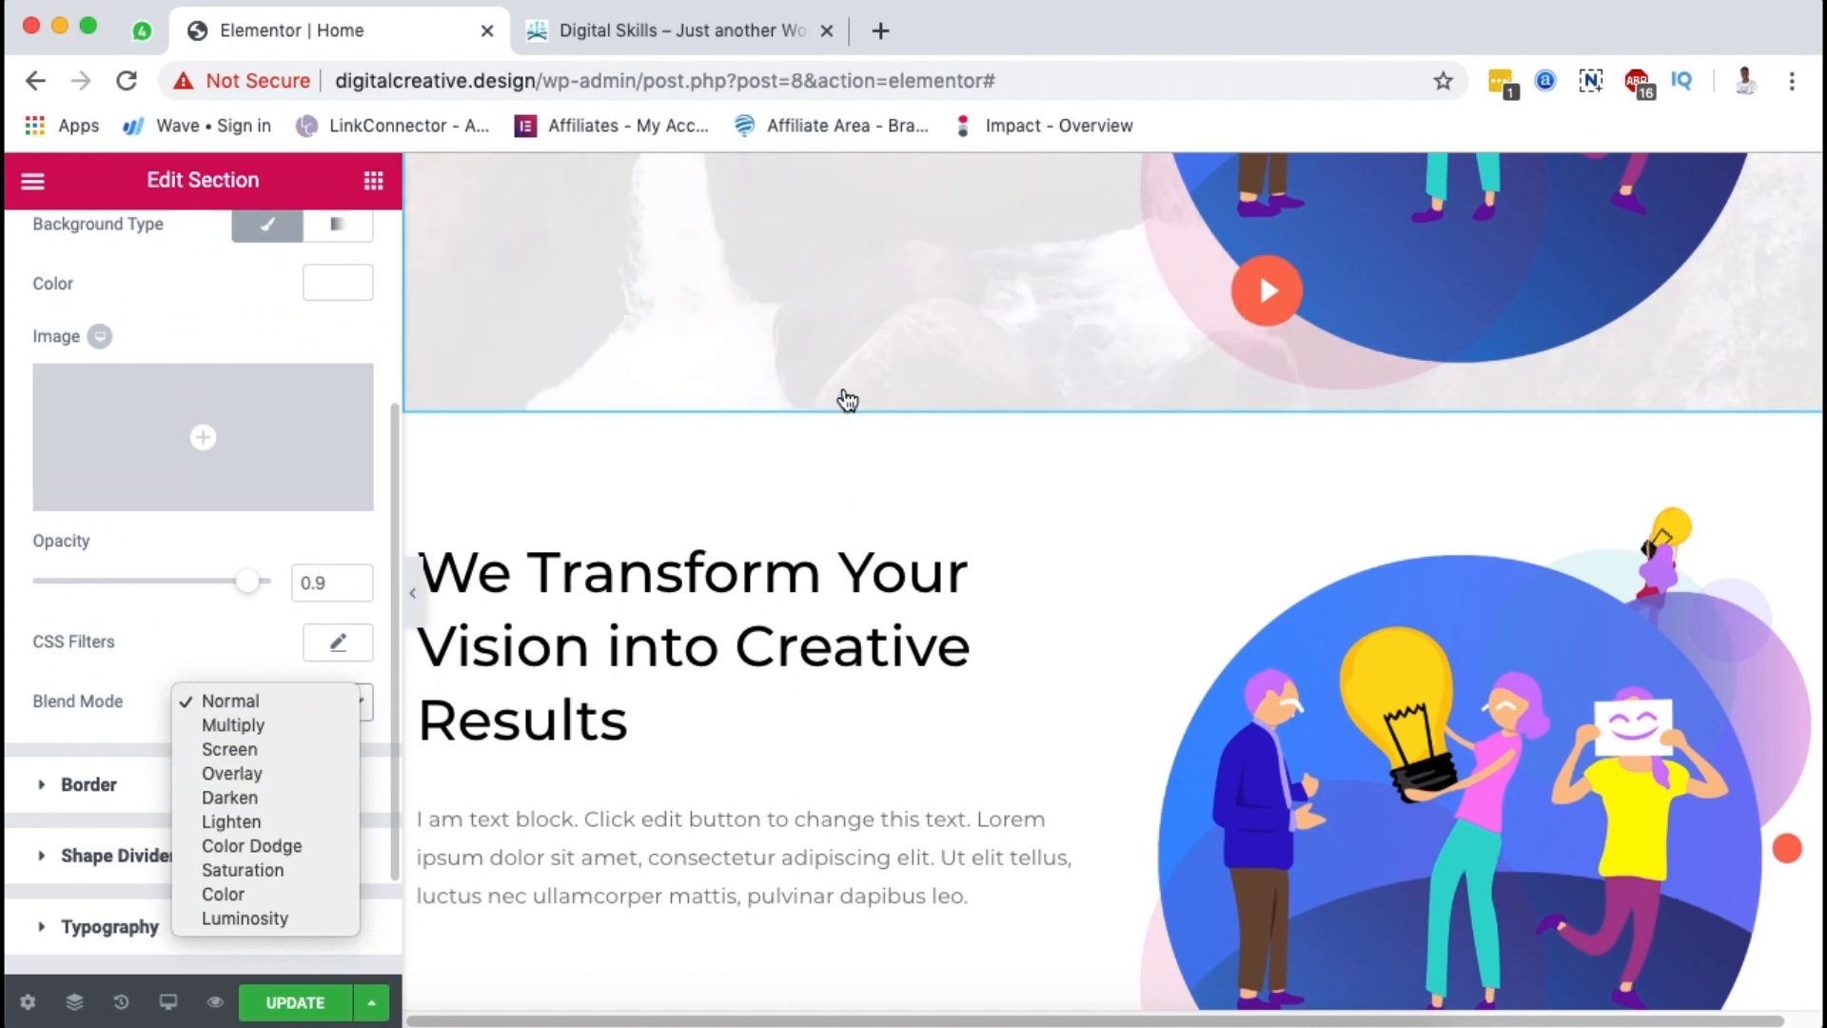
pyautogui.click(122, 709)
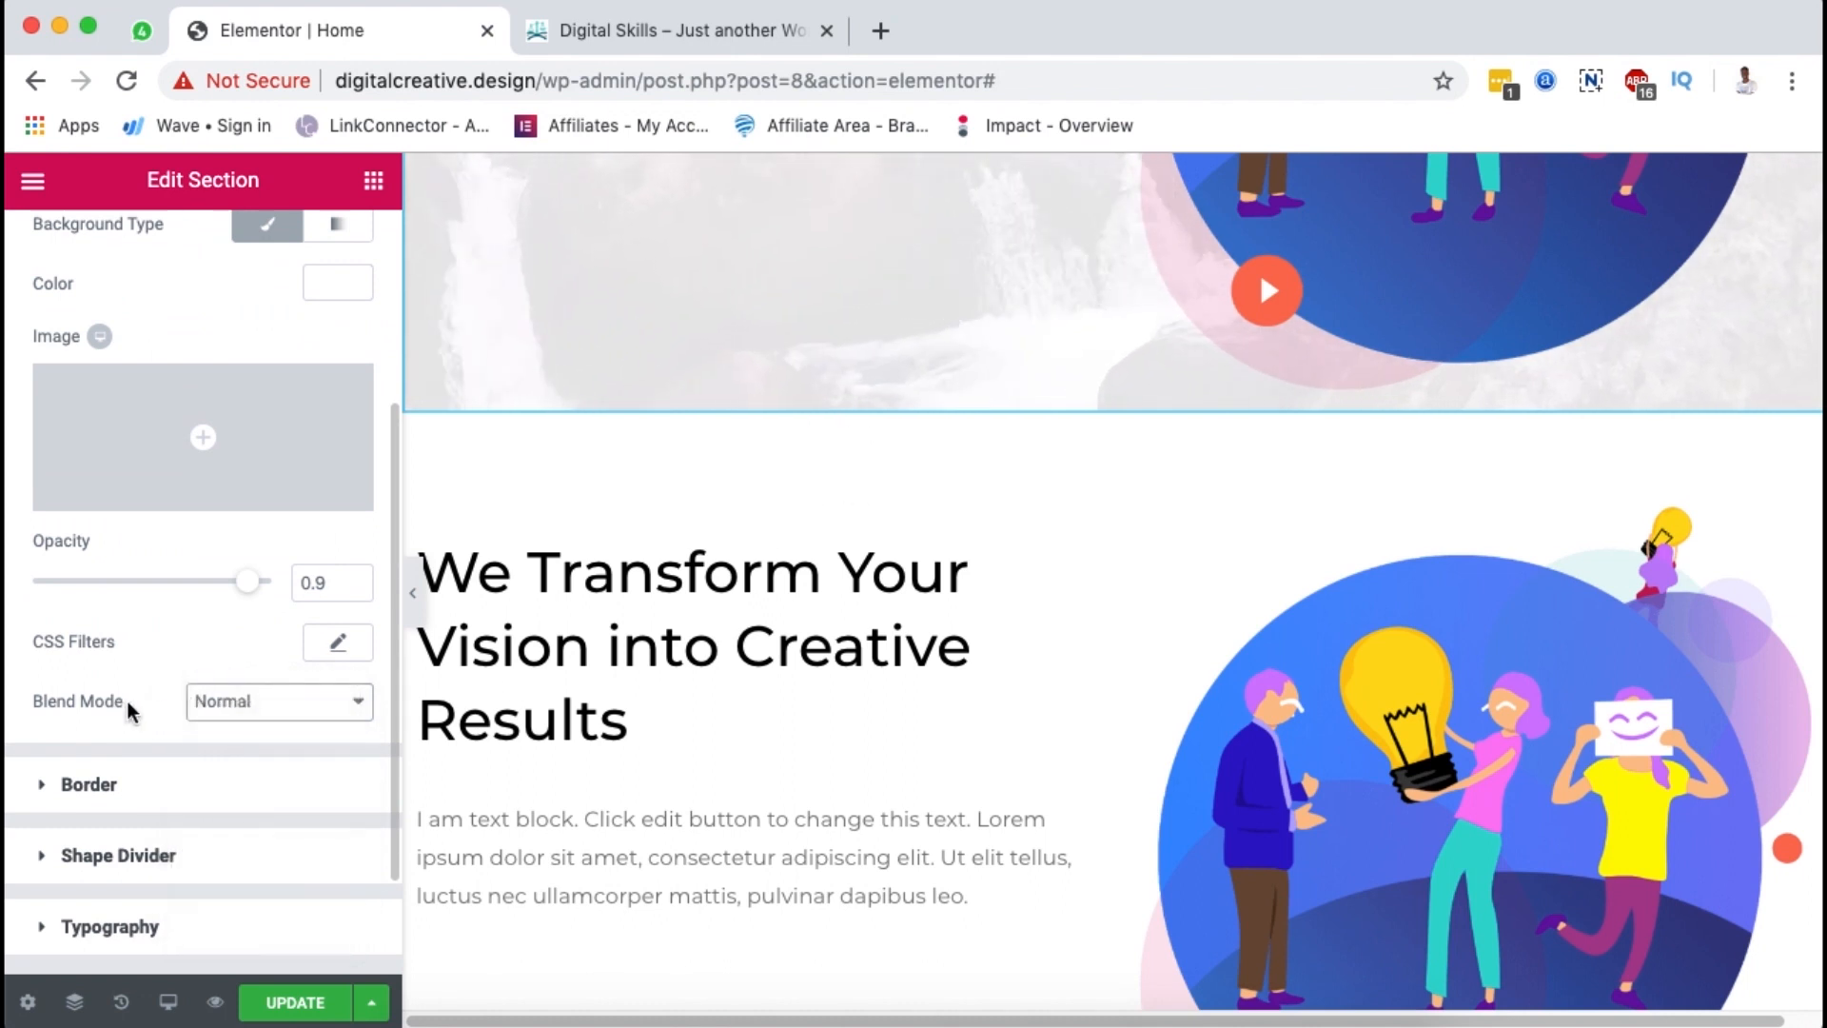
pyautogui.scroll(2, 323, 709)
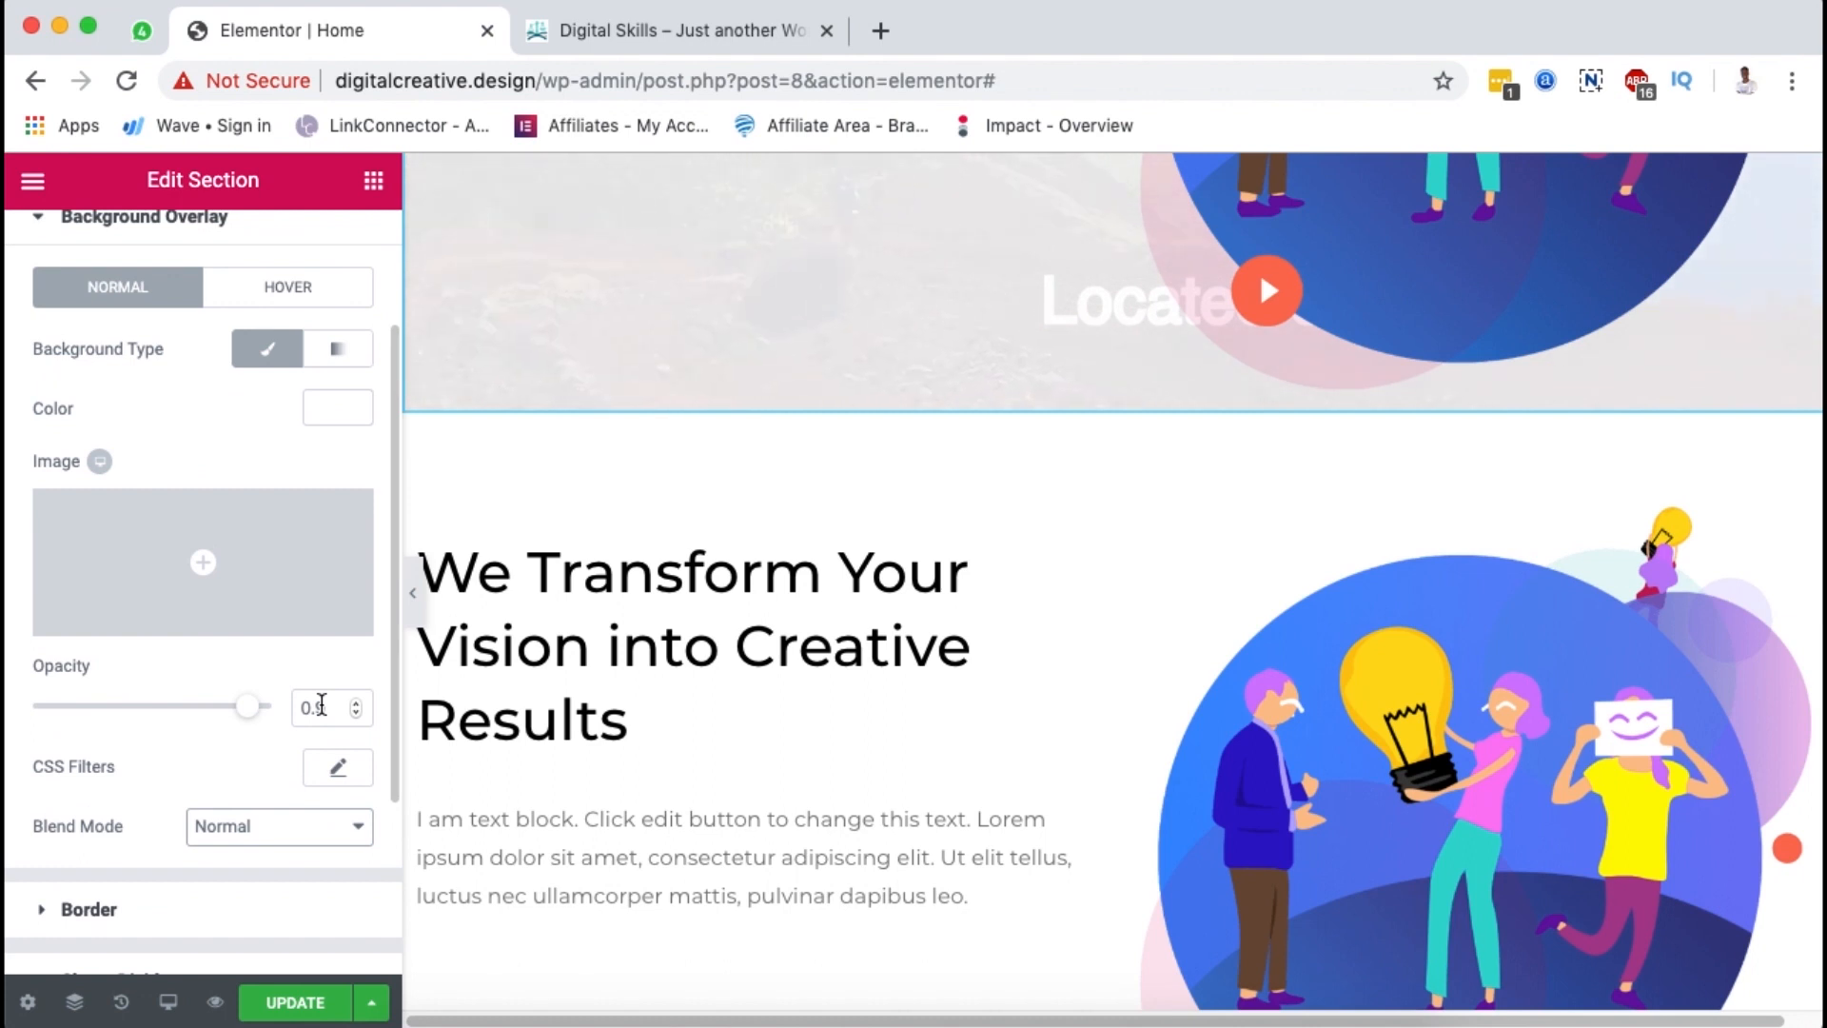
pyautogui.scroll(3, 322, 704)
pyautogui.scroll(6, 898, 529)
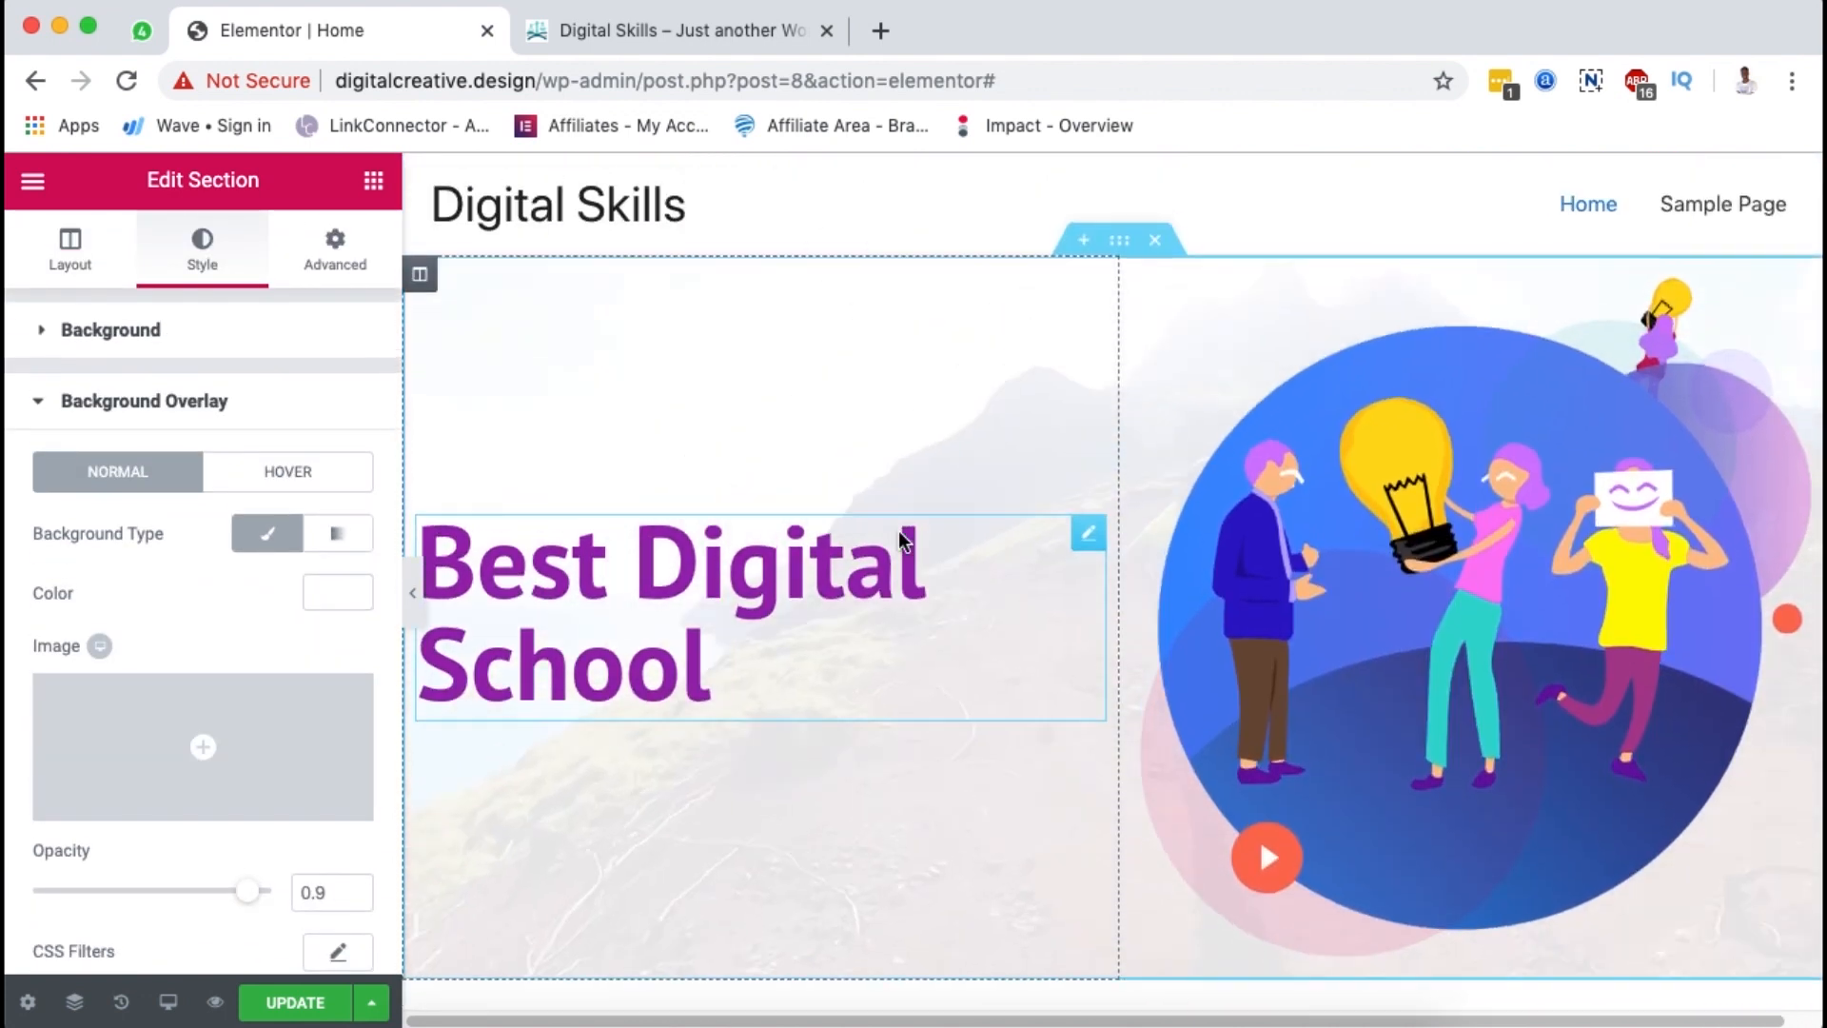
pyautogui.scroll(-3, 899, 538)
pyautogui.scroll(-5, 166, 850)
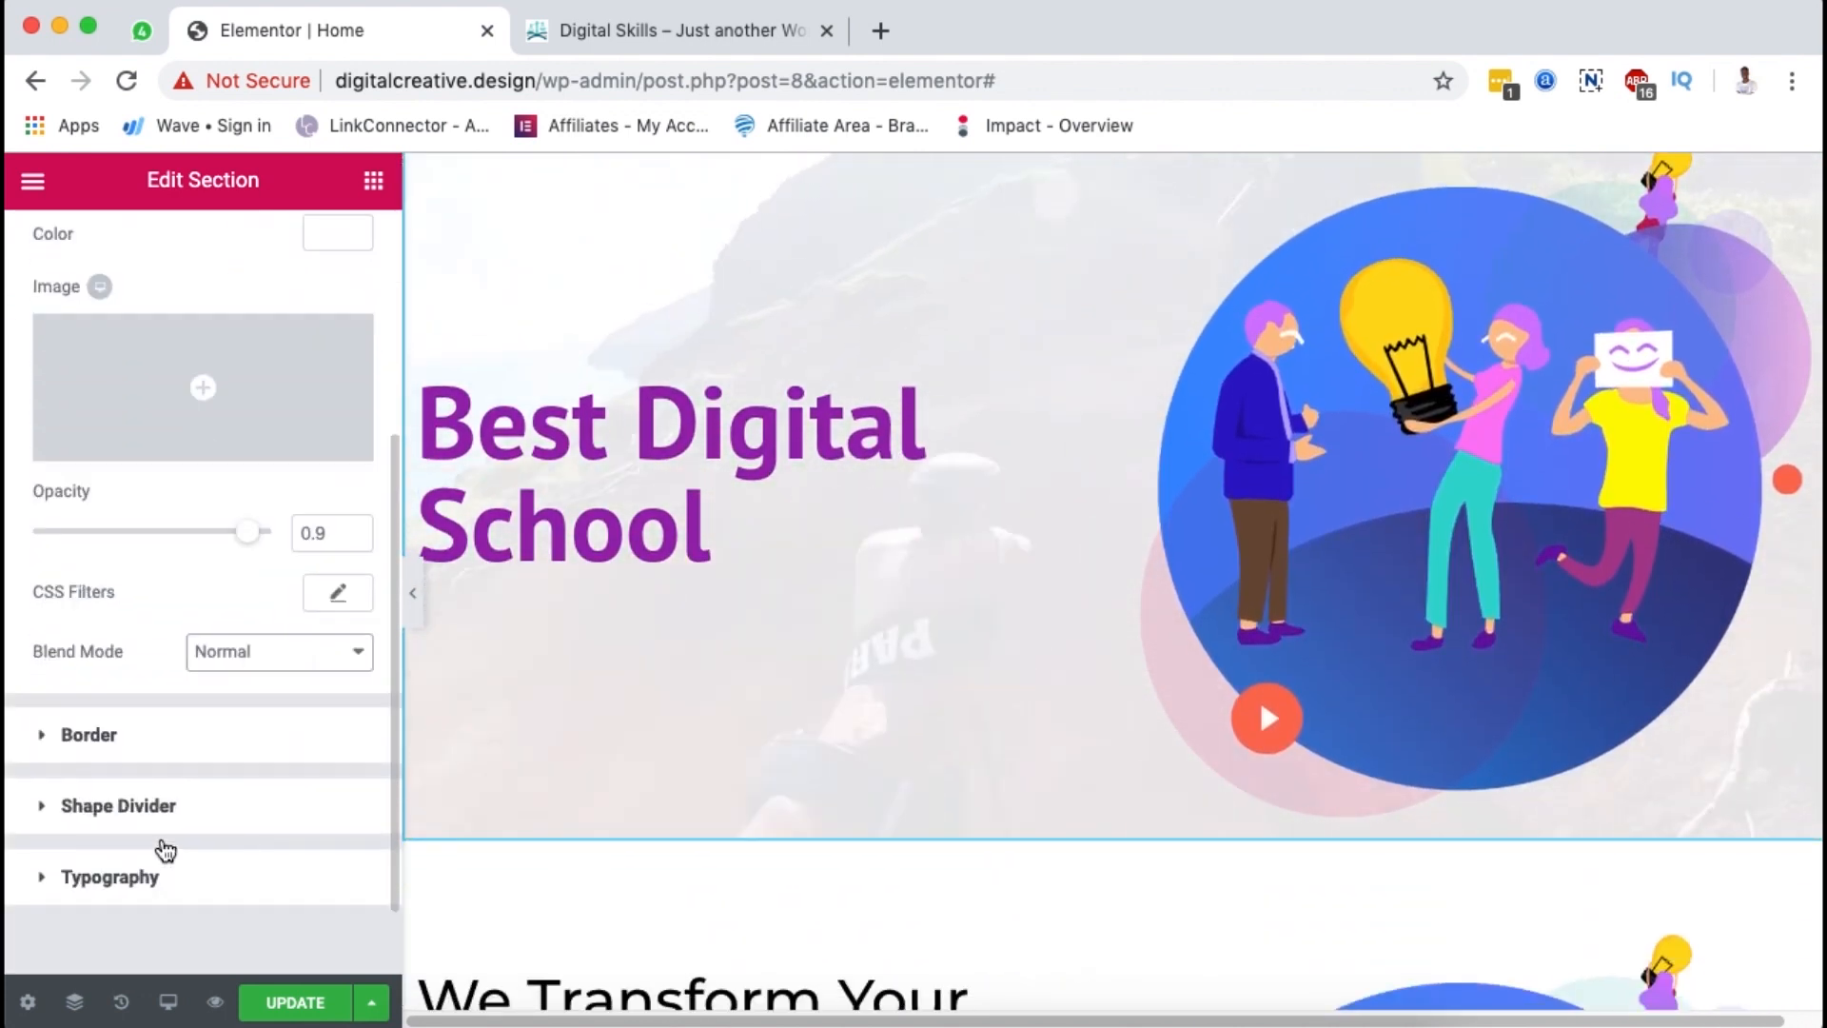
pyautogui.scroll(-2, 167, 849)
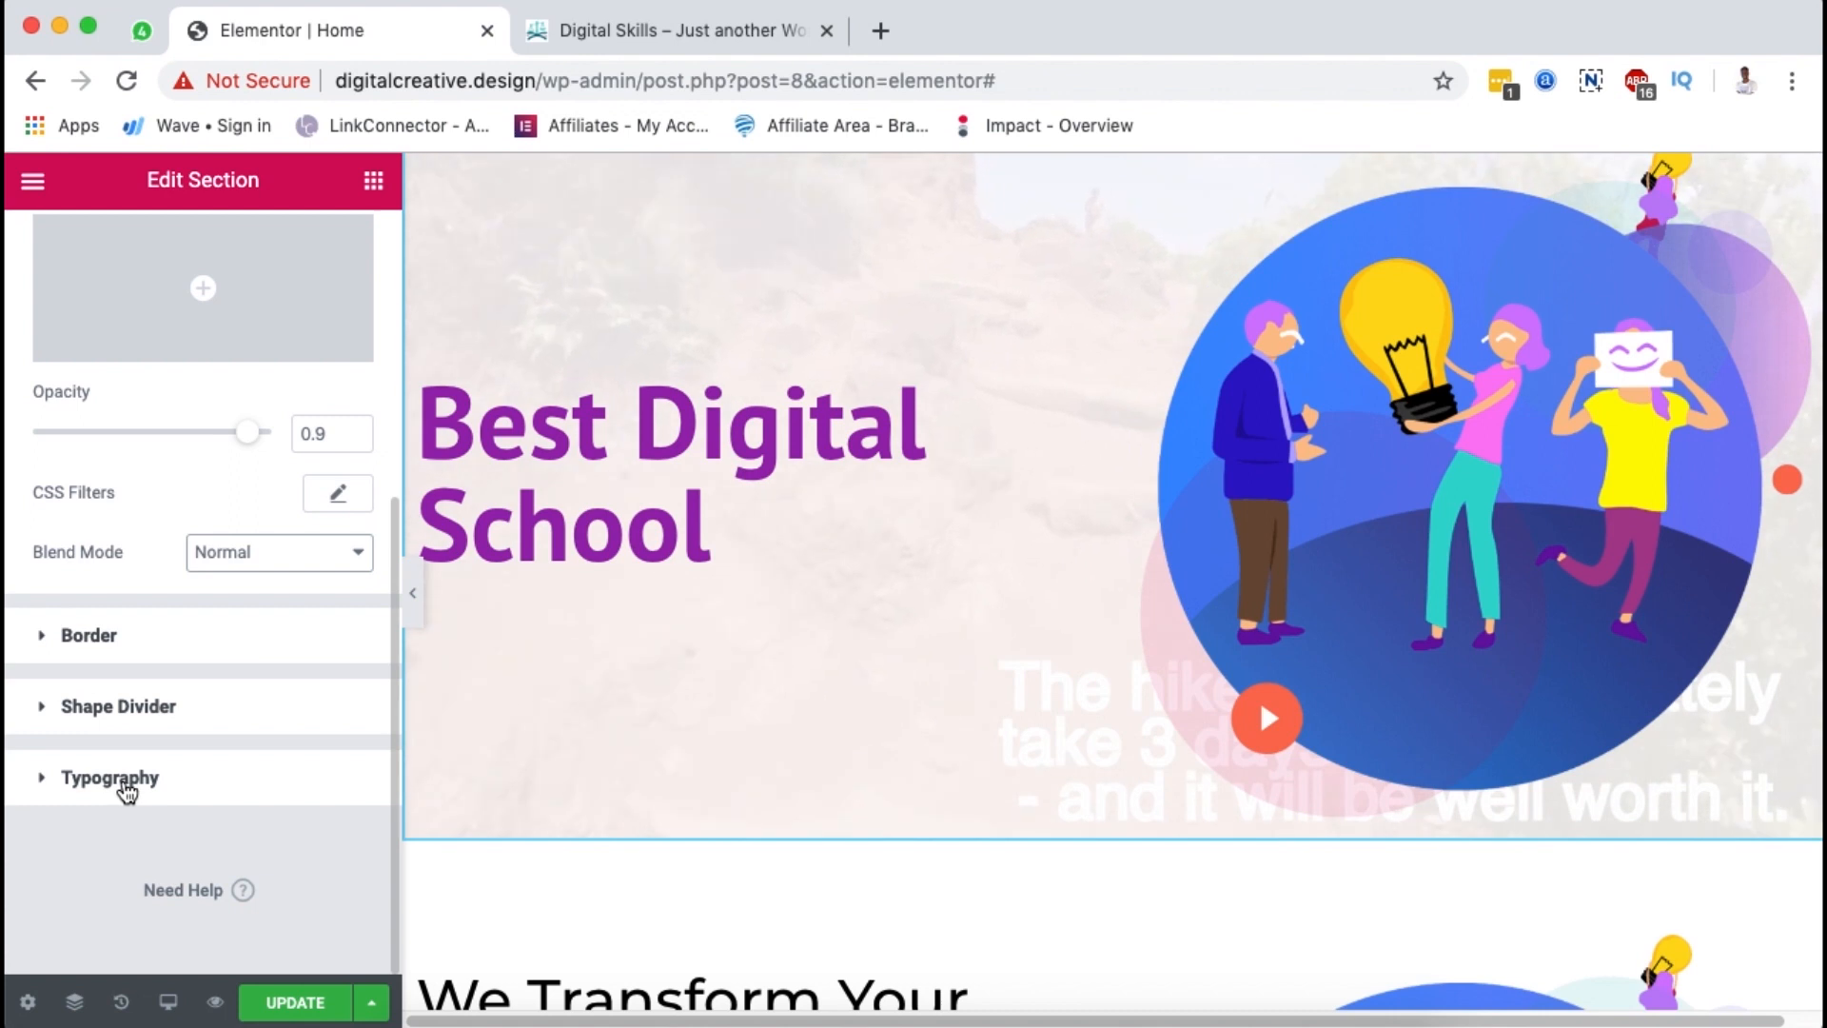
pyautogui.scroll(2, 527, 694)
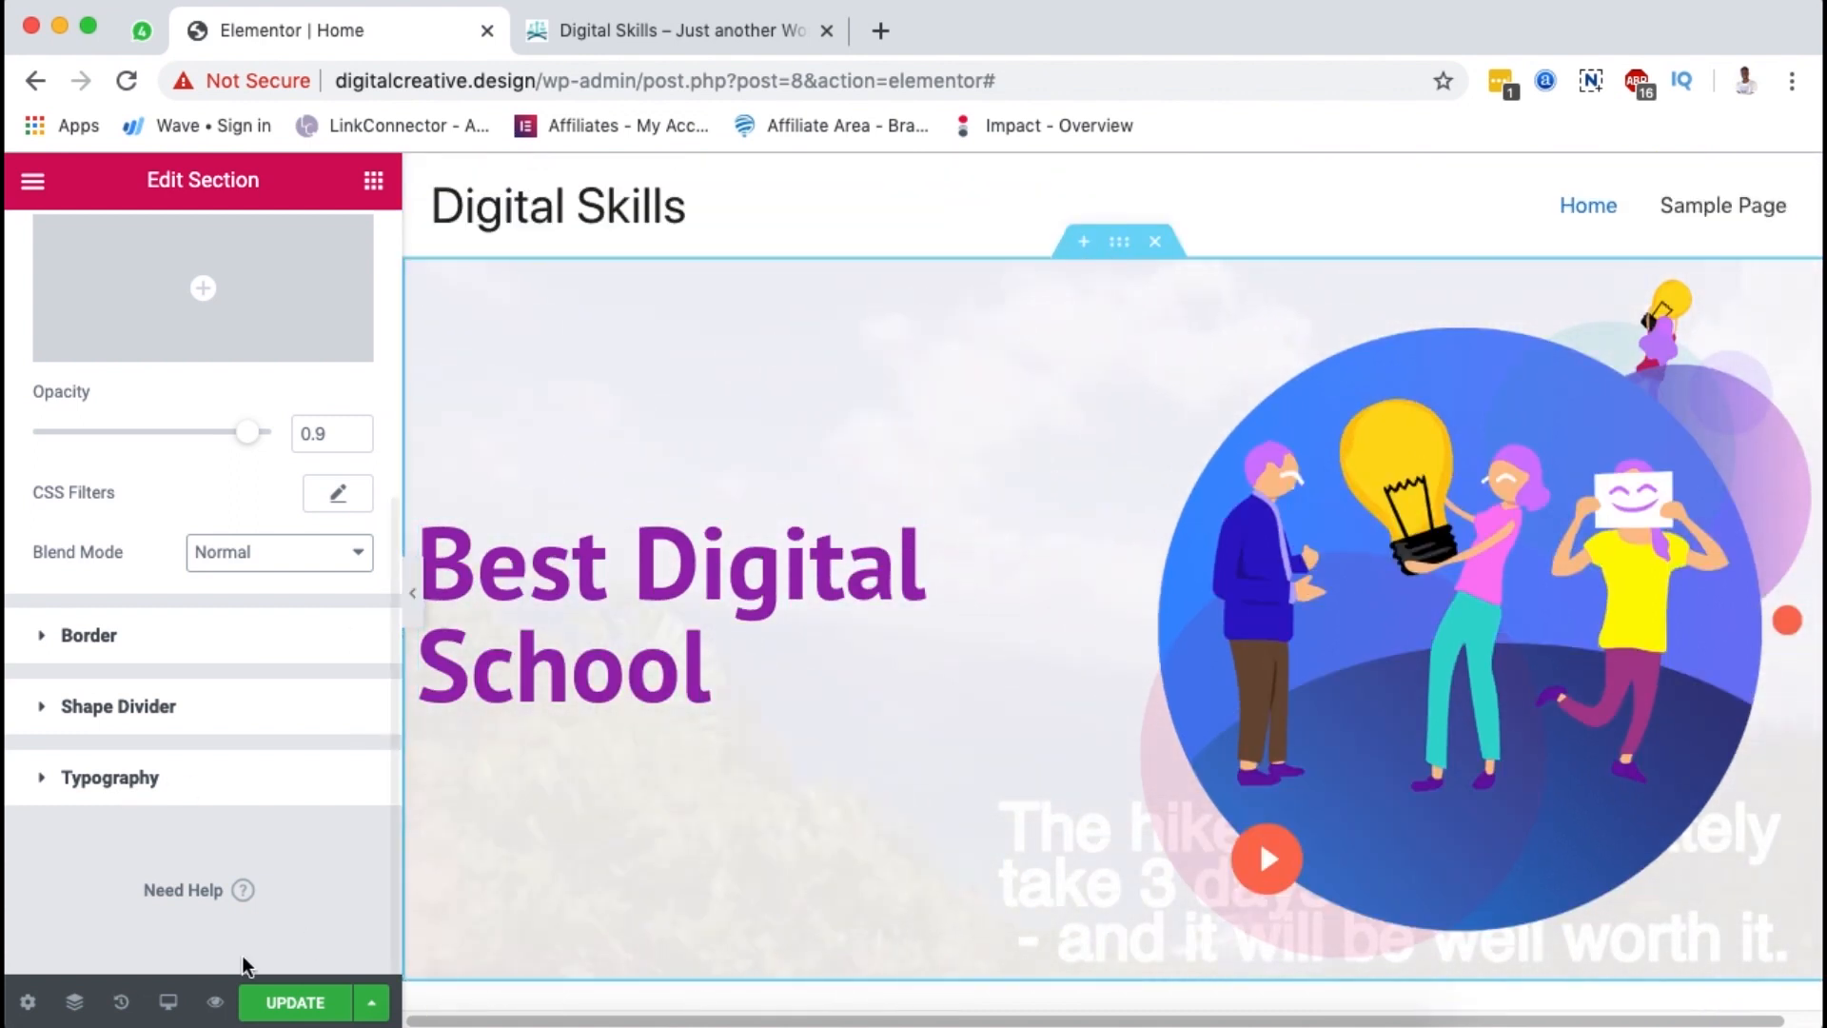
# Step: Switch to the mobile layout to check how the heading section looks with the white overlay
pyautogui.click(168, 1002)
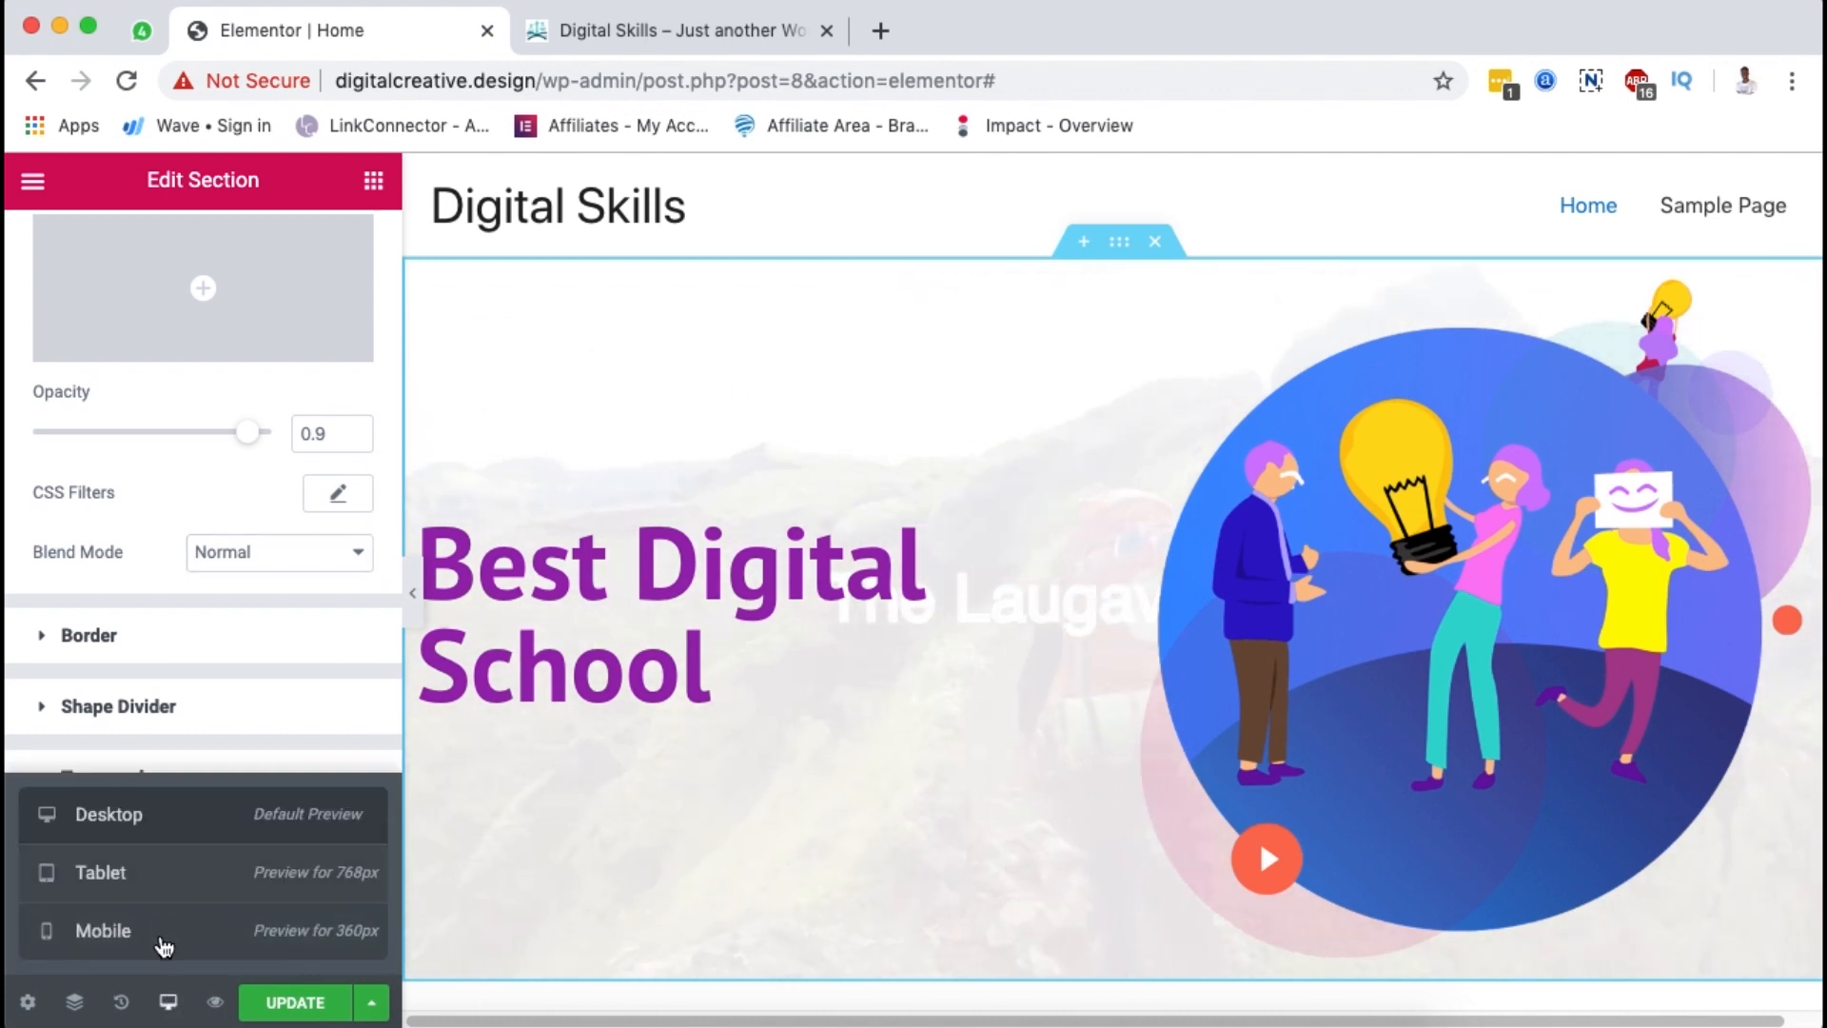
pyautogui.click(164, 945)
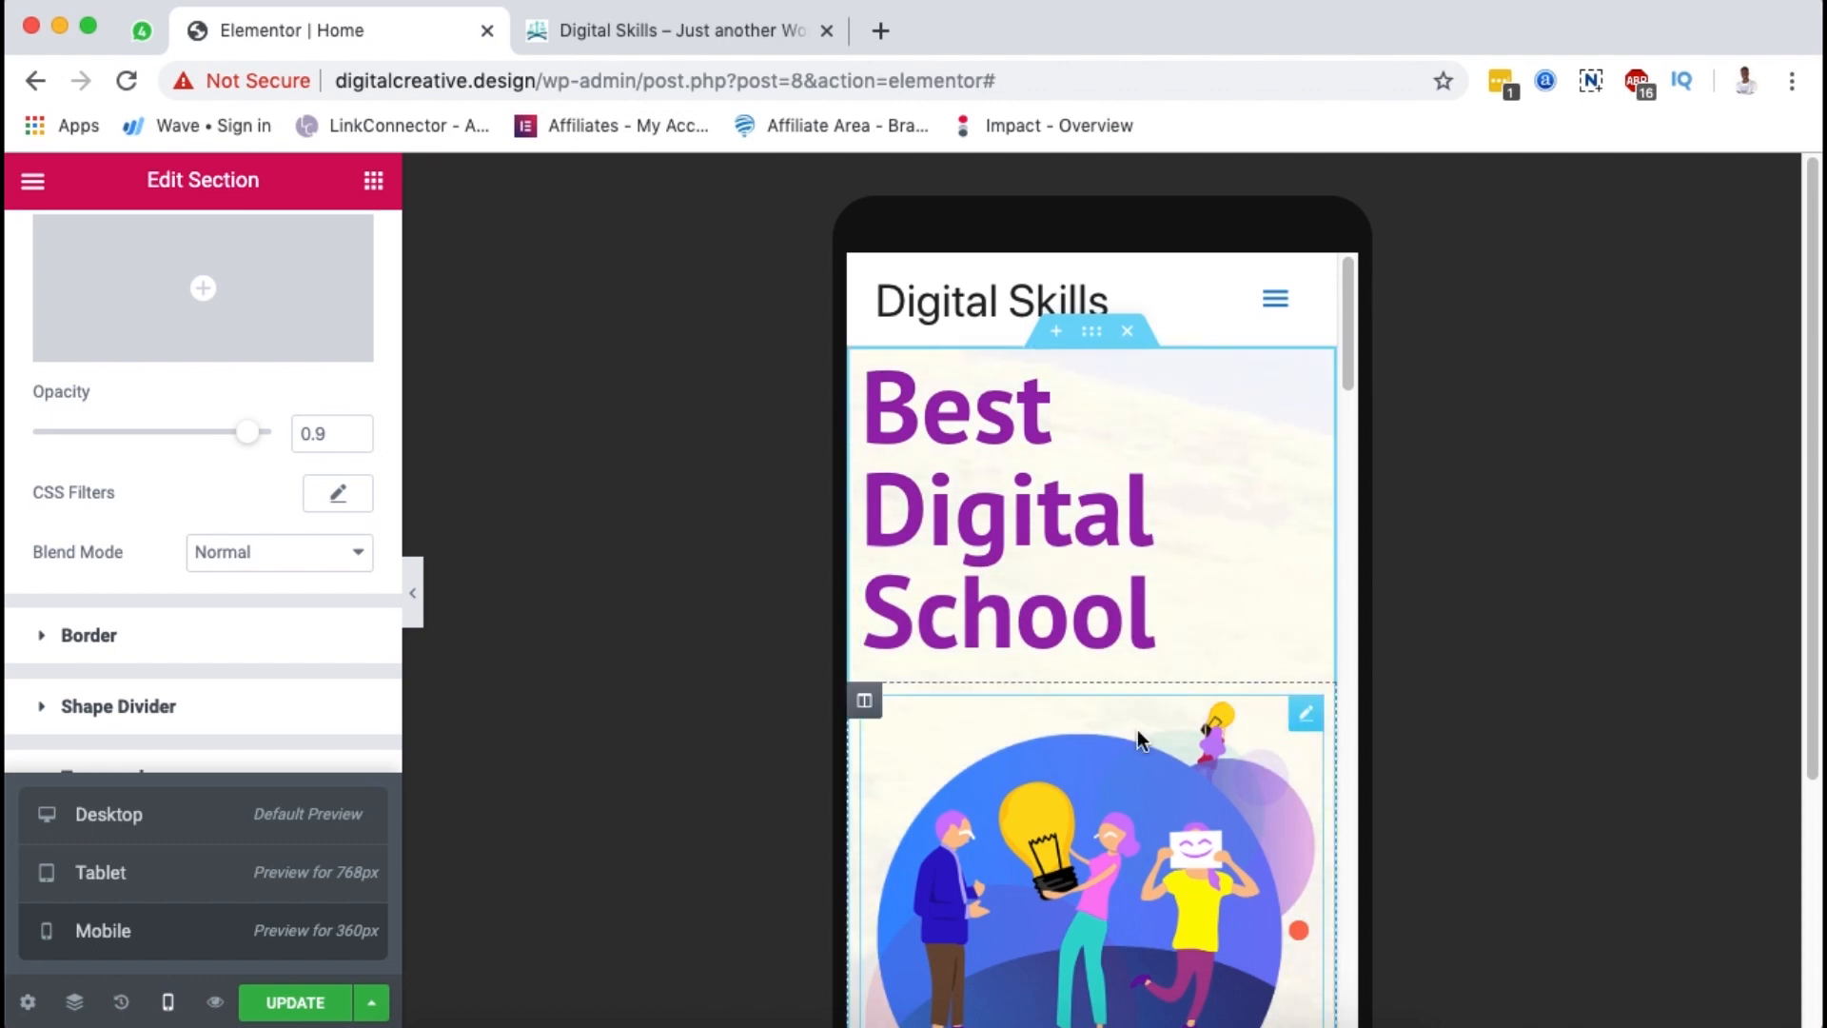
pyautogui.scroll(-4, 1138, 729)
pyautogui.scroll(3, 1138, 729)
pyautogui.scroll(2, 1138, 729)
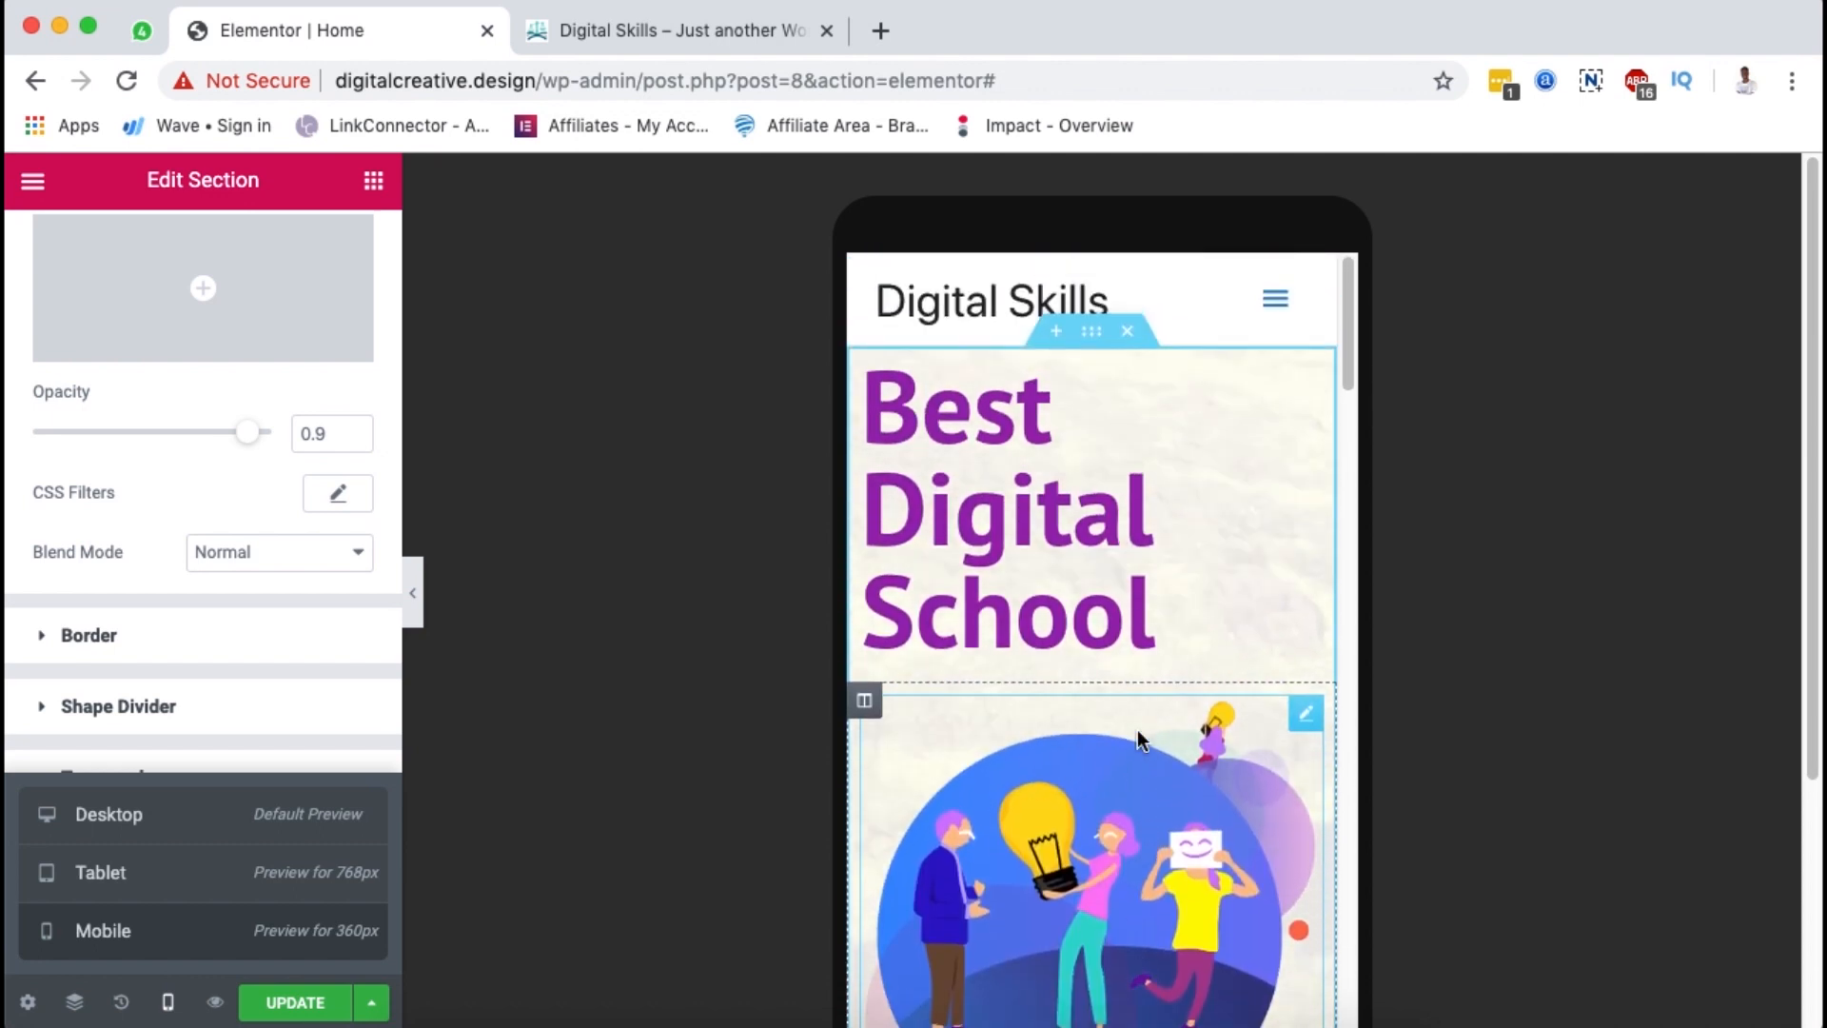
pyautogui.scroll(-3, 1138, 729)
pyautogui.scroll(-3, 1138, 729)
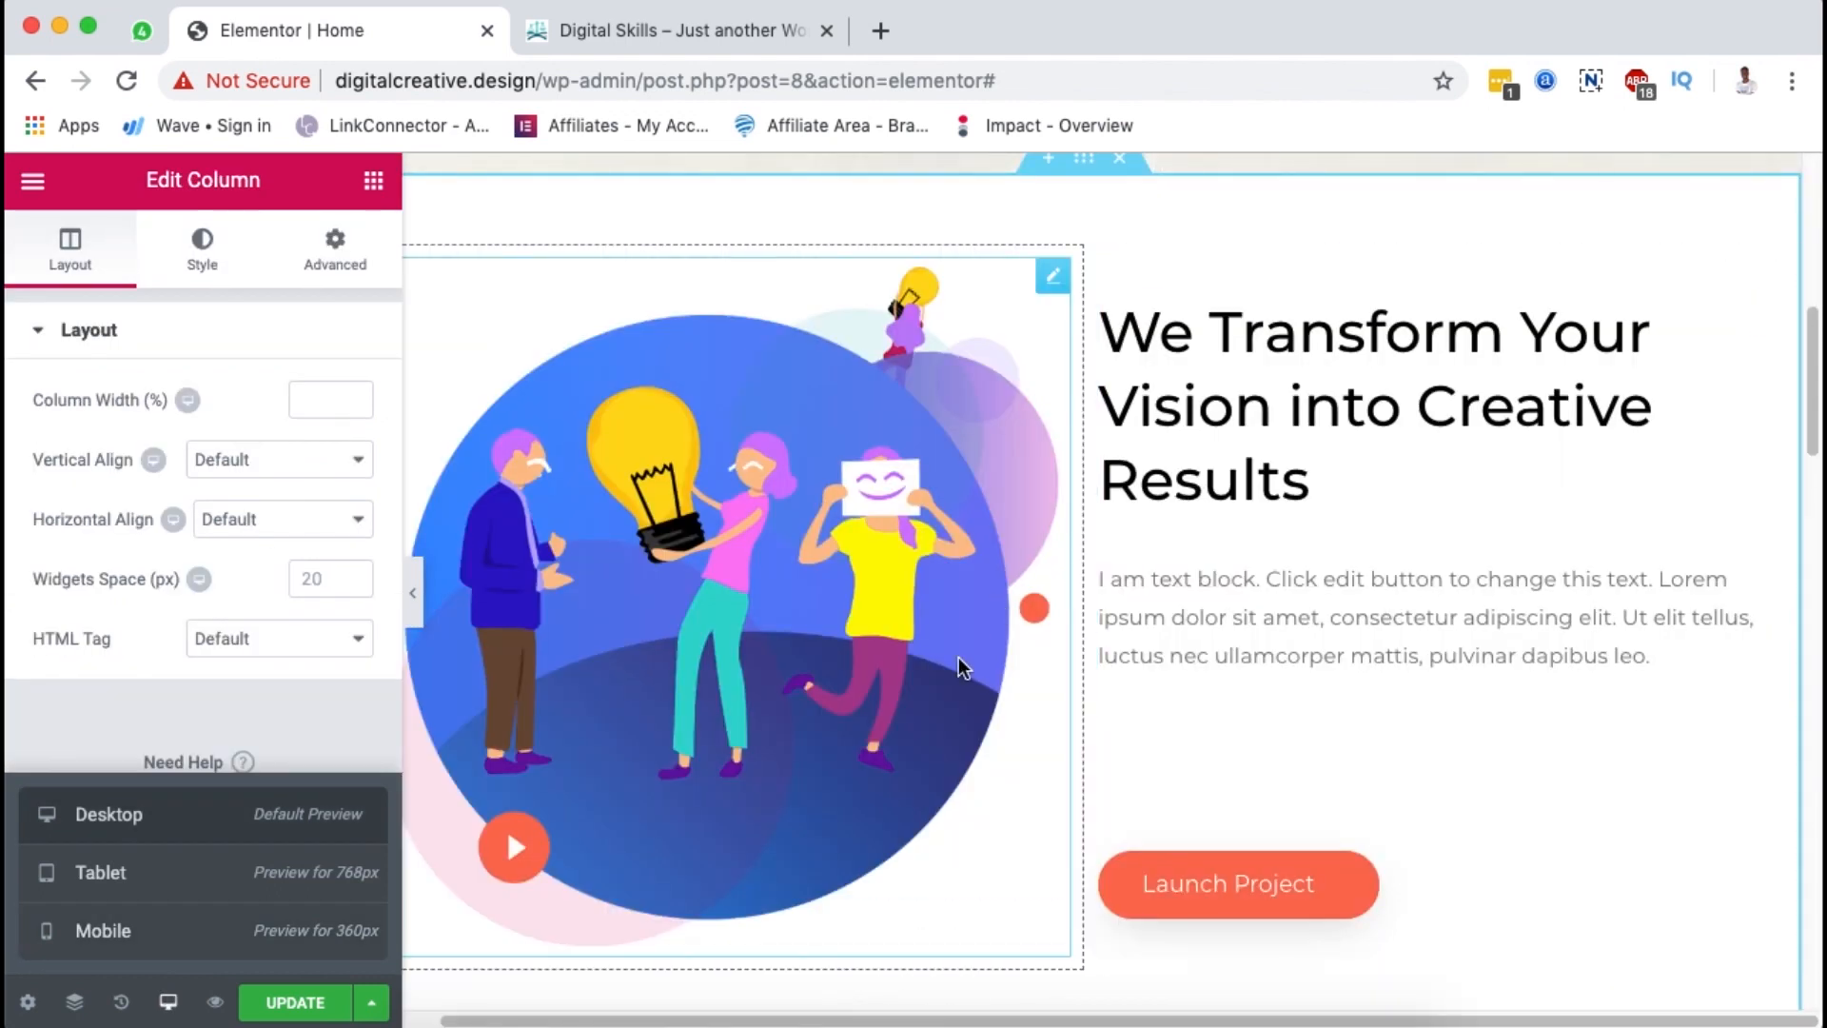
# Step: Replace the light-bulb illustration beside the "We Transform Your Vision" text with an uploaded photo of a folded white towel
pyautogui.scroll(-2, 962, 666)
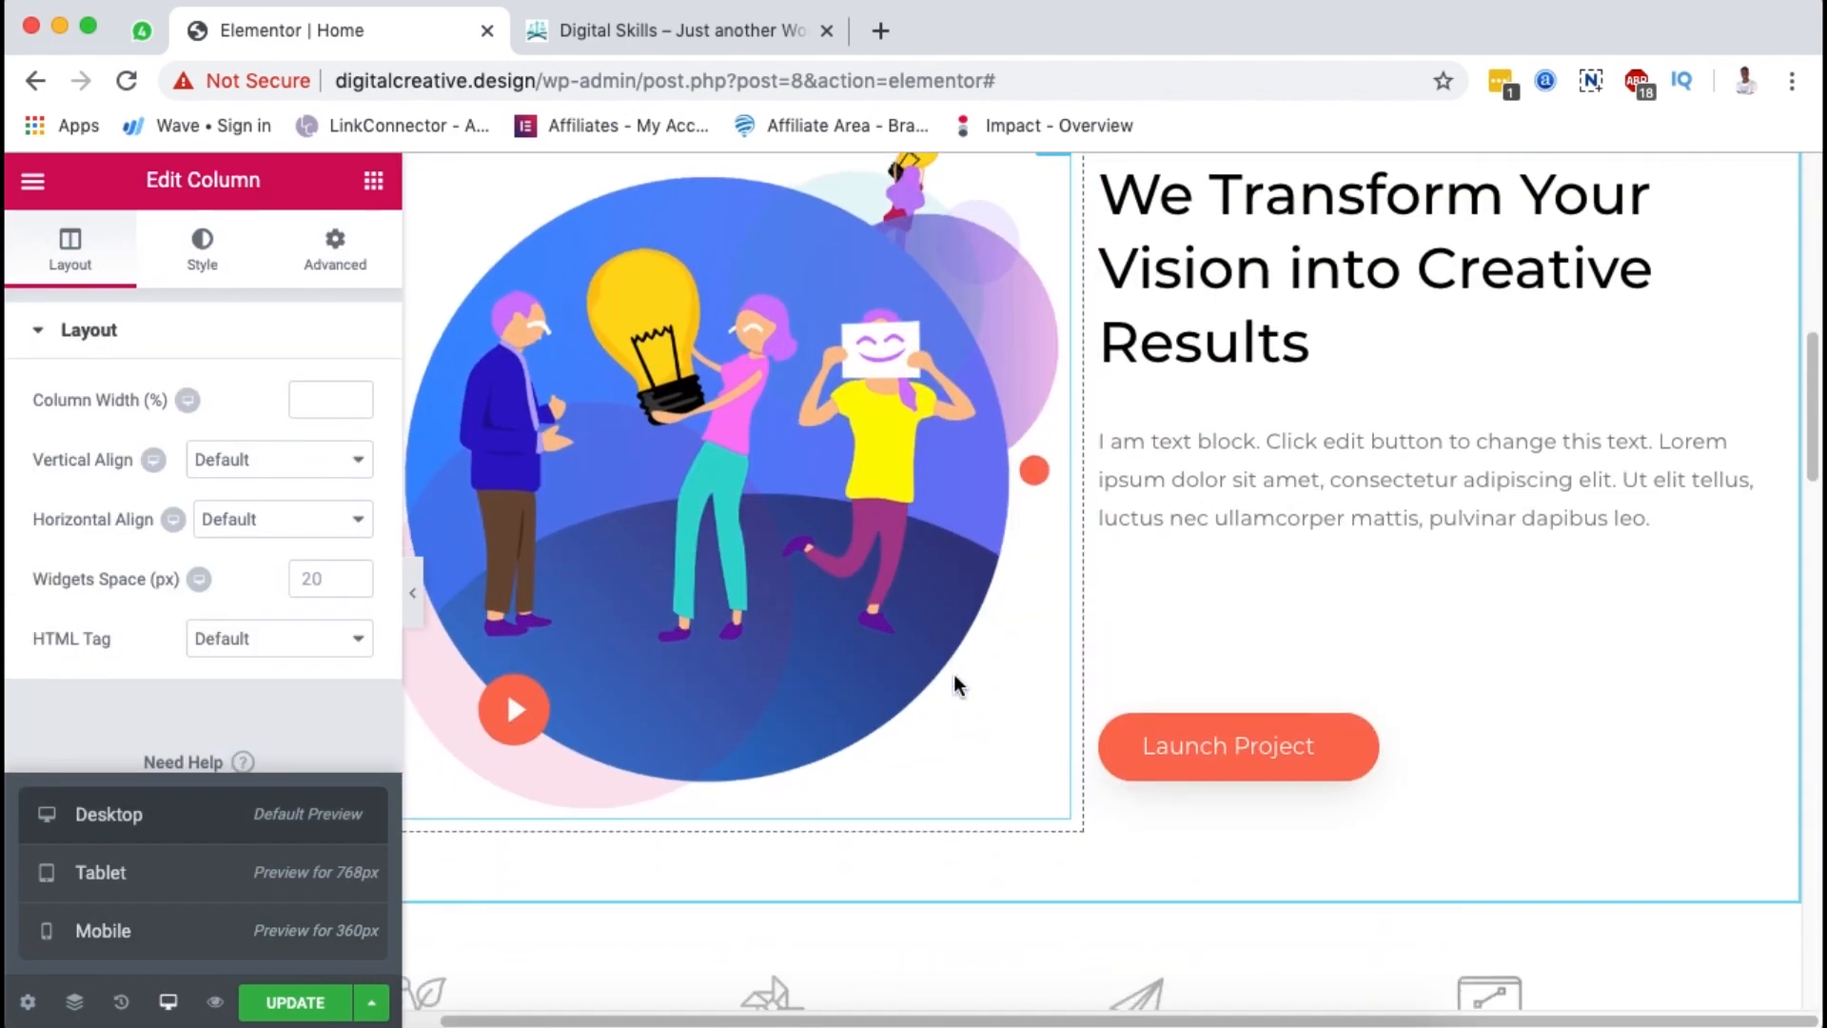
pyautogui.scroll(3, 900, 618)
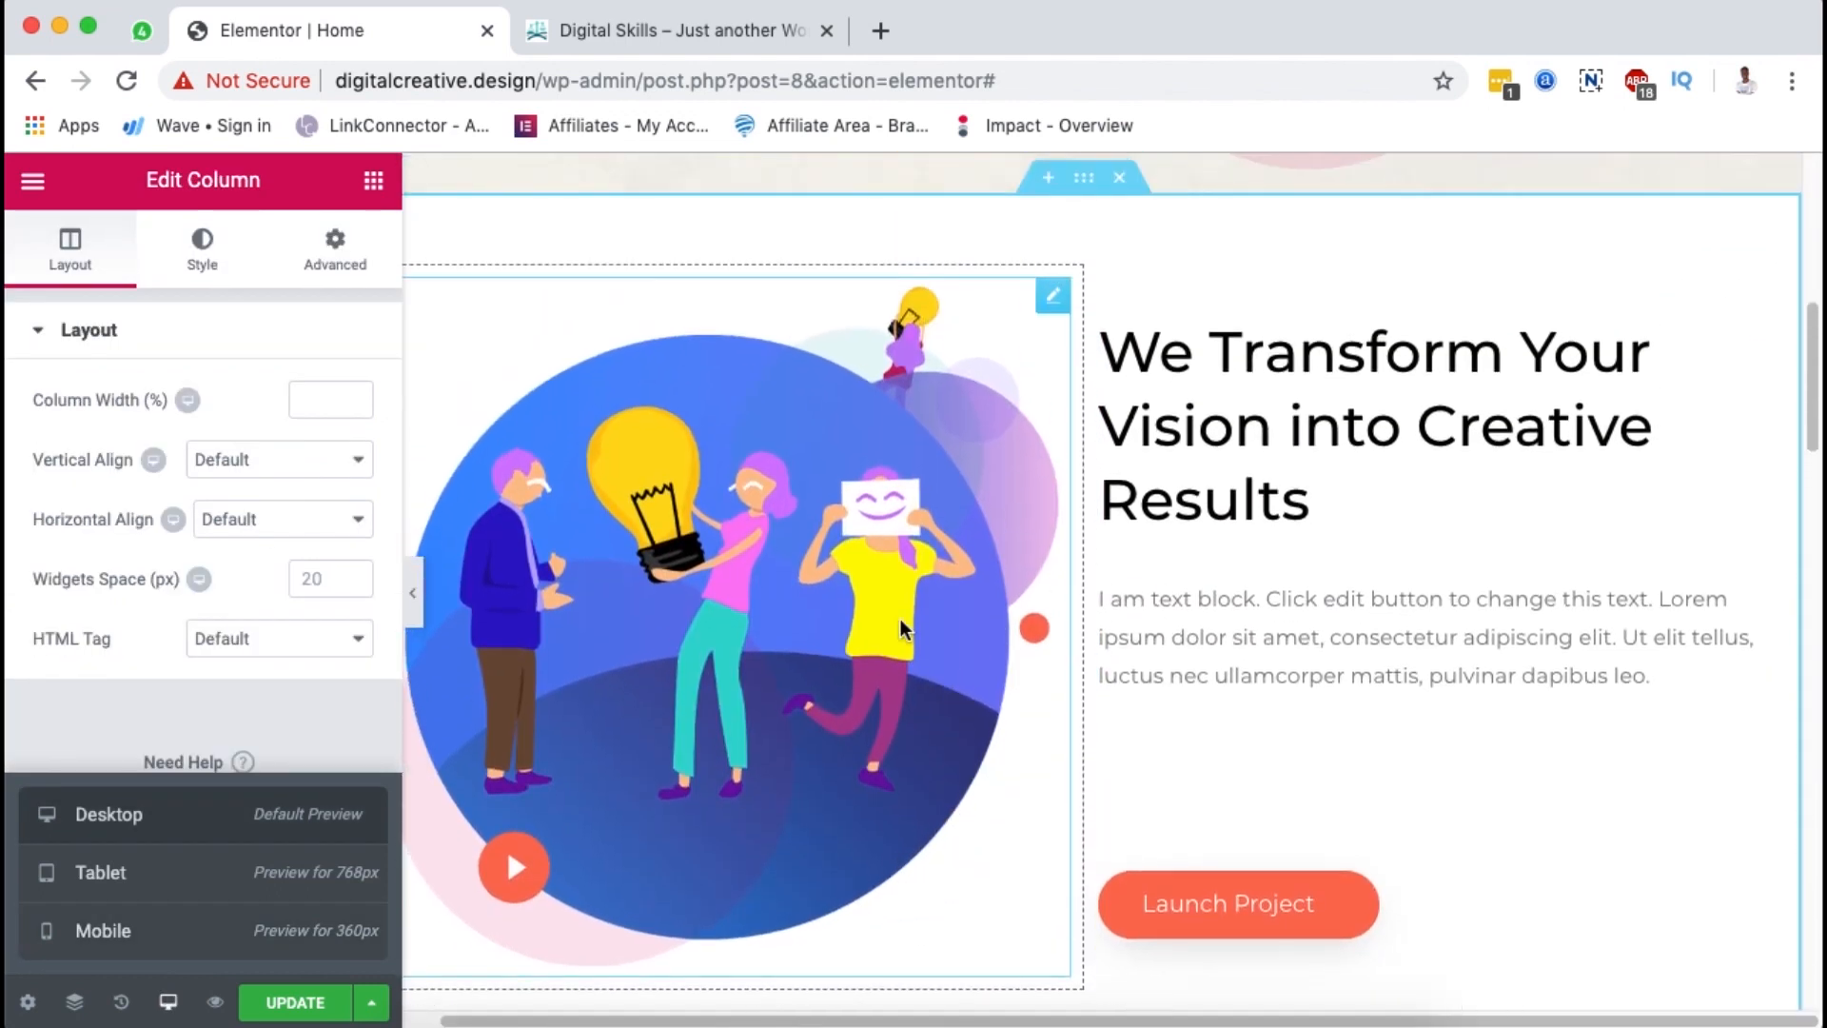
pyautogui.click(1051, 298)
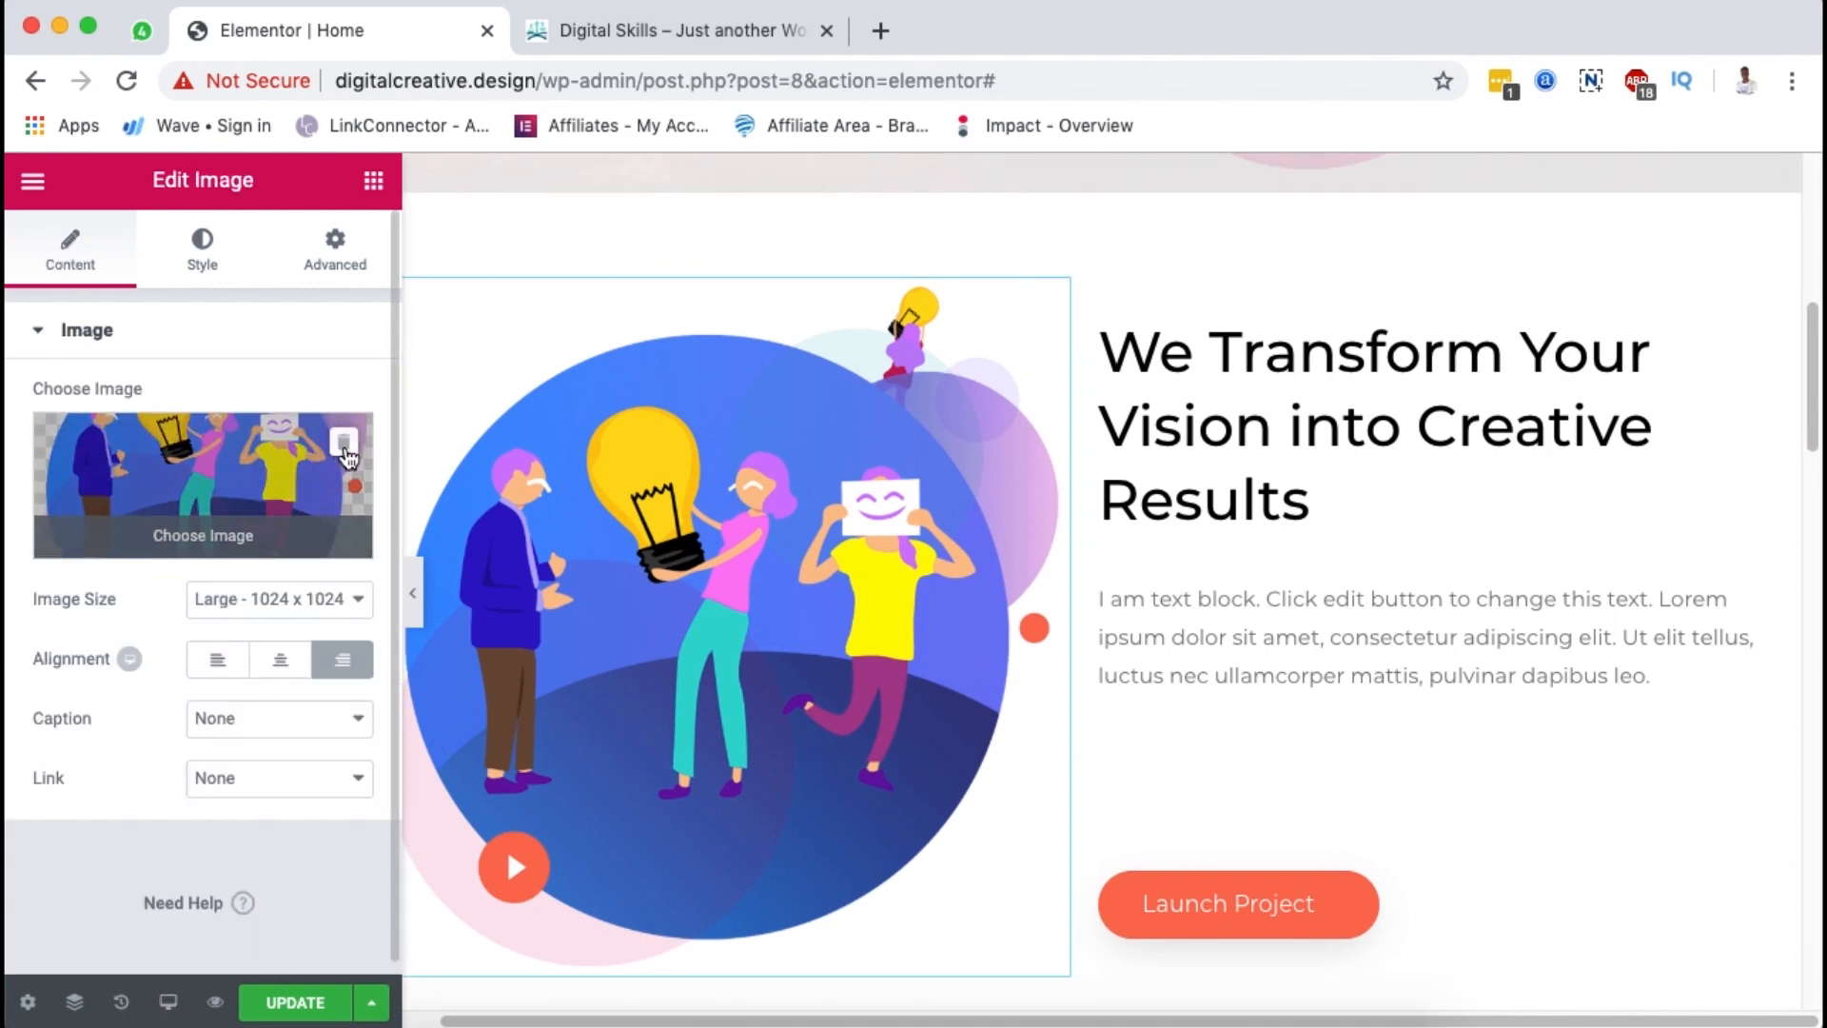
pyautogui.click(345, 442)
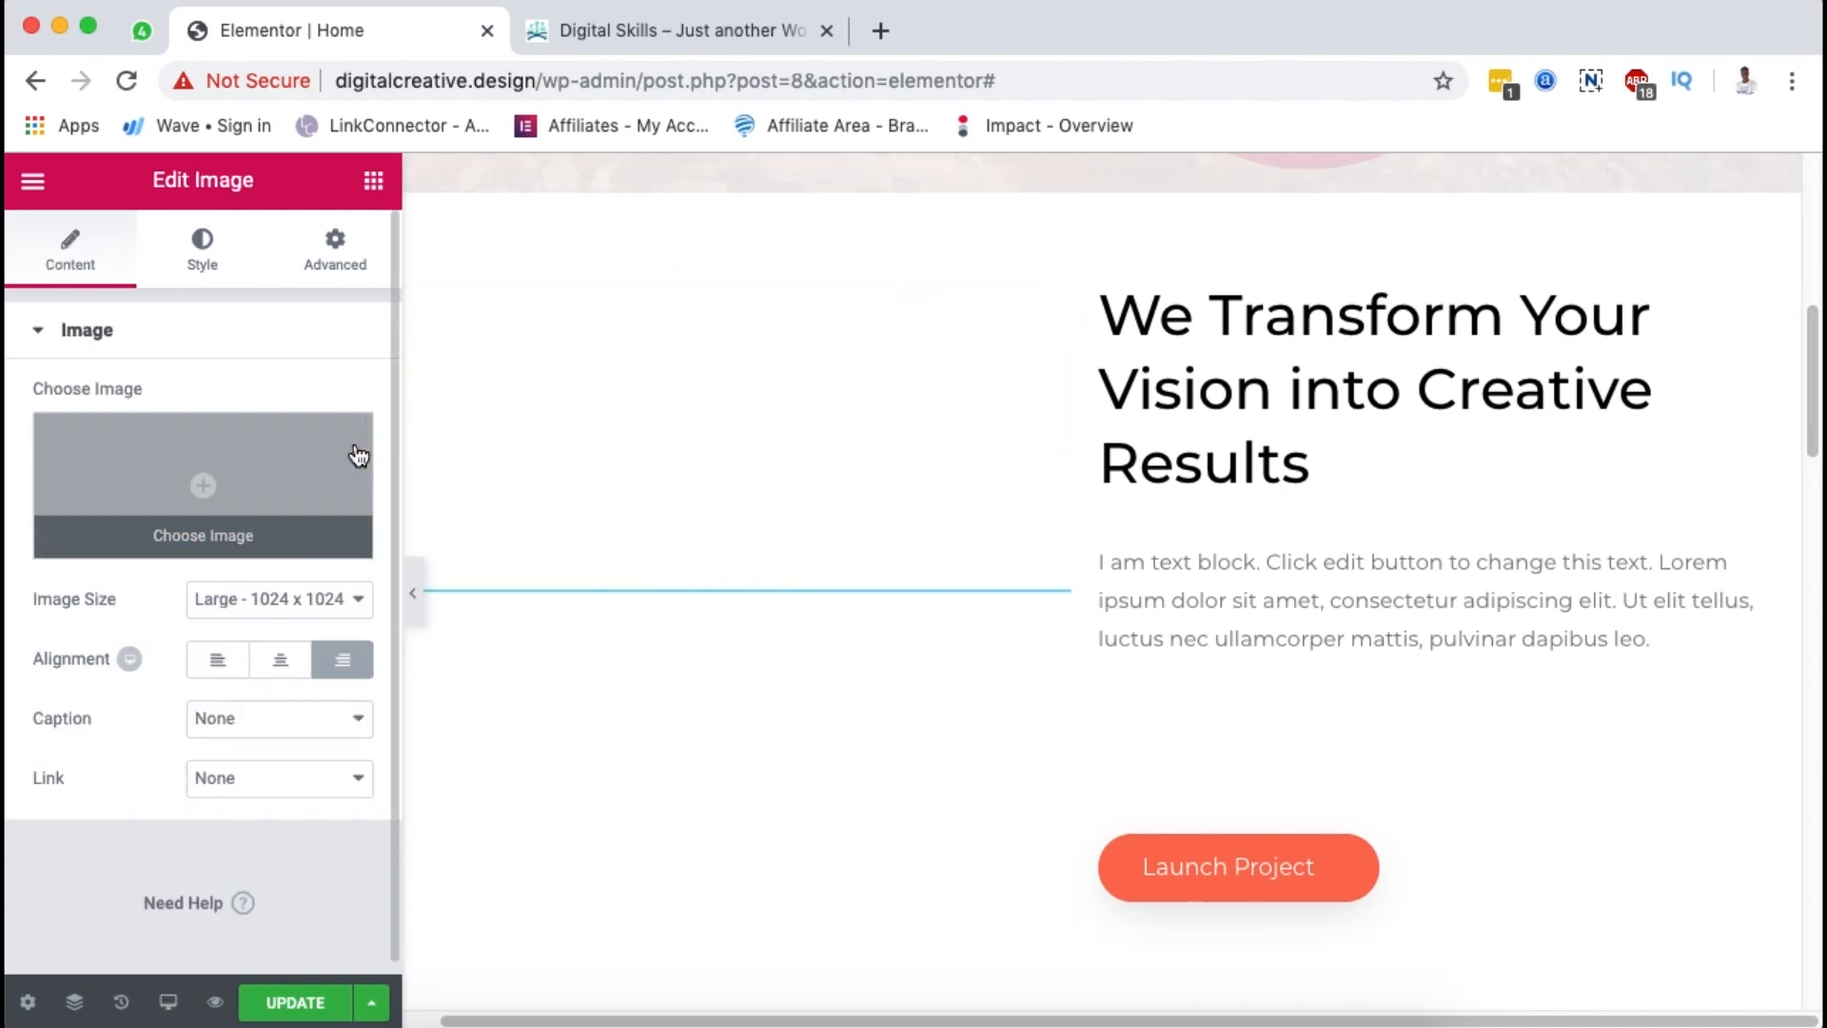
pyautogui.click(198, 481)
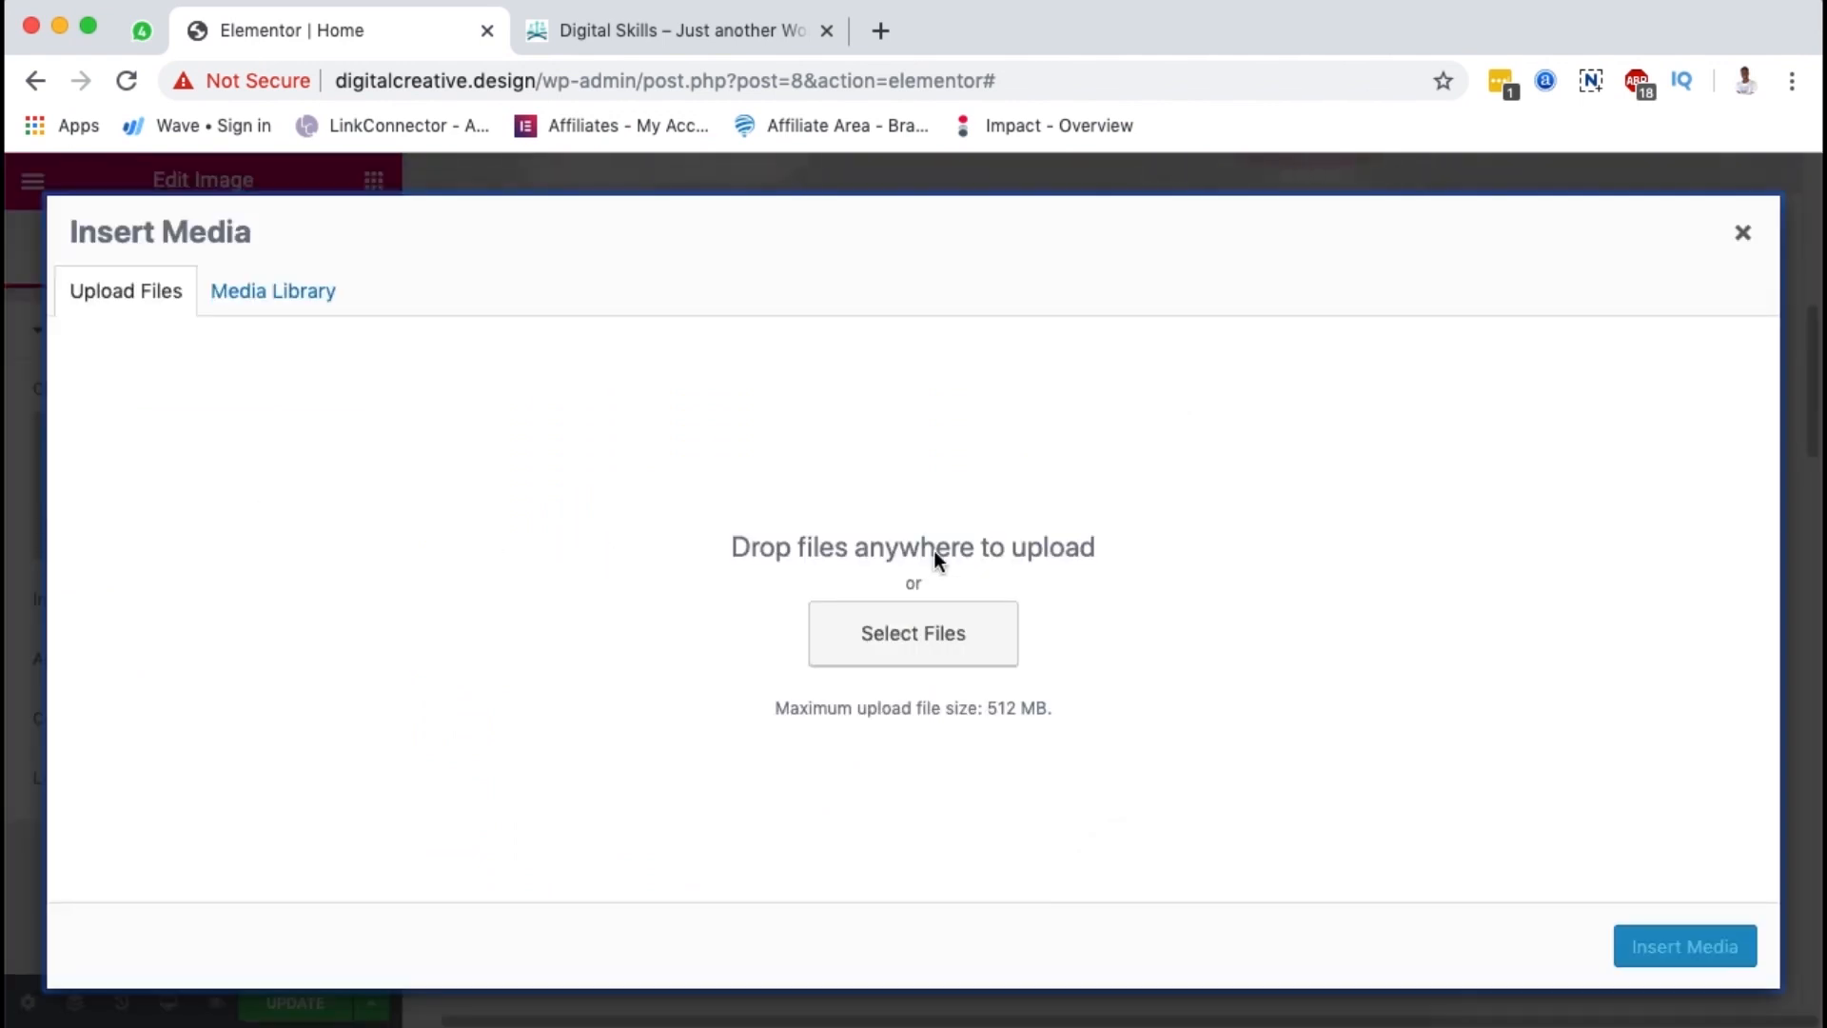
pyautogui.click(276, 295)
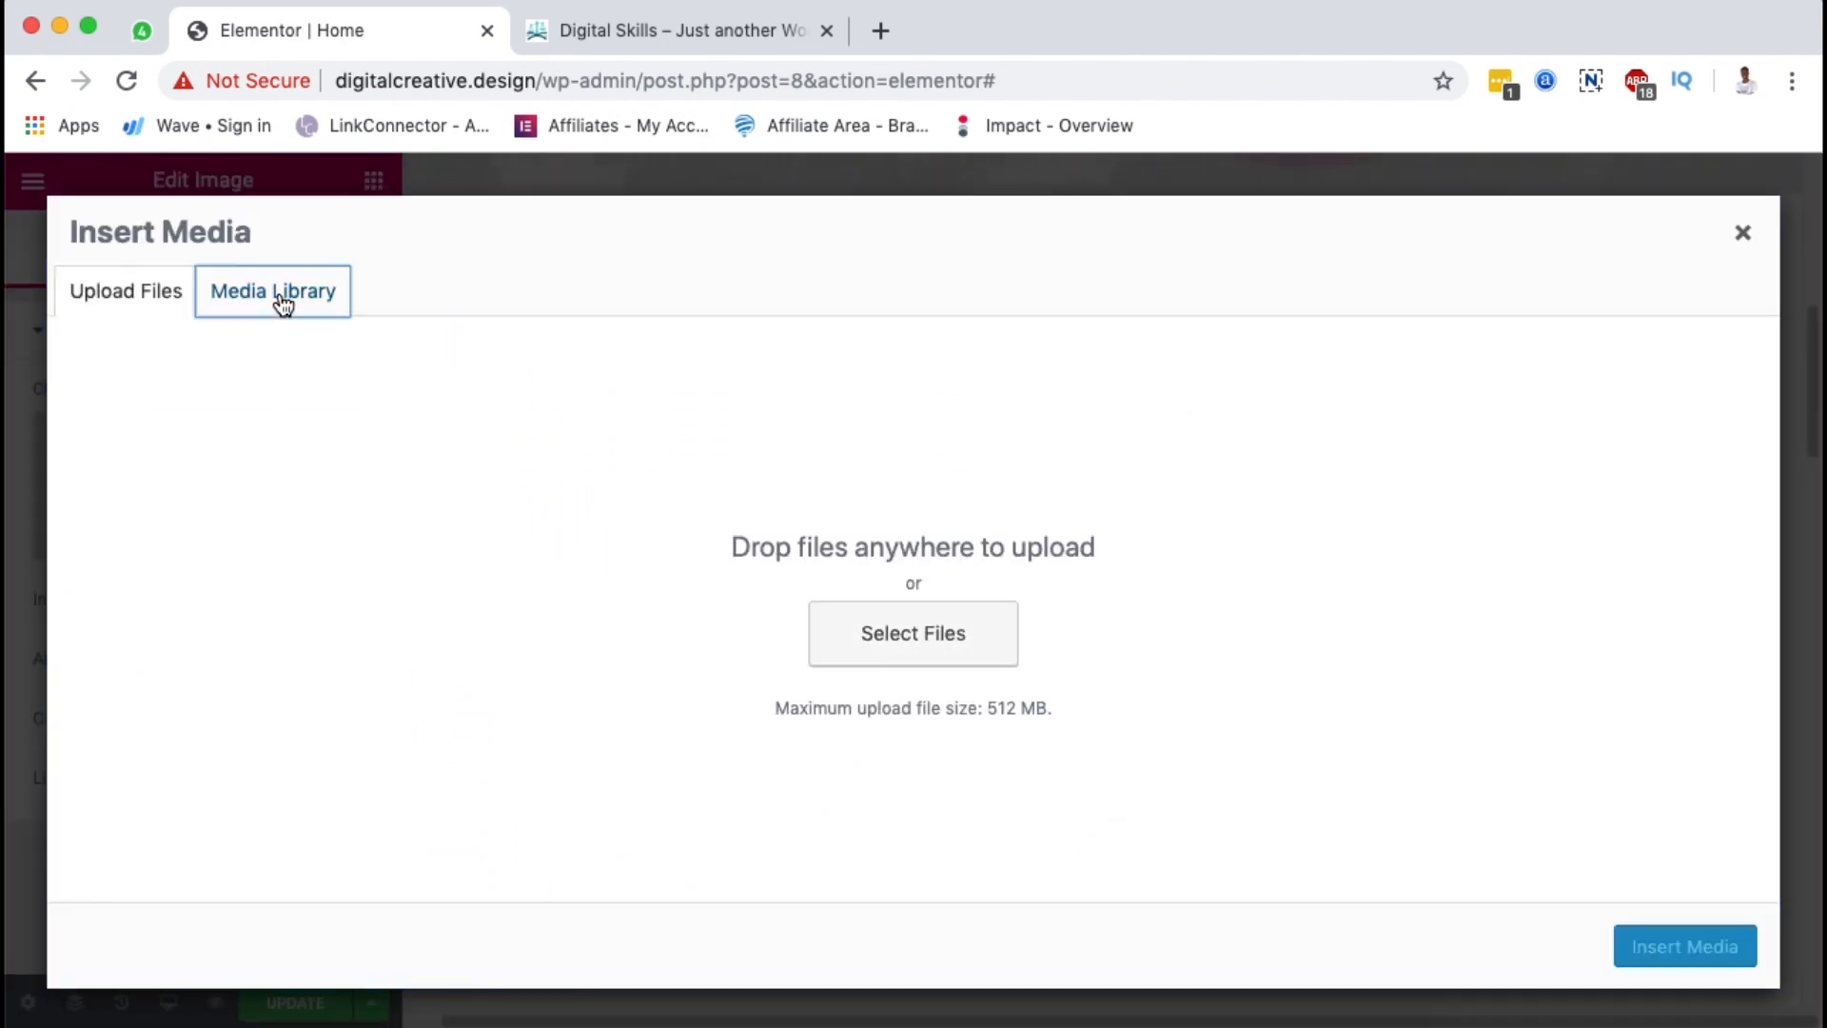
pyautogui.click(124, 290)
pyautogui.click(846, 655)
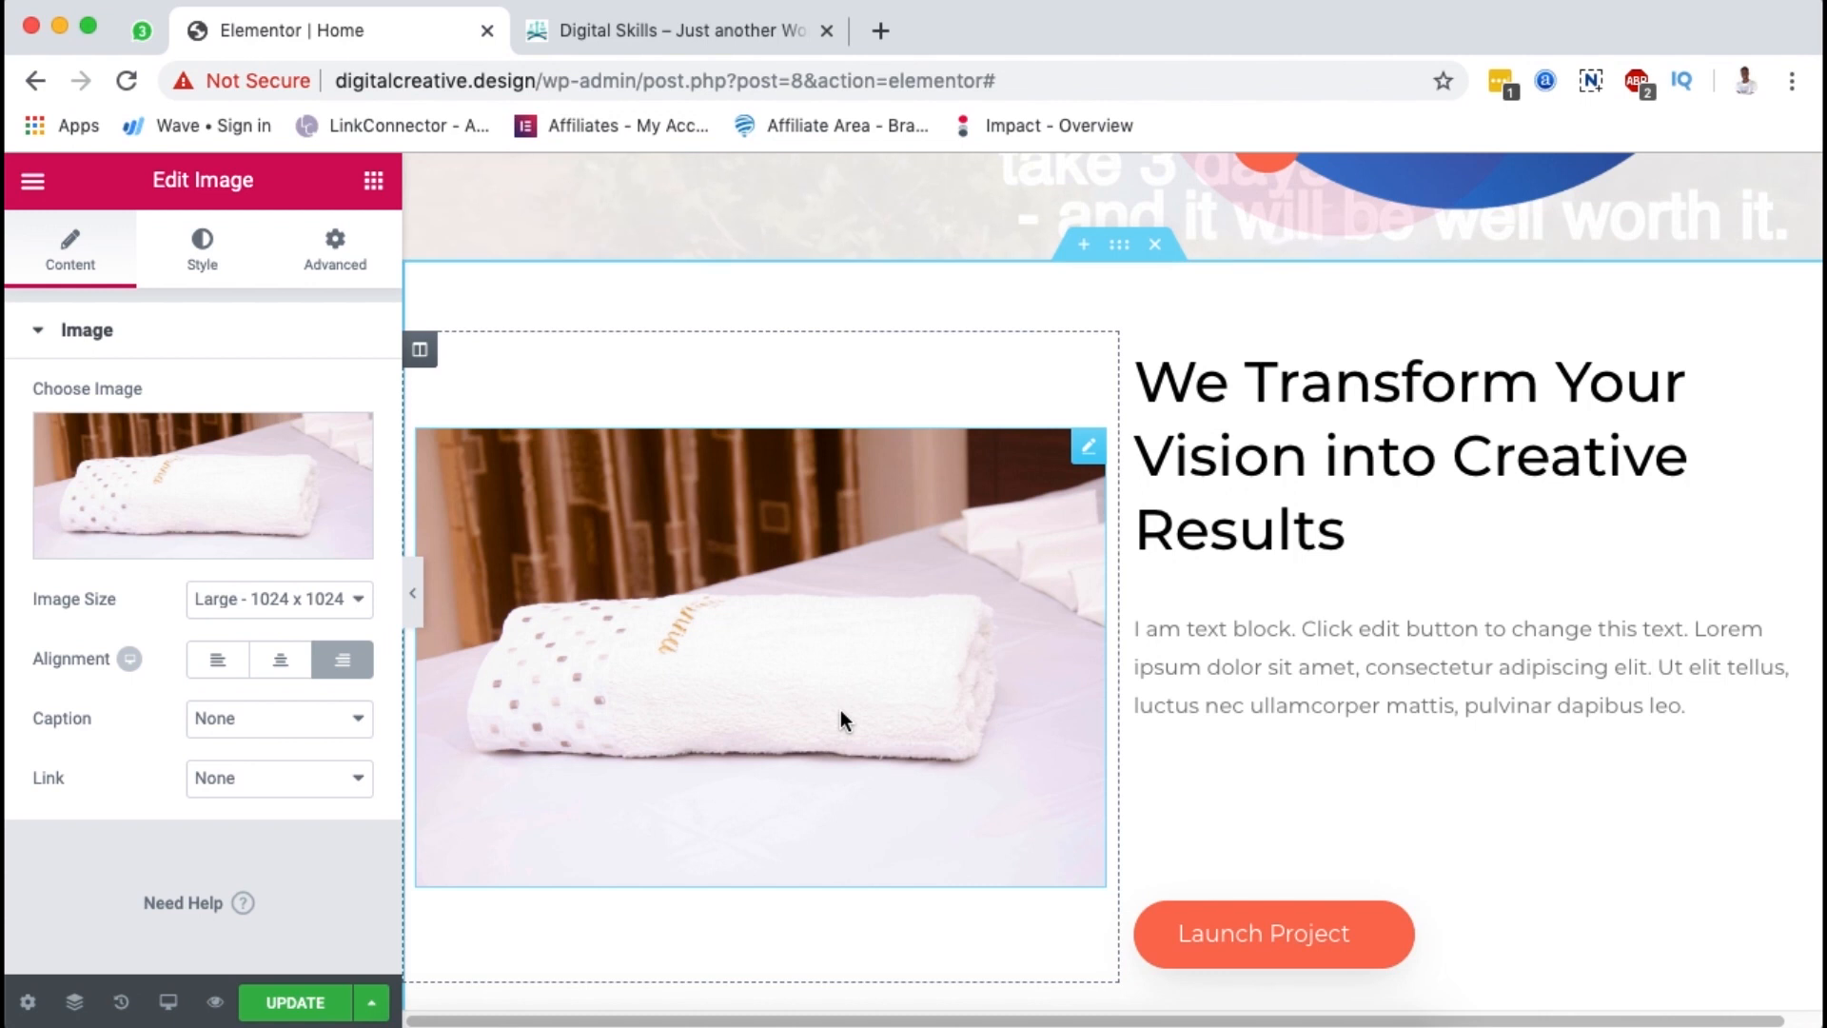
# Step: Stretch the towel image to a width of 100 VW with a maximum width of 100%
pyautogui.click(202, 249)
pyautogui.moveTo(32, 537); pyautogui.dragTo(412, 562)
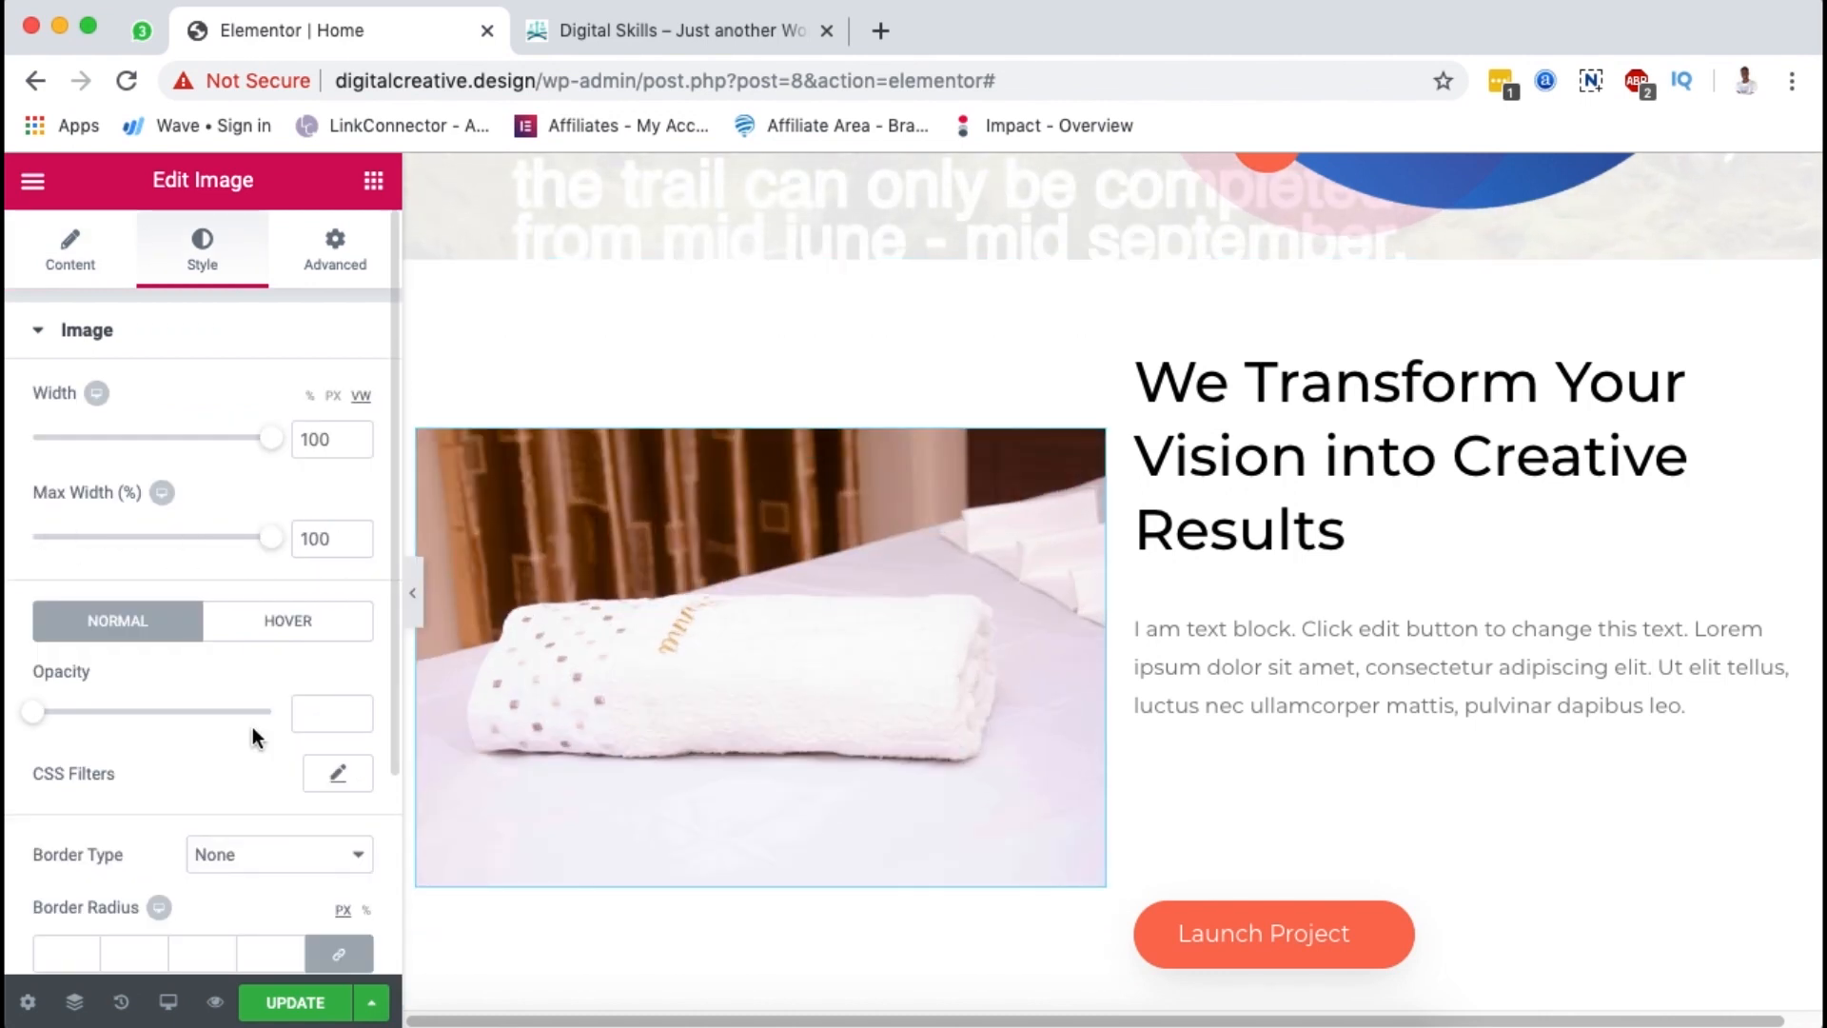
pyautogui.scroll(-5, 253, 727)
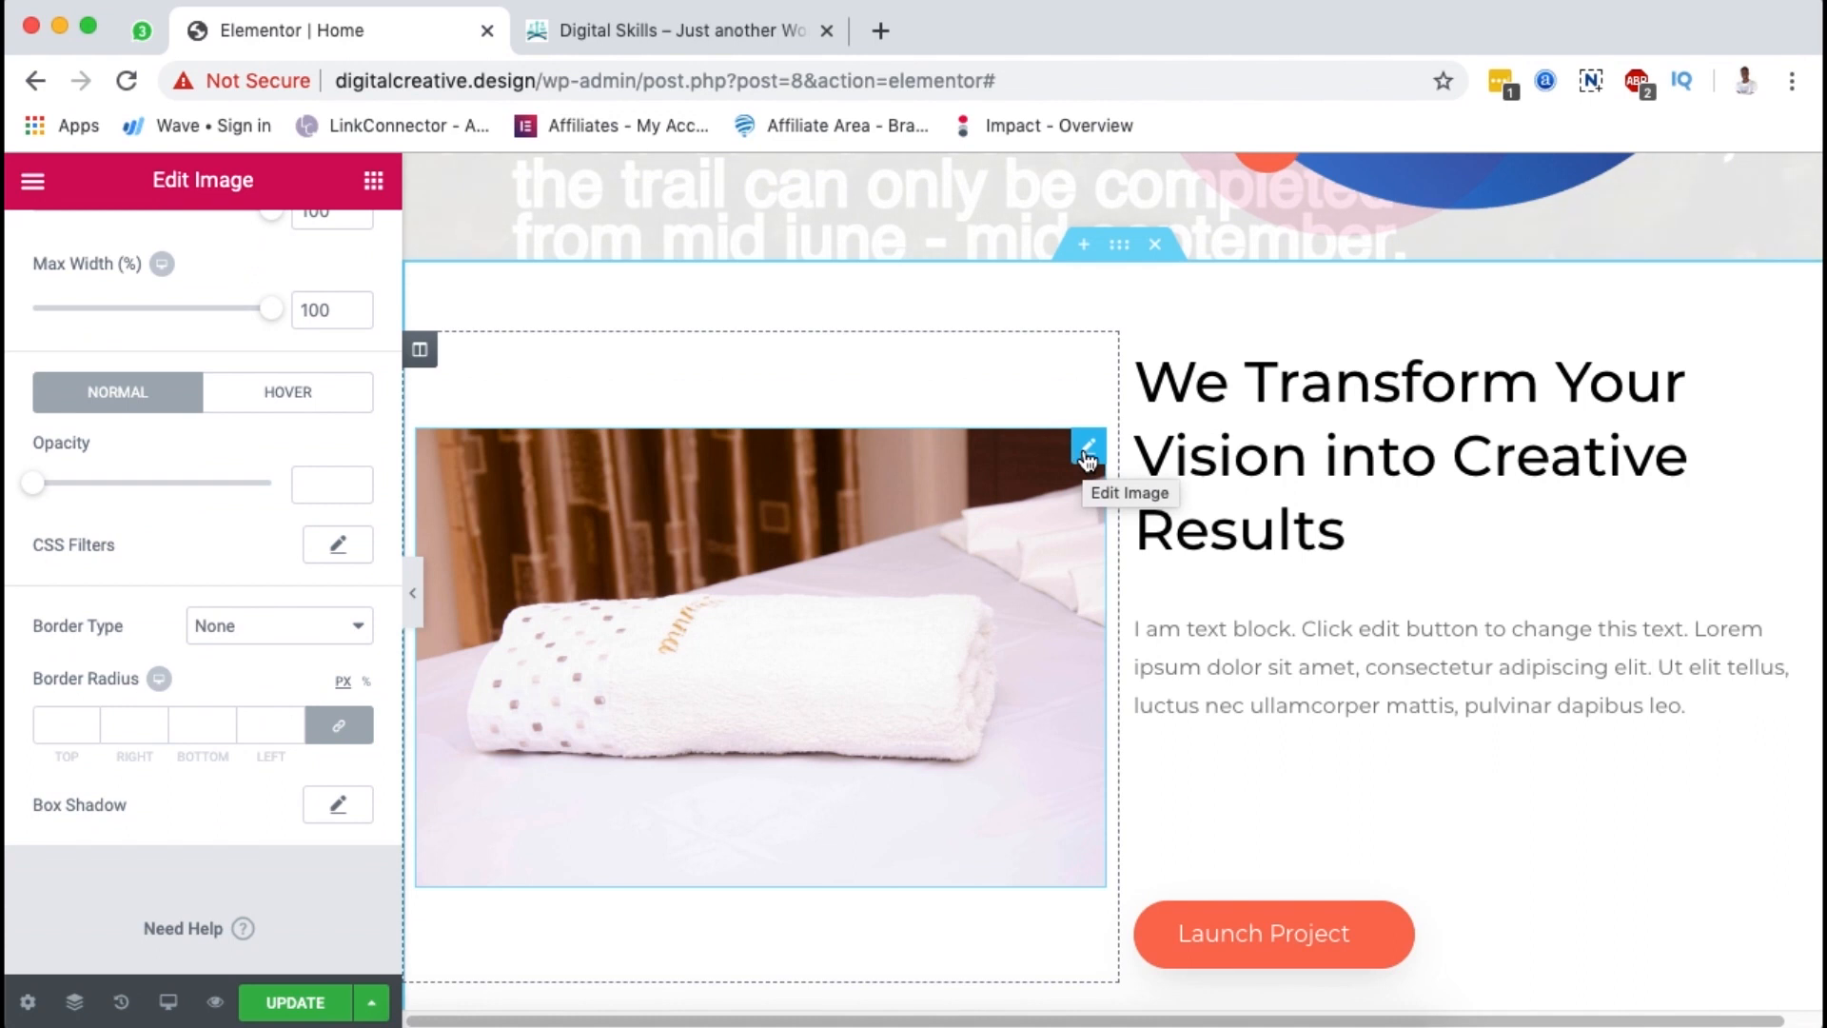
# Step: Delete the towel image widget and set the towel photo as the background image of its emptied column
pyautogui.rightClick(1088, 457)
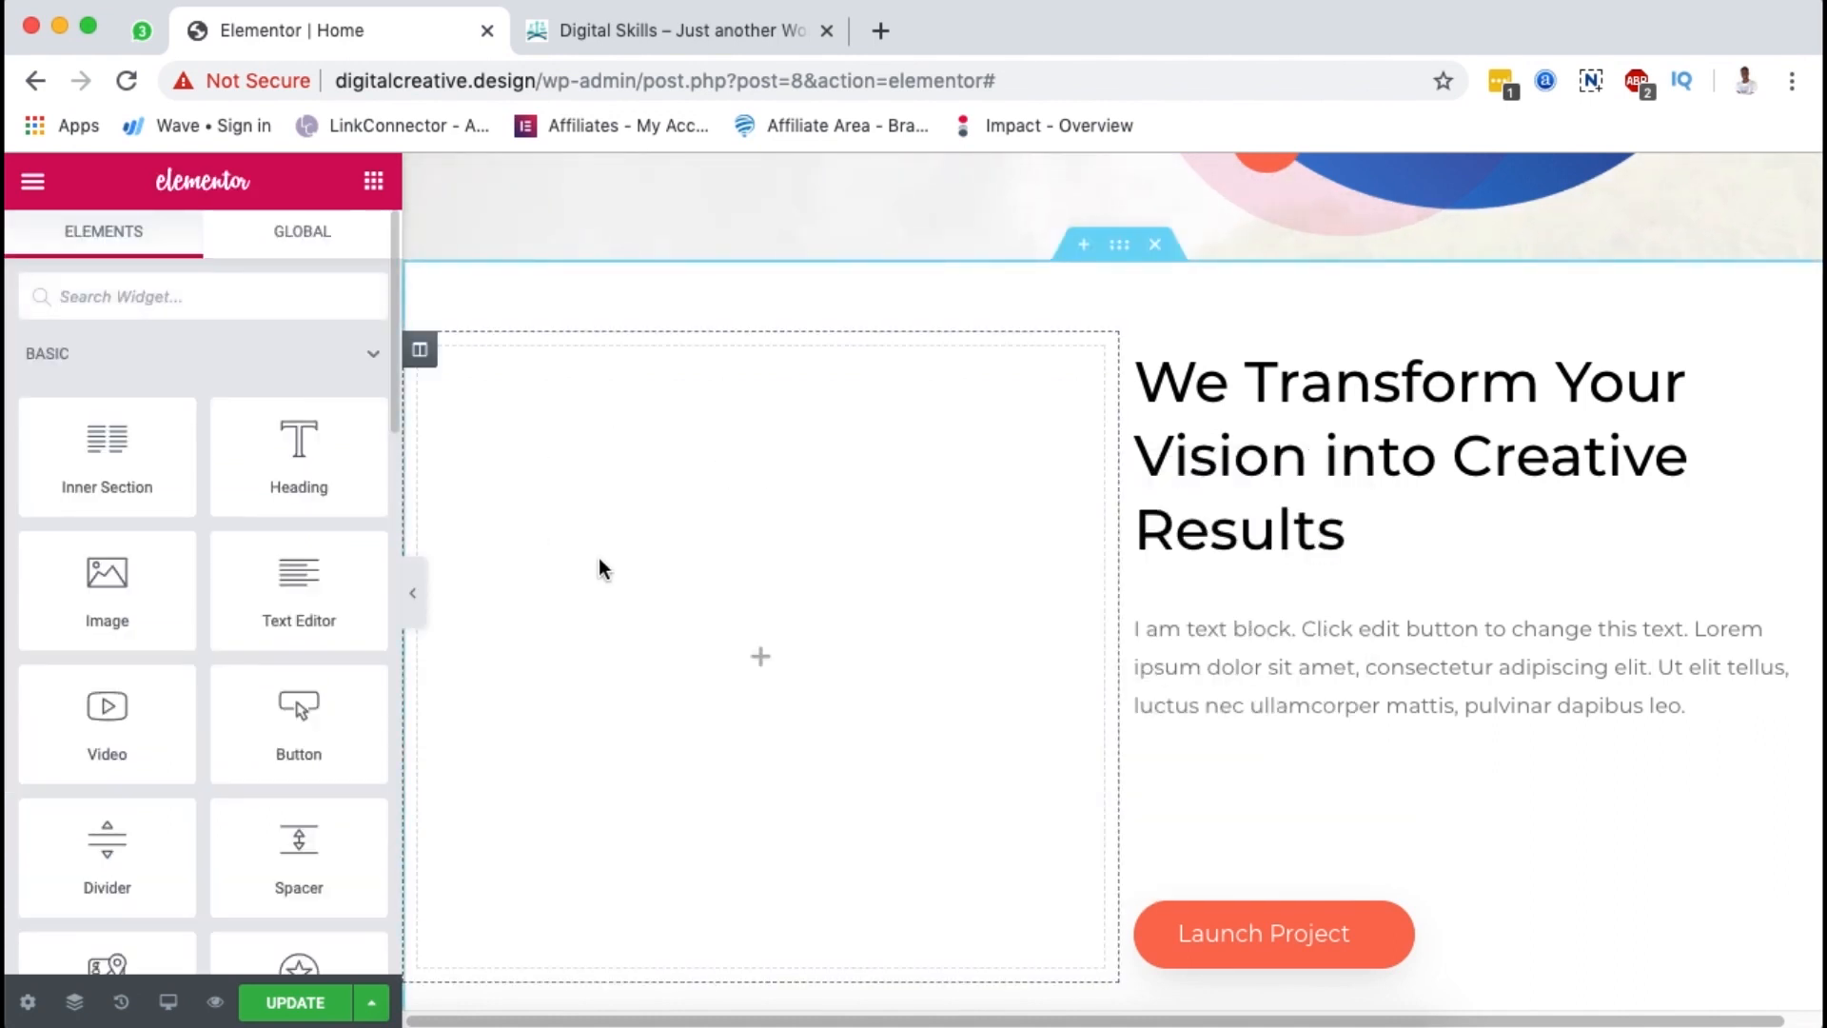
pyautogui.click(419, 350)
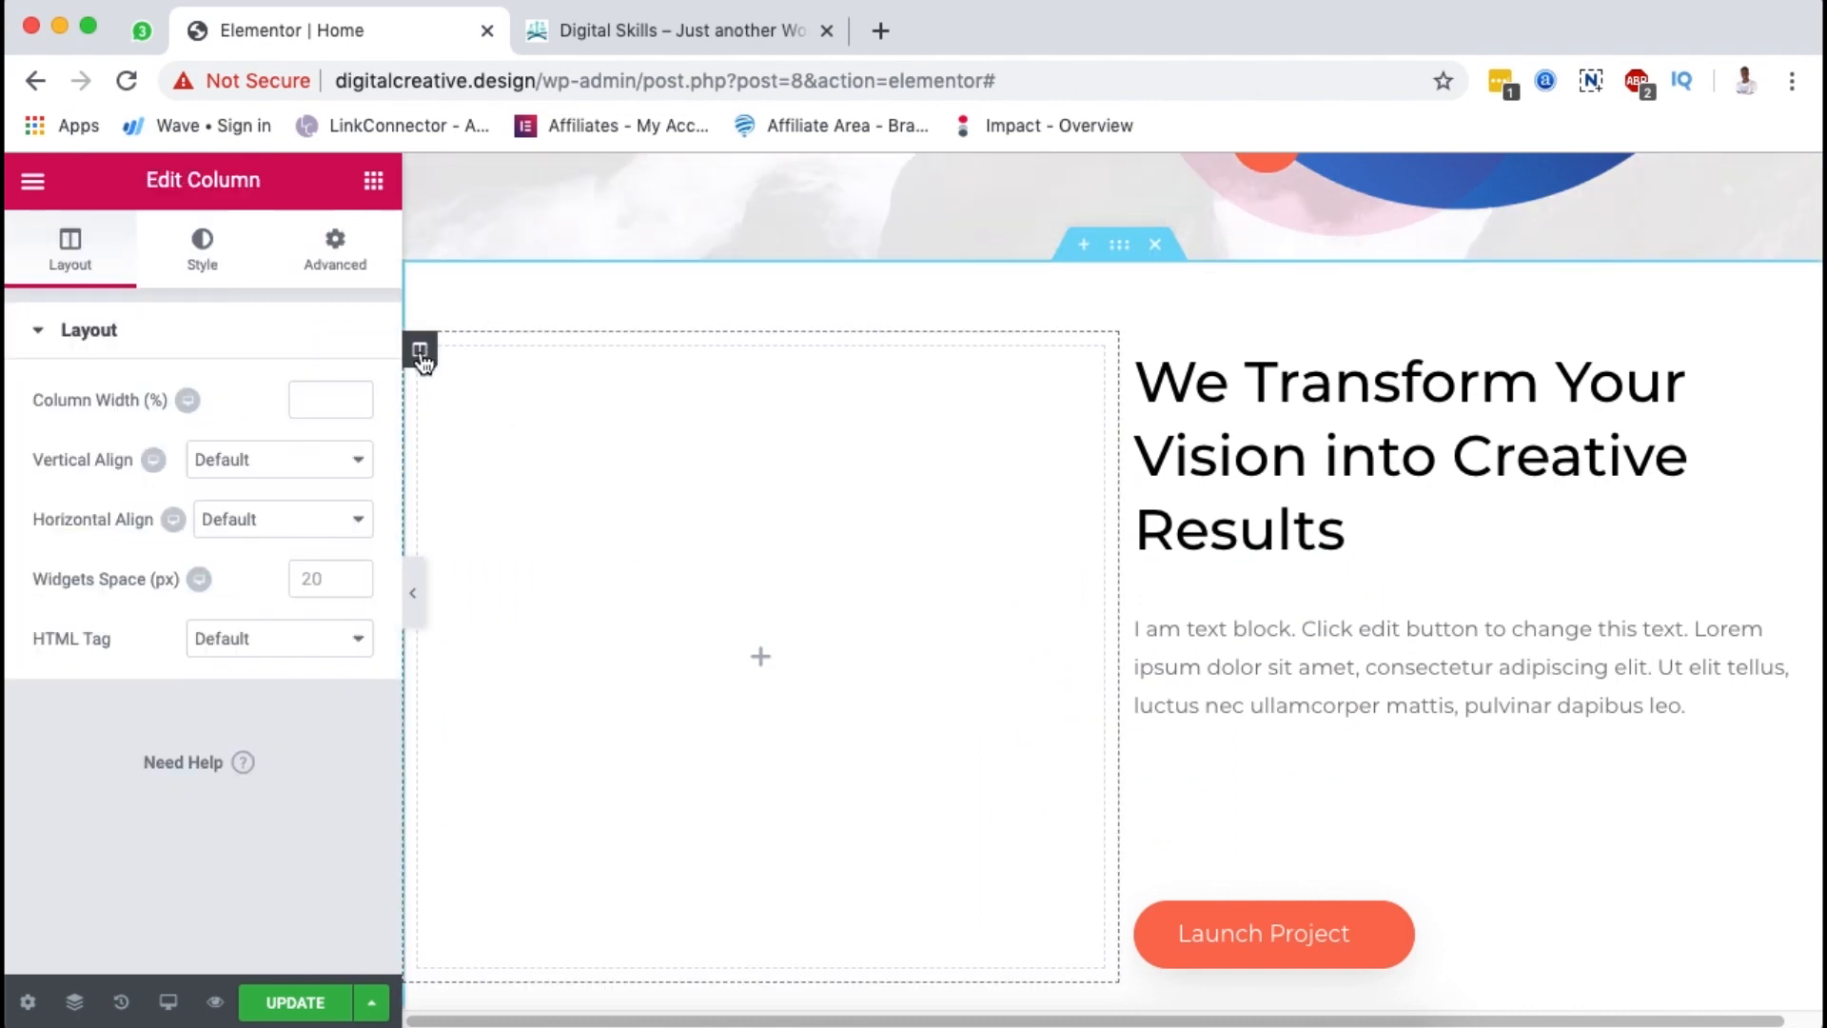
pyautogui.click(204, 245)
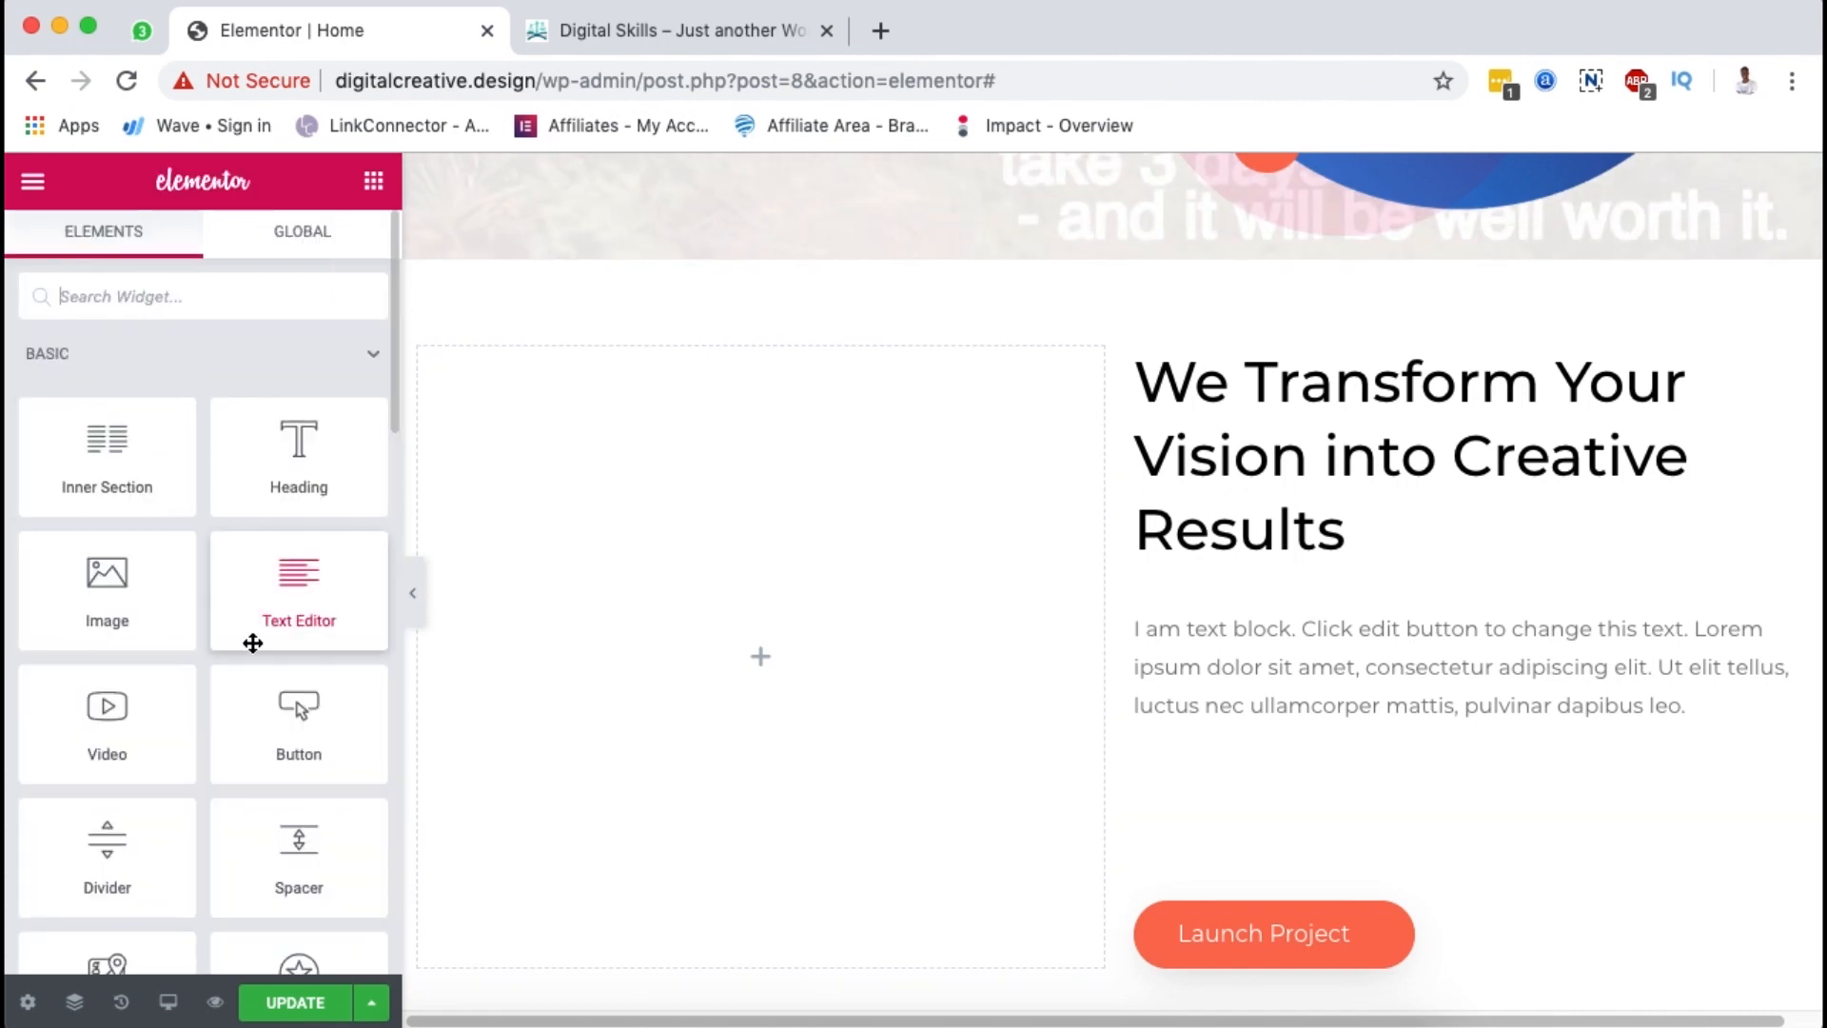
# Step: Add a Spacer widget to the column beside the "We Transform Your Vision" text
pyautogui.moveTo(291, 861); pyautogui.dragTo(864, 717)
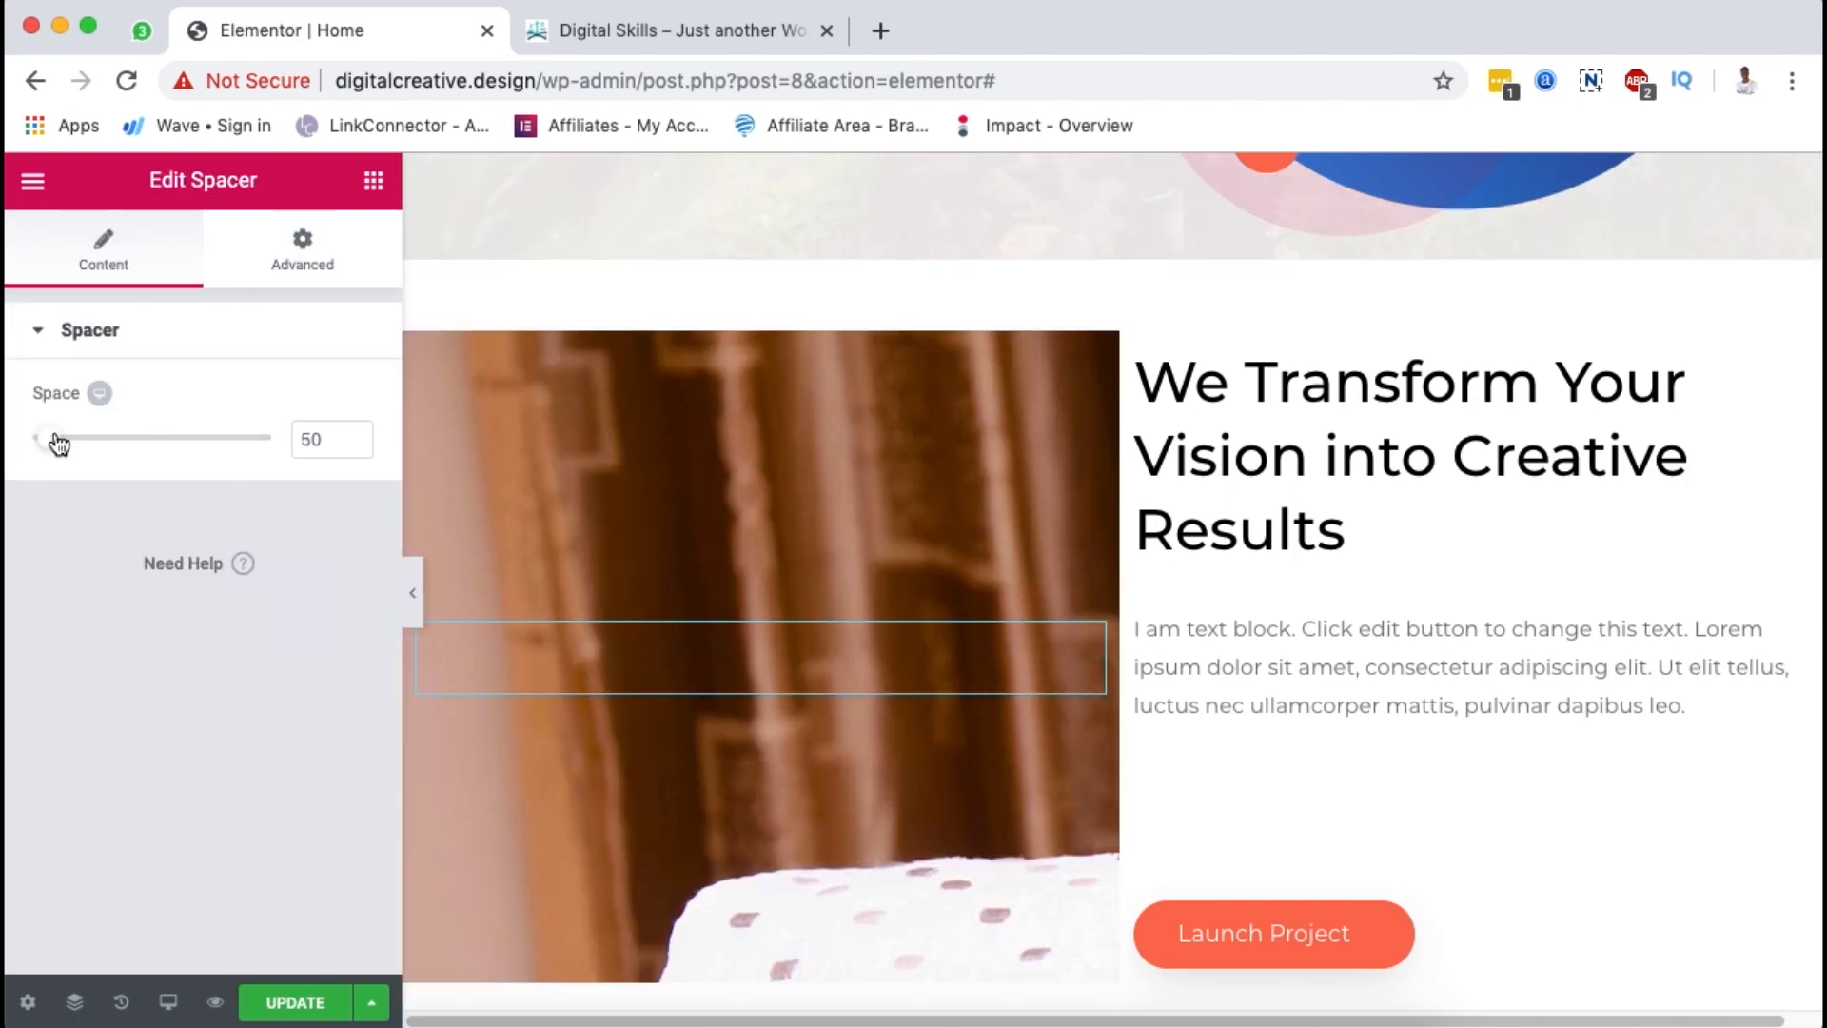
pyautogui.scroll(-3, 749, 660)
pyautogui.scroll(1, 750, 659)
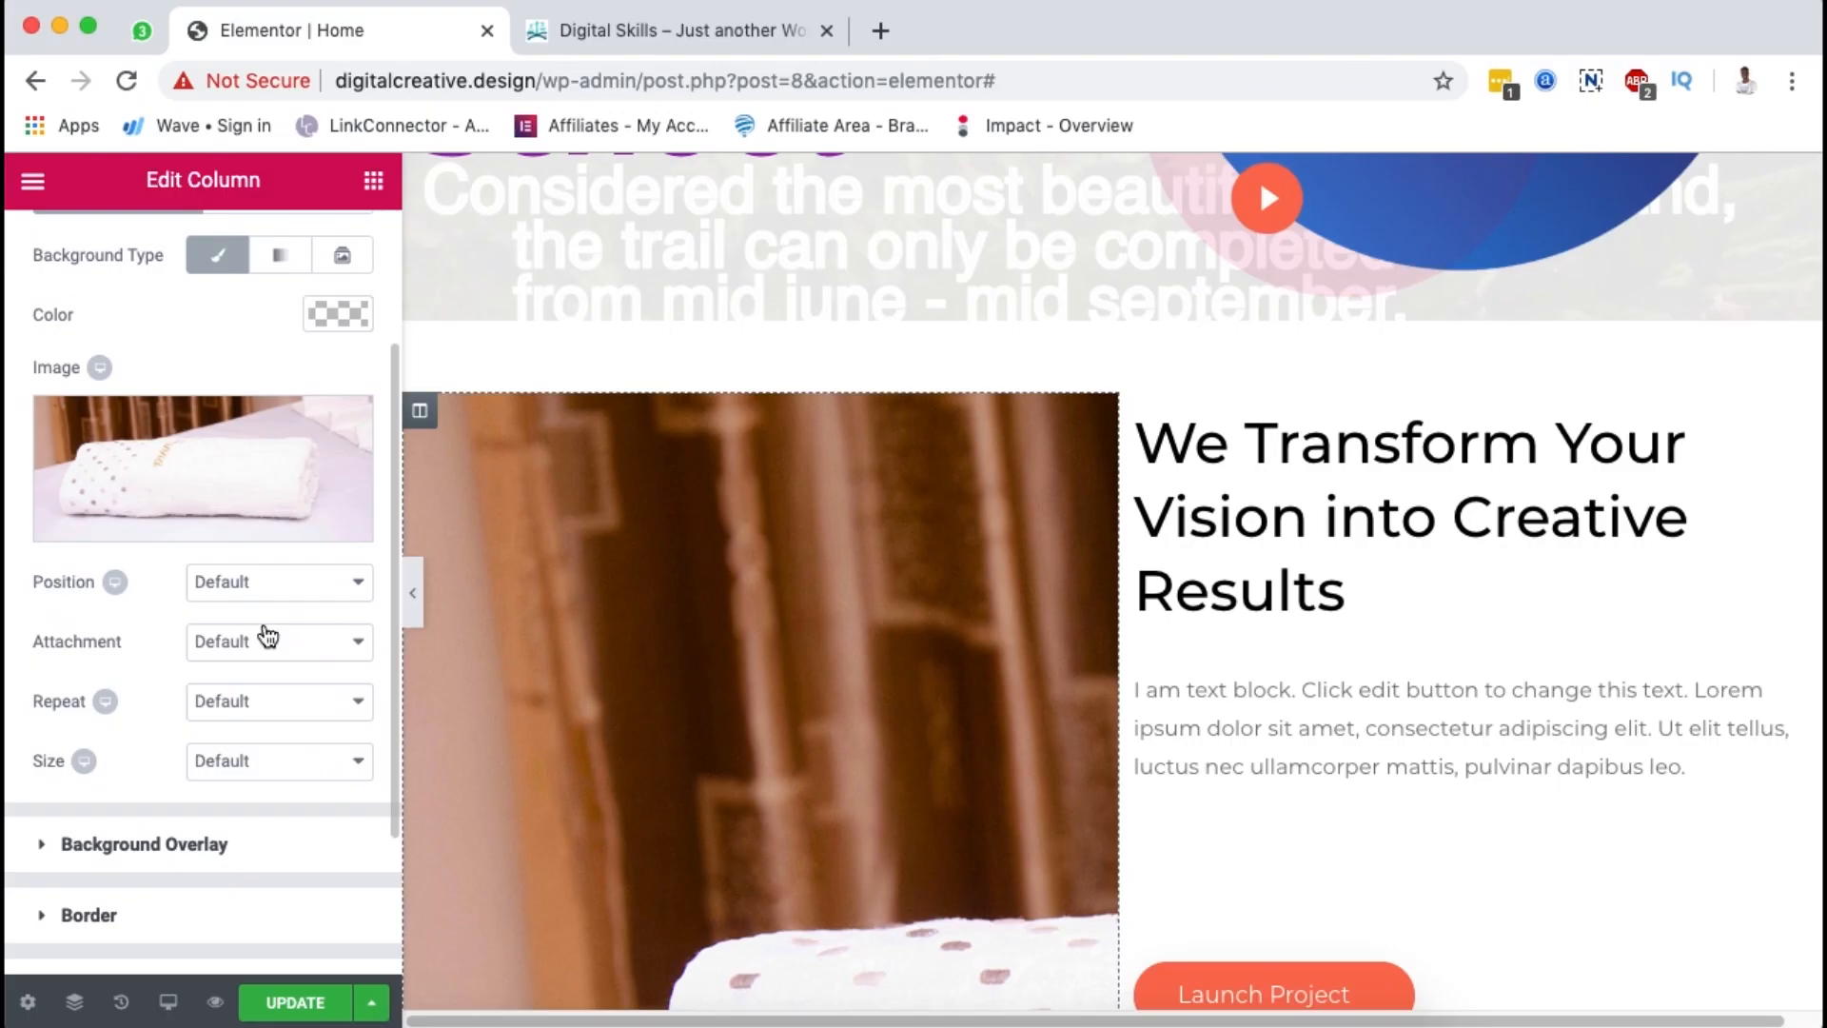
# Step: Set the position of the column's towel background image to Center Center
pyautogui.scroll(-1, 266, 635)
pyautogui.scroll(-1, 268, 637)
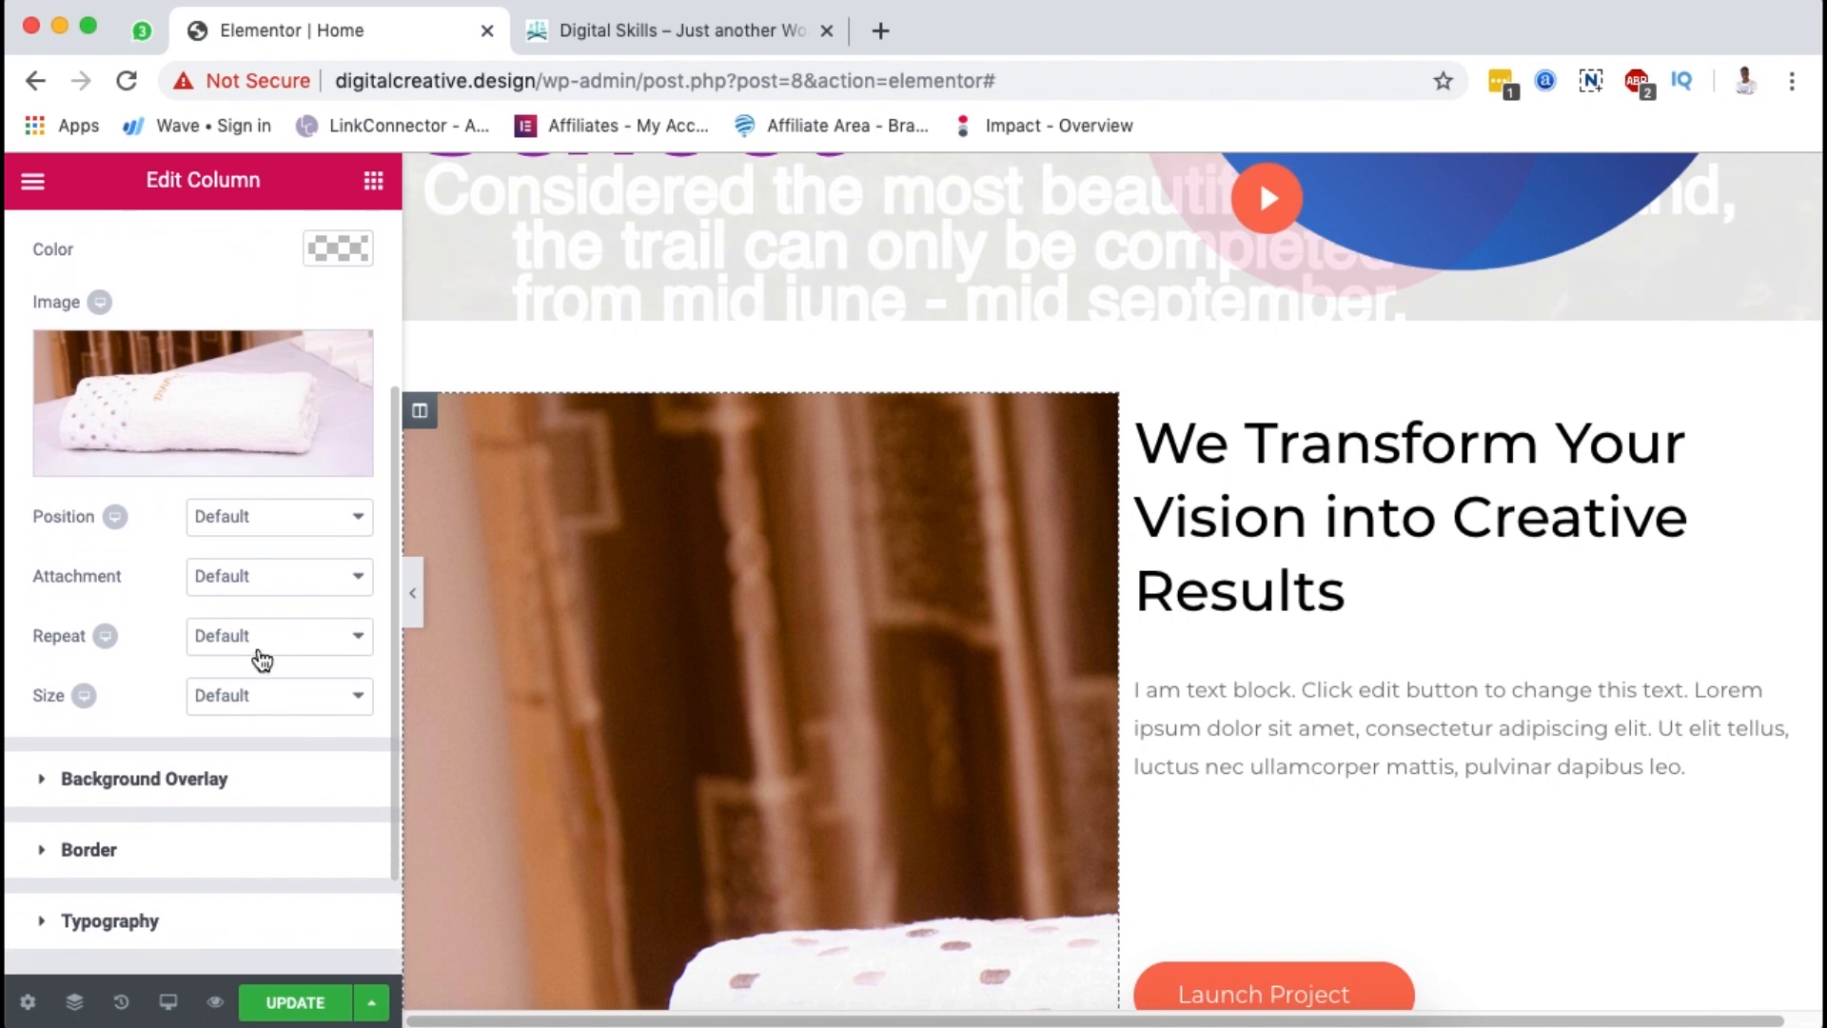
pyautogui.click(262, 658)
pyautogui.click(255, 590)
pyautogui.click(260, 587)
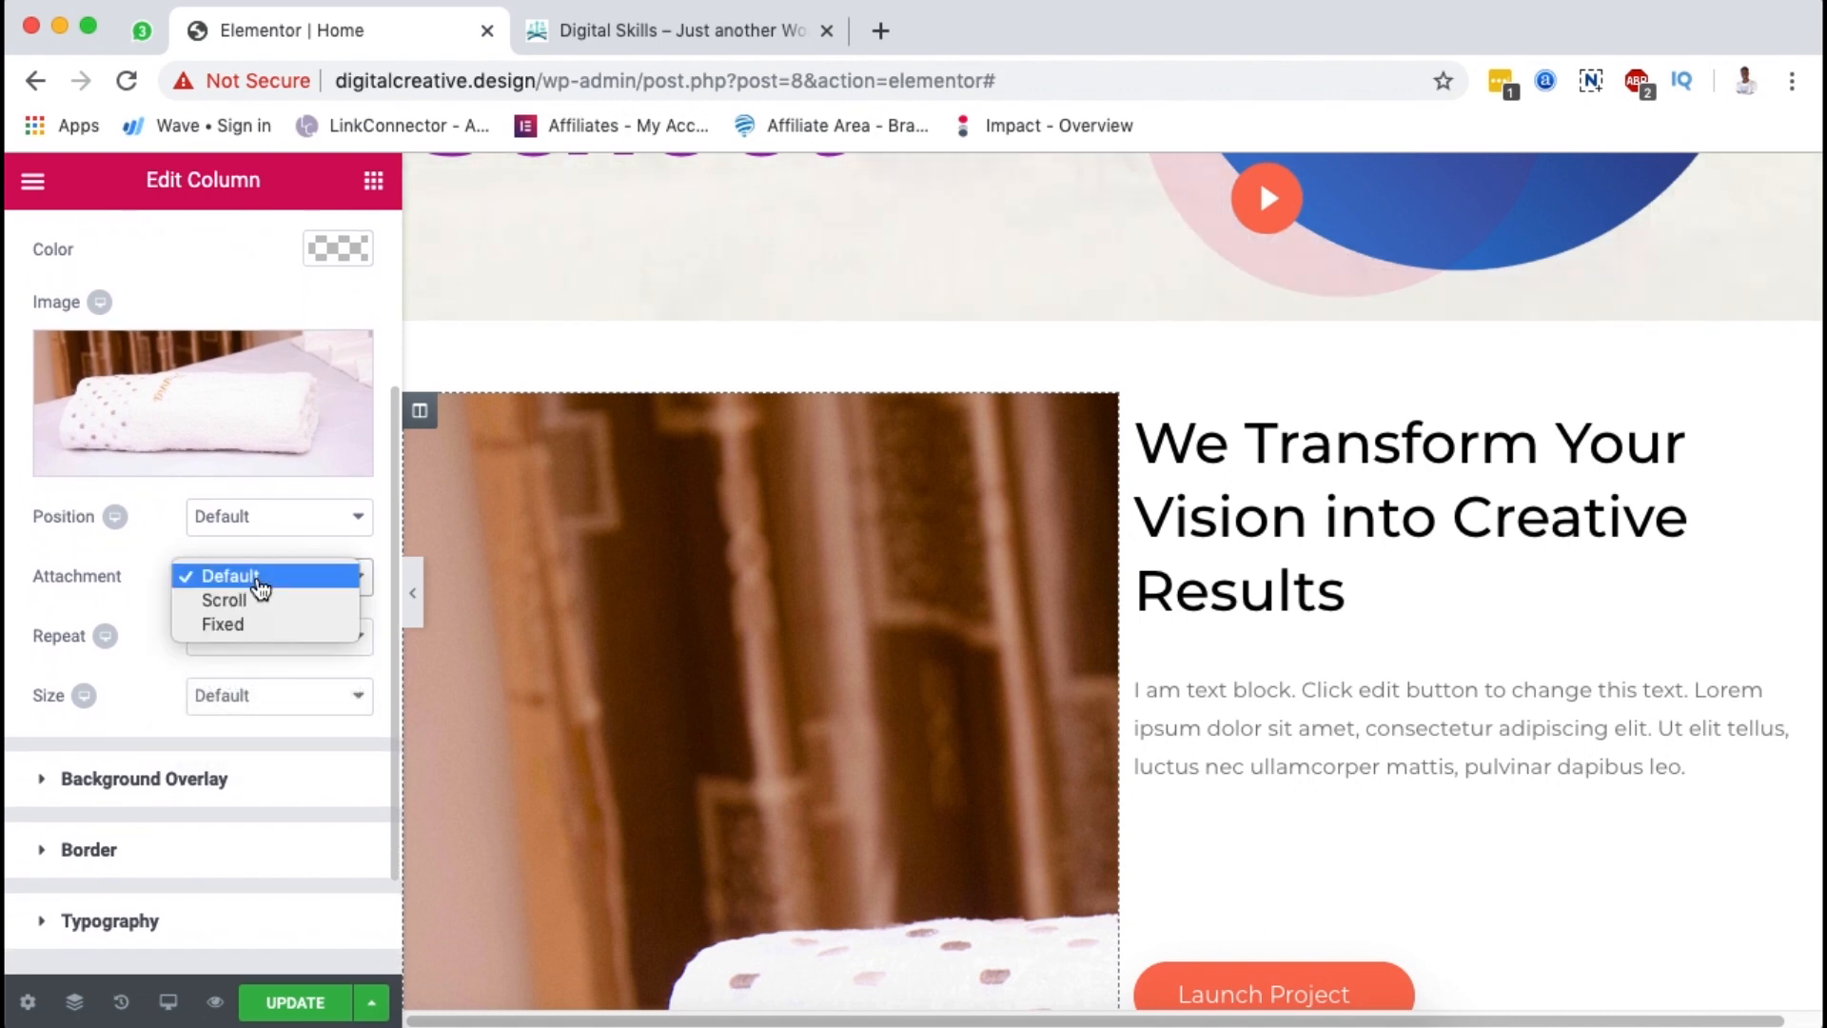
pyautogui.click(135, 525)
pyautogui.click(238, 519)
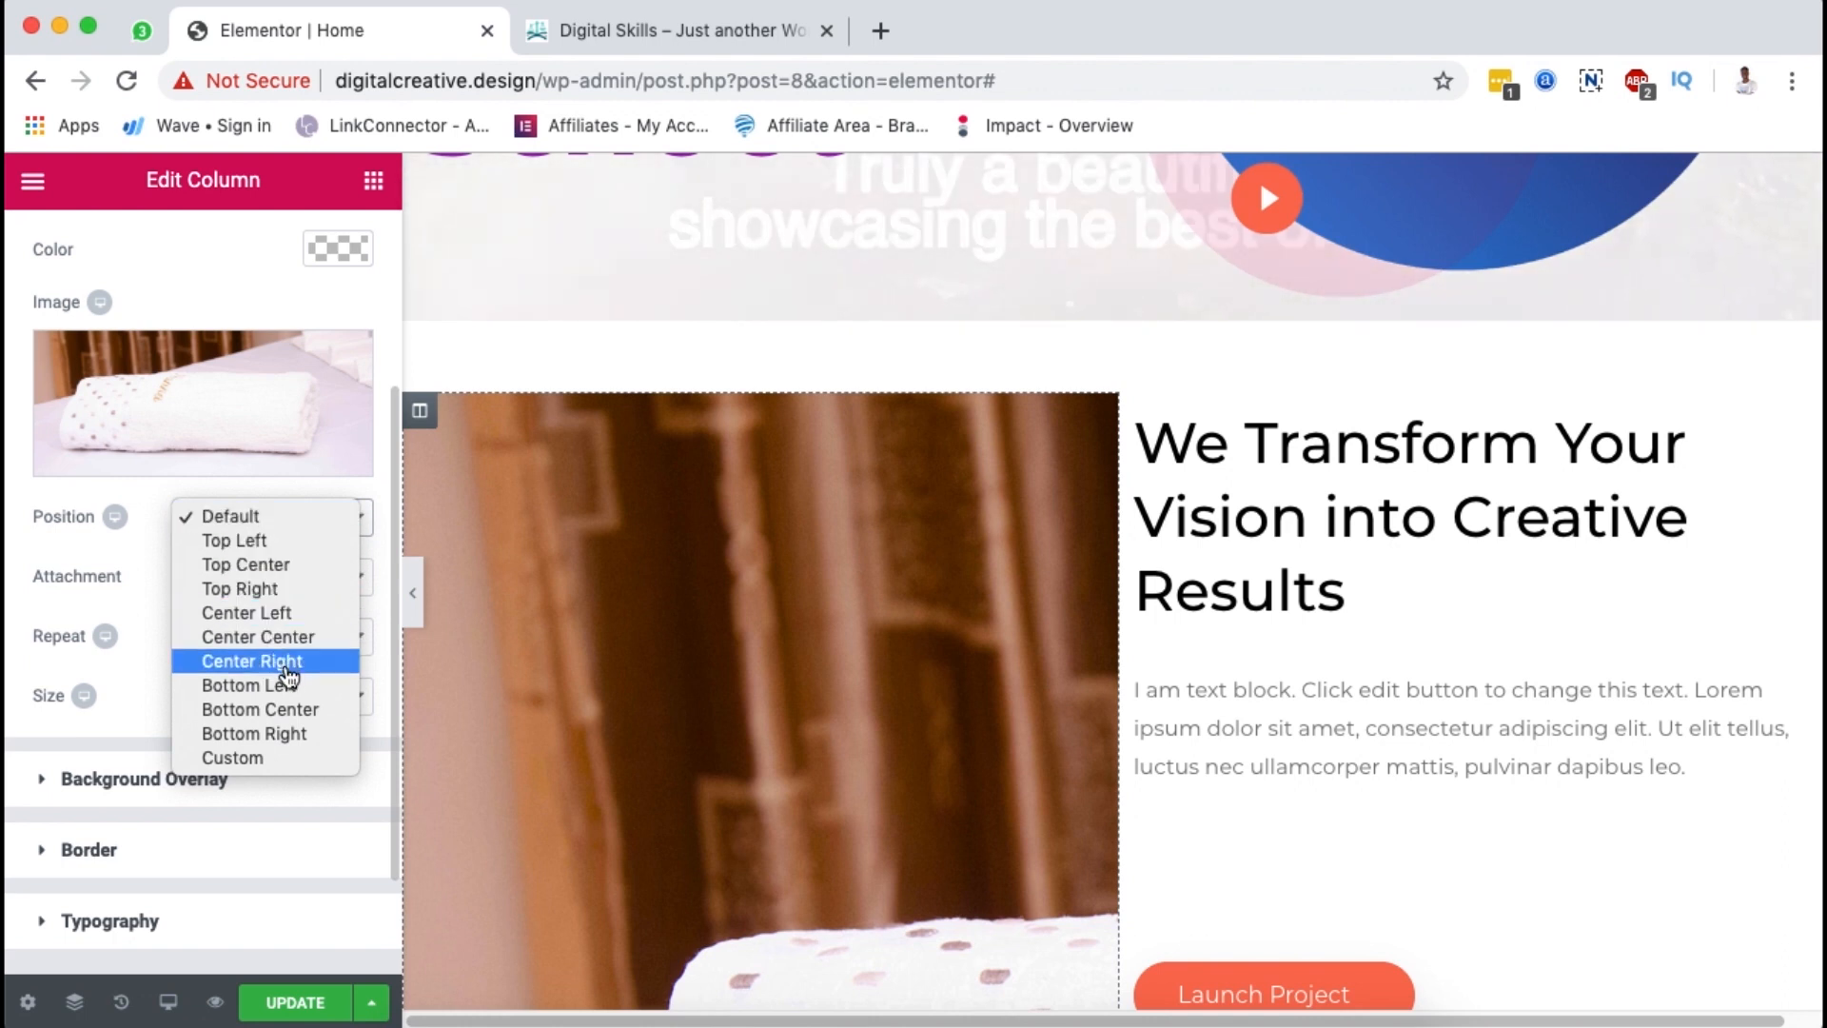
pyautogui.click(278, 638)
pyautogui.scroll(-1, 985, 670)
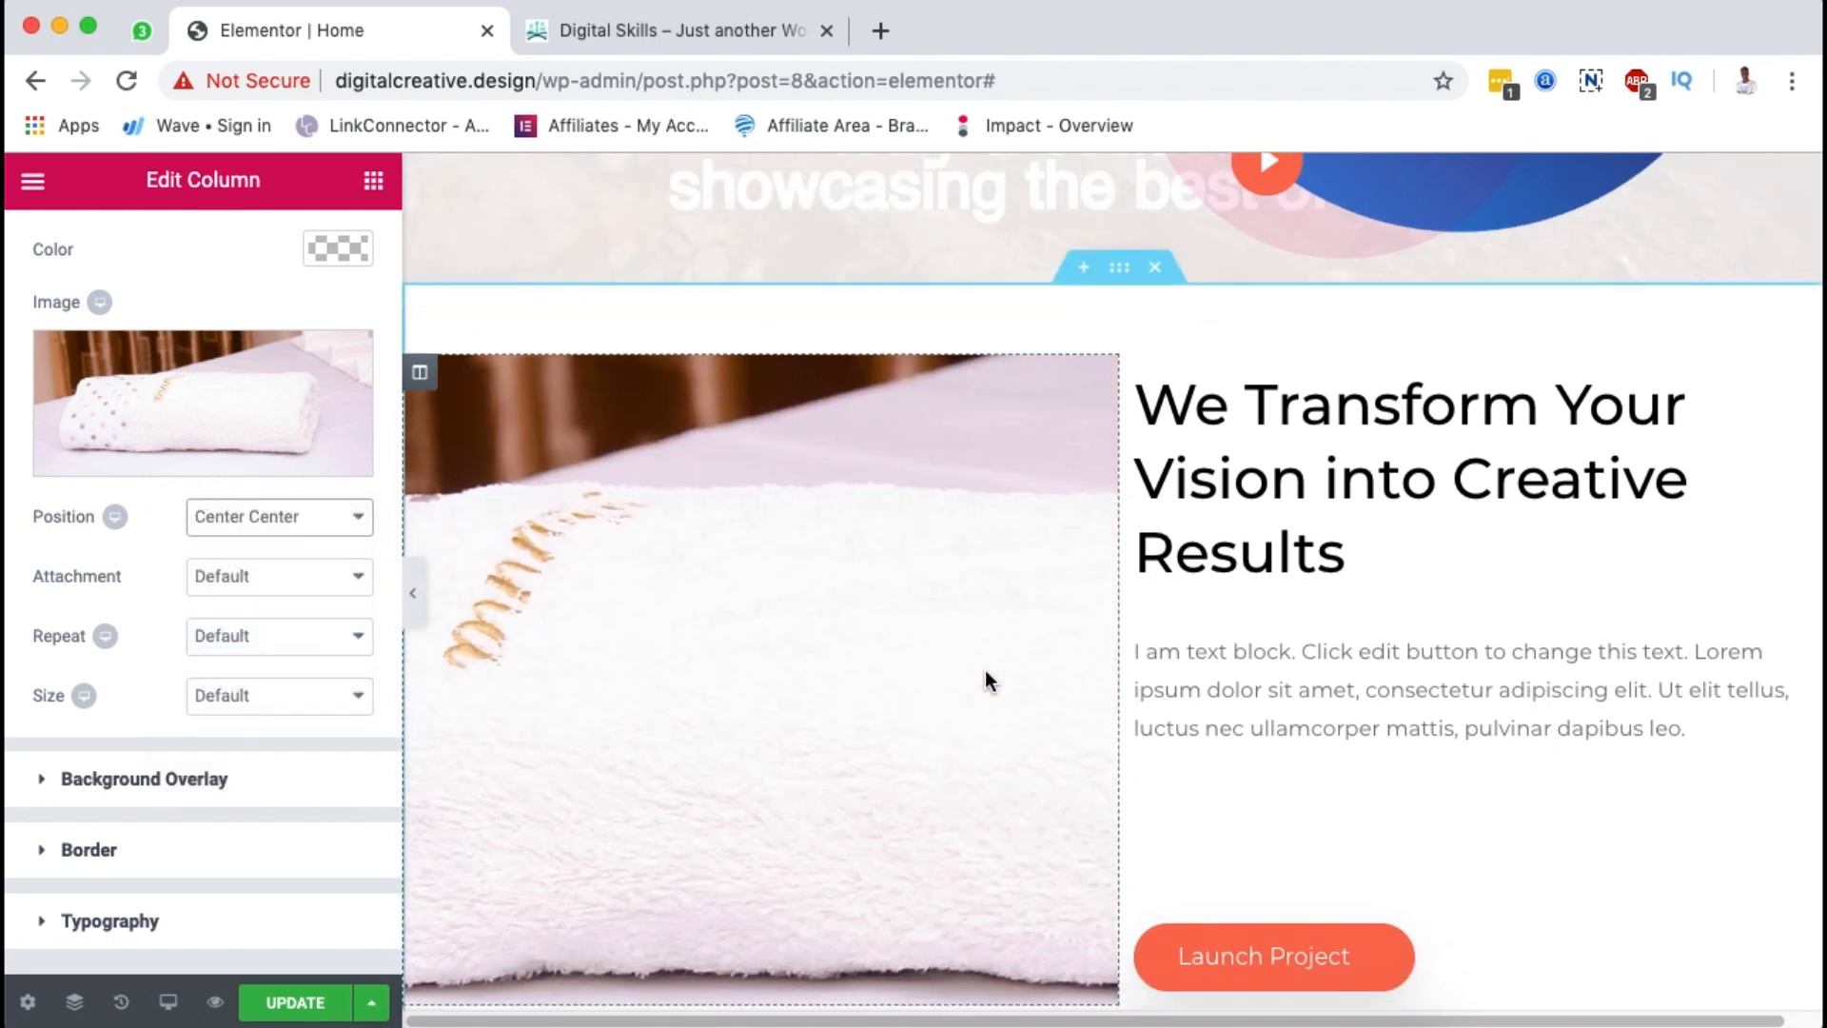
pyautogui.scroll(-2, 985, 670)
pyautogui.scroll(1, 984, 670)
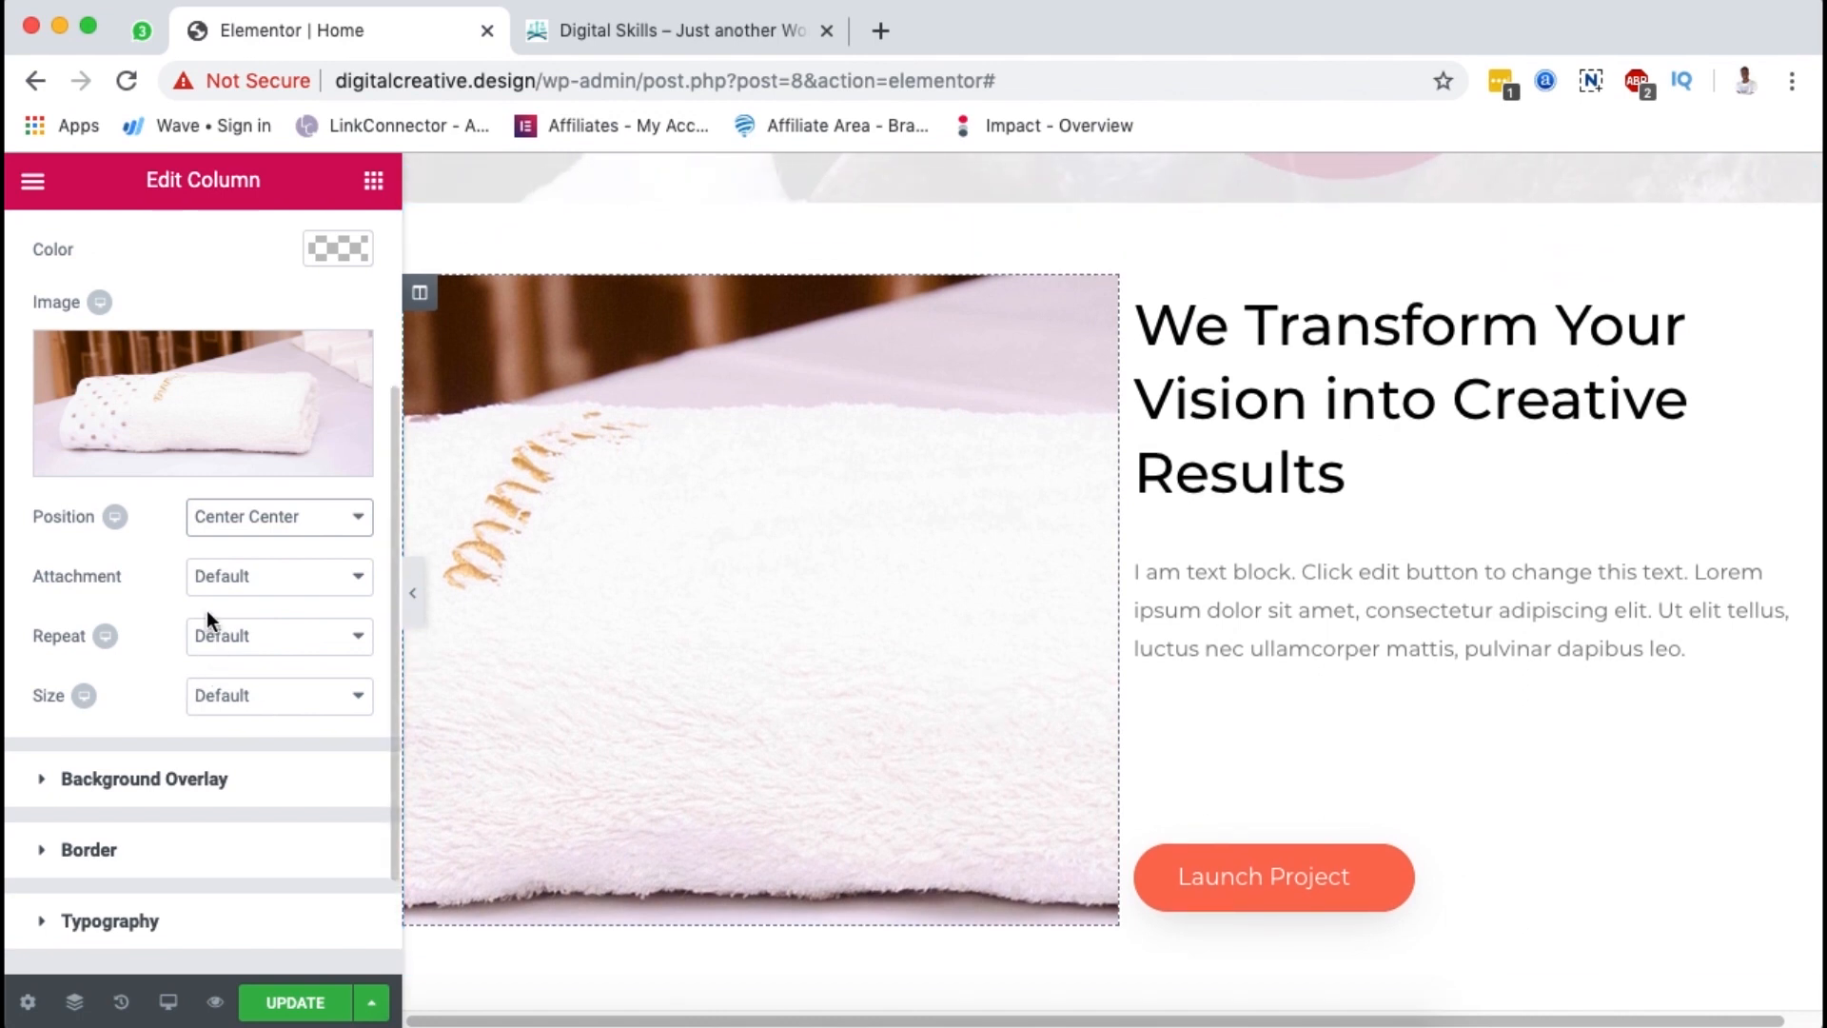
# Step: Give the column's background image a Custom position with X at -800 px and Y at -295 px
pyautogui.click(265, 531)
pyautogui.click(267, 647)
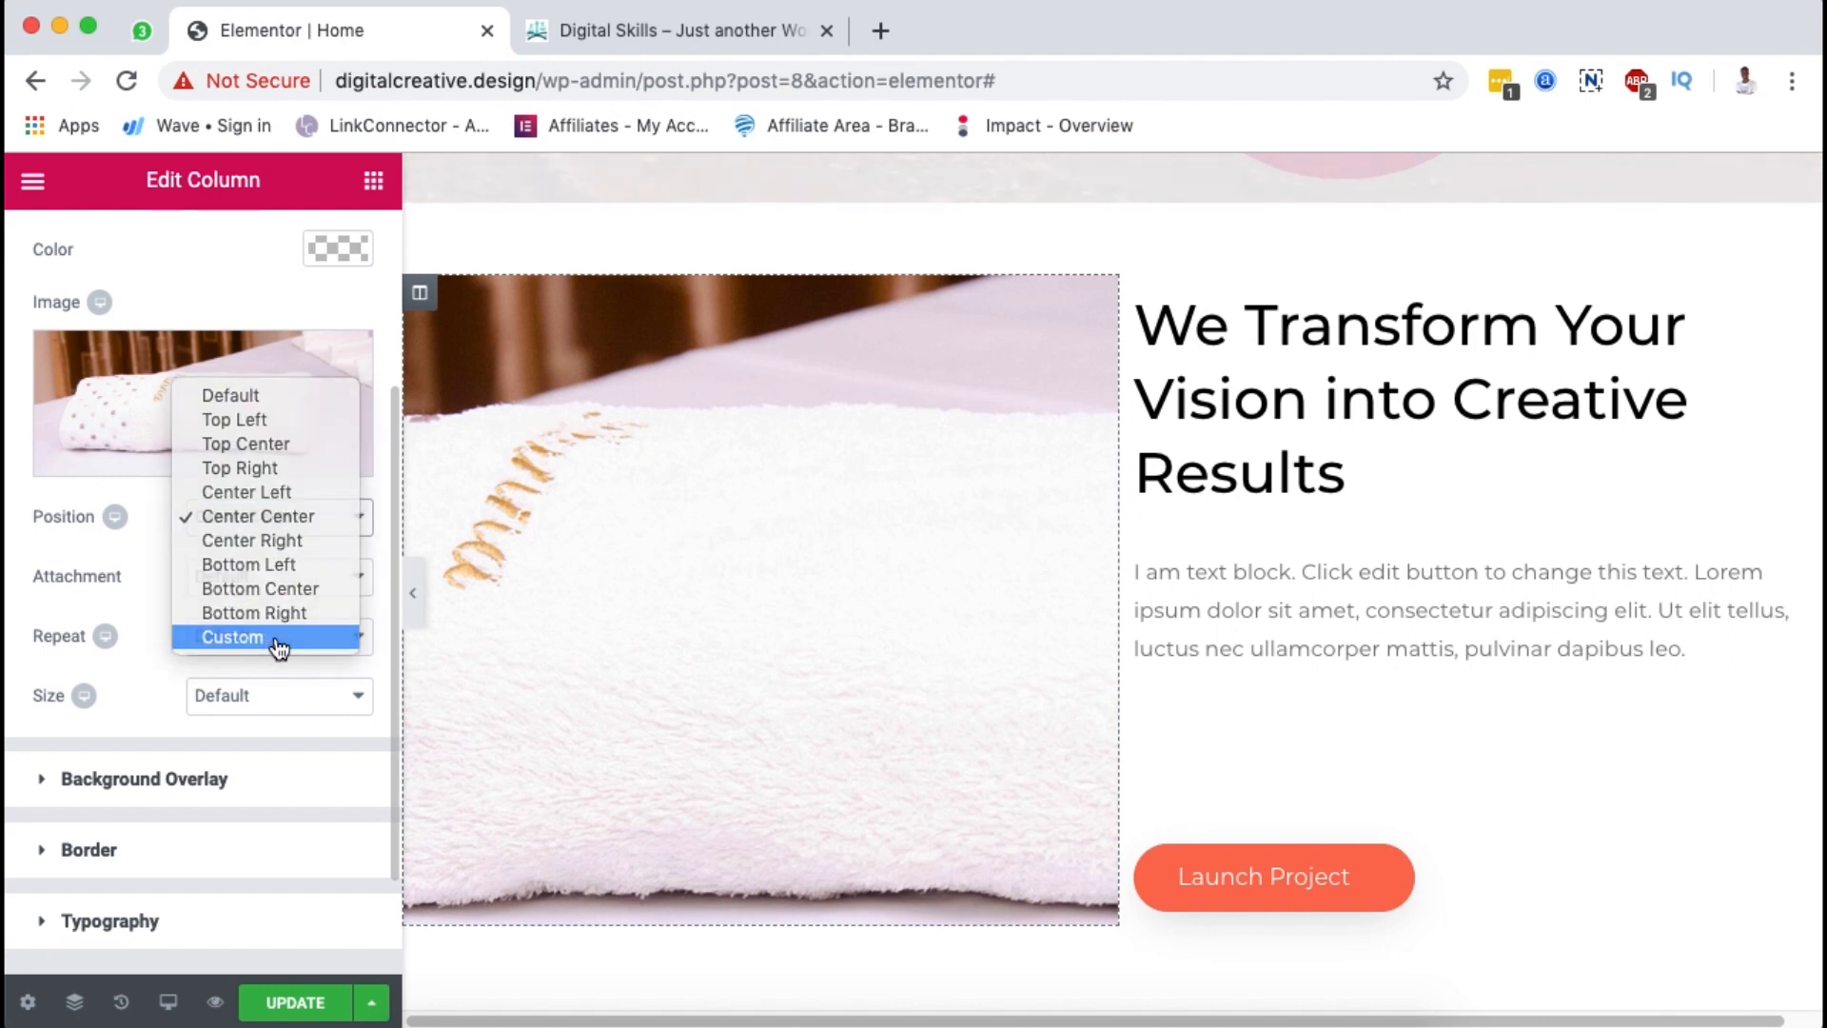
pyautogui.moveTo(133, 615); pyautogui.dragTo(9, 672)
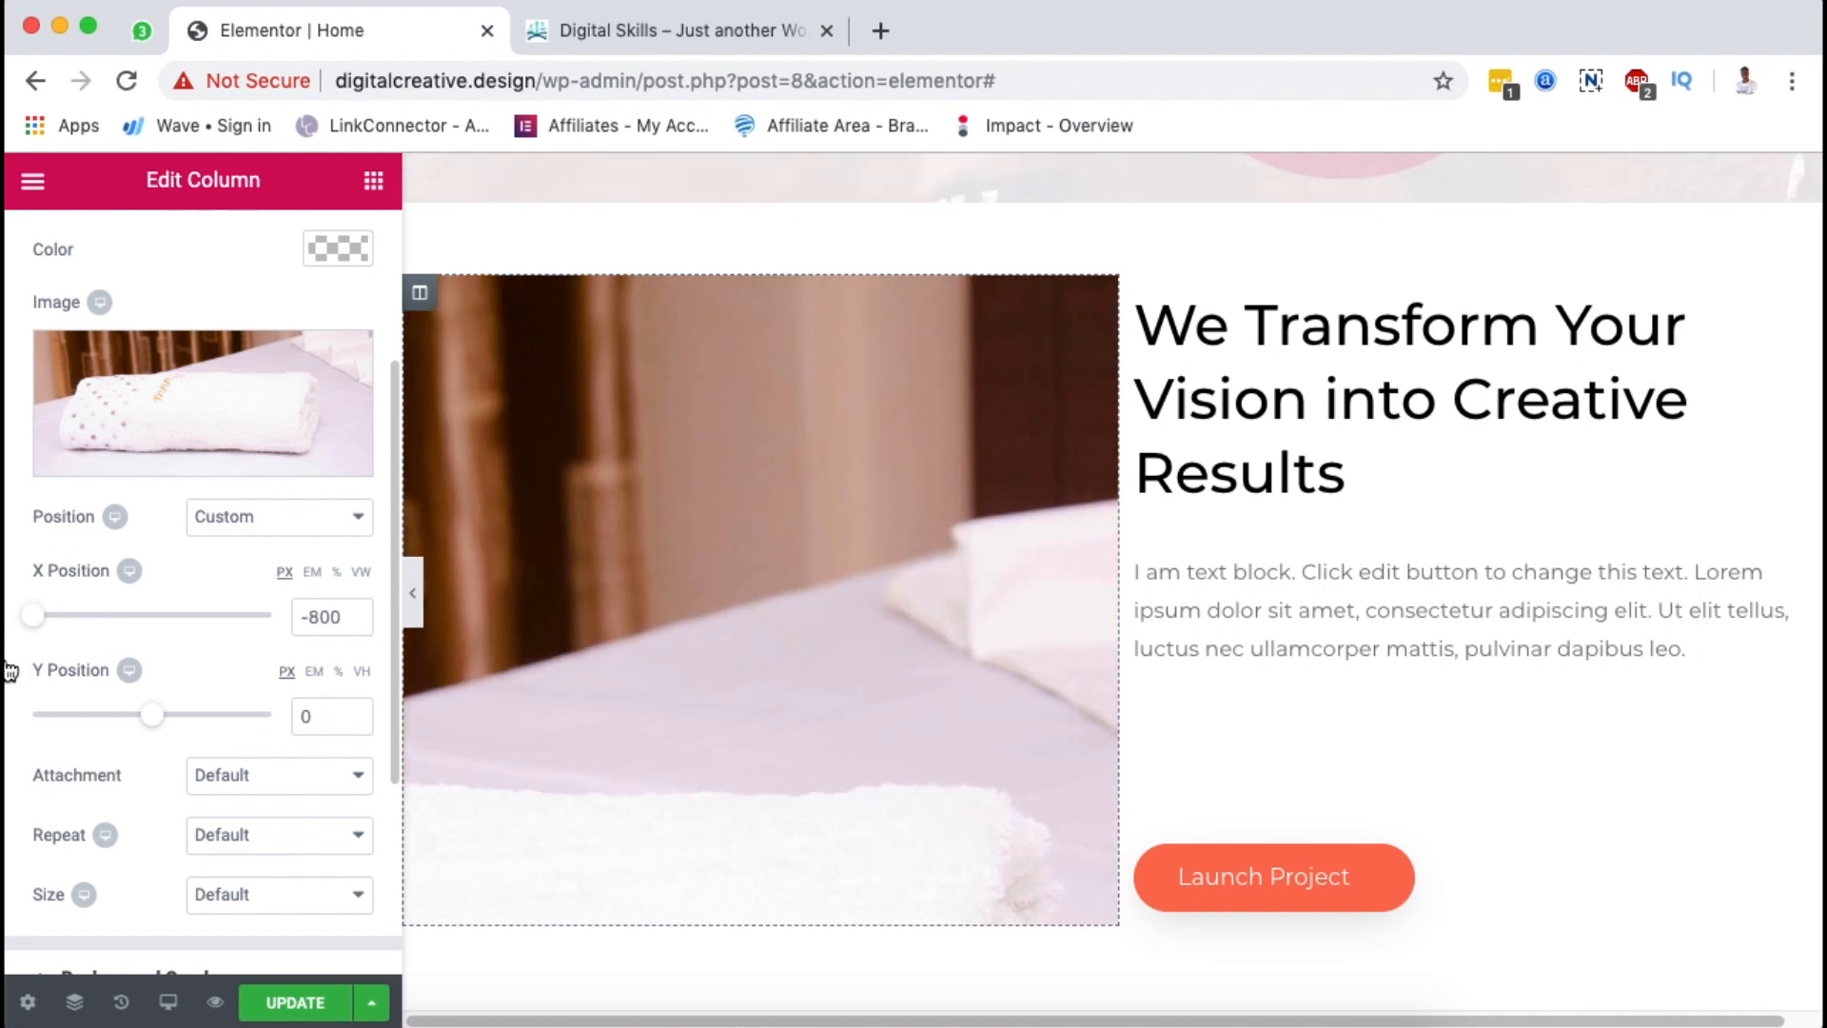
pyautogui.moveTo(155, 721); pyautogui.dragTo(110, 725)
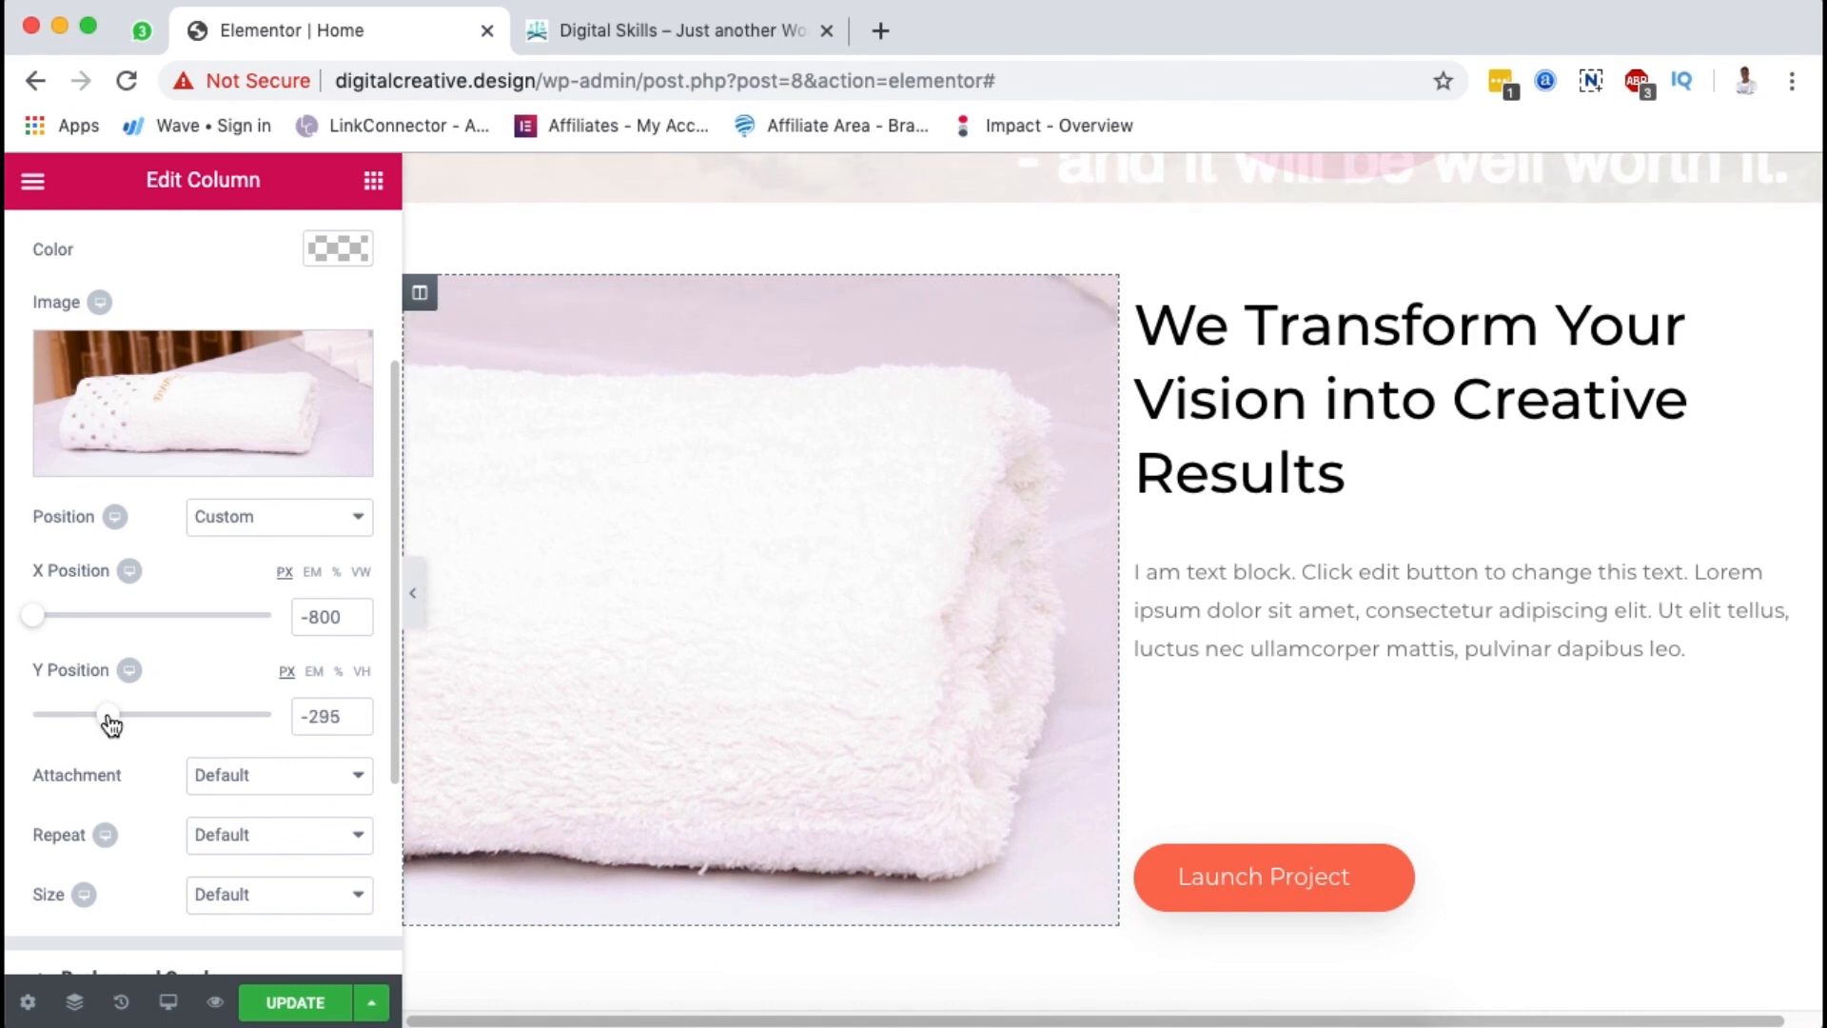
pyautogui.moveTo(36, 623)
pyautogui.mouseDown()
pyautogui.moveTo(180, 620)
pyautogui.moveTo(9, 640)
pyautogui.mouseUp()
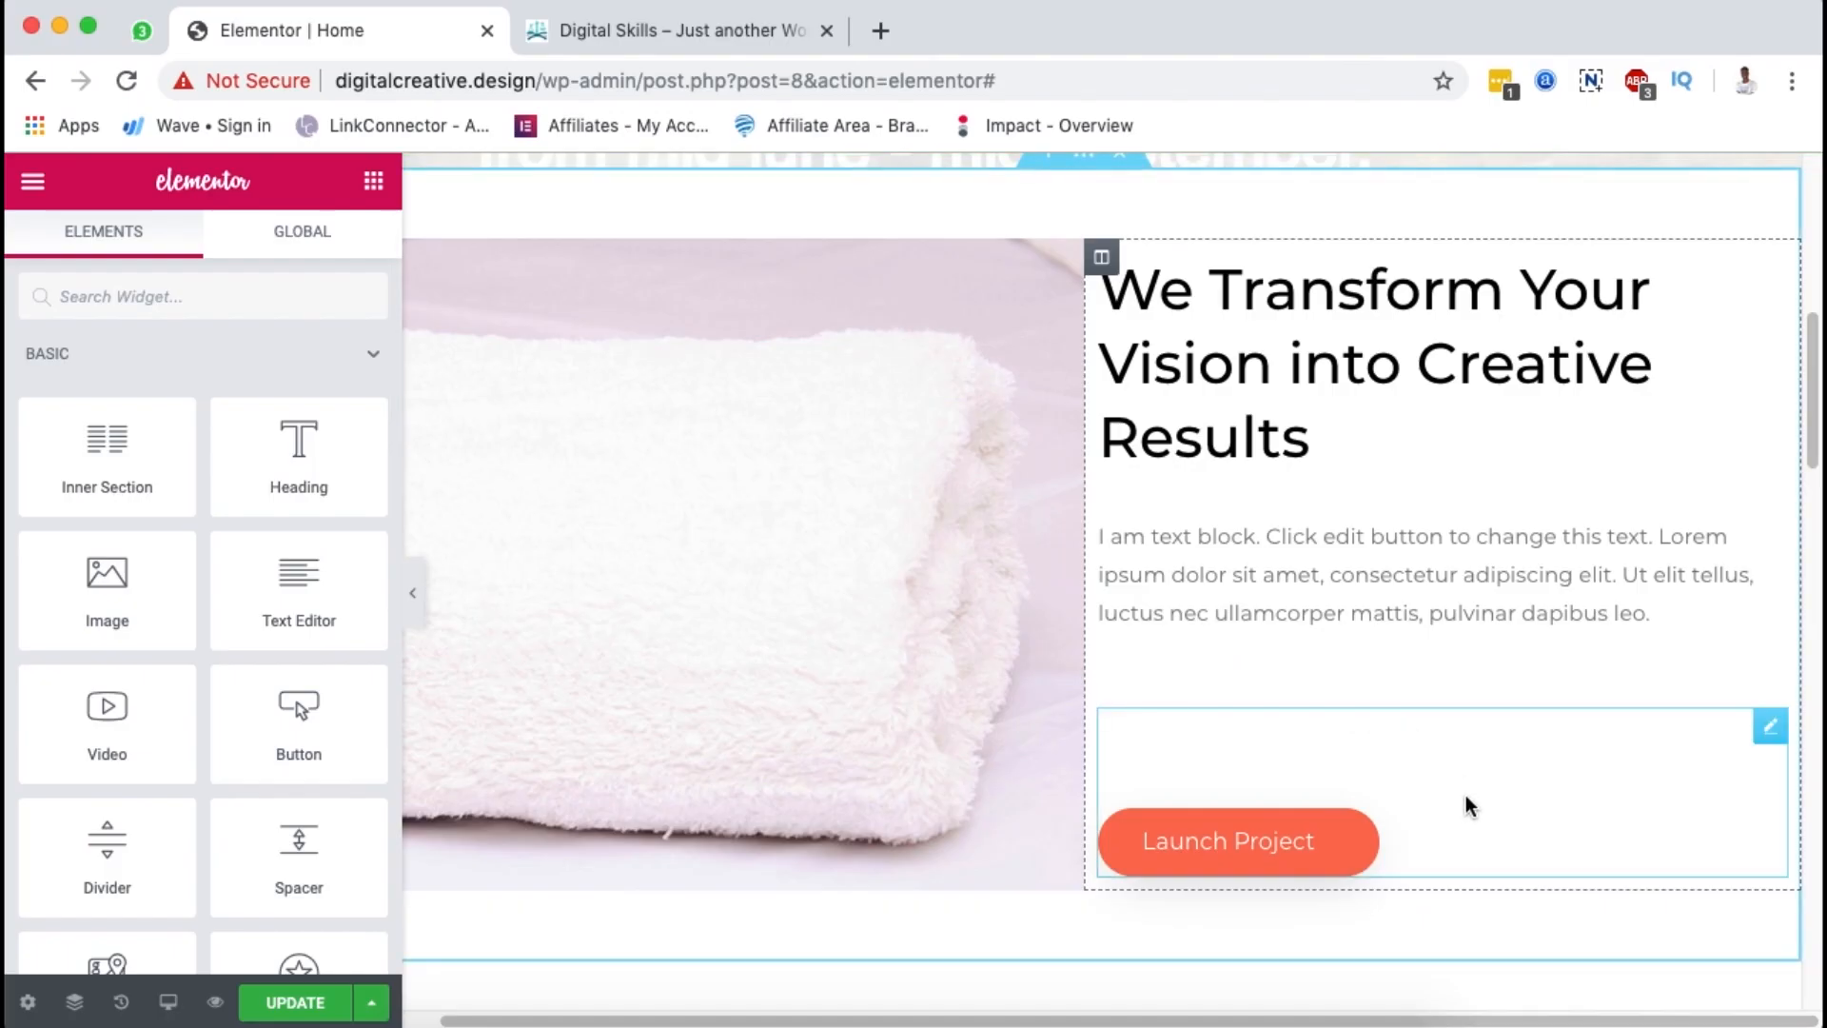
# Step: Add a new Button widget between the paragraph text and the Launch Project button
pyautogui.scroll(-3, 1551, 704)
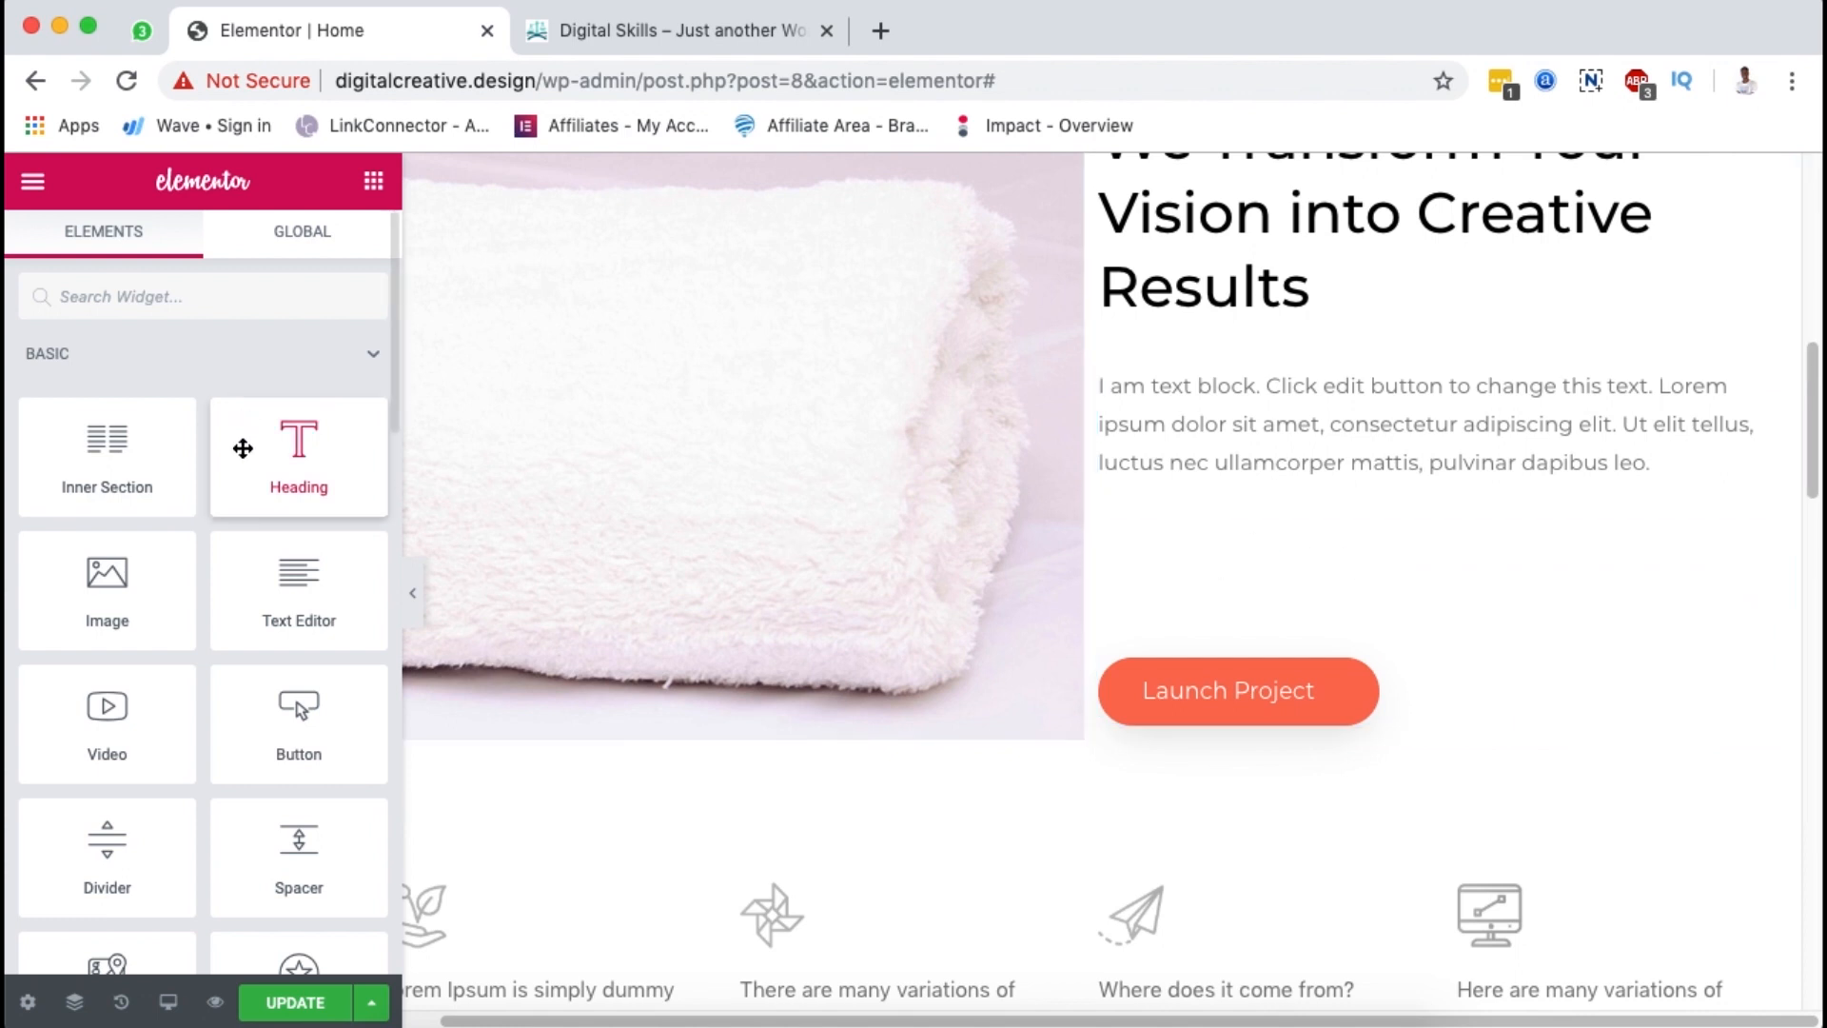
pyautogui.moveTo(282, 734); pyautogui.dragTo(1487, 578)
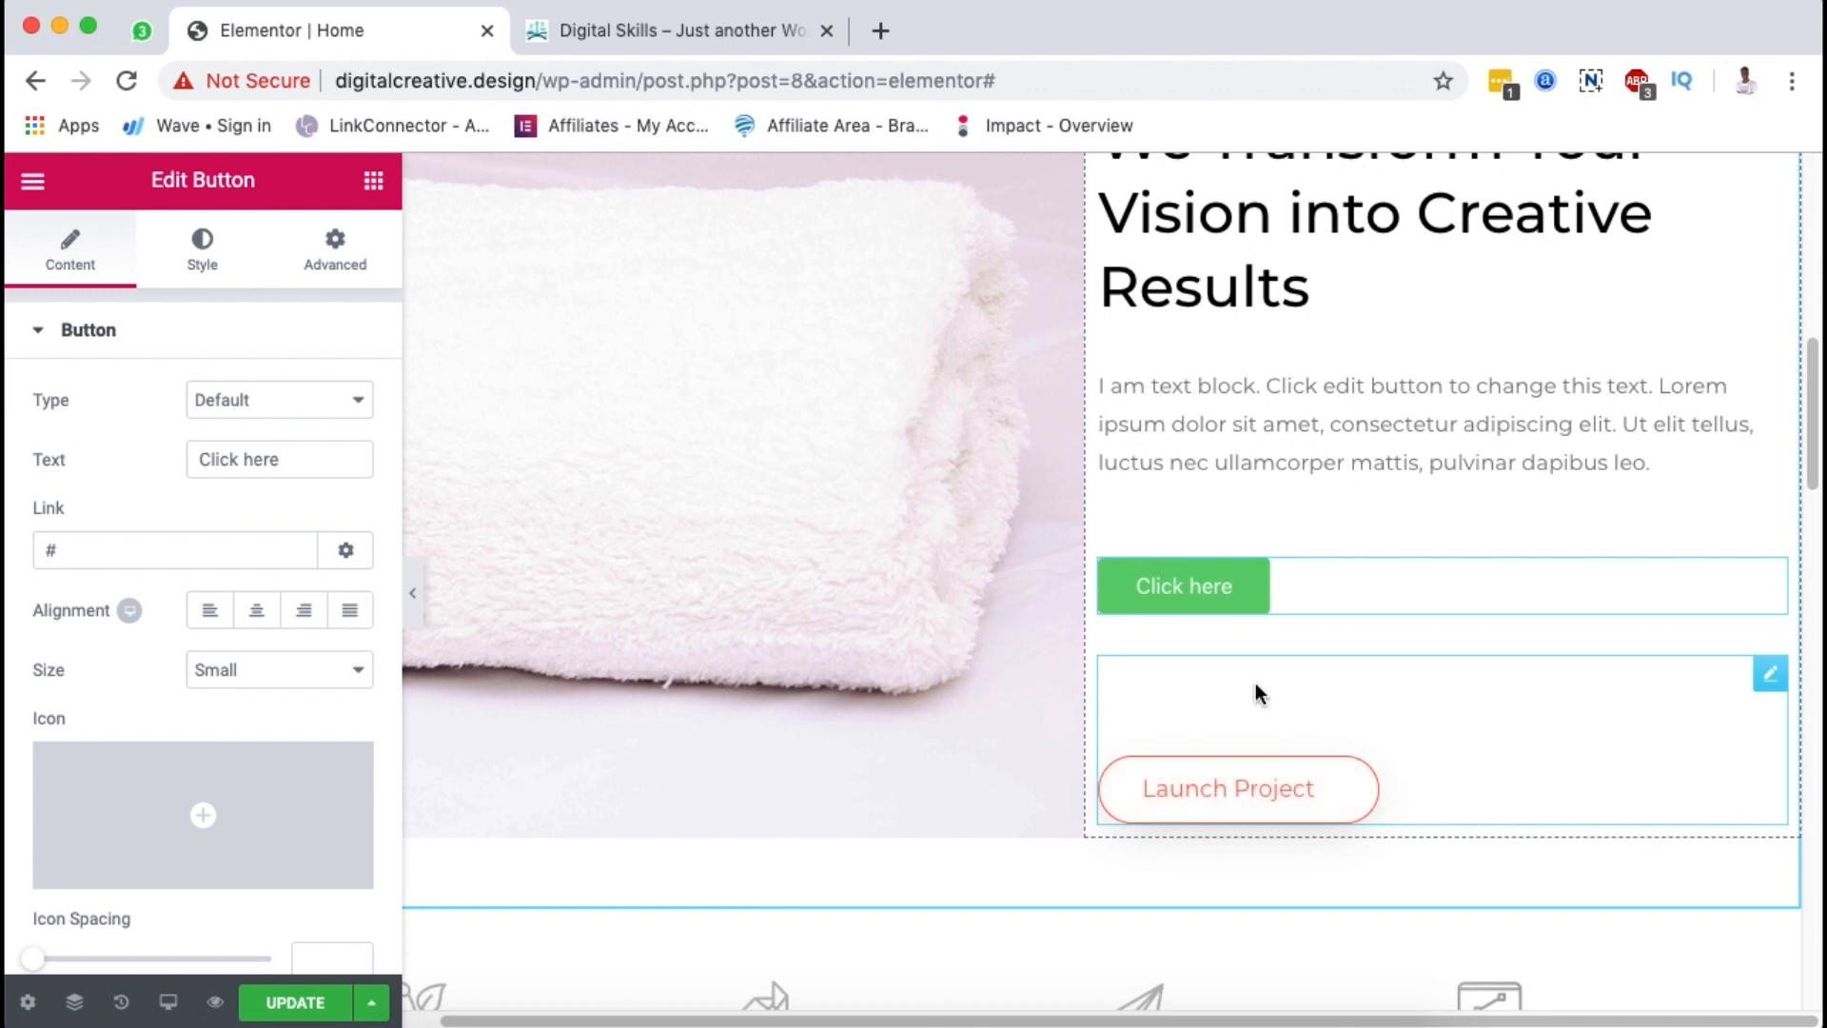
# Step: Paste the Launch Project button's style onto the new Click here button and undo the paste
pyautogui.click(1772, 678)
pyautogui.rightClick(1772, 678)
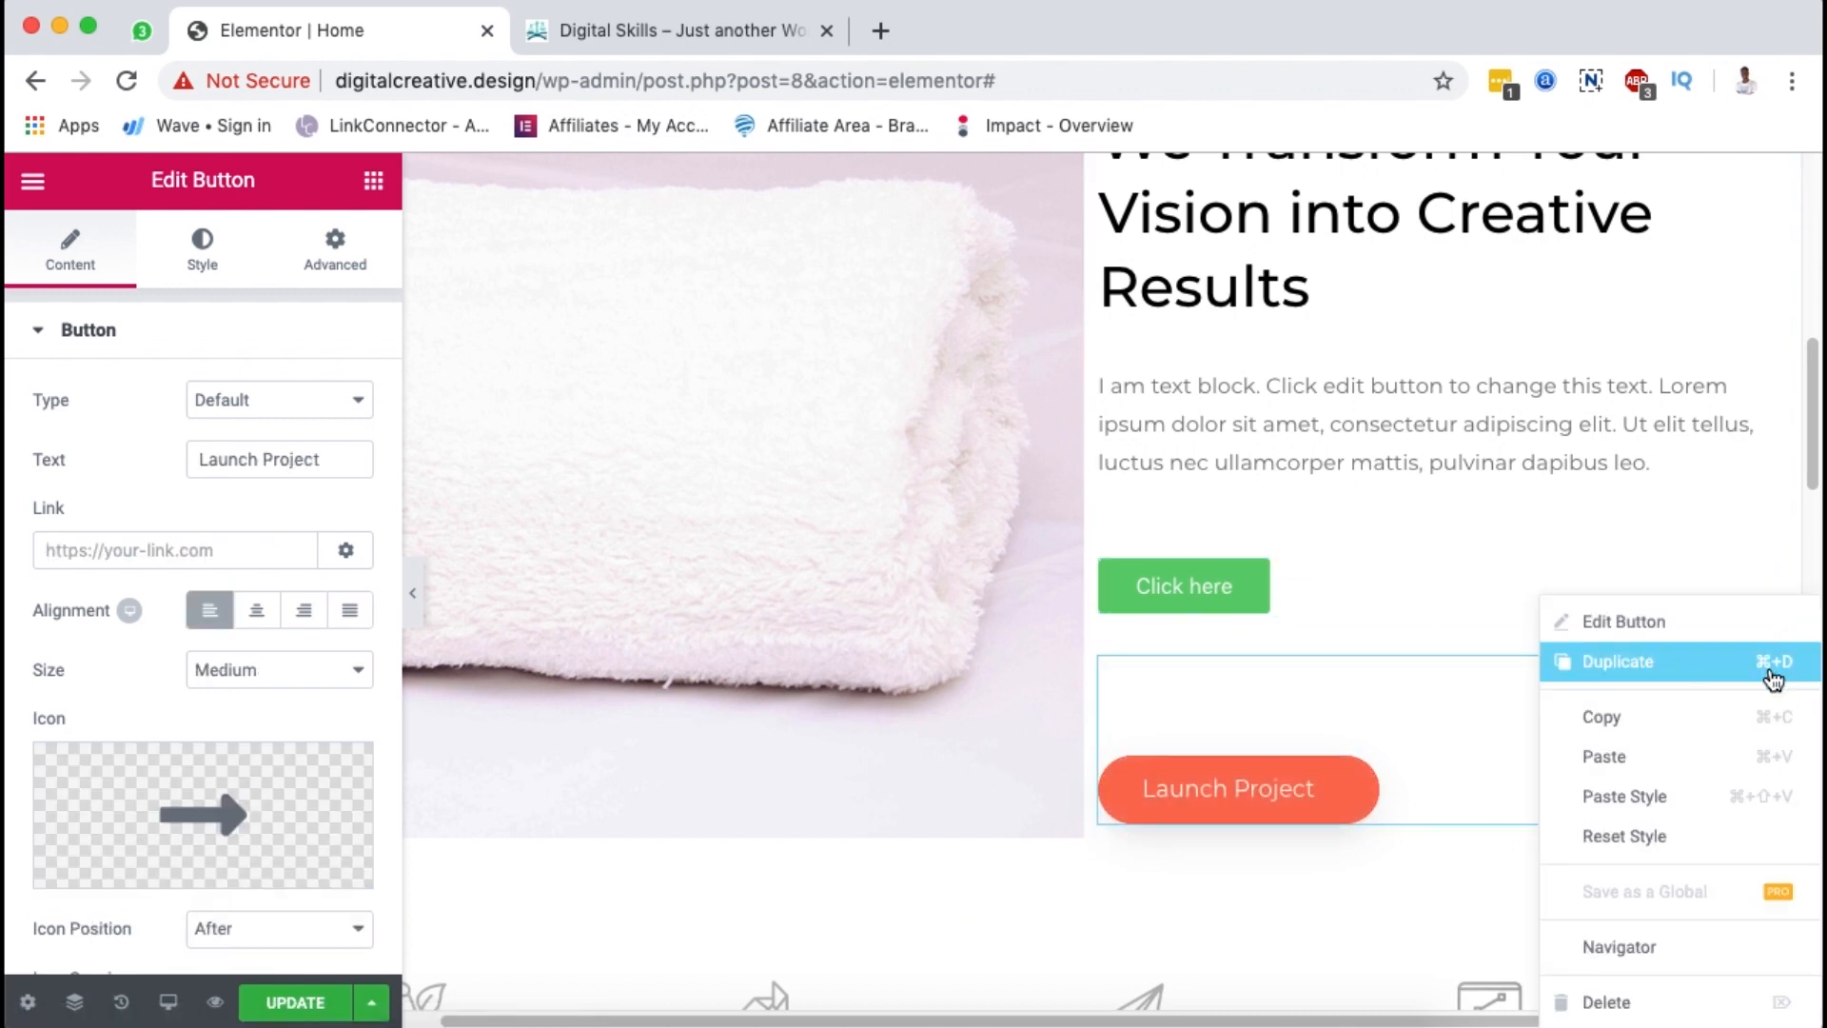
pyautogui.click(1701, 735)
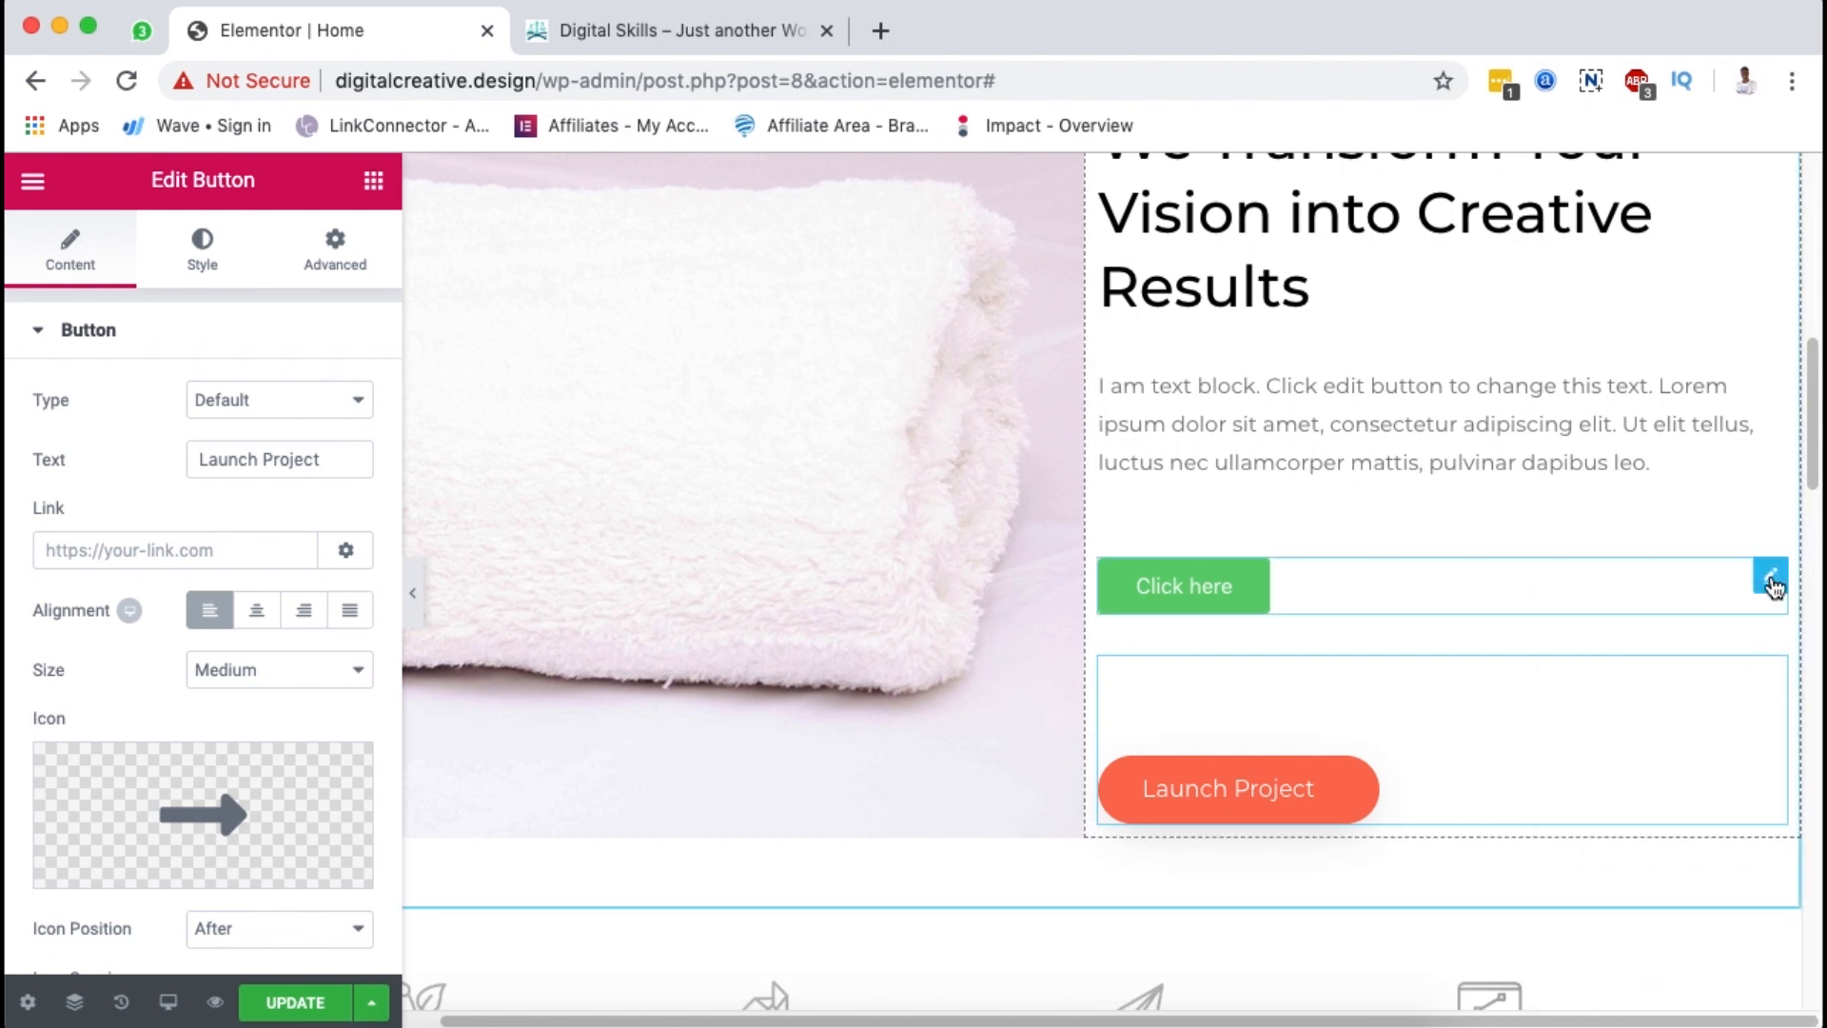
pyautogui.click(1772, 582)
pyautogui.rightClick(1772, 582)
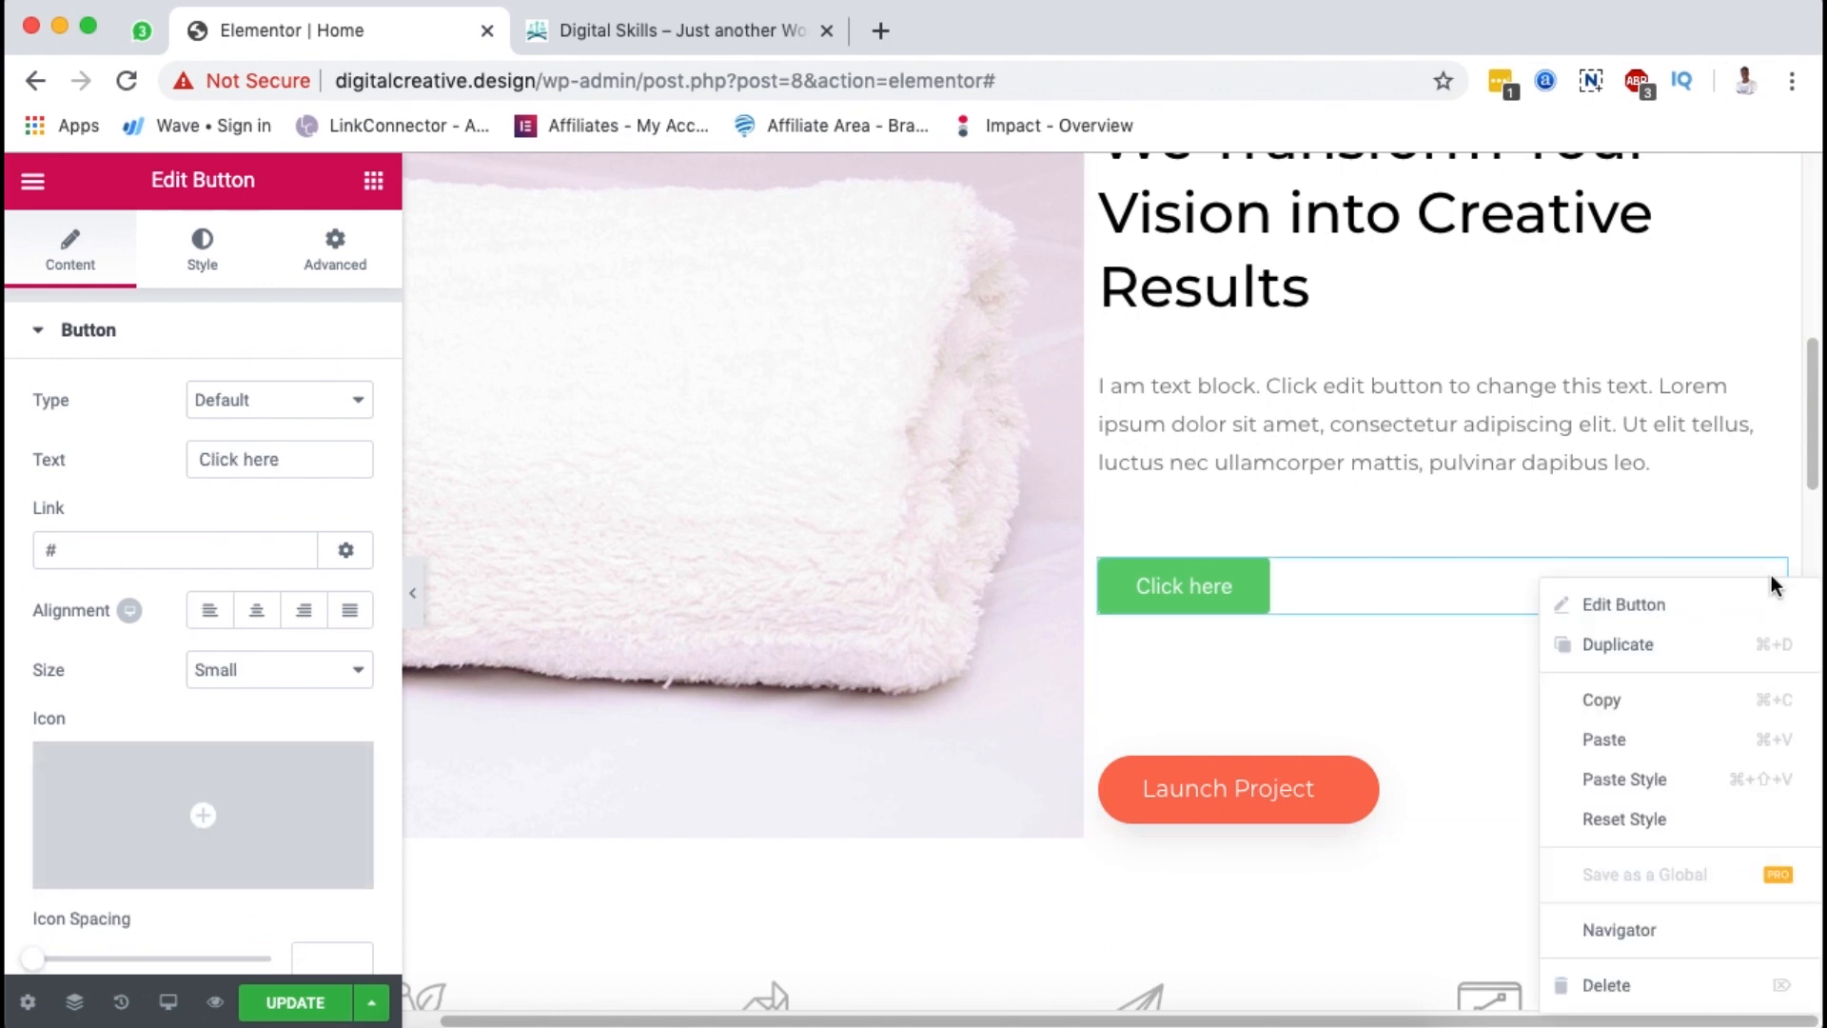
pyautogui.click(1692, 771)
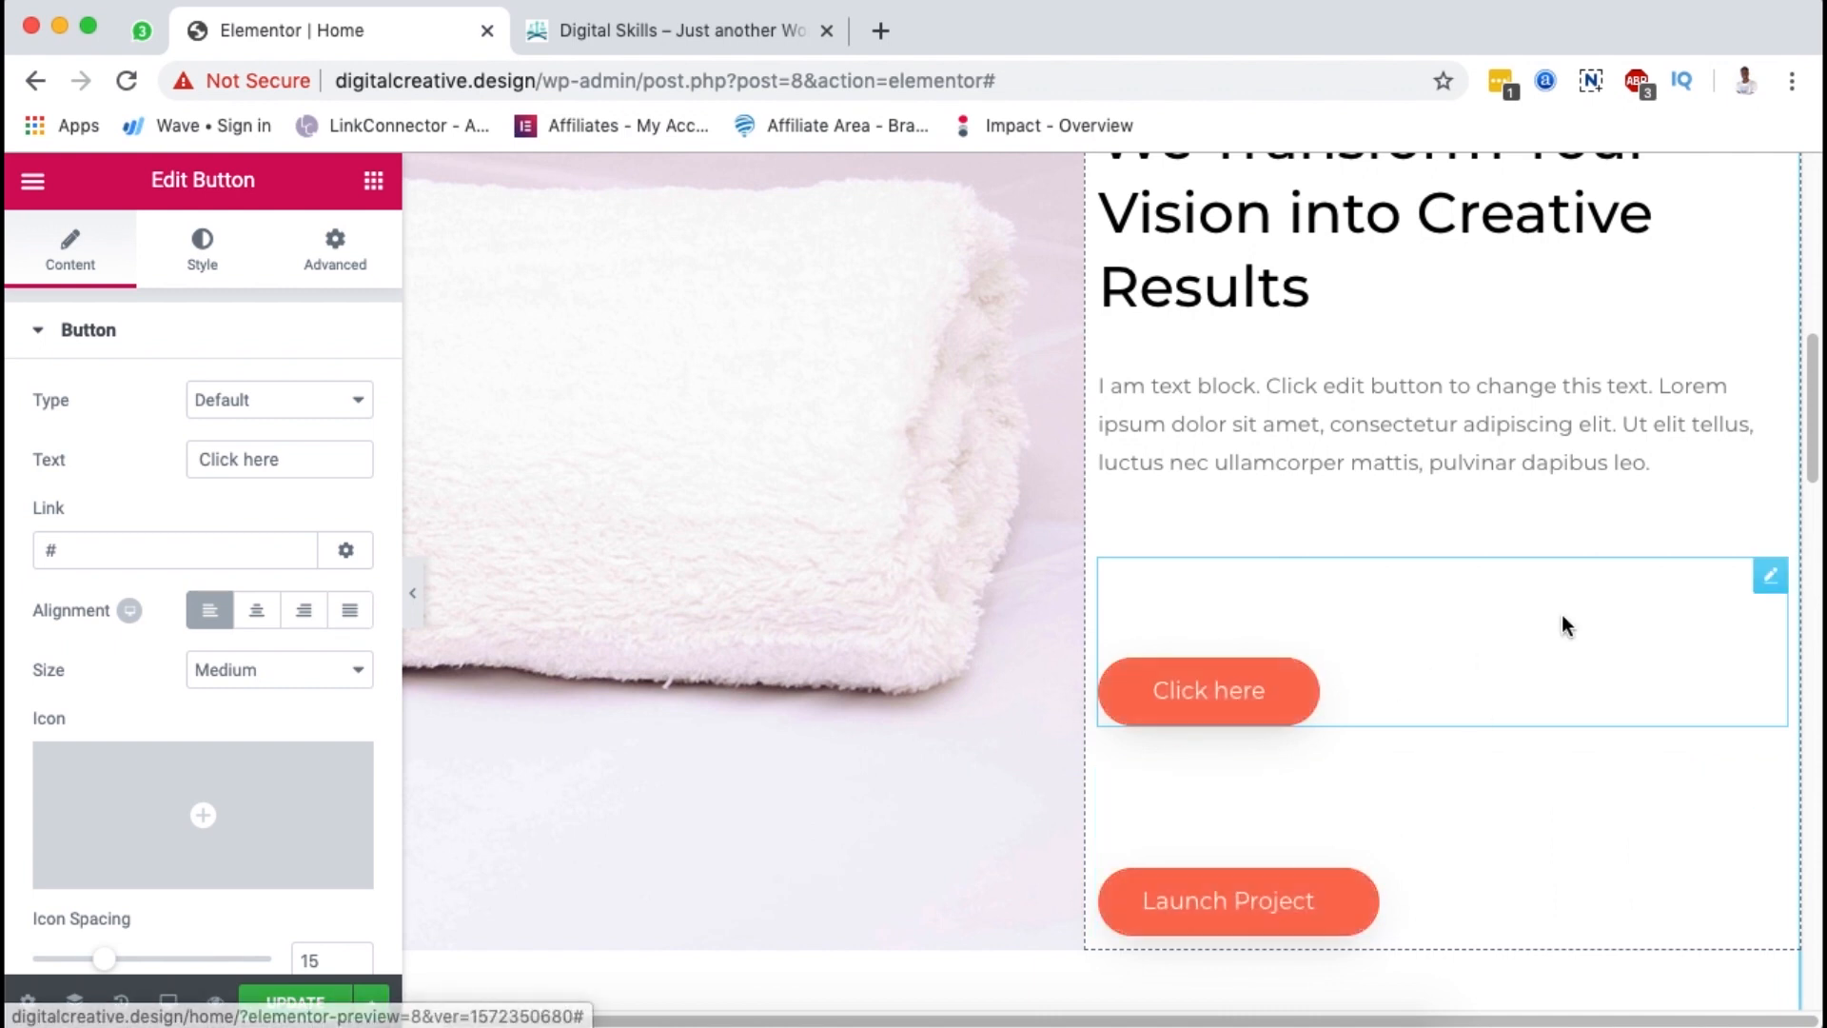
pyautogui.press('super+z')
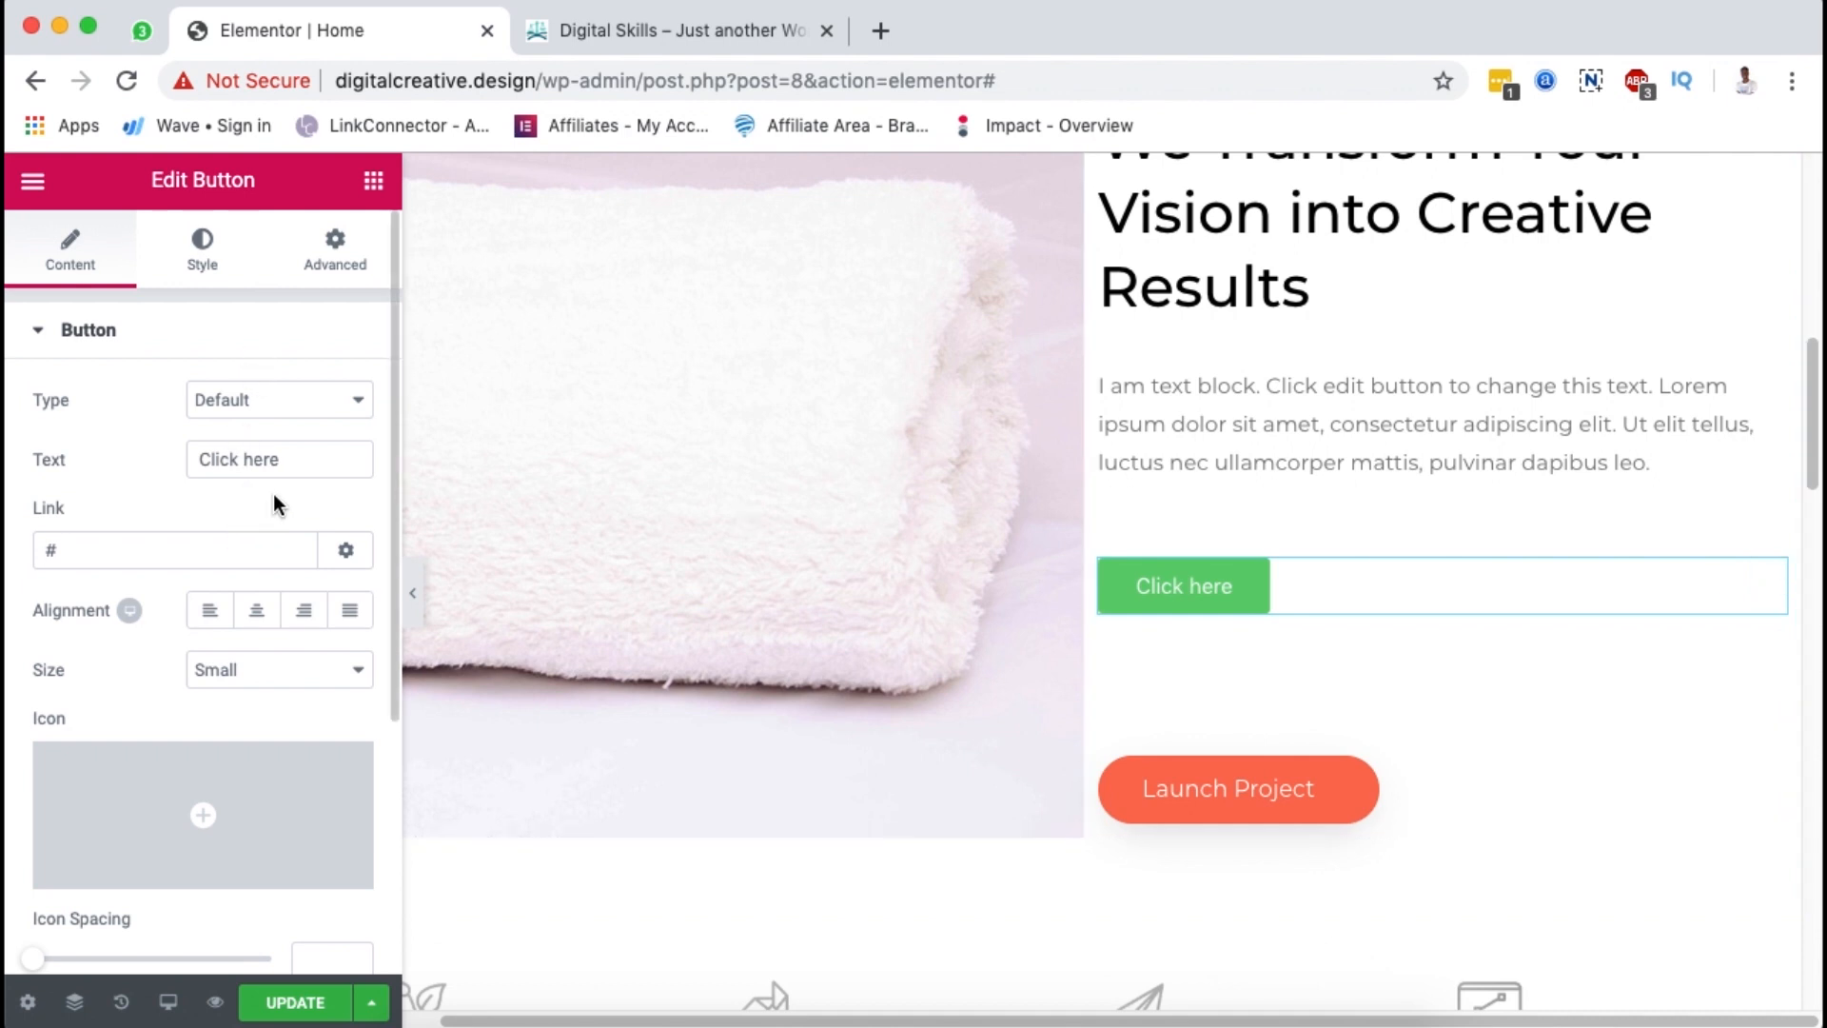
pyautogui.click(241, 421)
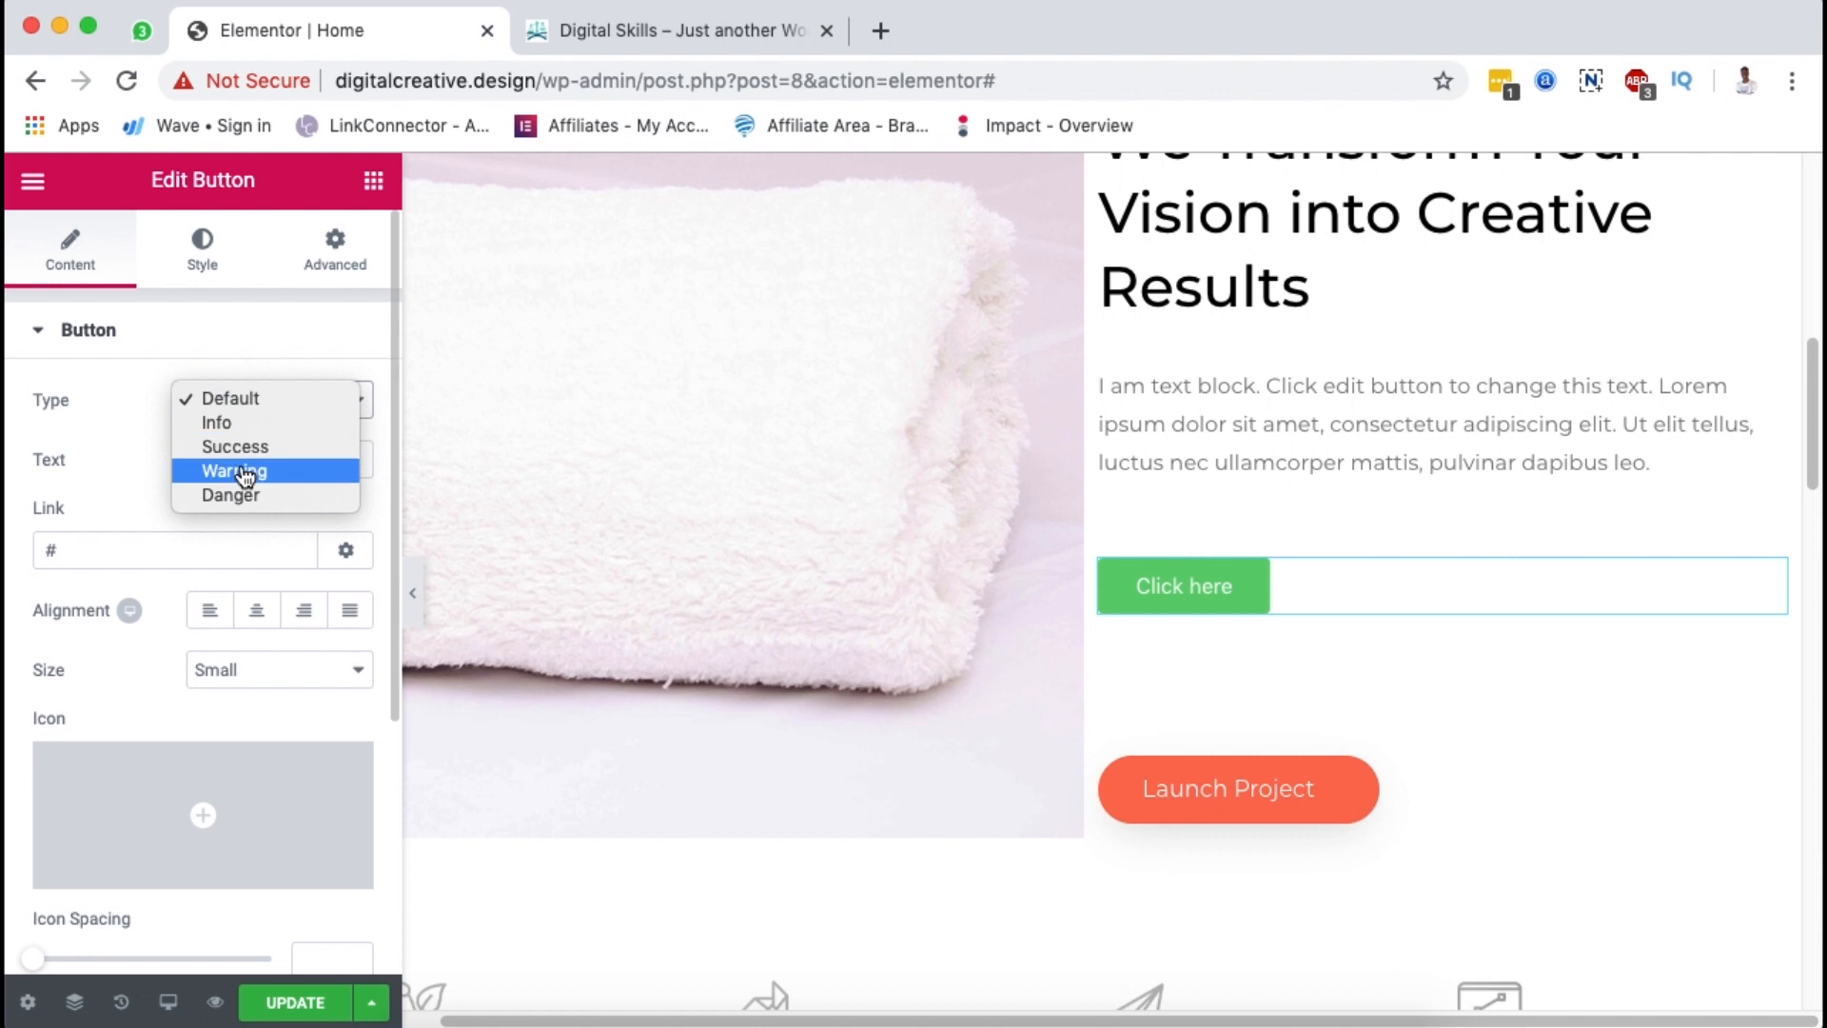
pyautogui.click(122, 425)
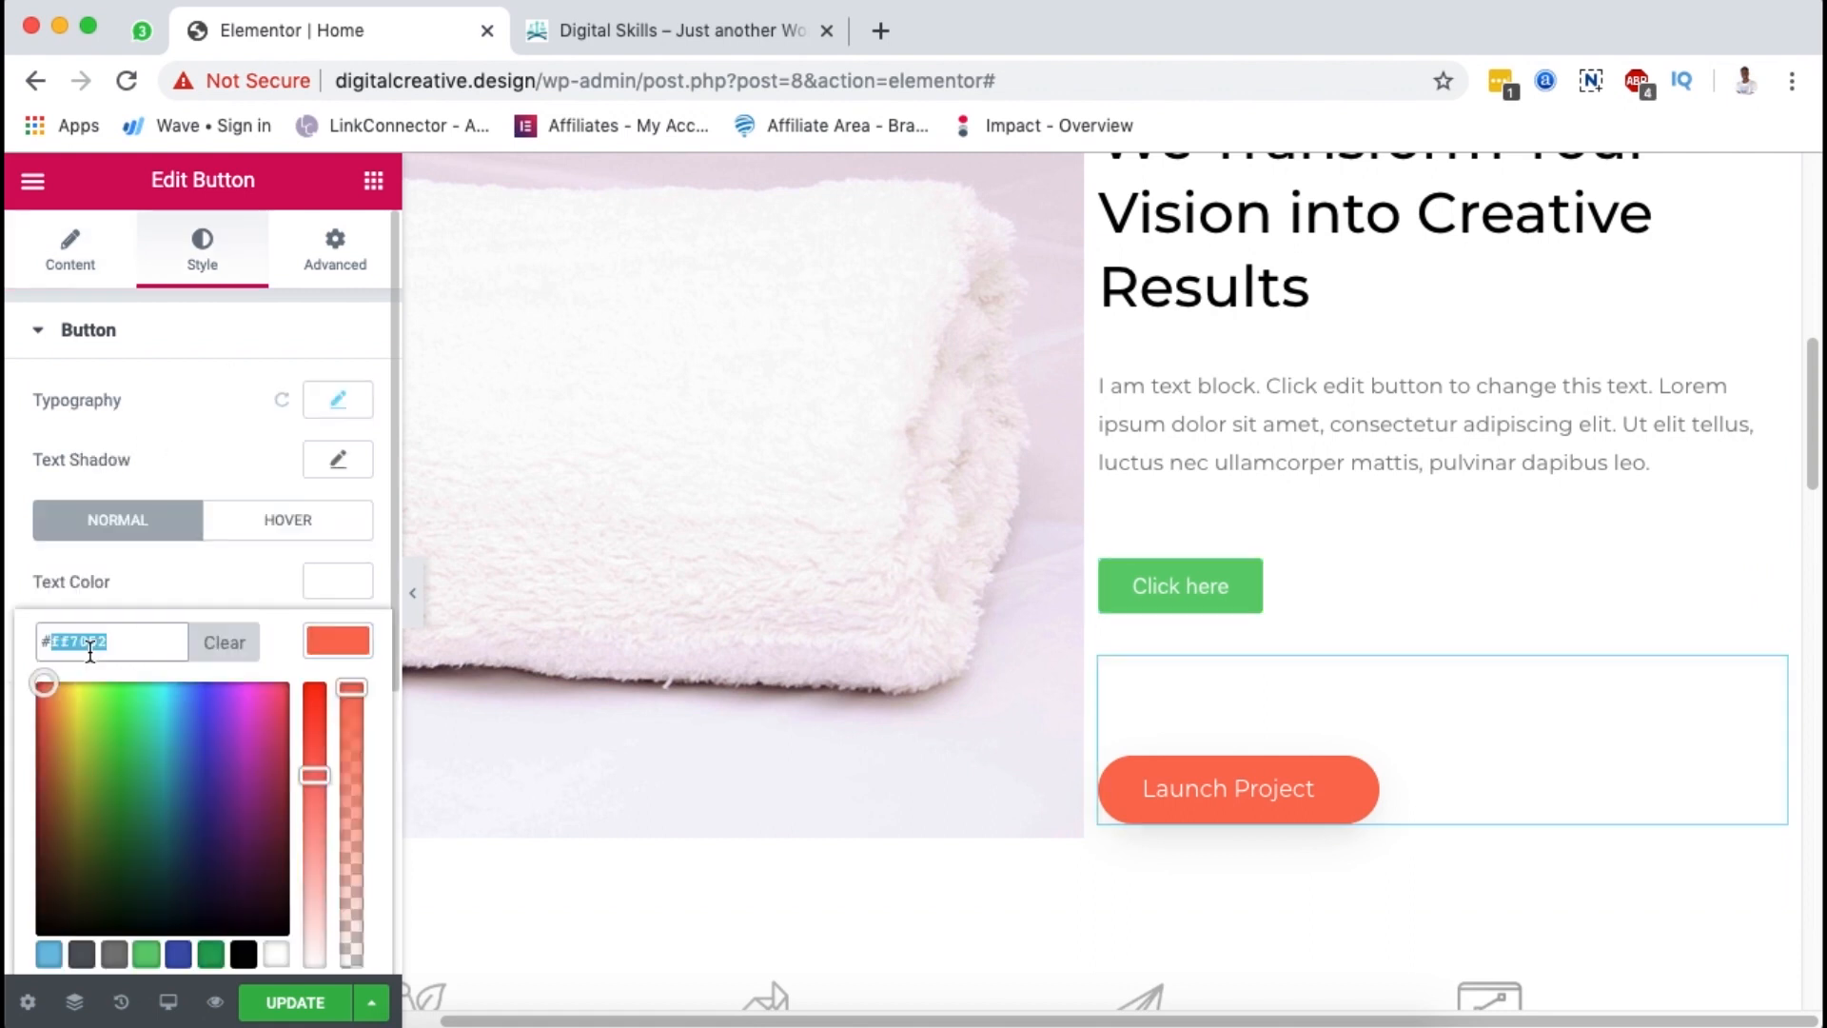
# Step: Set the Click here button's text colour to white and its background to the Launch Project button's colour, #ff7052
pyautogui.click(335, 635)
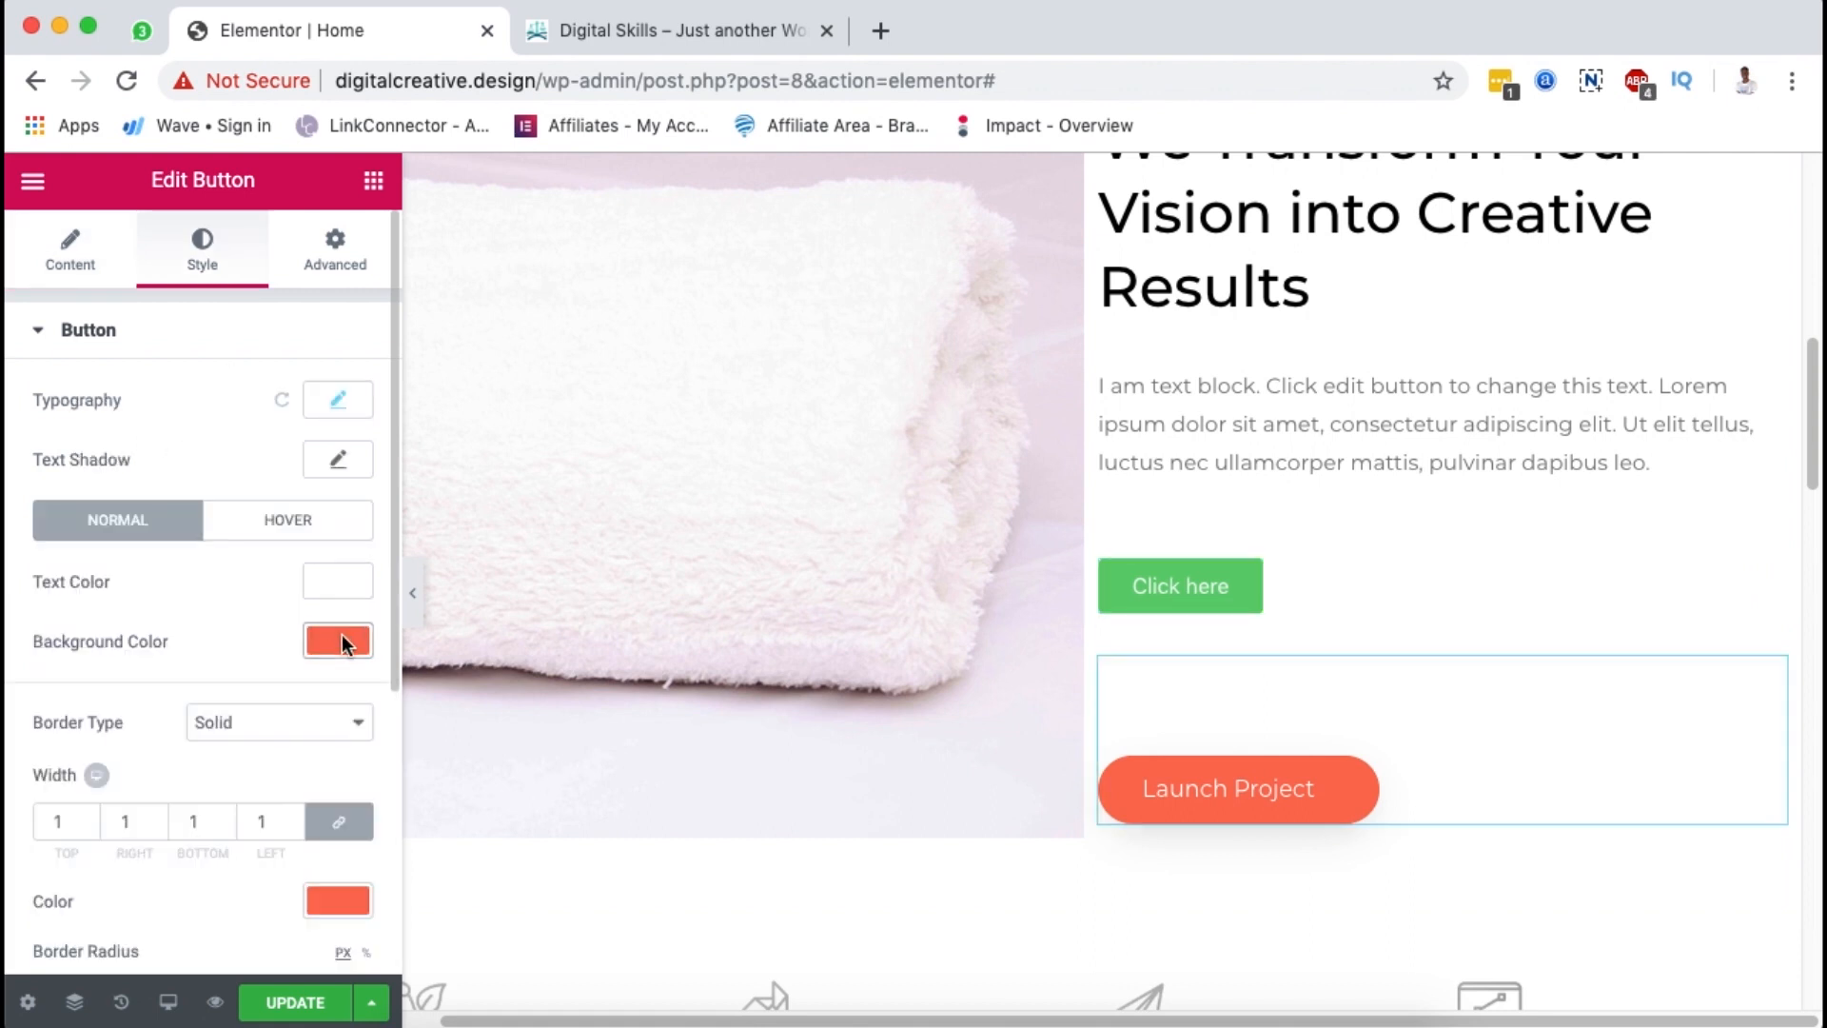
pyautogui.click(1772, 578)
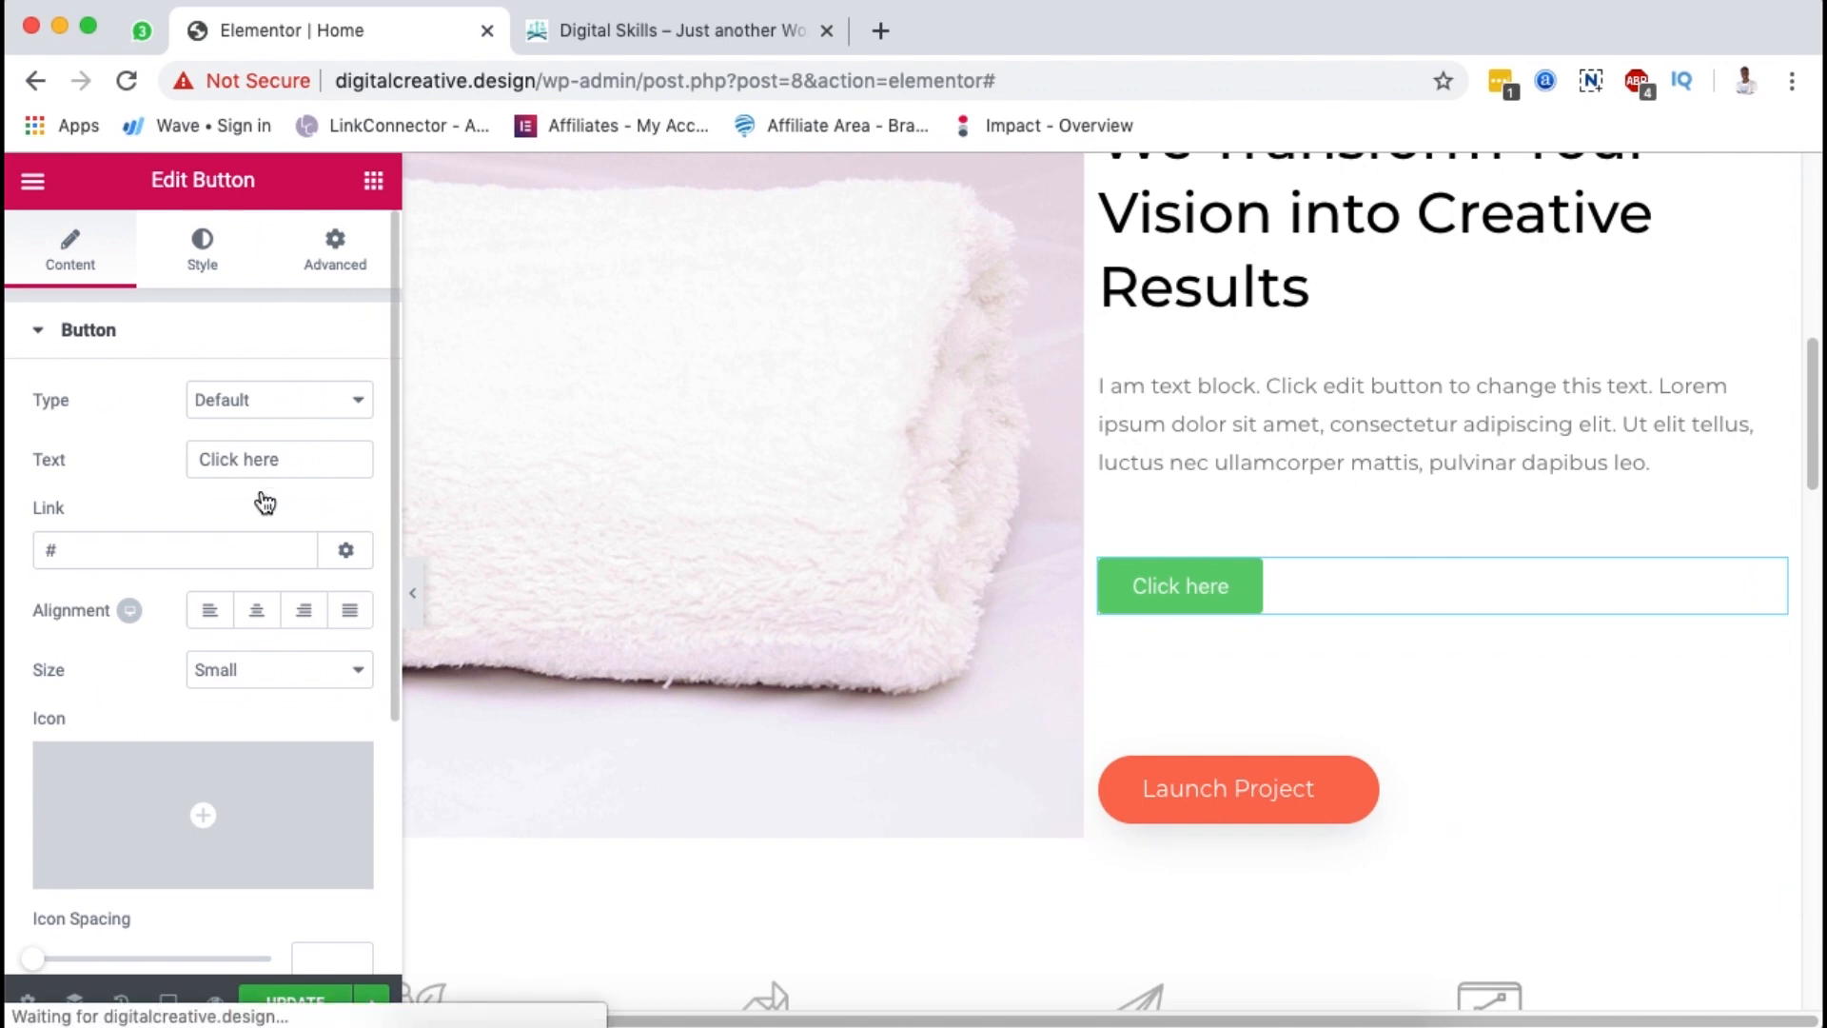
pyautogui.click(346, 586)
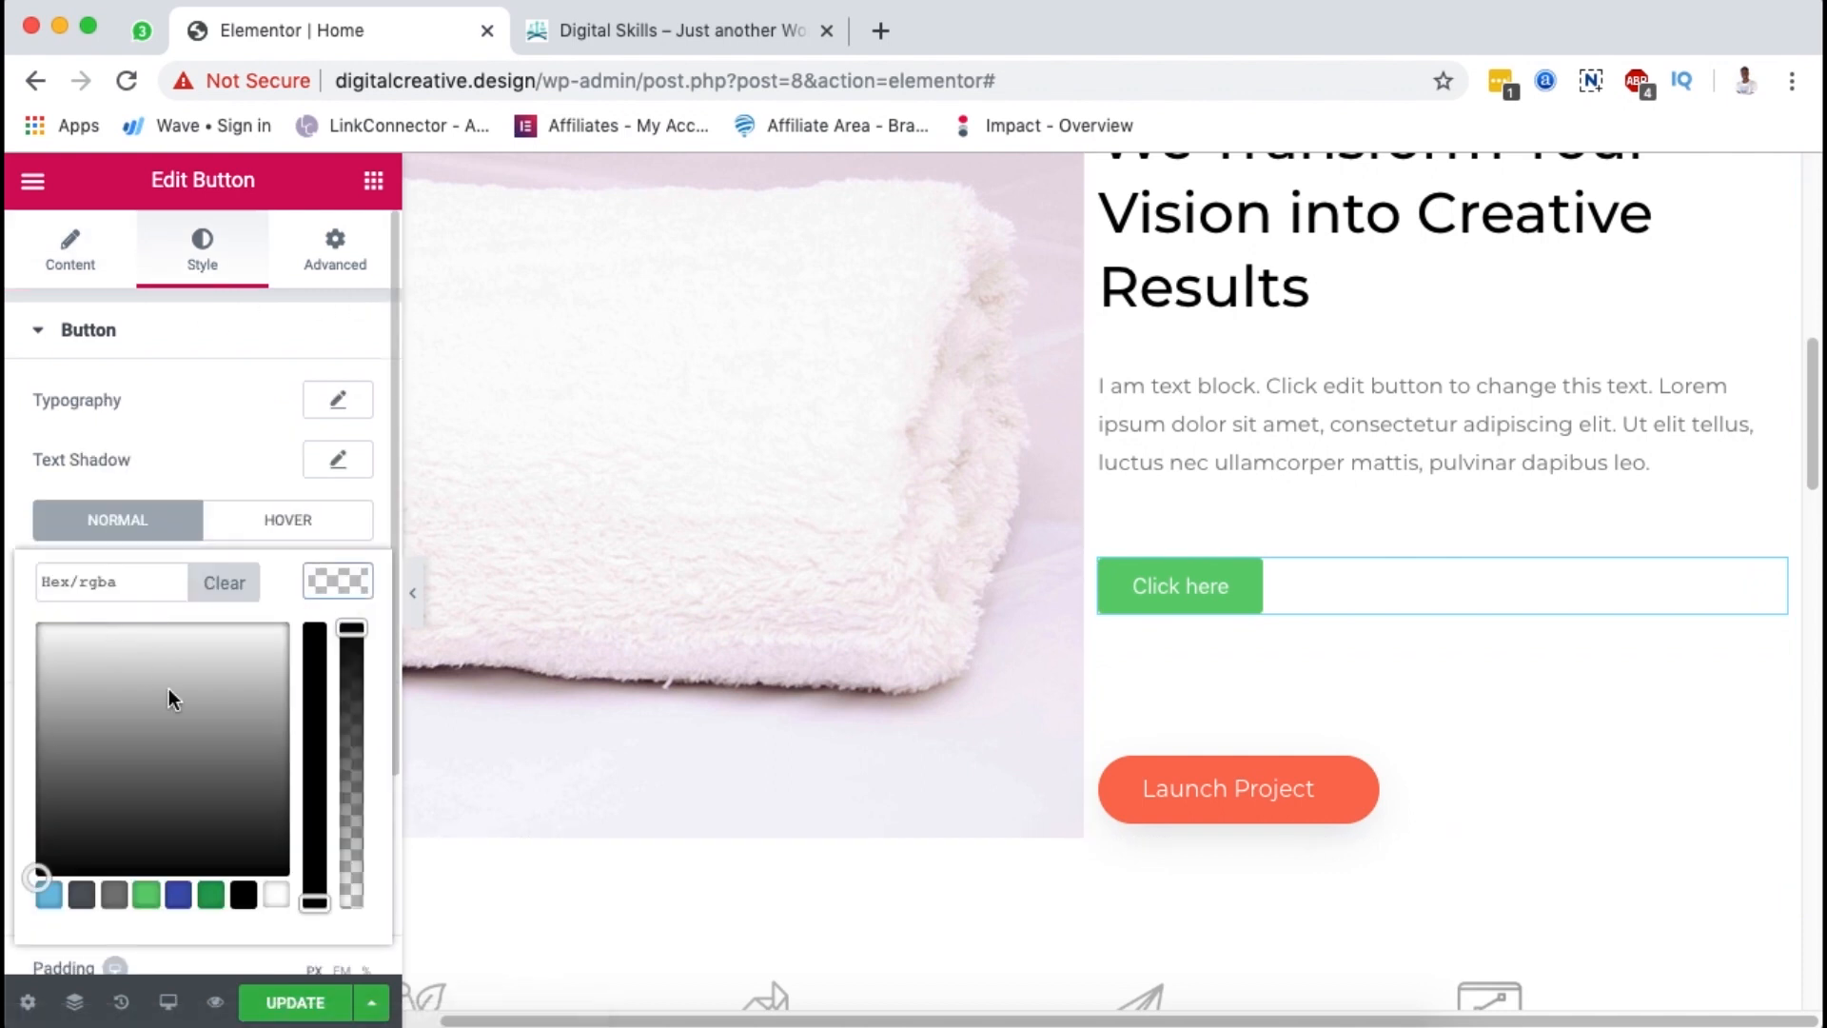
pyautogui.click(275, 895)
pyautogui.click(333, 591)
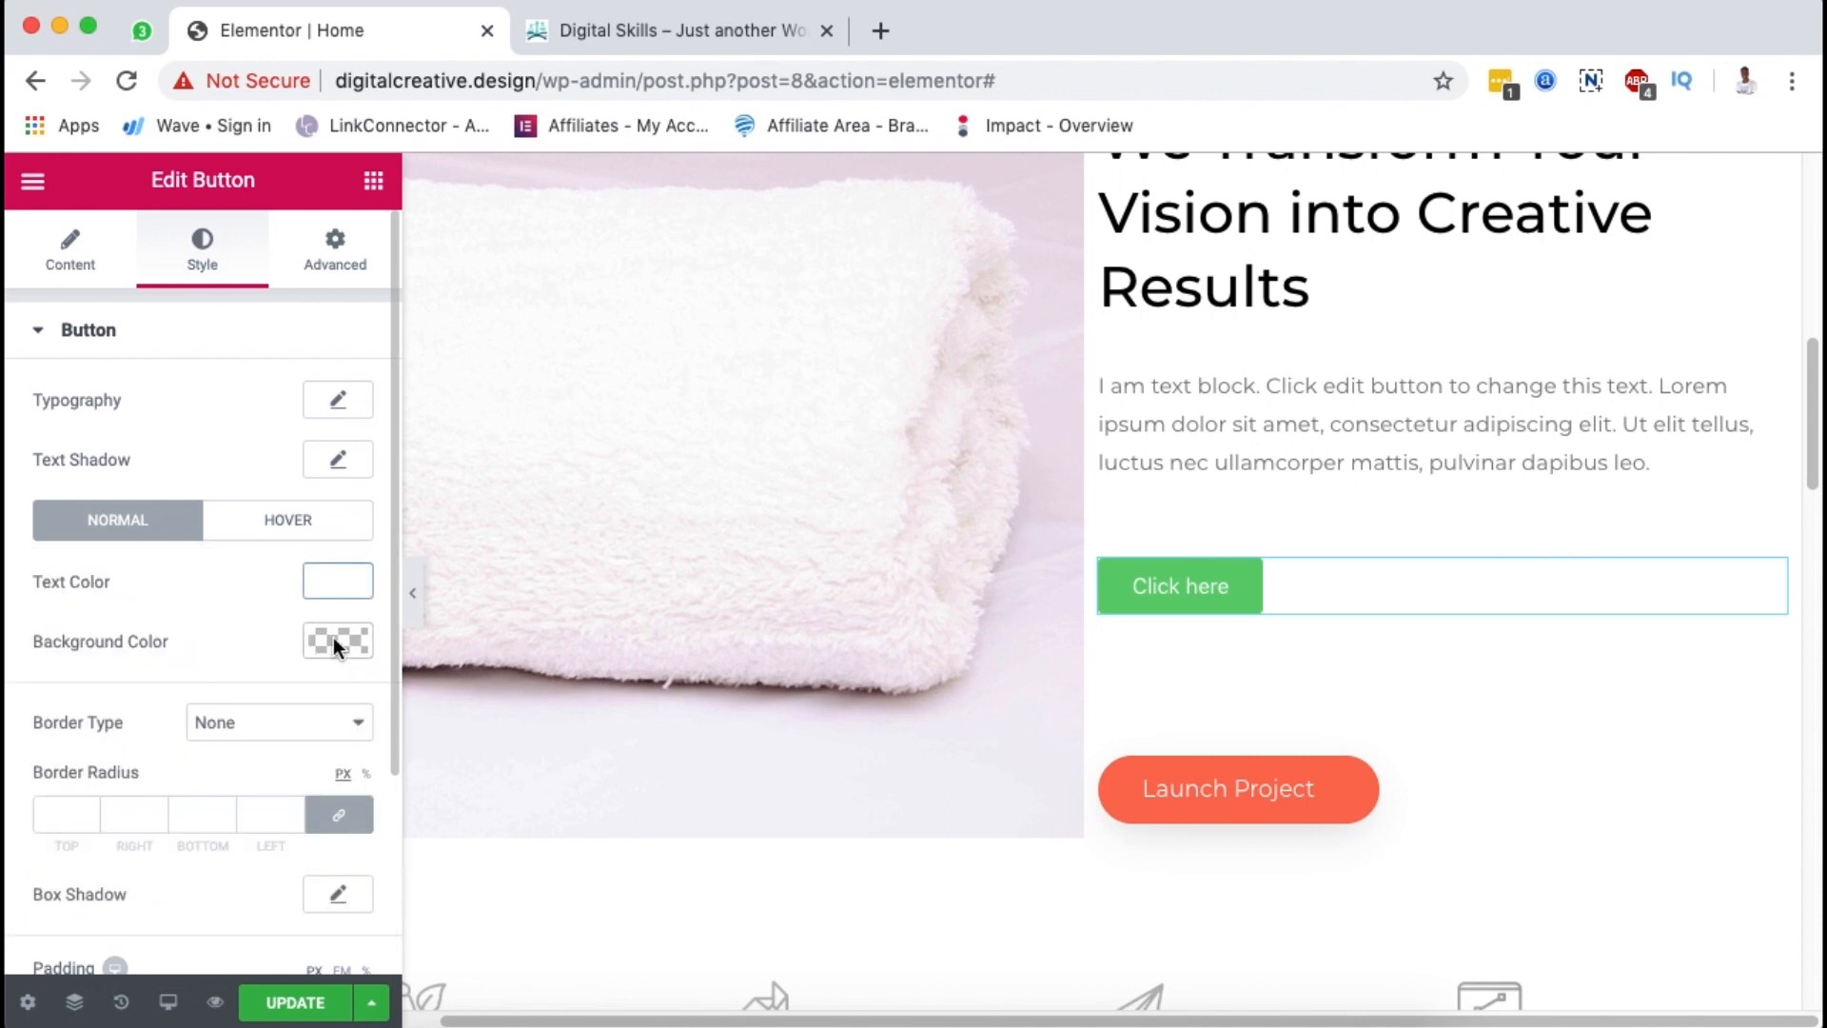
pyautogui.click(333, 641)
pyautogui.hotkey('ctrl', 'v')
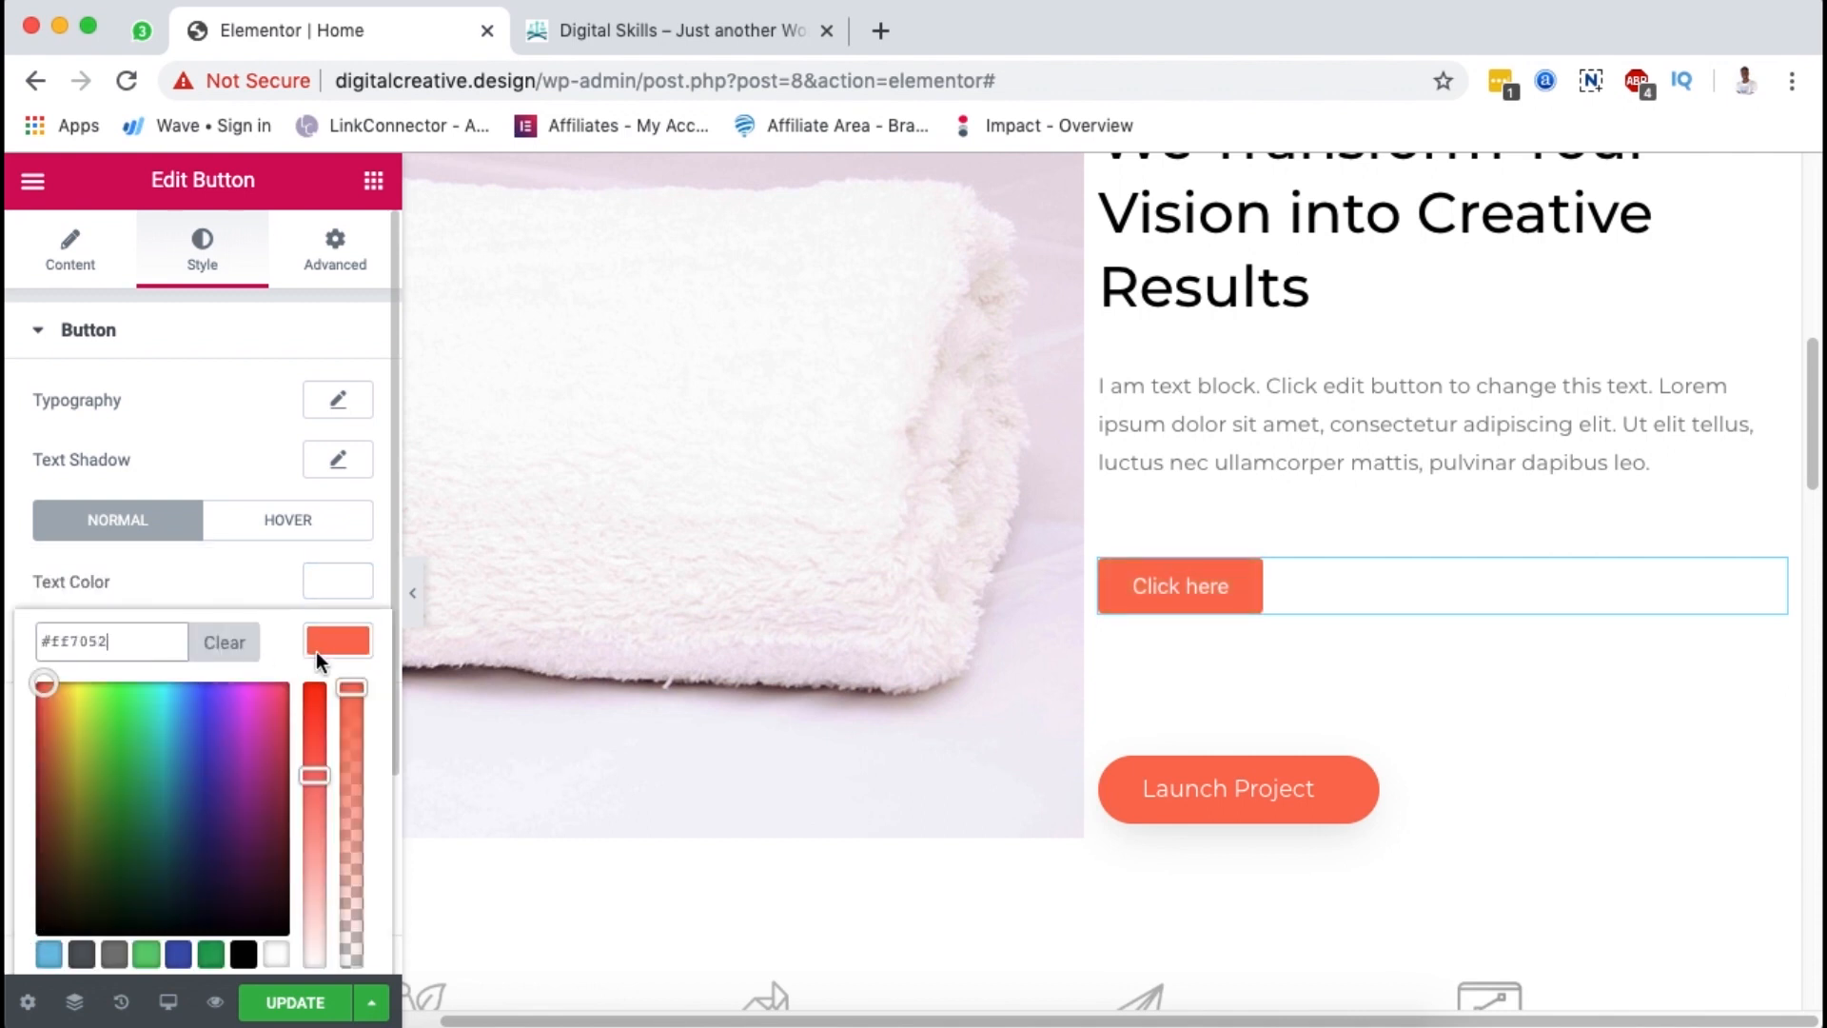
pyautogui.click(343, 633)
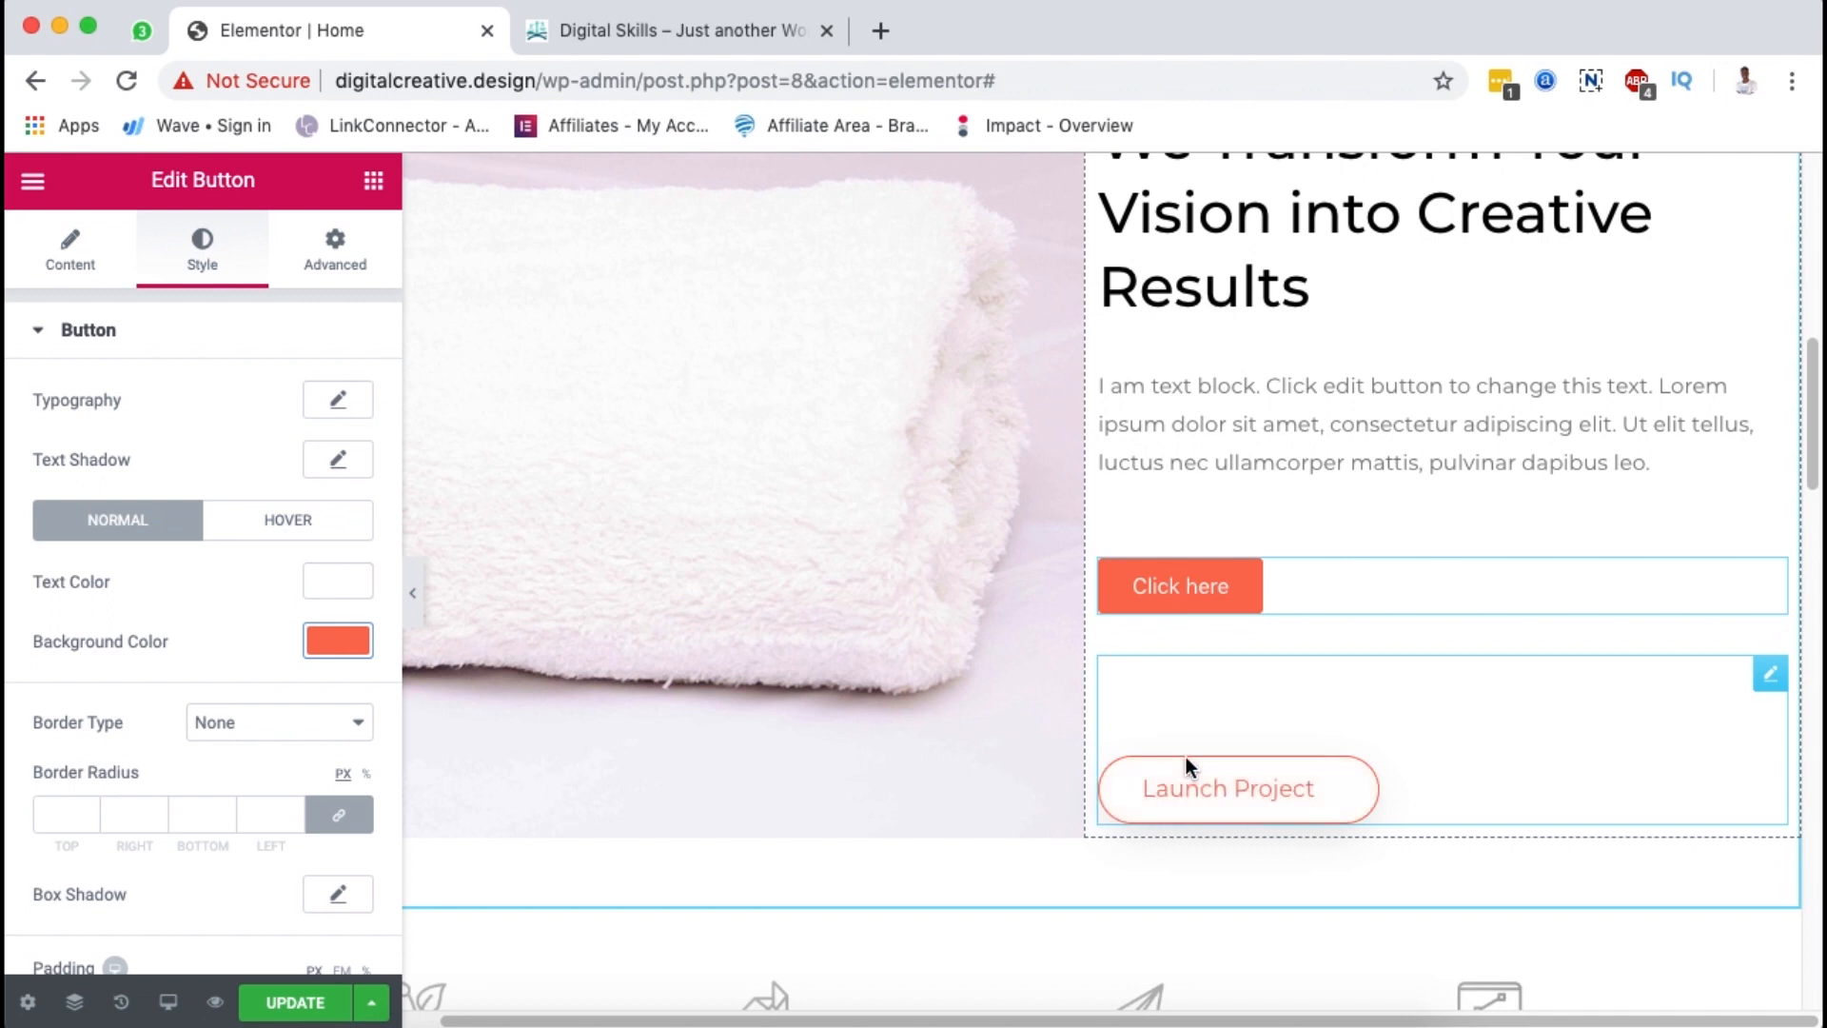
# Step: Set the hover text colour of the Click here button to #ff7052
pyautogui.click(275, 533)
pyautogui.click(331, 590)
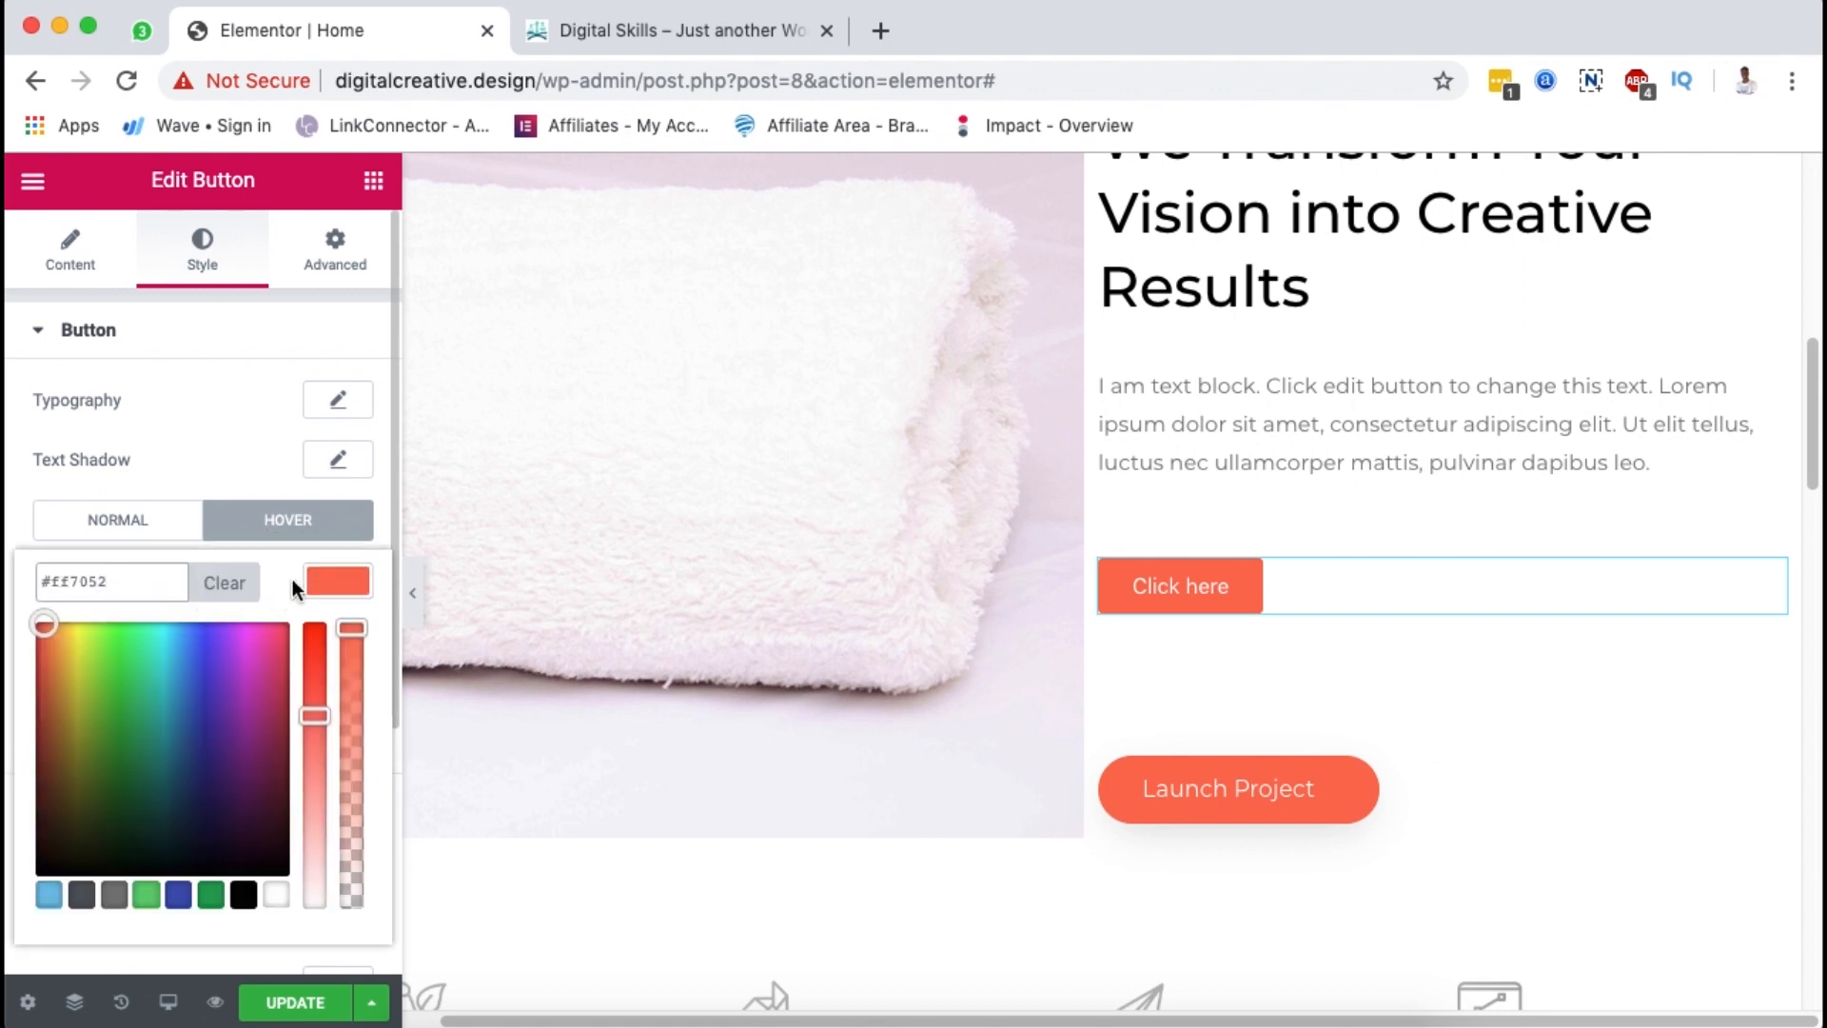
pyautogui.click(319, 580)
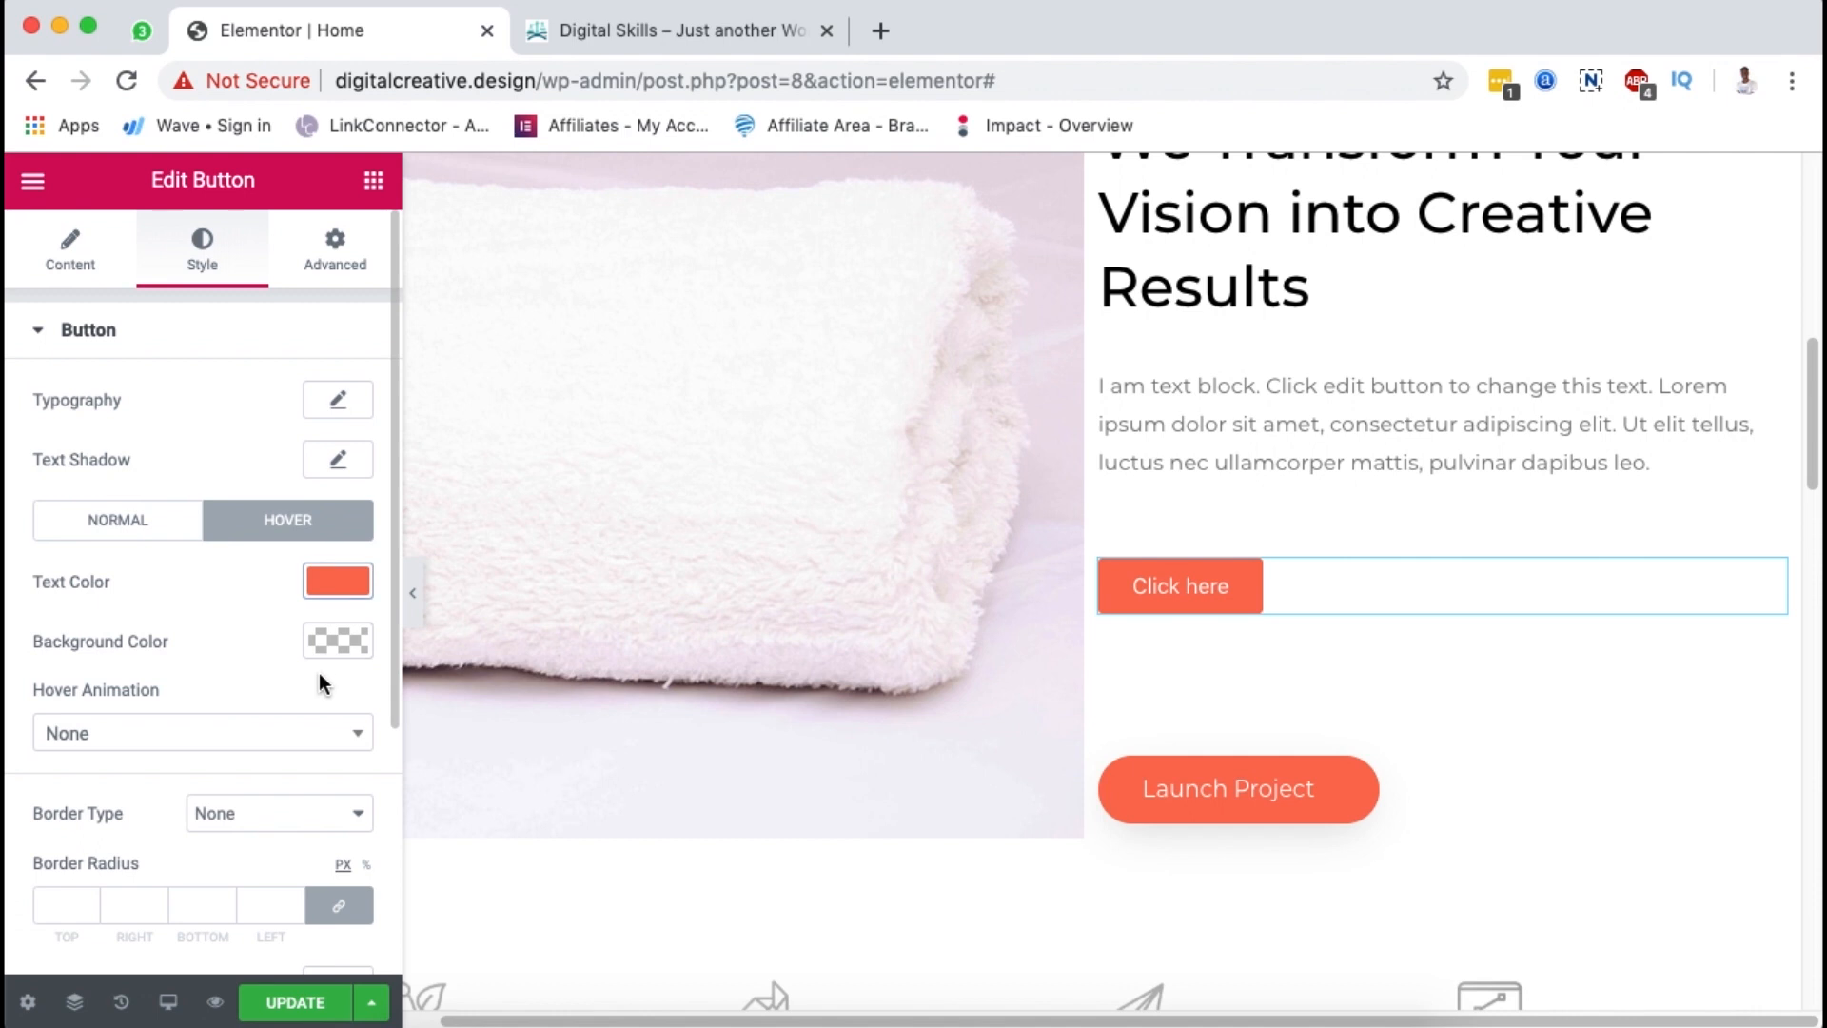
# Step: Set the hover background colour of the Click here button to white
pyautogui.scroll(-2, 317, 672)
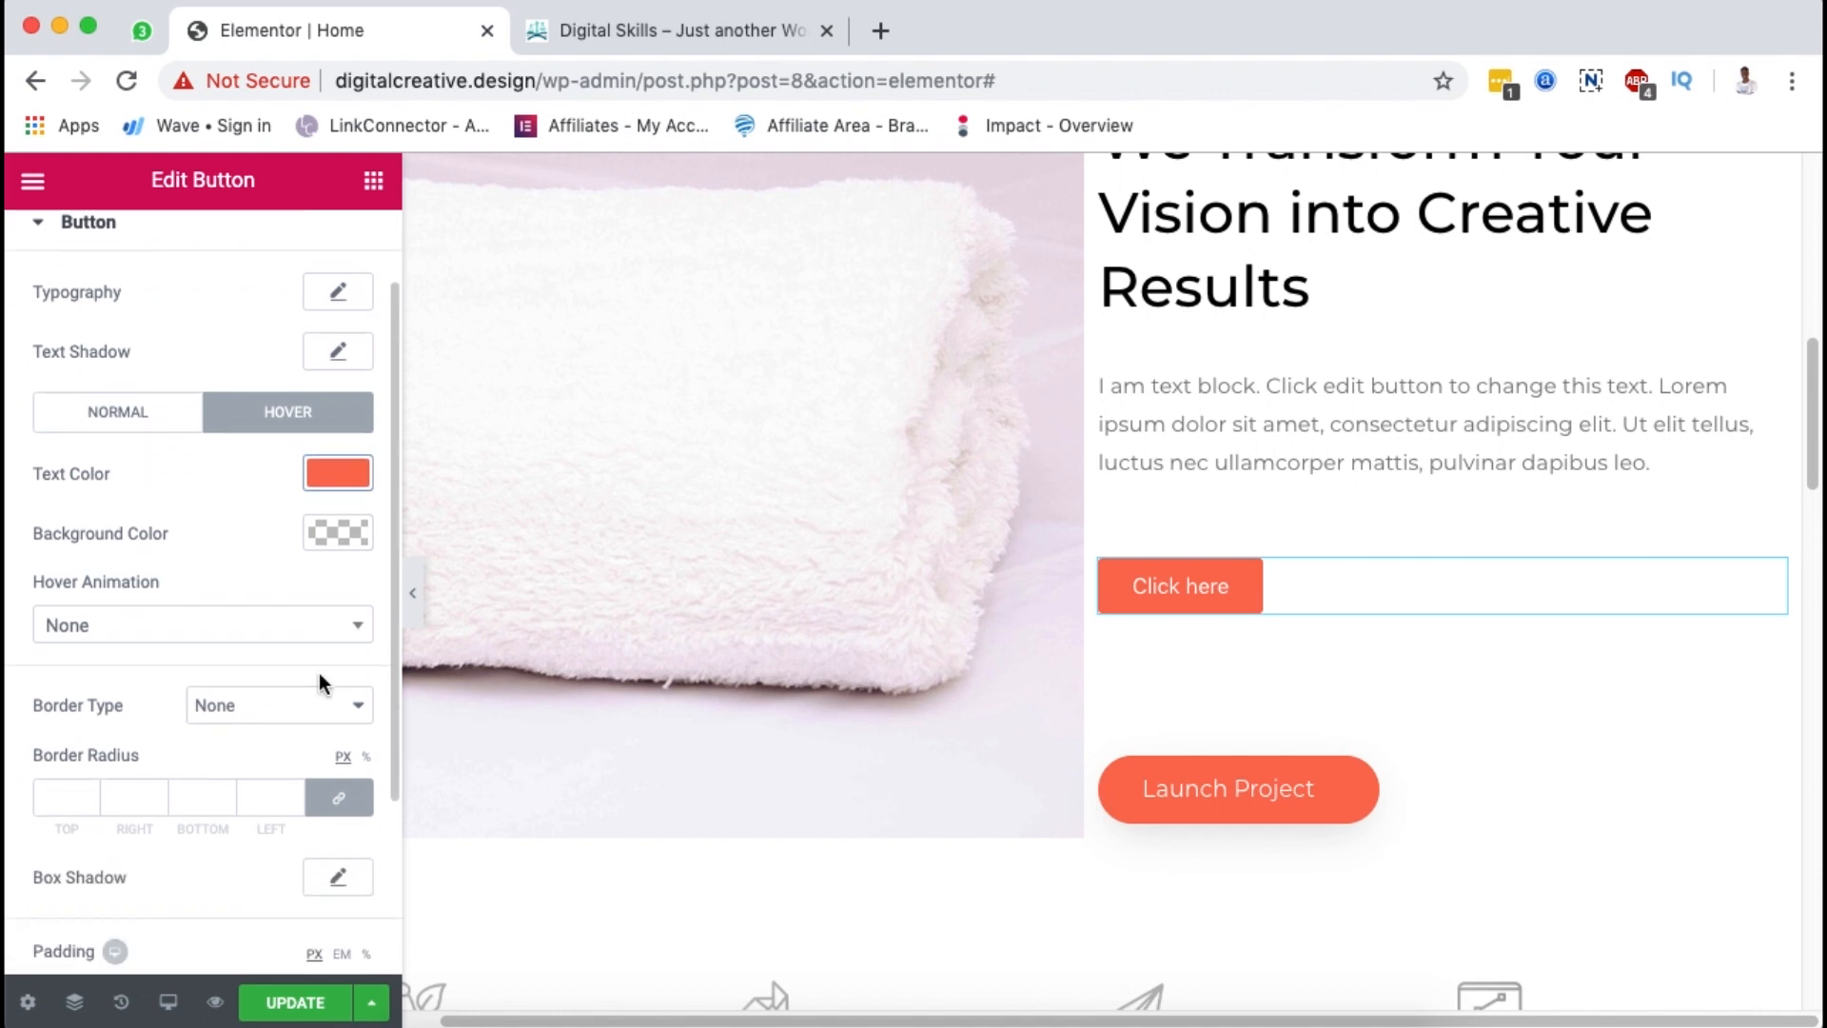
pyautogui.click(336, 519)
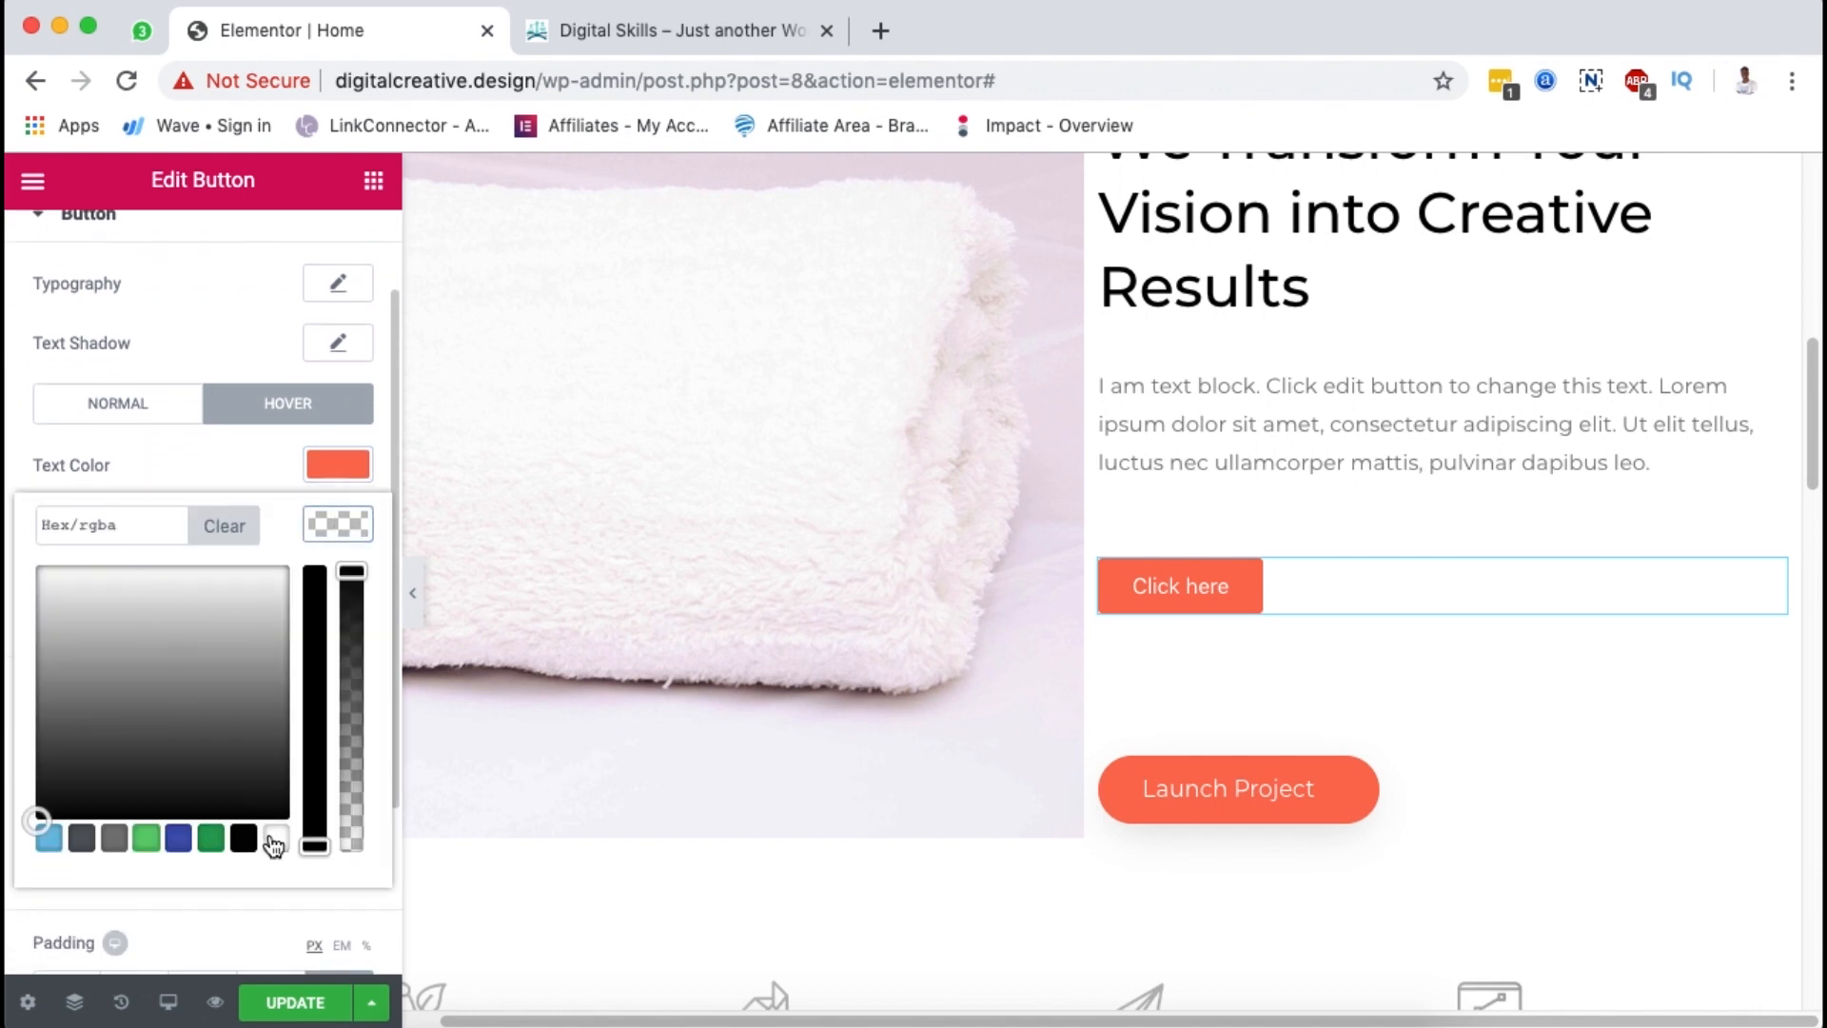
pyautogui.click(274, 839)
pyautogui.click(337, 526)
# Step: Give the Click here button a solid border 1 px wide on all sides
pyautogui.scroll(-2, 270, 808)
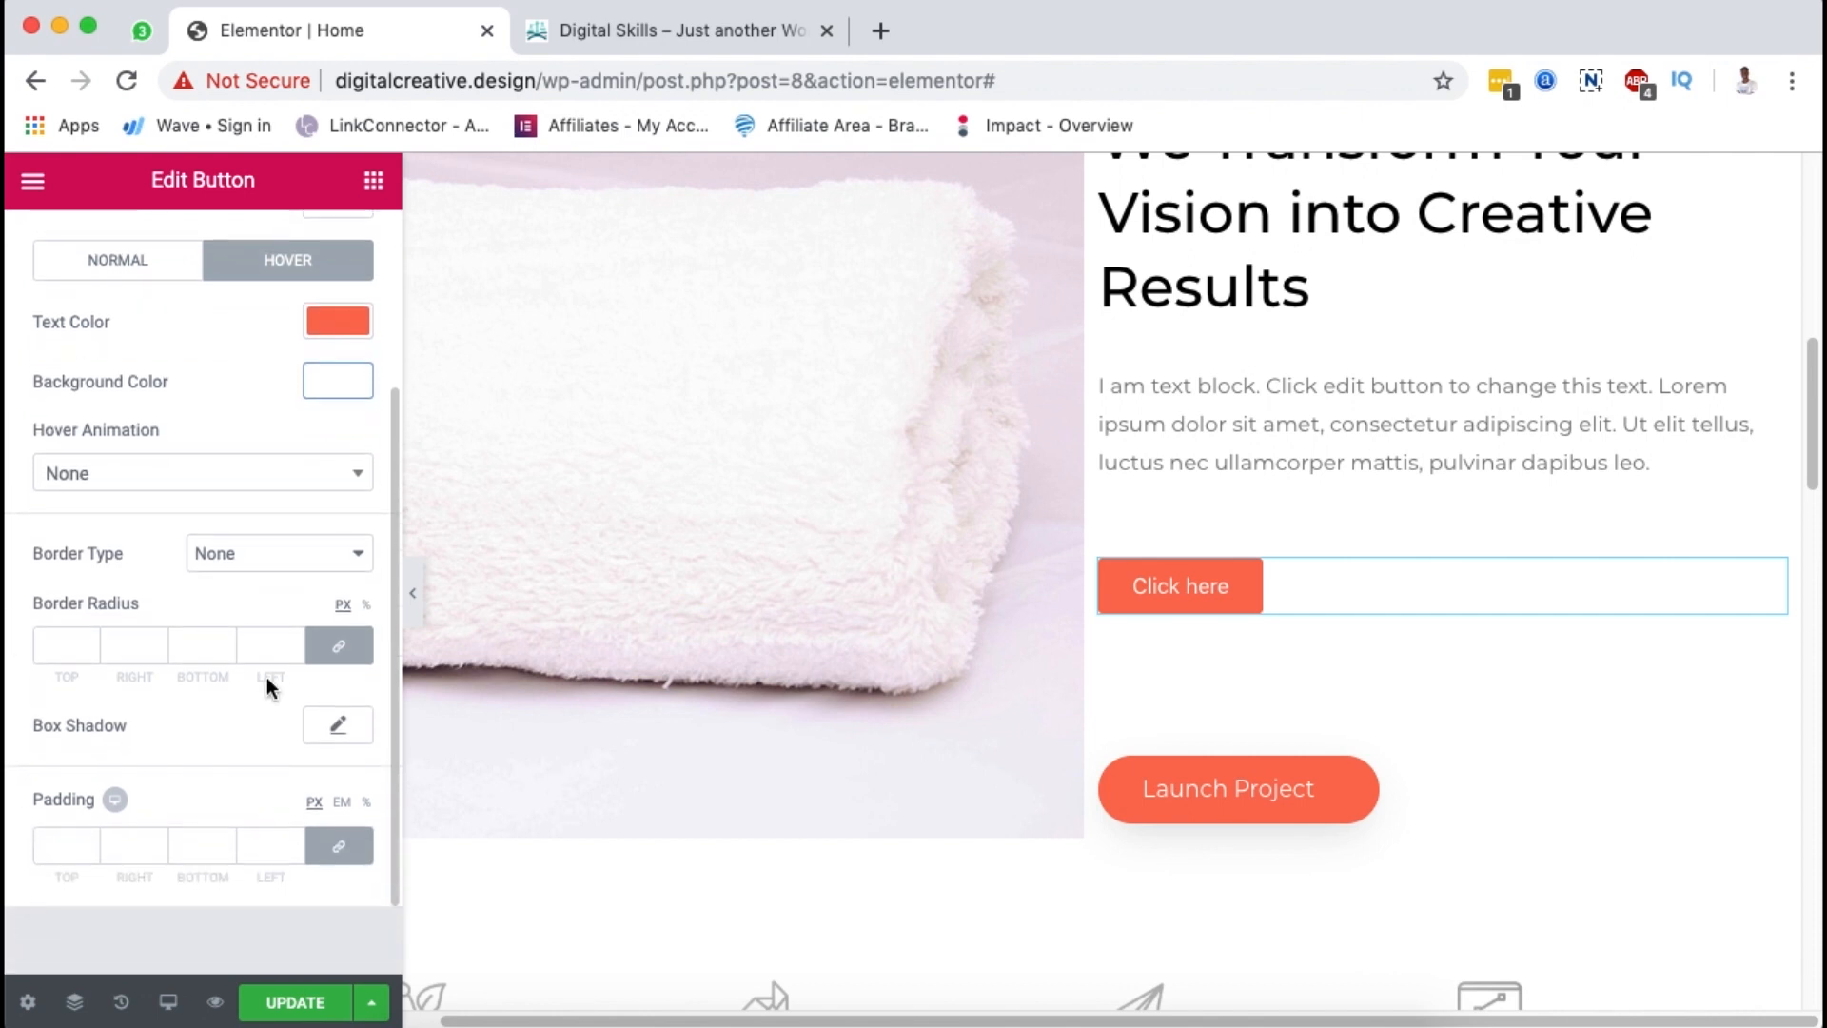
pyautogui.click(214, 555)
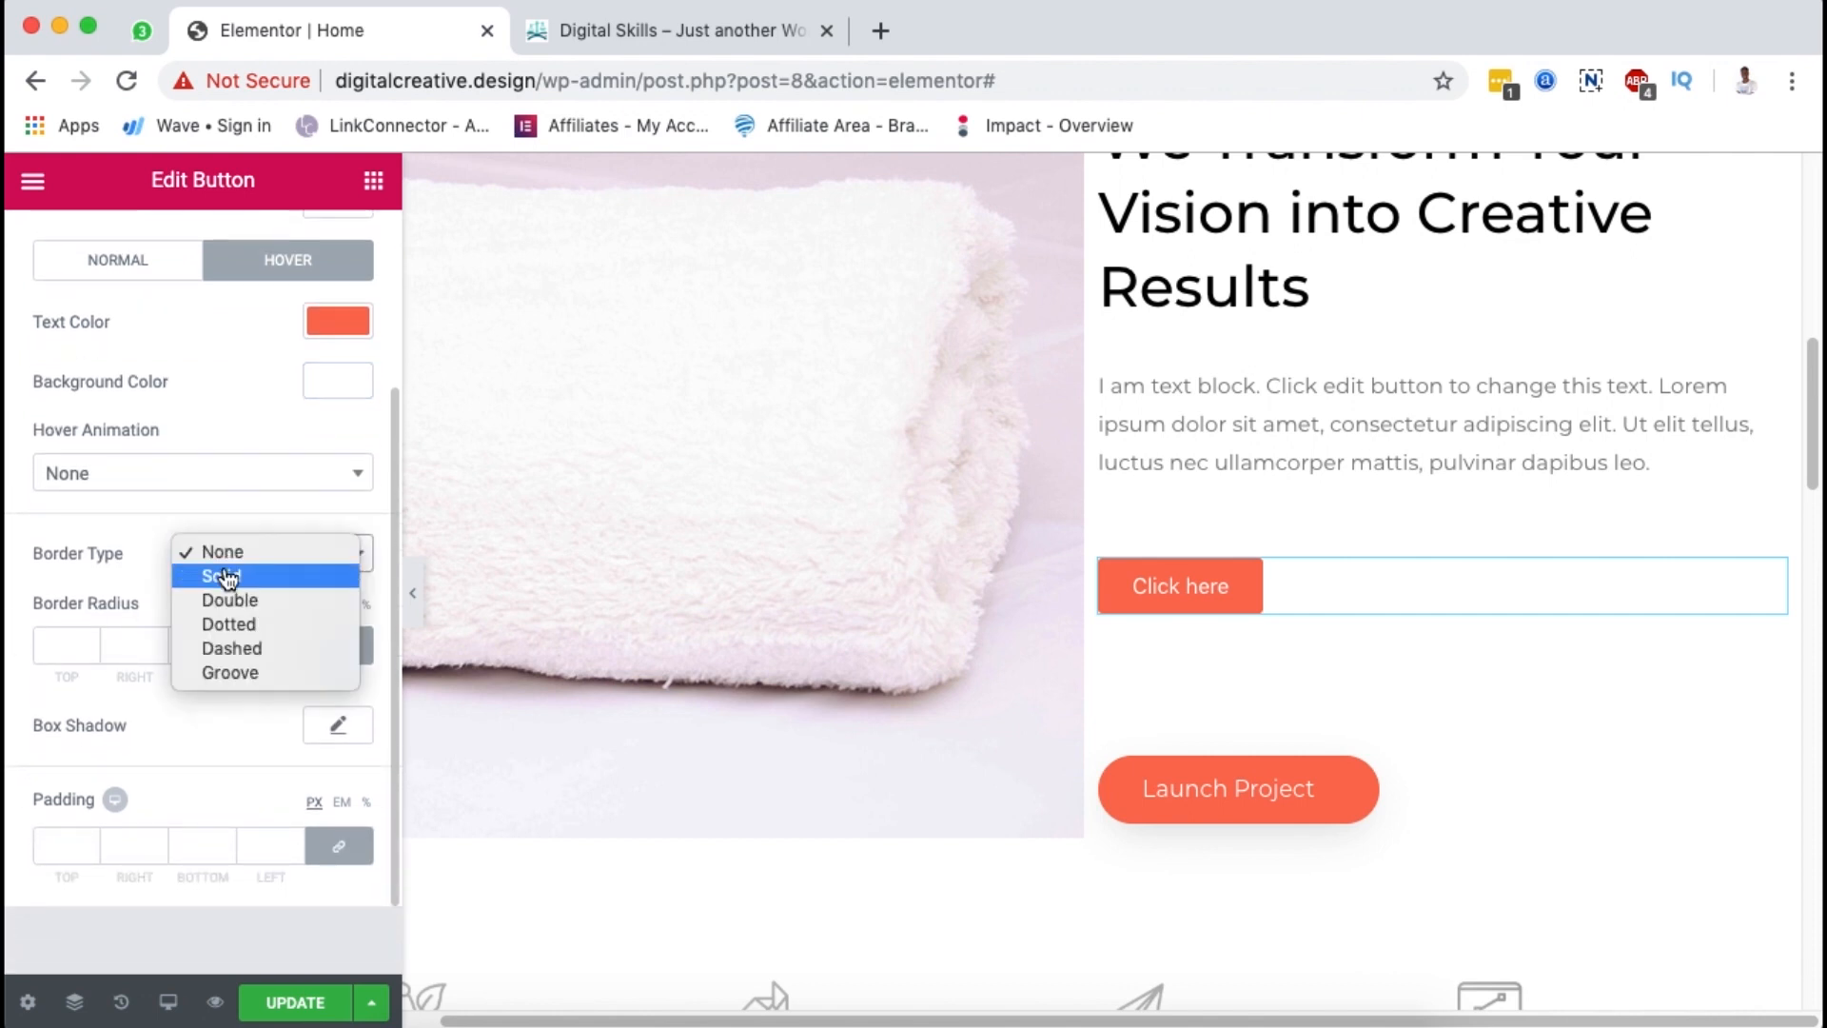
pyautogui.click(227, 576)
pyautogui.click(64, 713)
pyautogui.write('1')
# Step: Set the Click here button's border colour to #ff7052 and its border radius to 80 px on all corners
pyautogui.scroll(-2, 207, 812)
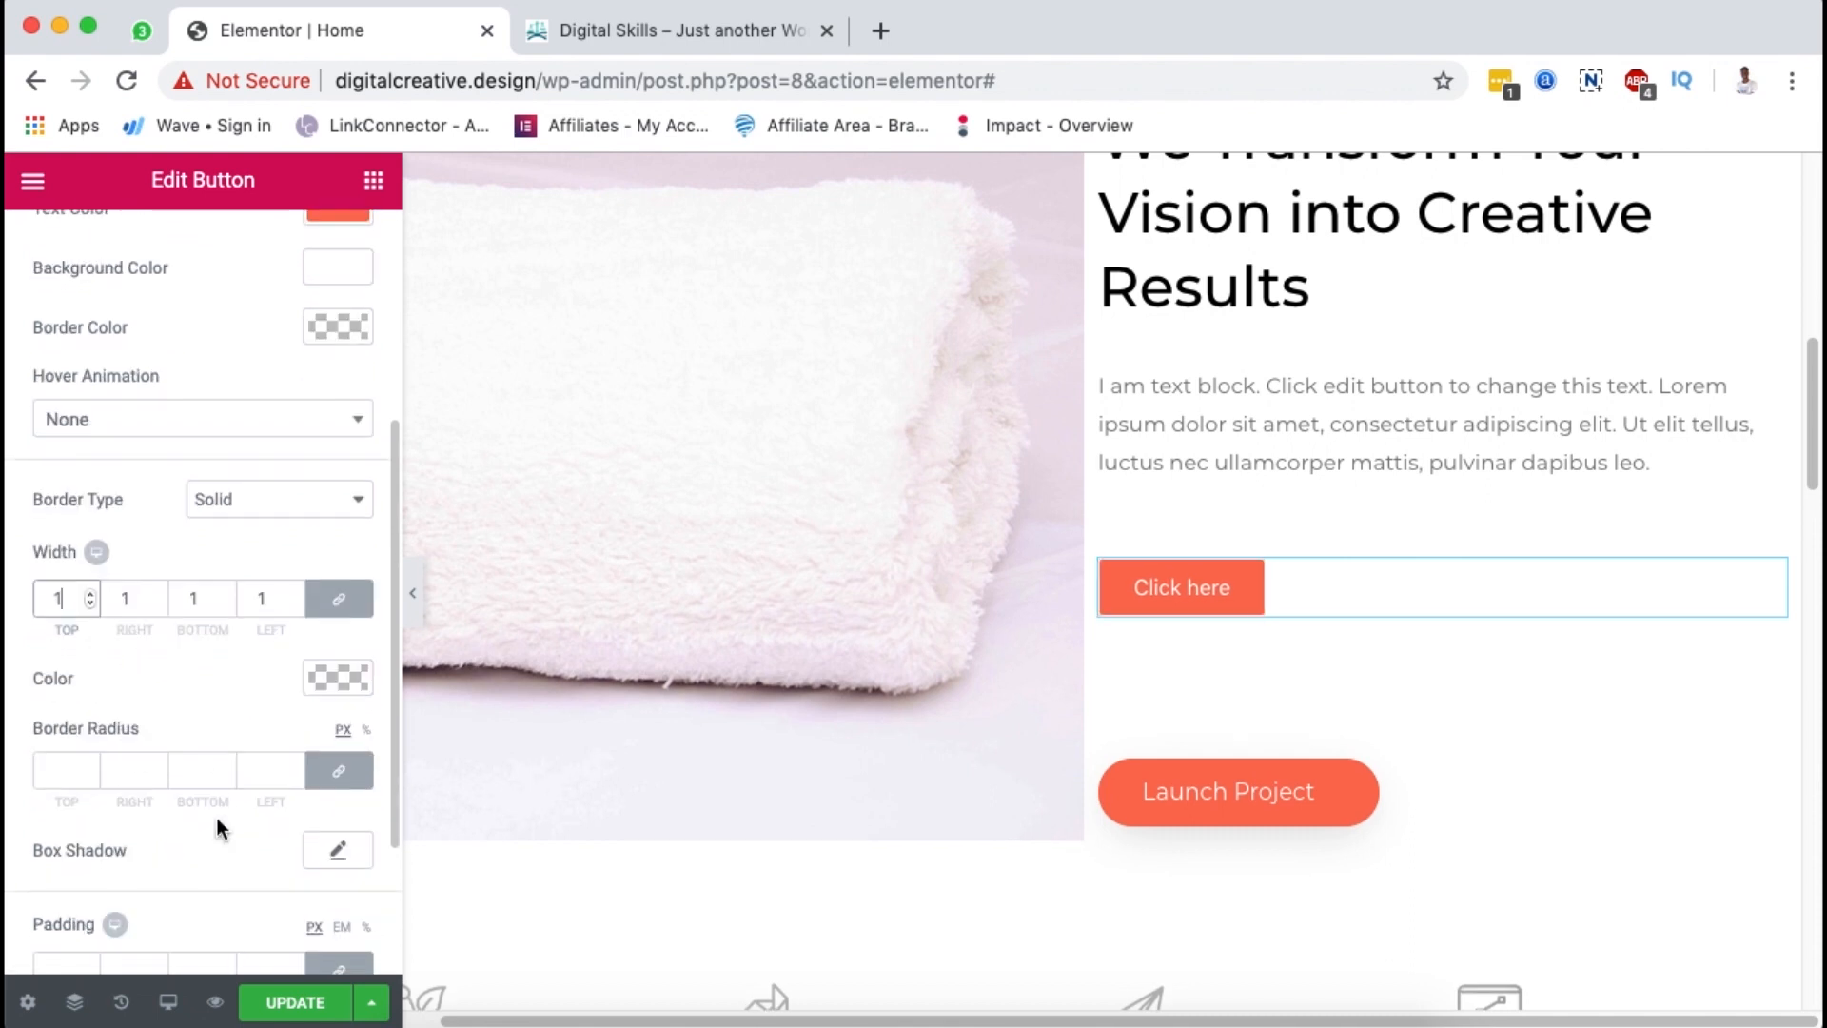
pyautogui.click(323, 685)
pyautogui.click(96, 690)
pyautogui.press('super+v')
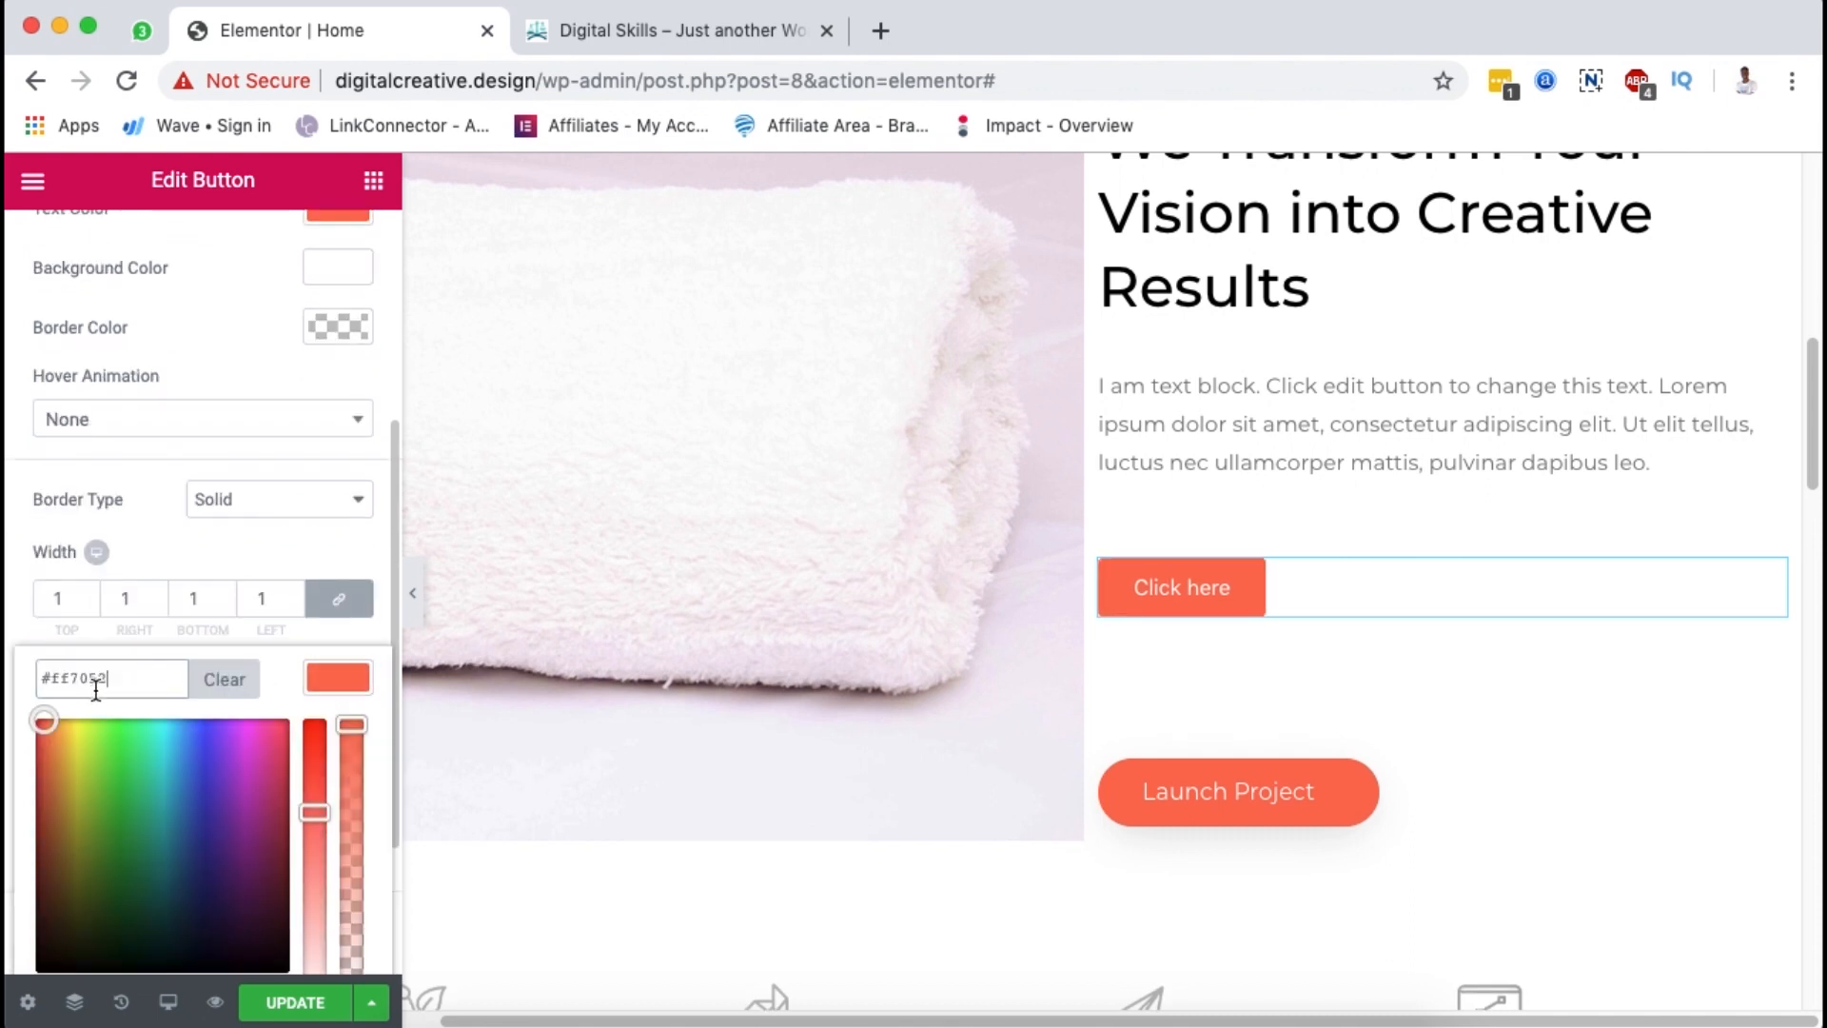
pyautogui.click(340, 671)
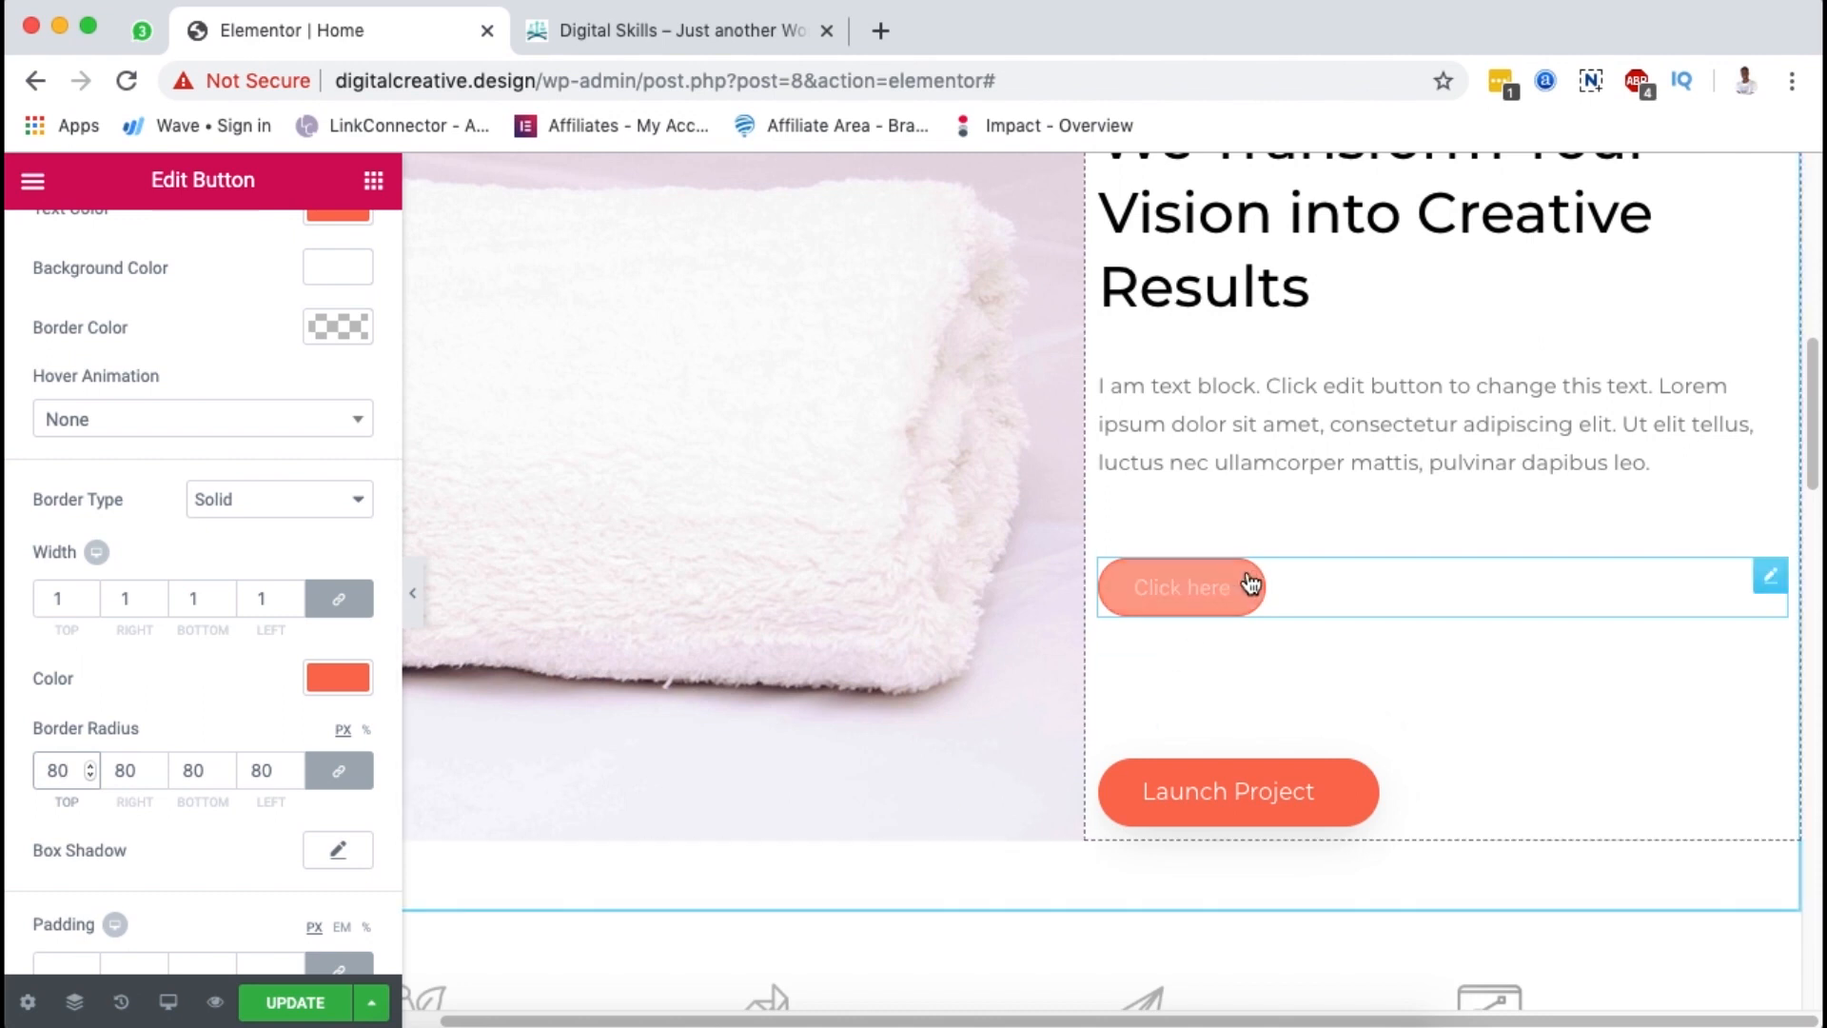
# Step: Review the Click here button's content and style settings, including the available button types
pyautogui.scroll(5, 71, 518)
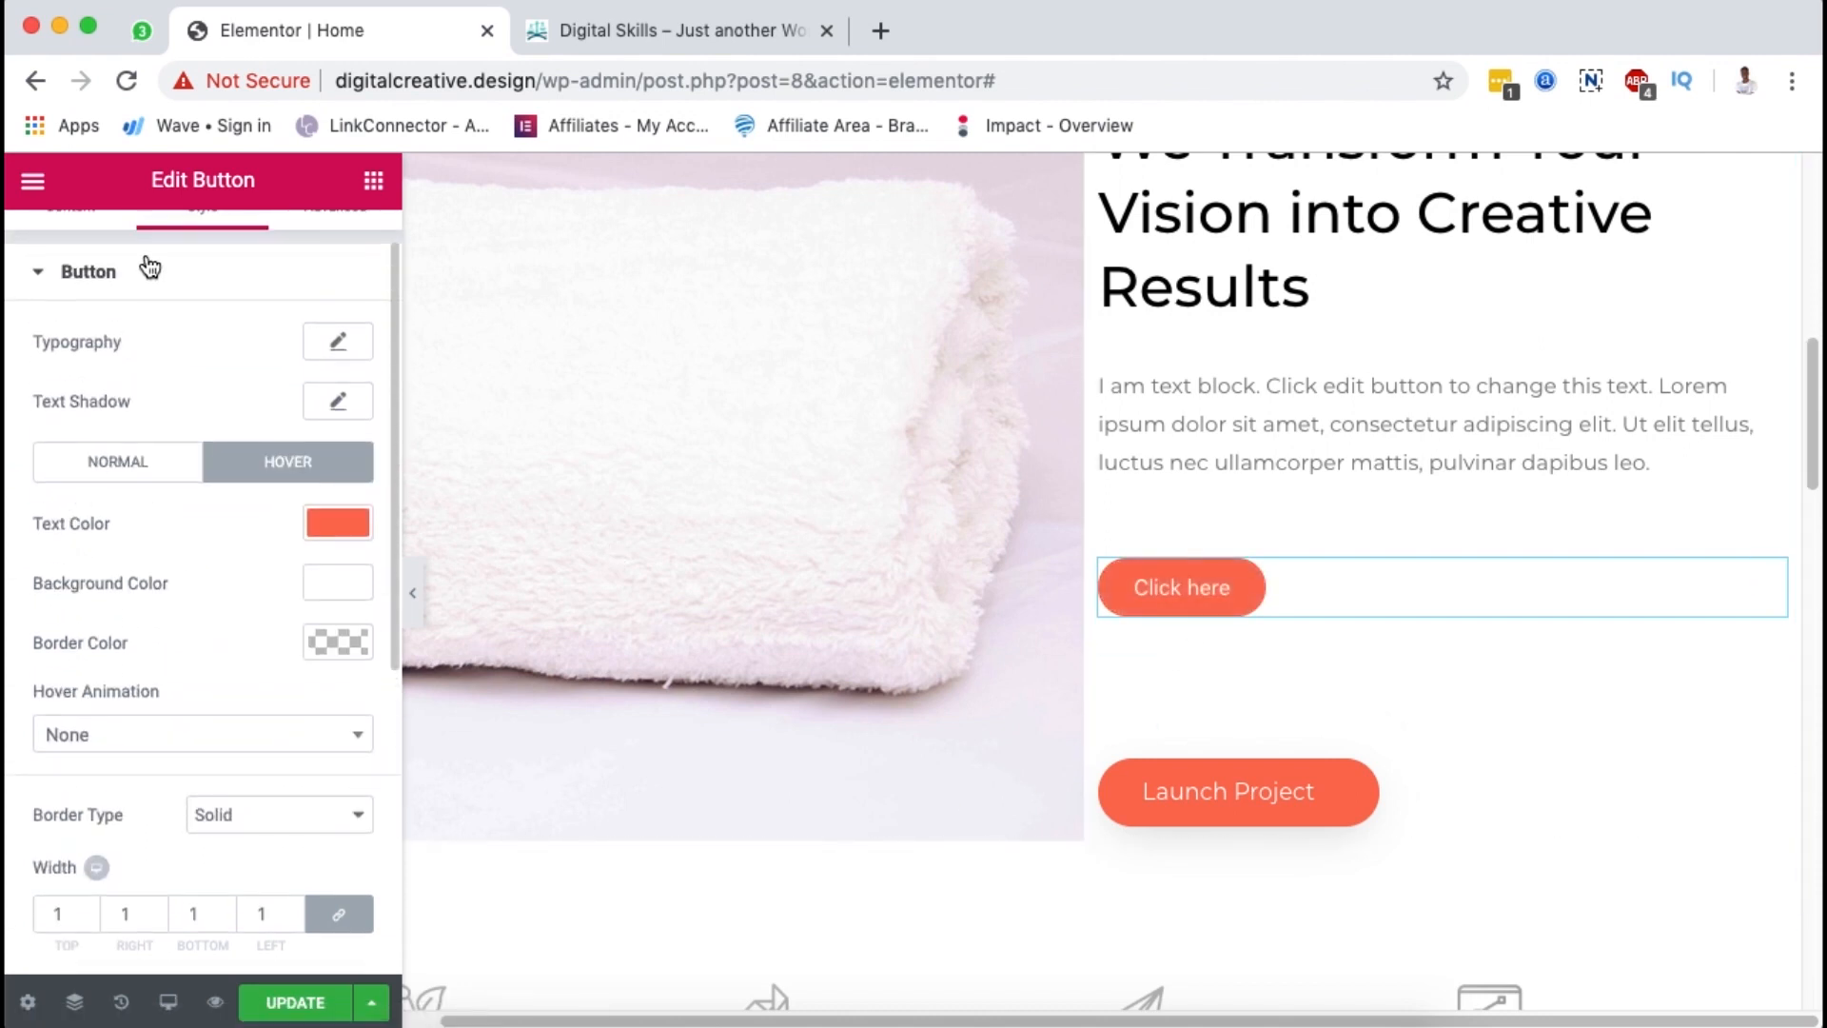
pyautogui.click(79, 243)
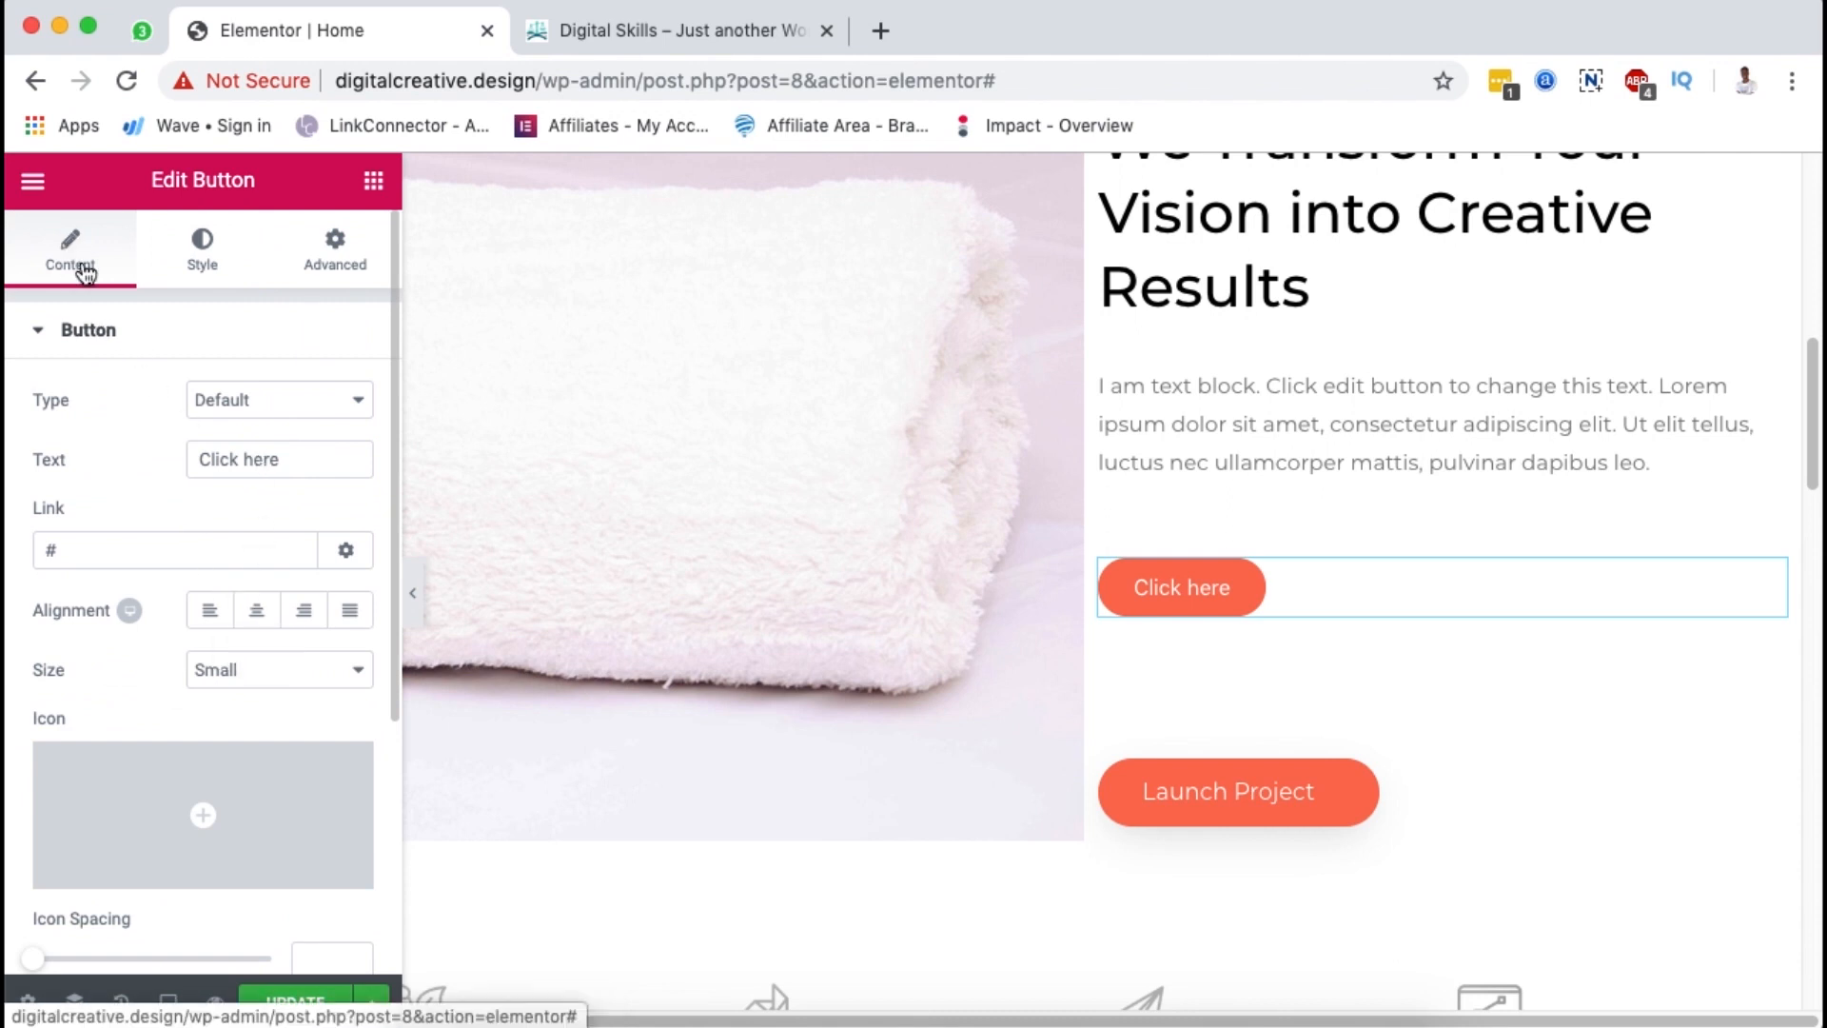
pyautogui.scroll(-3, 219, 618)
pyautogui.scroll(3, 220, 619)
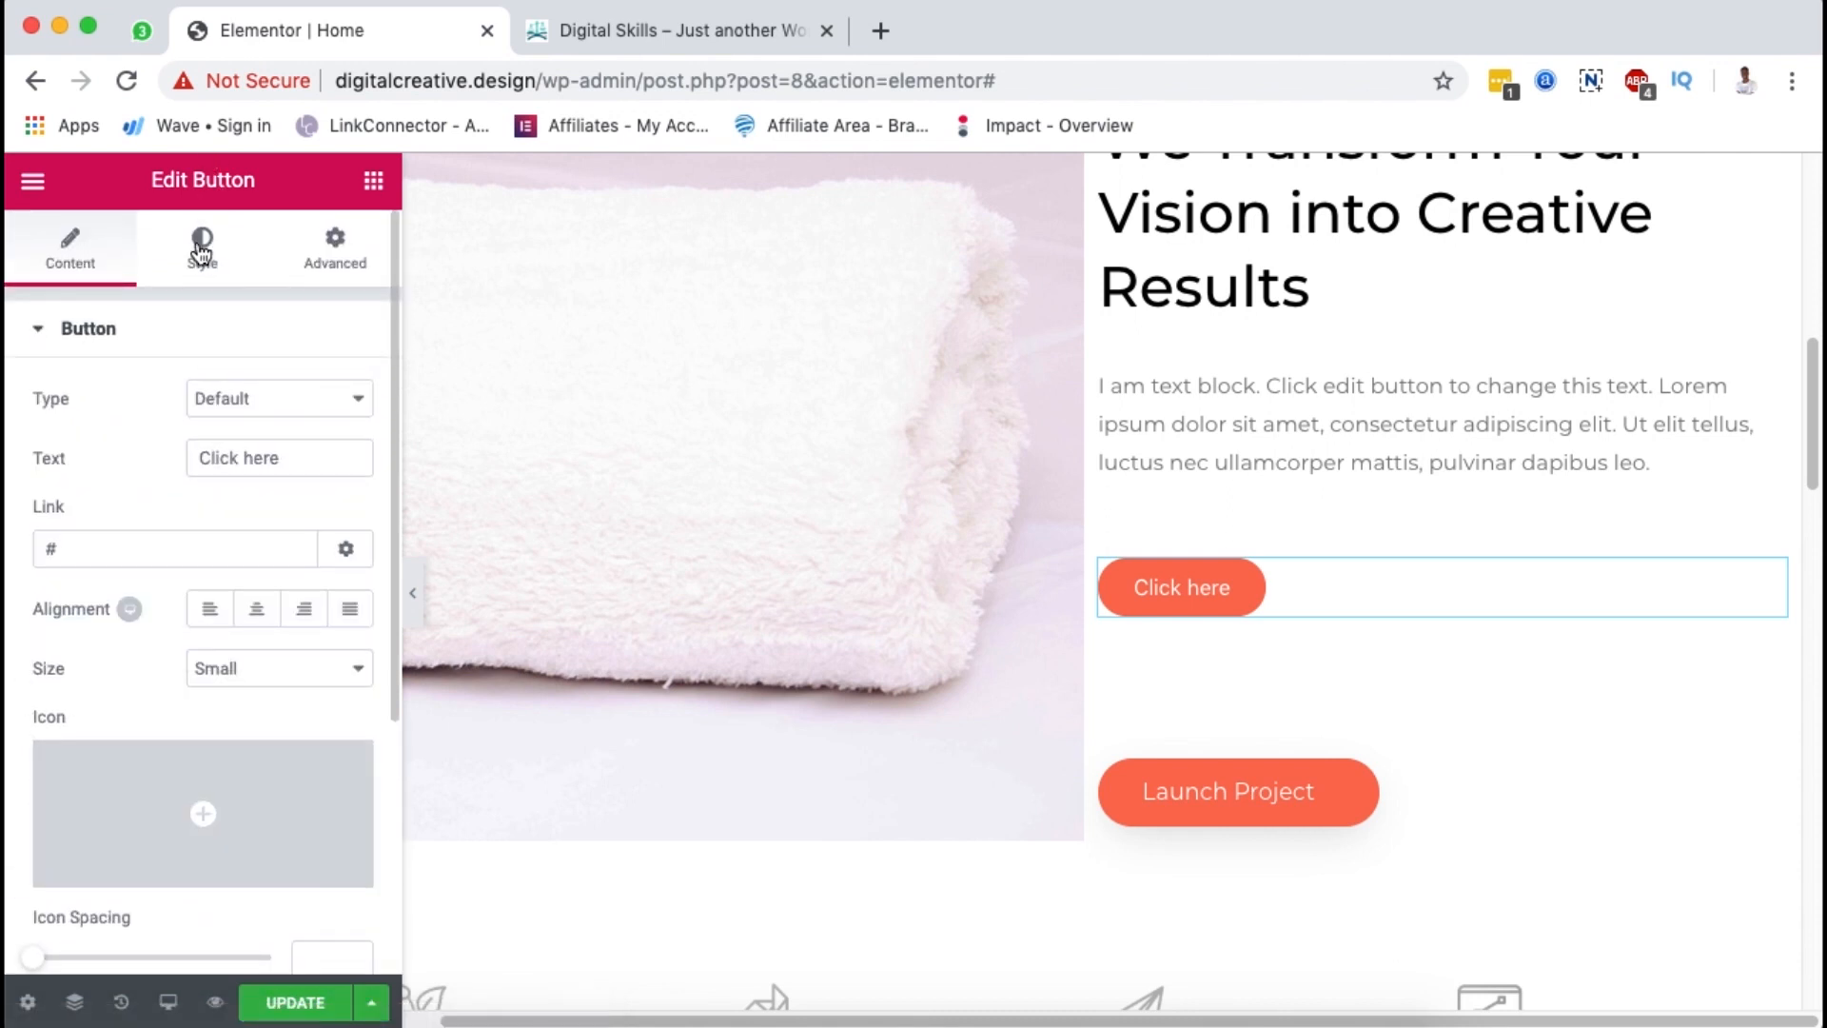
pyautogui.click(200, 258)
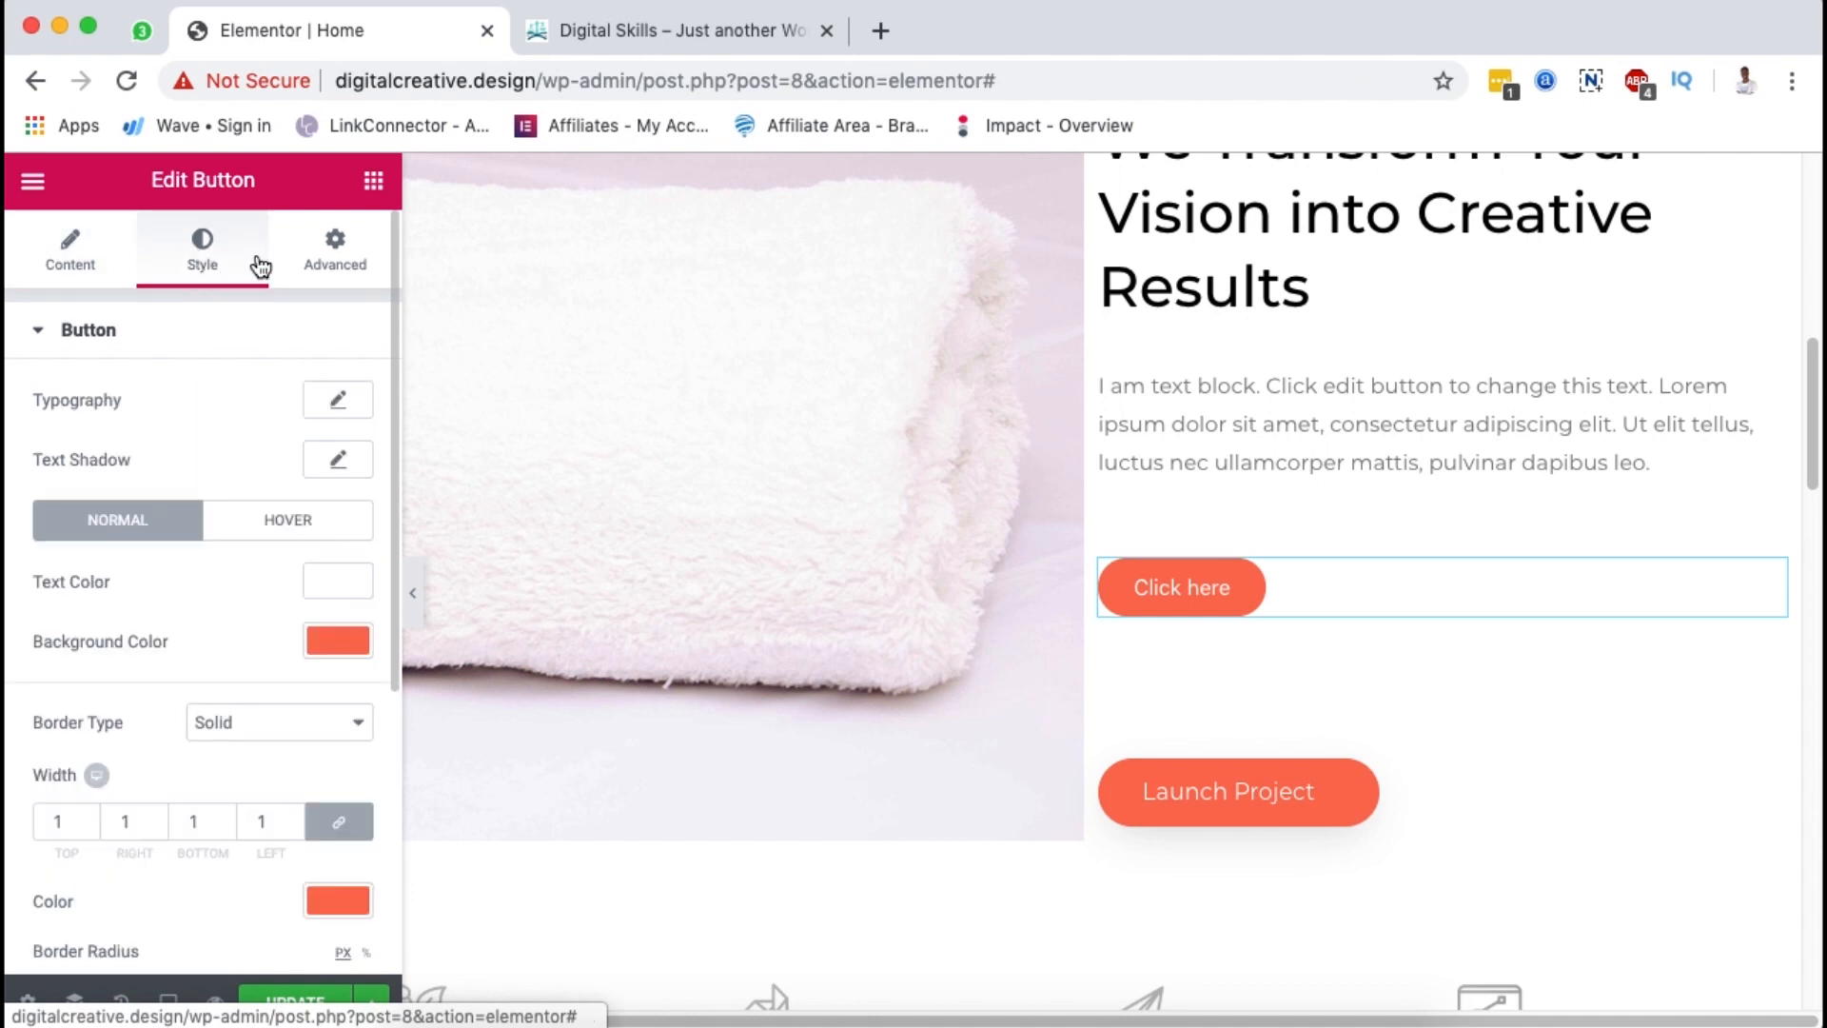
pyautogui.scroll(-5, 238, 351)
pyautogui.scroll(5, 242, 364)
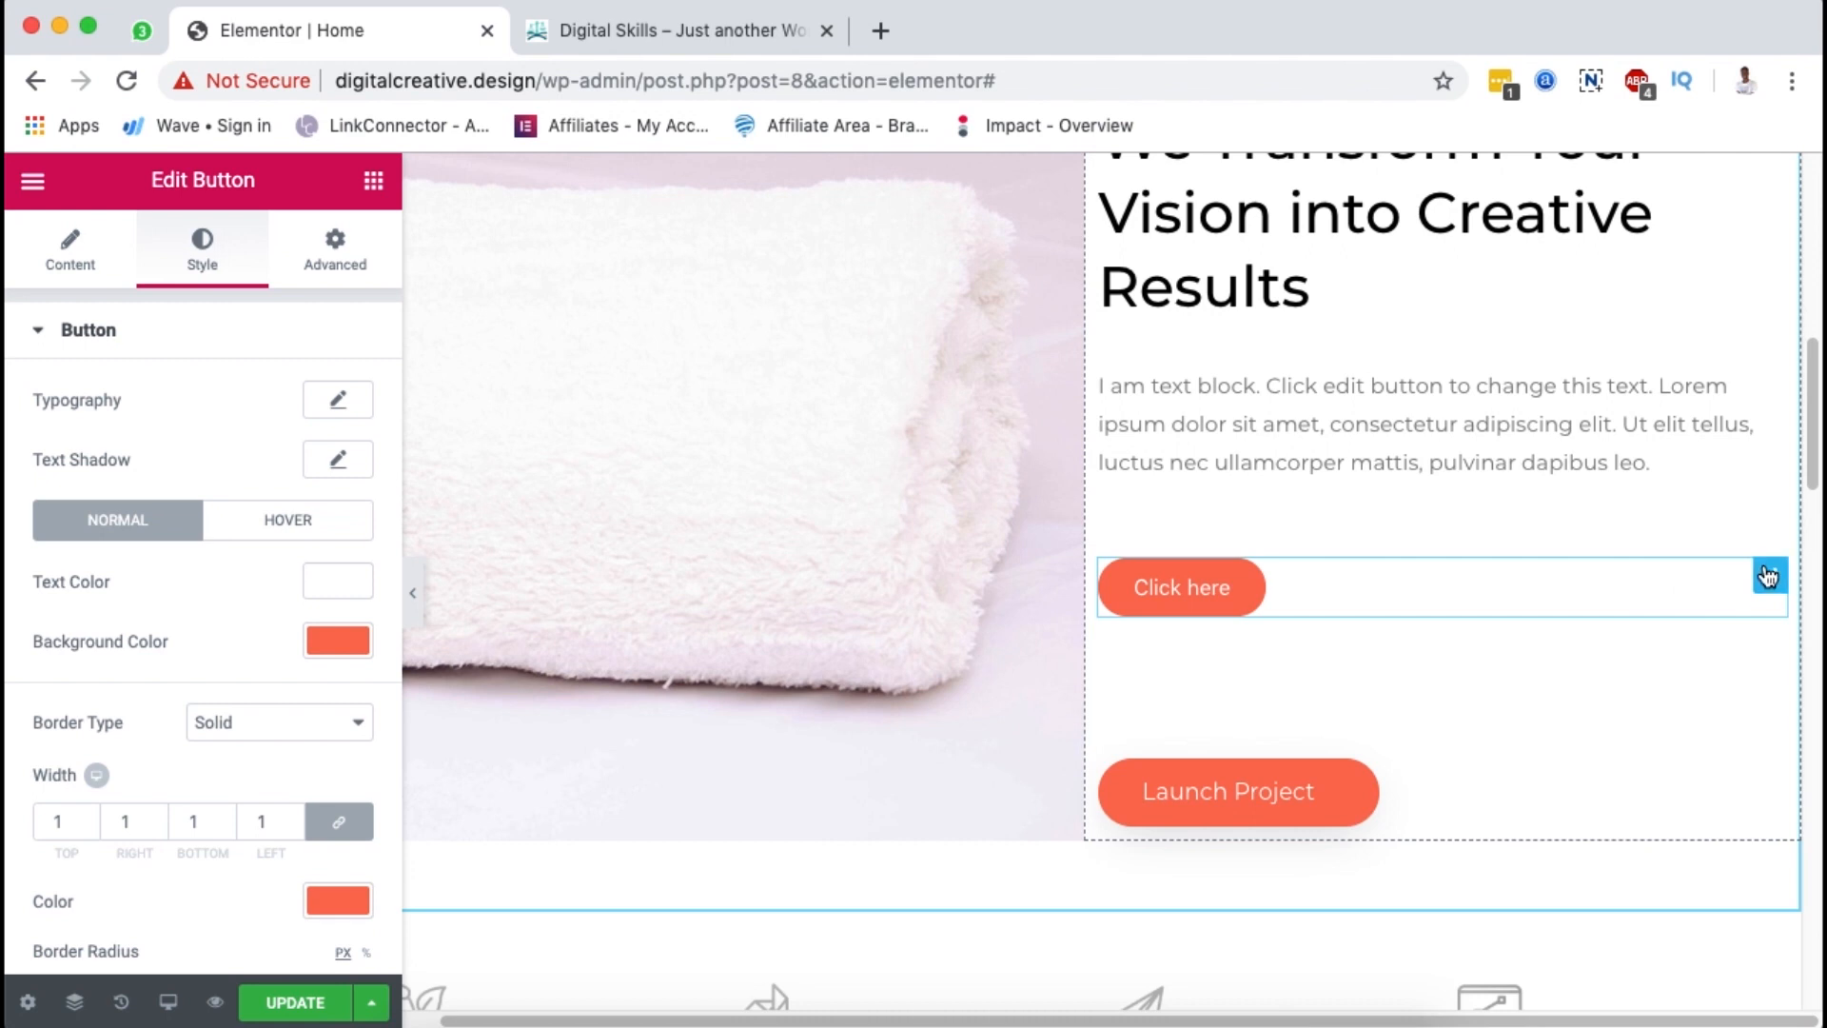
pyautogui.click(72, 250)
pyautogui.click(260, 409)
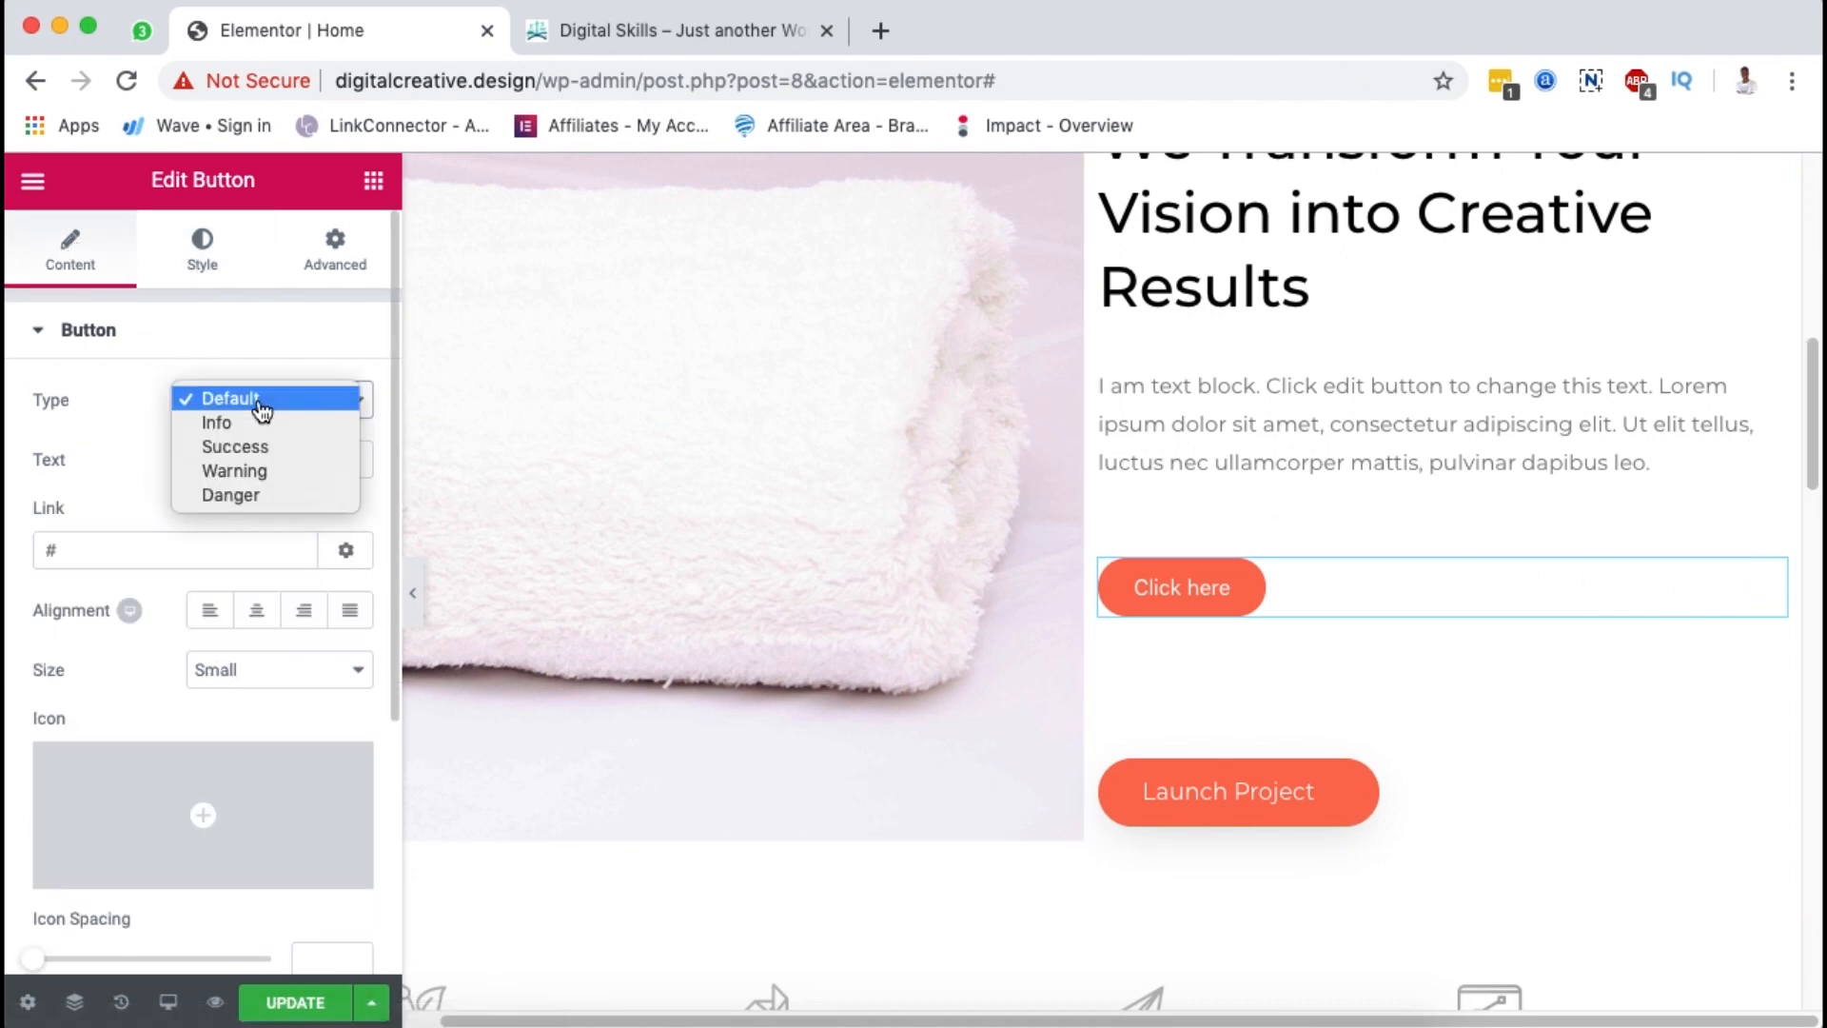
pyautogui.click(132, 416)
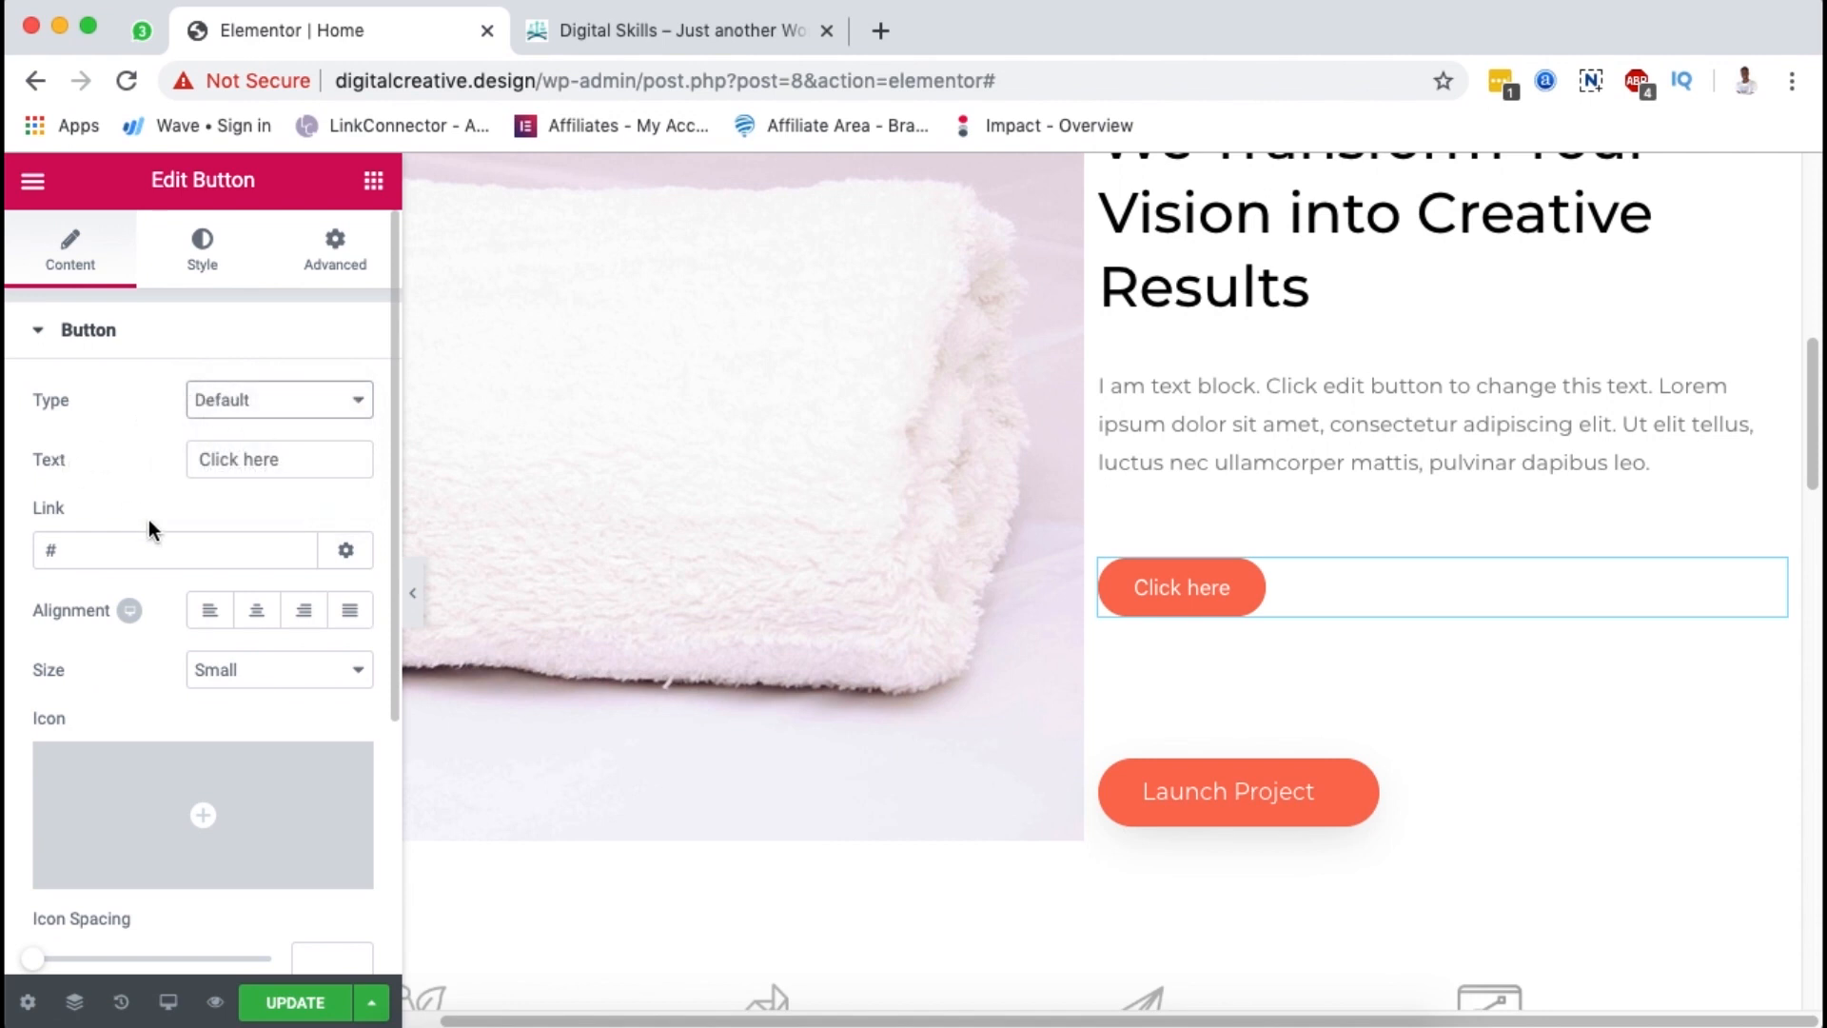
# Step: Try the Large size on the Click here button and set its size to Medium
pyautogui.scroll(-4, 148, 521)
pyautogui.scroll(3, 149, 521)
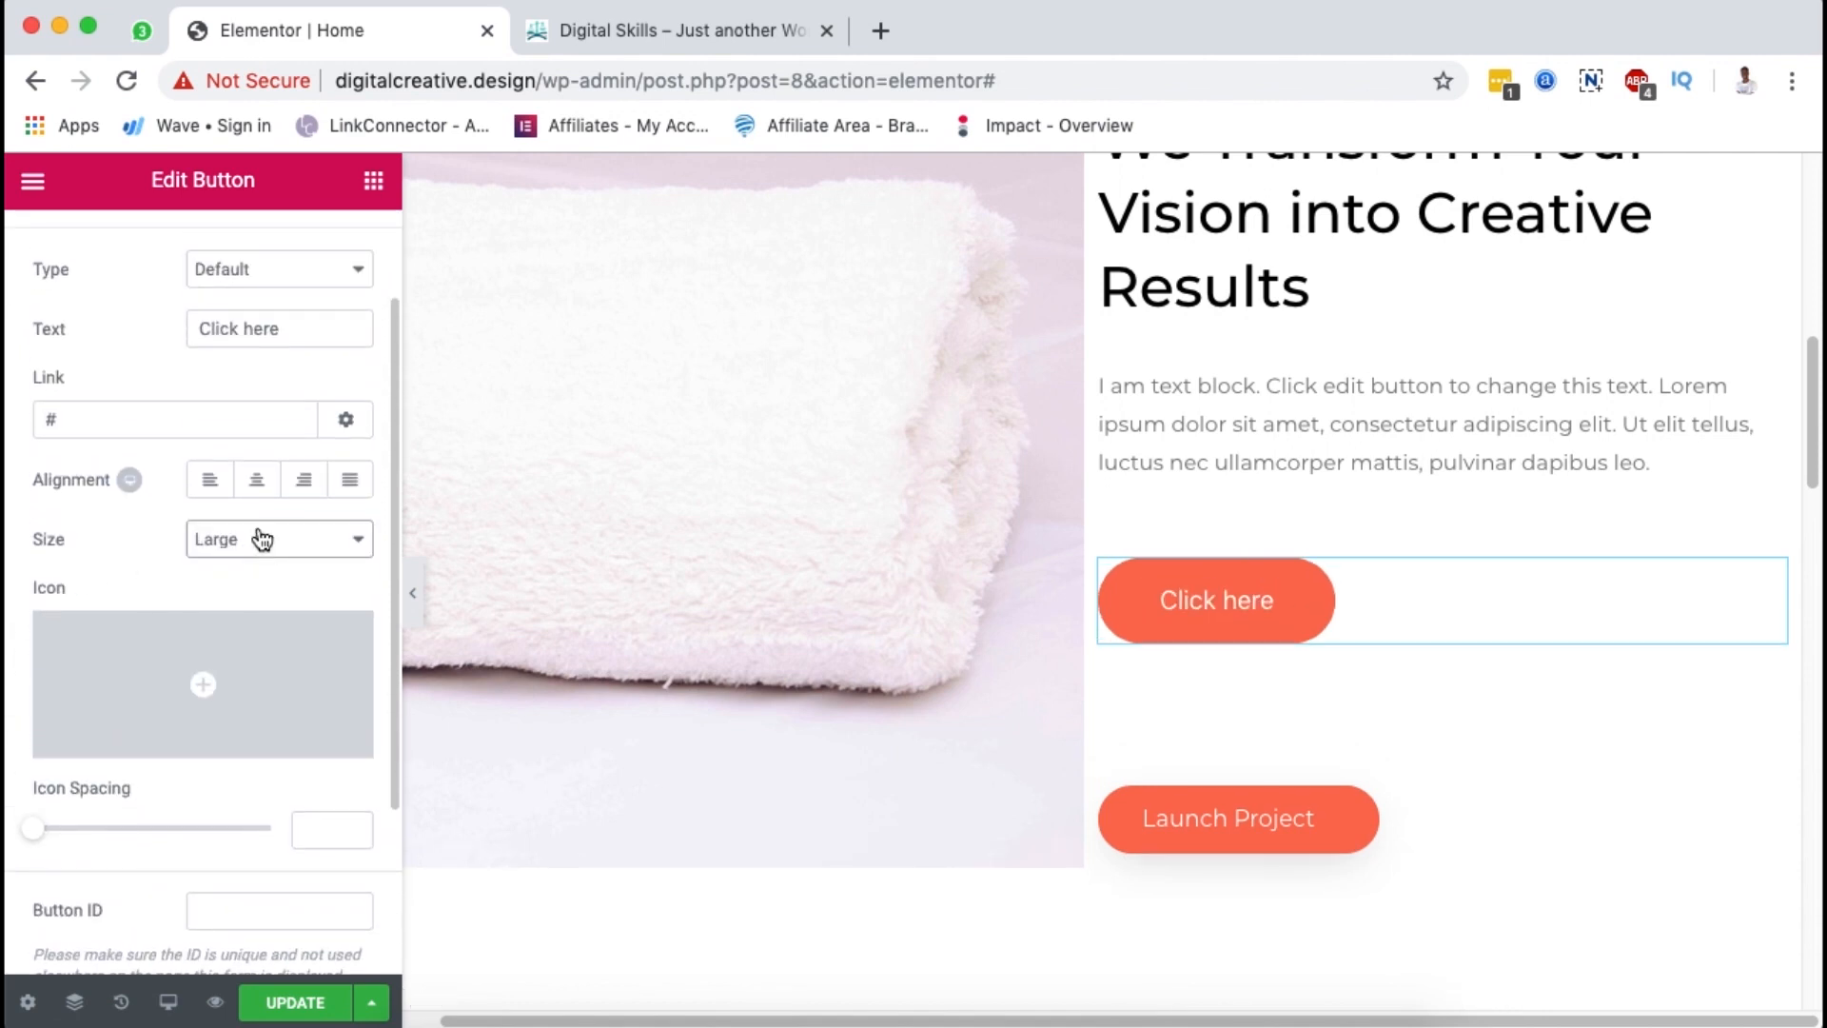
pyautogui.click(262, 539)
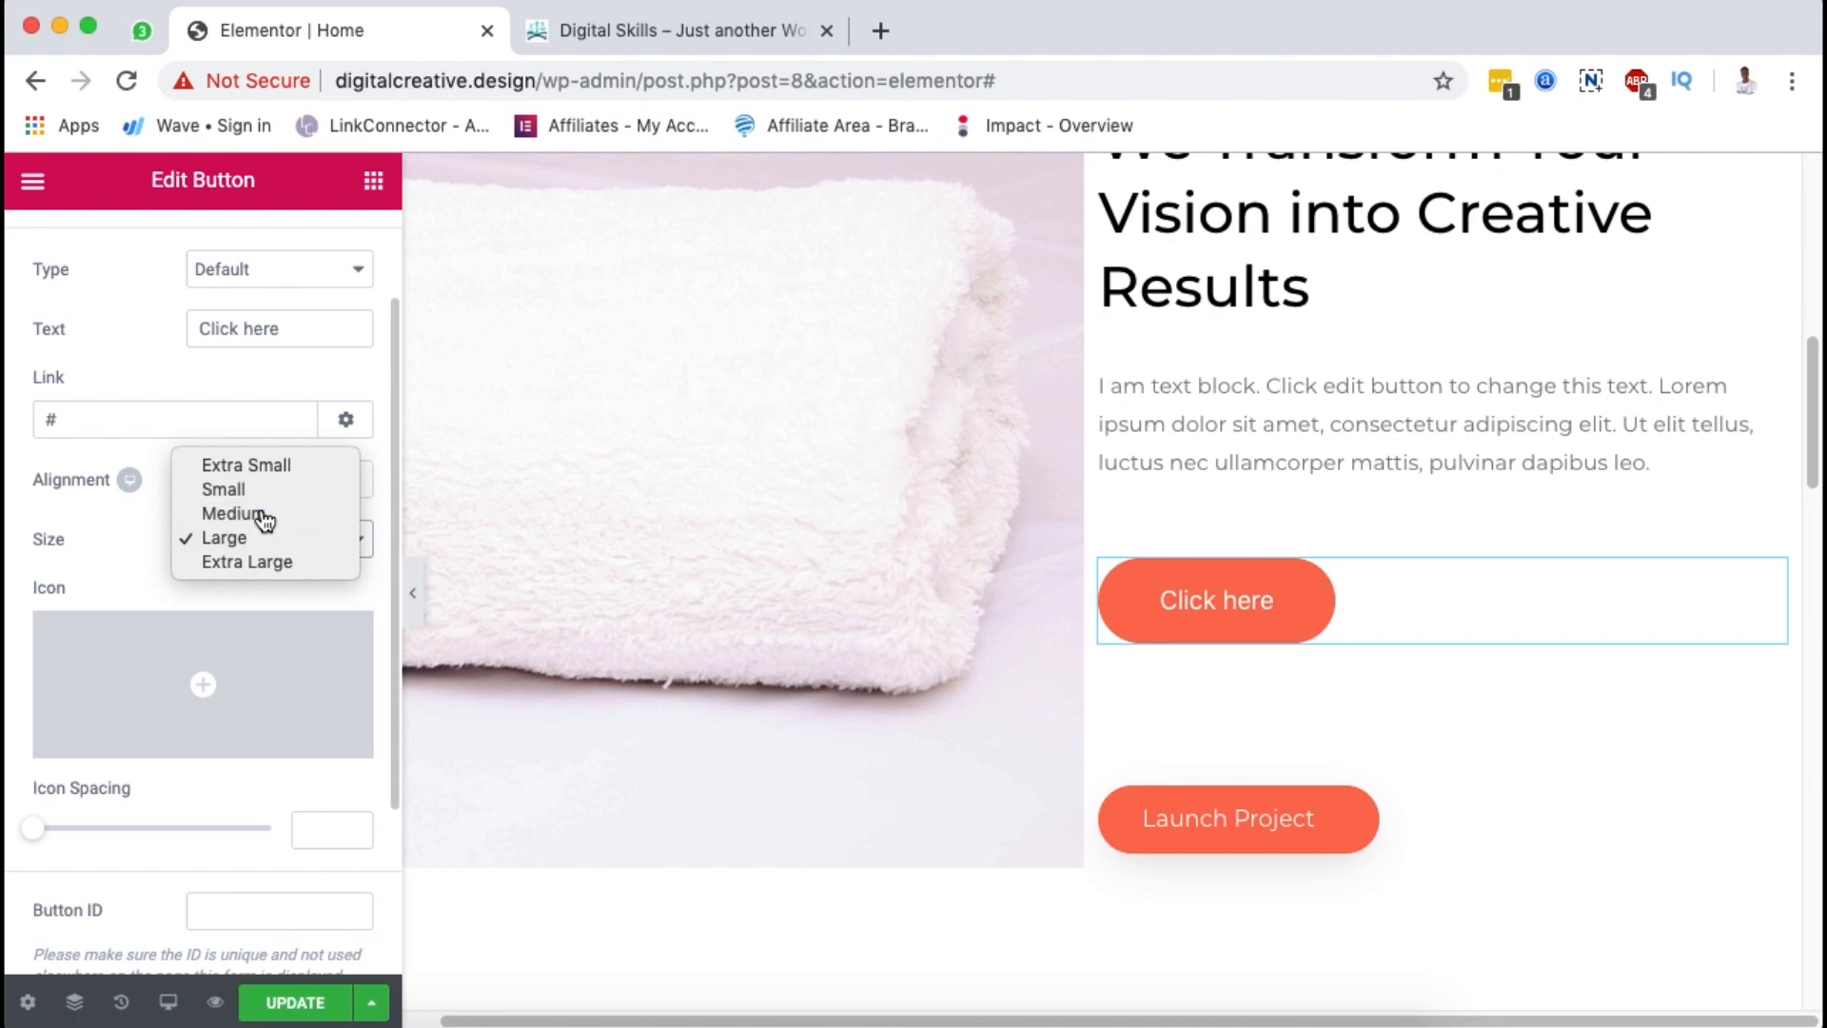
pyautogui.click(259, 512)
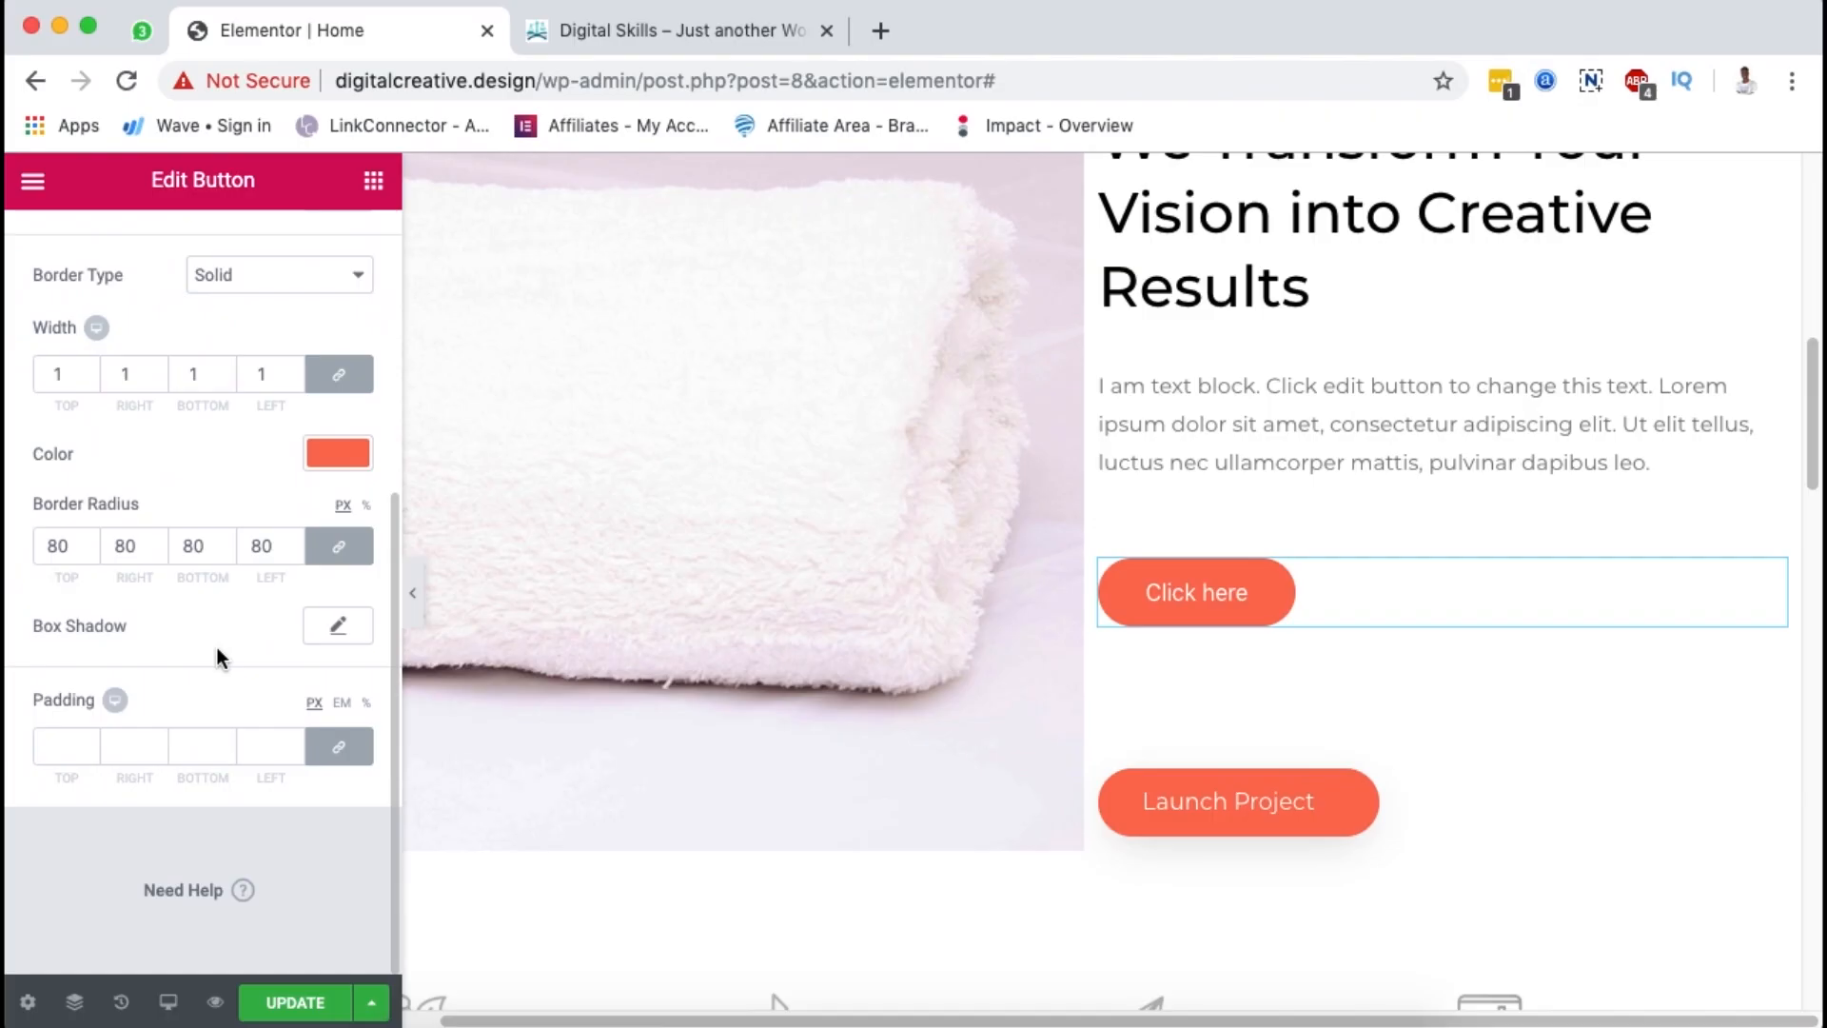
# Step: Change the Click here button's text to Join Today
pyautogui.scroll(10, 217, 657)
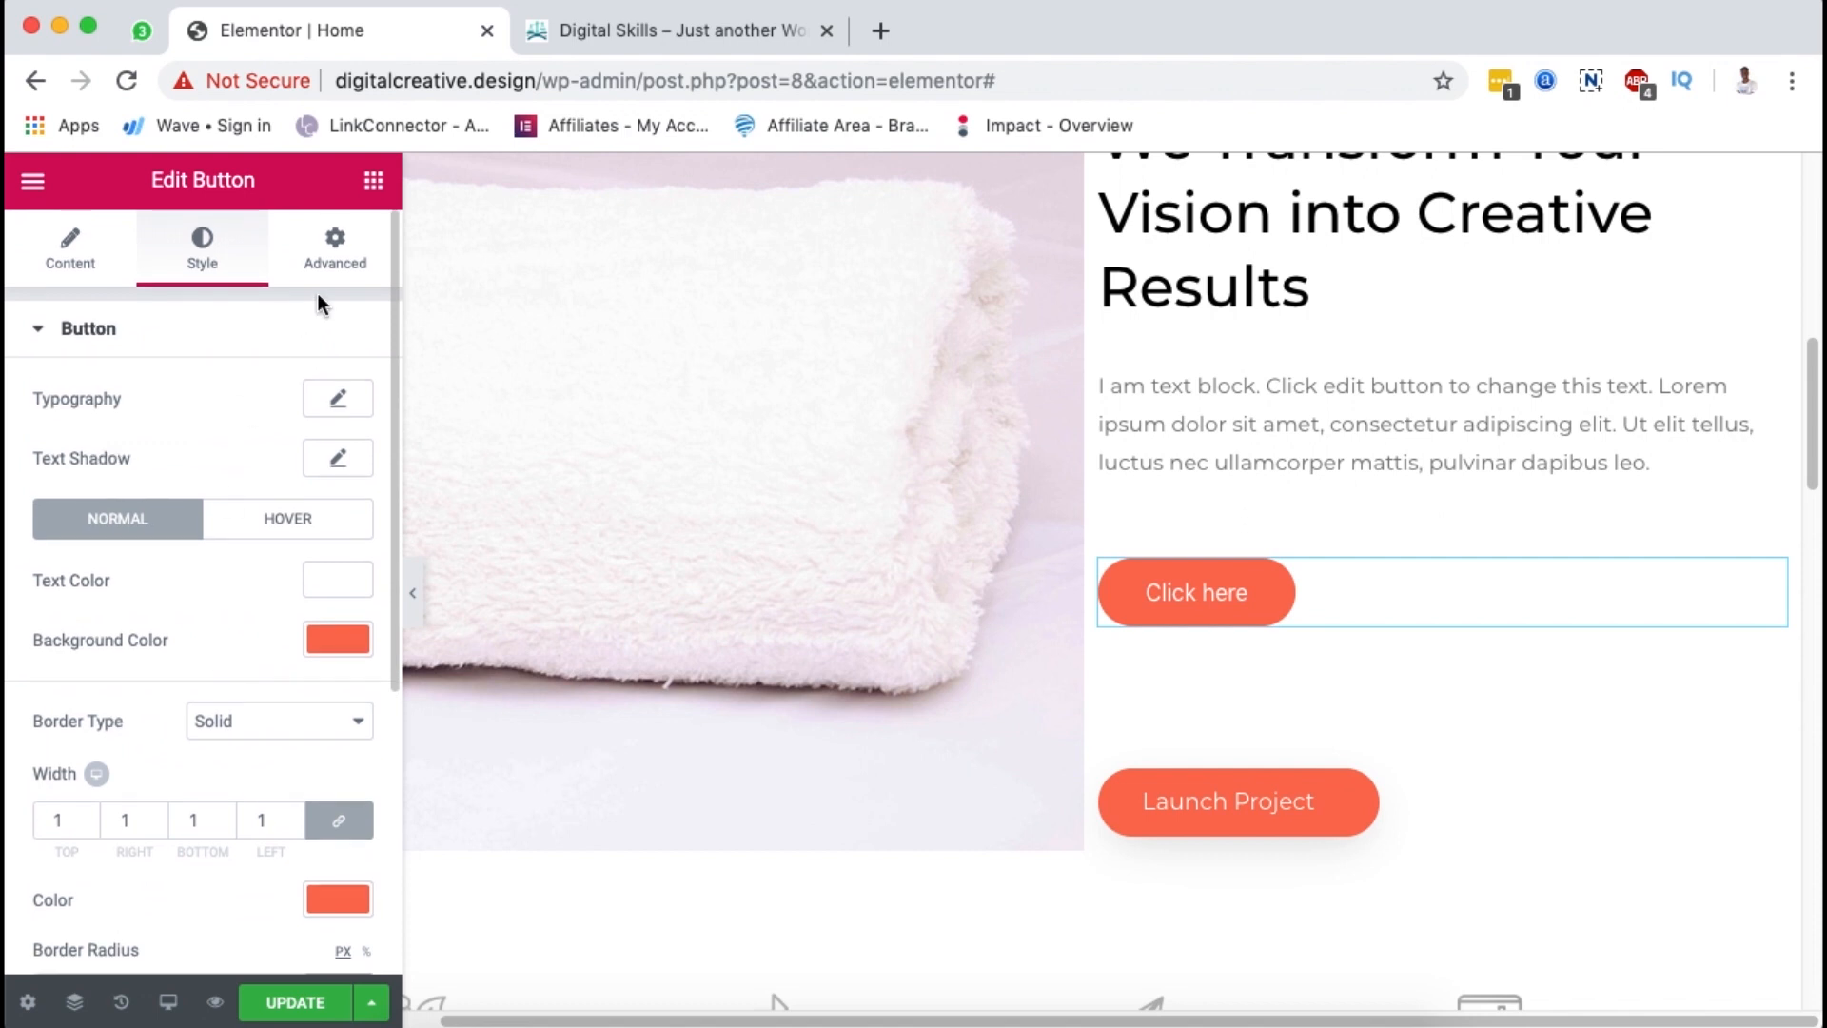
pyautogui.click(324, 255)
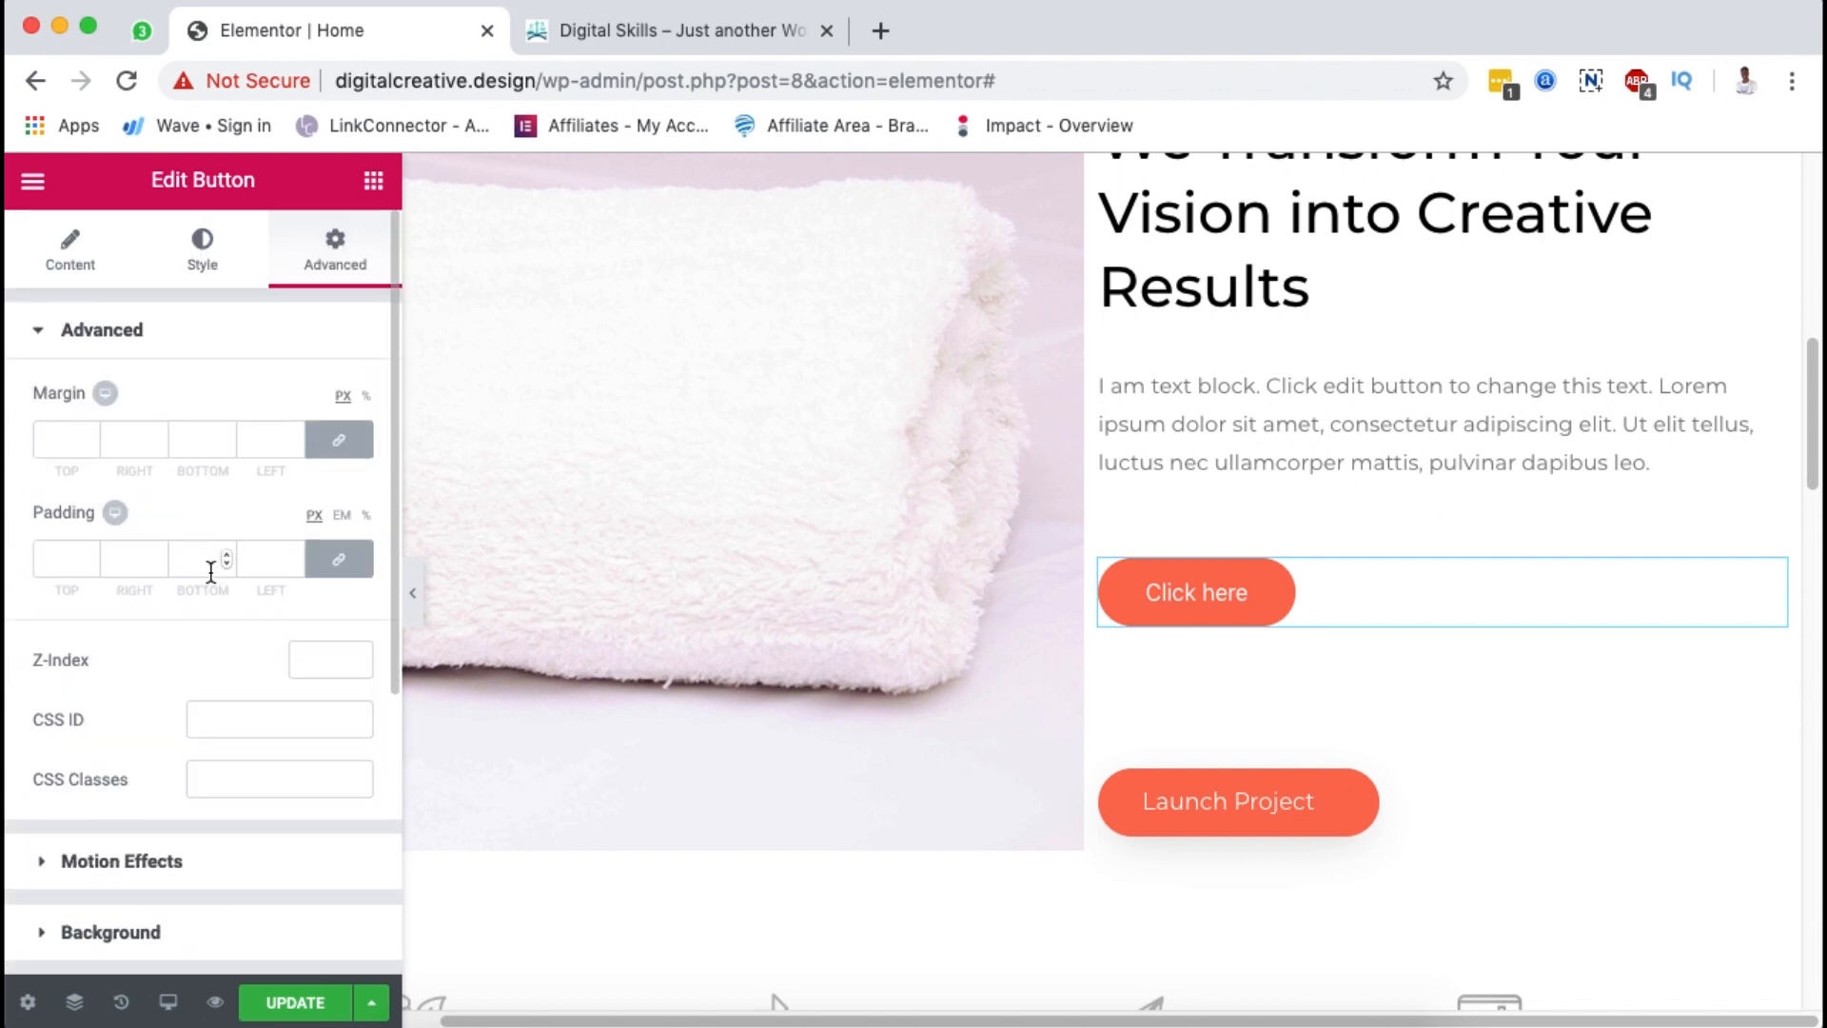
pyautogui.click(72, 255)
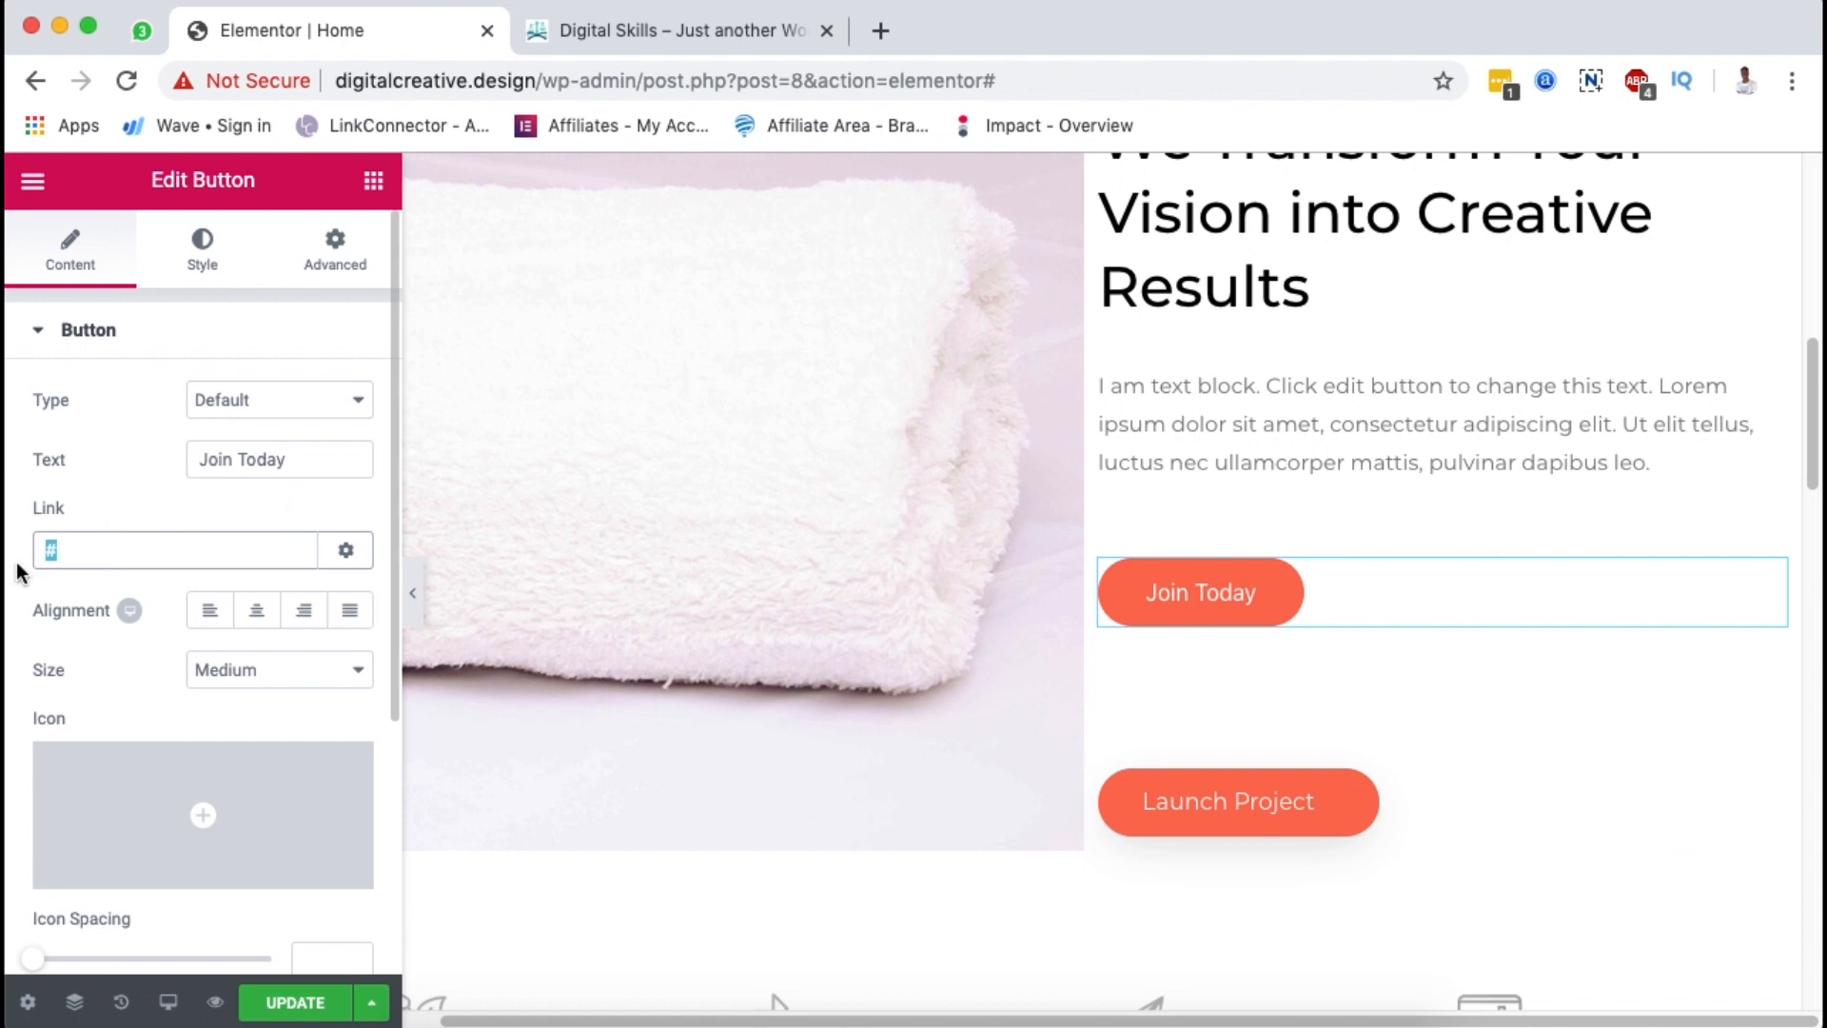
# Step: Open the icon library for the Join Today button and look through all the available icons
pyautogui.scroll(-5, 289, 688)
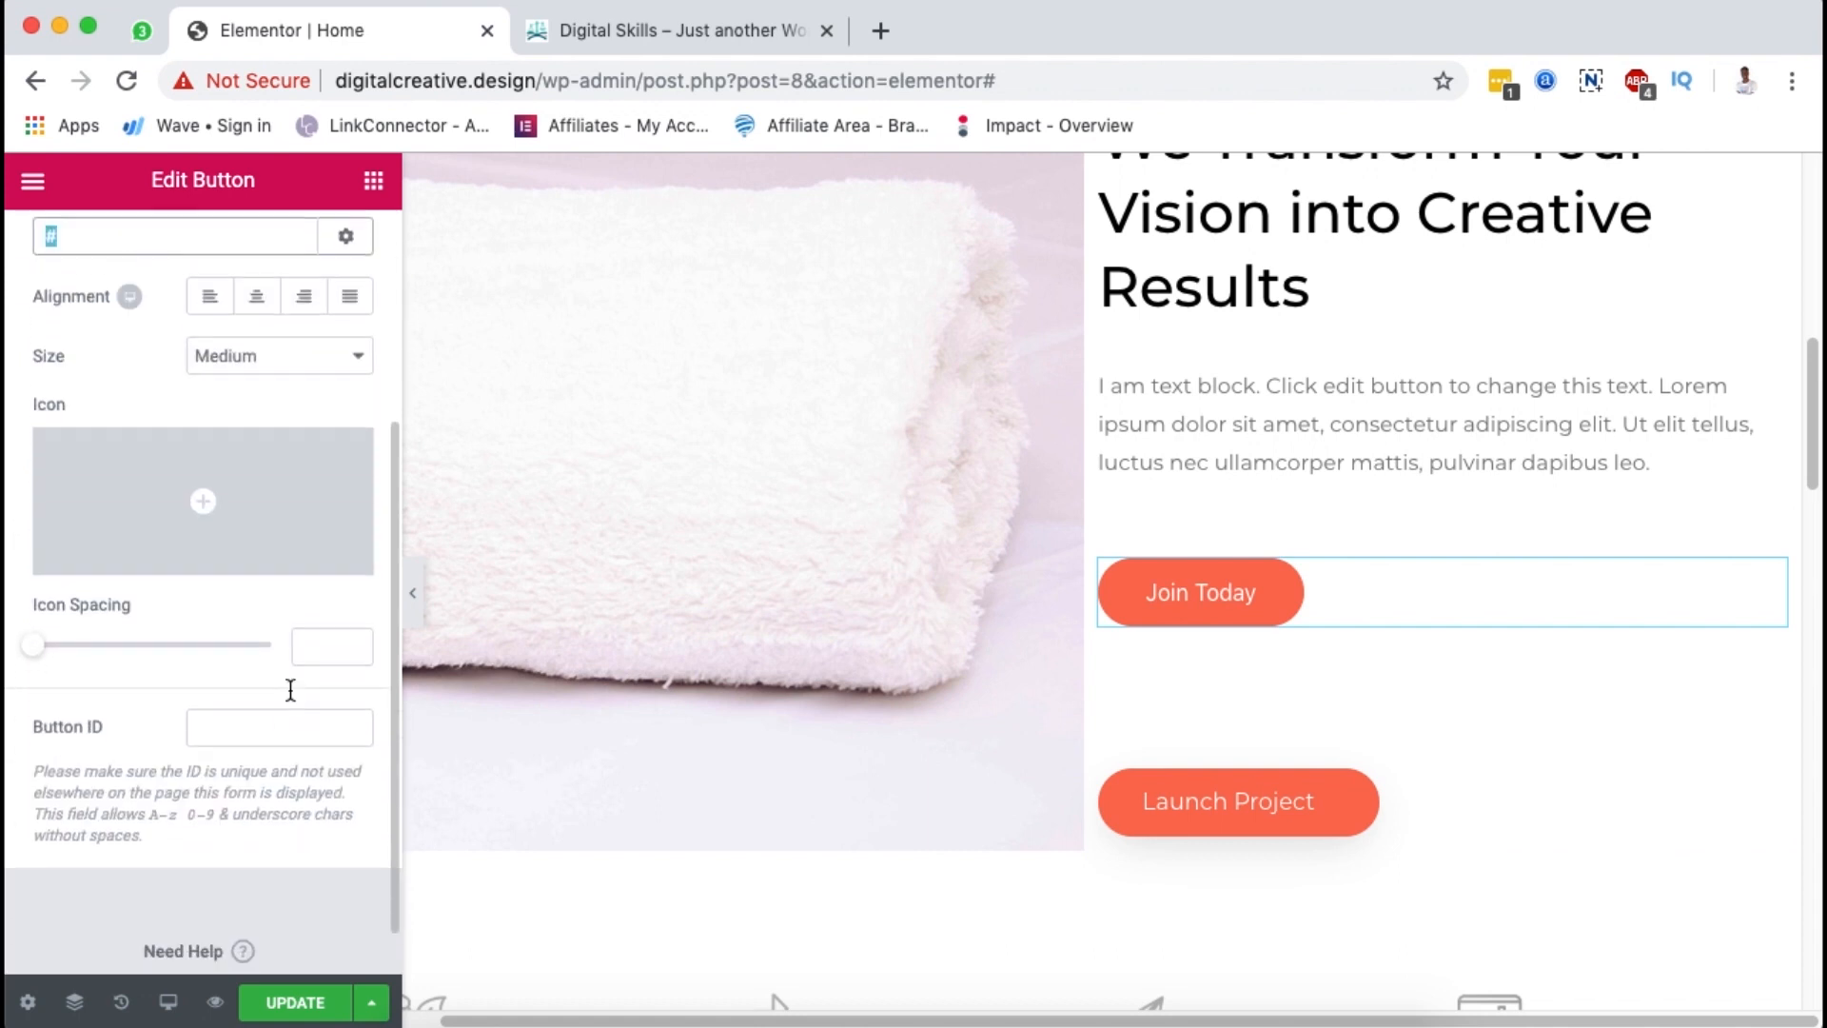
pyautogui.scroll(5, 290, 688)
pyautogui.scroll(-1, 289, 688)
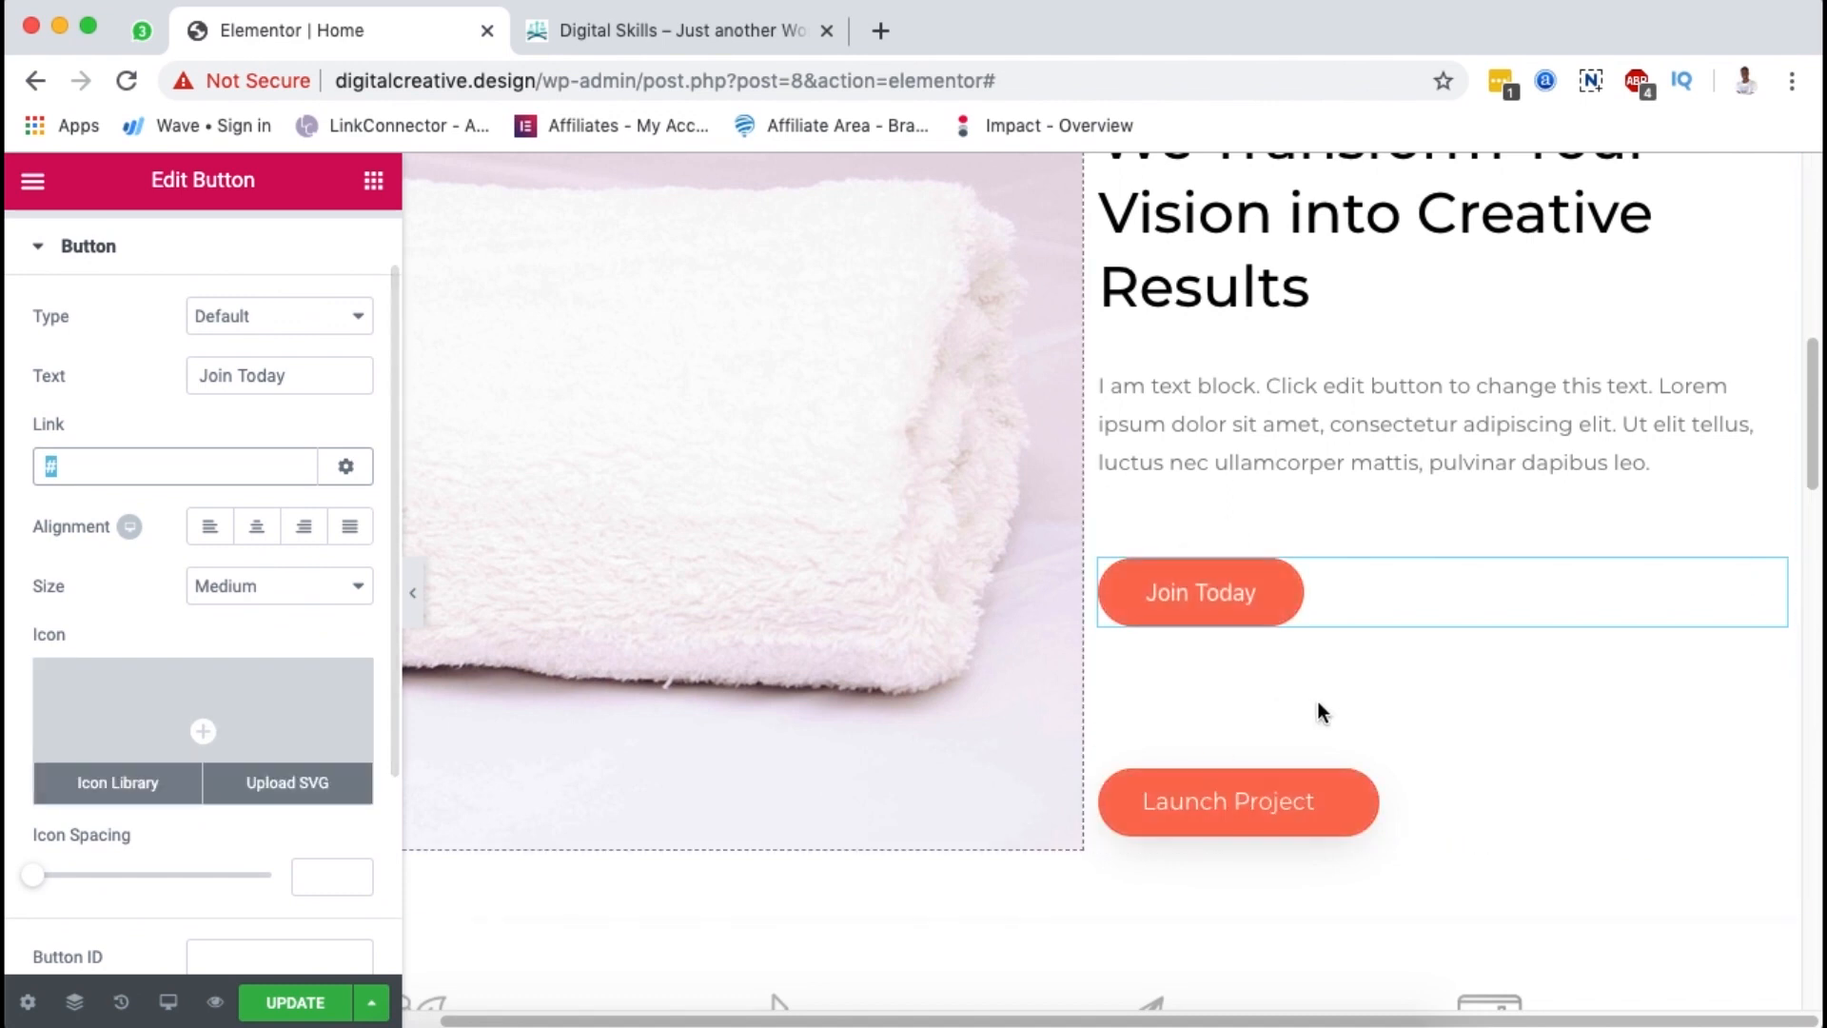
pyautogui.scroll(-3, 228, 861)
pyautogui.scroll(3, 146, 663)
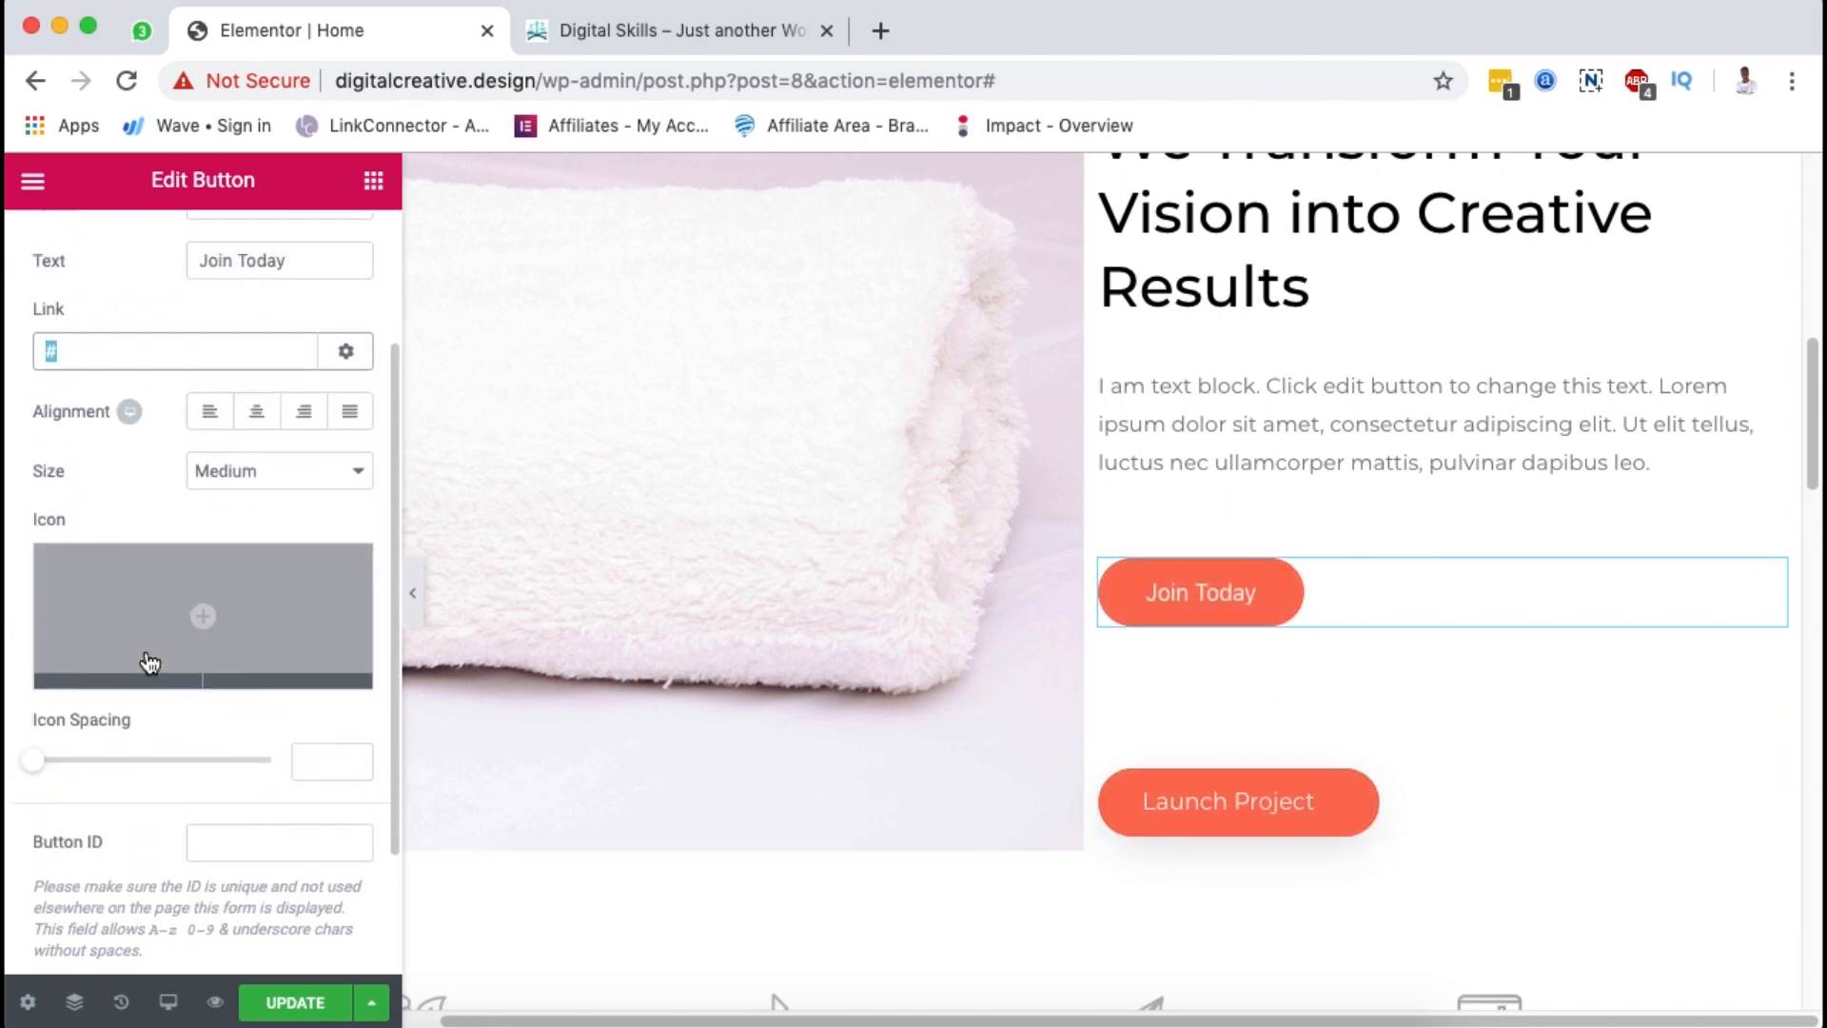
pyautogui.scroll(-2, 146, 663)
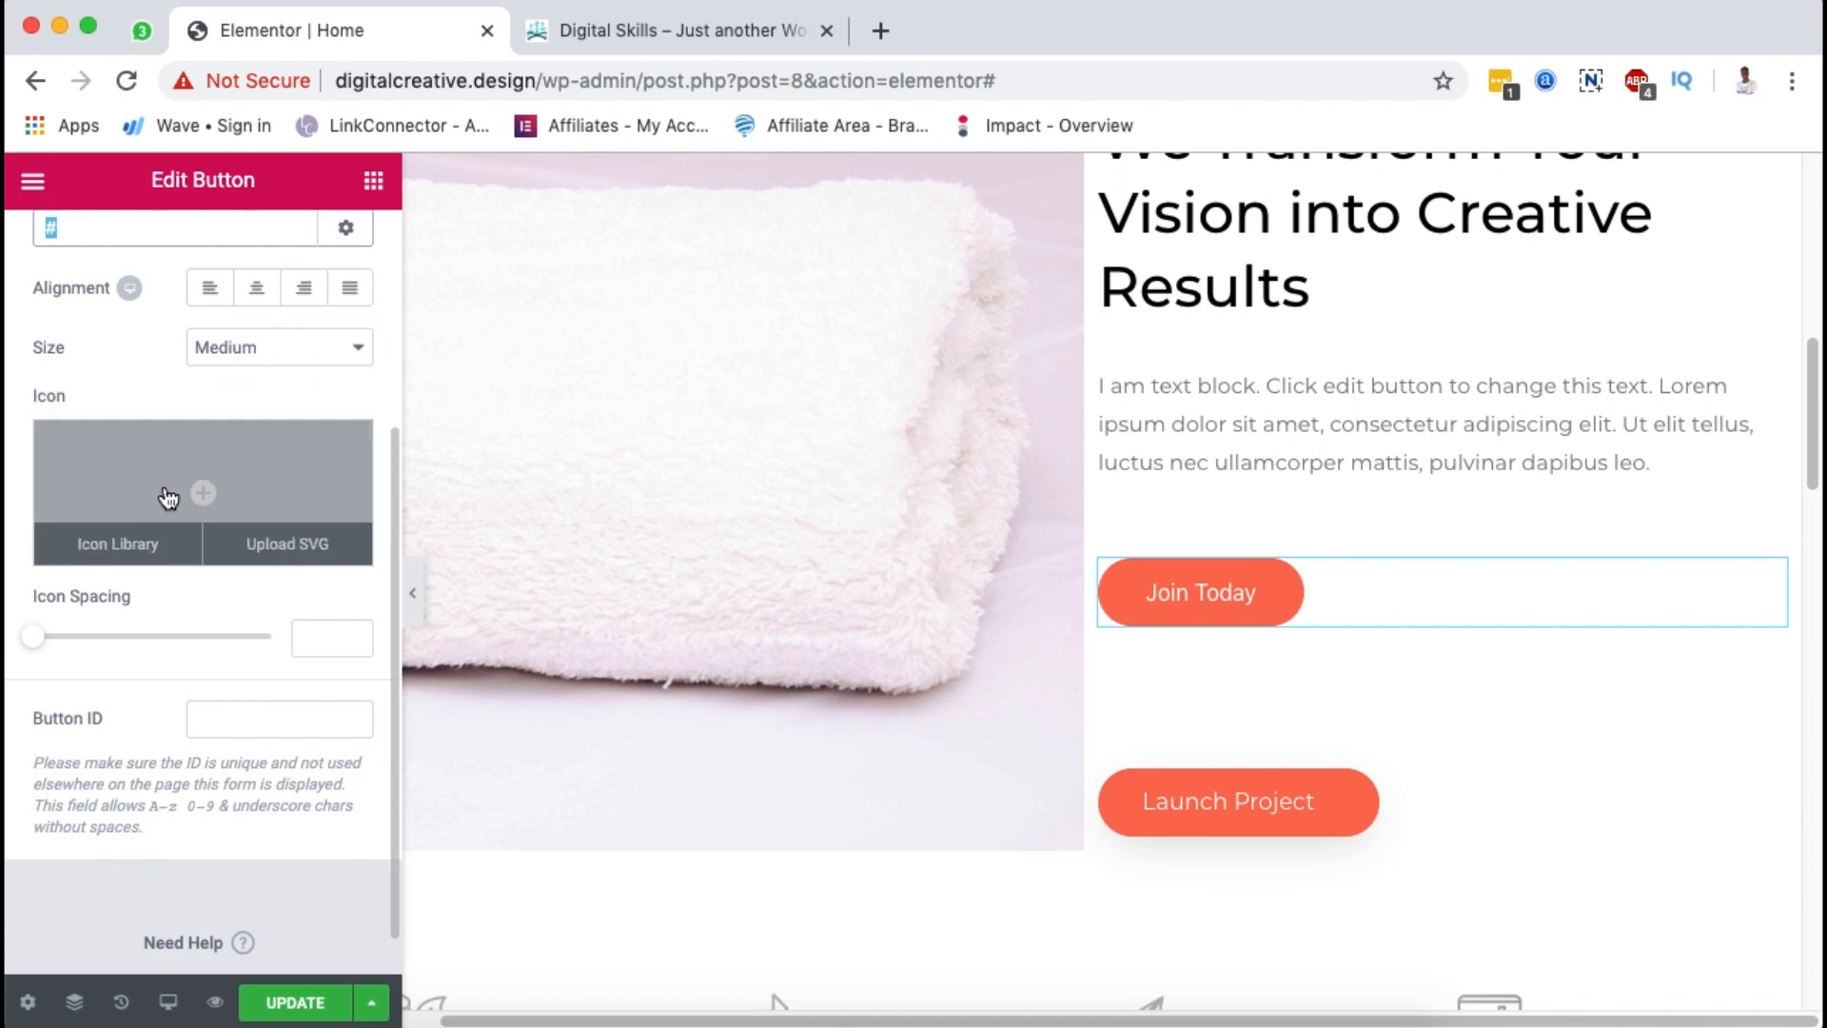
pyautogui.click(105, 545)
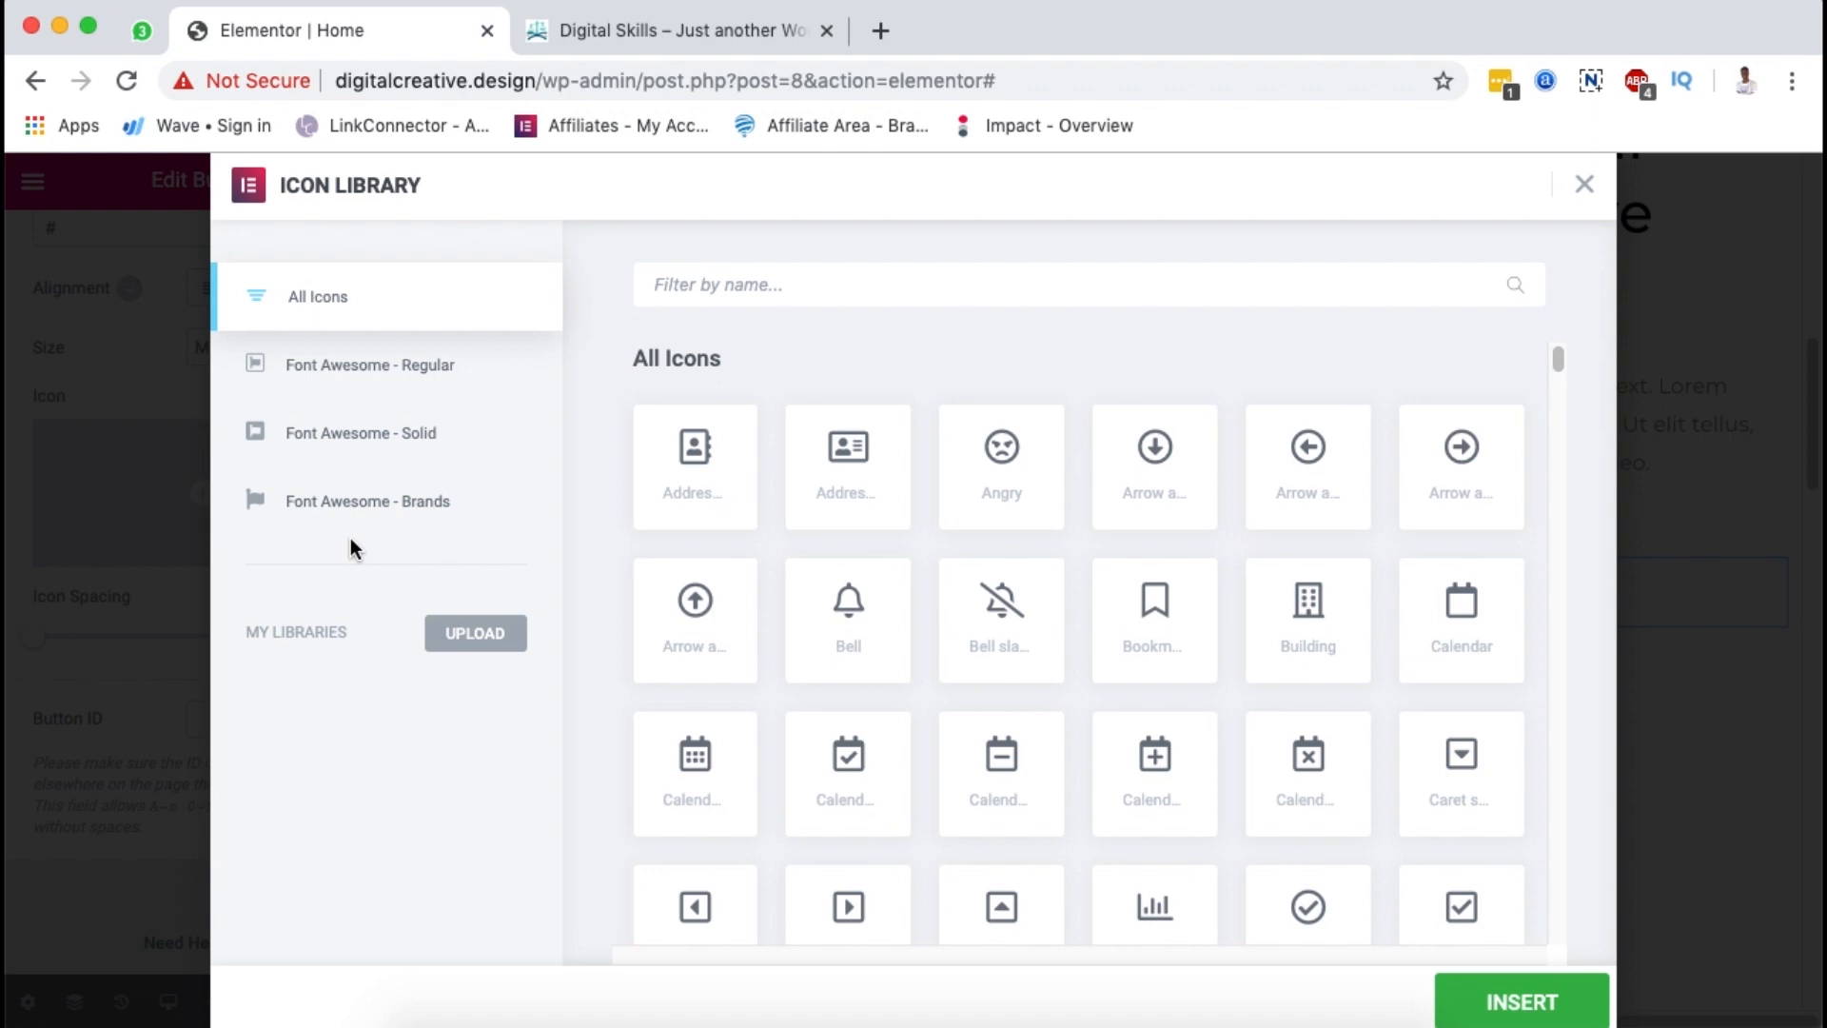
pyautogui.scroll(-5, 726, 754)
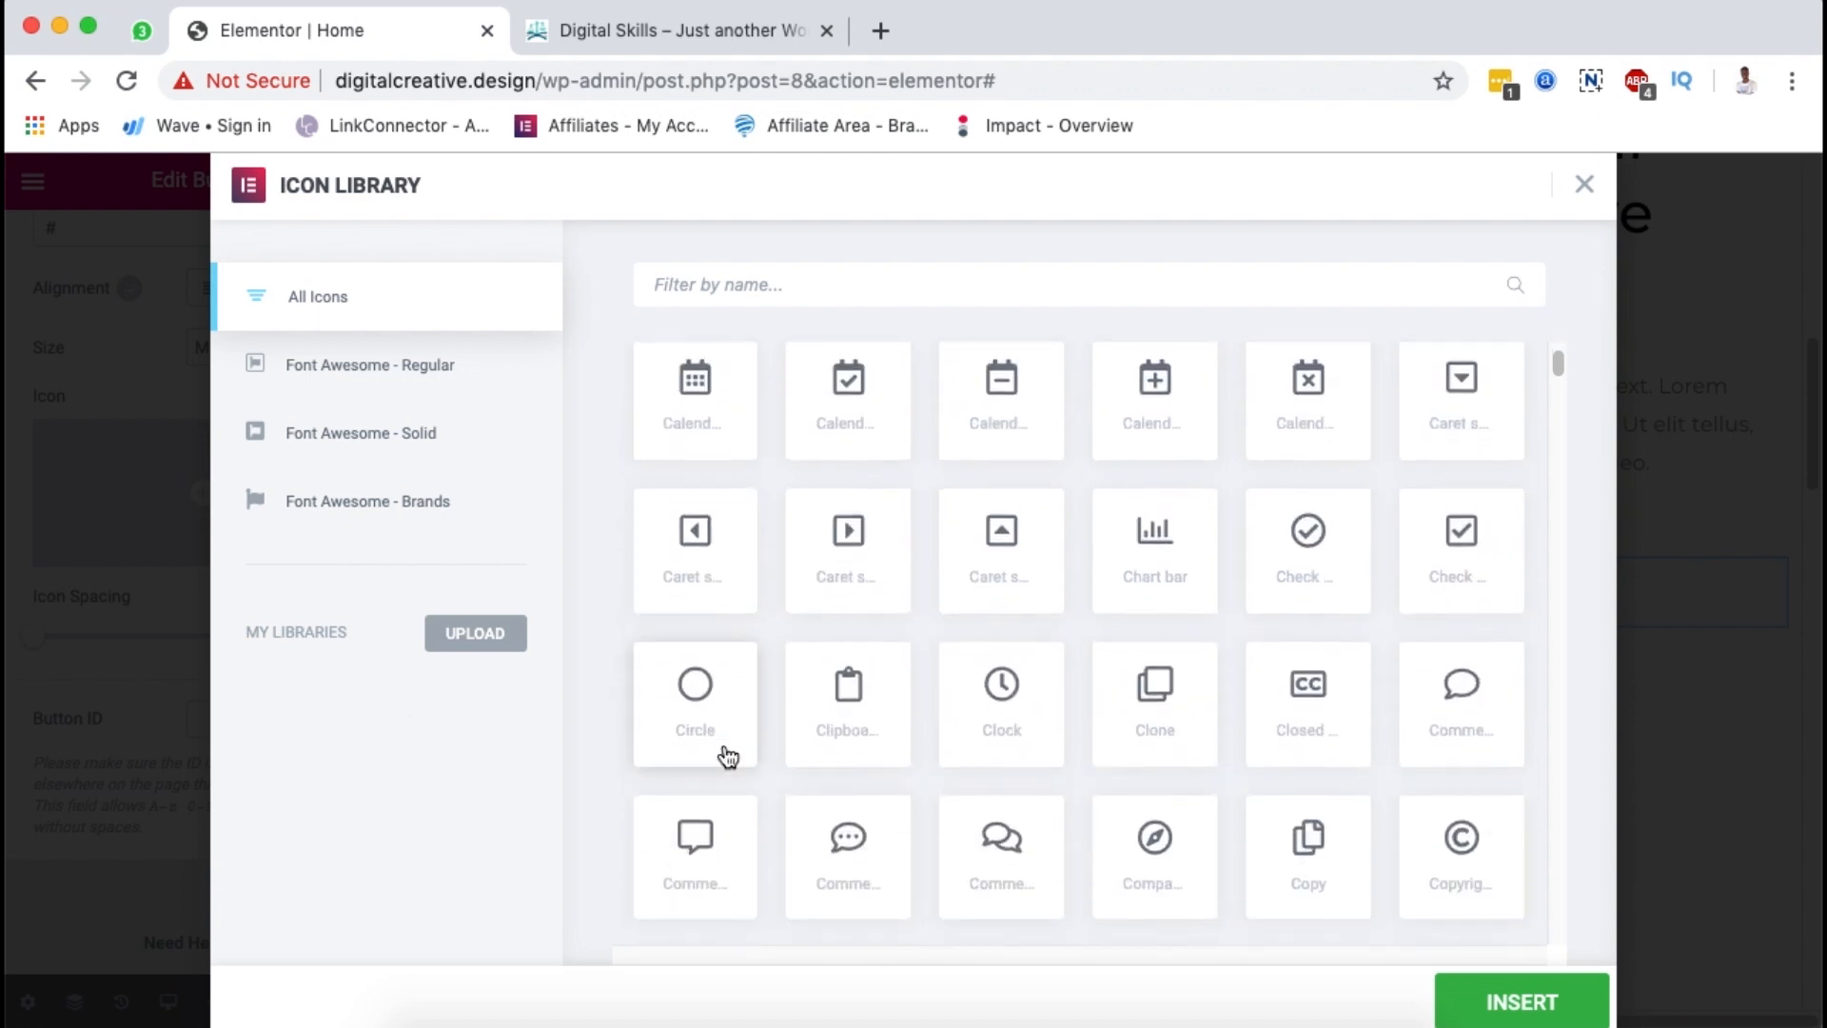
pyautogui.scroll(2, 693, 746)
pyautogui.scroll(-10, 726, 752)
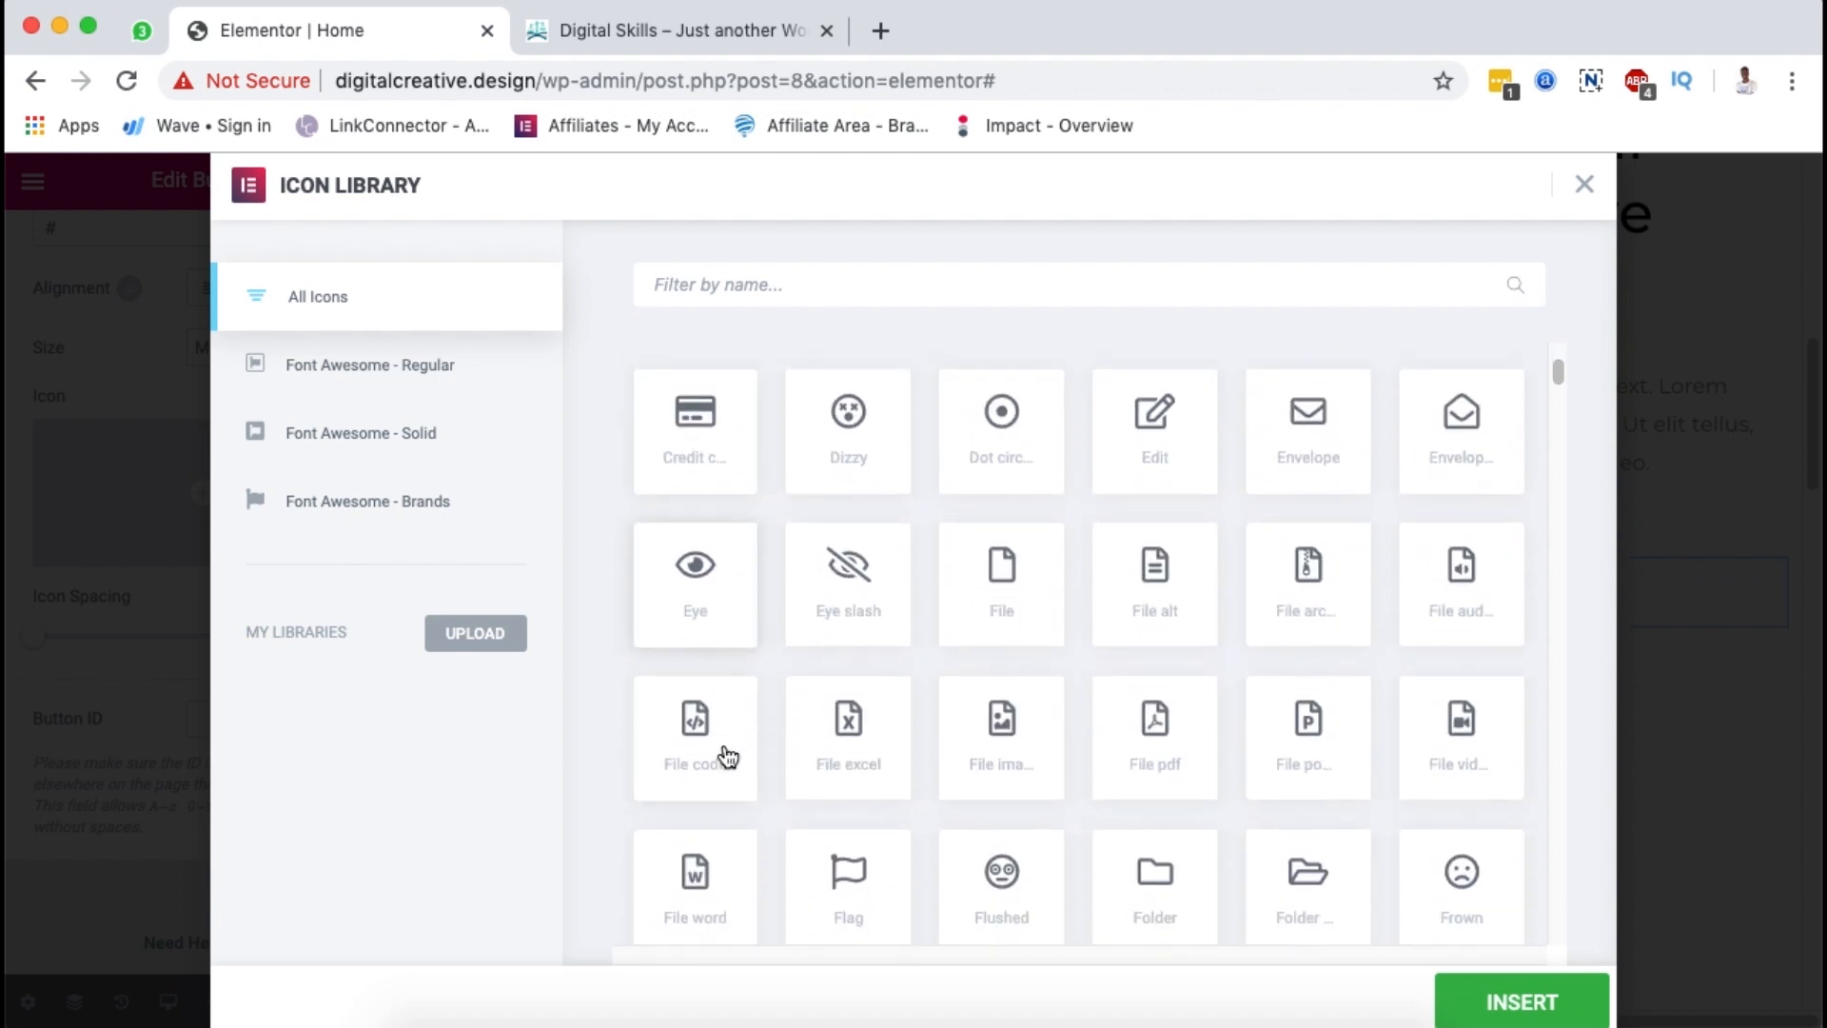
pyautogui.scroll(-8, 728, 757)
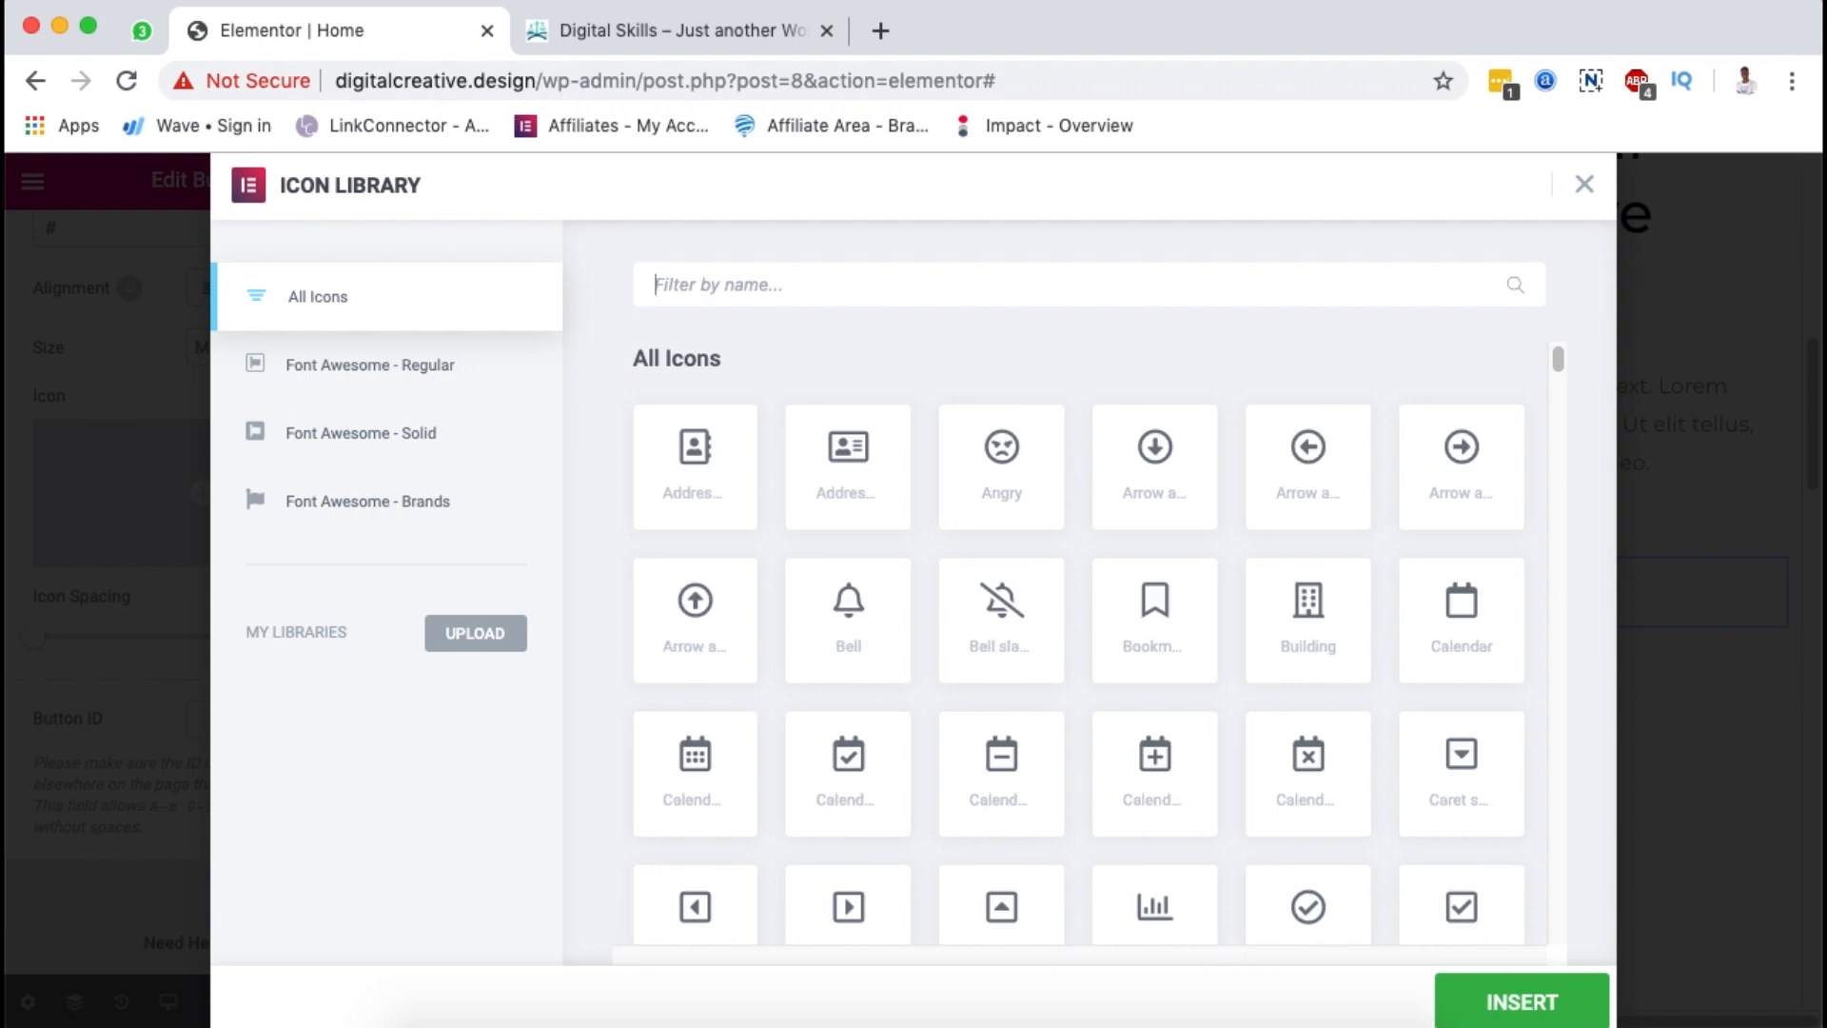
# Step: Search the icon library for "stud" and clear the search
pyautogui.write('stud')
pyautogui.press('BackSpace')
pyautogui.press('BackSpace')
pyautogui.press('BackSpace')
pyautogui.press('BackSpace')
# Step: Insert the address card icon into the Join Today button and position it after the text
pyautogui.click(845, 484)
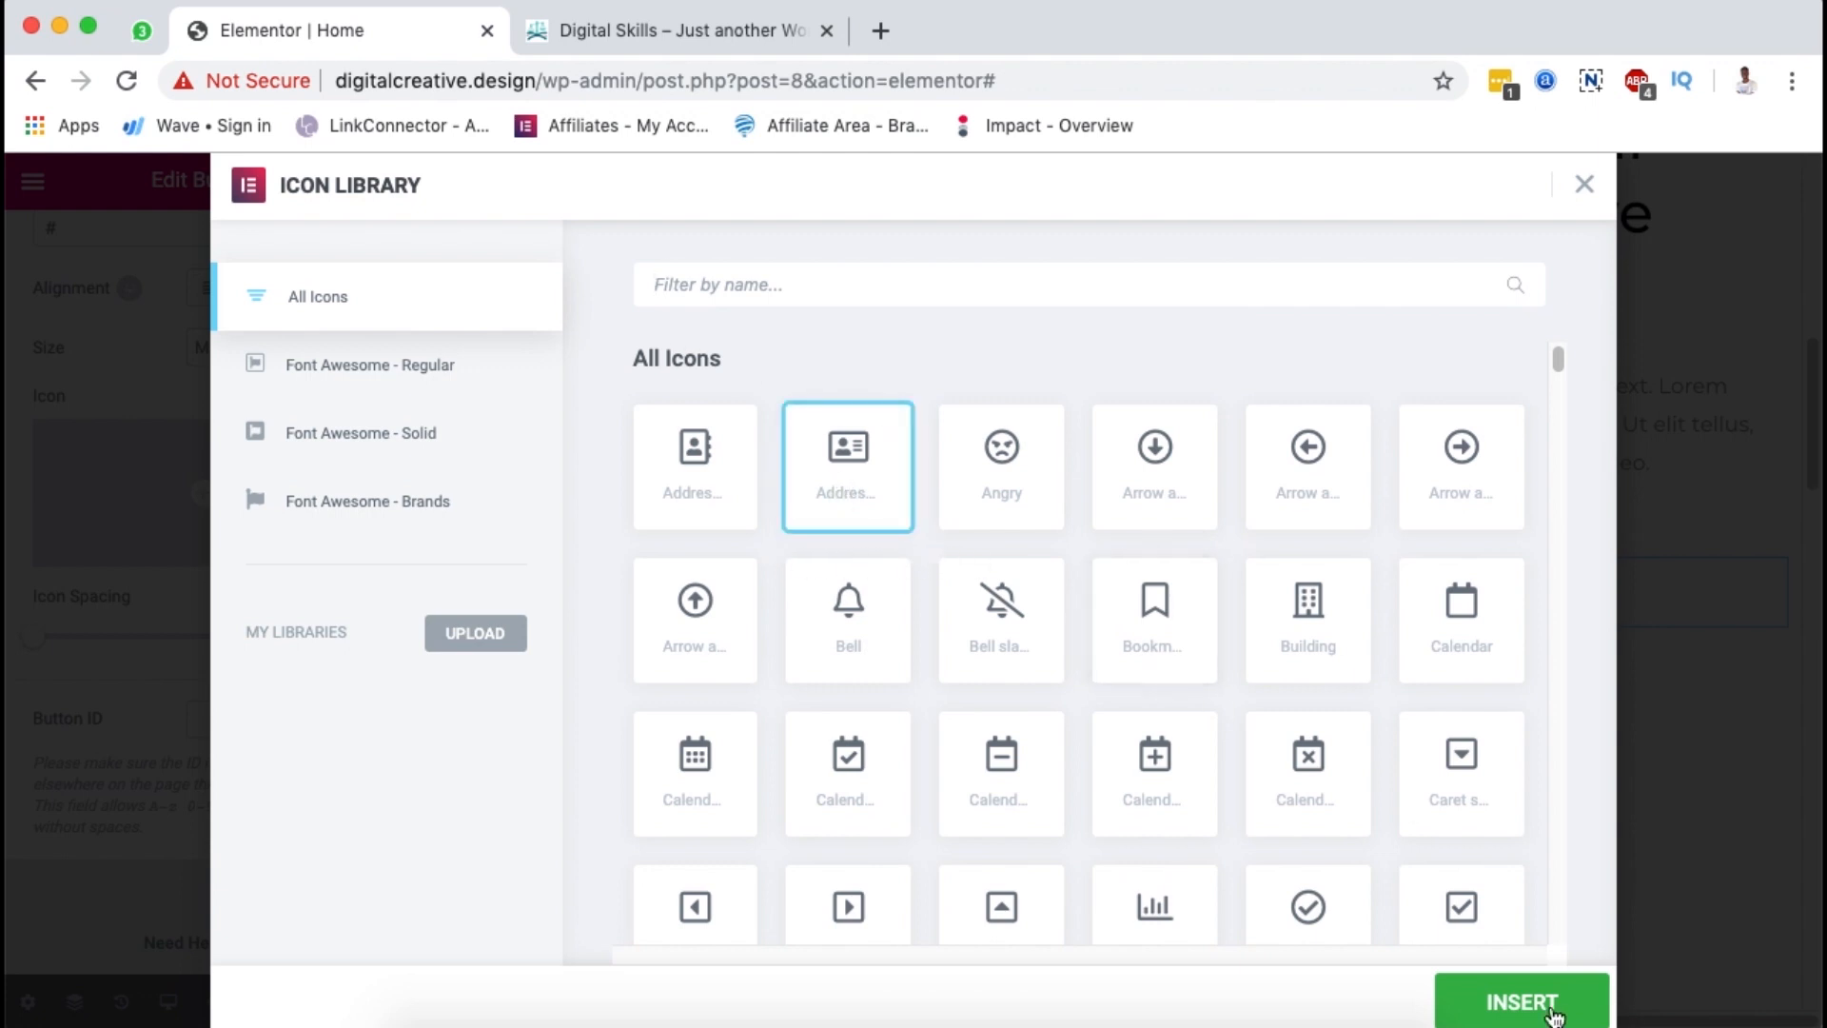
pyautogui.click(1523, 1002)
pyautogui.click(1770, 577)
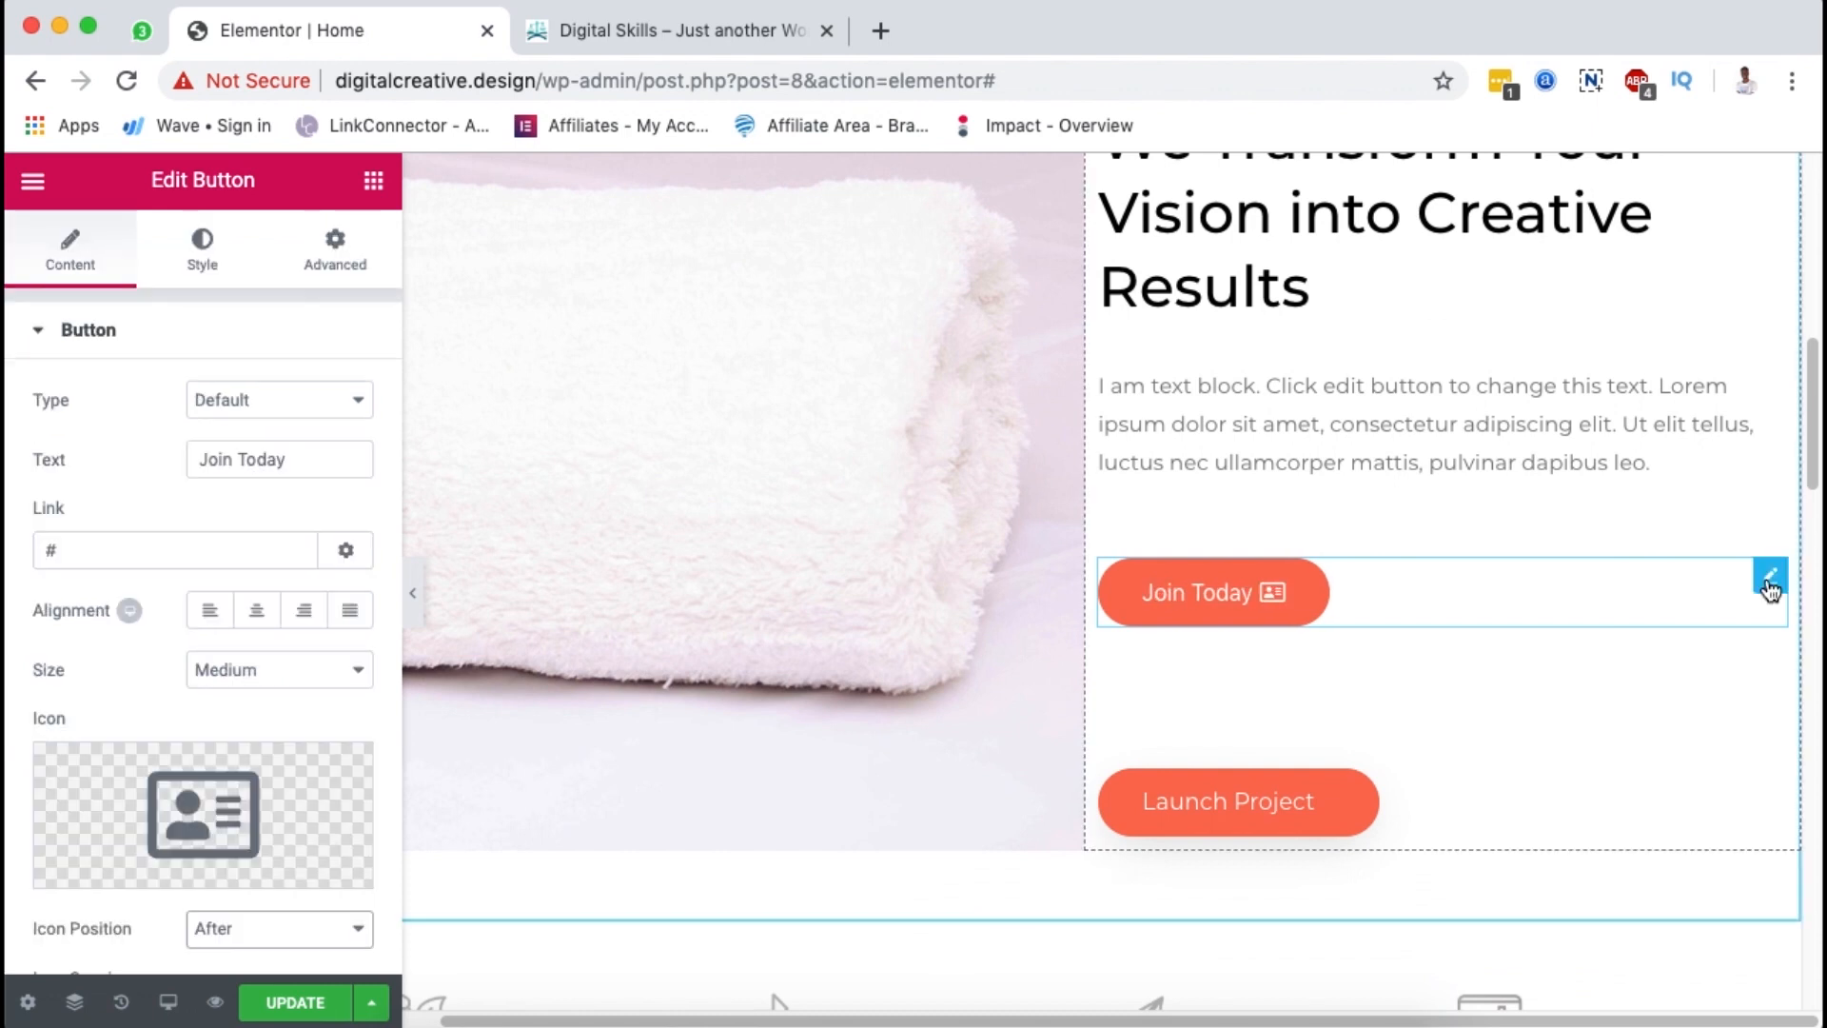
# Step: Unlink the Join Today button's widget padding values and set only the top padding to 80 px
pyautogui.click(335, 245)
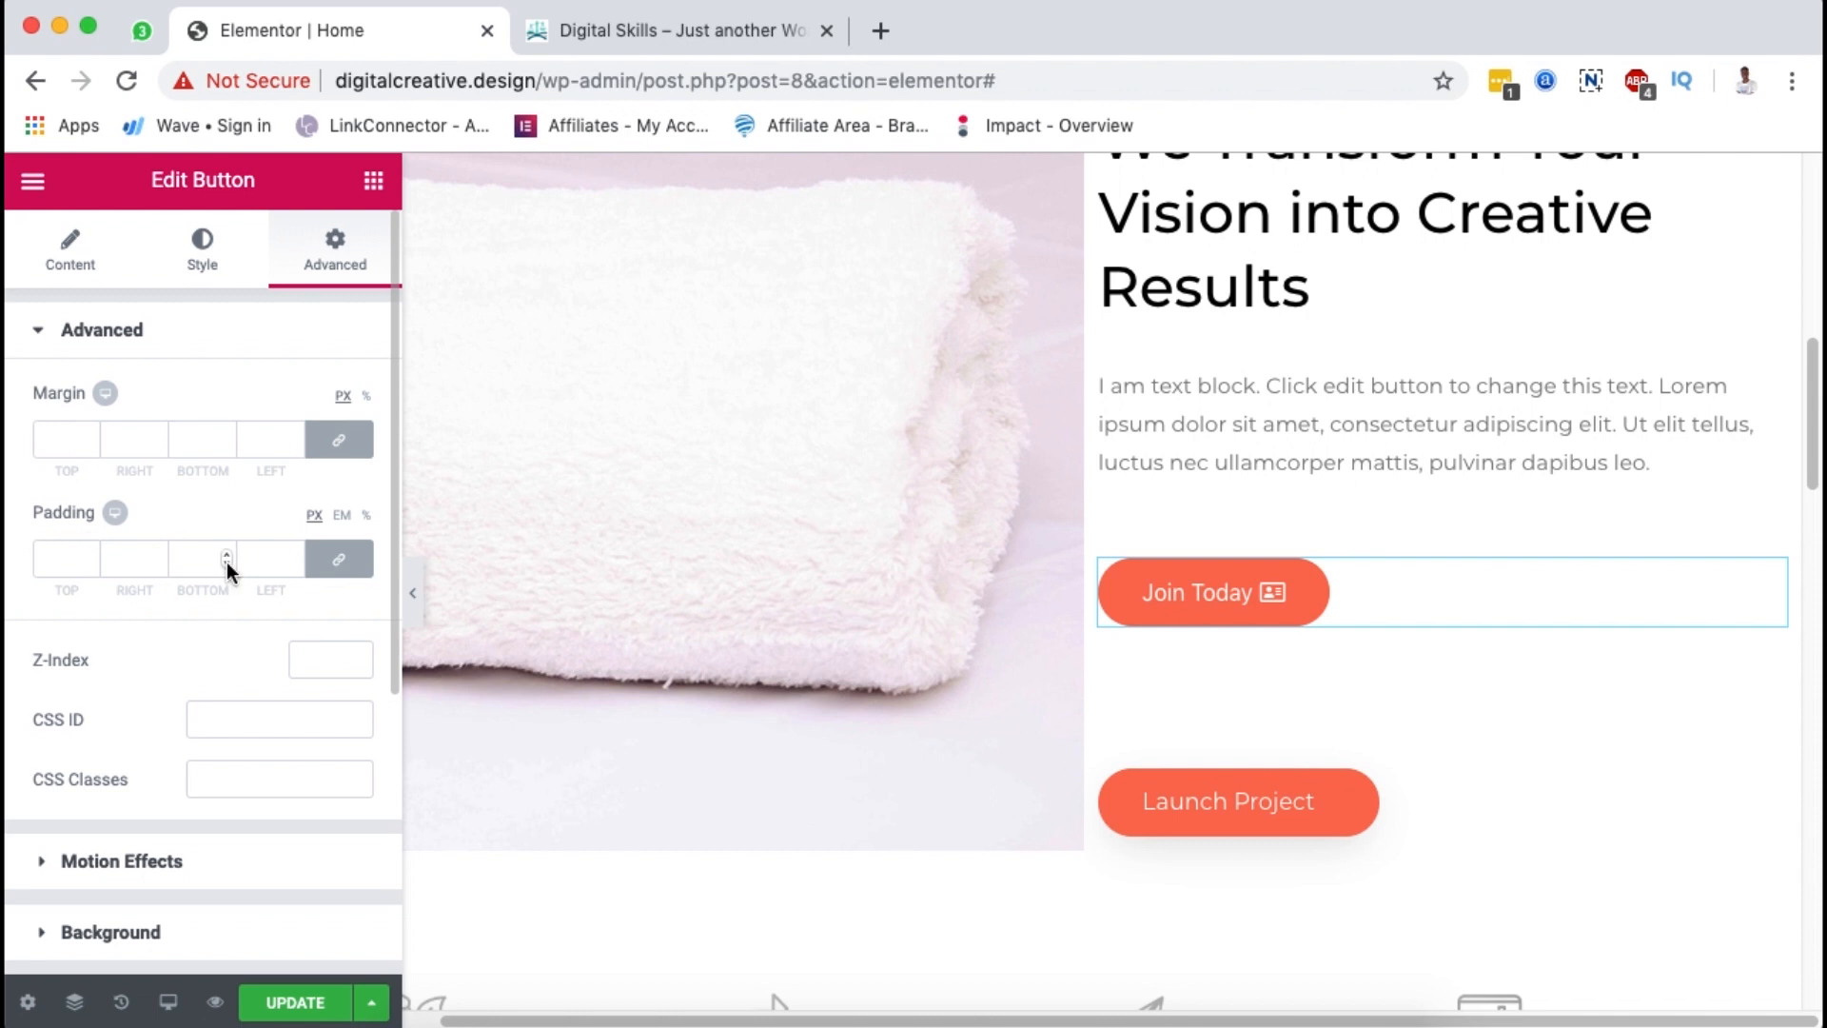
pyautogui.click(339, 561)
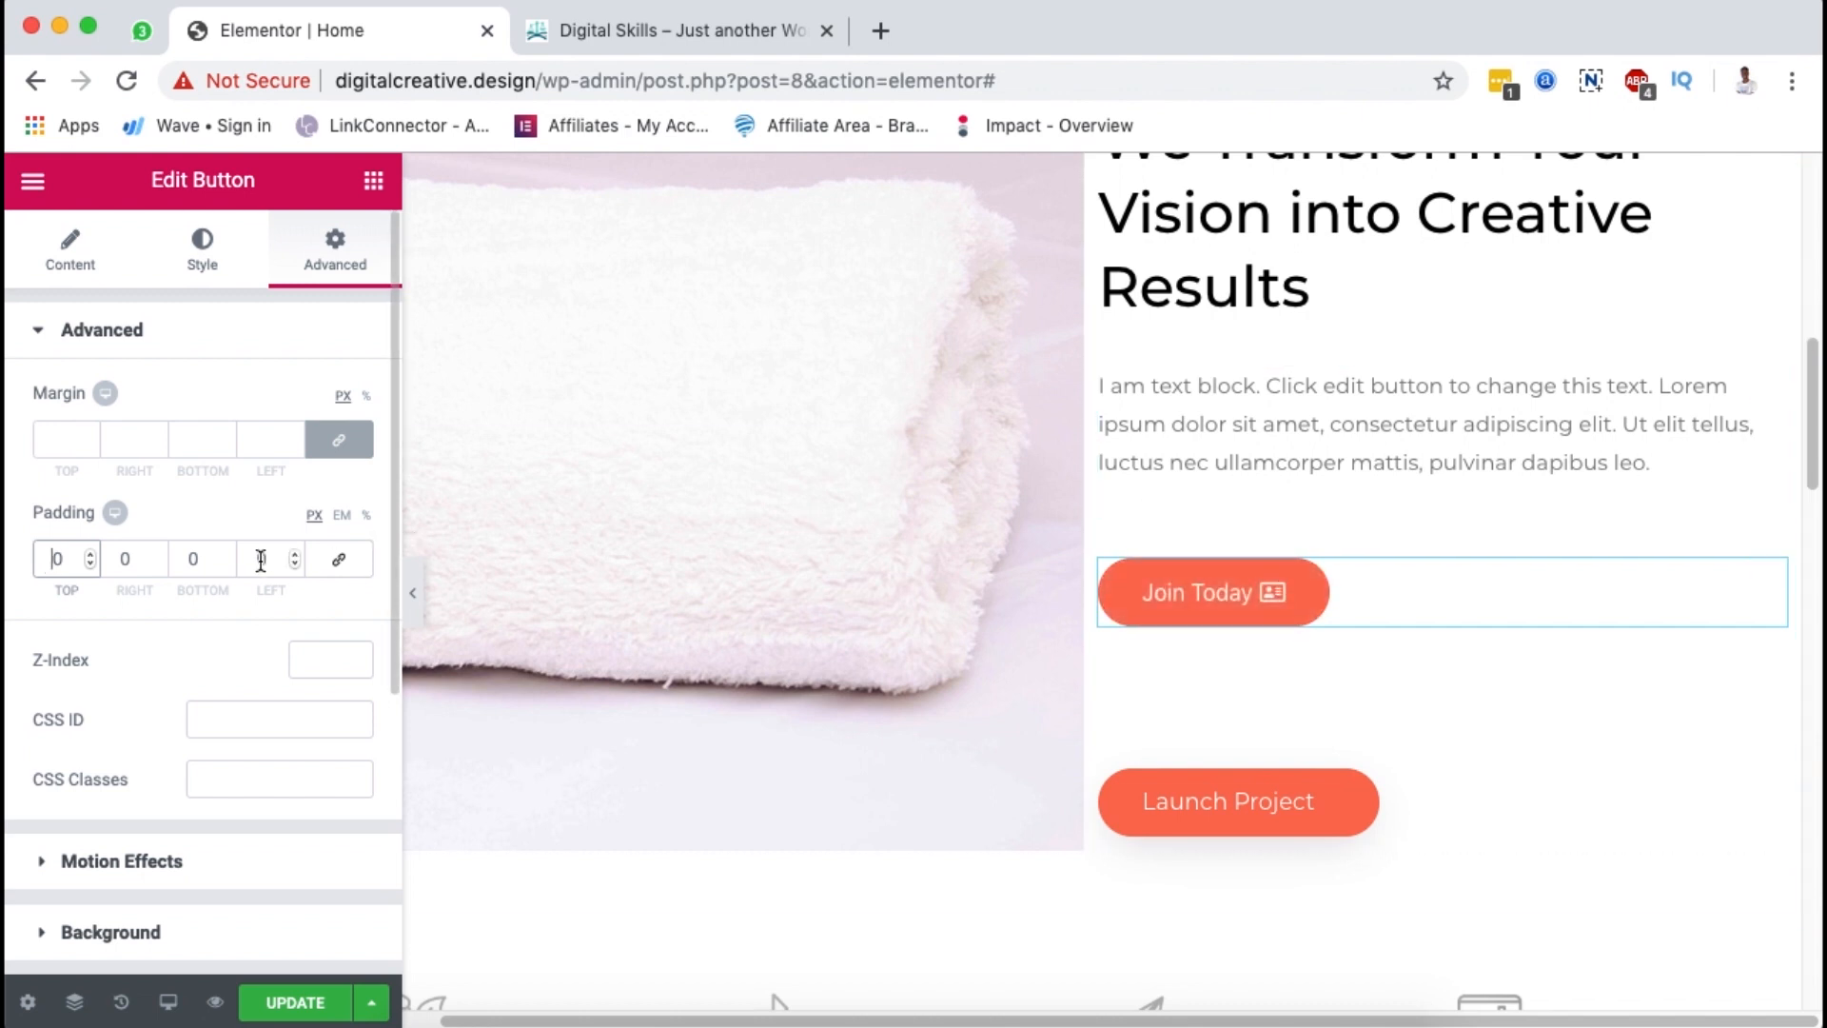
pyautogui.write('700')
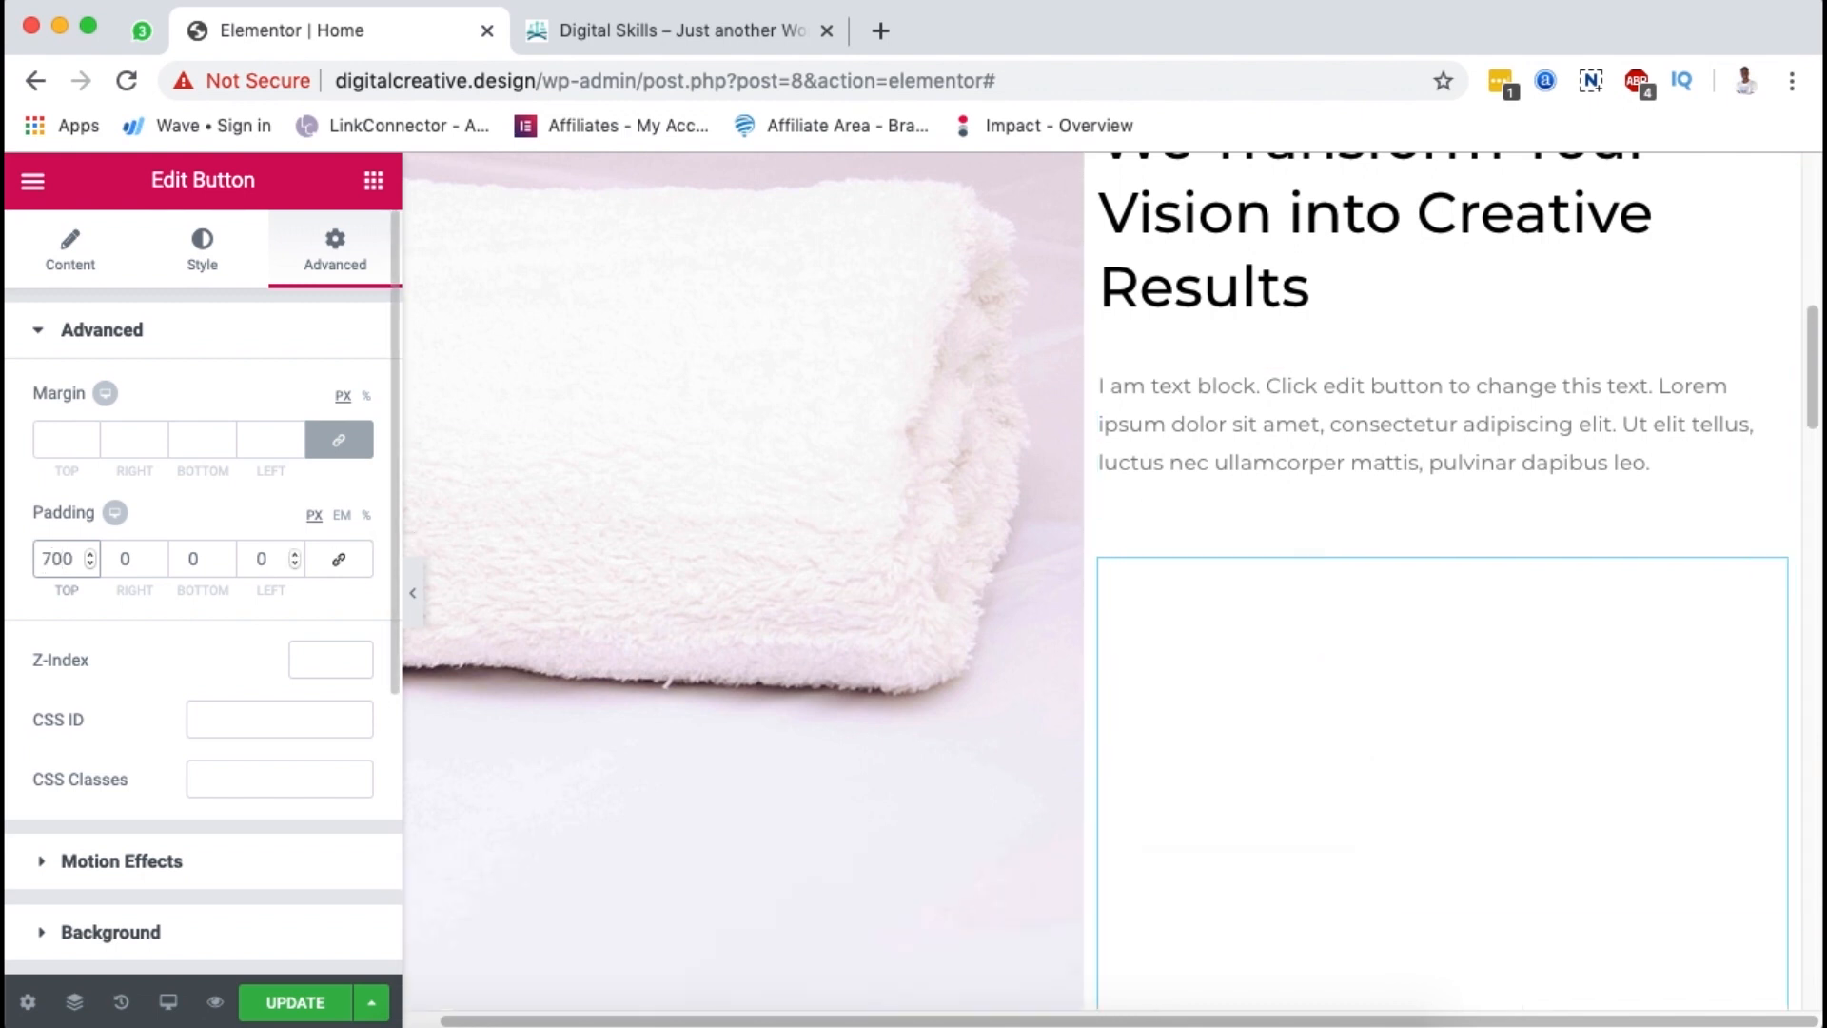
pyautogui.press('BackSpace')
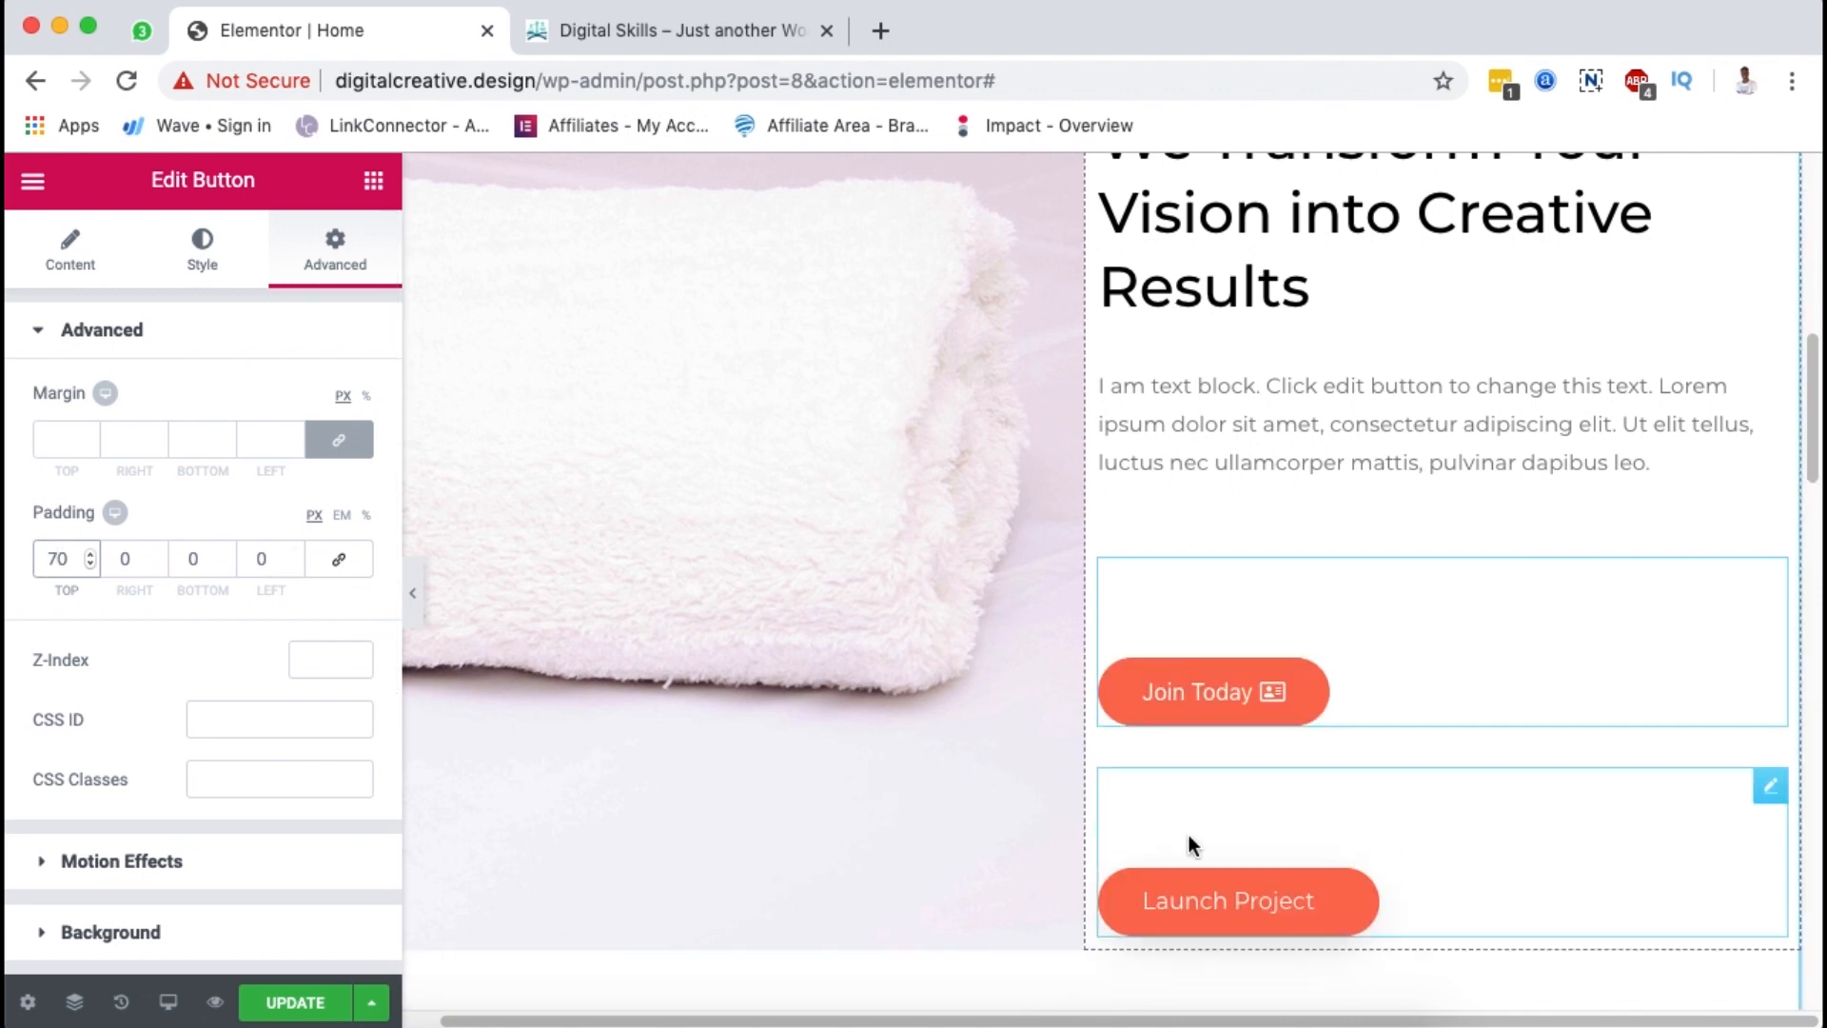
pyautogui.hotkey('shift', 'Left')
pyautogui.write('8')
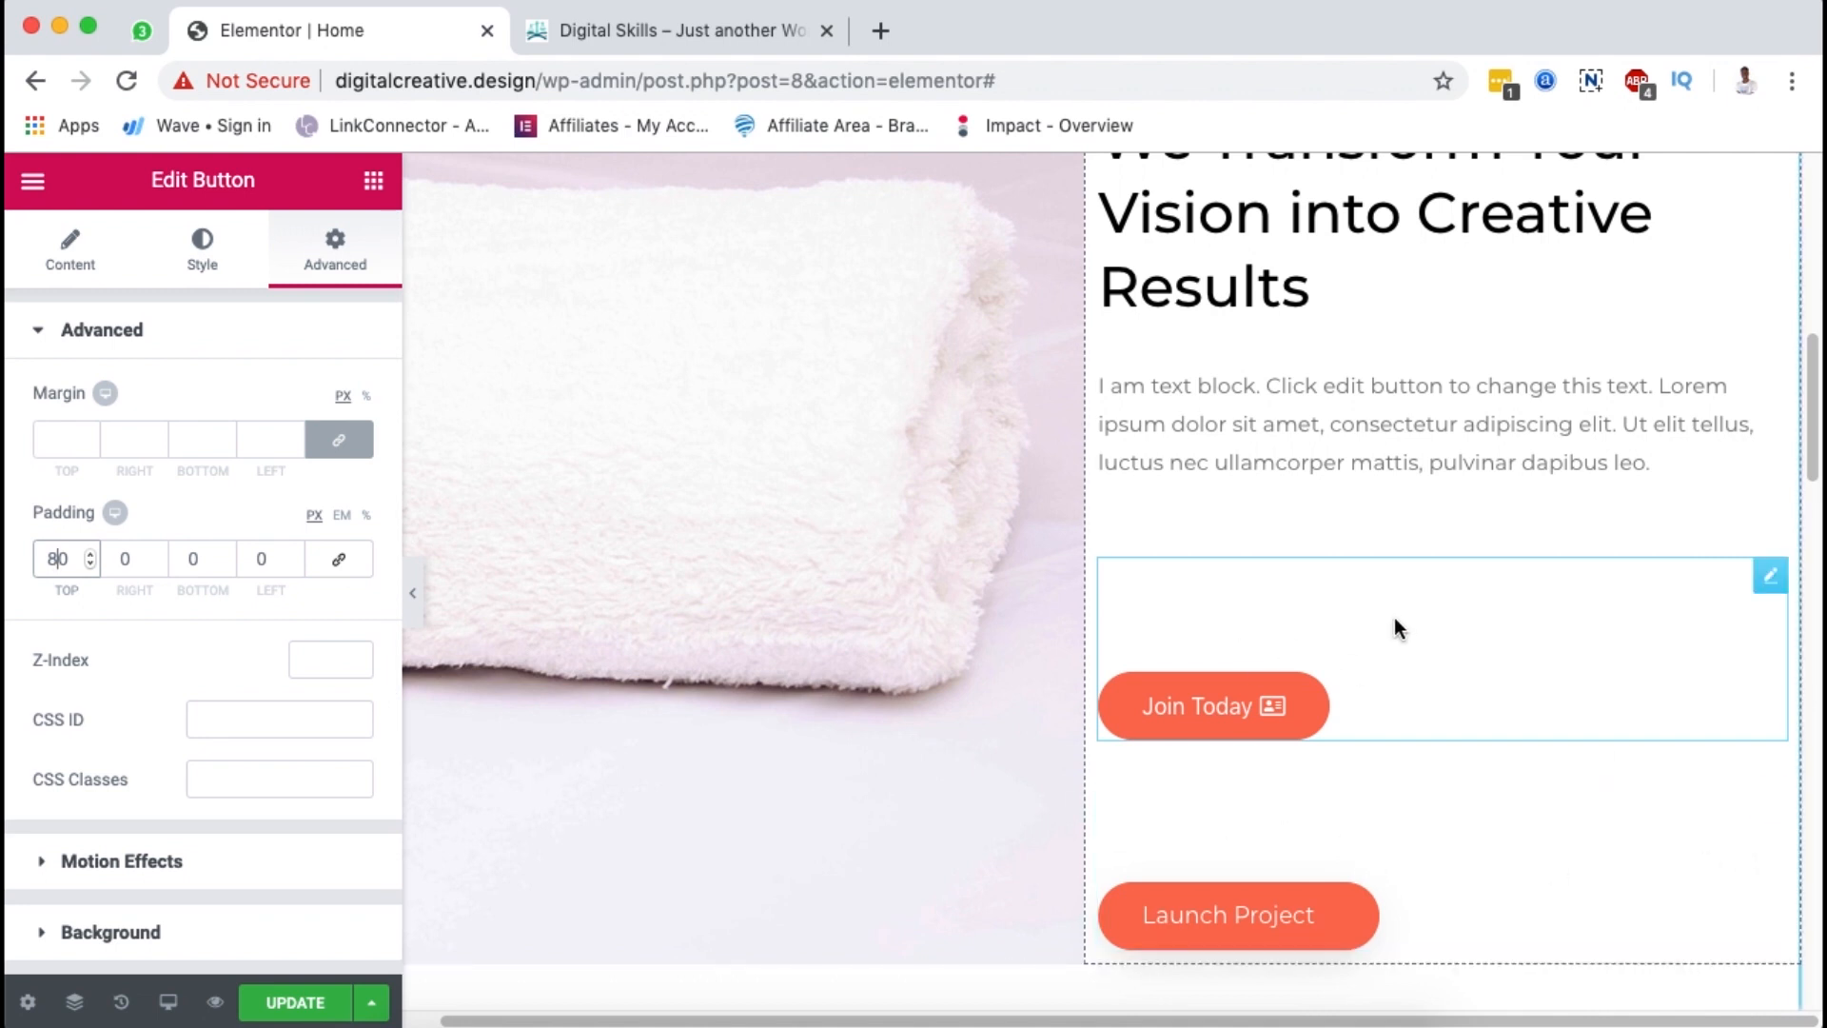
# Step: Delete the Launch Project button below the Join Today button
pyautogui.rightClick(1770, 807)
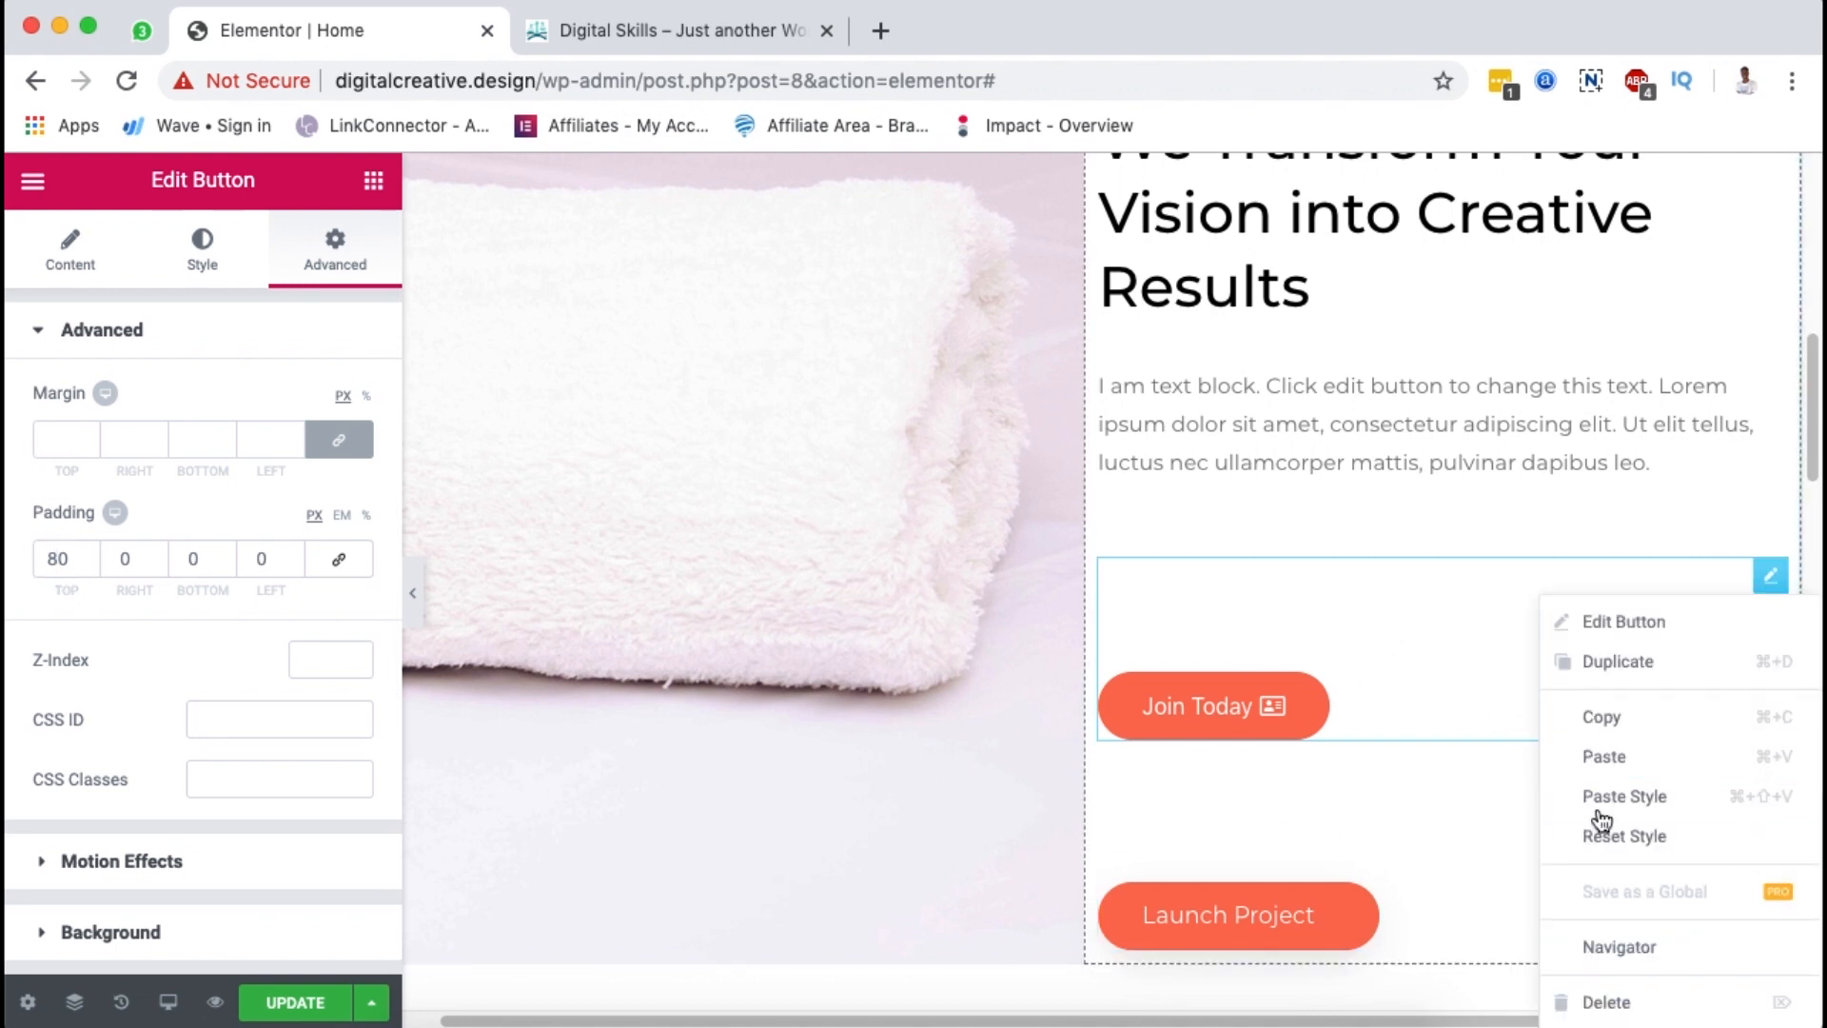
pyautogui.click(1641, 999)
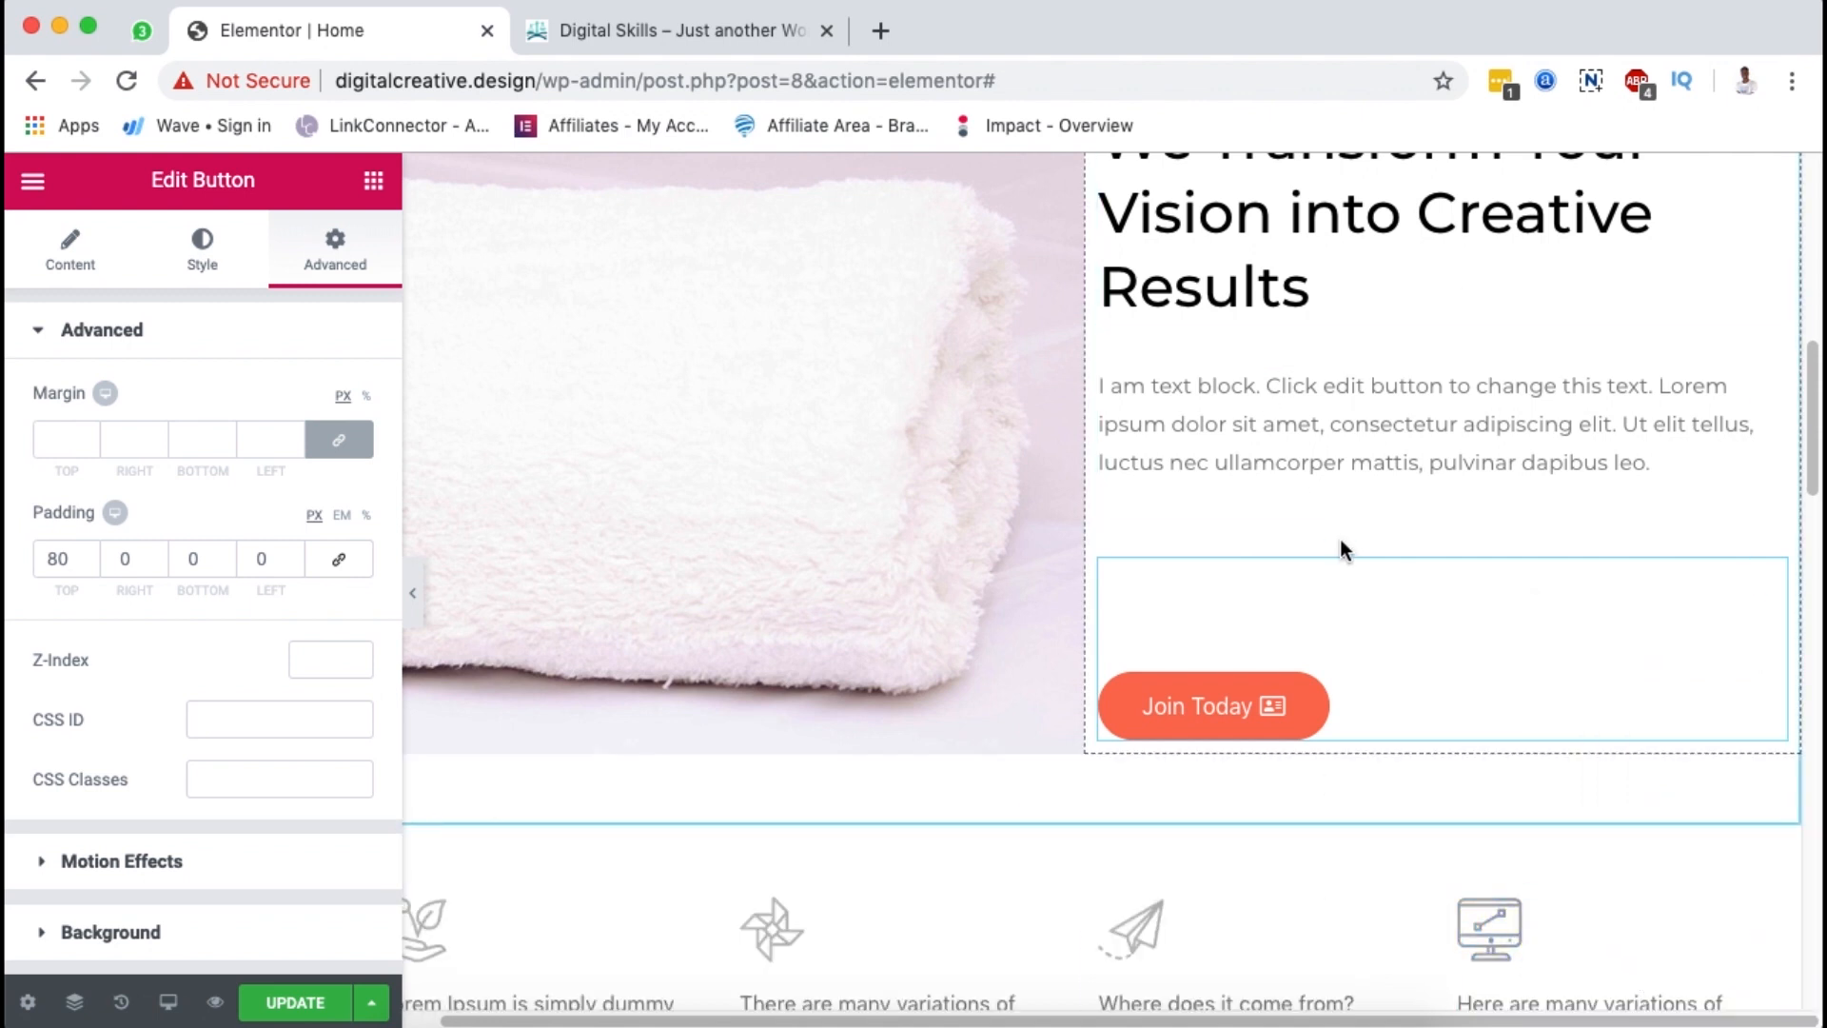
# Step: Look through the page sections below the Join Today button down to the counters, opening the Digital Solutions section's settings on the way
pyautogui.scroll(2, 1362, 575)
pyautogui.scroll(-8, 1361, 574)
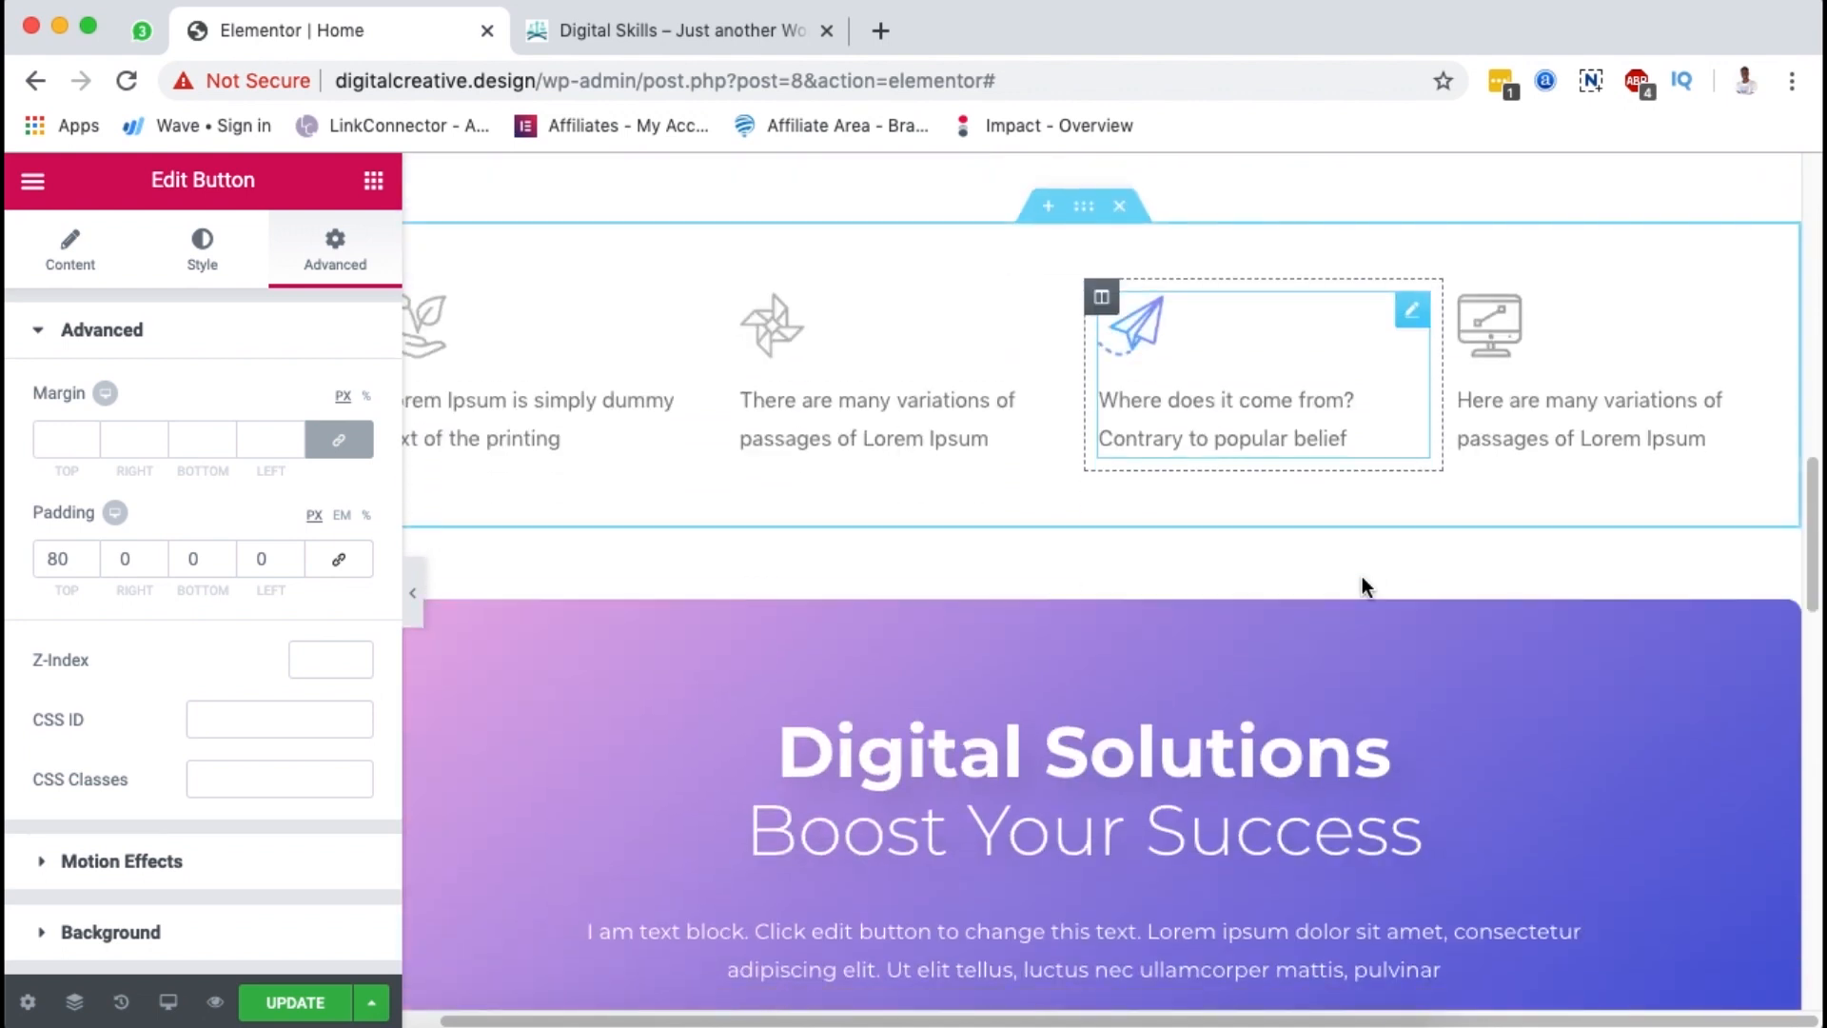
pyautogui.scroll(3, 1048, 544)
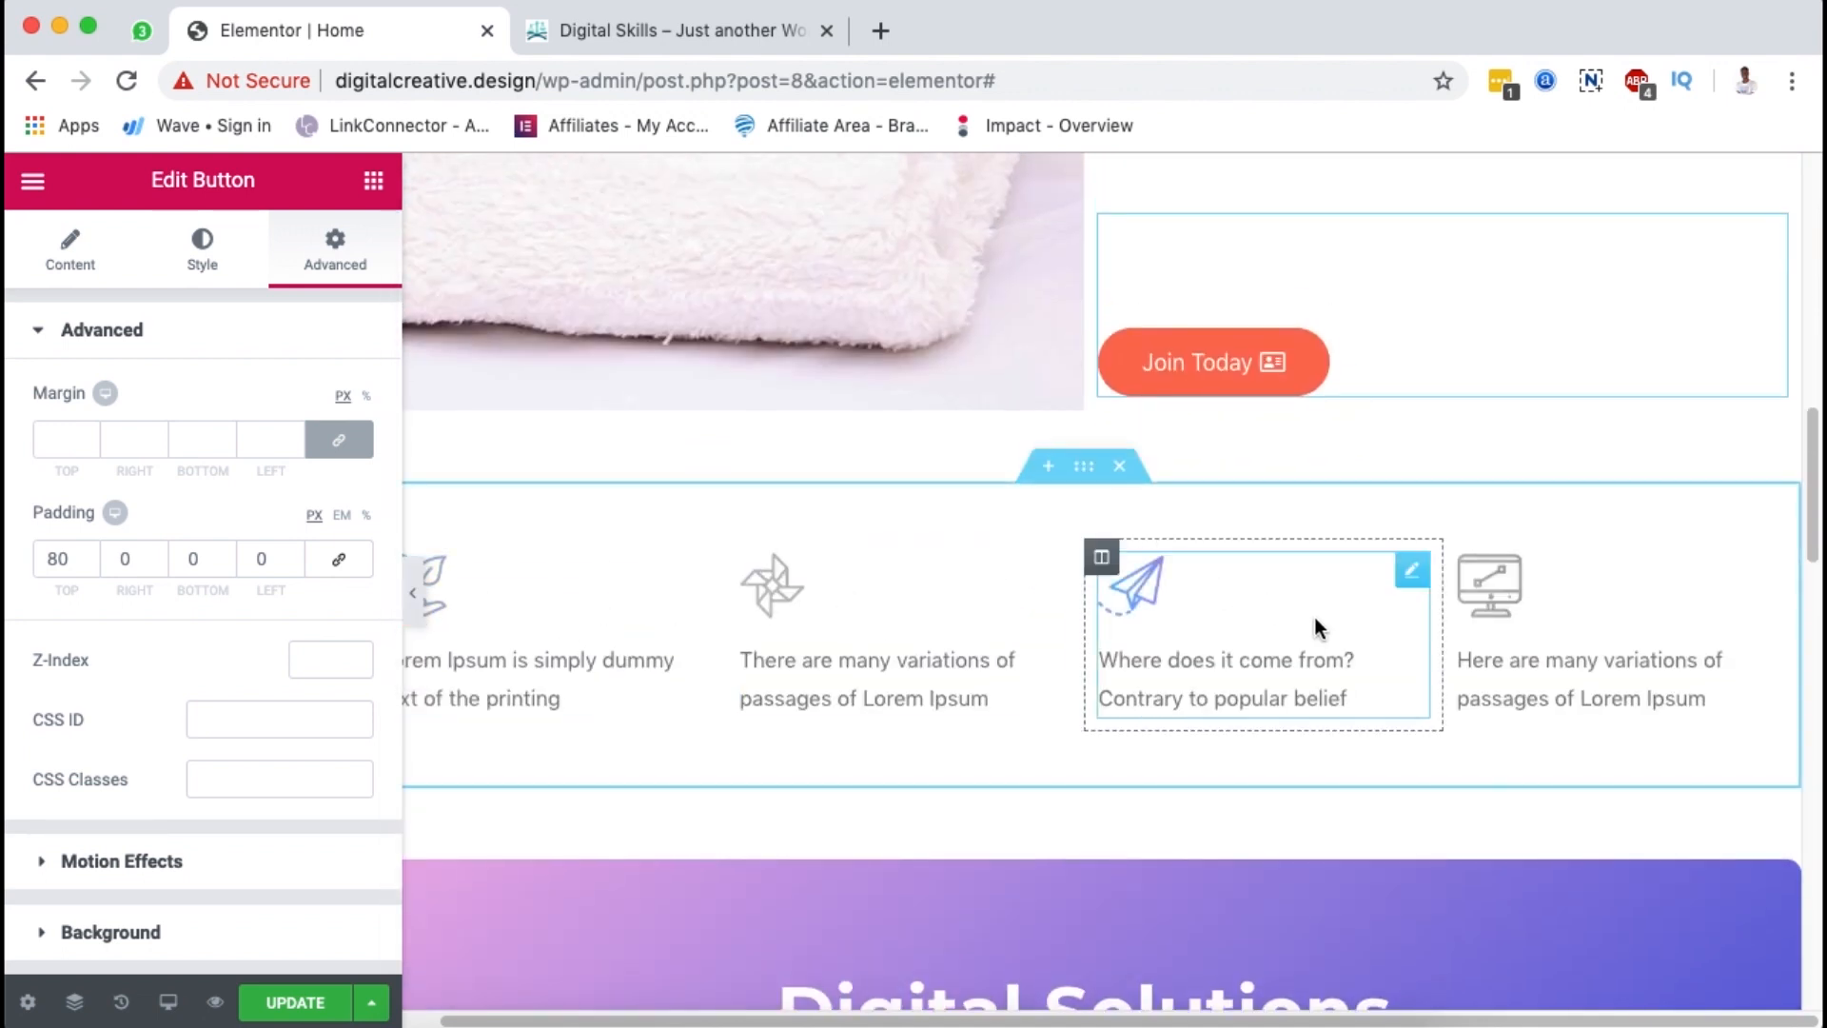
pyautogui.scroll(-4, 1315, 617)
pyautogui.scroll(-4, 1315, 617)
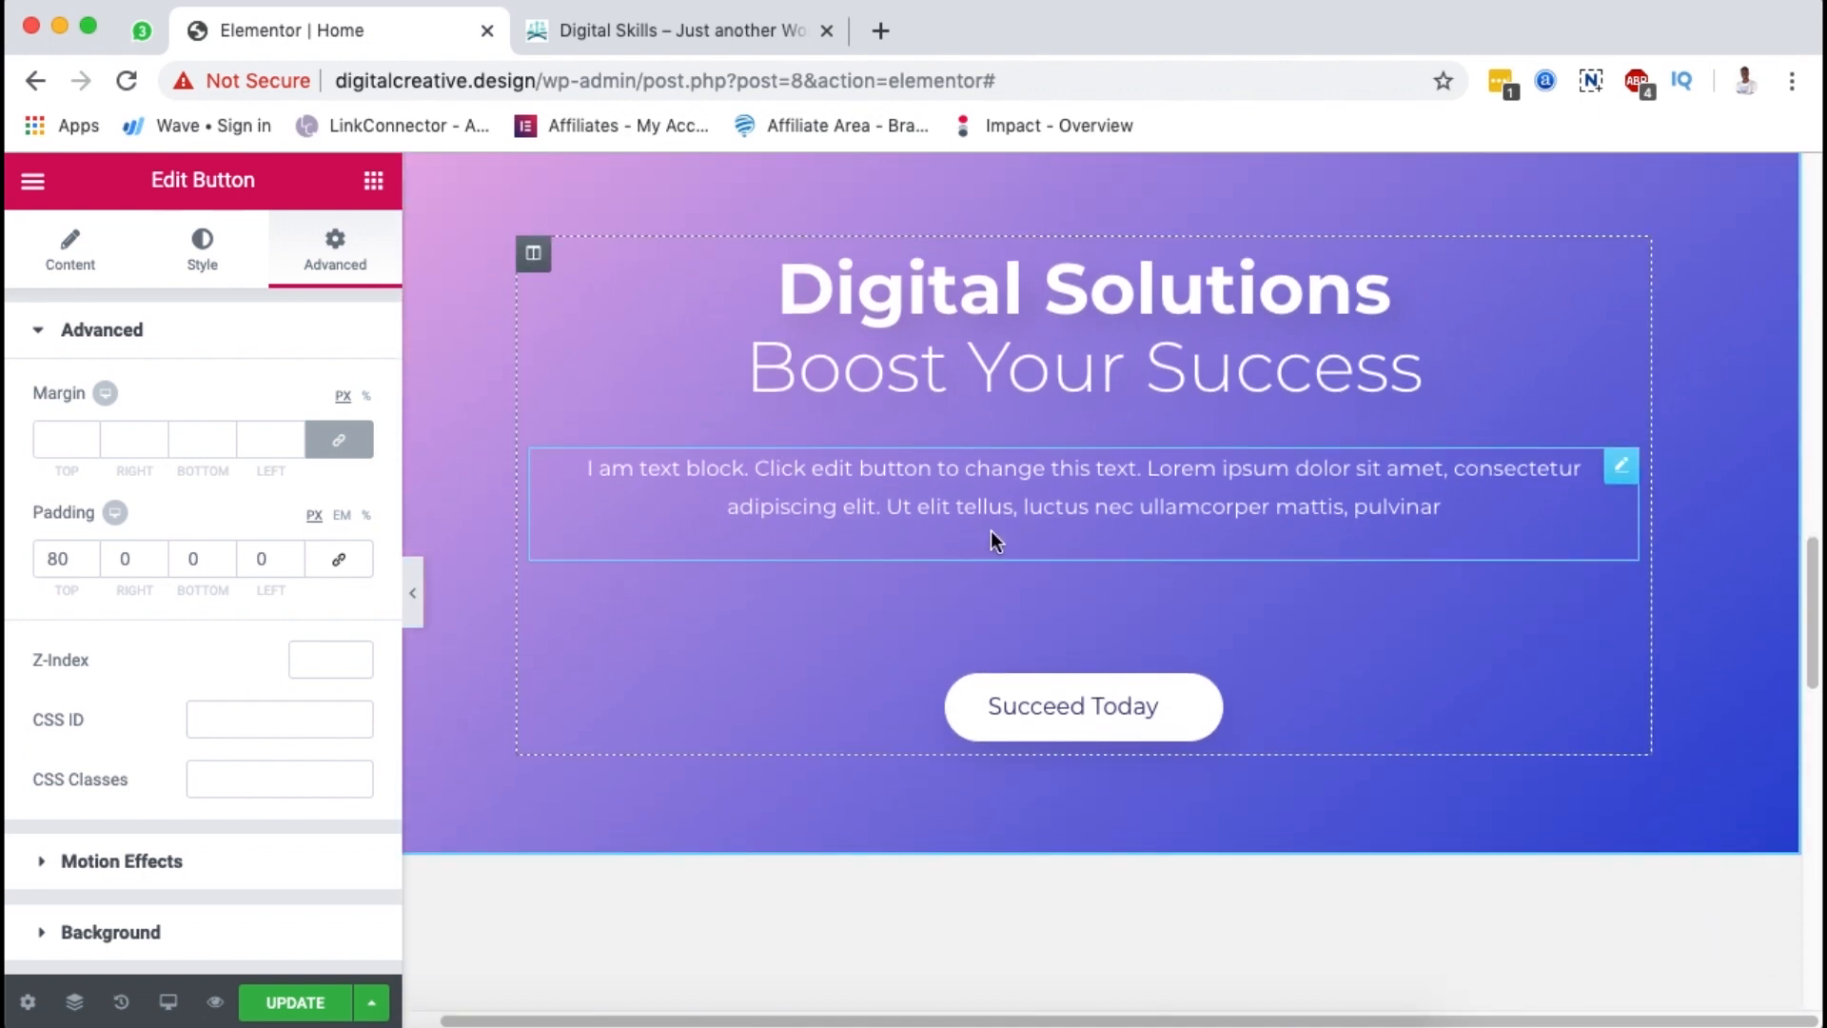
pyautogui.scroll(3, 990, 539)
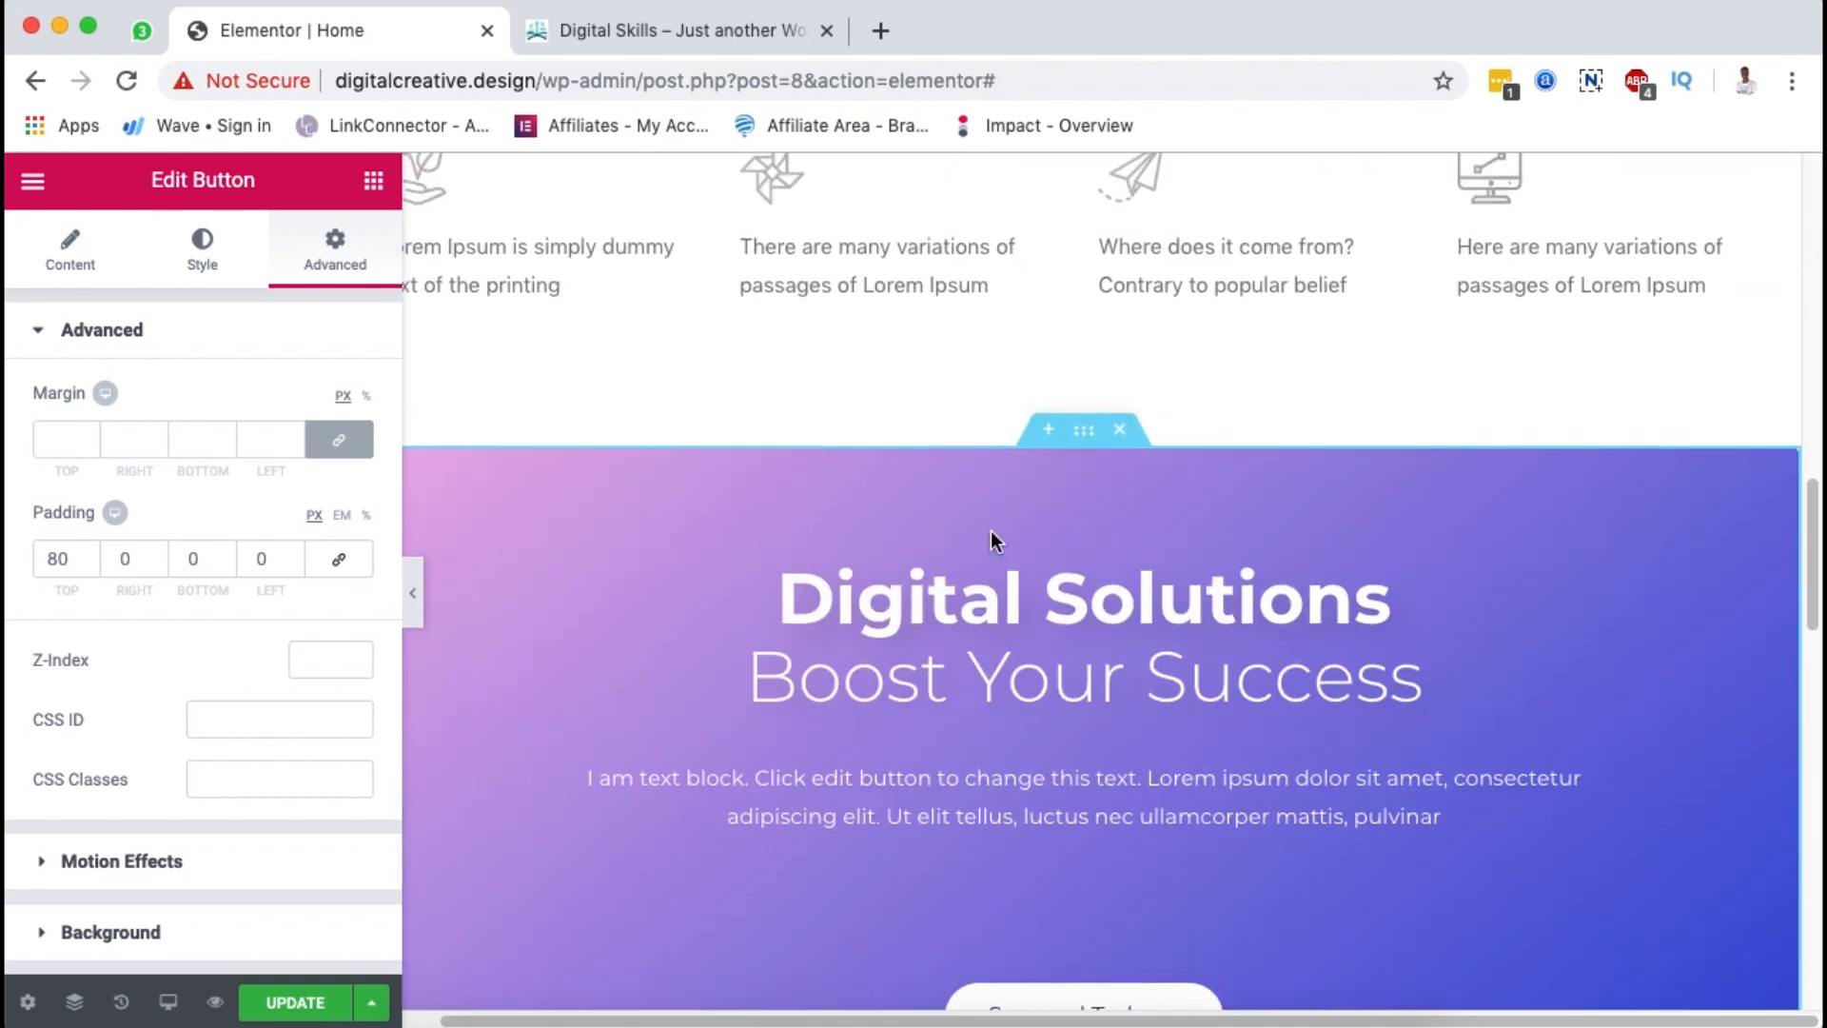
pyautogui.click(1084, 433)
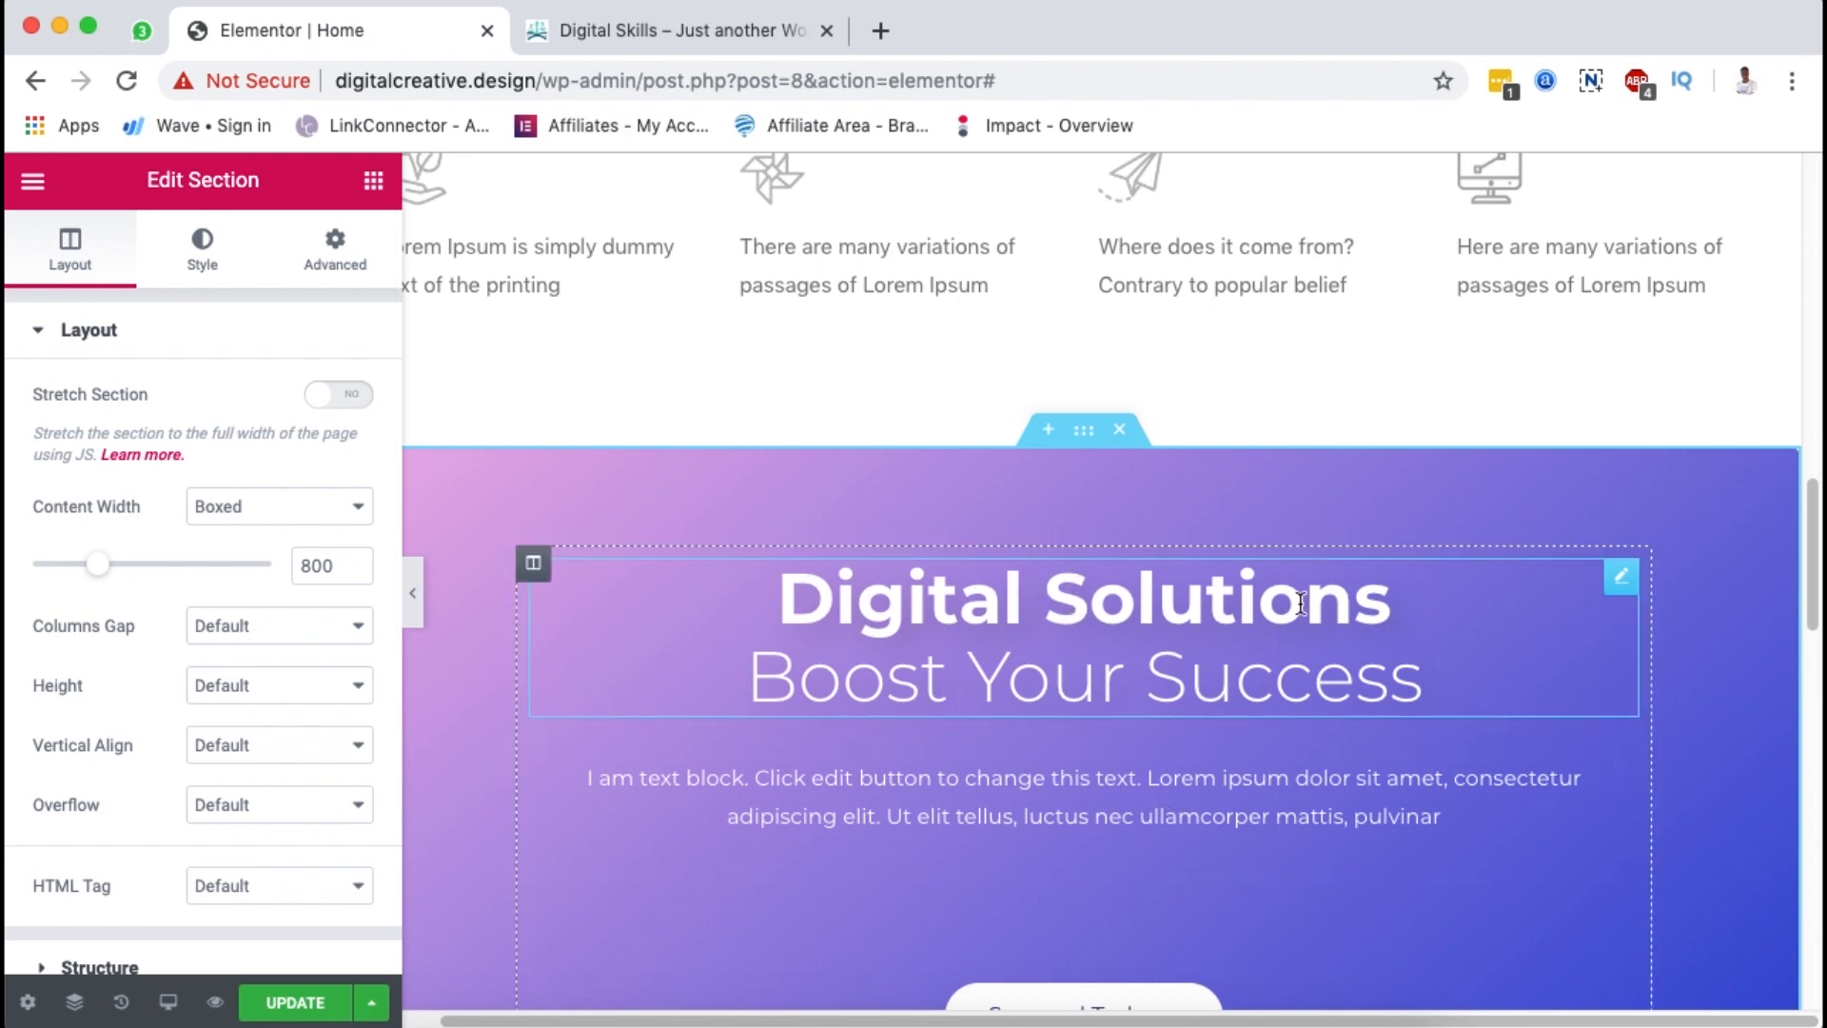
pyautogui.scroll(-4, 1043, 748)
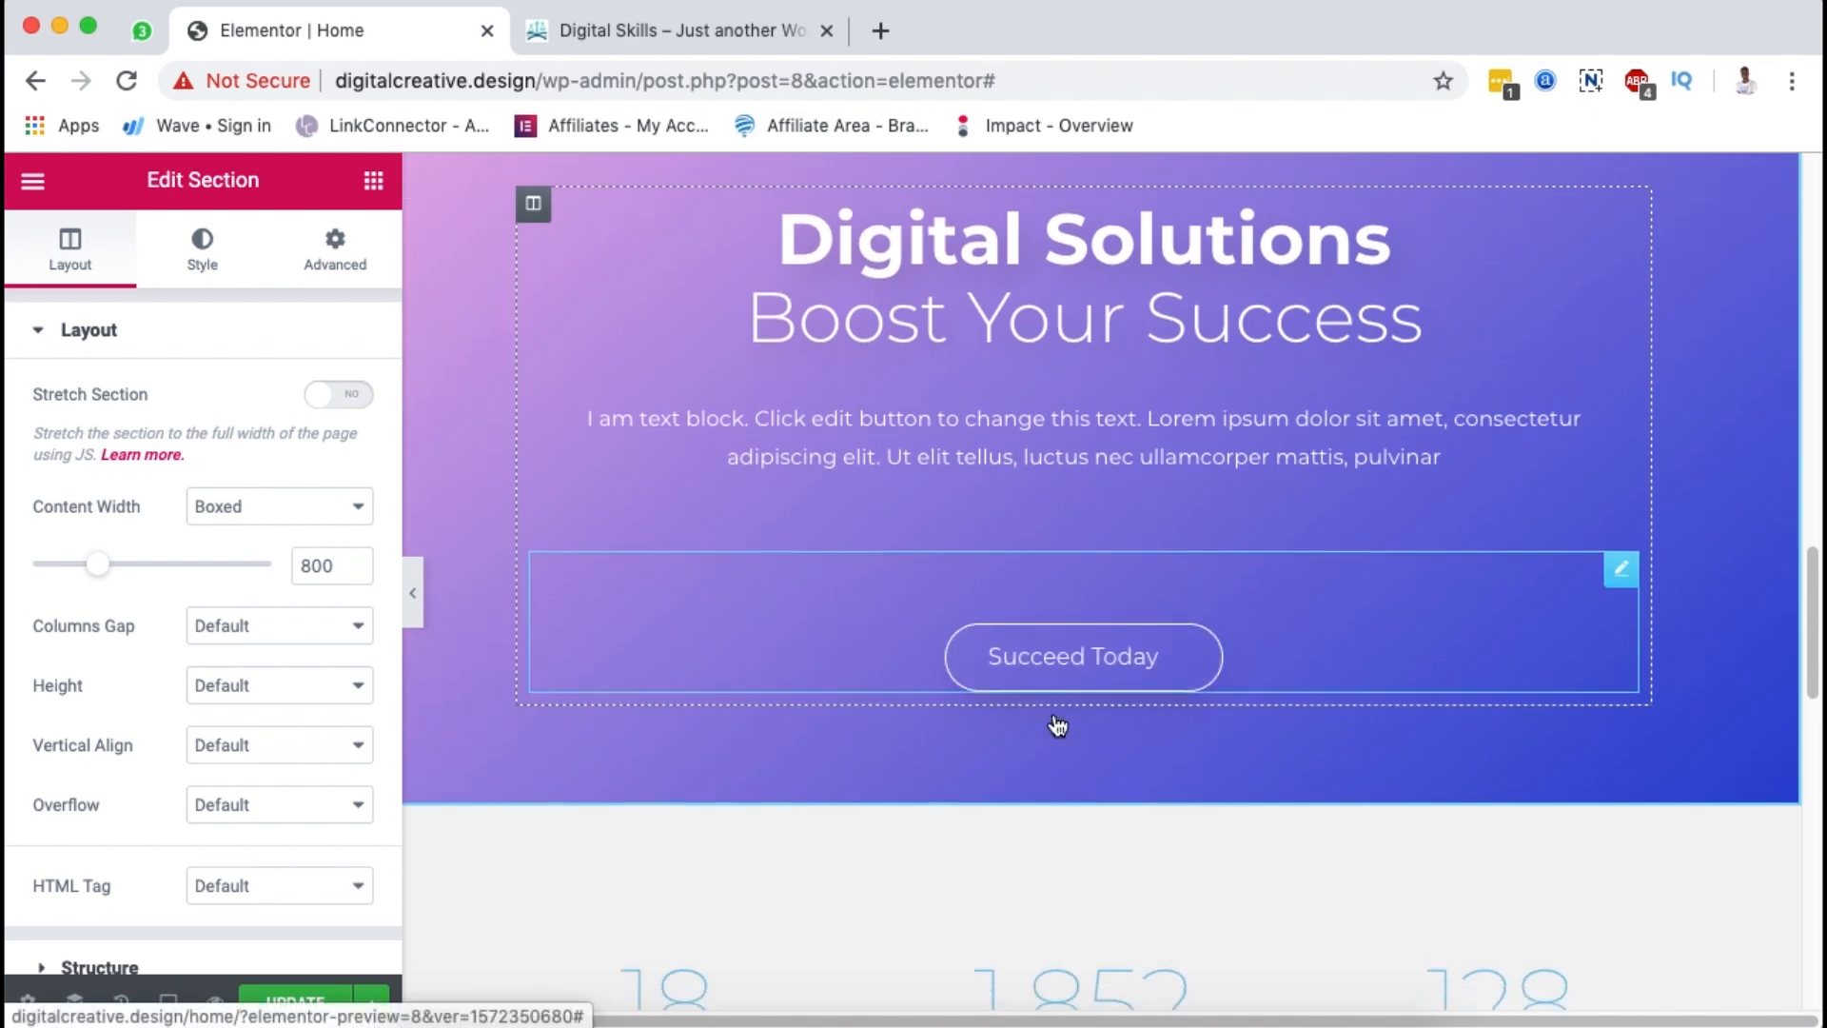
pyautogui.scroll(-5, 1056, 725)
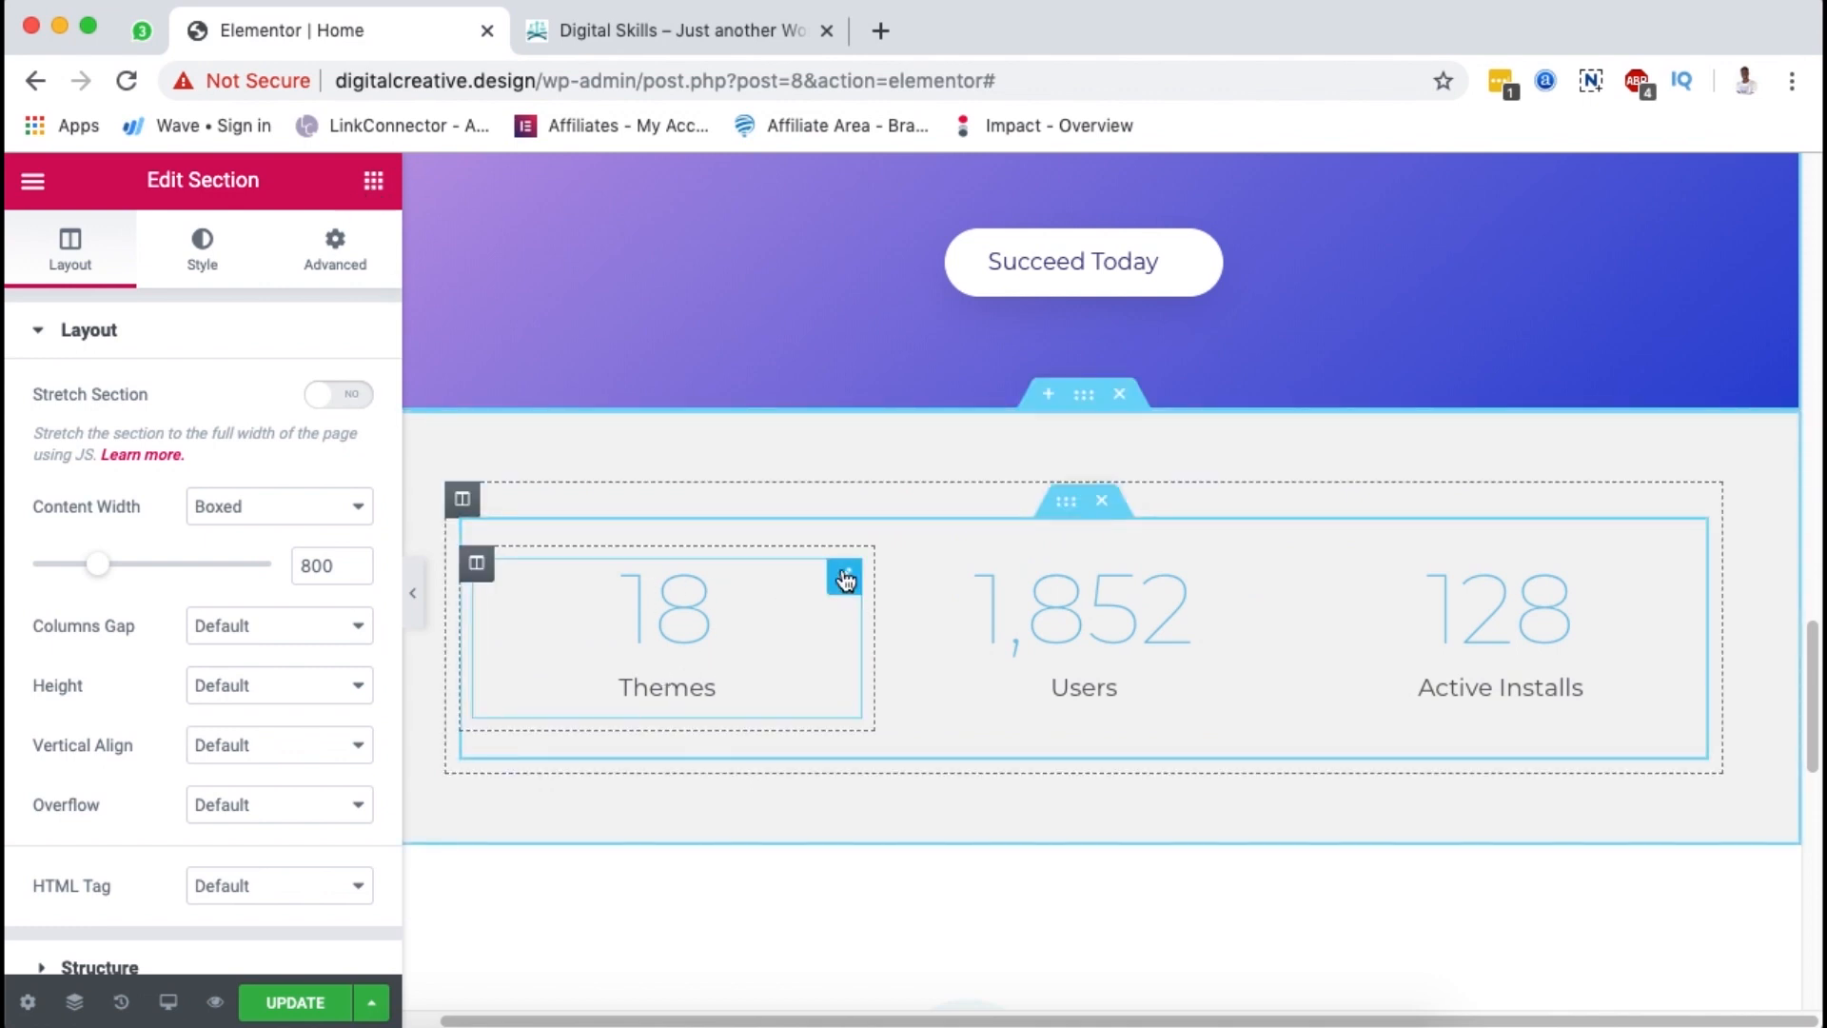
# Step: Open the Themes counter's settings and search the widget list for "coun"
pyautogui.click(843, 578)
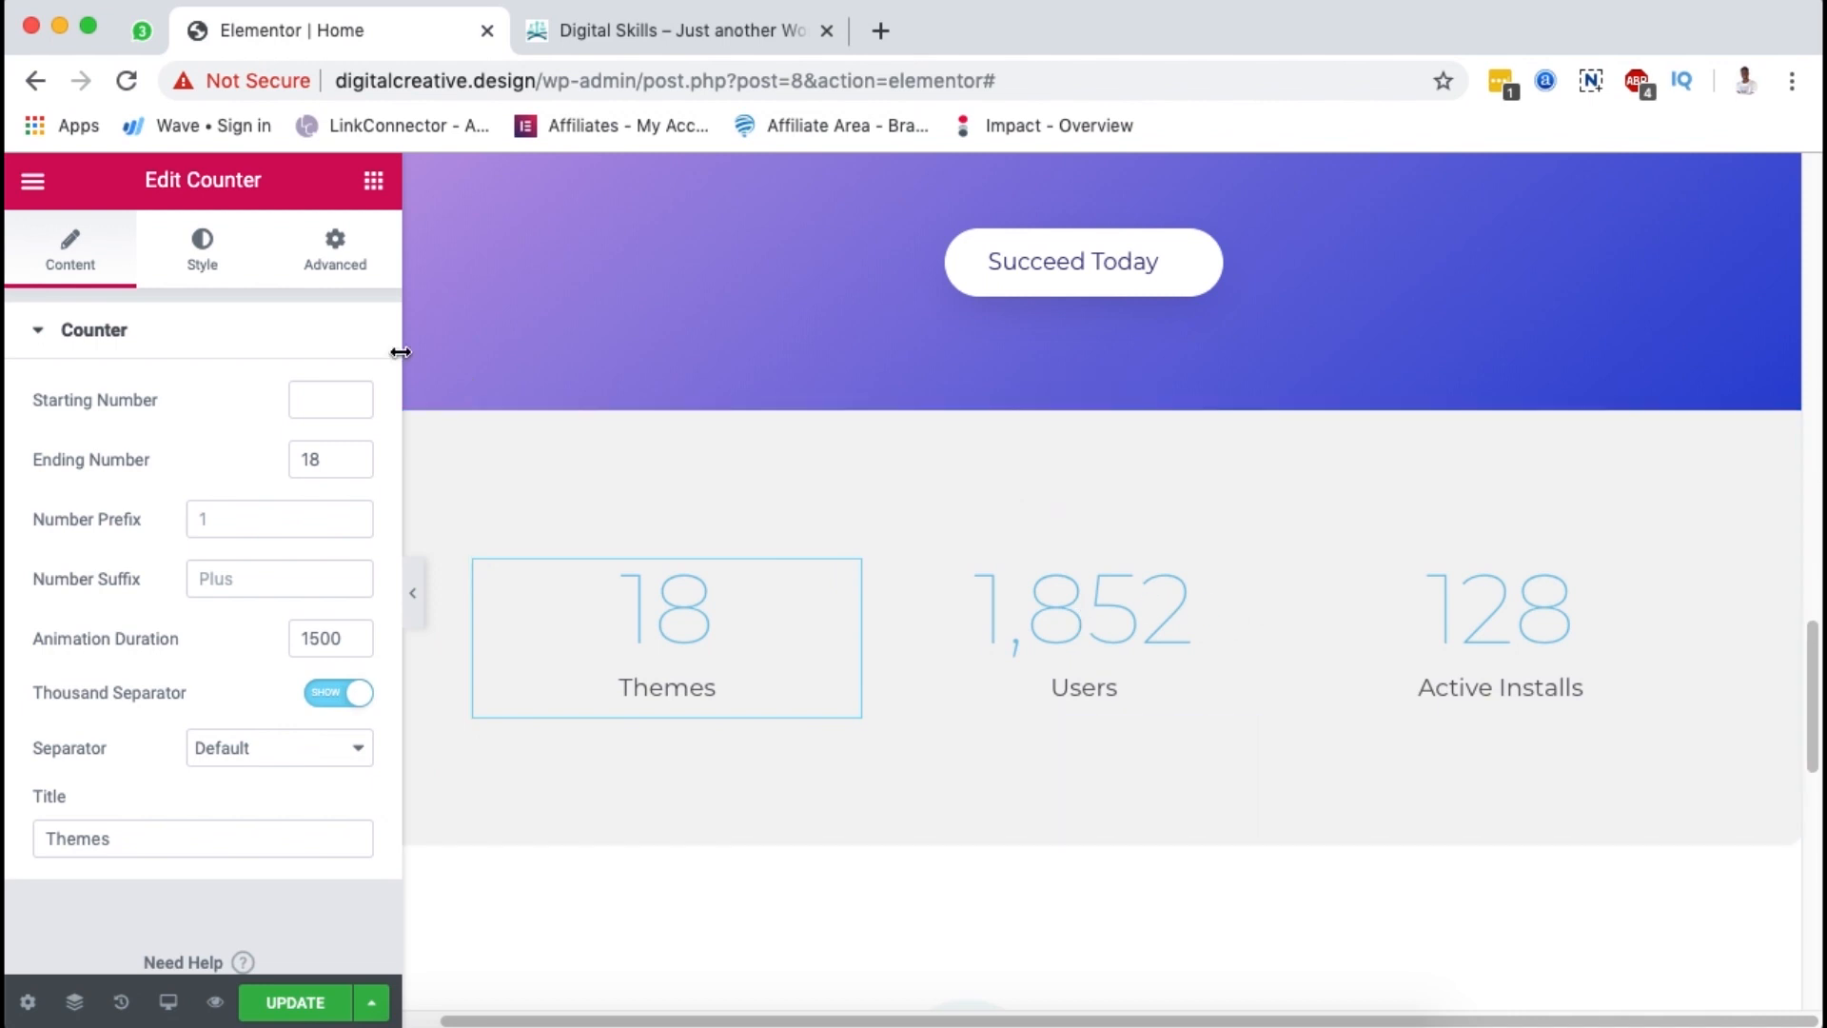
pyautogui.click(372, 181)
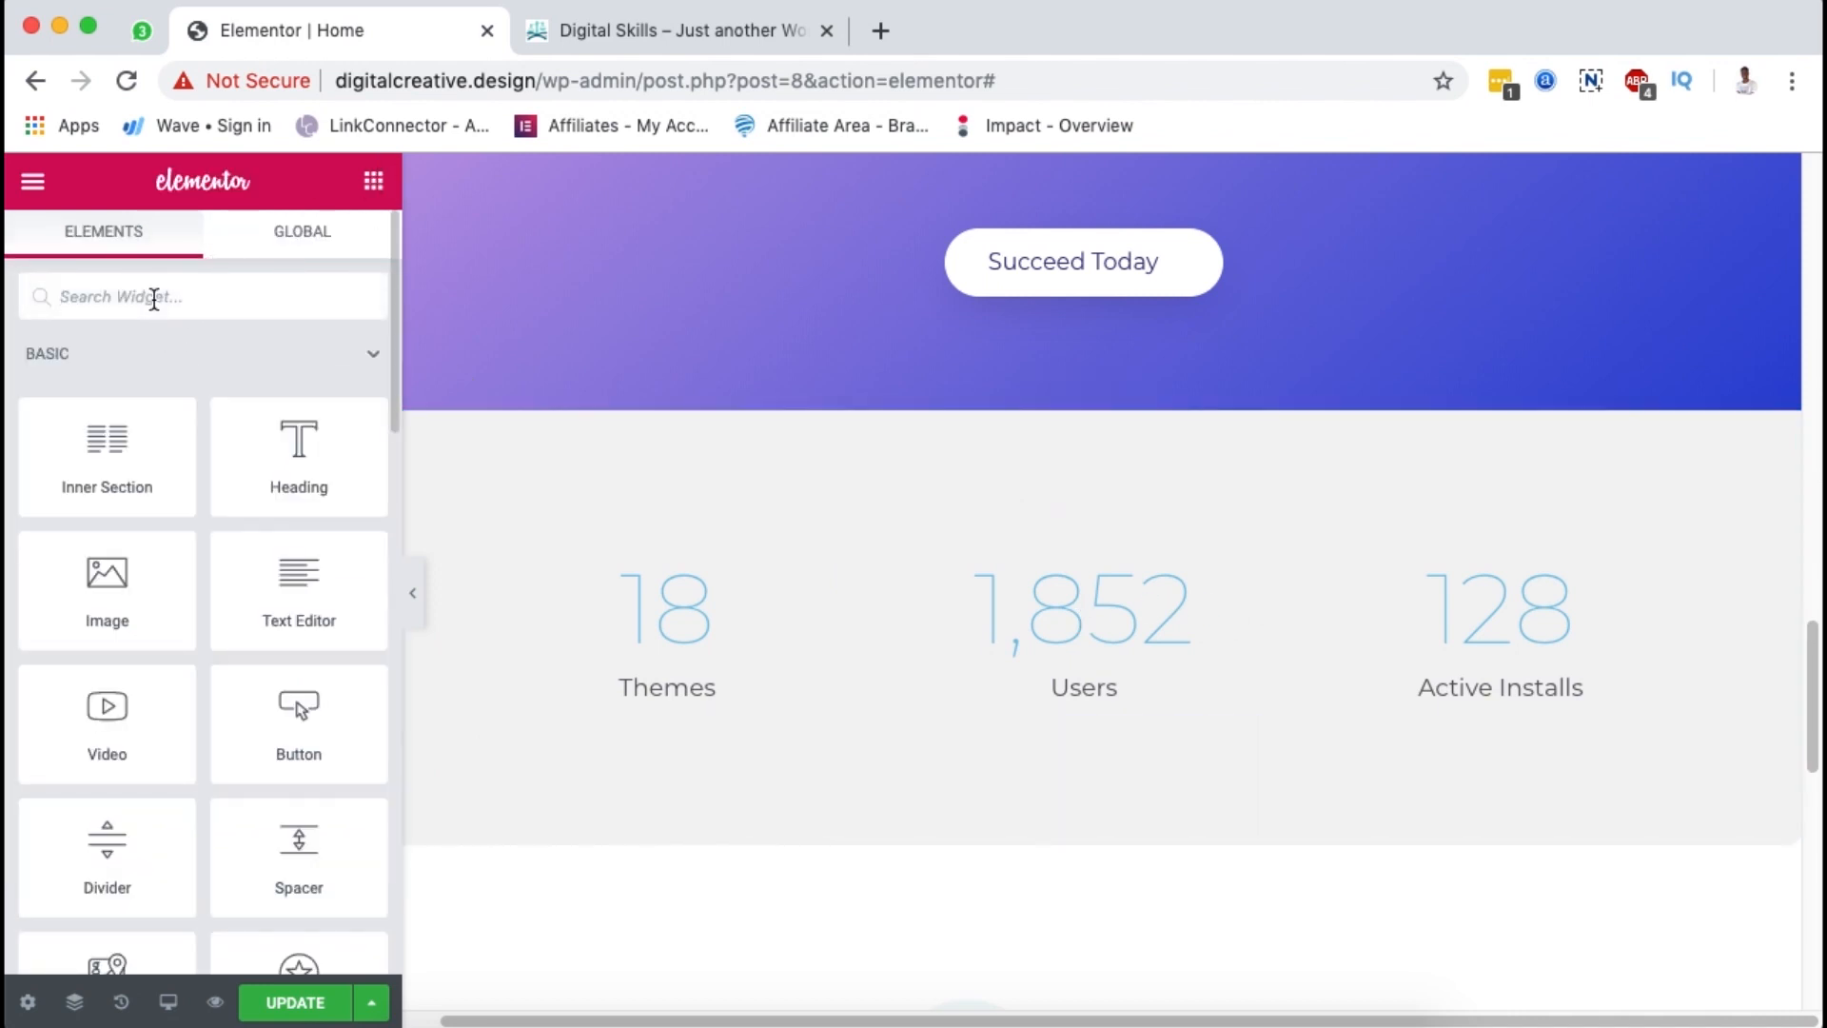
pyautogui.write('coun')
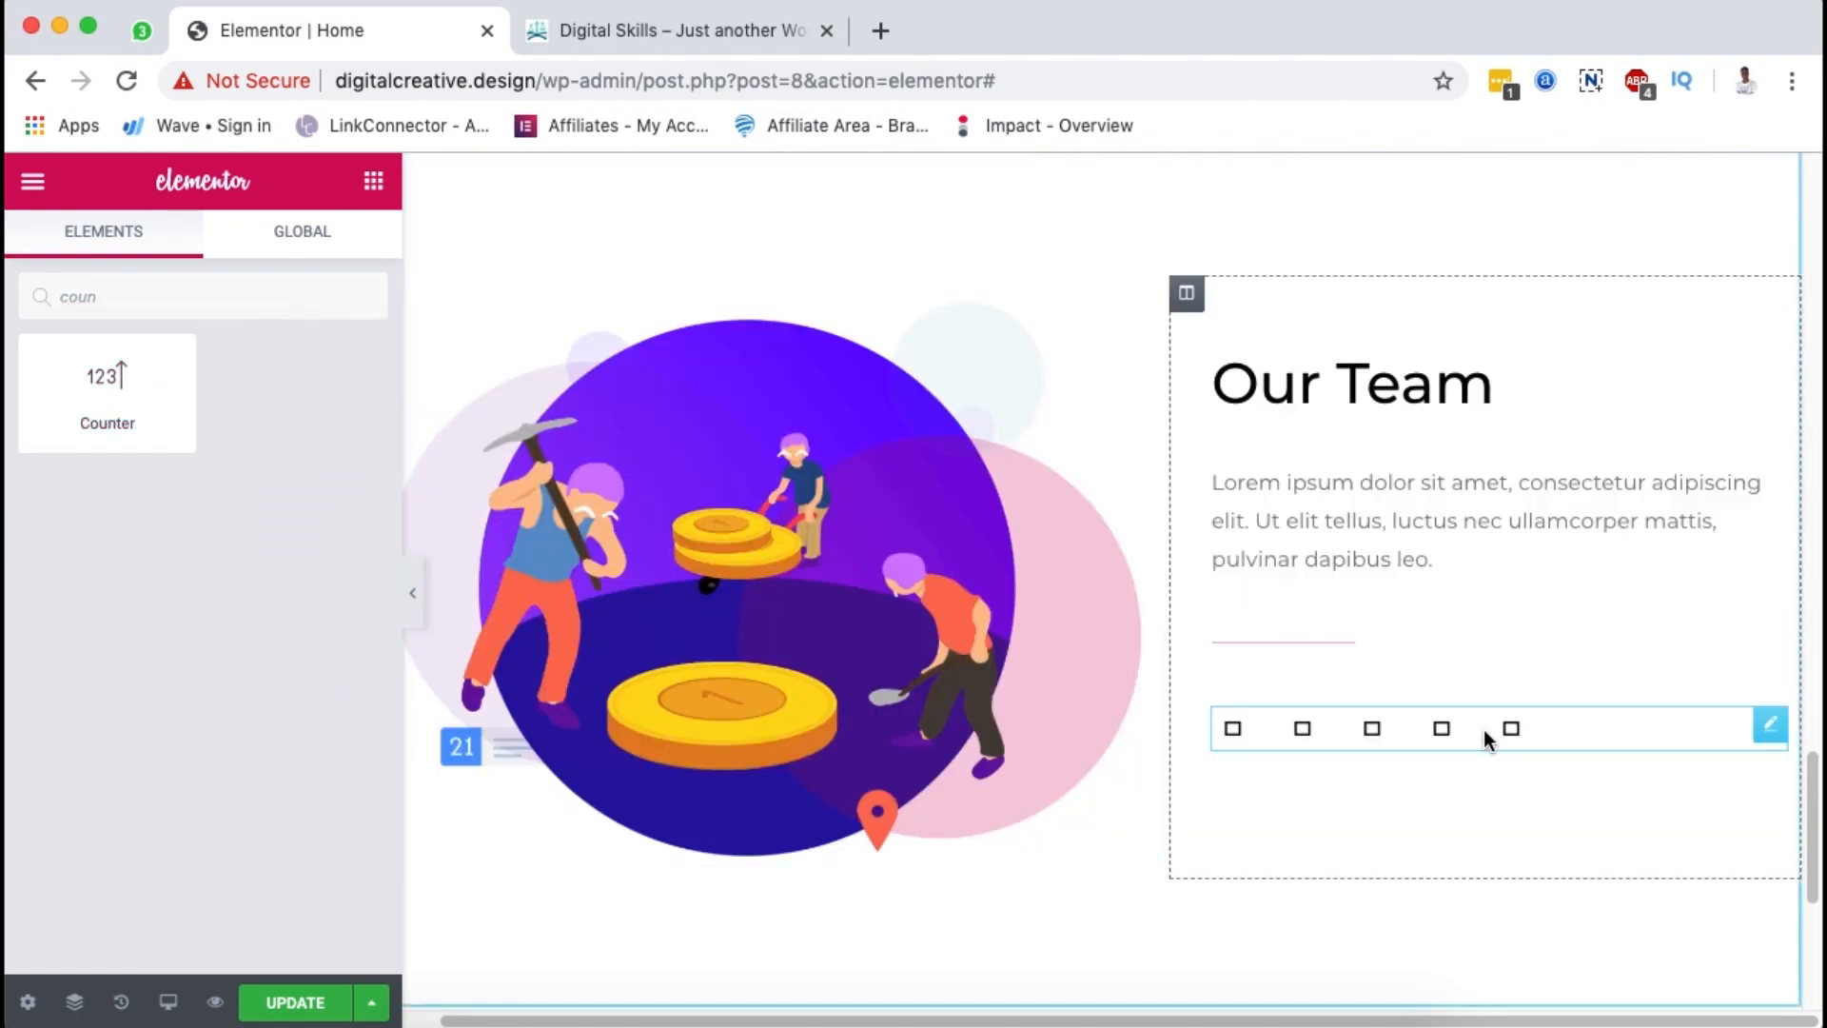
# Step: Insert the white Team Section Slide block from the template library at the end of the page and delete its duplicate copy
pyautogui.scroll(-4, 1167, 657)
pyautogui.scroll(2, 1167, 656)
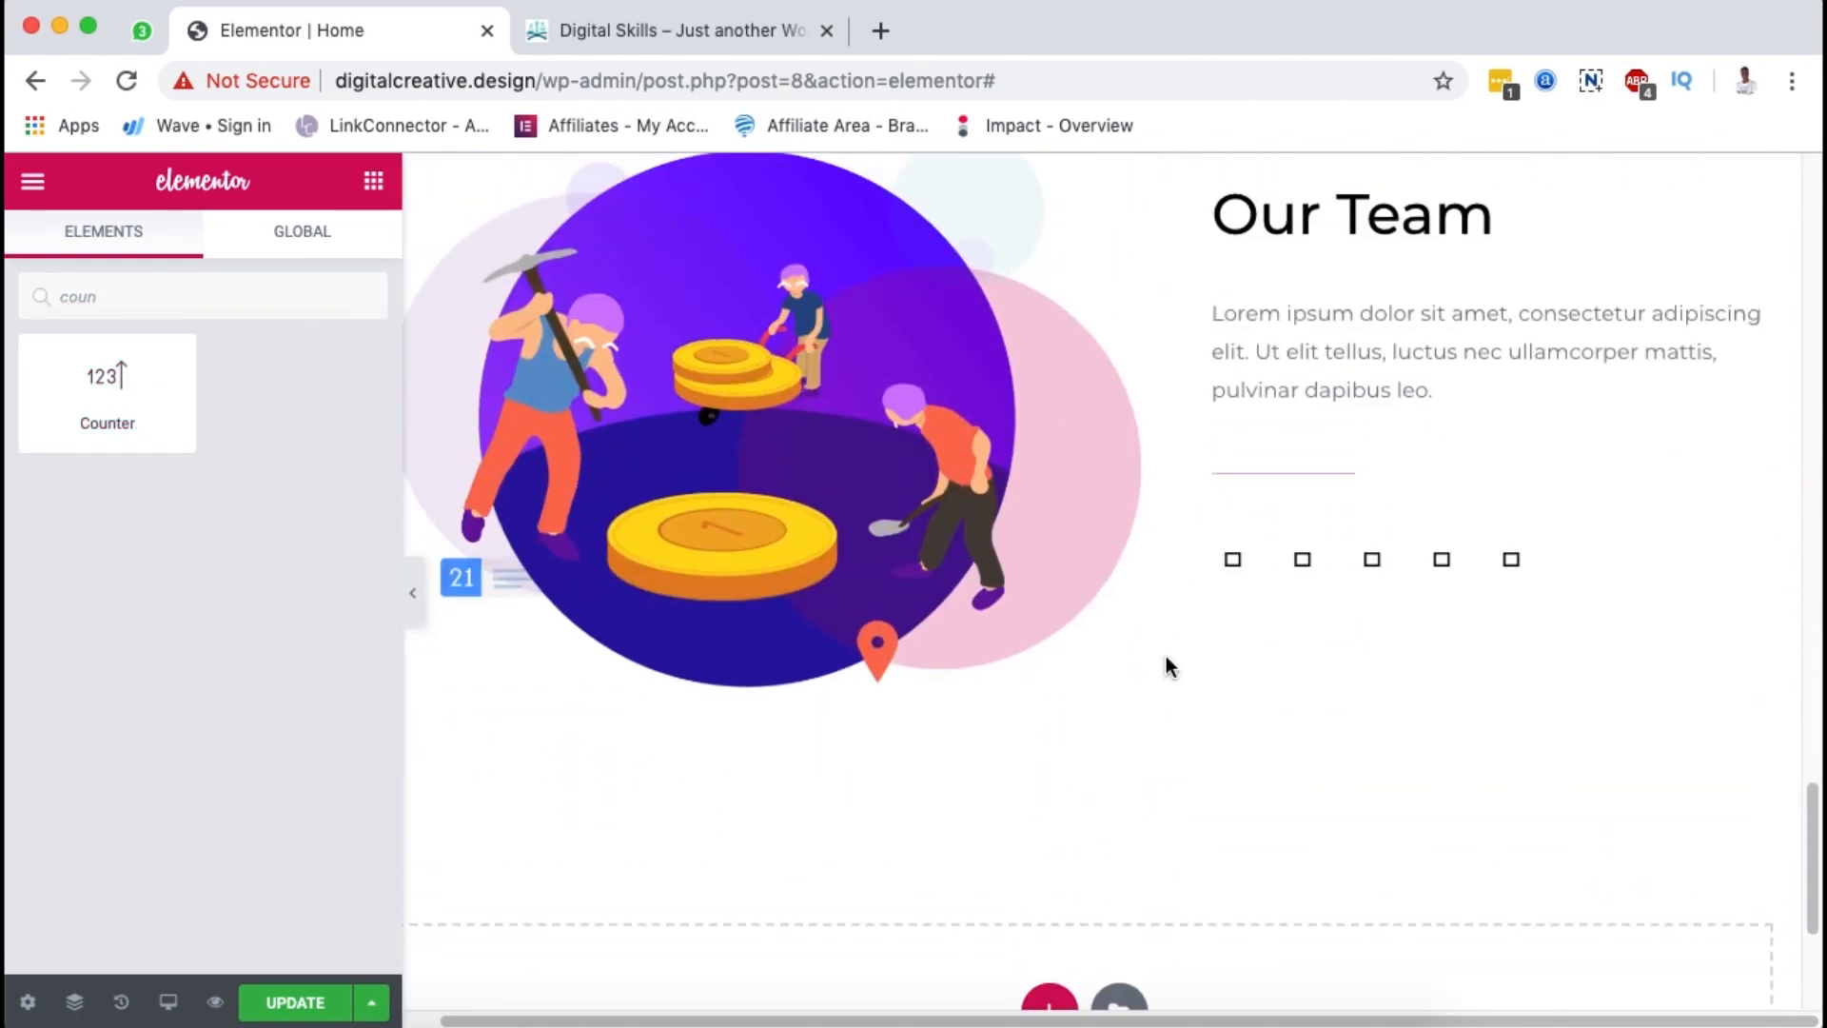
pyautogui.scroll(-3, 1362, 514)
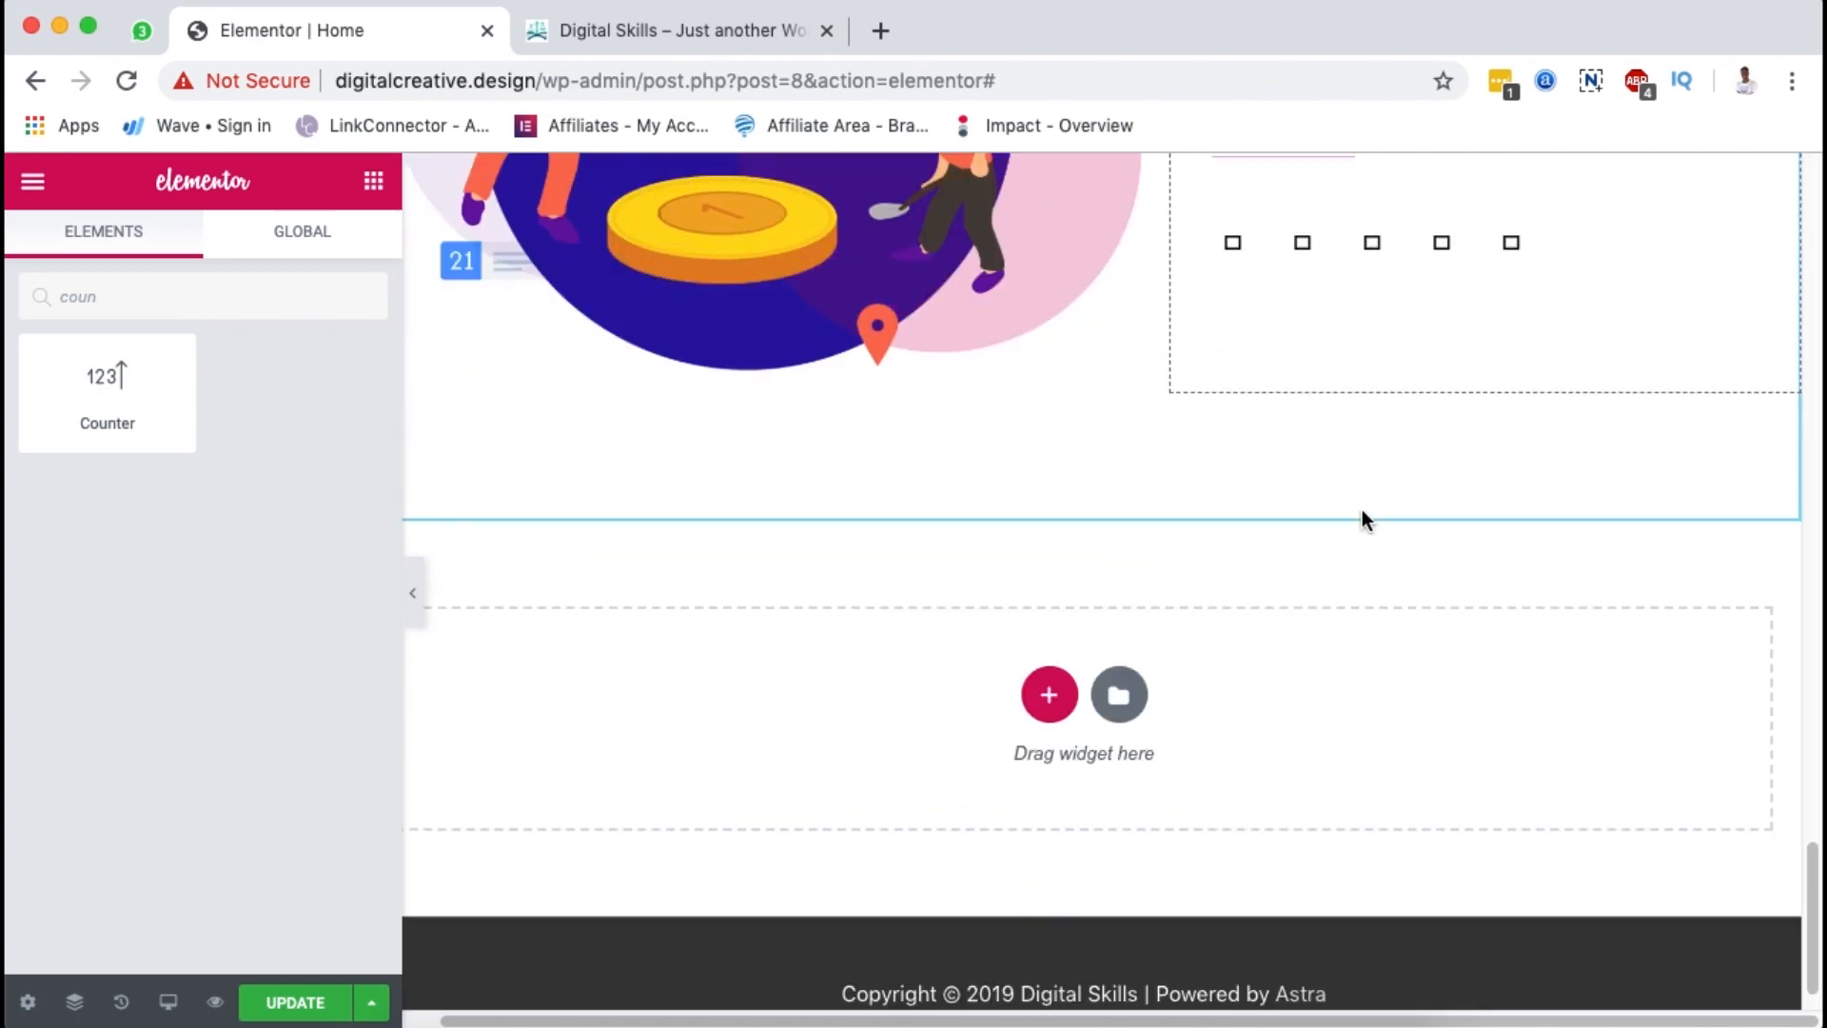
pyautogui.scroll(8, 1362, 514)
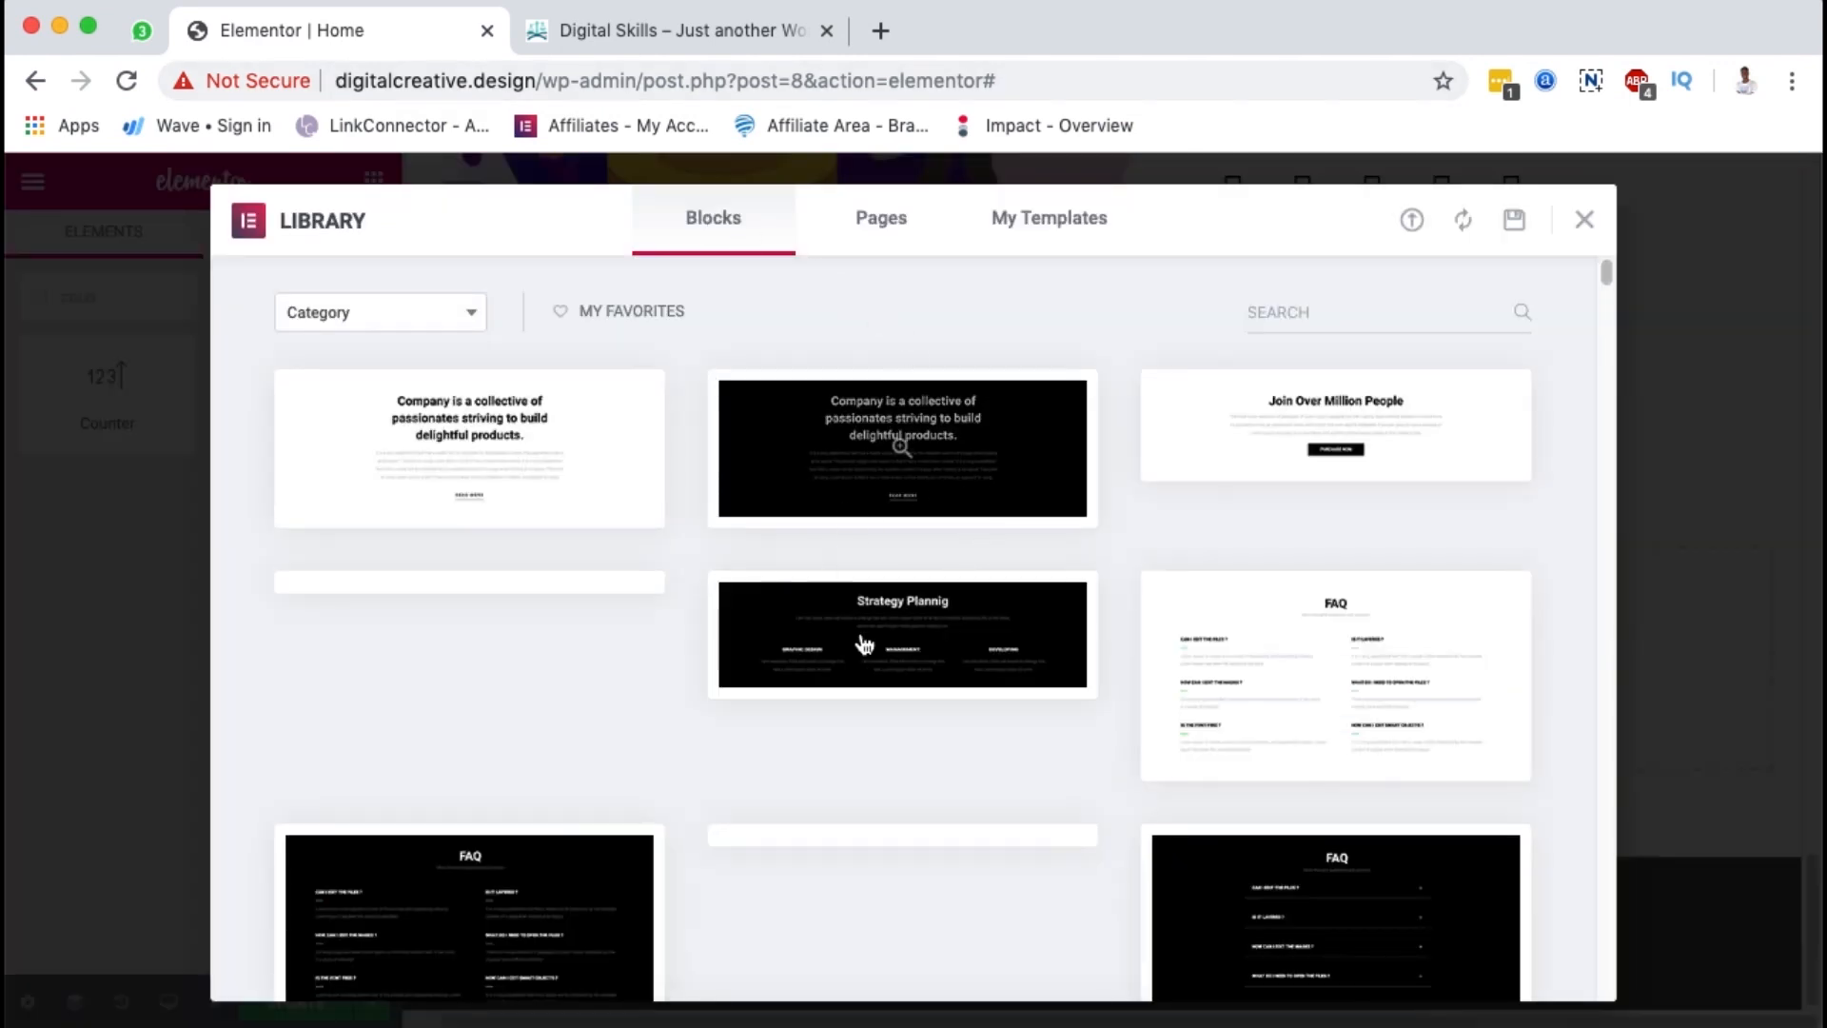
pyautogui.scroll(-9, 864, 645)
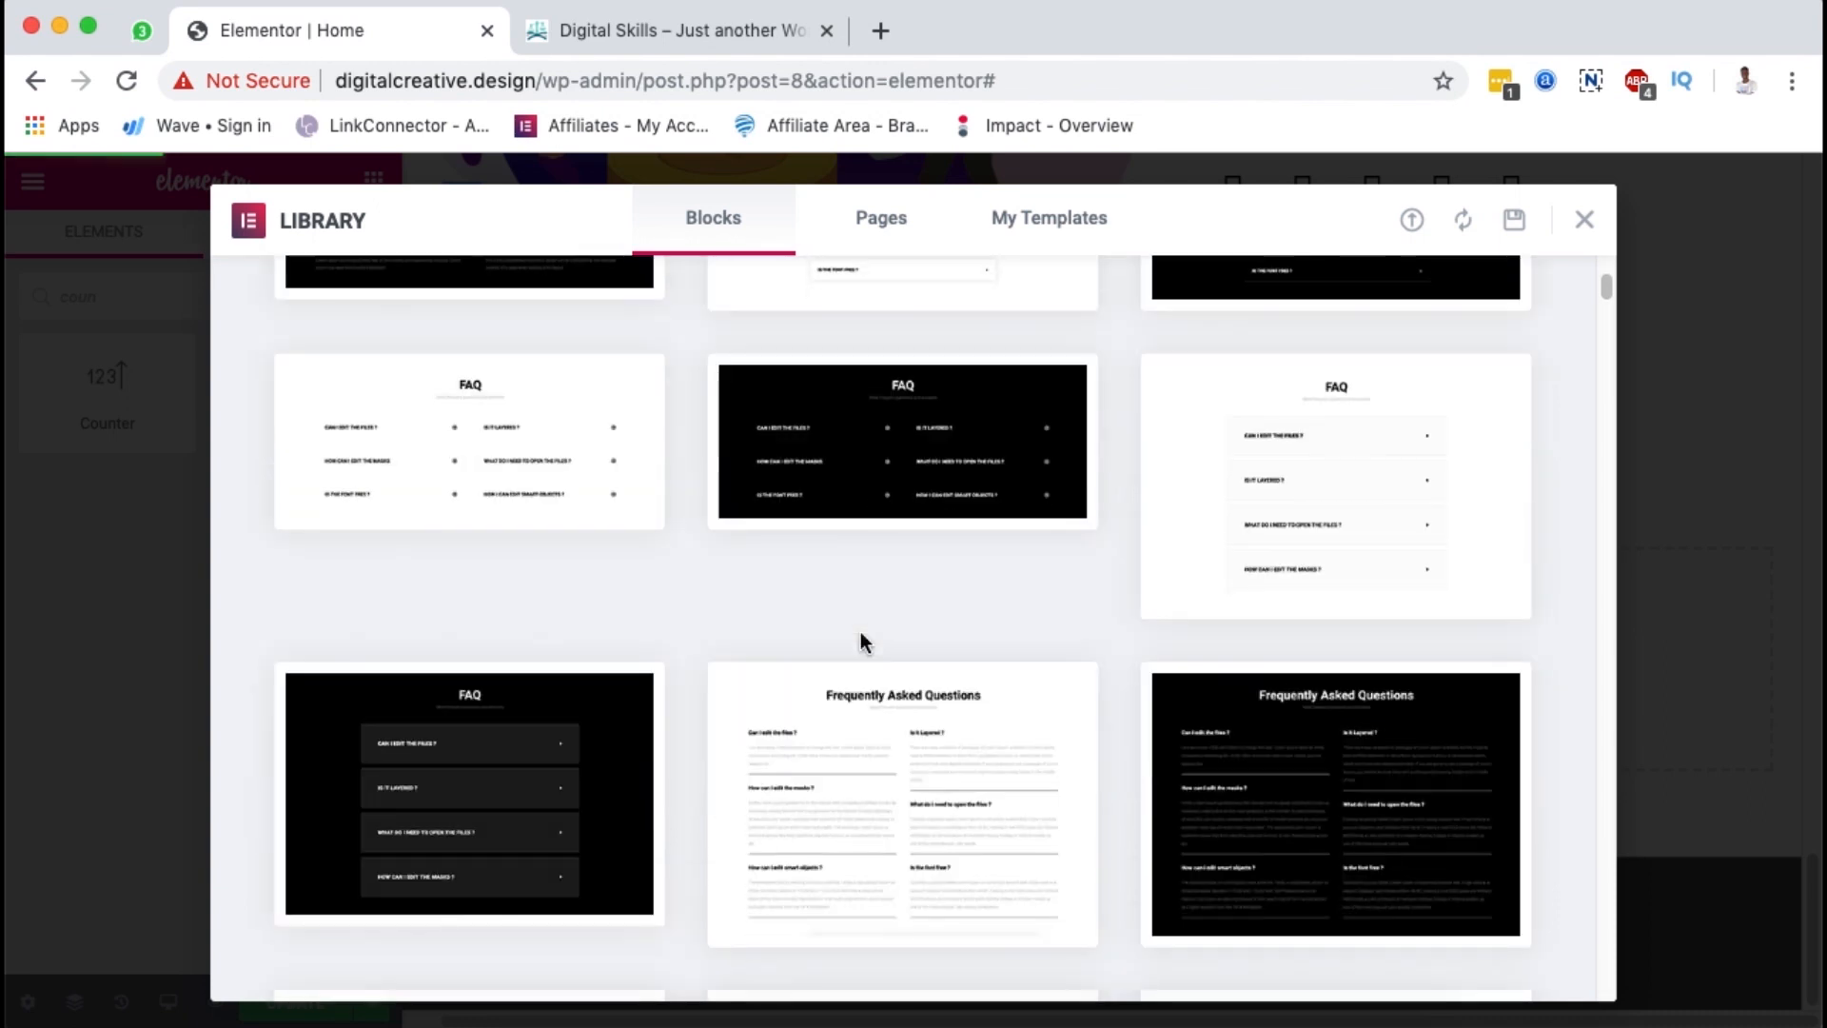
pyautogui.scroll(-15, 860, 631)
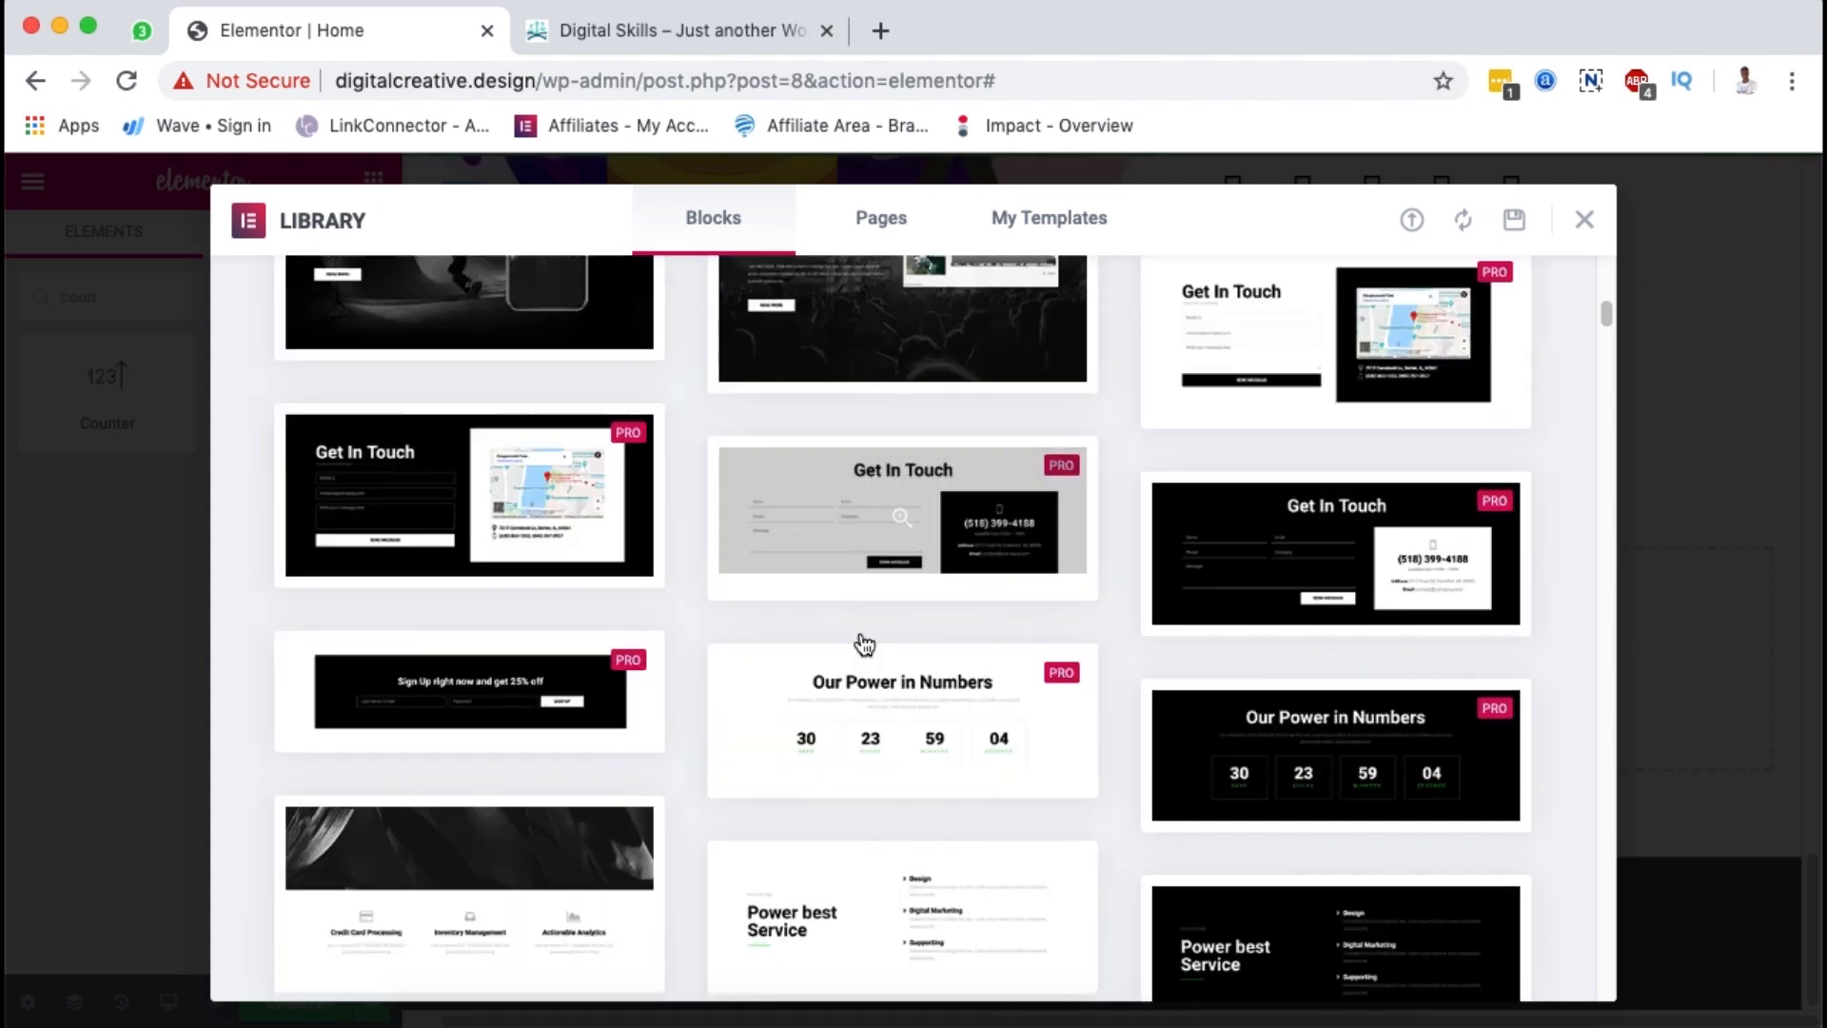
pyautogui.scroll(-4, 863, 644)
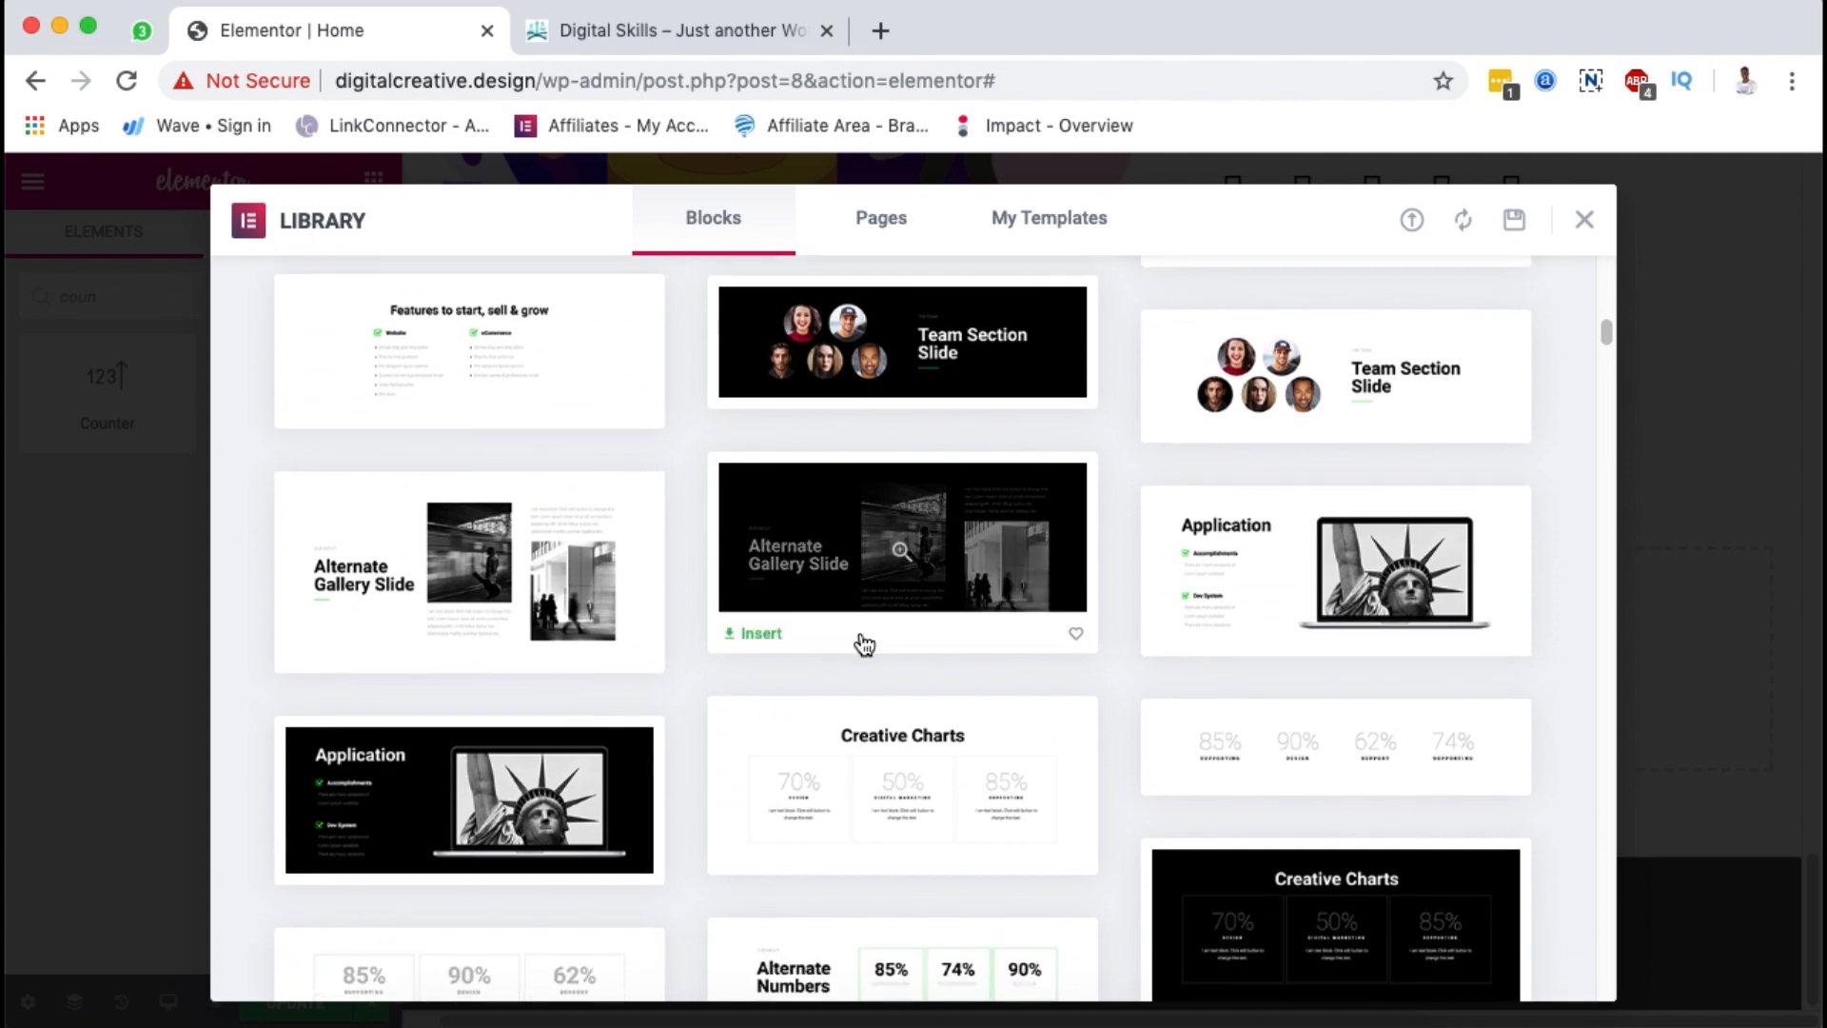
pyautogui.scroll(1, 860, 631)
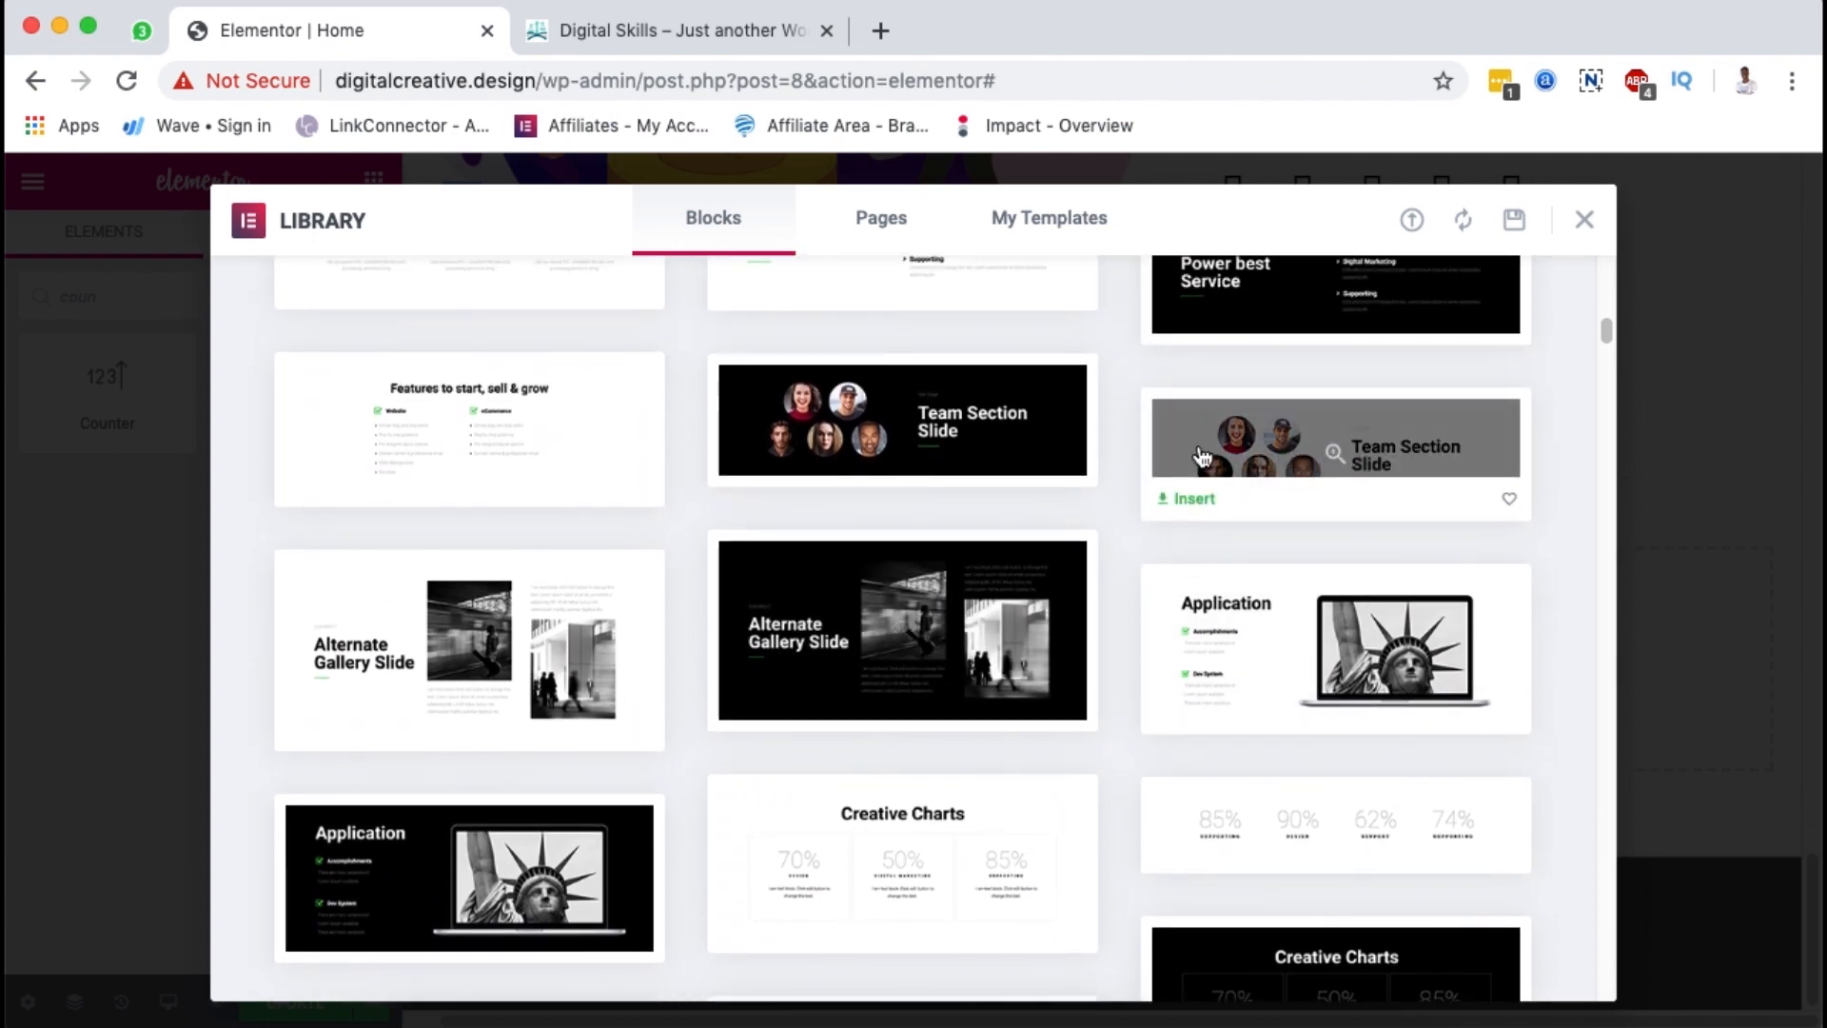
pyautogui.click(1332, 457)
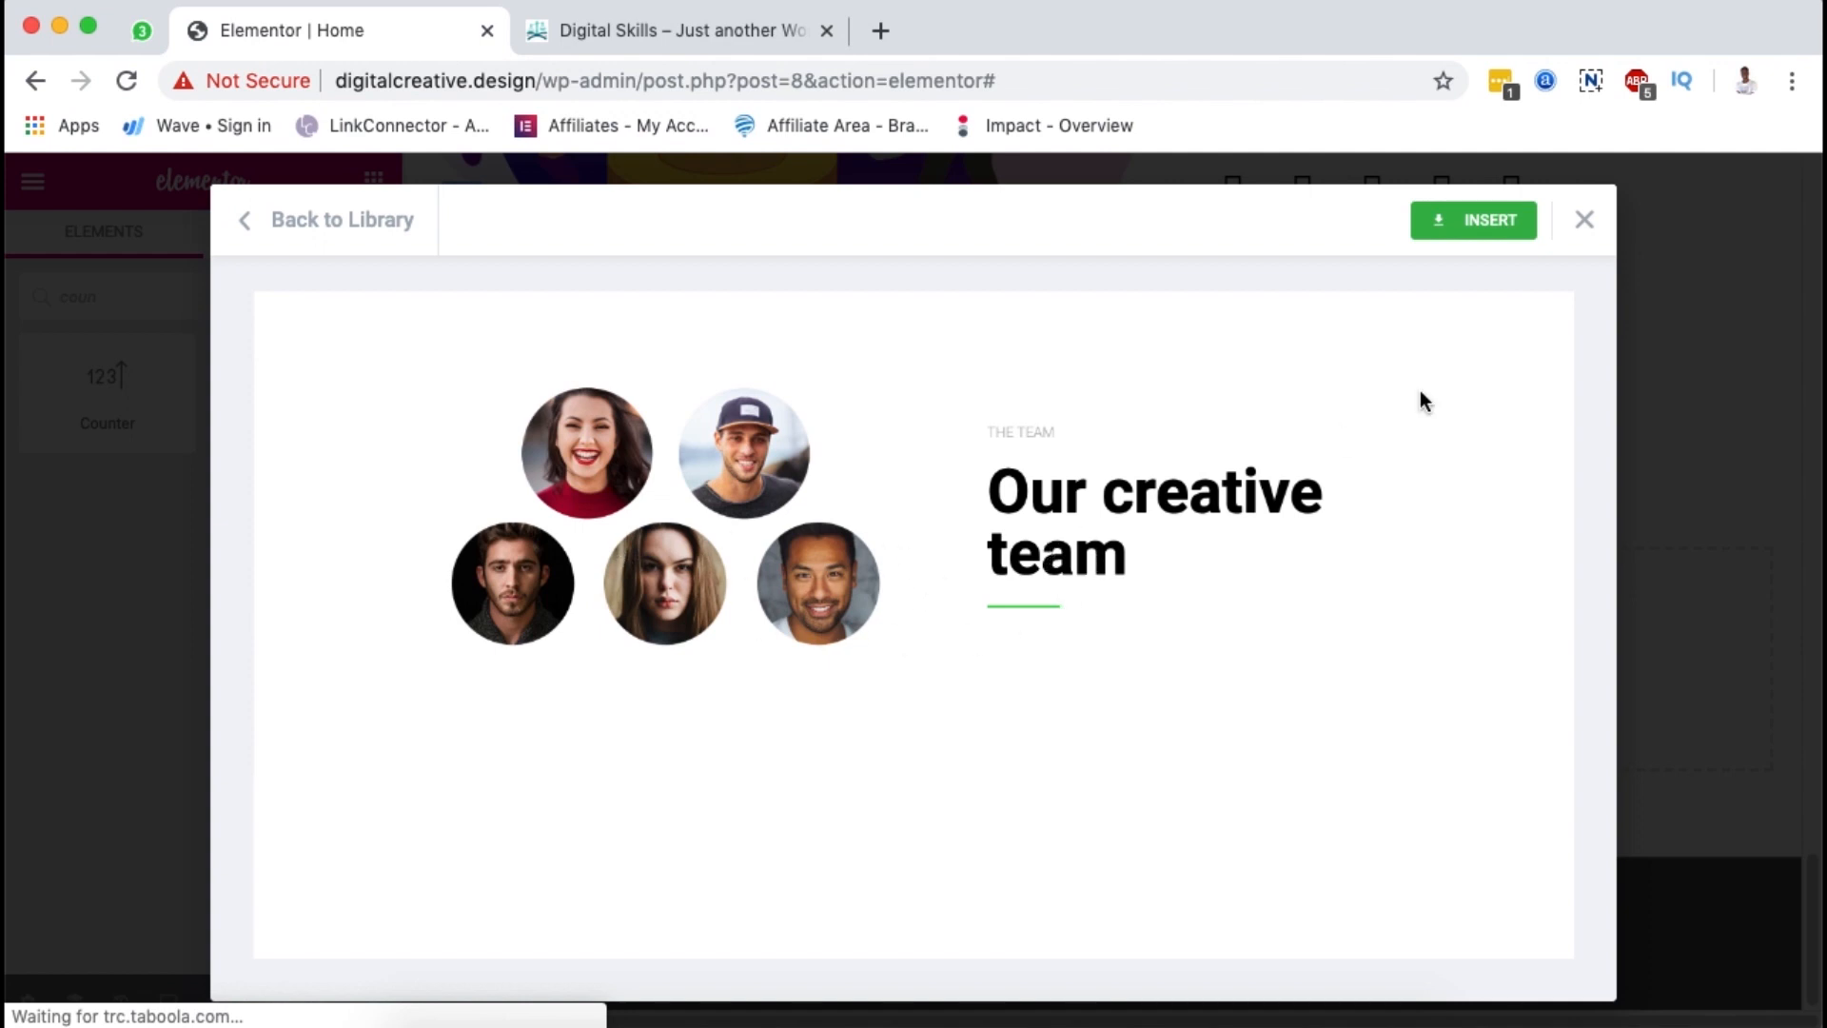
pyautogui.click(1491, 226)
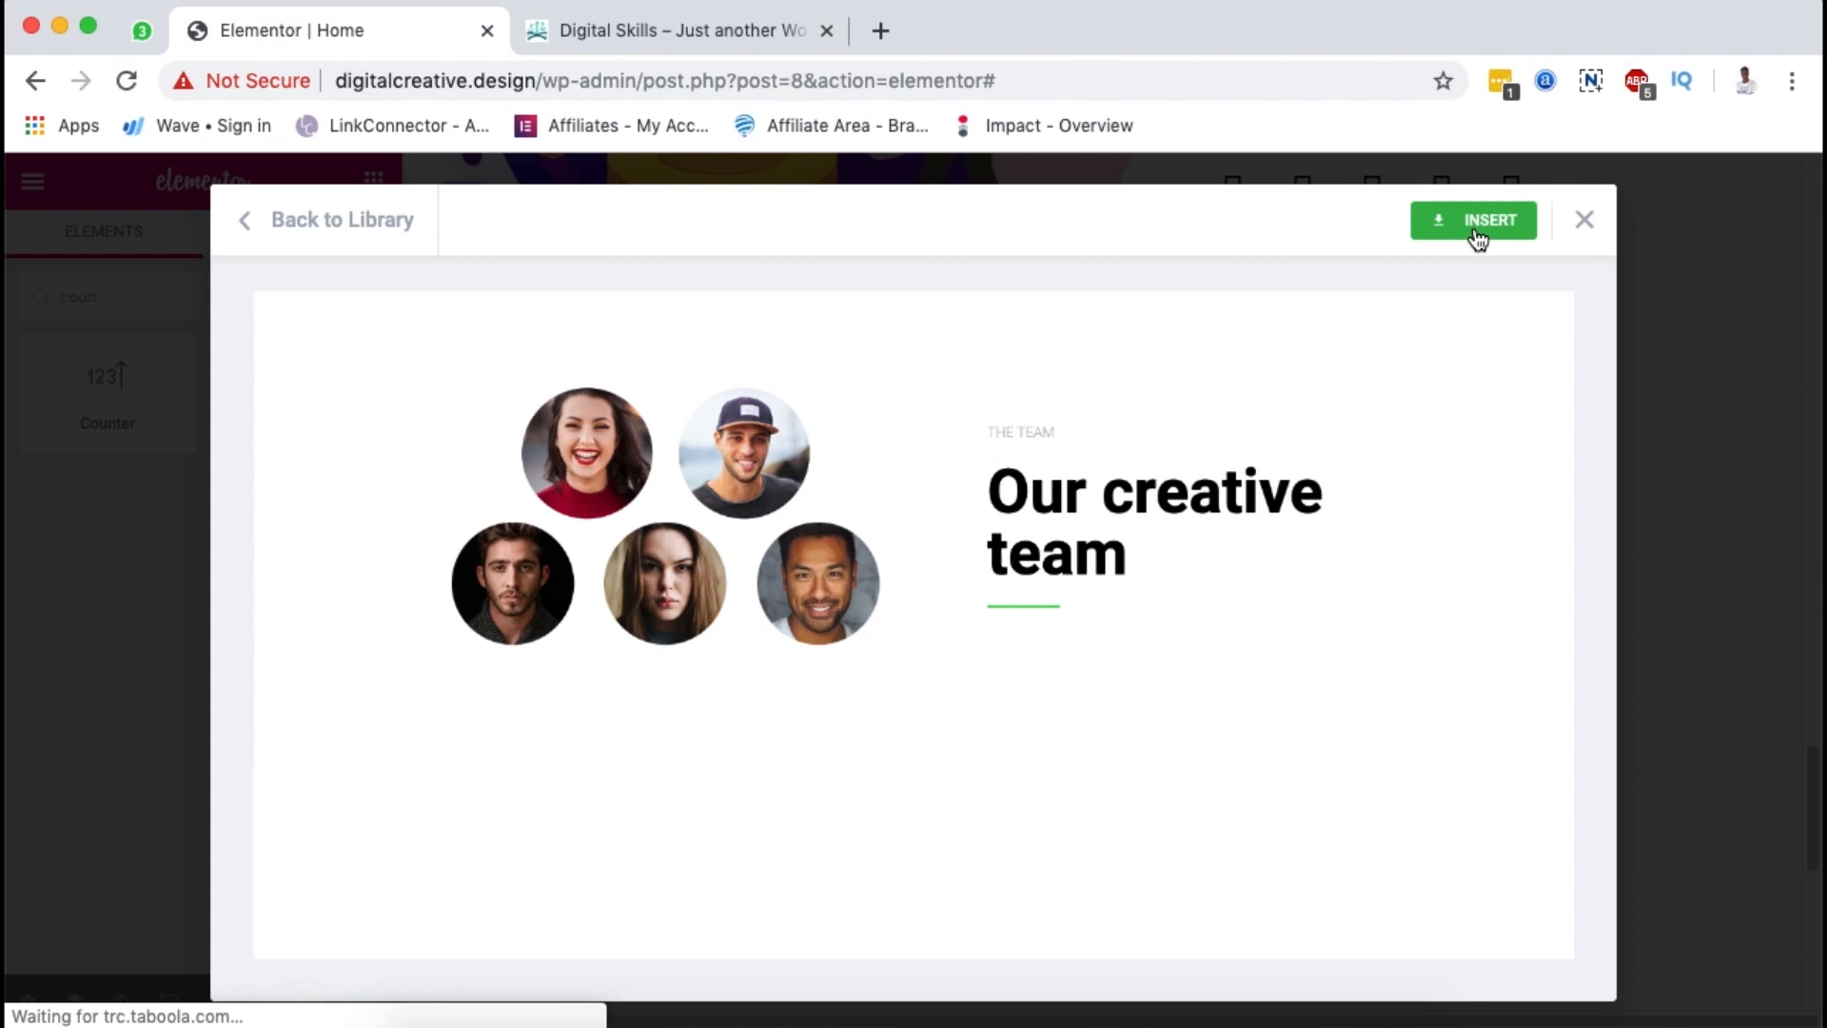
pyautogui.click(1481, 231)
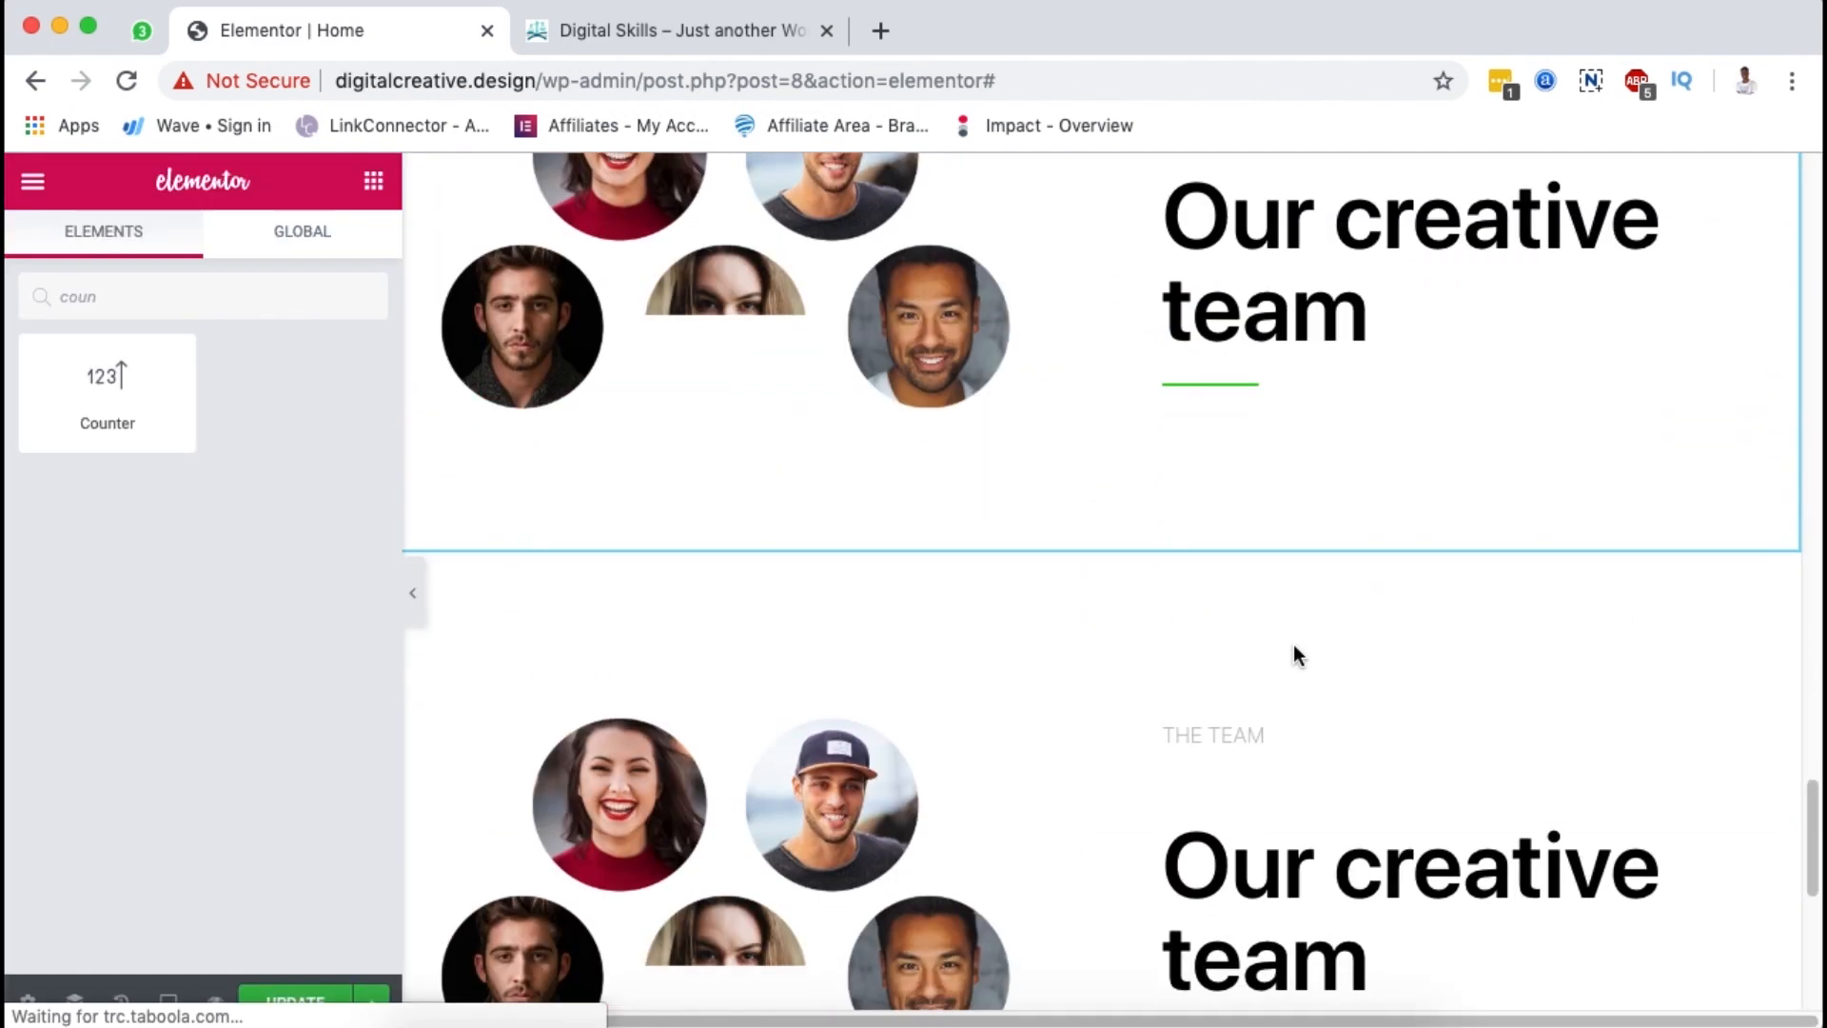
pyautogui.click(1123, 603)
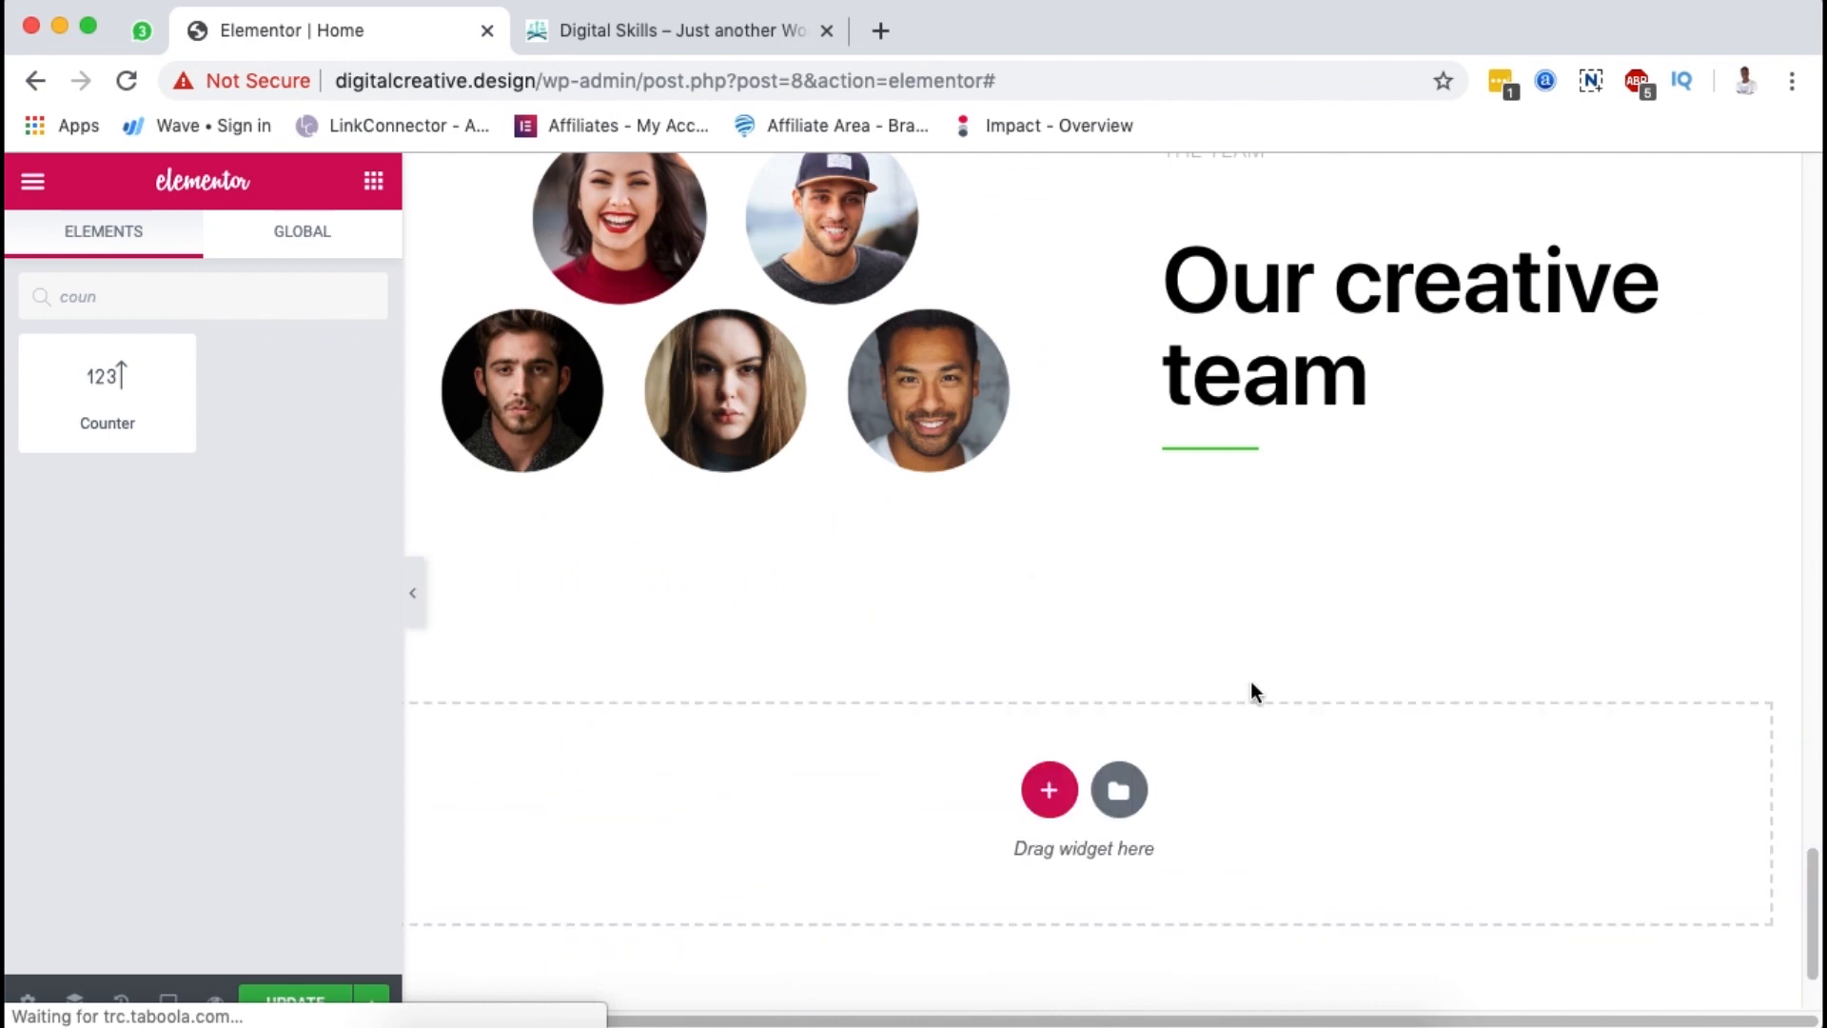
# Step: Open the Navigator and toggle the visibility of the Our creative team and Our Team sections to identify them
pyautogui.scroll(7, 1251, 681)
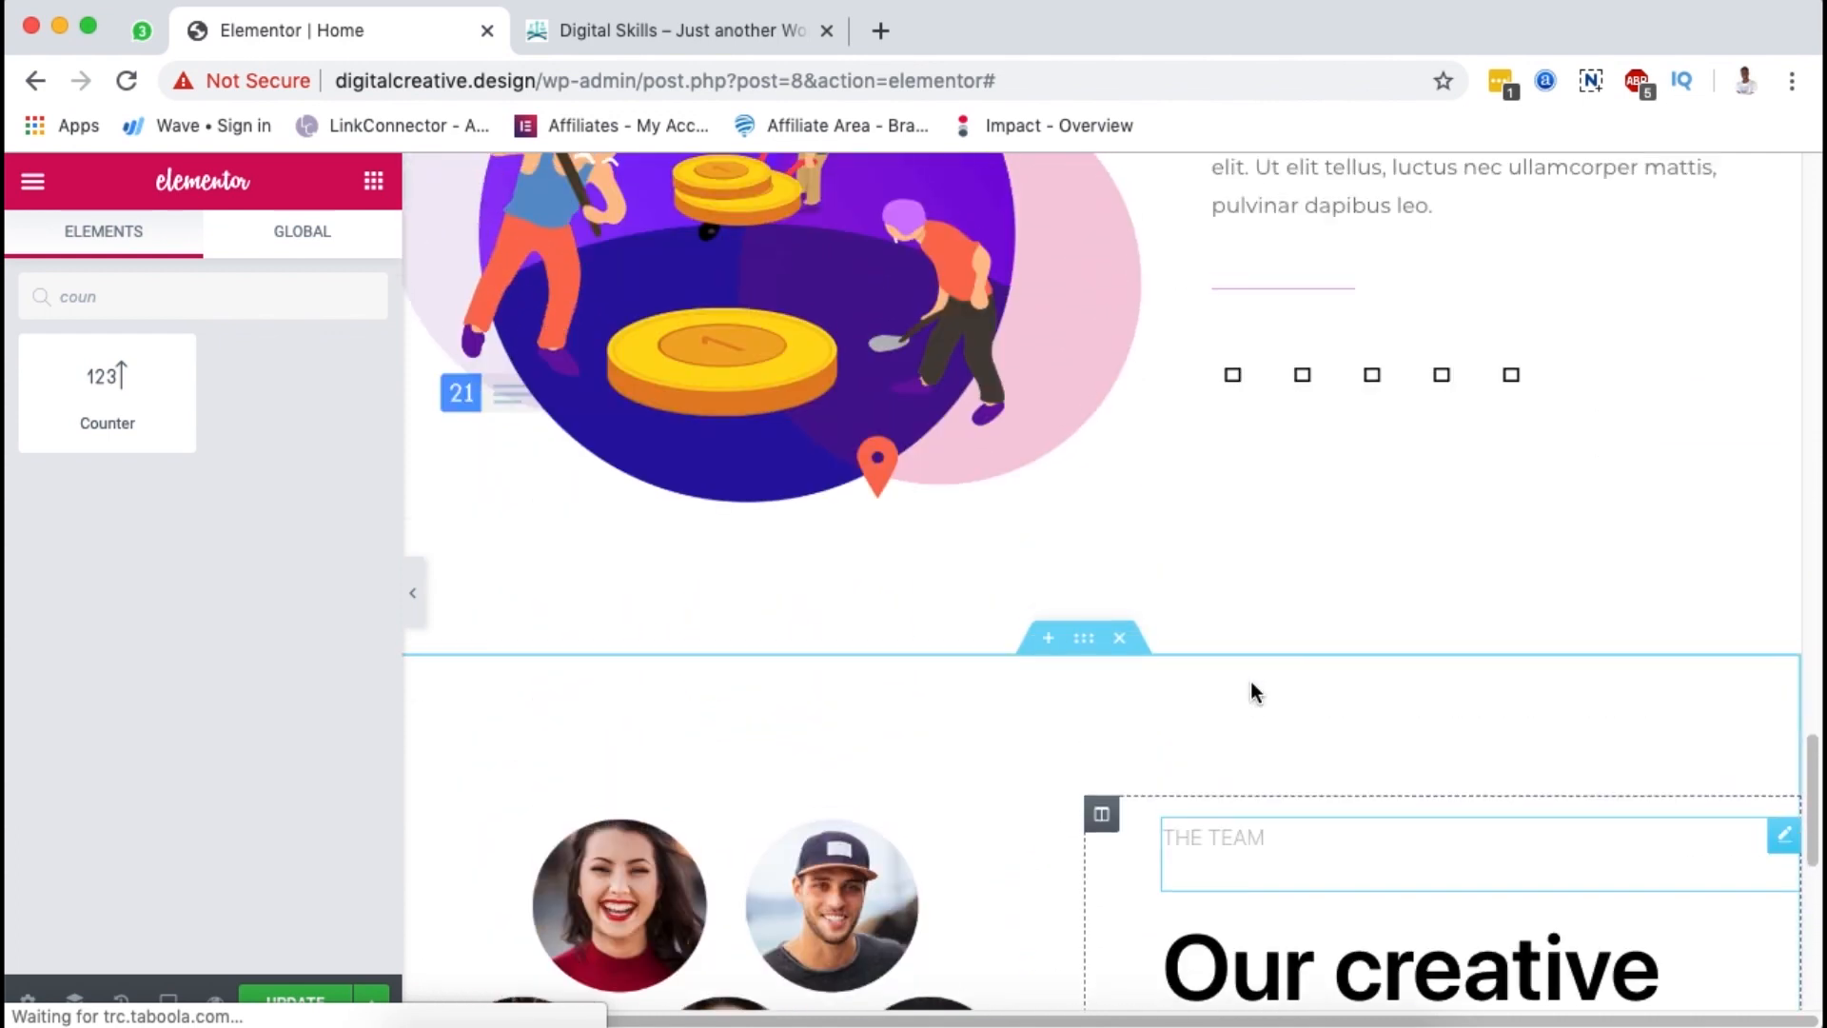
pyautogui.scroll(-4, 1142, 618)
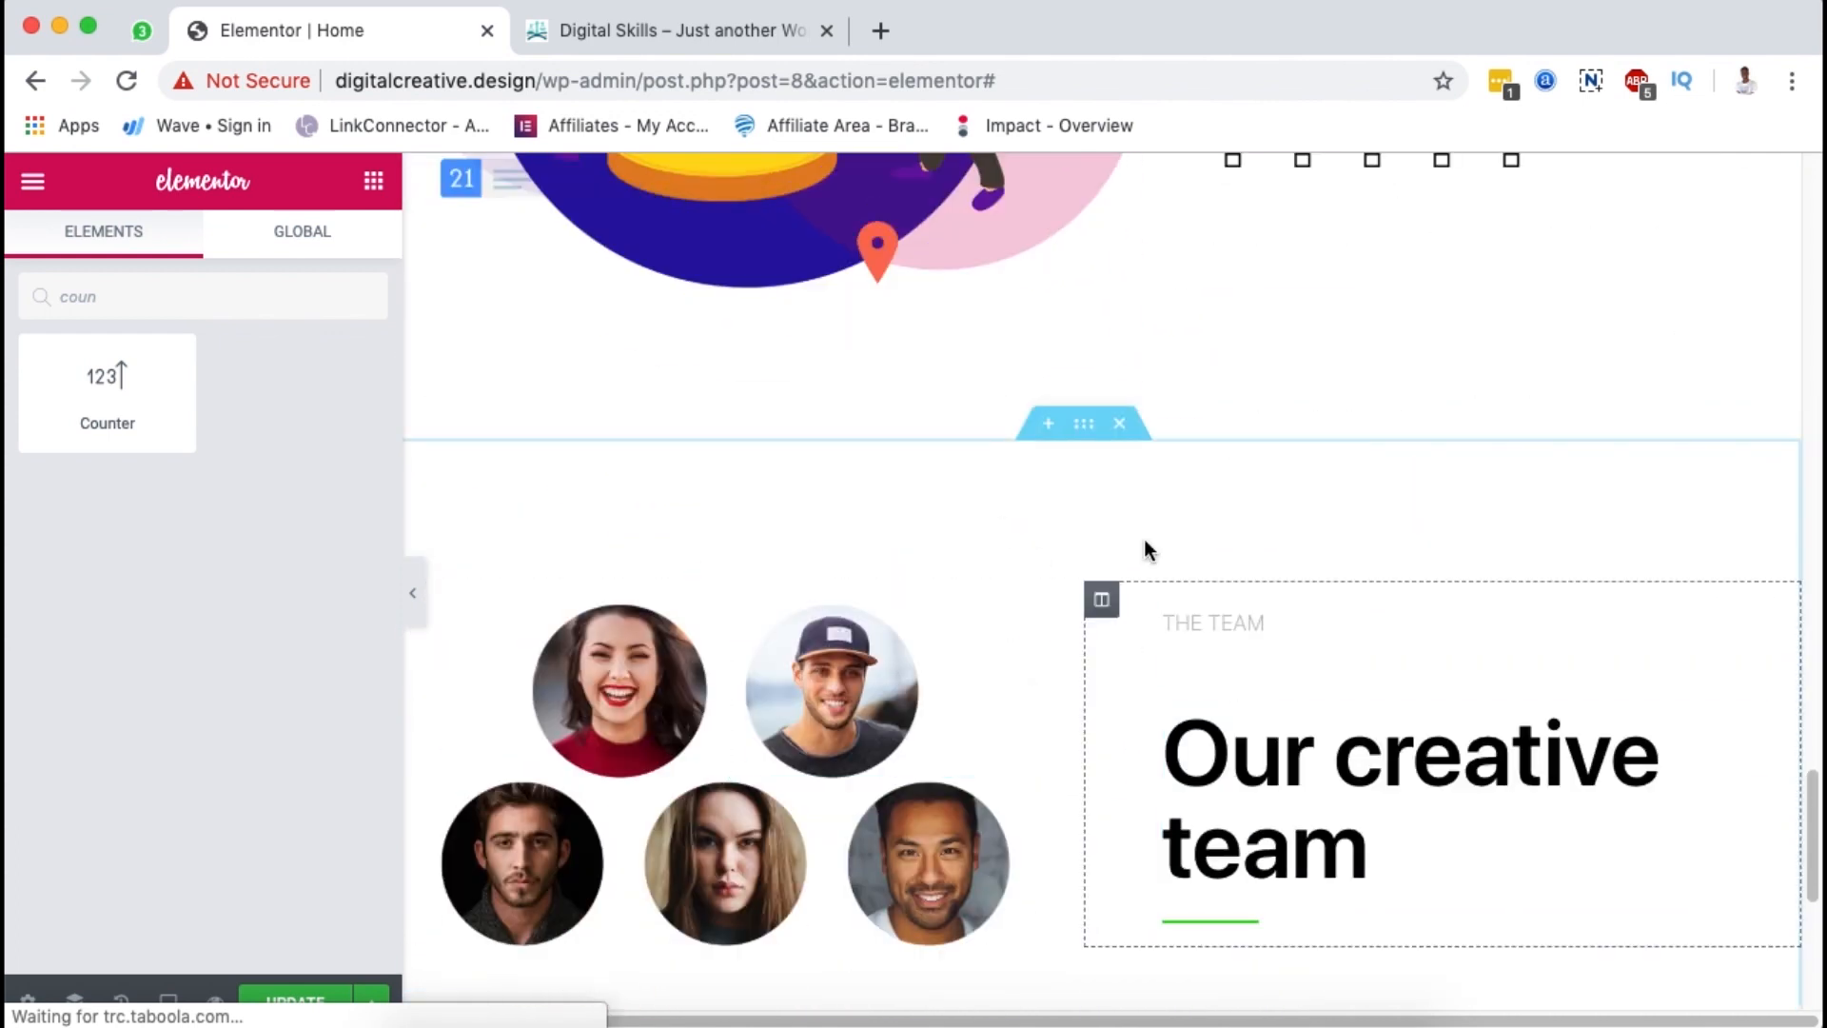
pyautogui.scroll(7, 1081, 609)
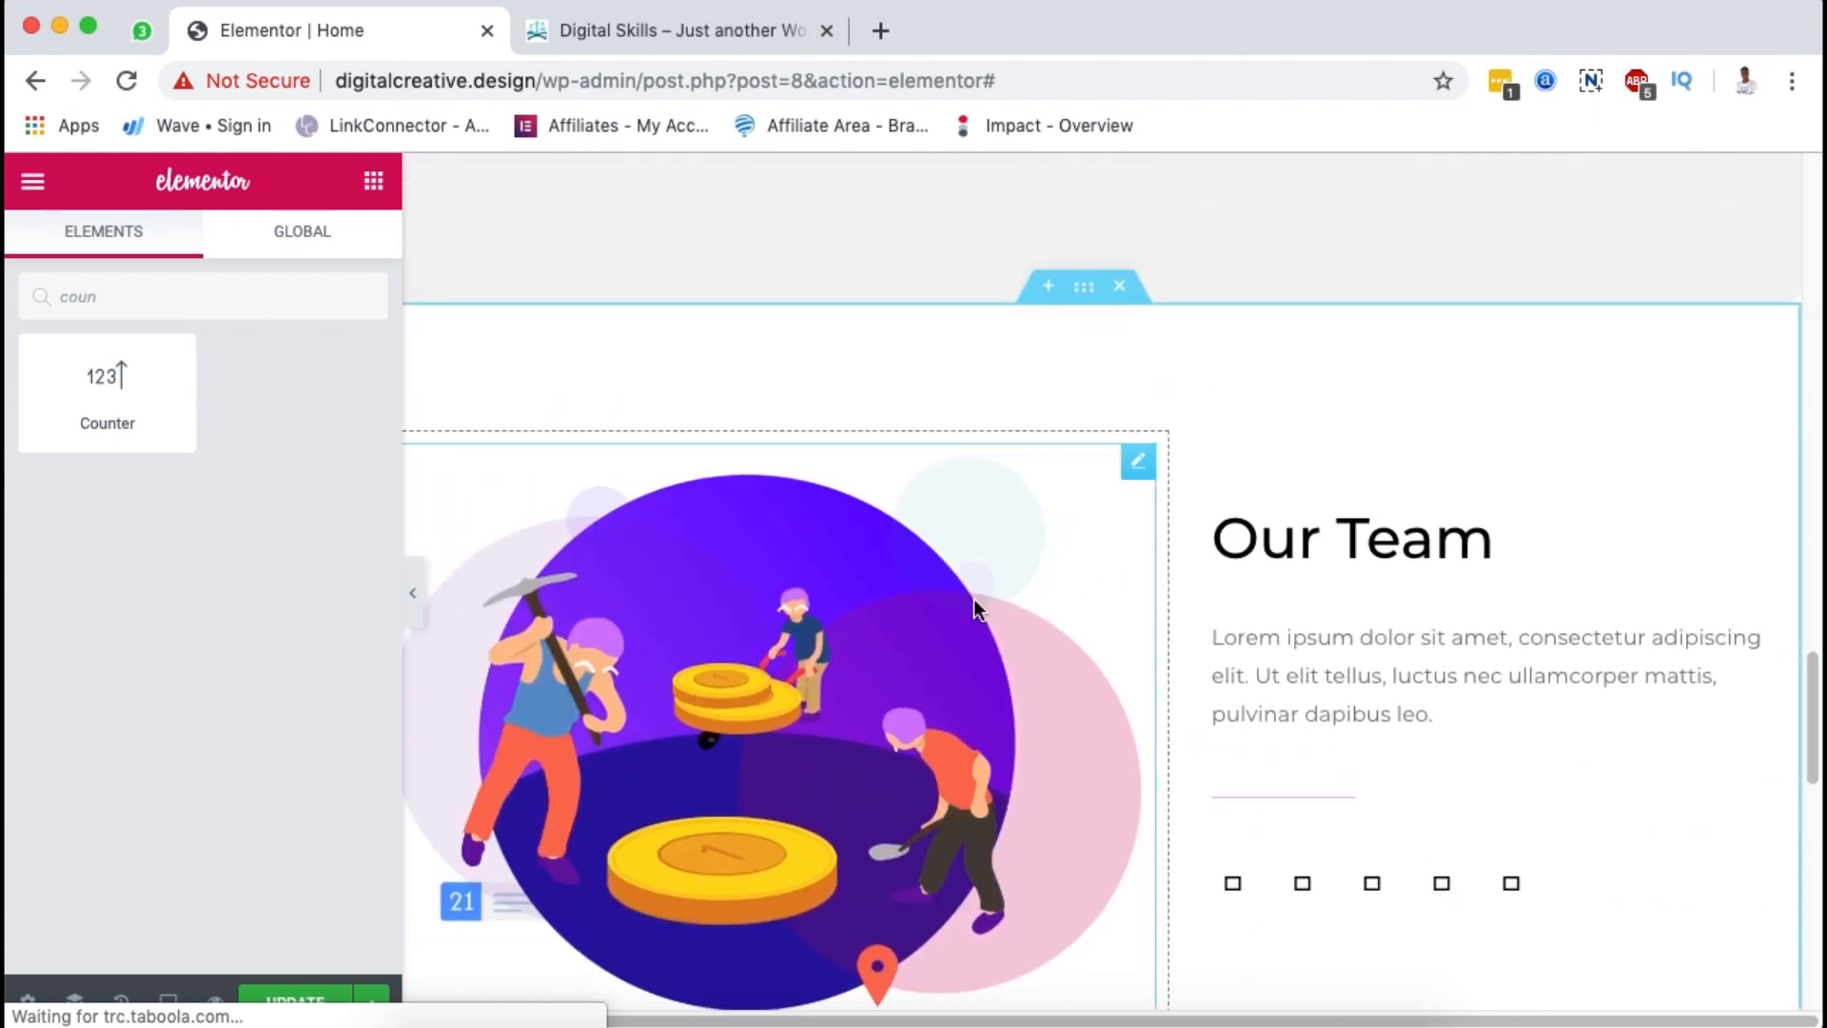
pyautogui.scroll(-3, 1113, 437)
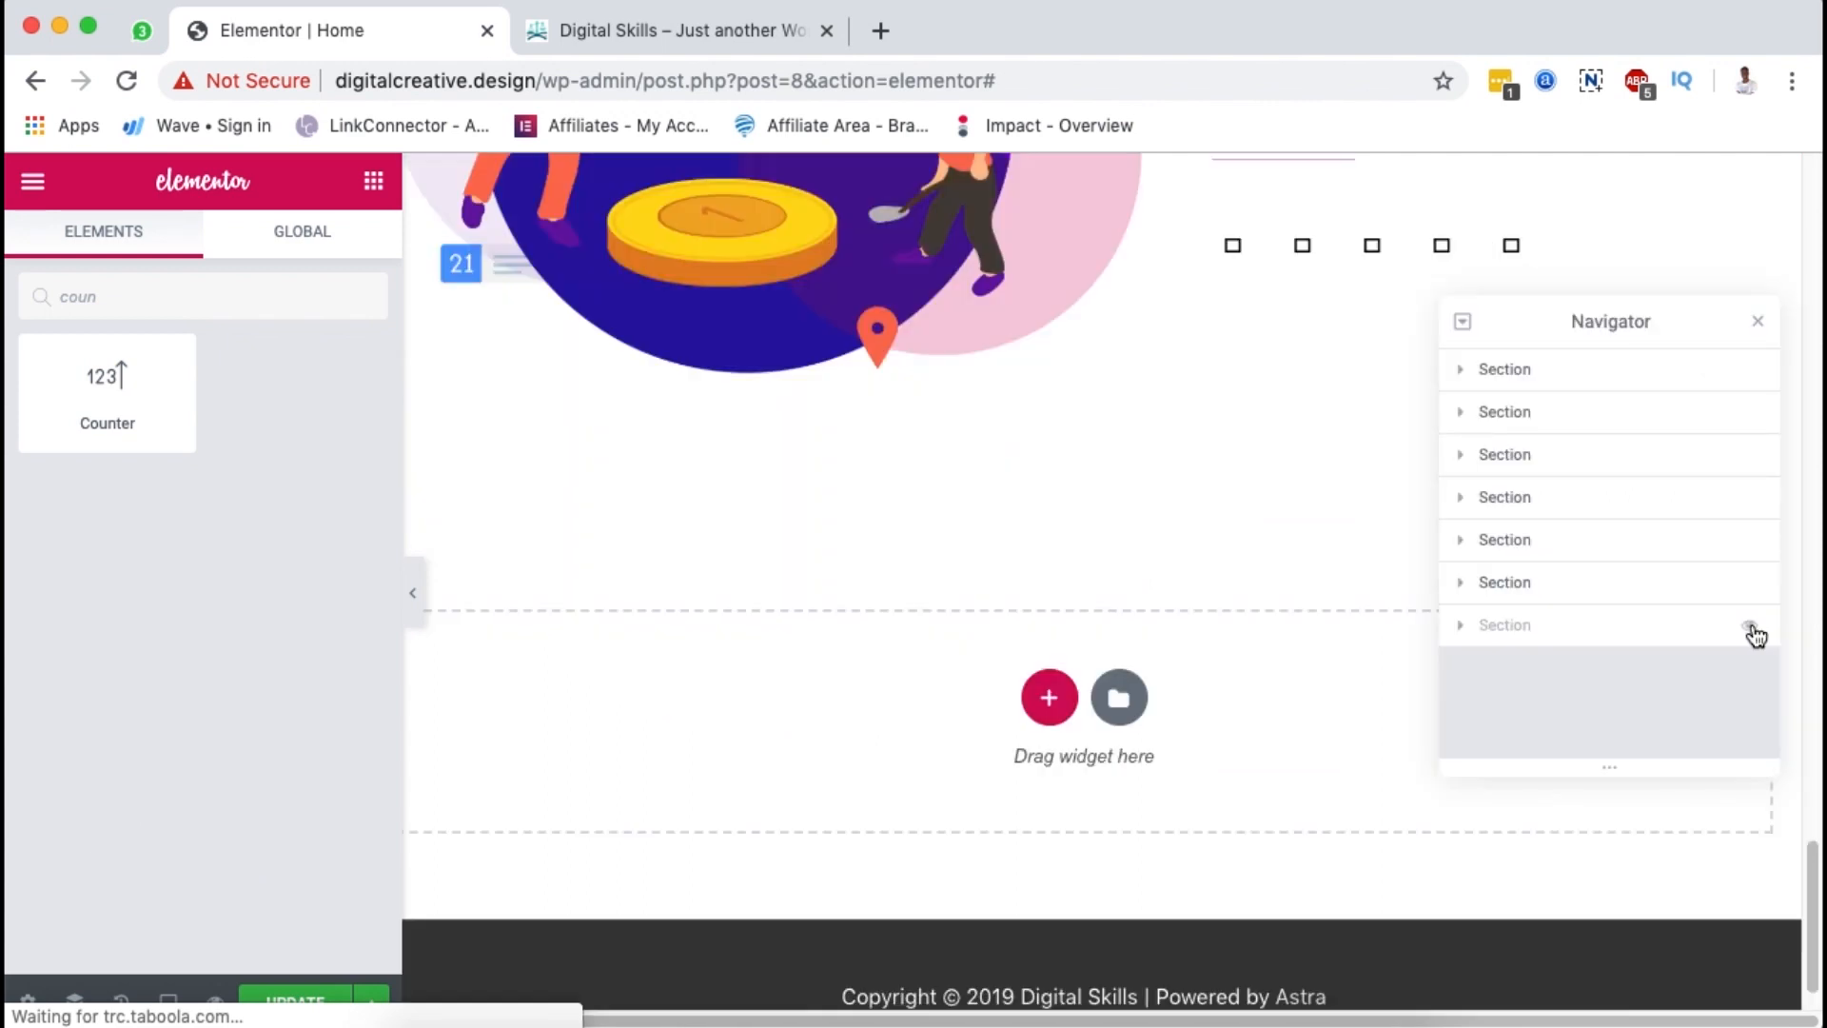
pyautogui.click(1752, 628)
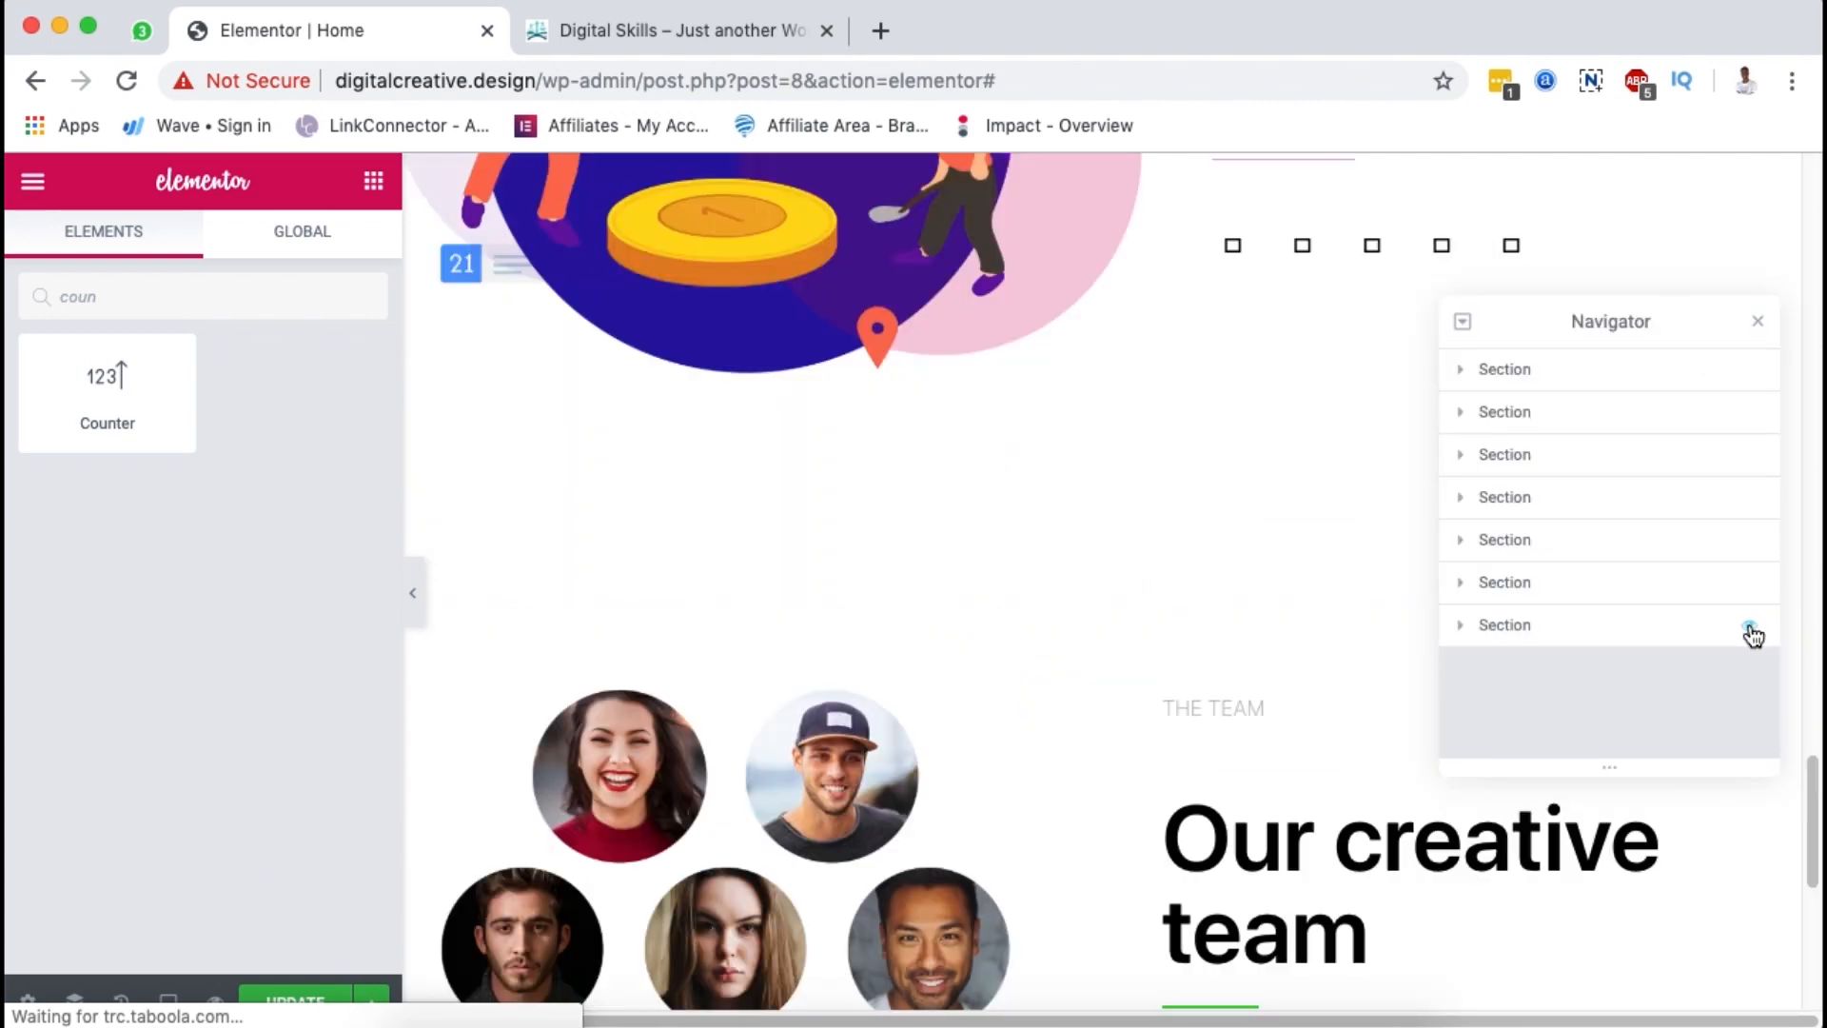
pyautogui.click(1751, 584)
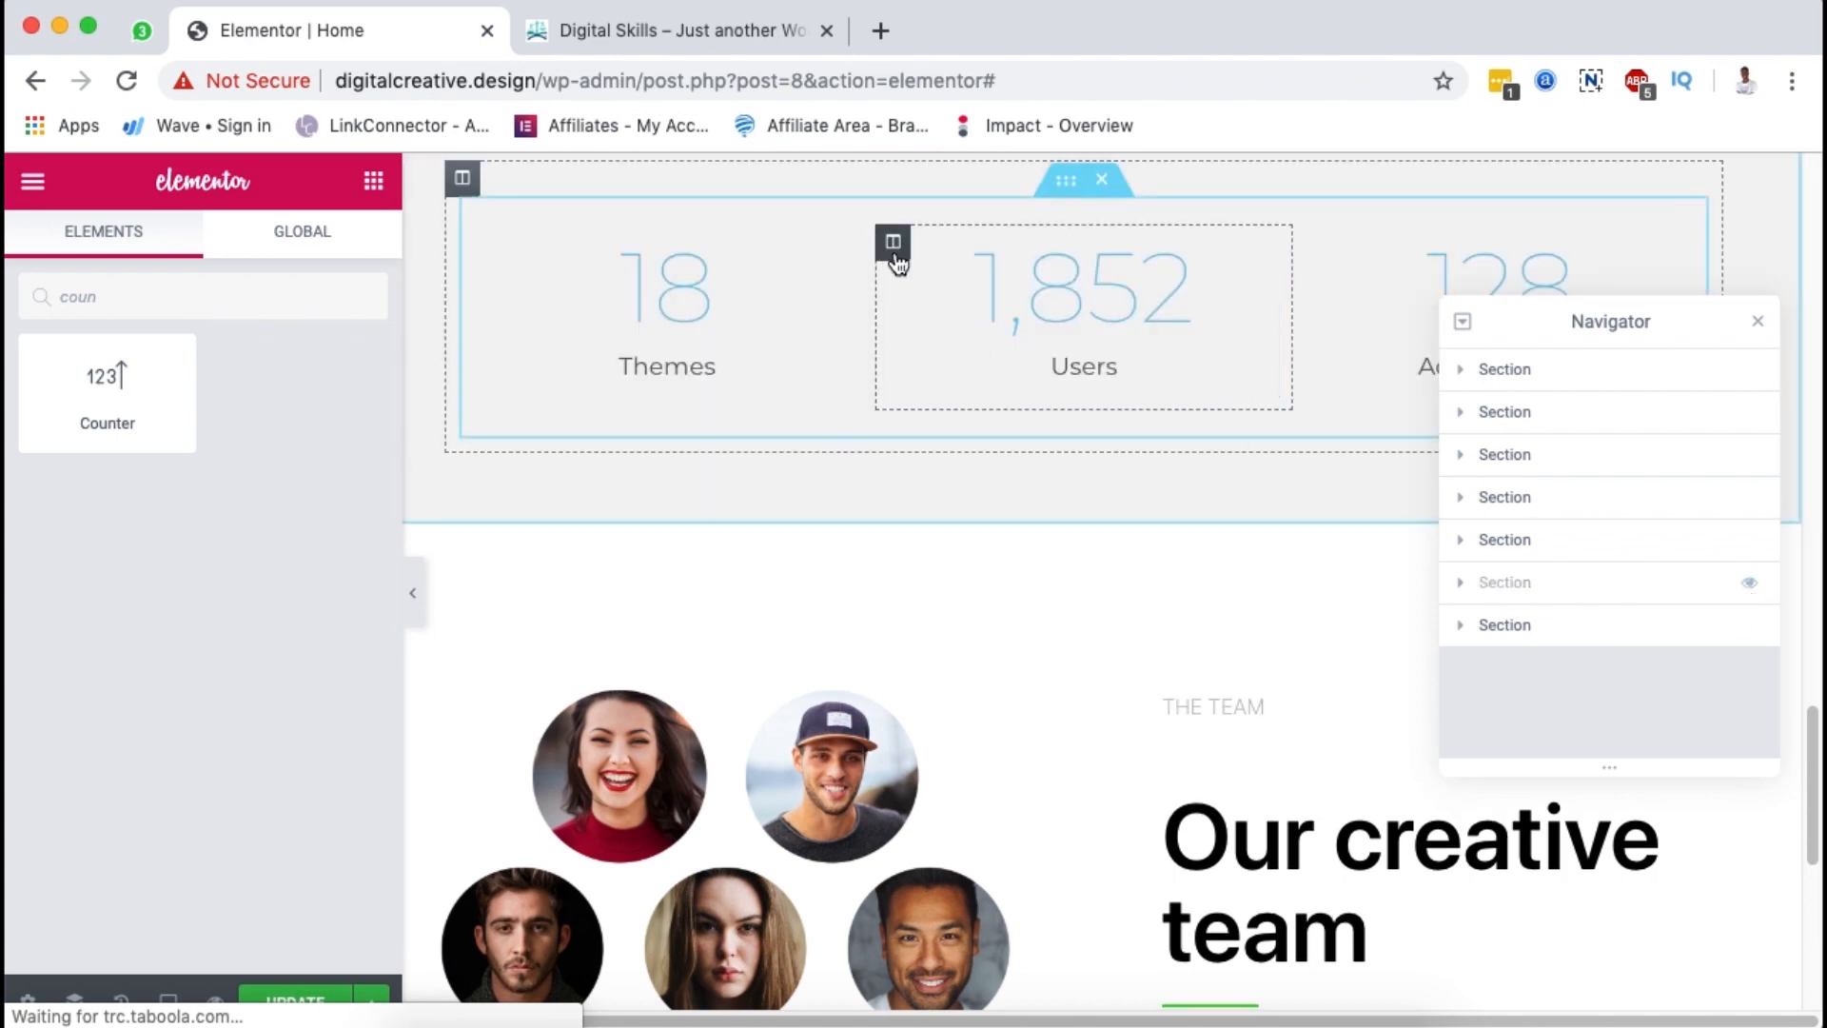
pyautogui.click(1750, 590)
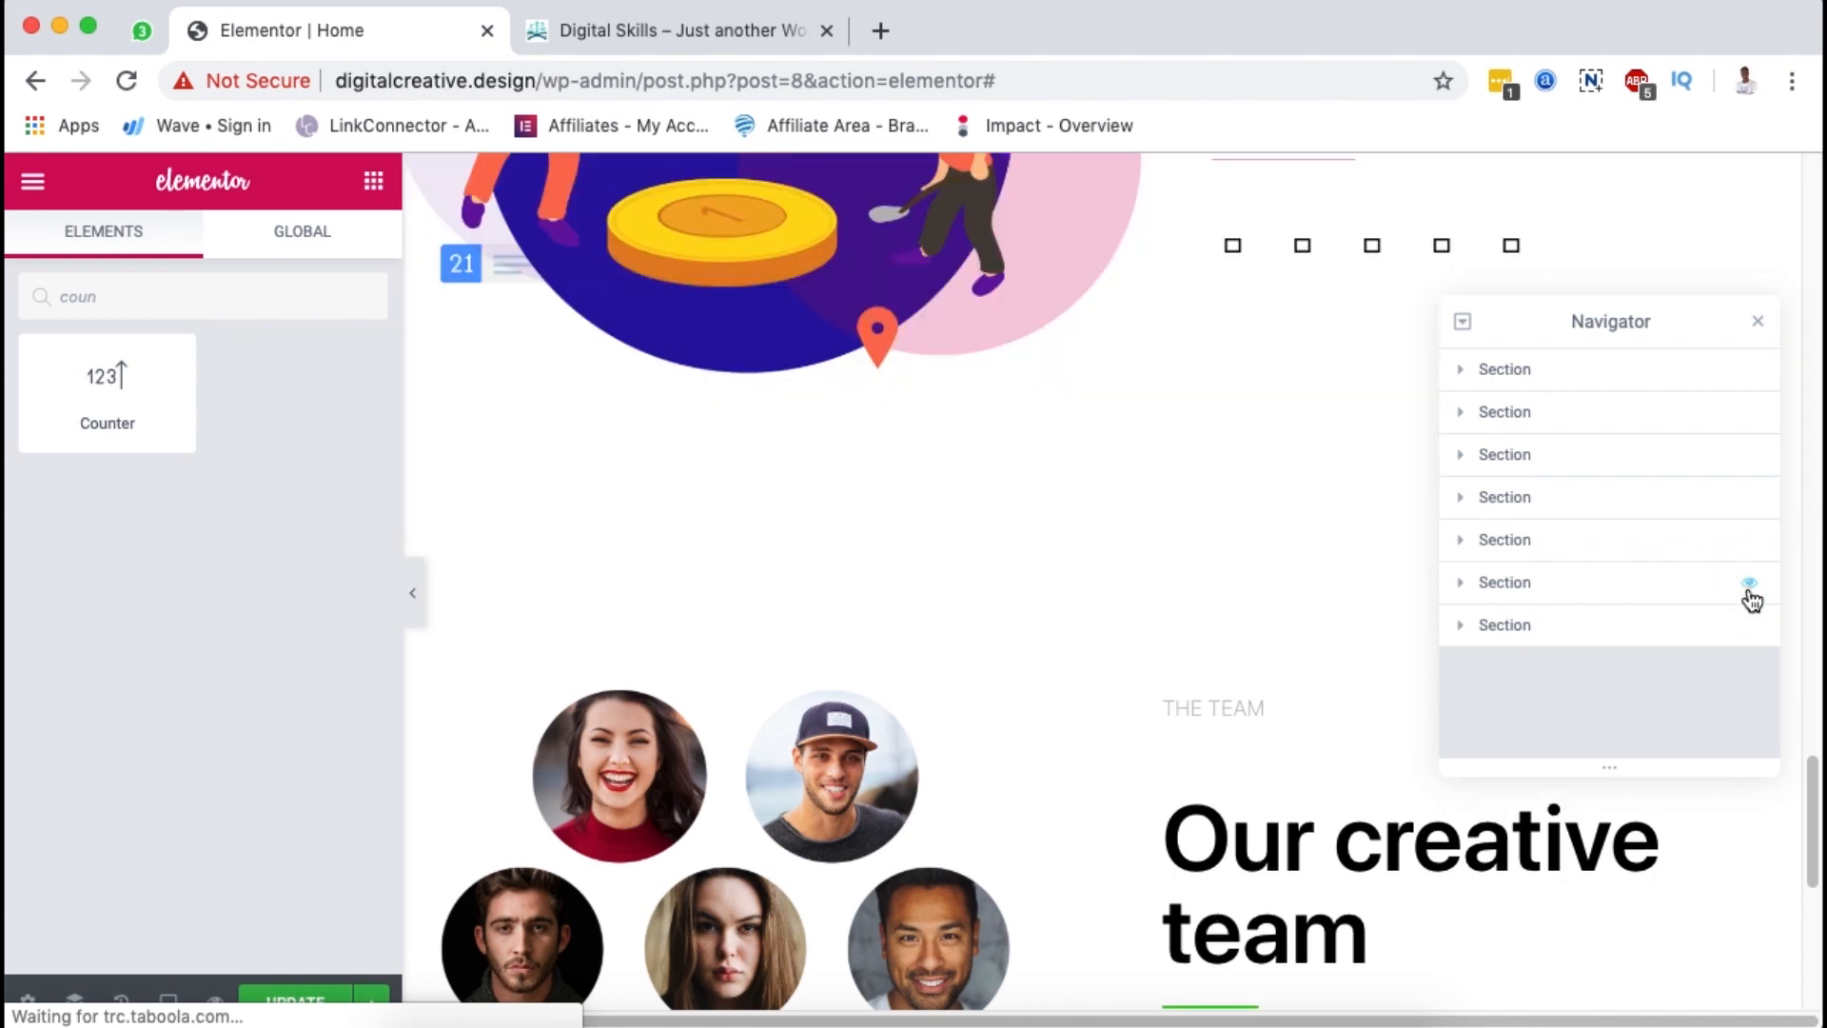
# Step: Move the Our creative team section above the Our Team section in the Navigator and check the new order
pyautogui.scroll(3, 955, 558)
pyautogui.scroll(-2, 955, 557)
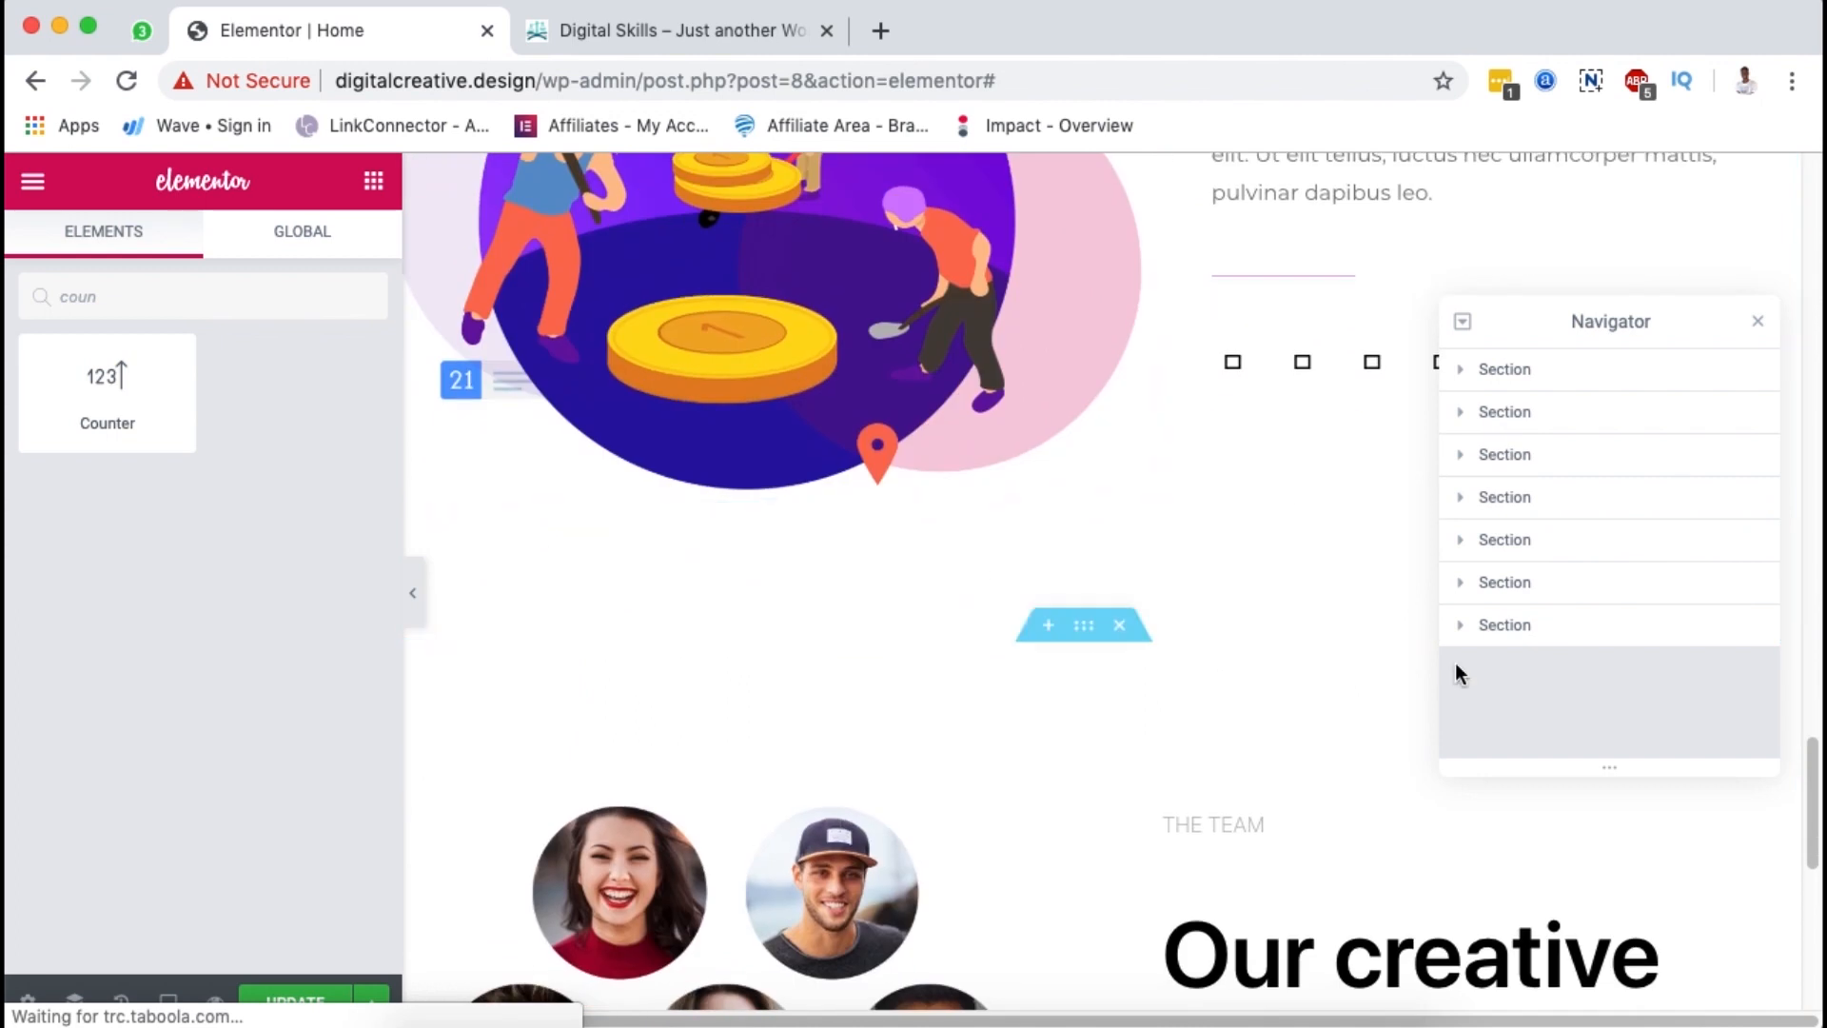
pyautogui.moveTo(1542, 624); pyautogui.dragTo(1540, 576)
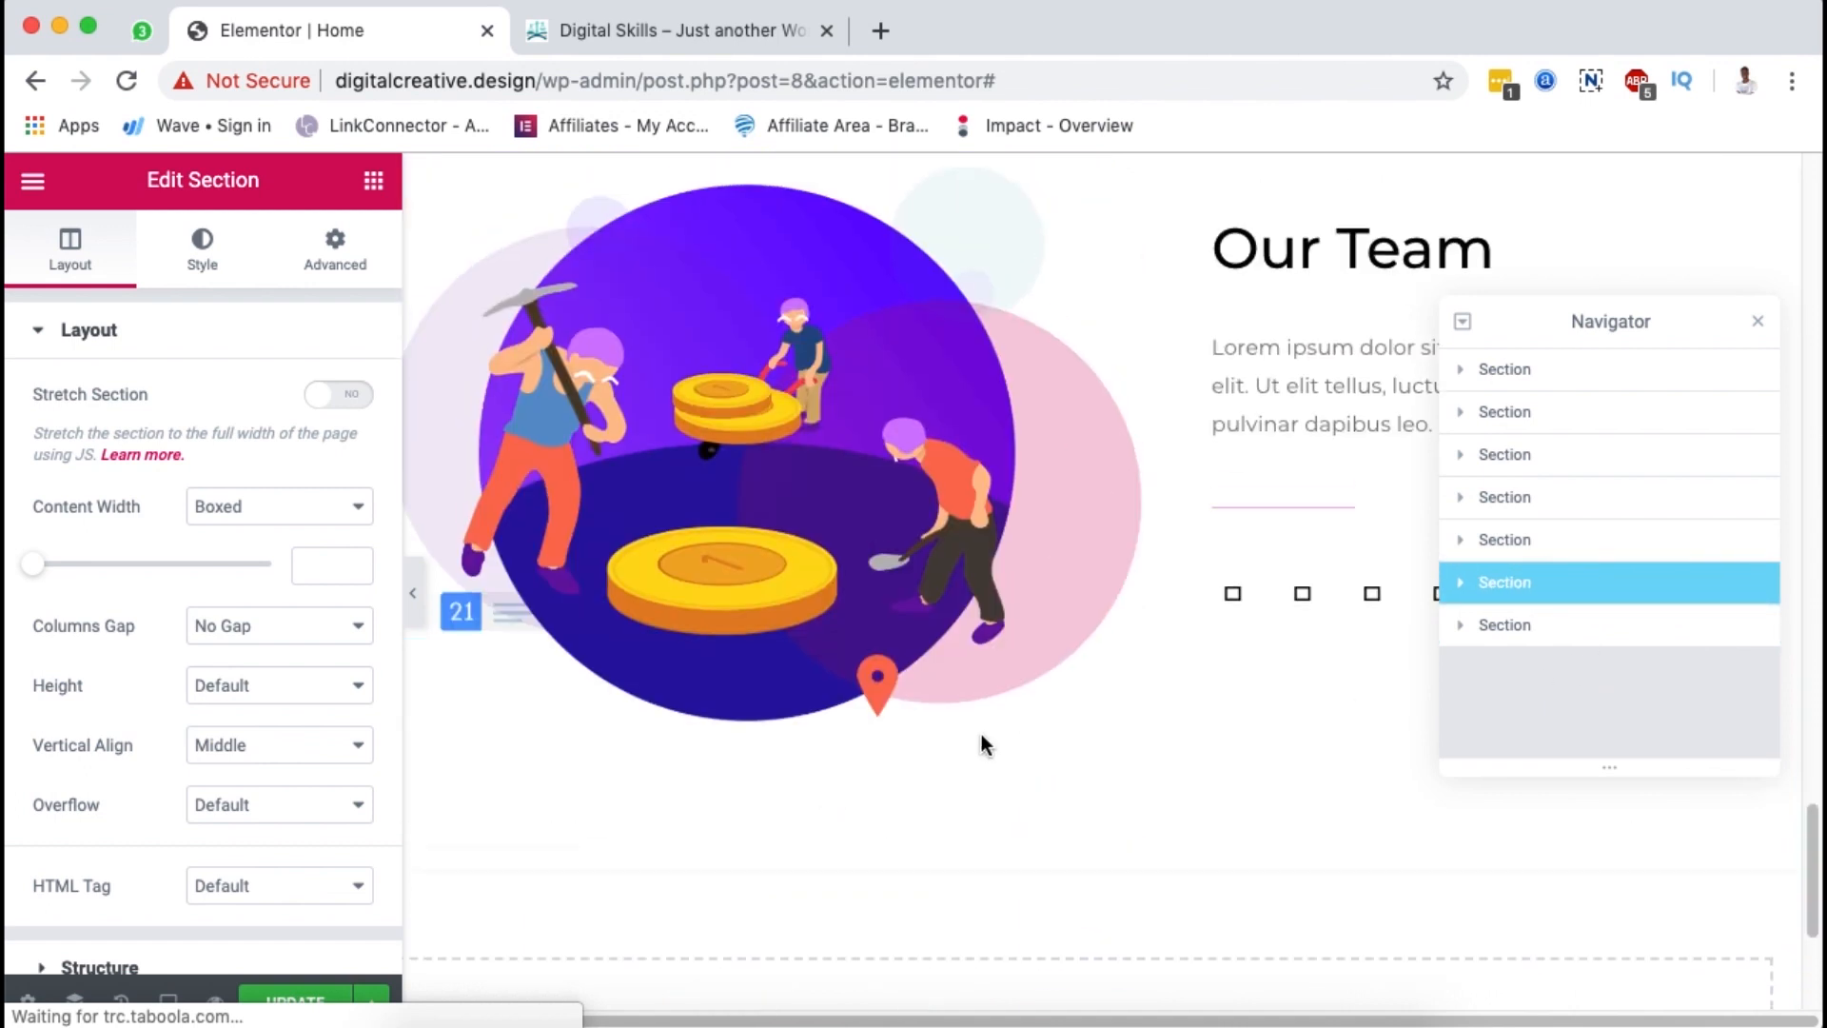
pyautogui.scroll(4, 980, 733)
pyautogui.scroll(-3, 980, 734)
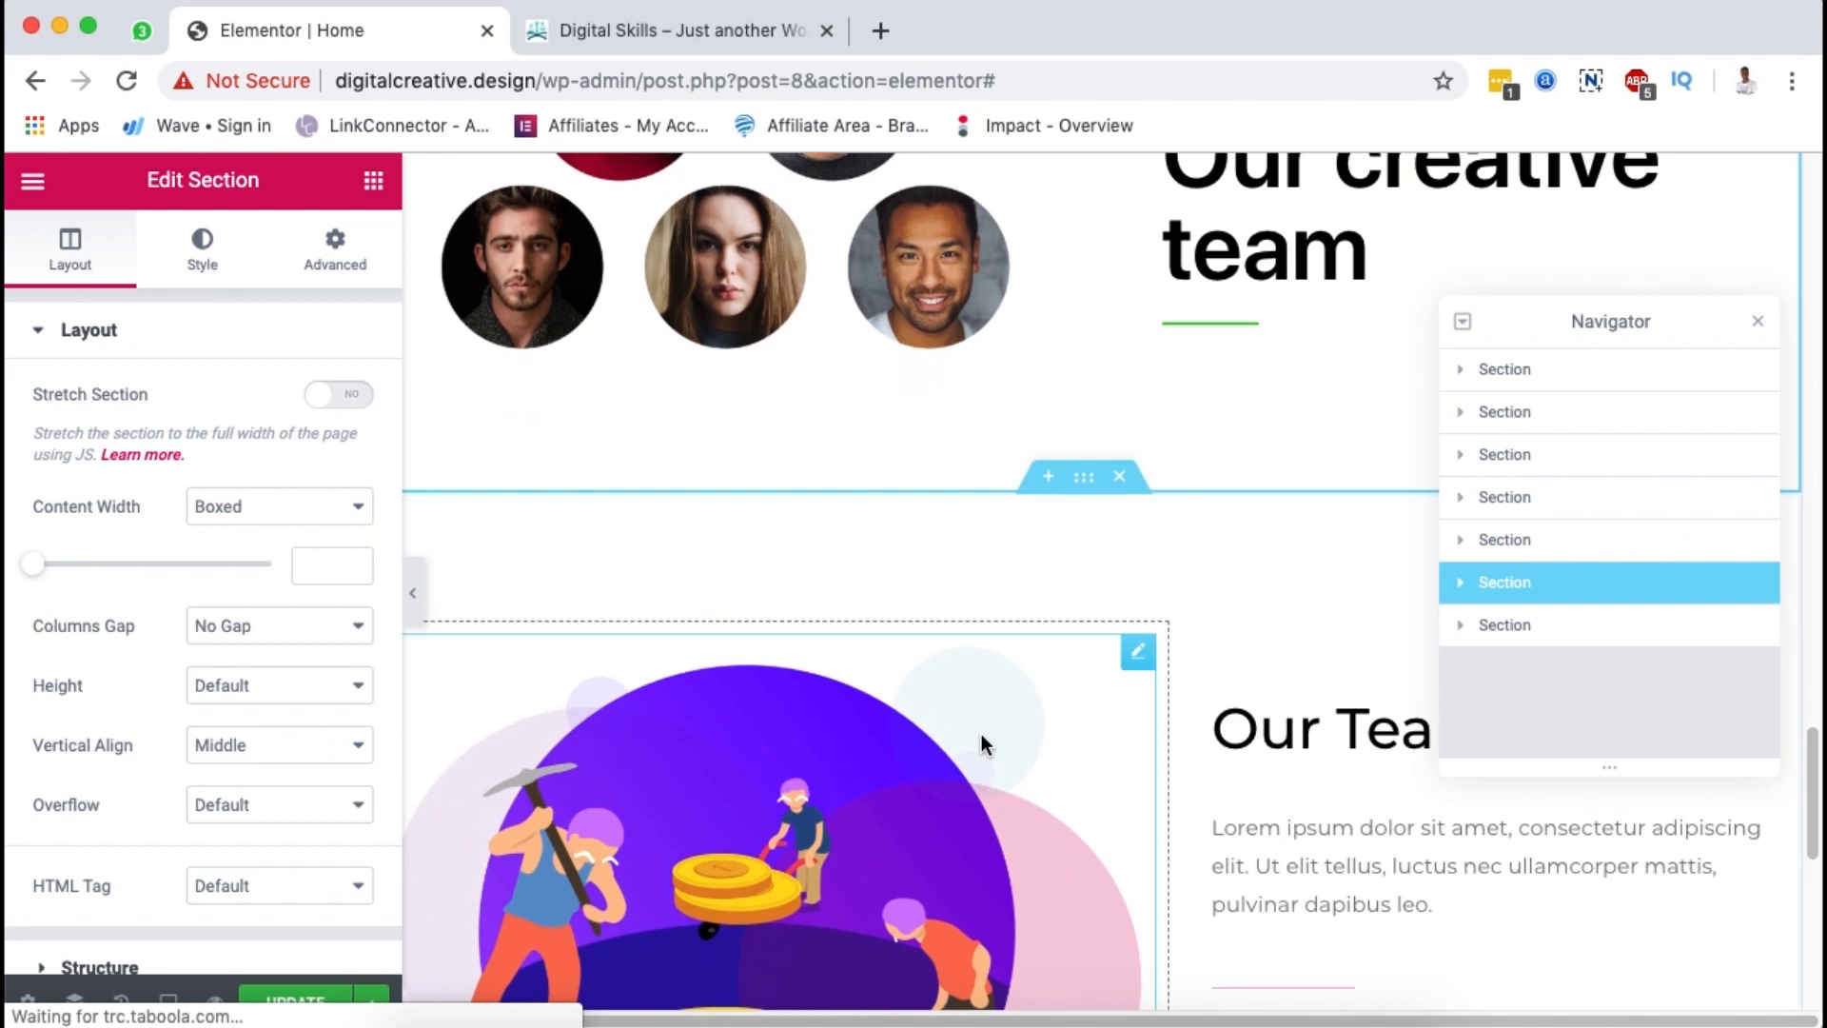
pyautogui.scroll(-2, 1171, 769)
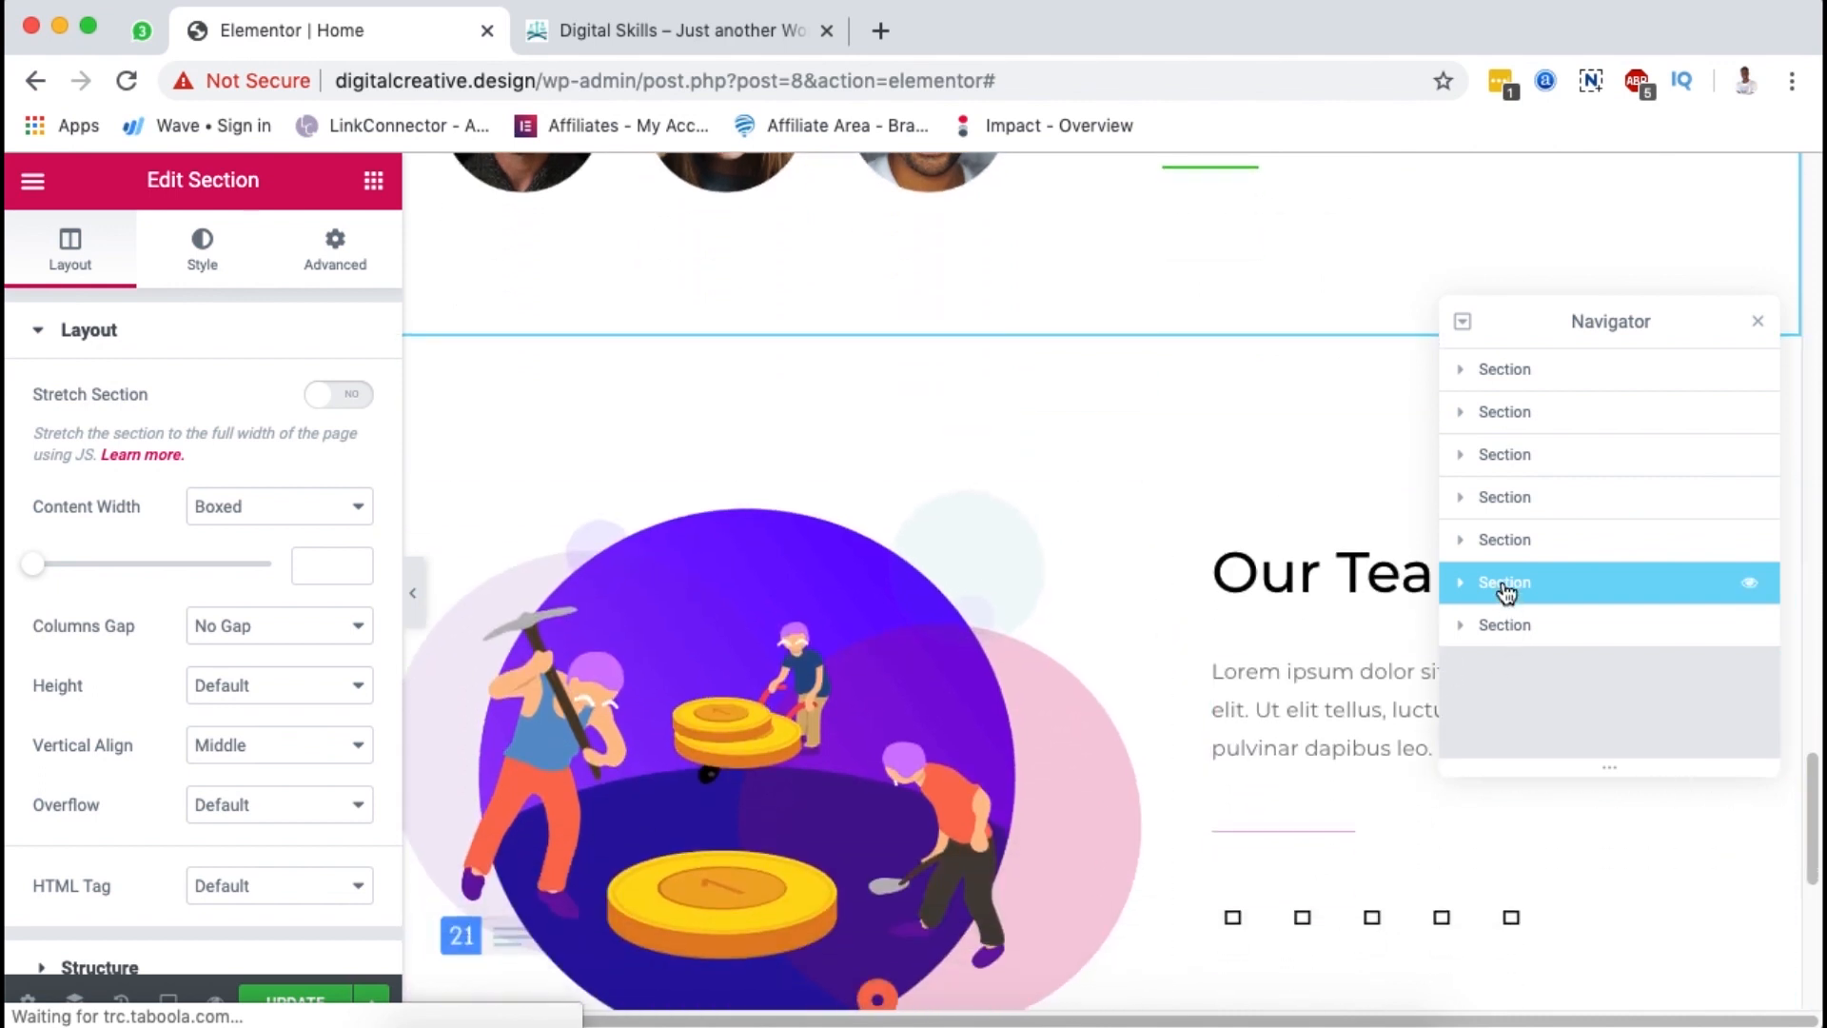
# Step: Rename the Our creative team section as Team Before and the Our Team section as Team After in the Navigator
pyautogui.doubleClick(1504, 586)
pyautogui.write('Team Before')
pyautogui.doubleClick(1508, 626)
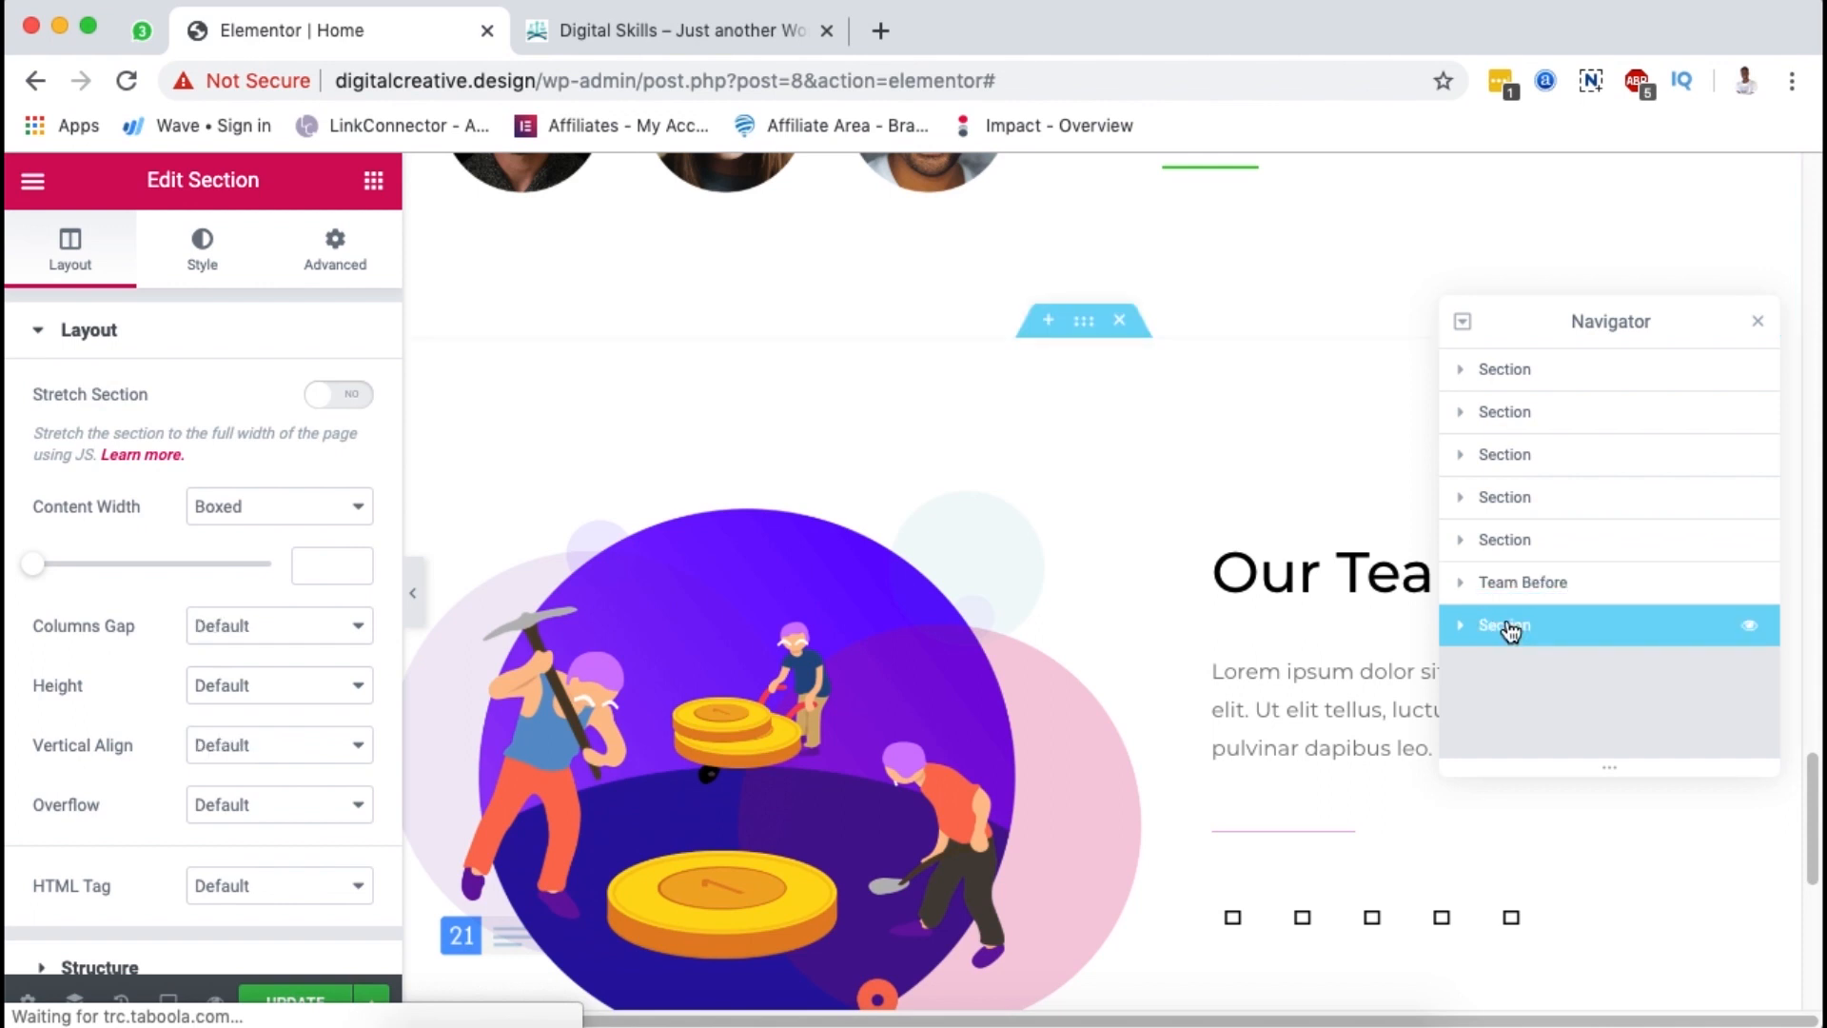
pyautogui.write('Team After')
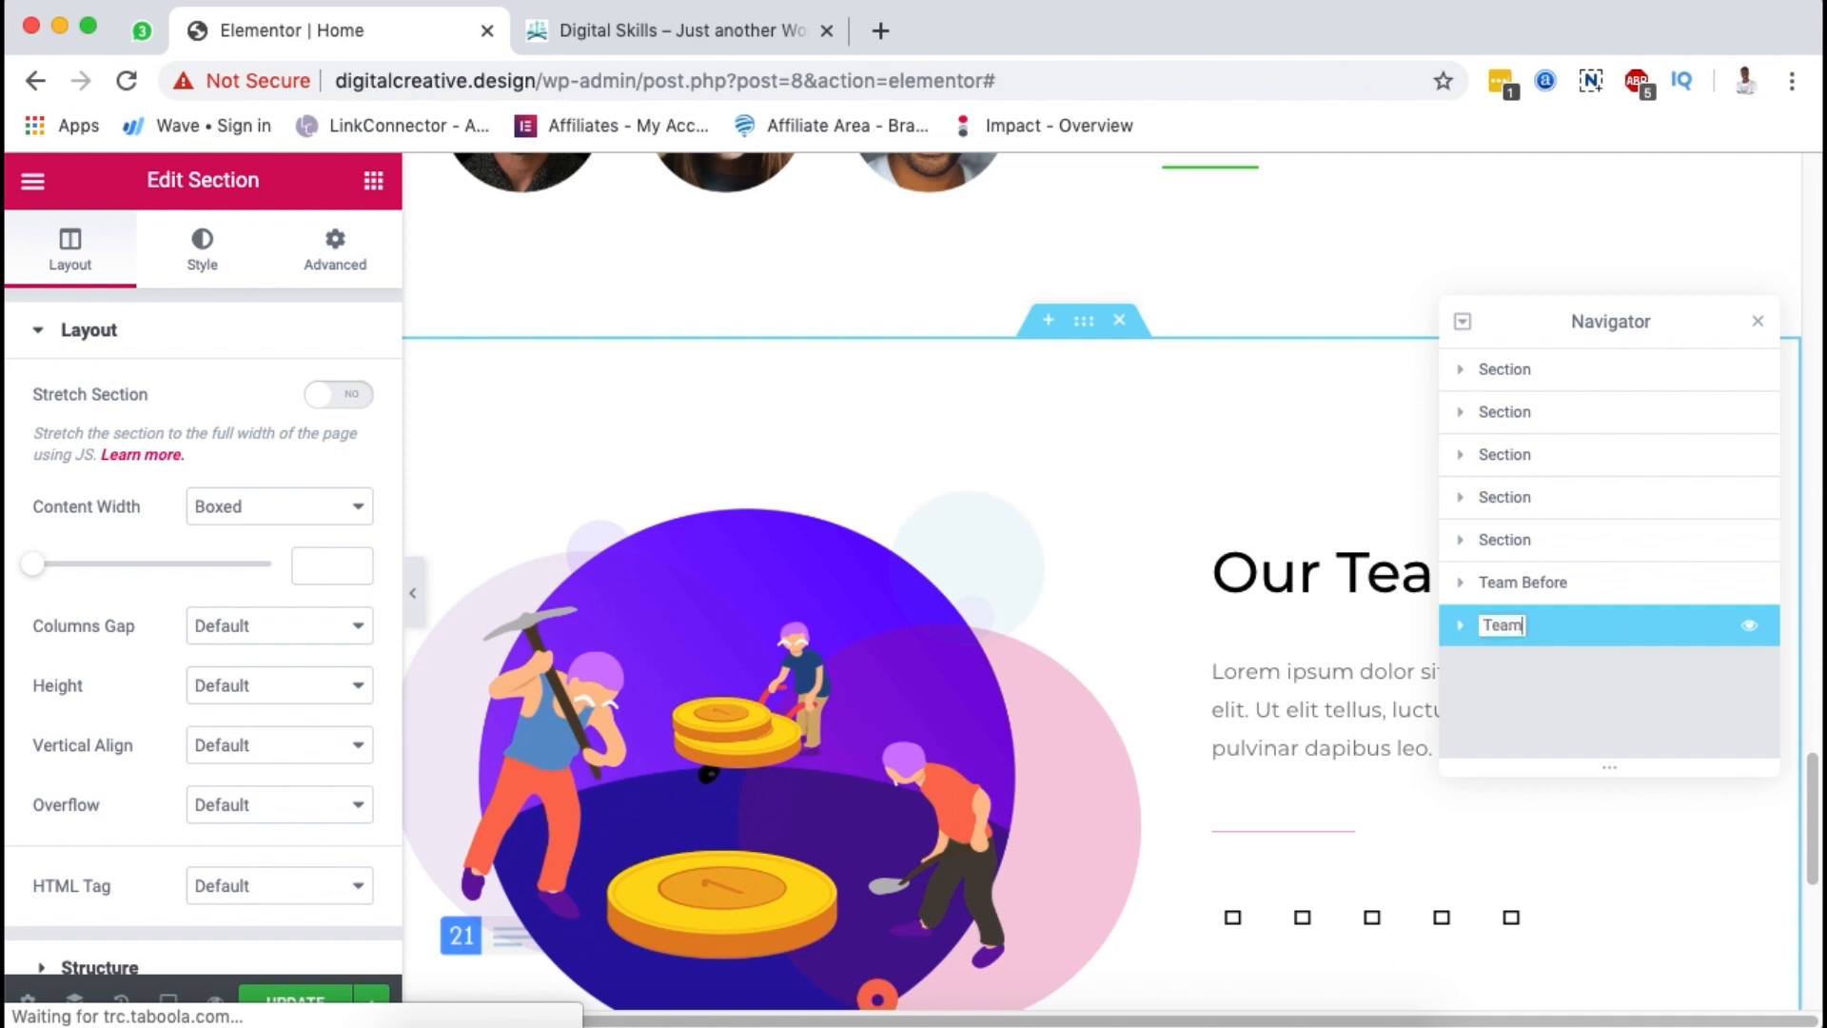
pyautogui.click(1615, 596)
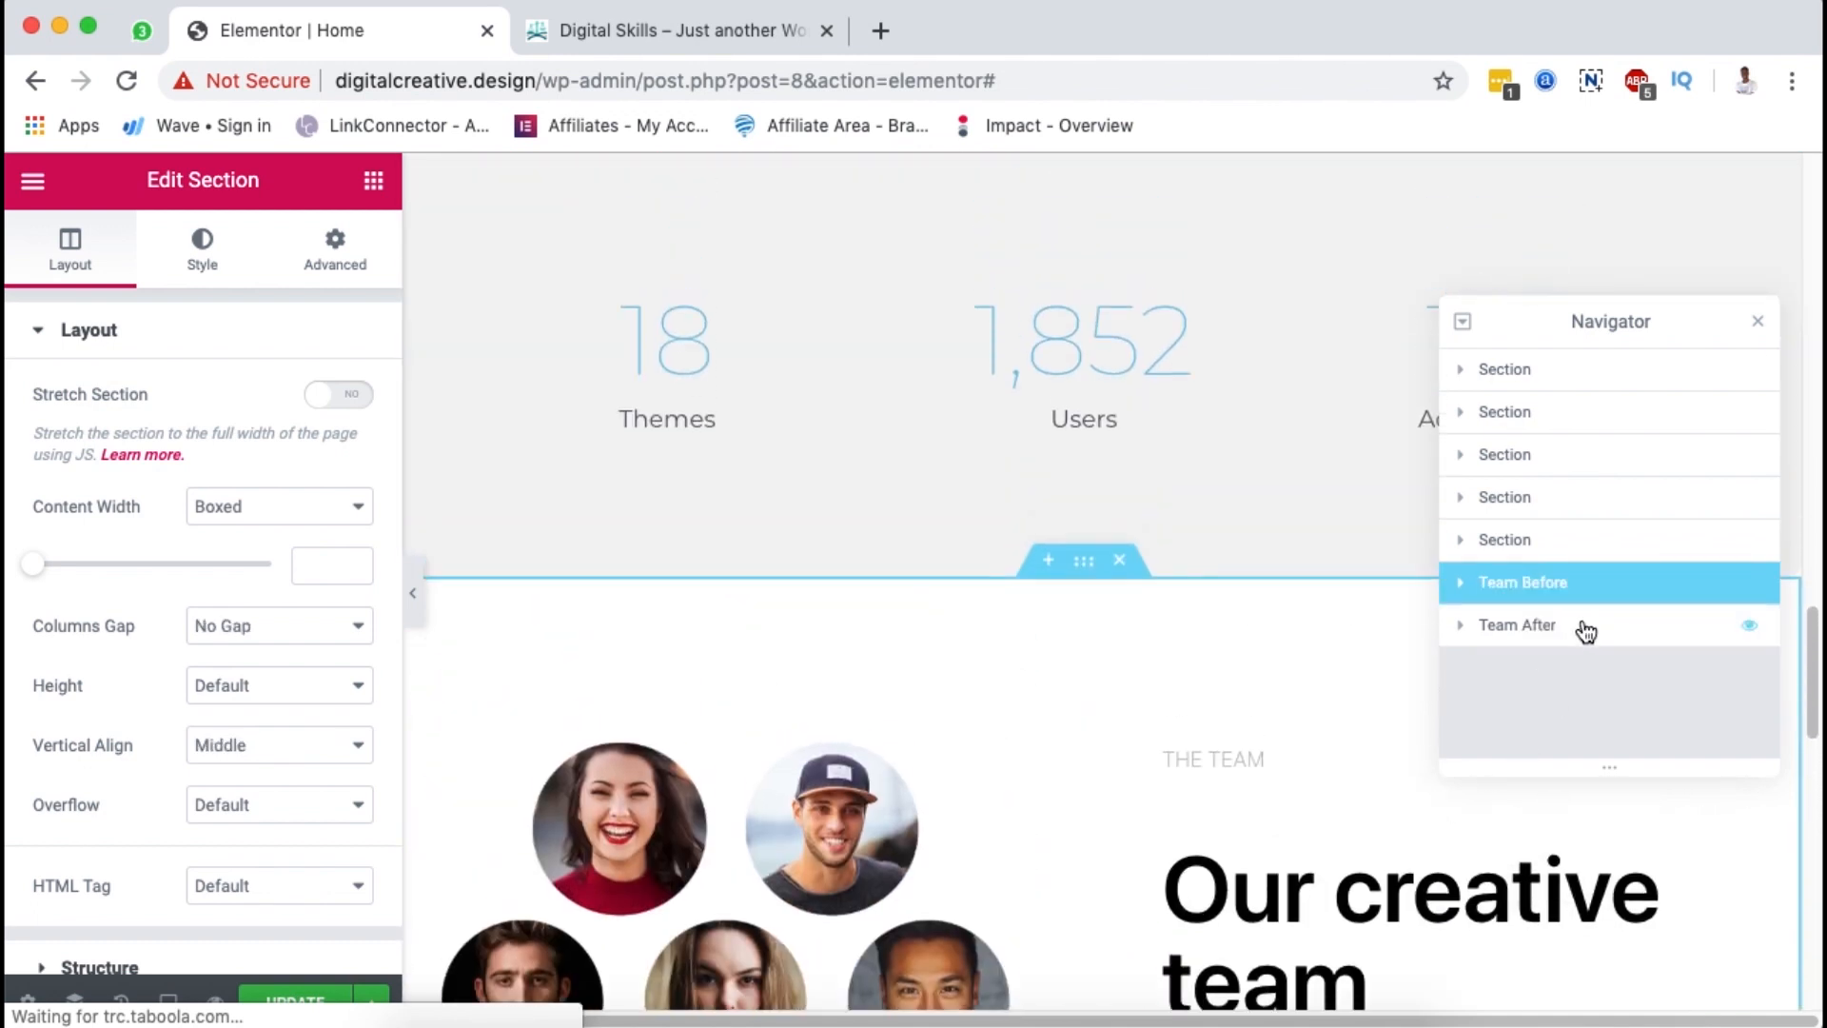
# Step: Review the two renamed team sections on the page, close the Navigator and update the page
pyautogui.scroll(-10, 1058, 797)
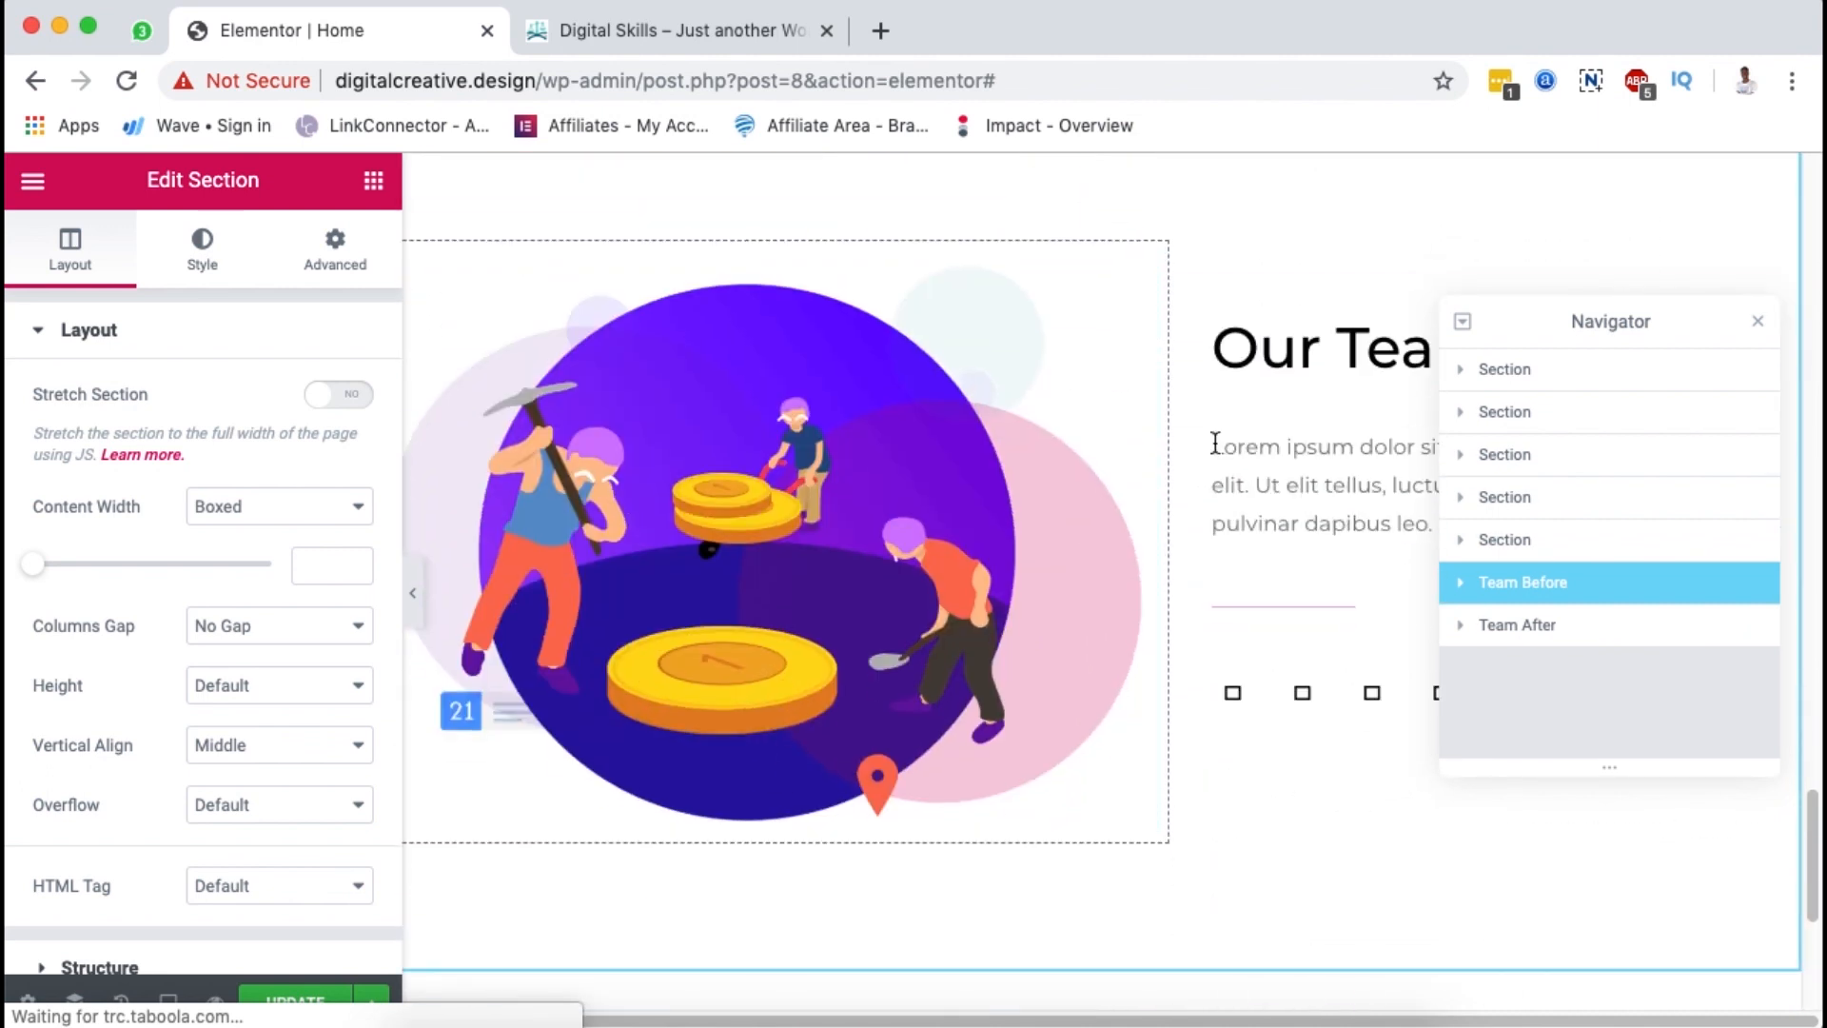
pyautogui.scroll(5, 1082, 462)
pyautogui.scroll(5, 1082, 462)
pyautogui.click(1758, 323)
pyautogui.scroll(15, 1240, 356)
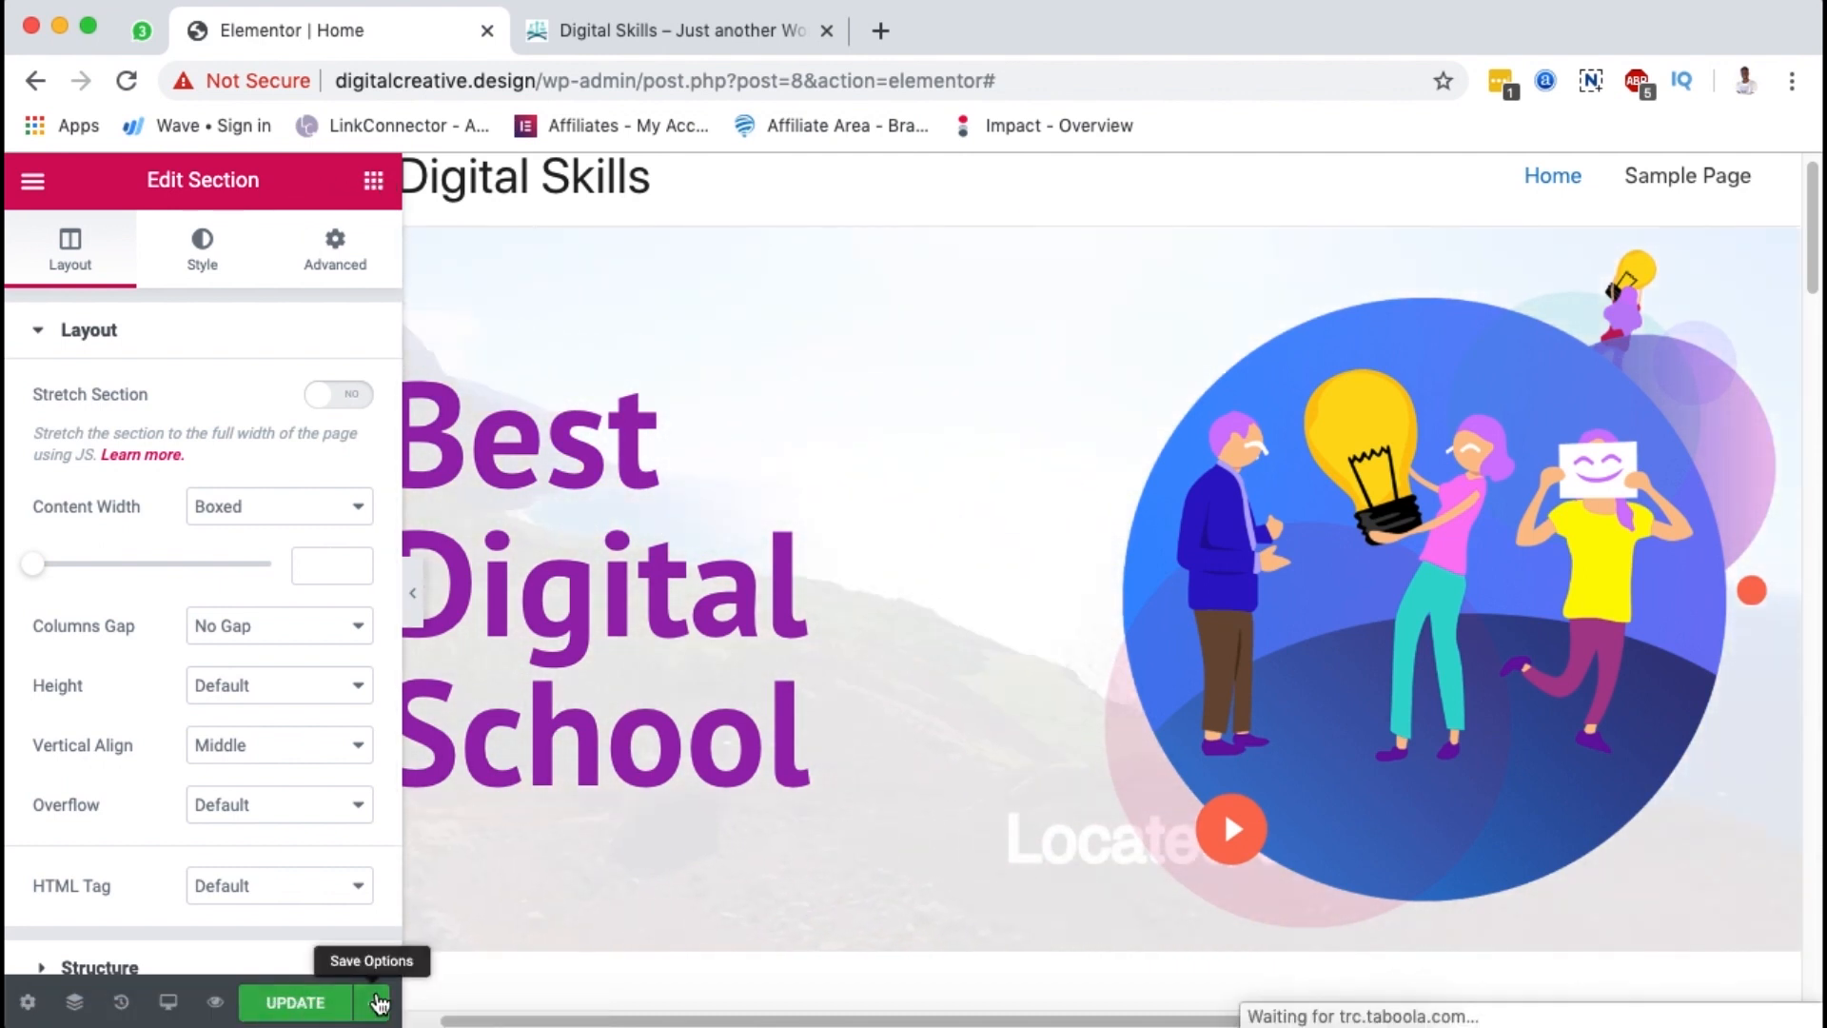
pyautogui.click(295, 1002)
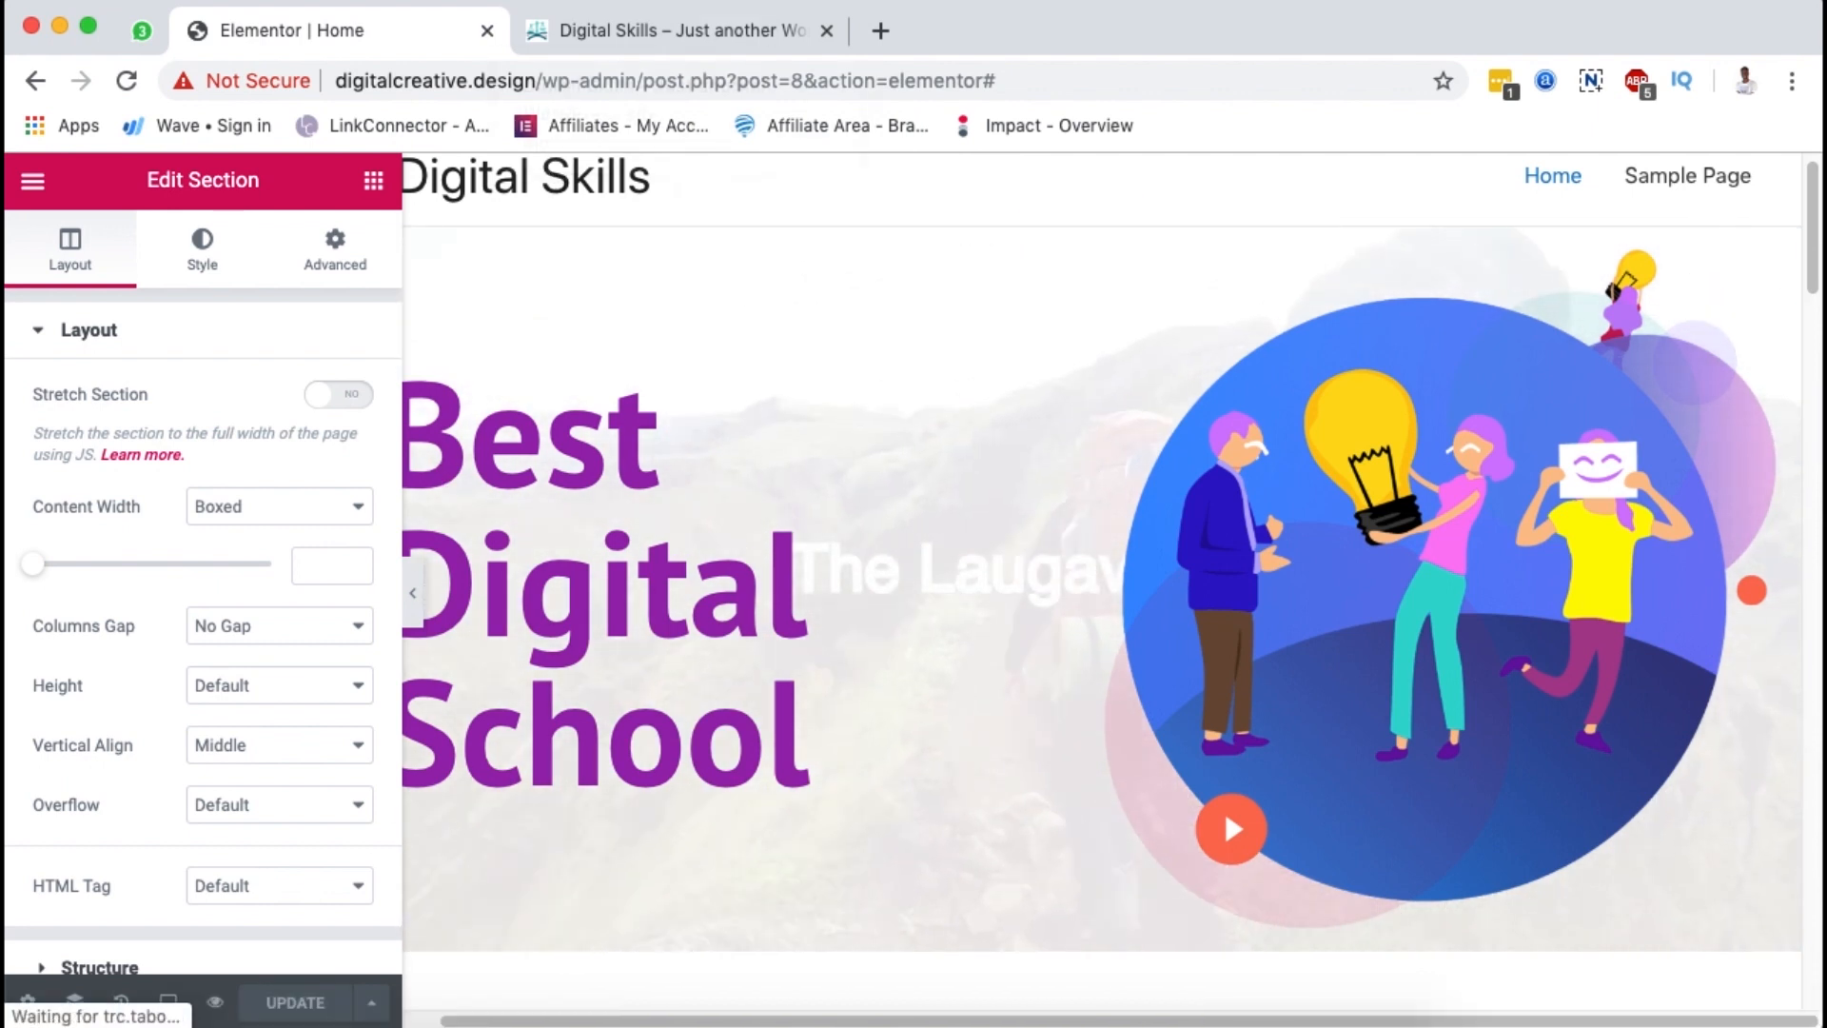
# Step: Reload the live site in the other browser tab and open the Reading Settings from its WordPress dashboard
pyautogui.click(685, 29)
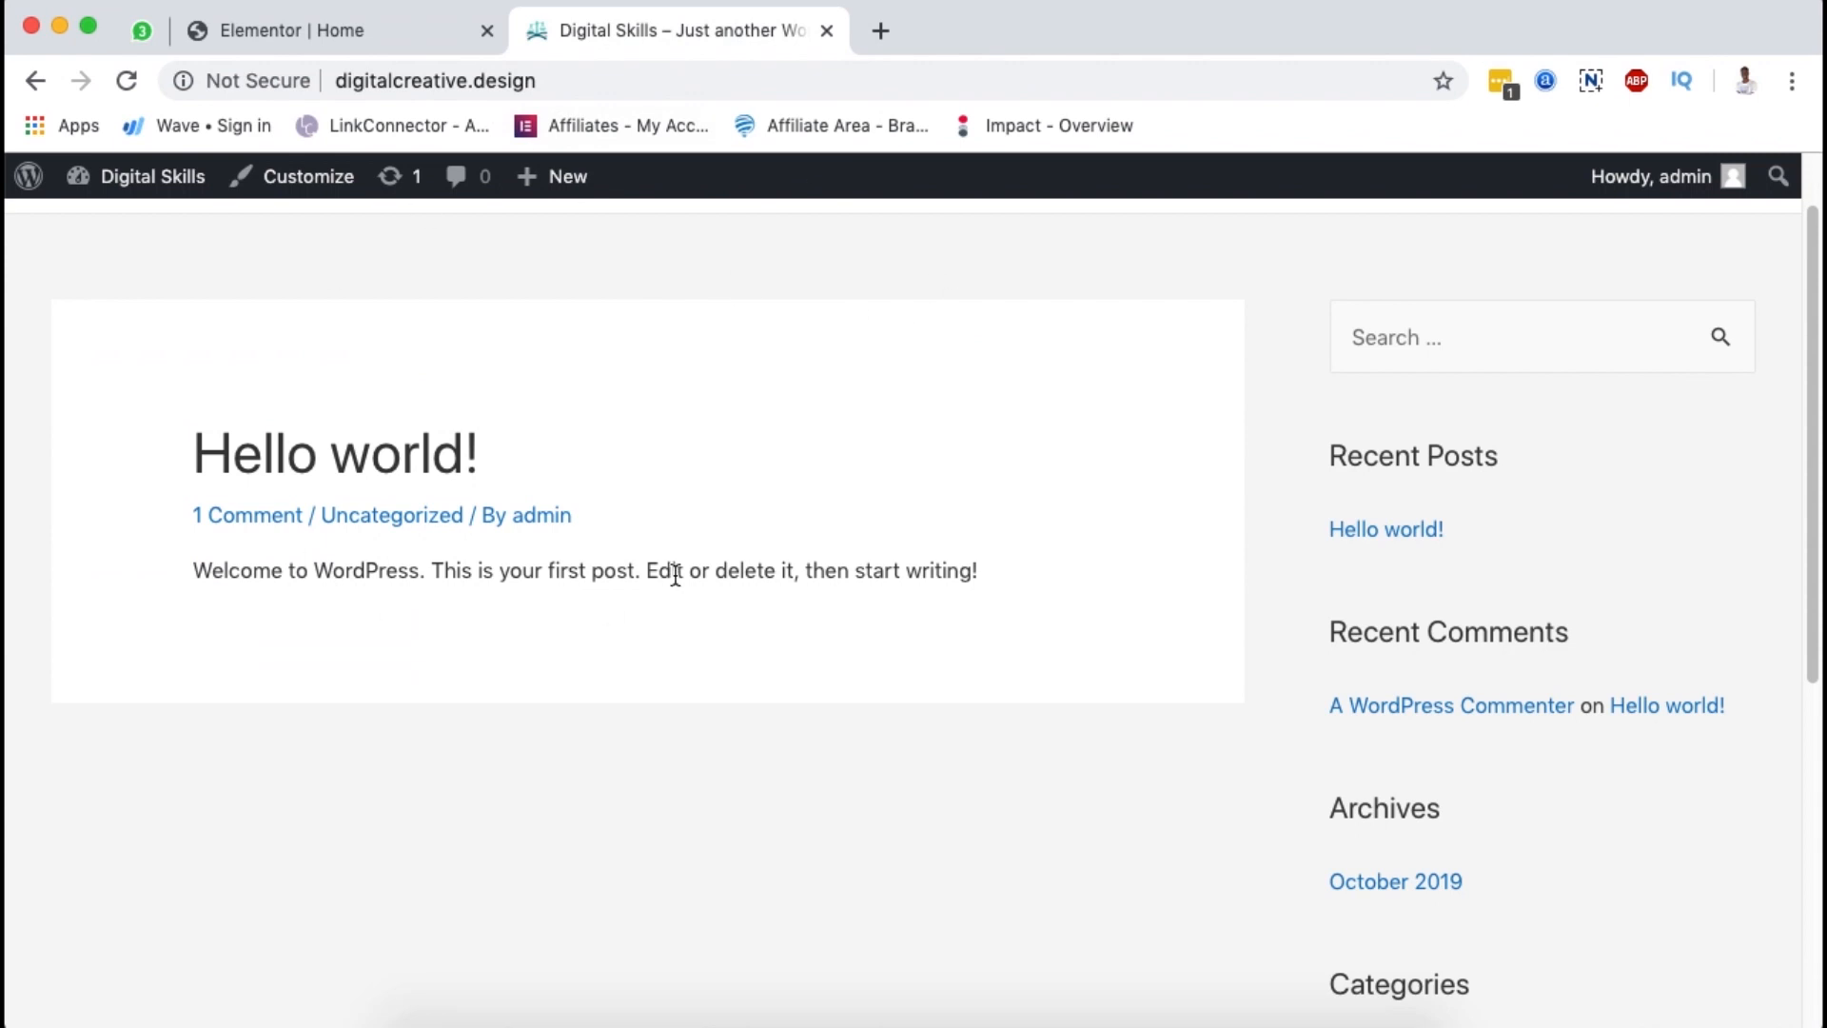
pyautogui.click(127, 82)
pyautogui.moveTo(134, 189)
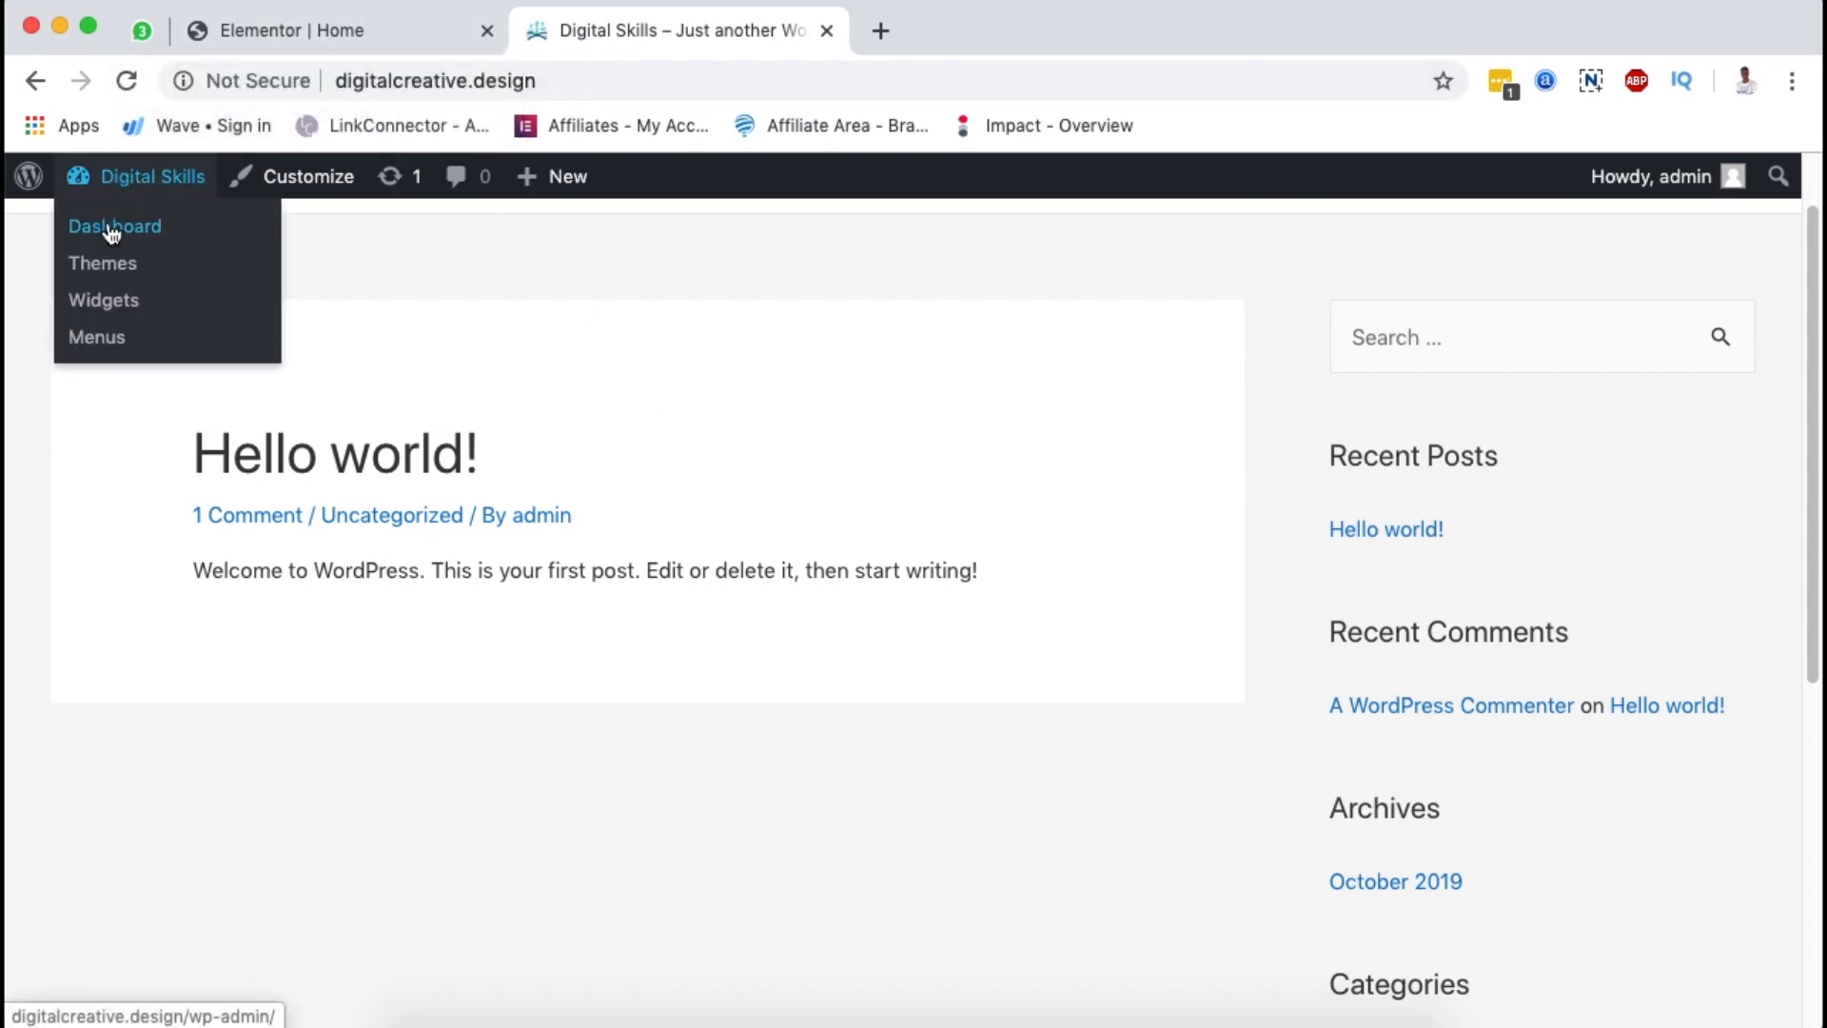
pyautogui.click(111, 229)
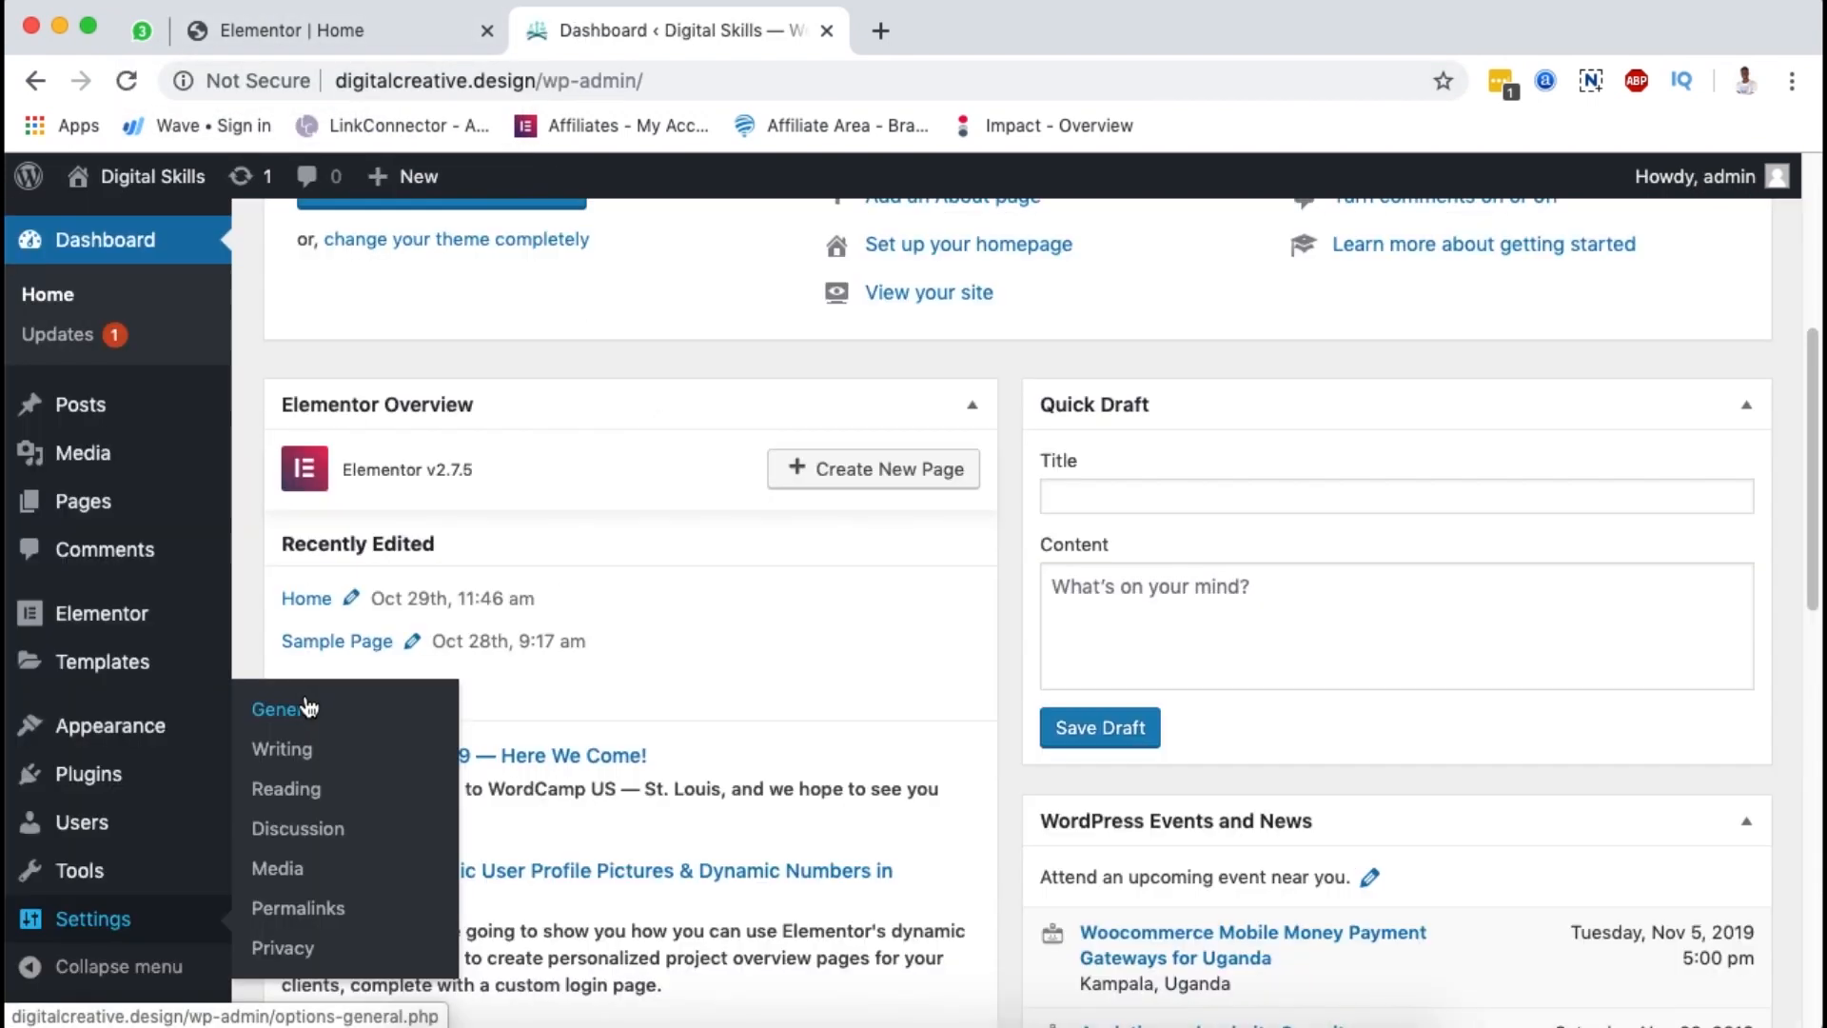
pyautogui.click(297, 791)
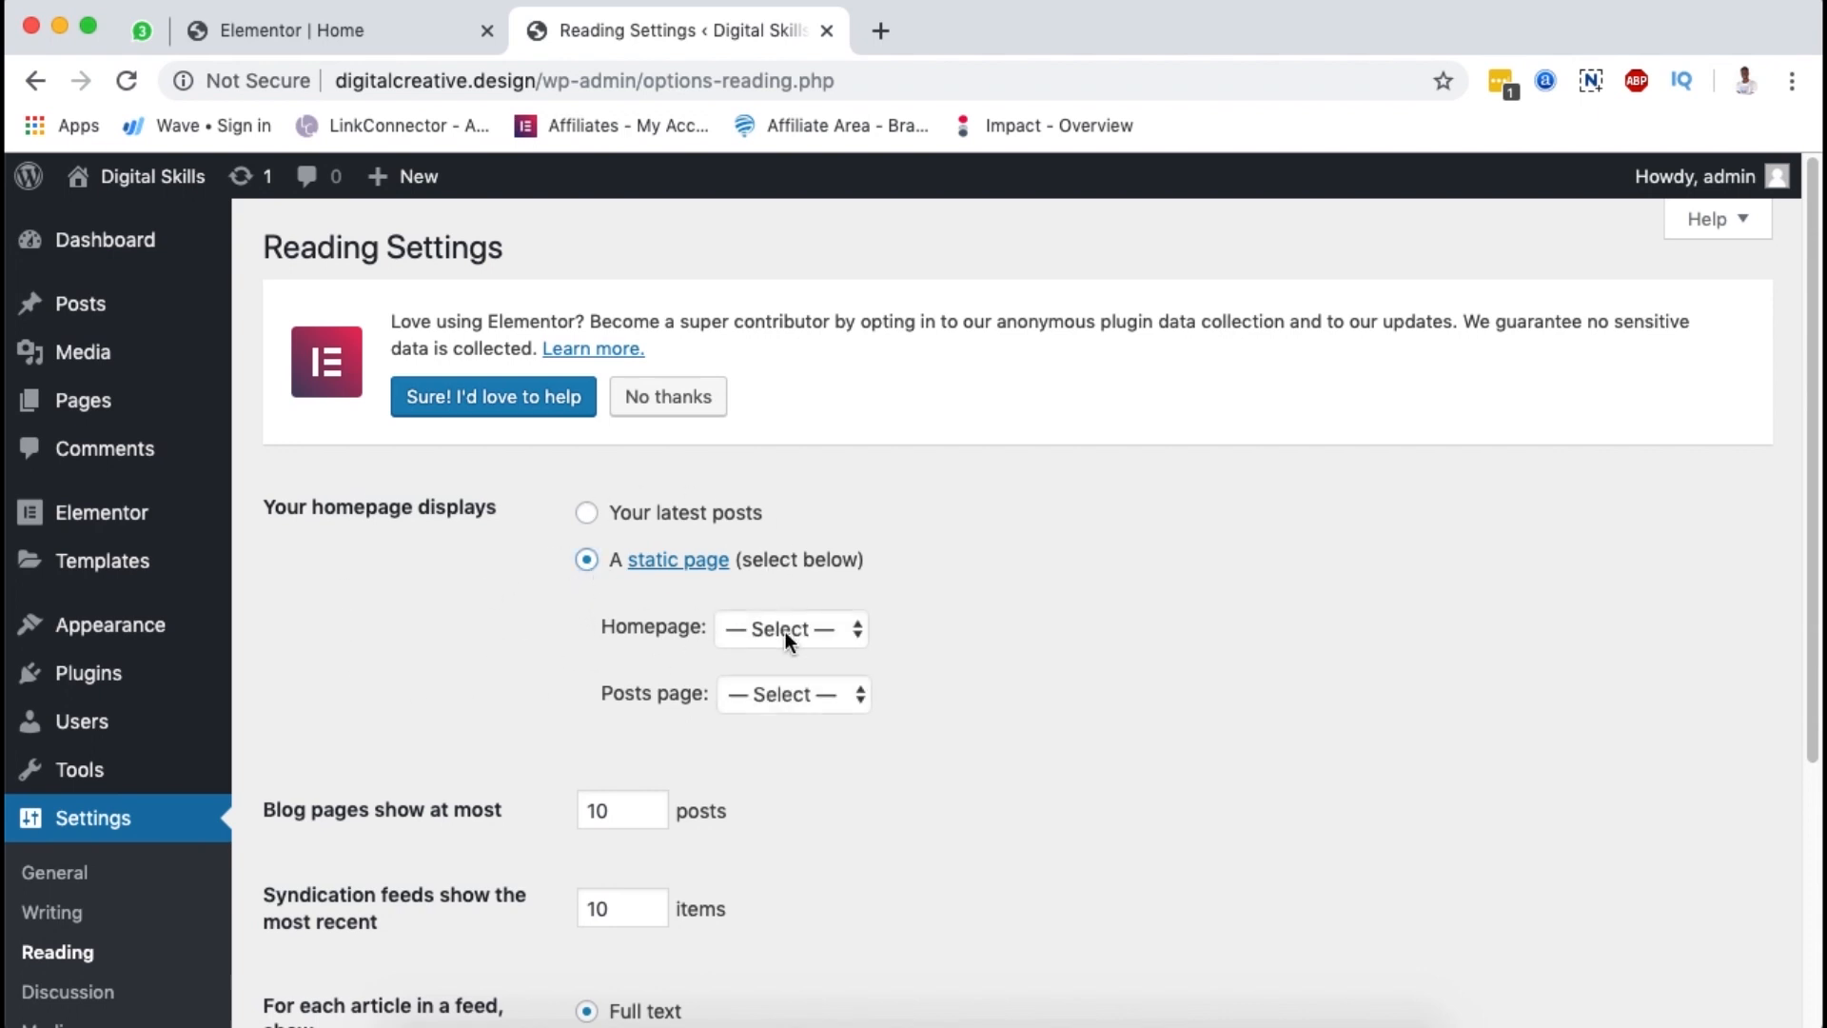
# Step: Set the static homepage to the Home page in the Reading Settings and save the changes
pyautogui.click(785, 631)
pyautogui.click(792, 660)
pyautogui.scroll(-5, 1071, 662)
pyautogui.click(338, 899)
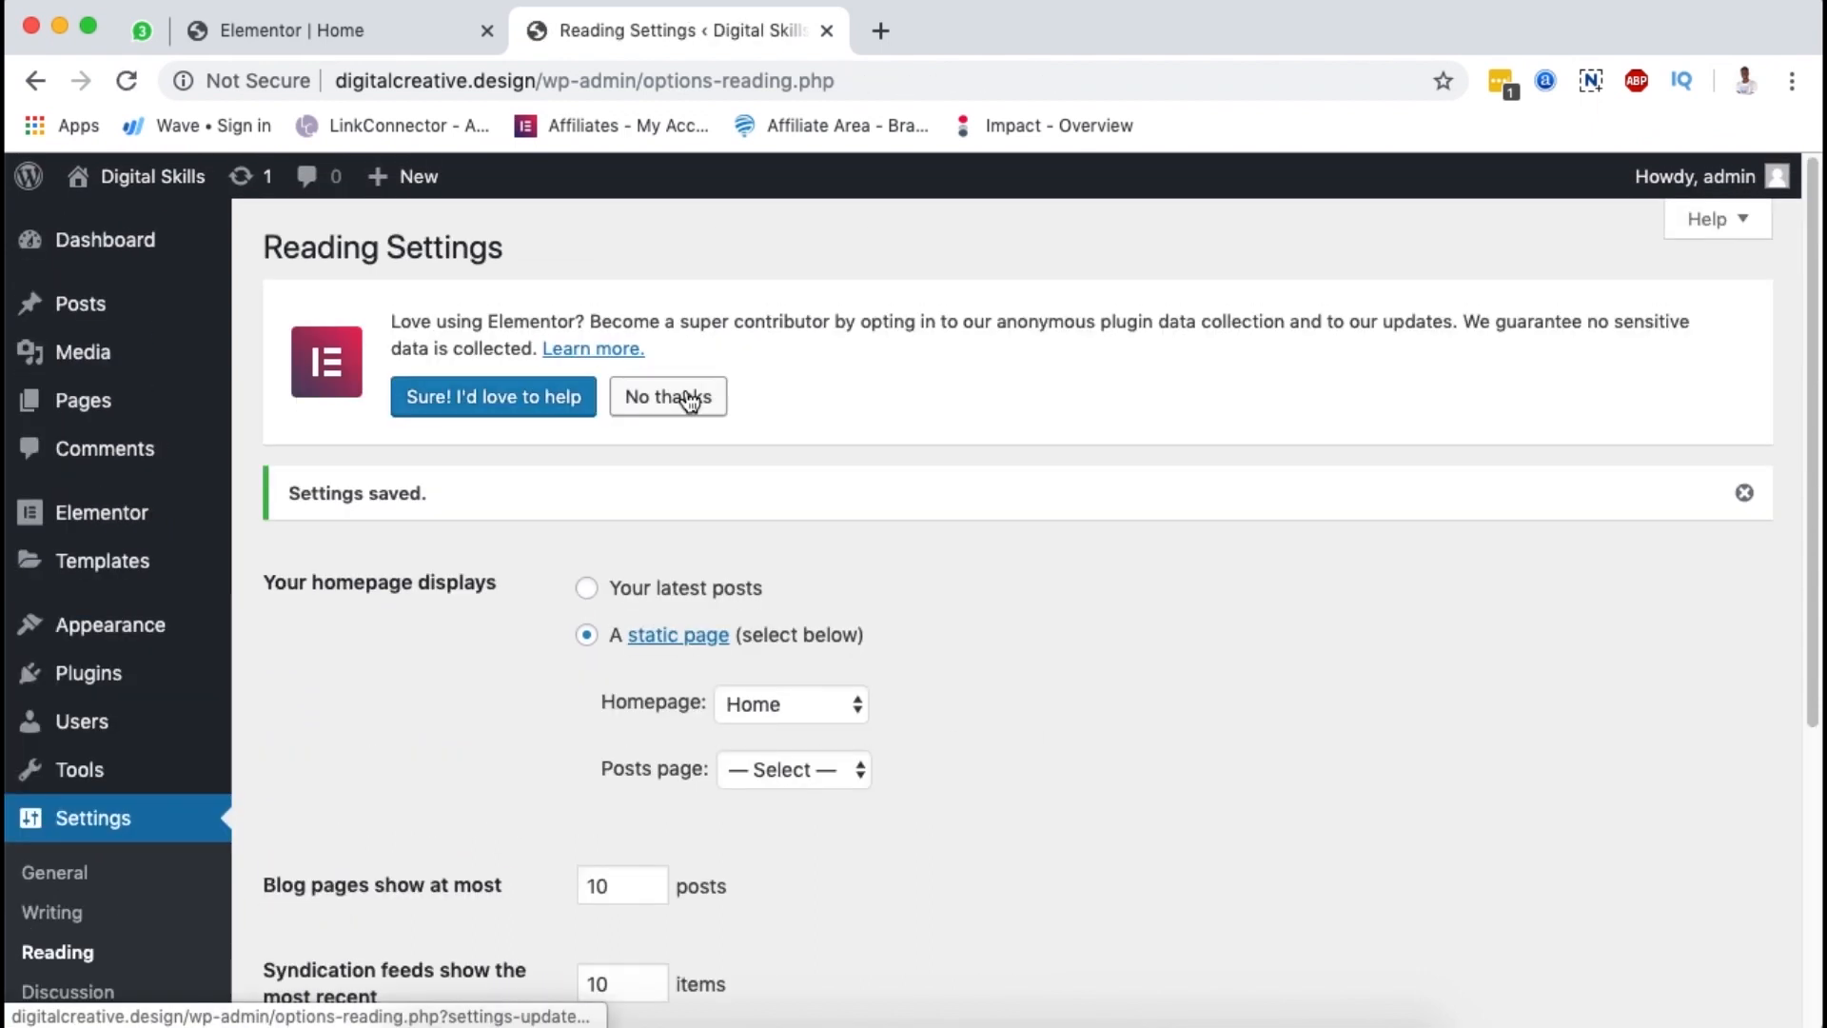
# Step: Visit the live site and examine the published Home page from the hero banner to the team sections
pyautogui.moveTo(163, 193)
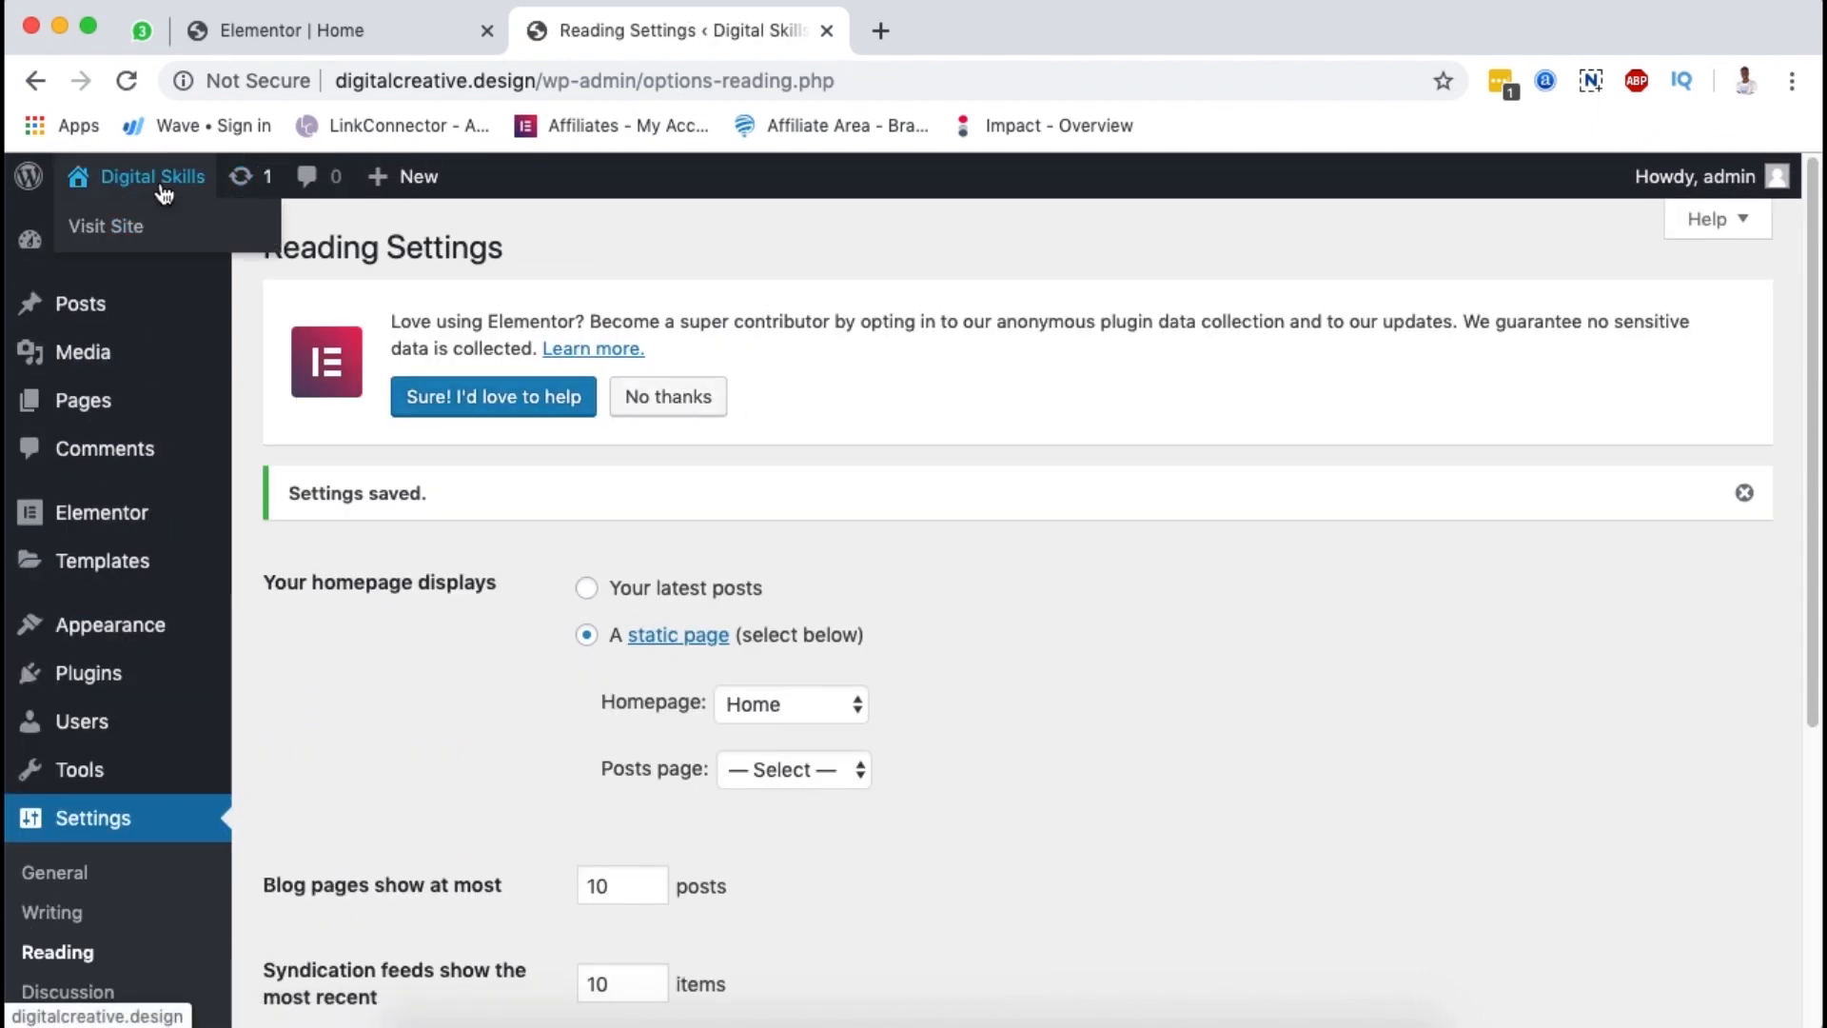
pyautogui.click(117, 231)
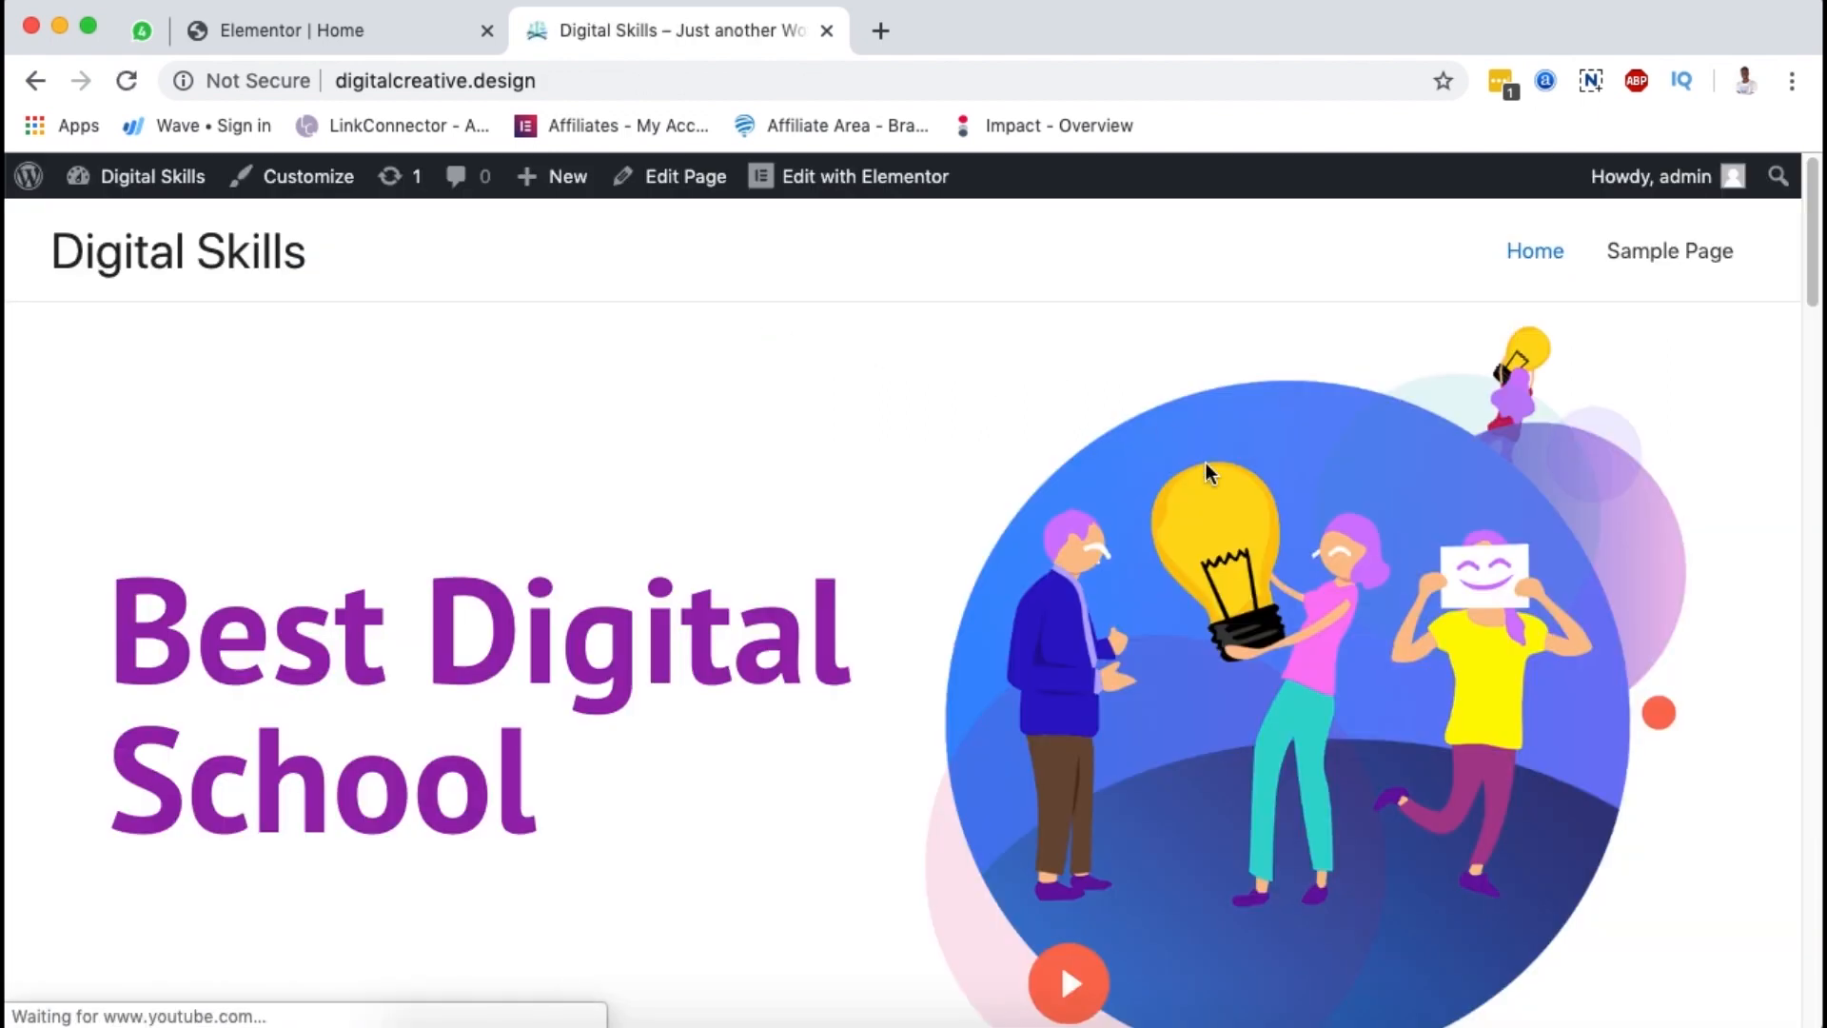
pyautogui.scroll(-1, 1210, 474)
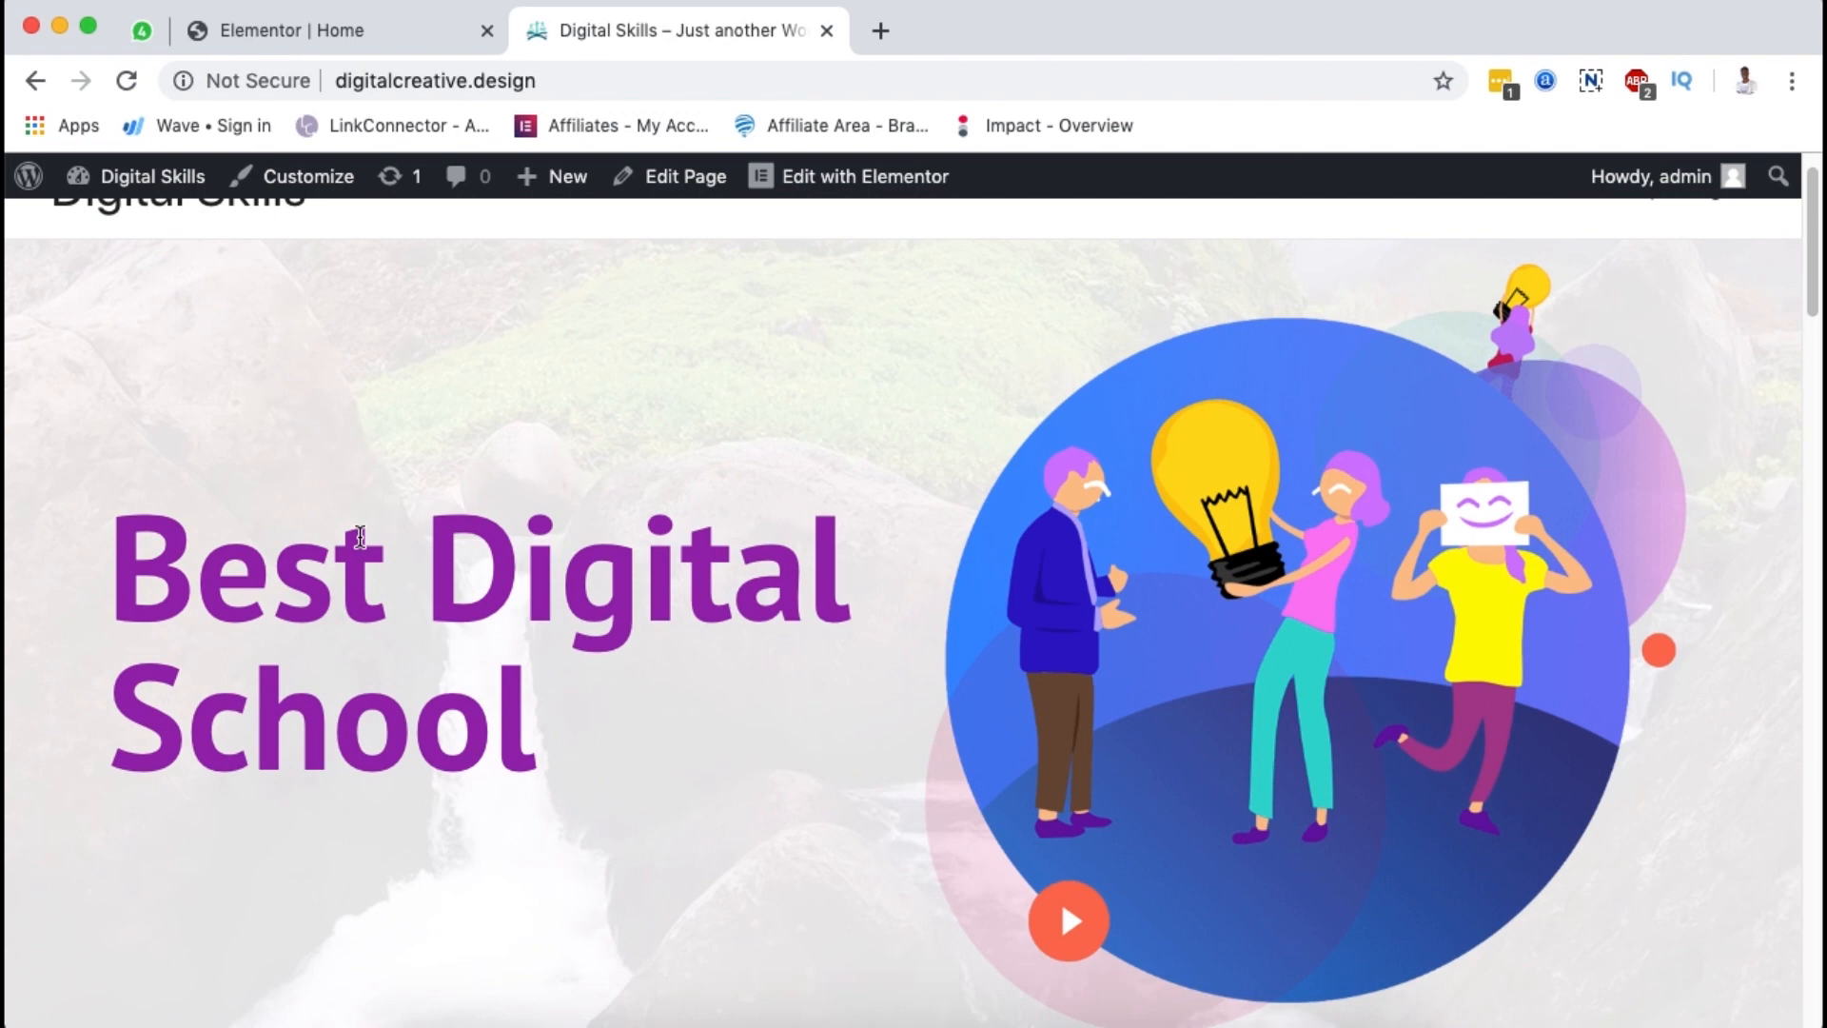
pyautogui.scroll(-10, 818, 780)
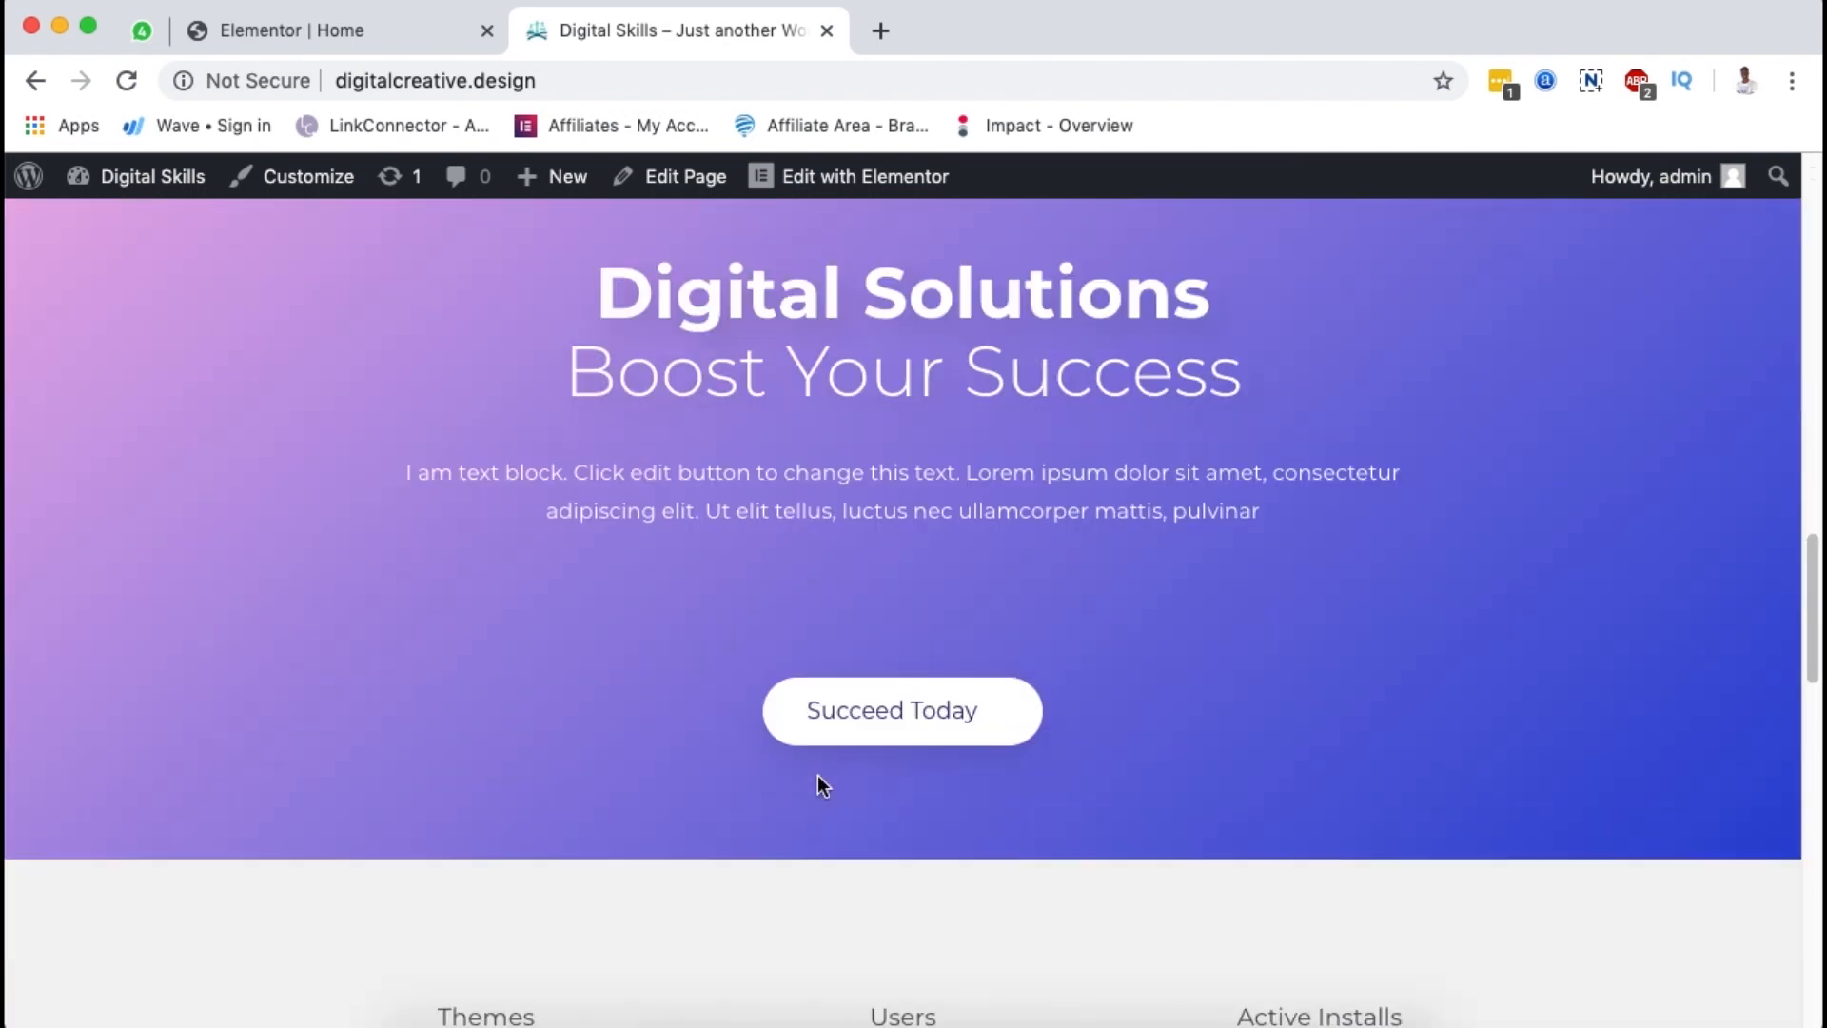
pyautogui.scroll(-5, 703, 543)
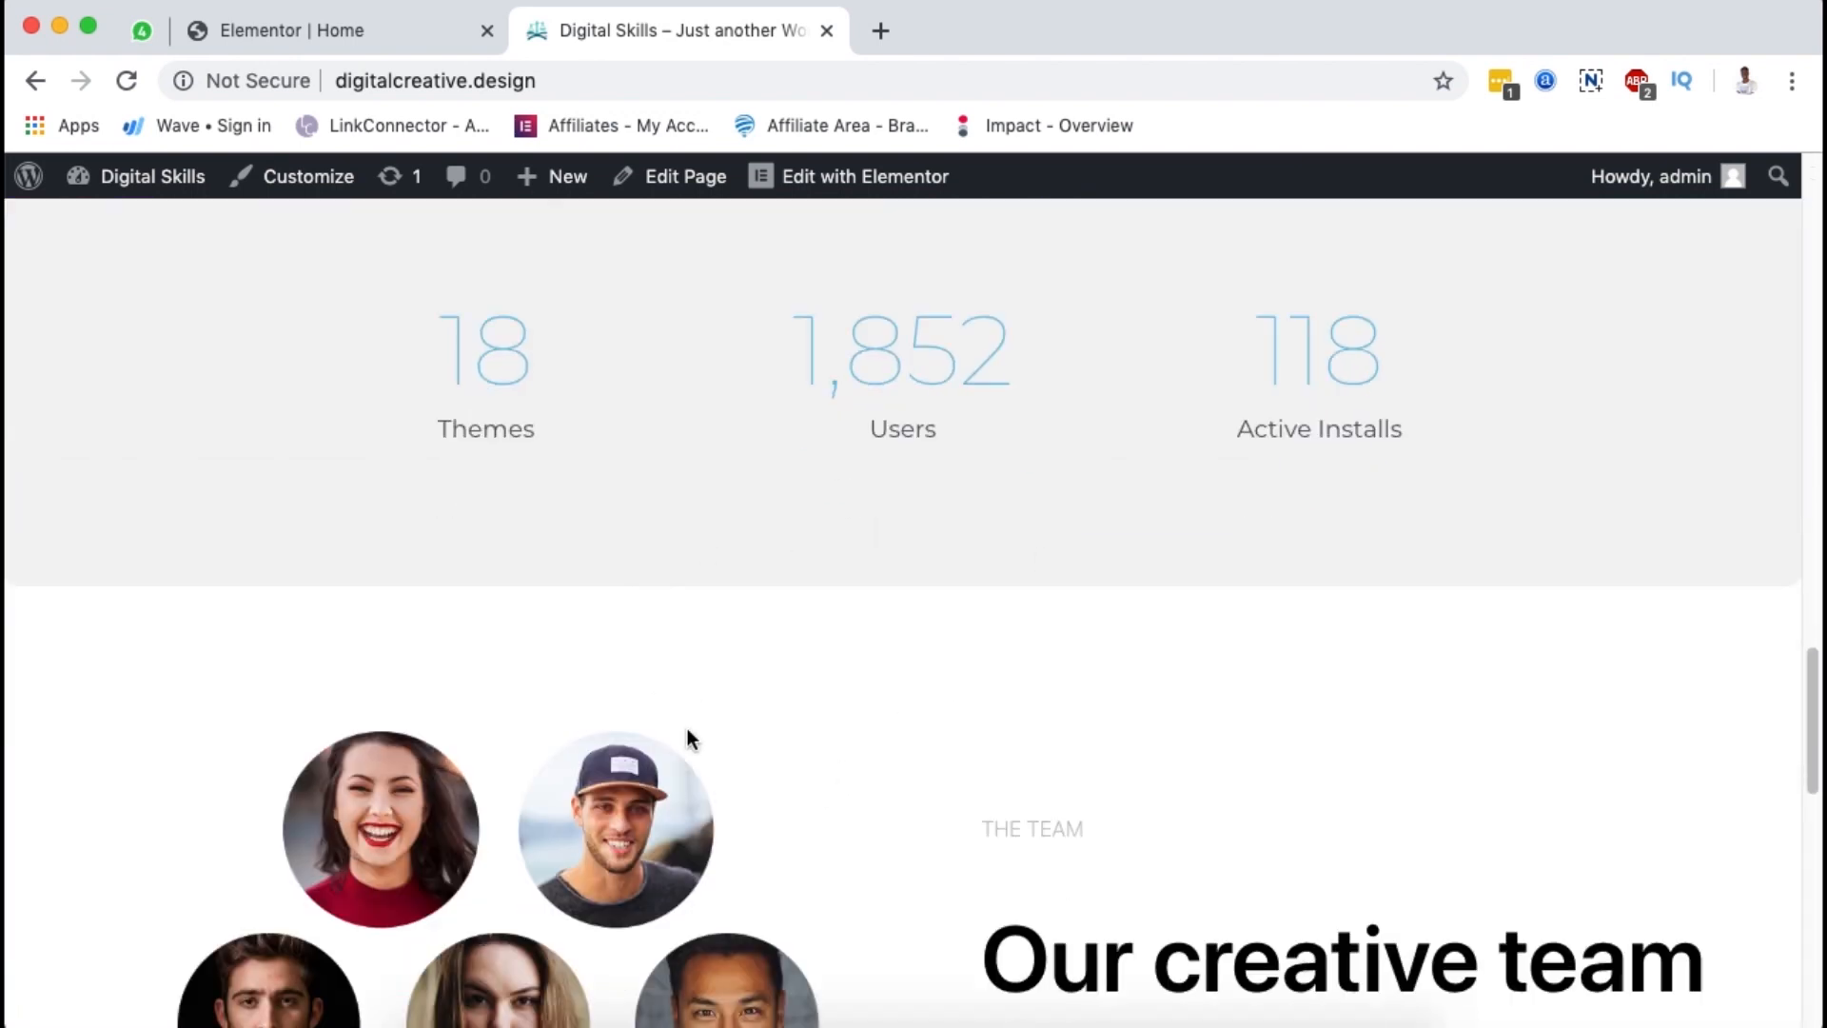
pyautogui.scroll(-10, 876, 757)
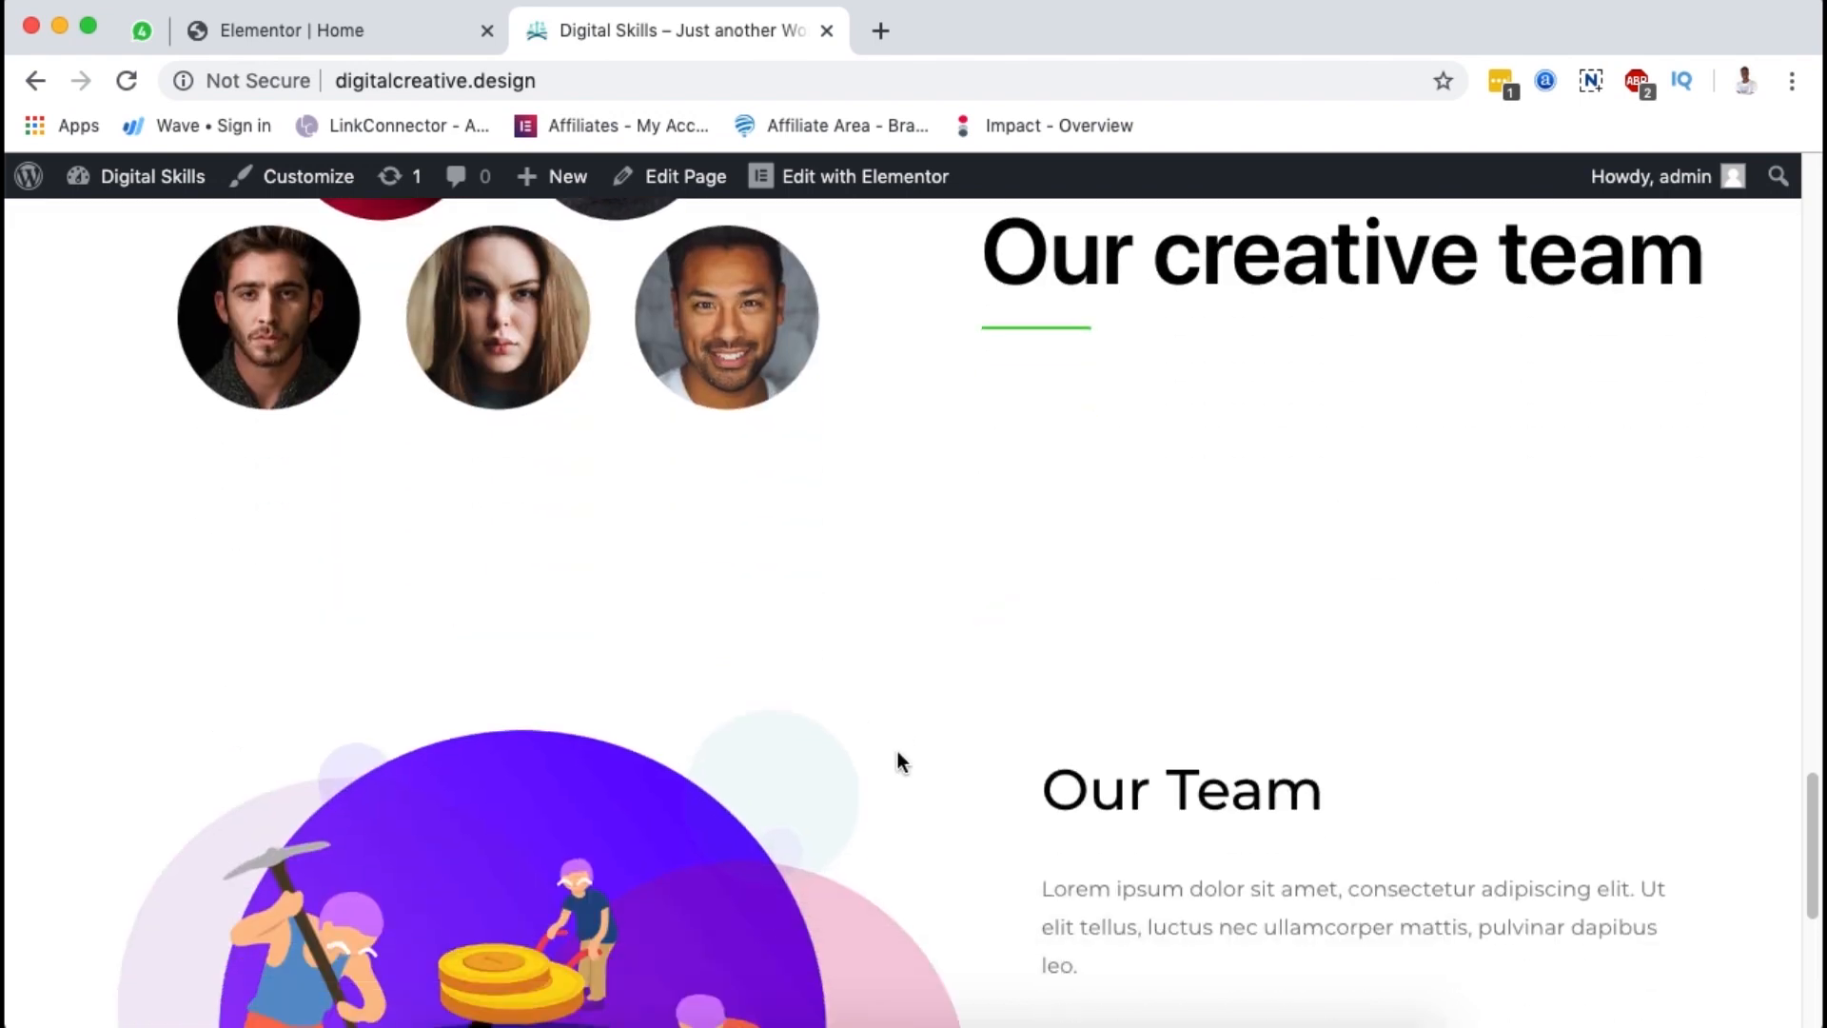
pyautogui.scroll(6, 884, 795)
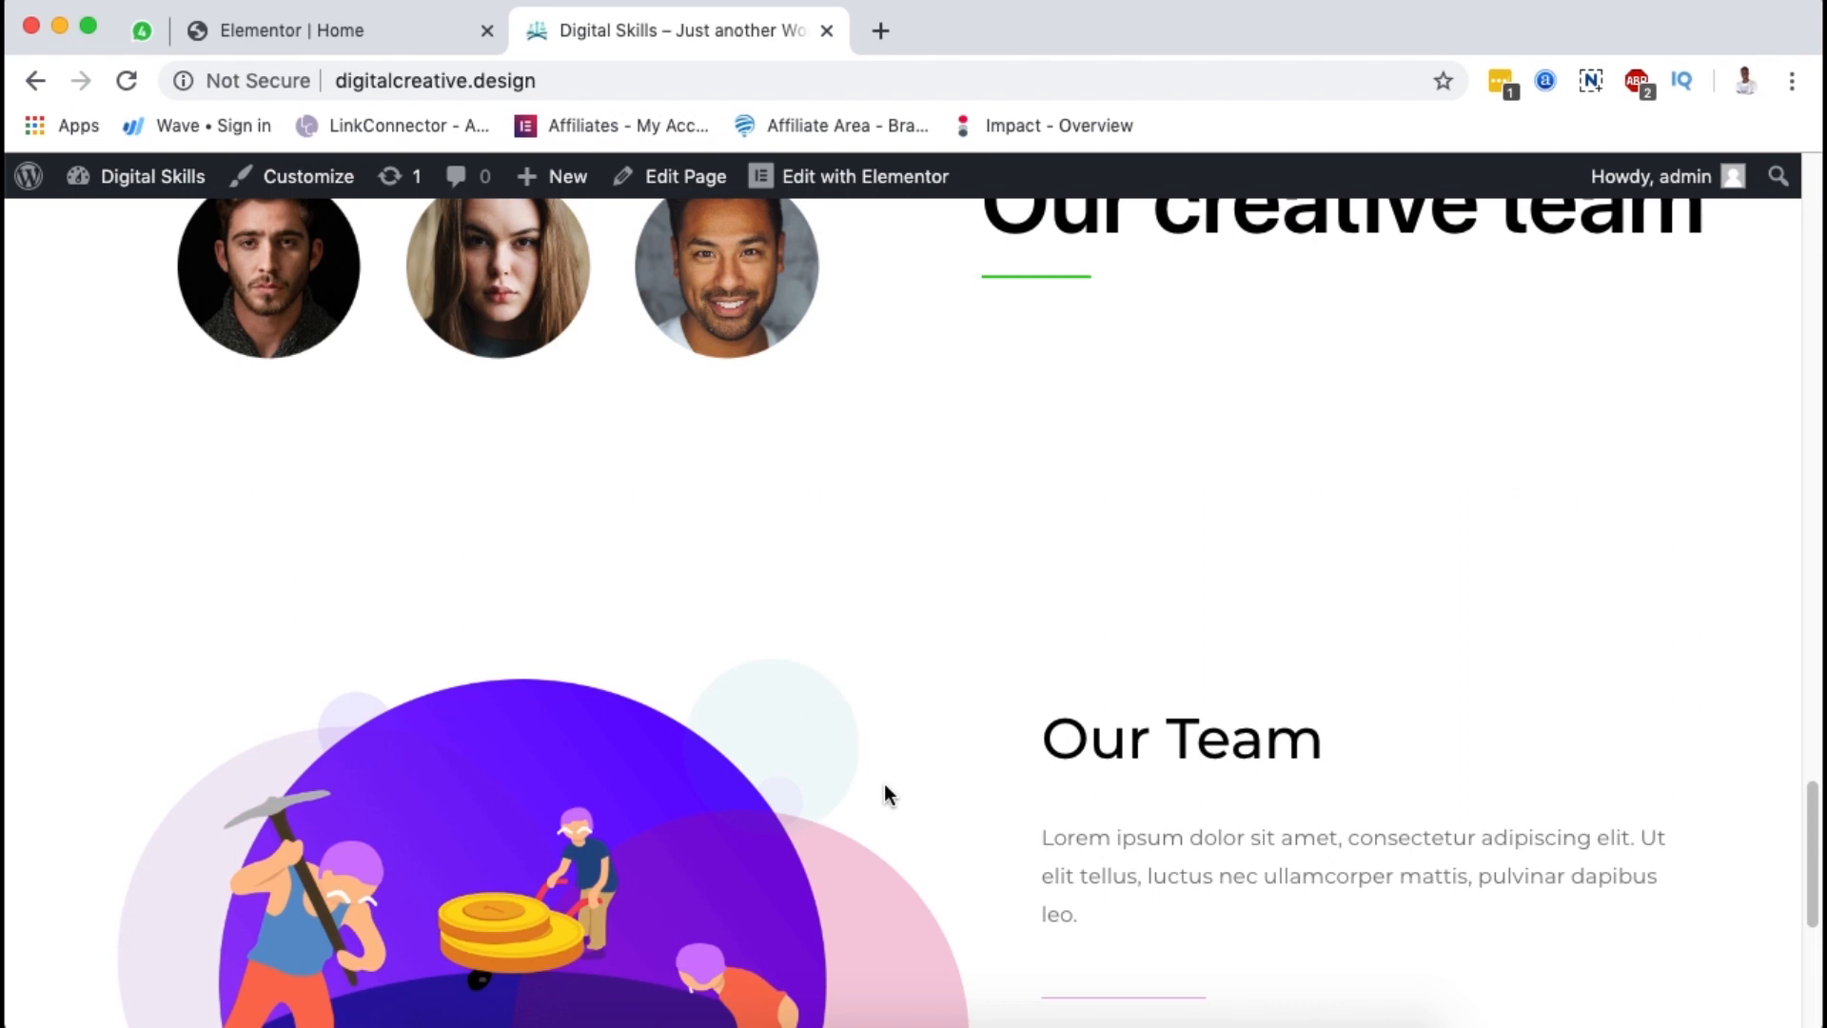
pyautogui.scroll(15, 942, 706)
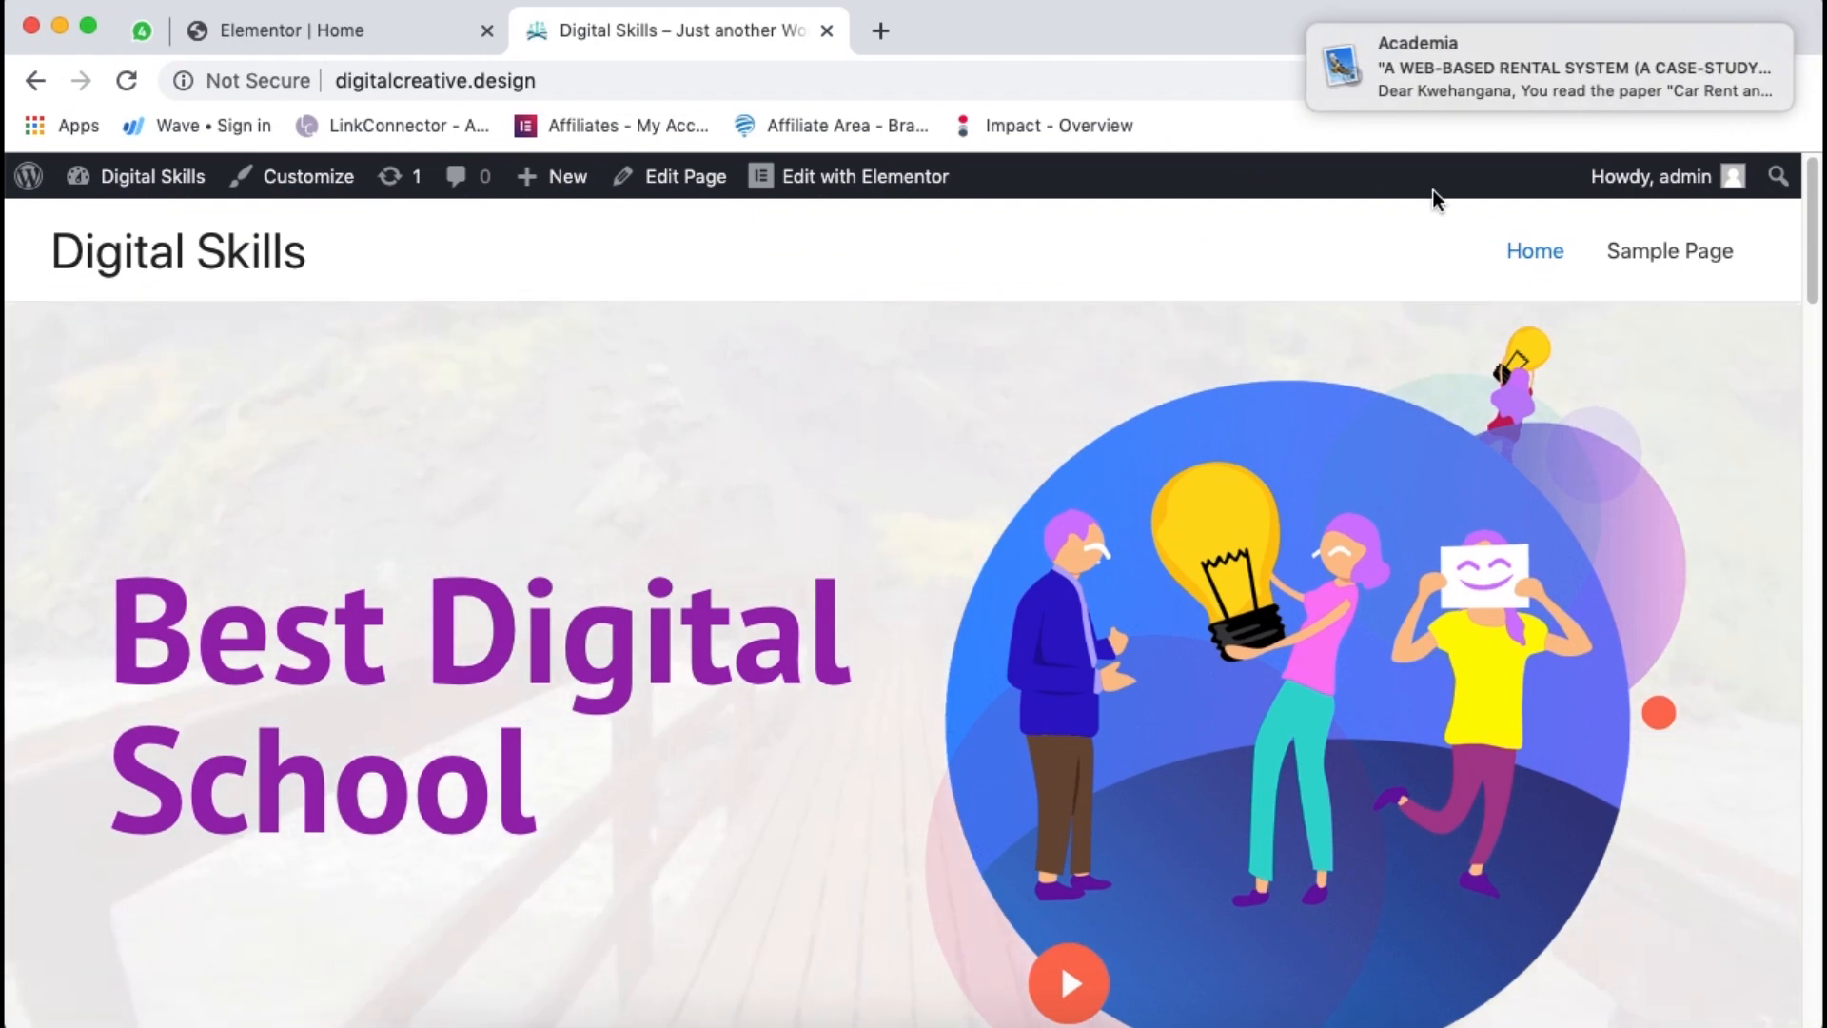
pyautogui.moveTo(1696, 87)
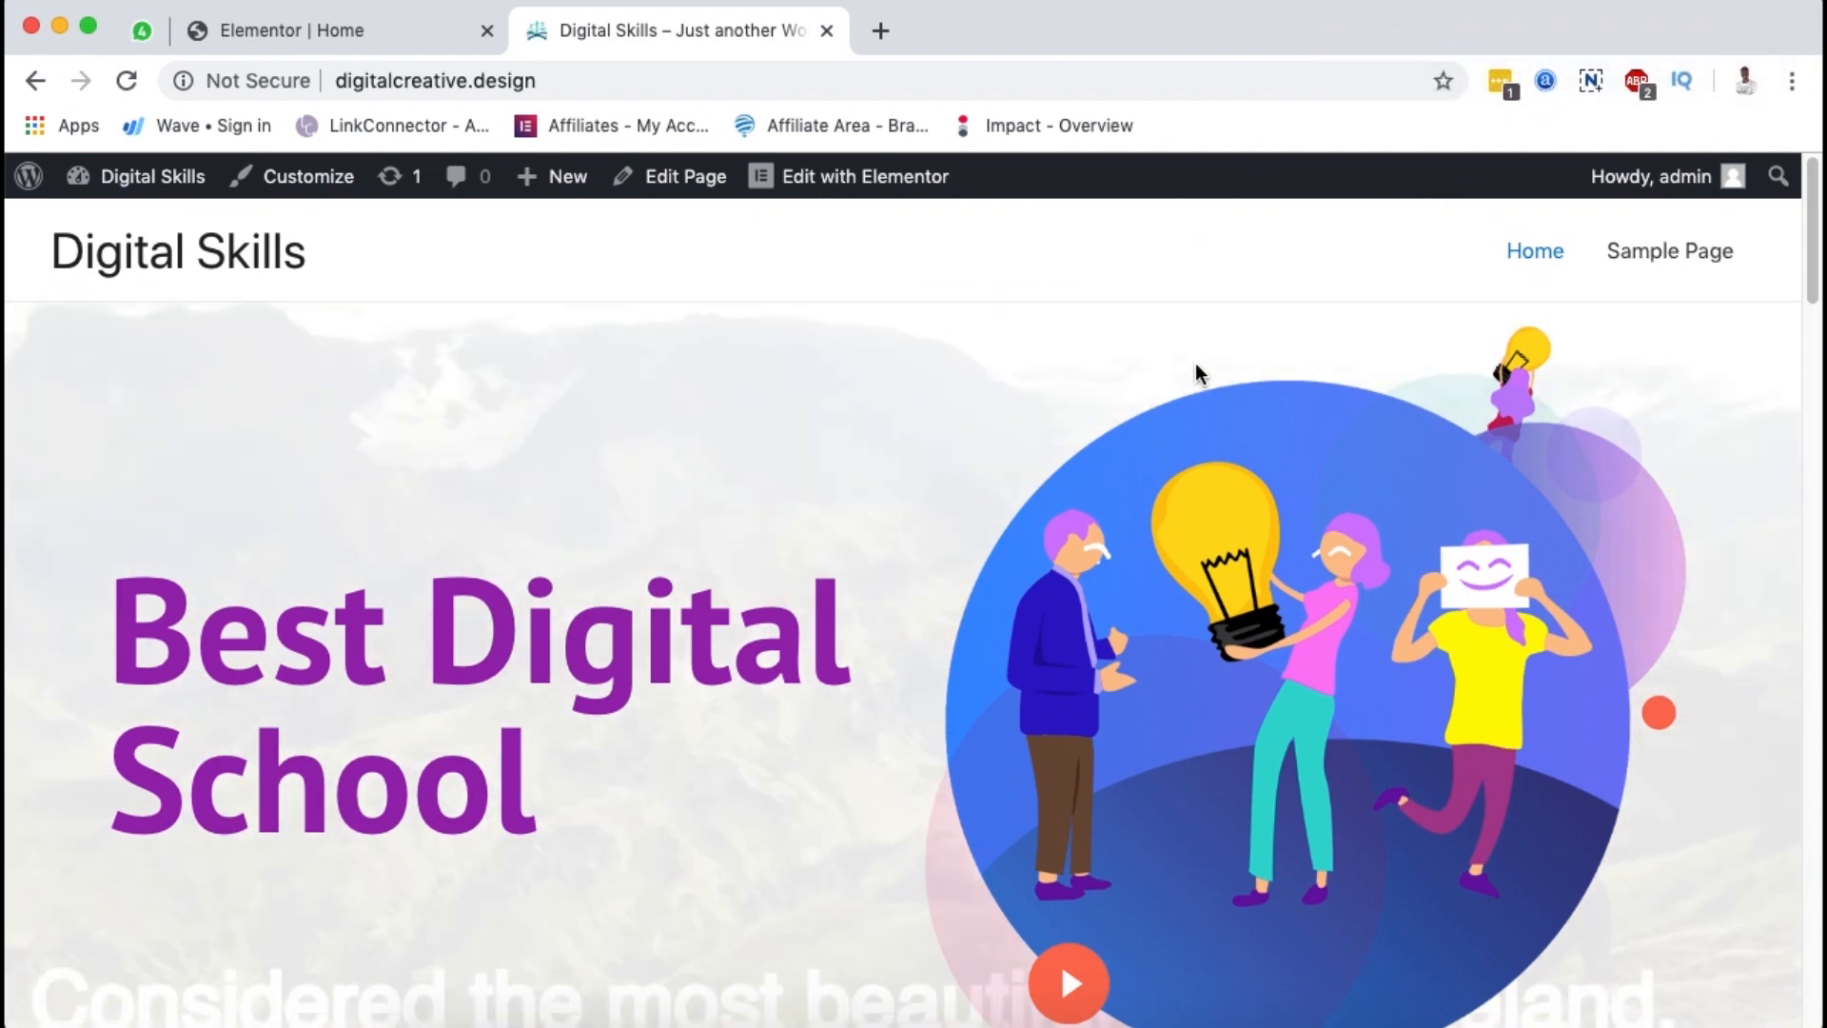